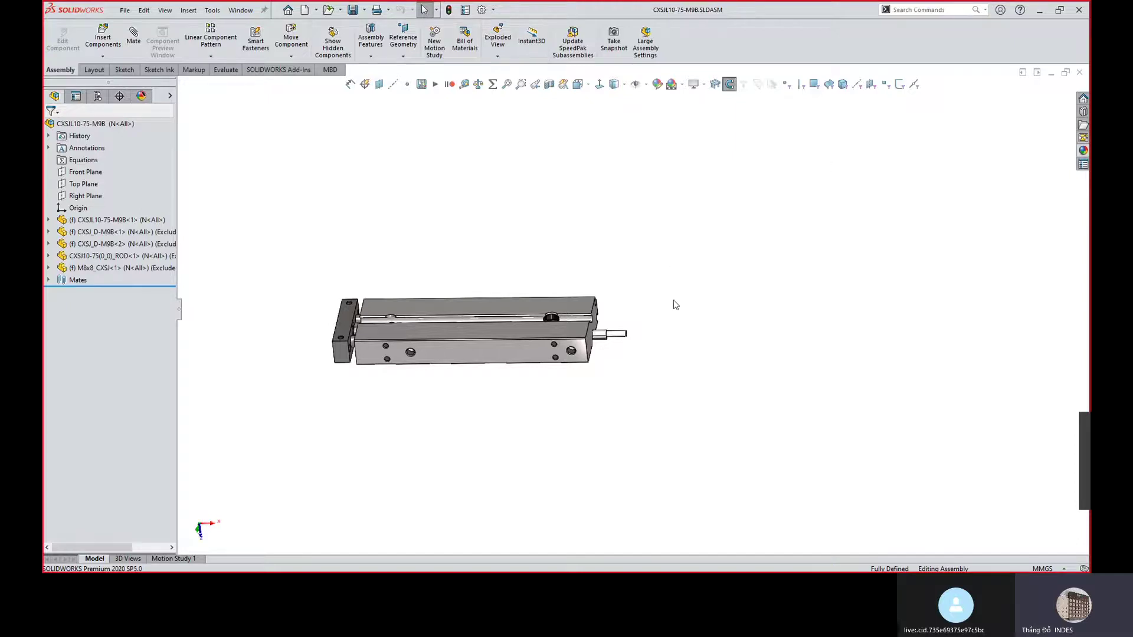
# Inspect the CXSJL10-75-M9B cylinder assembly from its front end and side, and close the document.
pyautogui.moveTo(461, 289); pyautogui.dragTo(501, 295, button='middle')
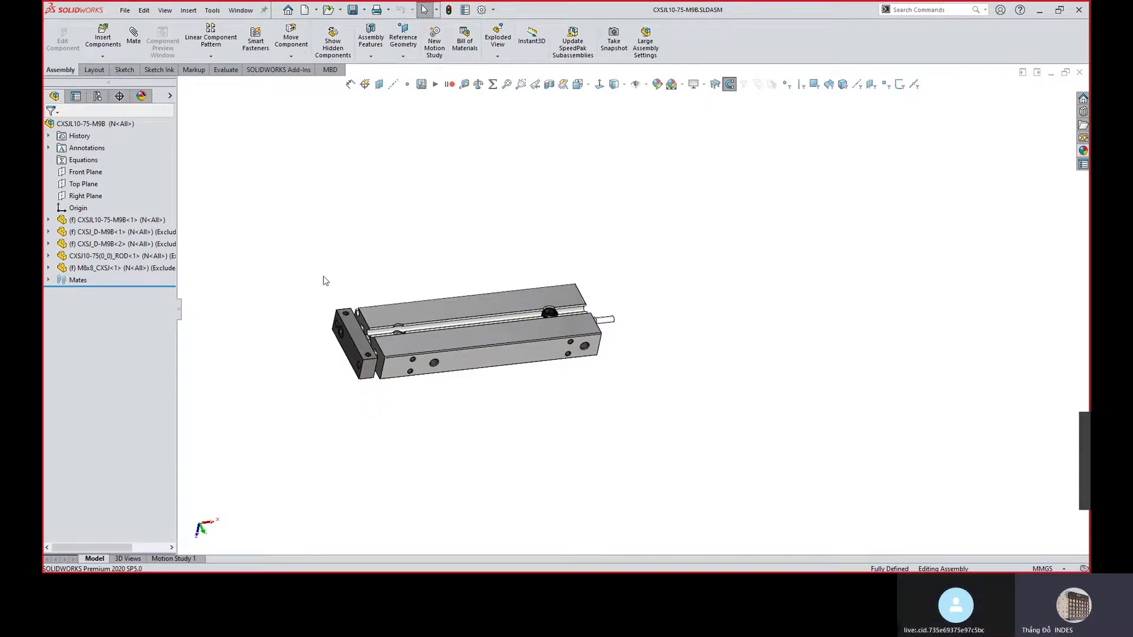
pyautogui.moveTo(495, 333); pyautogui.dragTo(430, 367, button='middle')
pyautogui.scroll(-3, 371, 369)
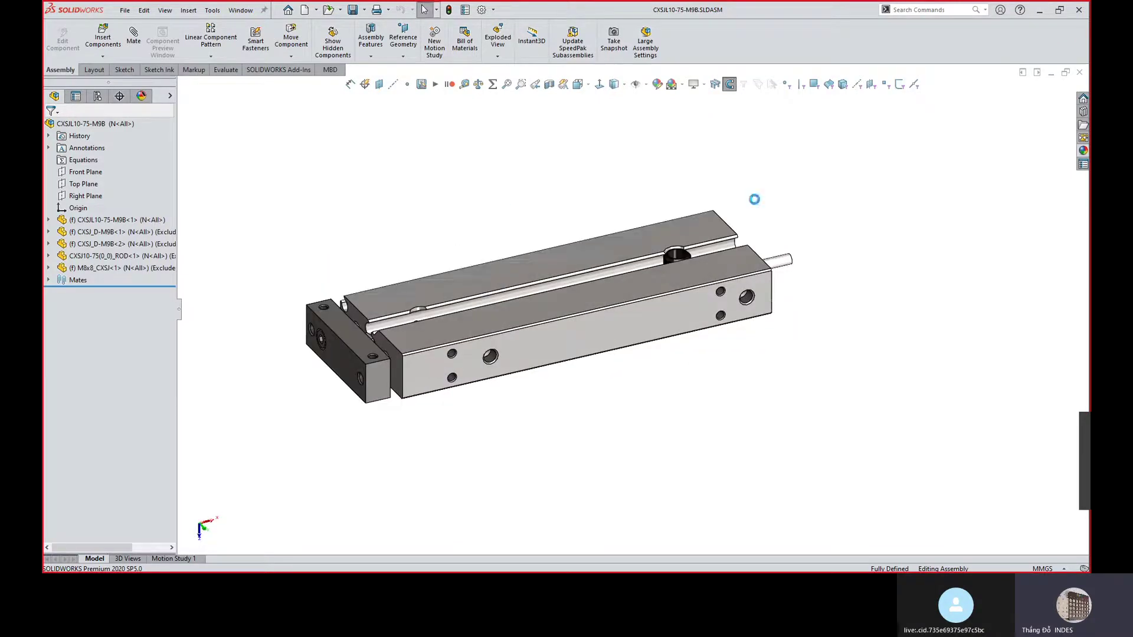
pyautogui.click(1079, 72)
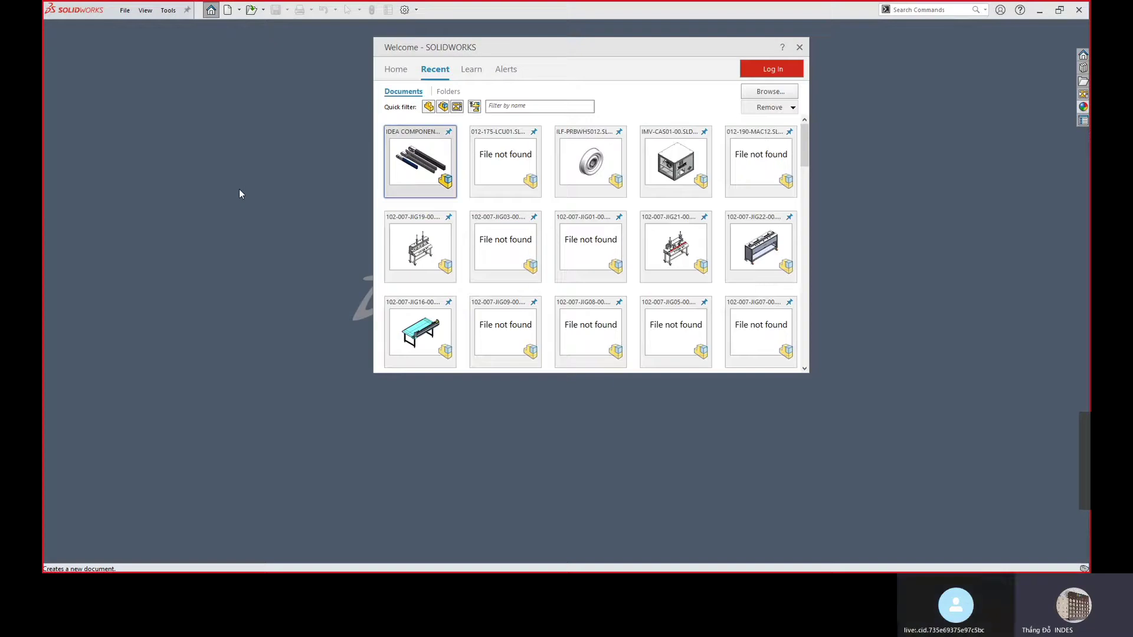
# Browse for a document to open in the 10-R&D Nghien cuu & phat trien san pham folder on the WORKING (D:) drive.
pyautogui.scroll(-3, 712, 219)
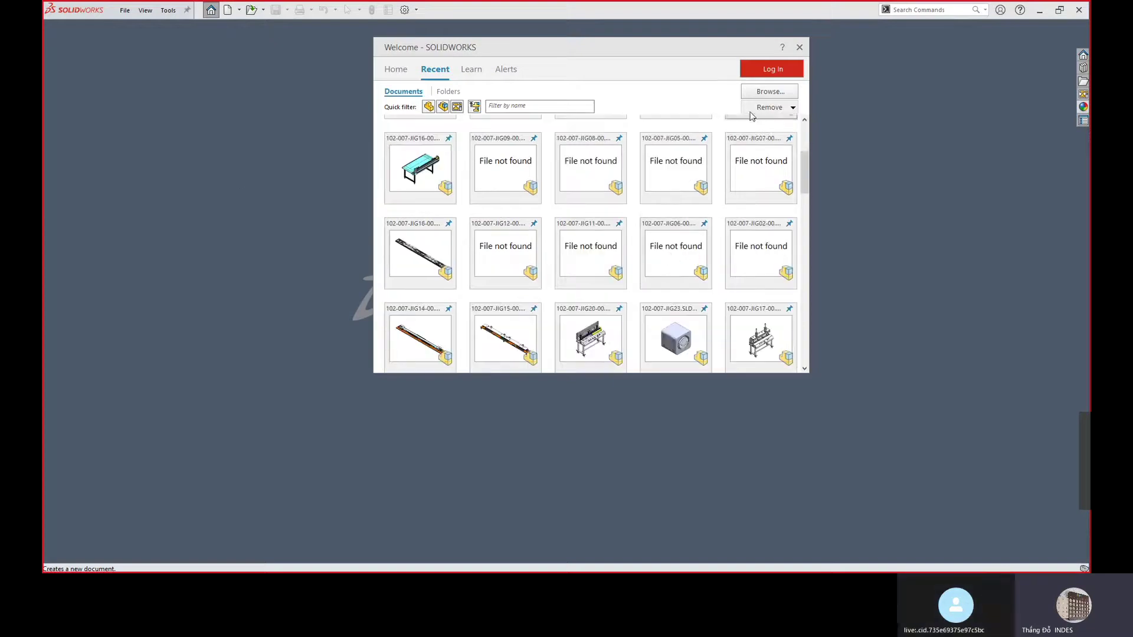
pyautogui.click(755, 92)
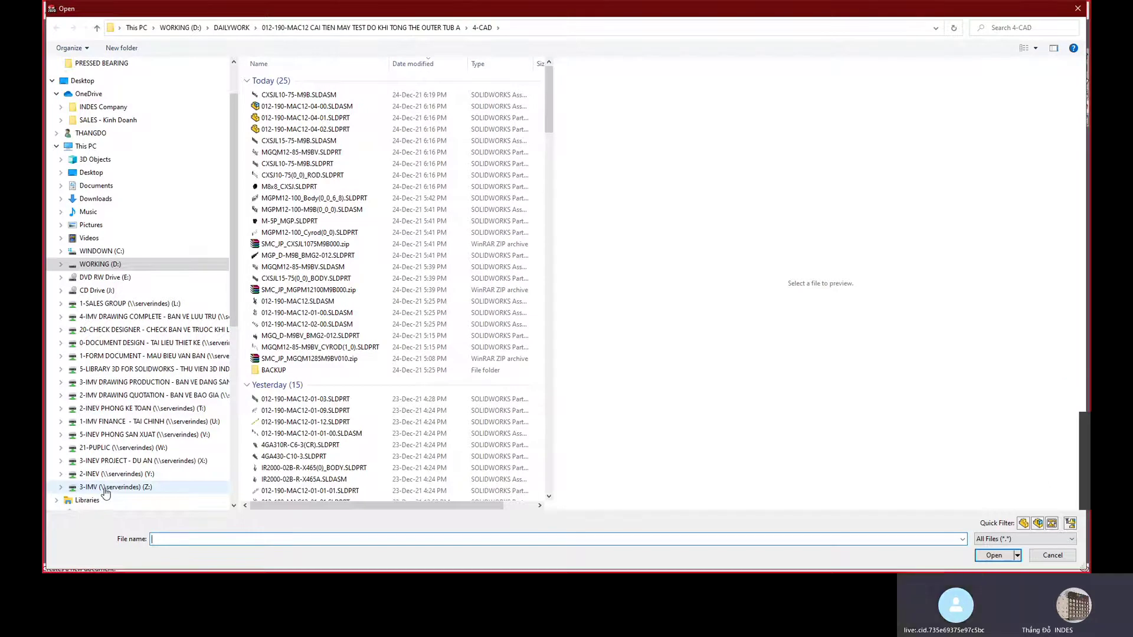
pyautogui.click(91, 173)
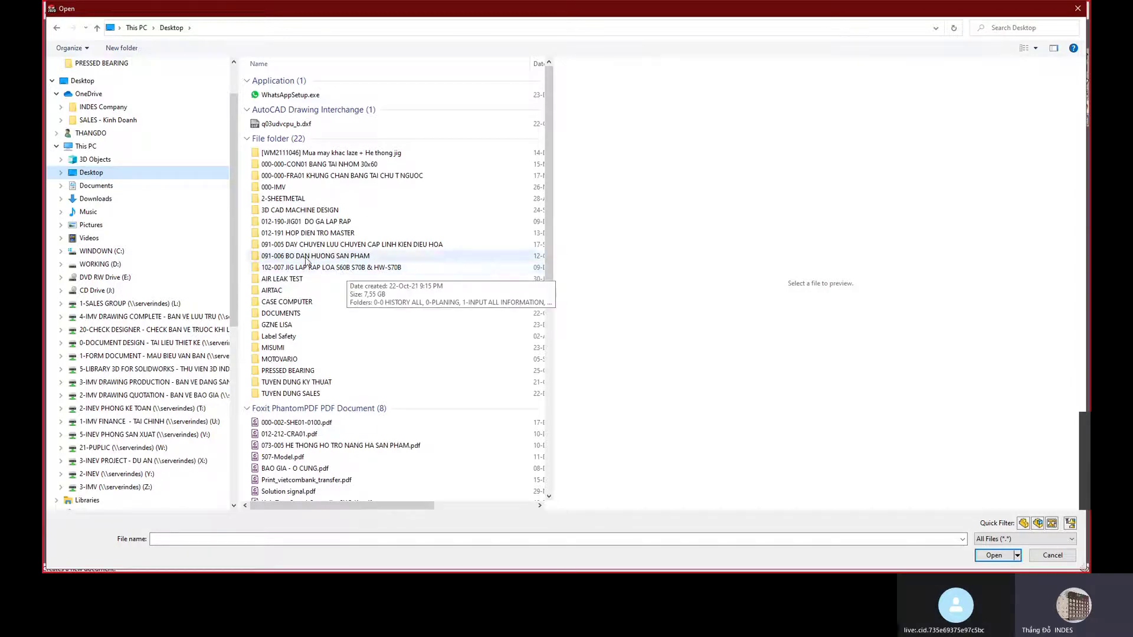
pyautogui.click(103, 266)
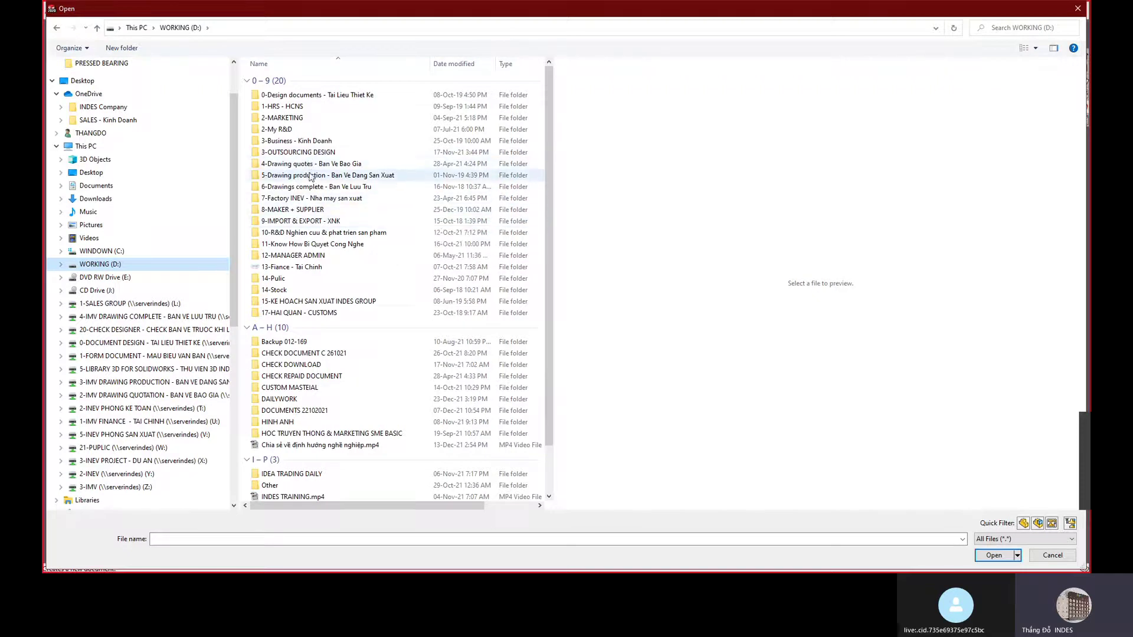
pyautogui.doubleClick(313, 233)
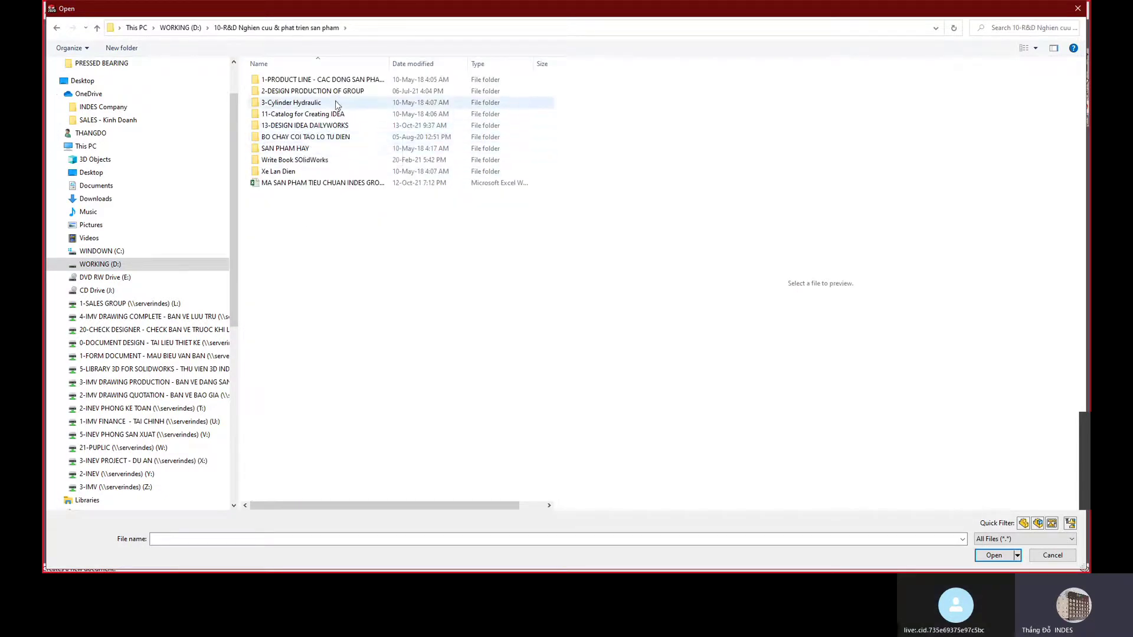
# Look through 1-PRODUCT LINE, 3-LOGISTIC IN FACTORY and its 2-ROLLER folder, previewing RDCS-B40-75, FRS120-2000-75 and CRS75-B40.
pyautogui.moveTo(390, 64); pyautogui.dragTo(512, 64)
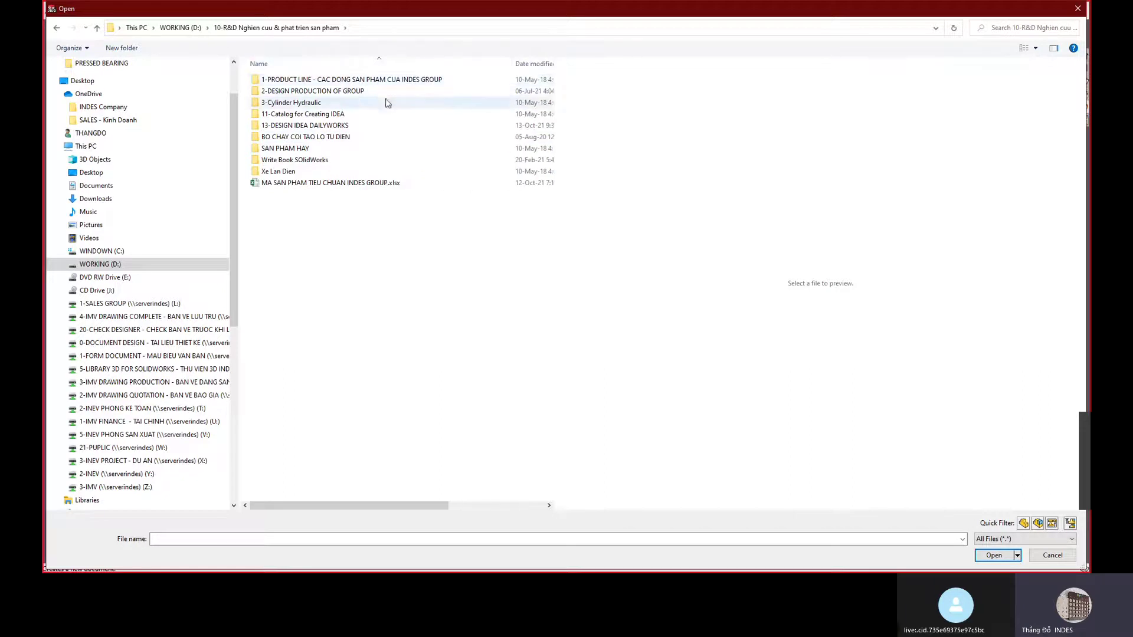
pyautogui.doubleClick(330, 80)
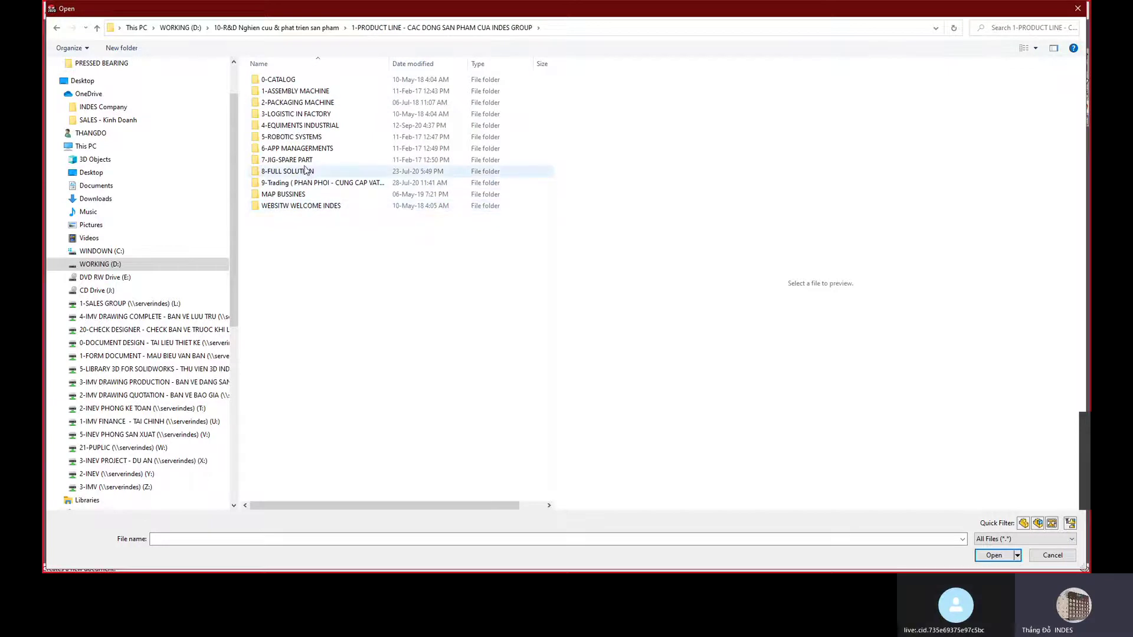
pyautogui.doubleClick(314, 115)
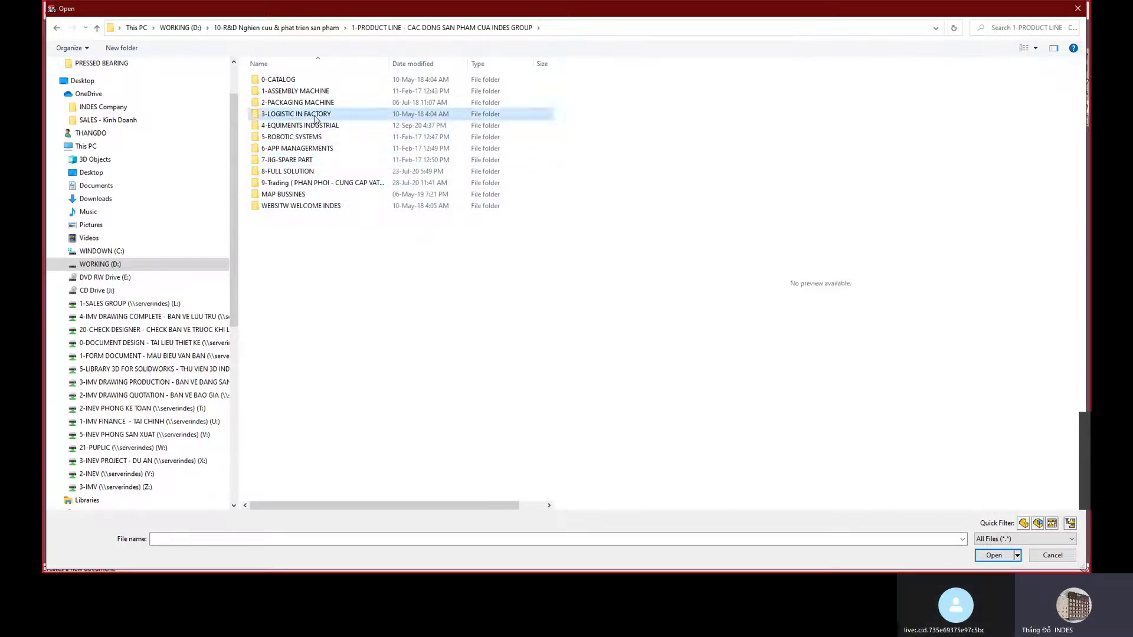
pyautogui.doubleClick(285, 92)
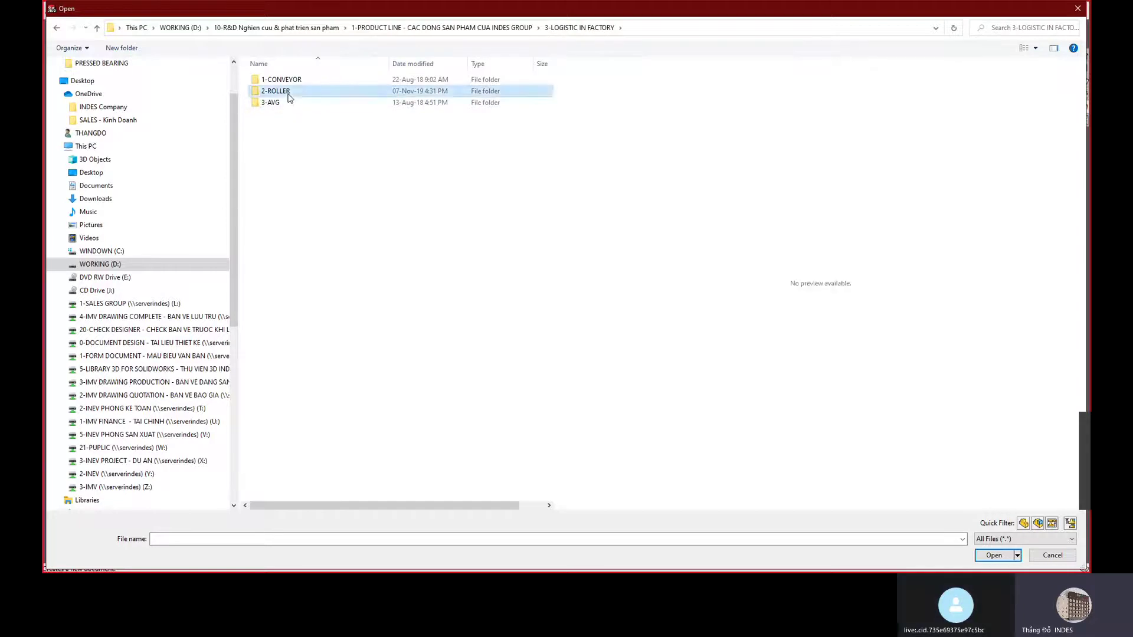
pyautogui.click(291, 114)
pyautogui.click(296, 104)
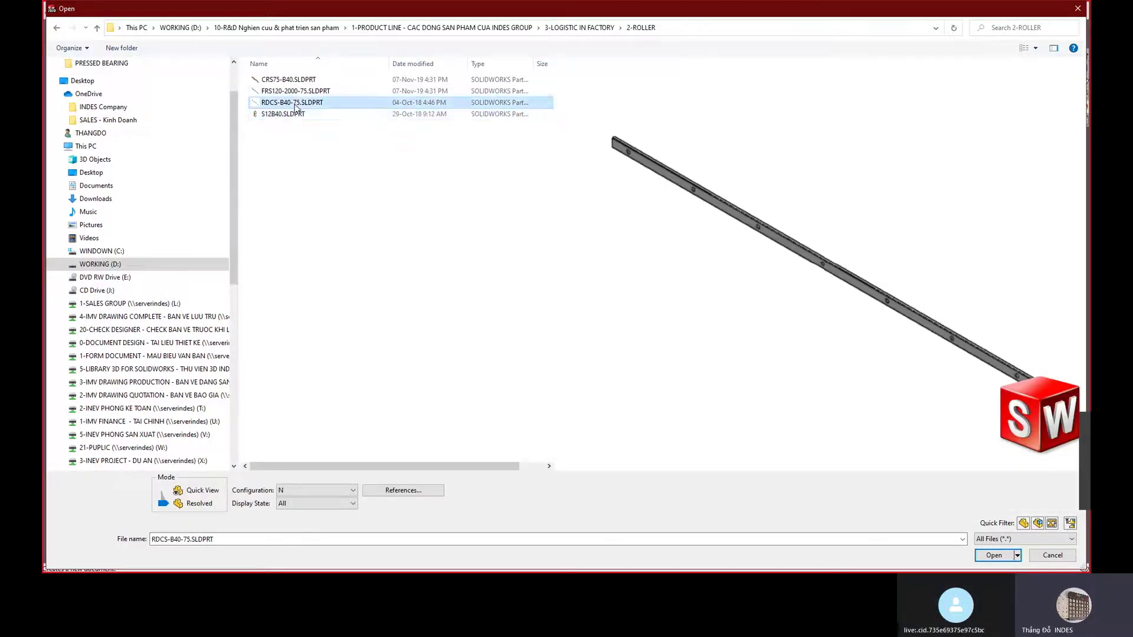
pyautogui.click(298, 92)
pyautogui.click(289, 79)
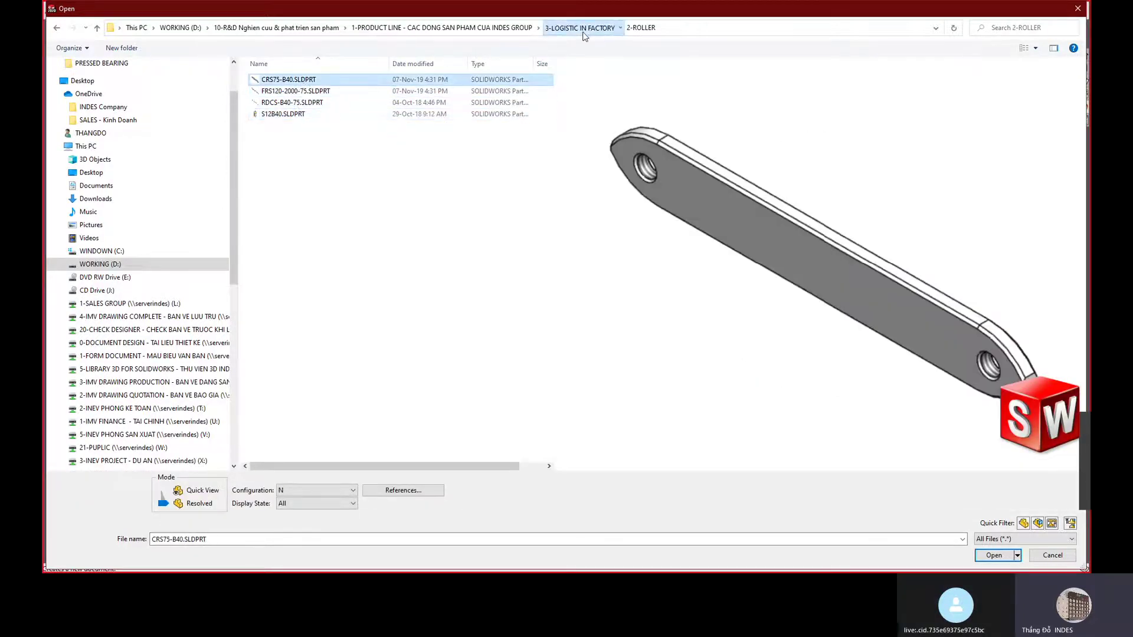
# Check the 1-CONVEYOR folder's files and return to the 1-PRODUCT LINE folder.
pyautogui.click(579, 28)
pyautogui.doubleClick(299, 82)
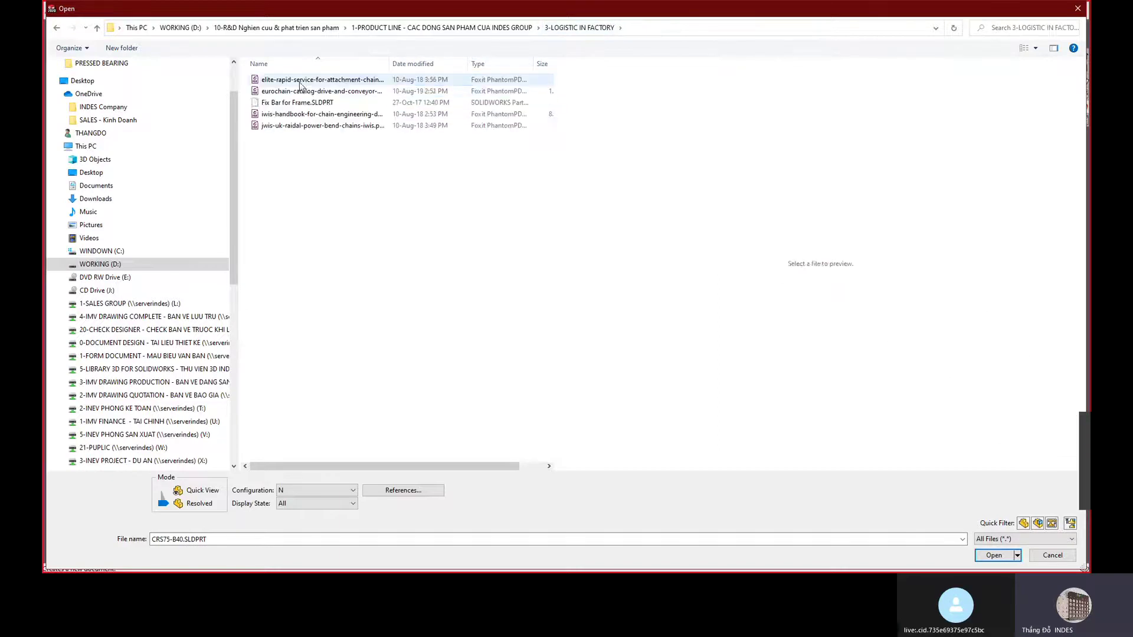
pyautogui.click(531, 30)
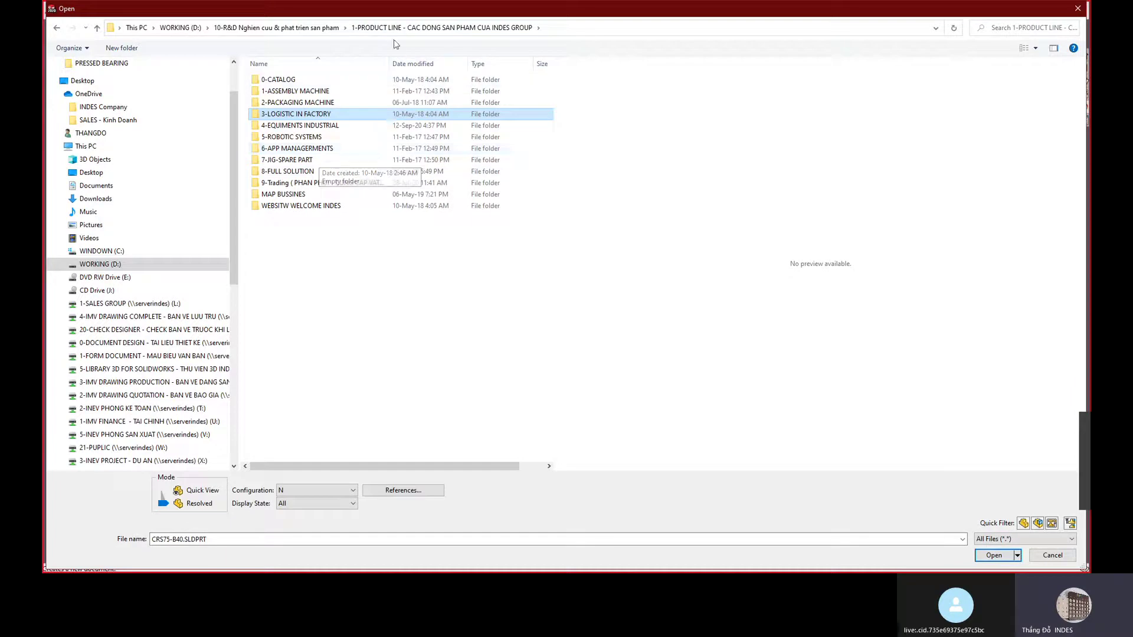
# Go to the DESING LAYOUT ROLLER CONVEYOR folder inside 2-DESIGN PRODUCTION OF GROUP.
pyautogui.click(318, 35)
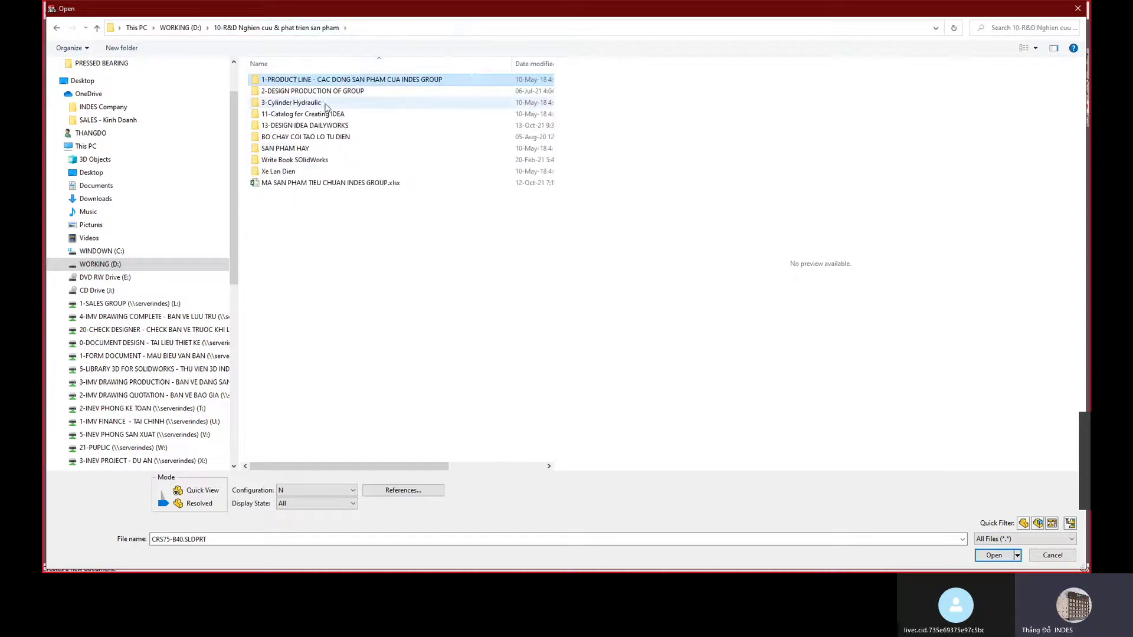
pyautogui.click(332, 92)
pyautogui.doubleClick(332, 94)
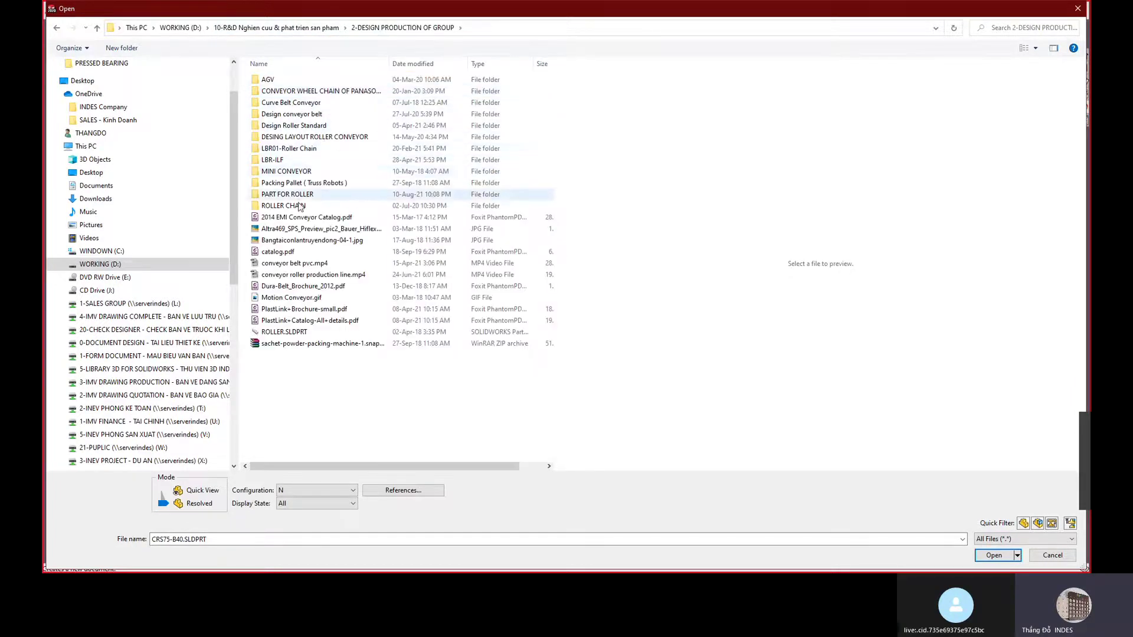
pyautogui.doubleClick(306, 138)
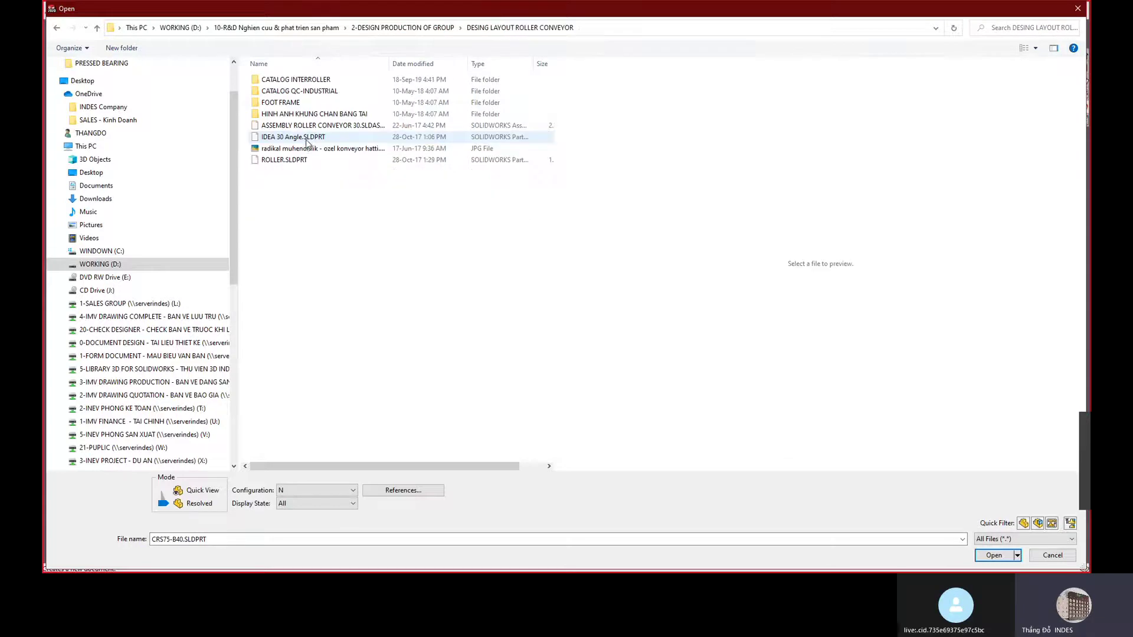
# Preview the ROLLER and IDEA 30 Angle parts, and open ASSEMBLY ROLLER CONVEYOR 30.SLDASM.
pyautogui.click(295, 161)
pyautogui.click(298, 137)
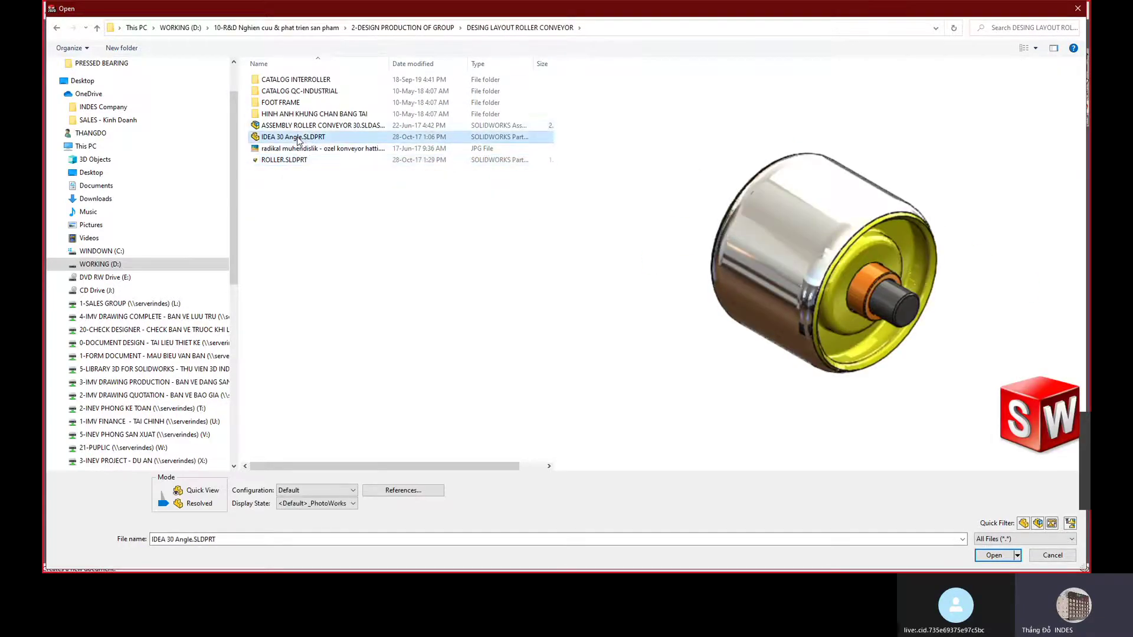
pyautogui.click(303, 126)
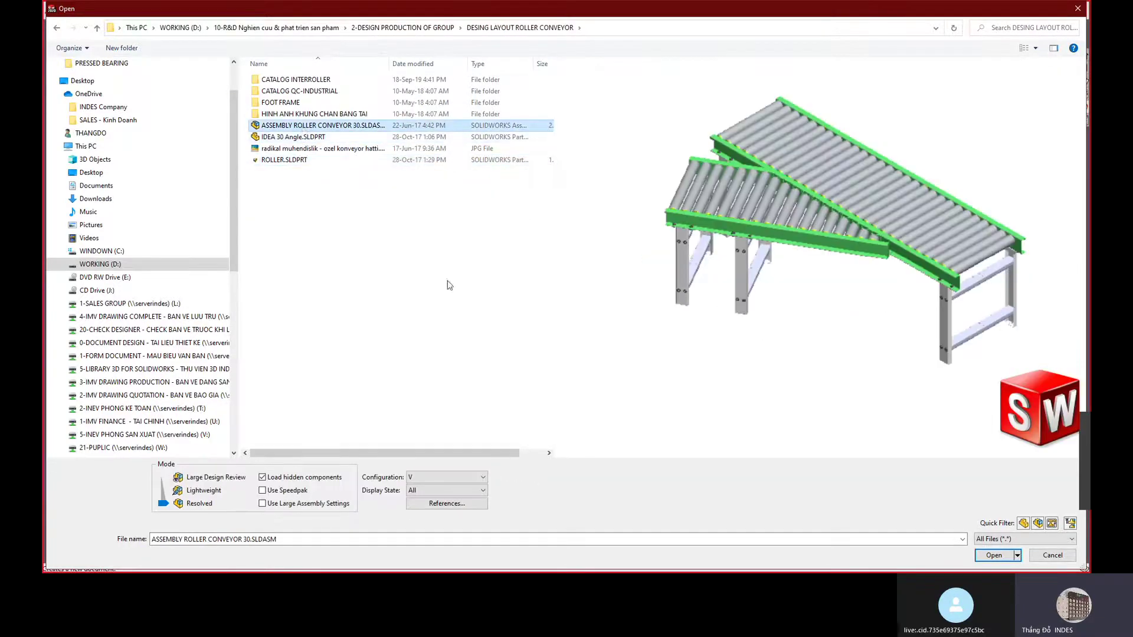
pyautogui.click(989, 556)
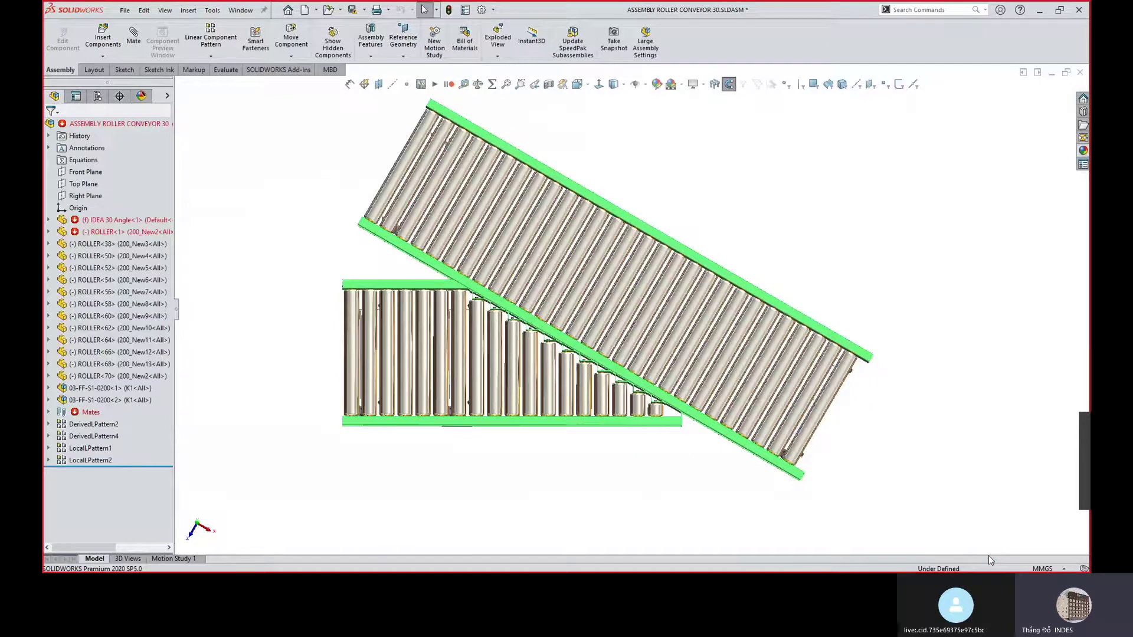
# Examine the roller conveyor assembly as a whole, from the roller beds and green side channels to the leg frames.
pyautogui.moveTo(624, 500); pyautogui.dragTo(634, 374, button='middle')
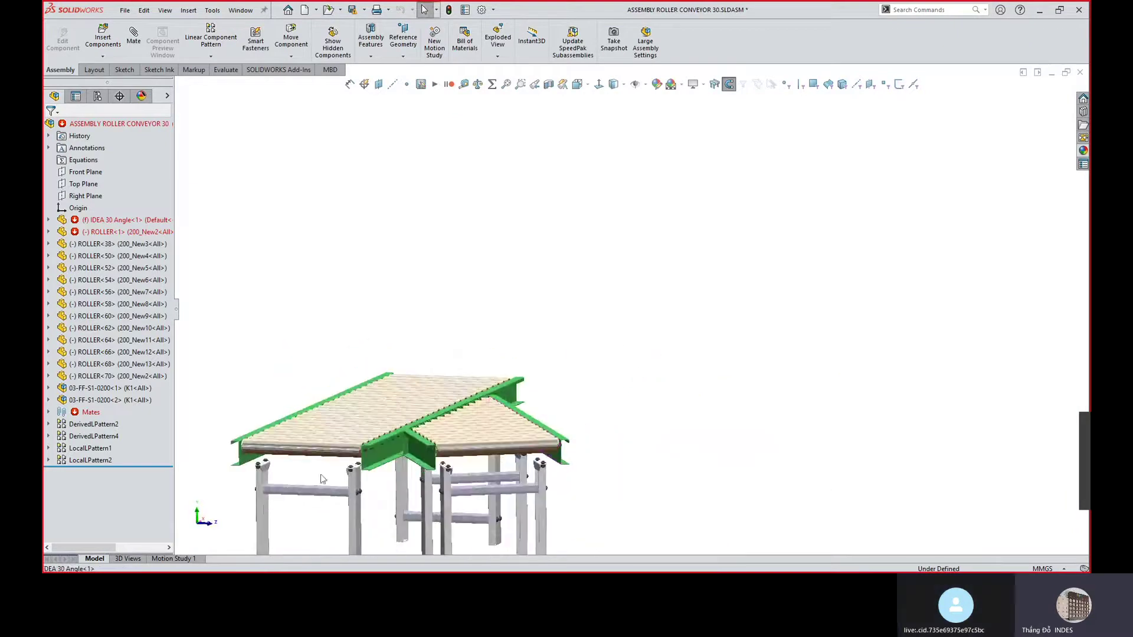
pyautogui.moveTo(490, 466); pyautogui.dragTo(611, 361, button='middle')
pyautogui.scroll(3, 443, 446)
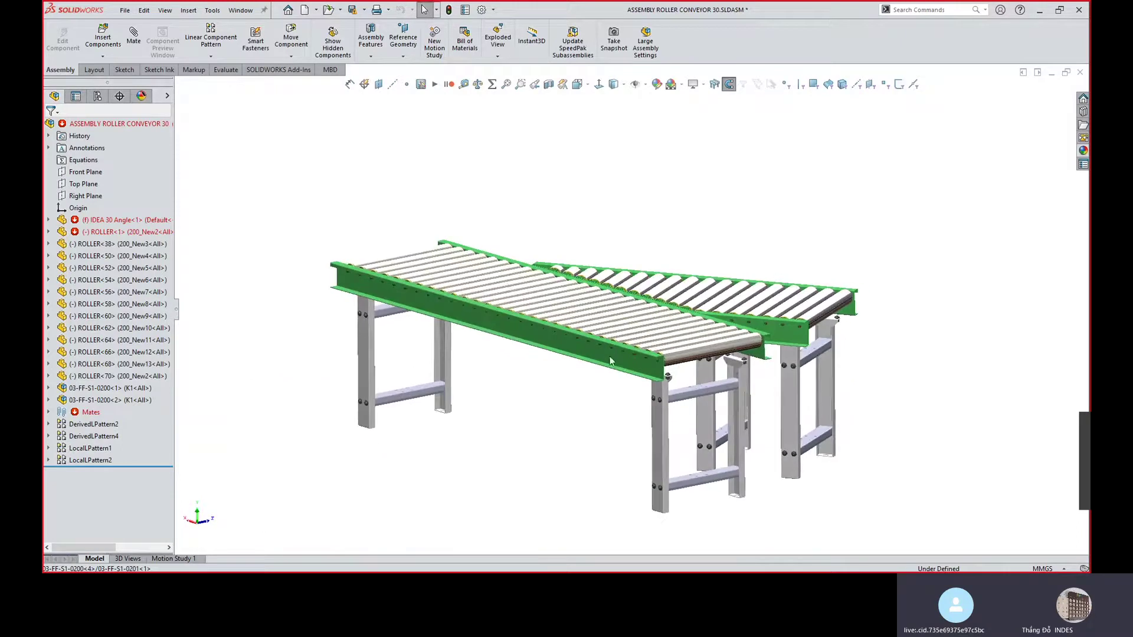
pyautogui.moveTo(460, 339); pyautogui.dragTo(614, 389, button='middle')
pyautogui.scroll(-5, 589, 332)
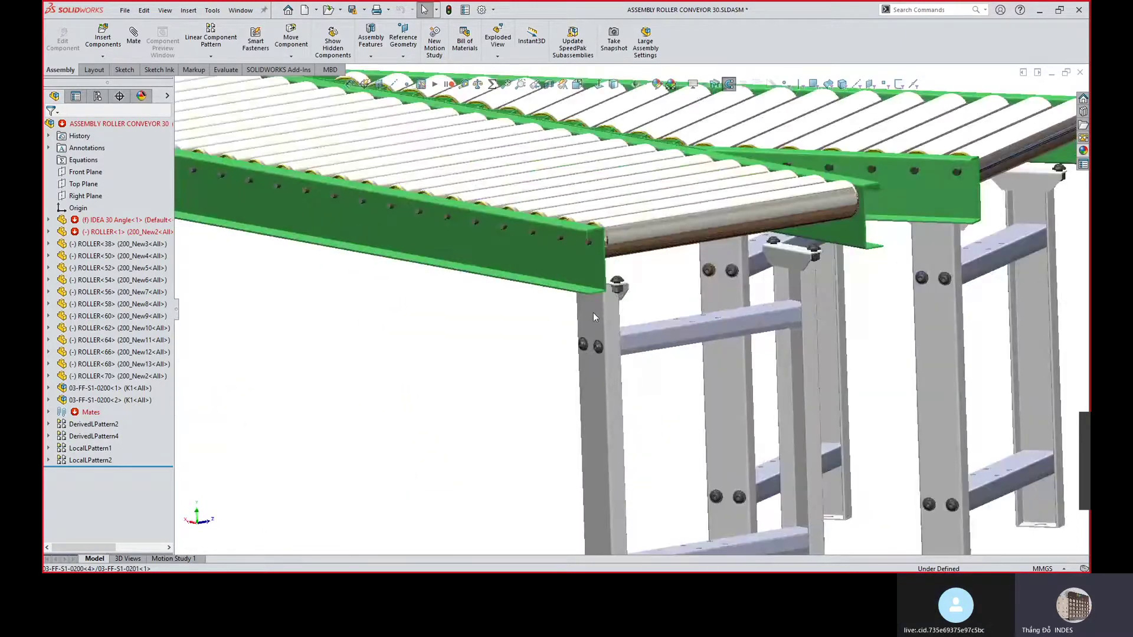
# Examine the bolted tops of the sheet-metal legs 03-FF-S1-0201 beneath the conveyor's end.
pyautogui.click(593, 313)
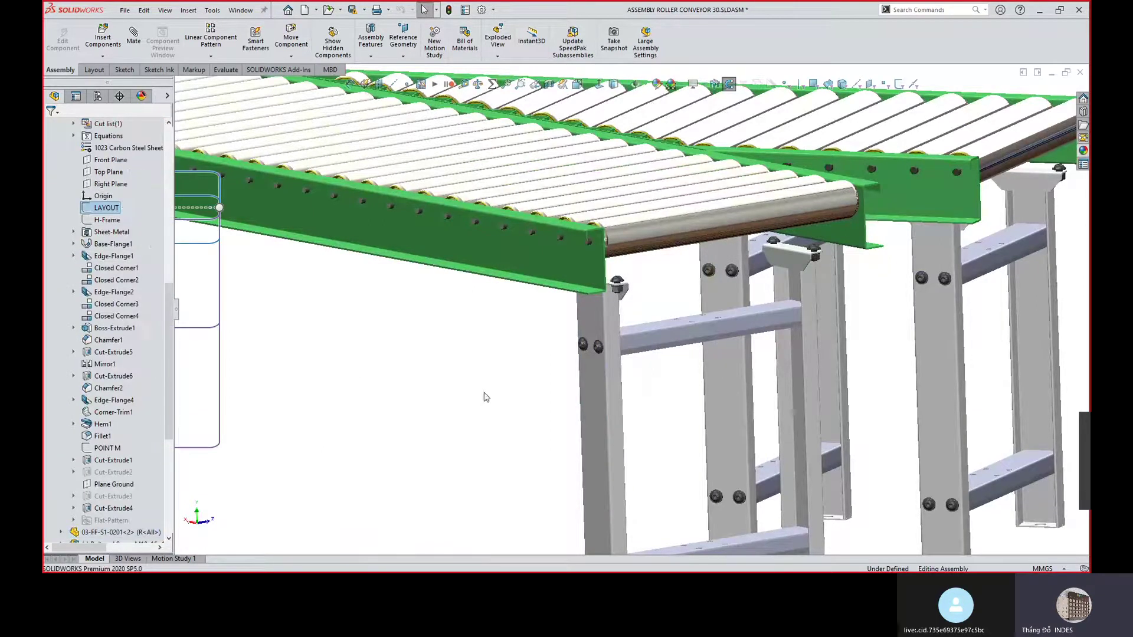
pyautogui.scroll(-3, 626, 308)
pyautogui.scroll(-5, 626, 308)
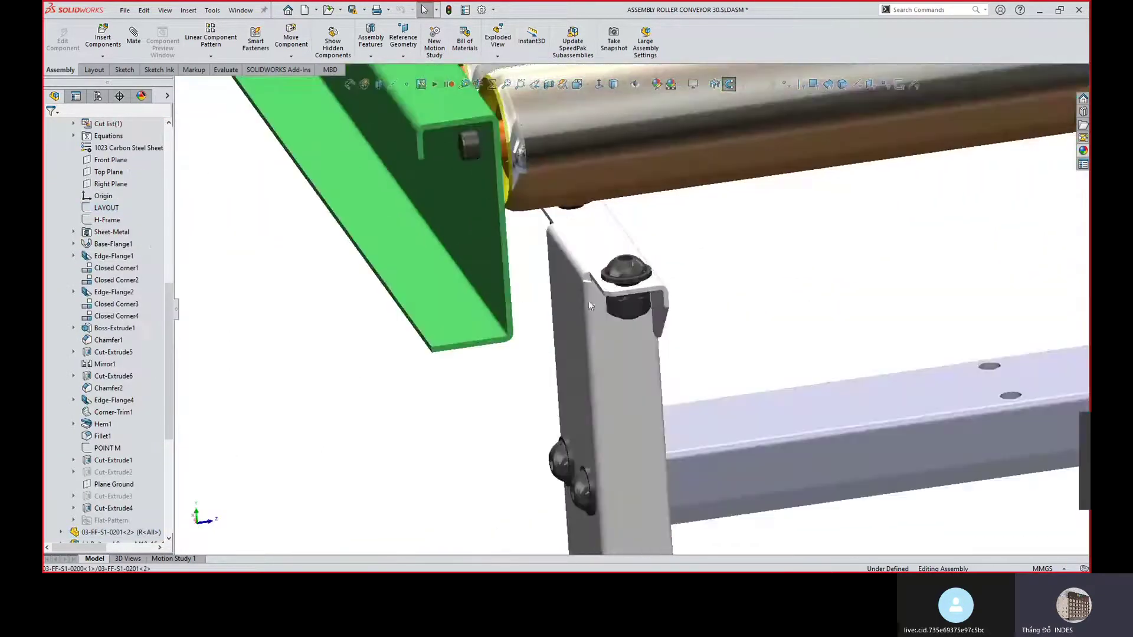
pyautogui.click(568, 297)
pyautogui.keyDown('shift'); pyautogui.moveTo(568, 297); pyautogui.dragTo(536, 484, button='middle'); pyautogui.keyUp('shift')
pyautogui.click(890, 262)
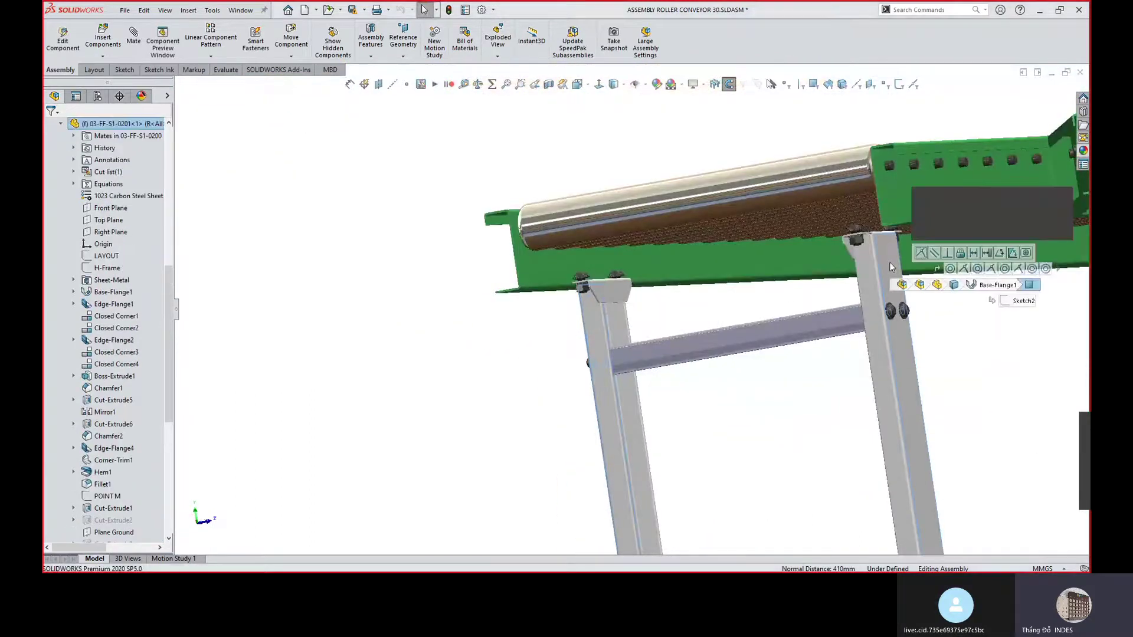
pyautogui.moveTo(889, 262); pyautogui.dragTo(755, 377, button='middle')
pyautogui.scroll(-6, 578, 313)
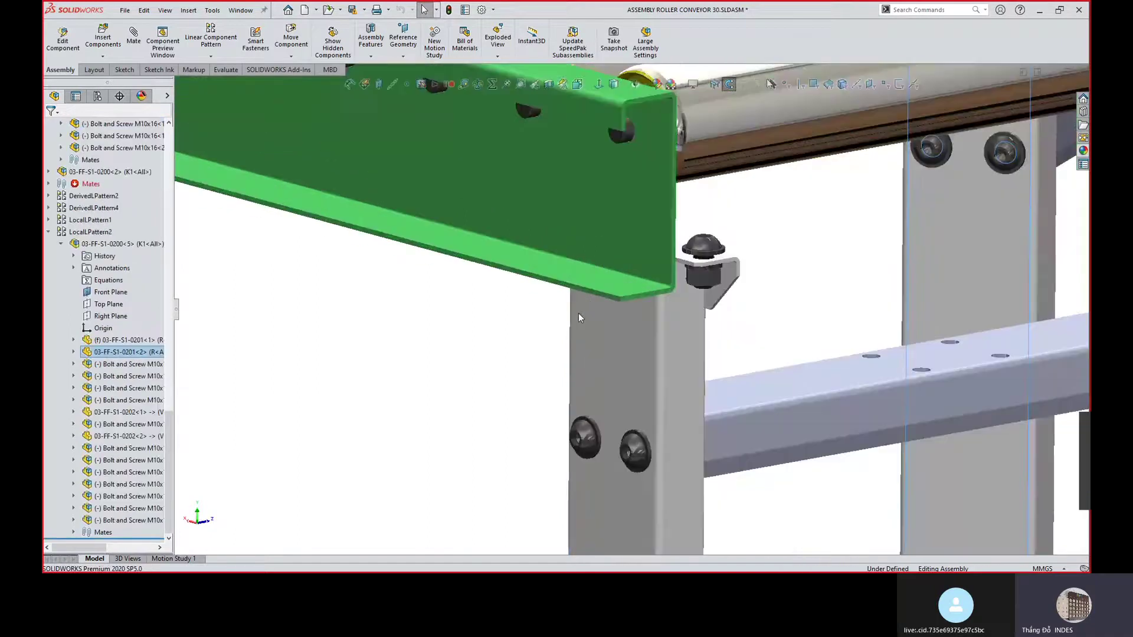
# Inspect where the green side channel's lower flange meets the bolted leg top from the frame's other side.
pyautogui.scroll(6, 642, 302)
pyautogui.moveTo(645, 300); pyautogui.dragTo(534, 295, button='middle')
pyautogui.scroll(-8, 981, 259)
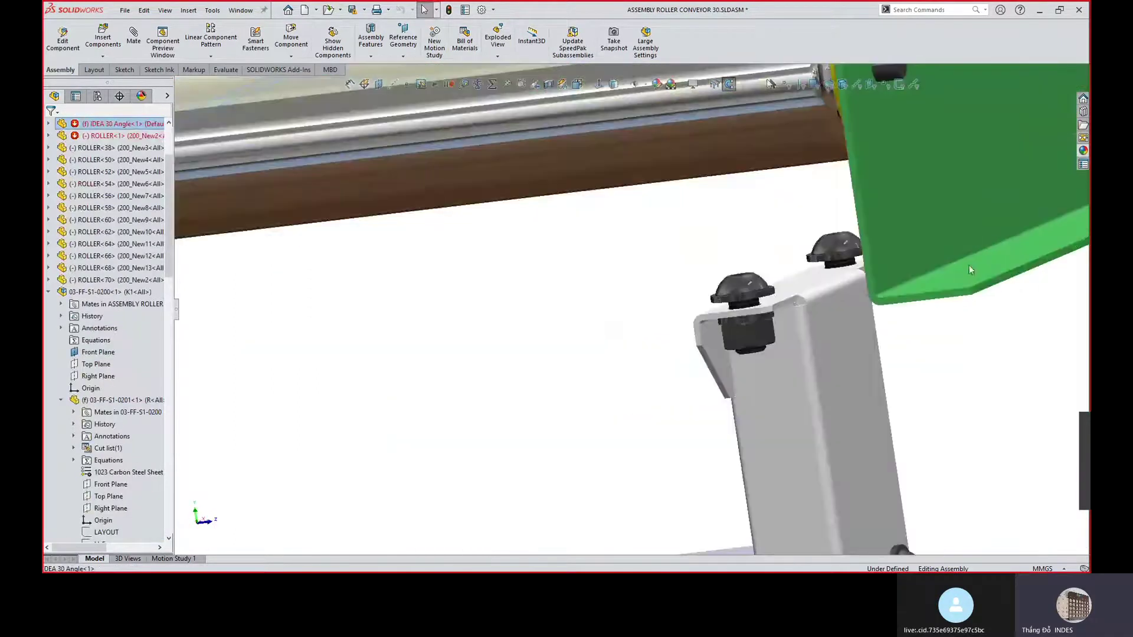
pyautogui.click(954, 306)
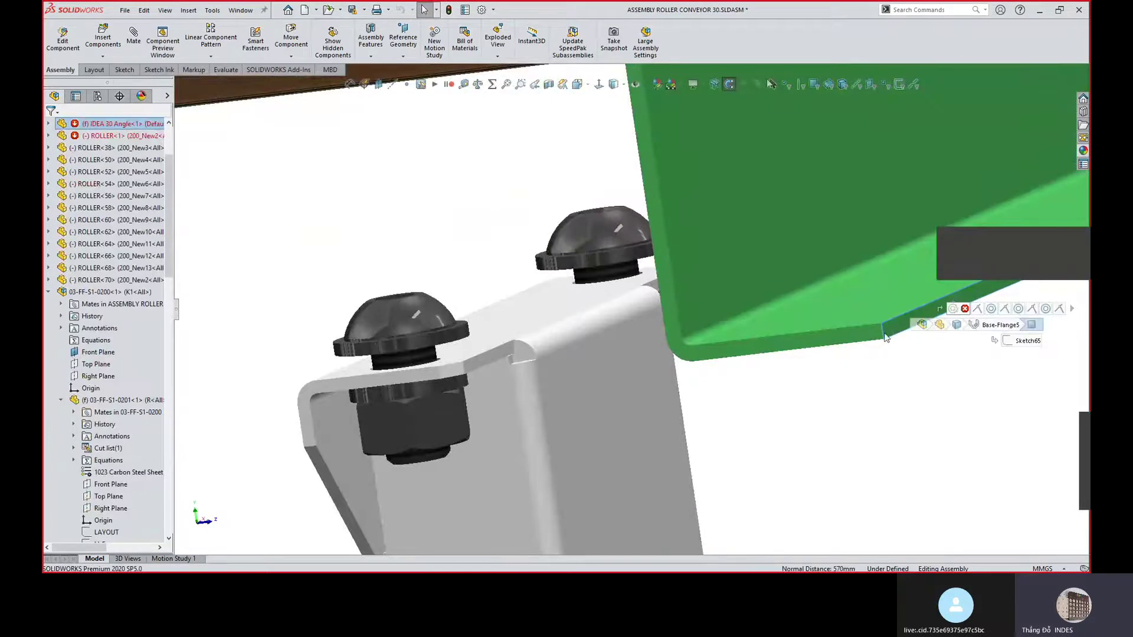
pyautogui.scroll(6, 486, 436)
# Select the leg frame 03-FF-S1-0200<1> and examine the LAYOUT sketch of its leg 03-FF-S1-0201<1> with its dimensions at the feet.
pyautogui.click(480, 403)
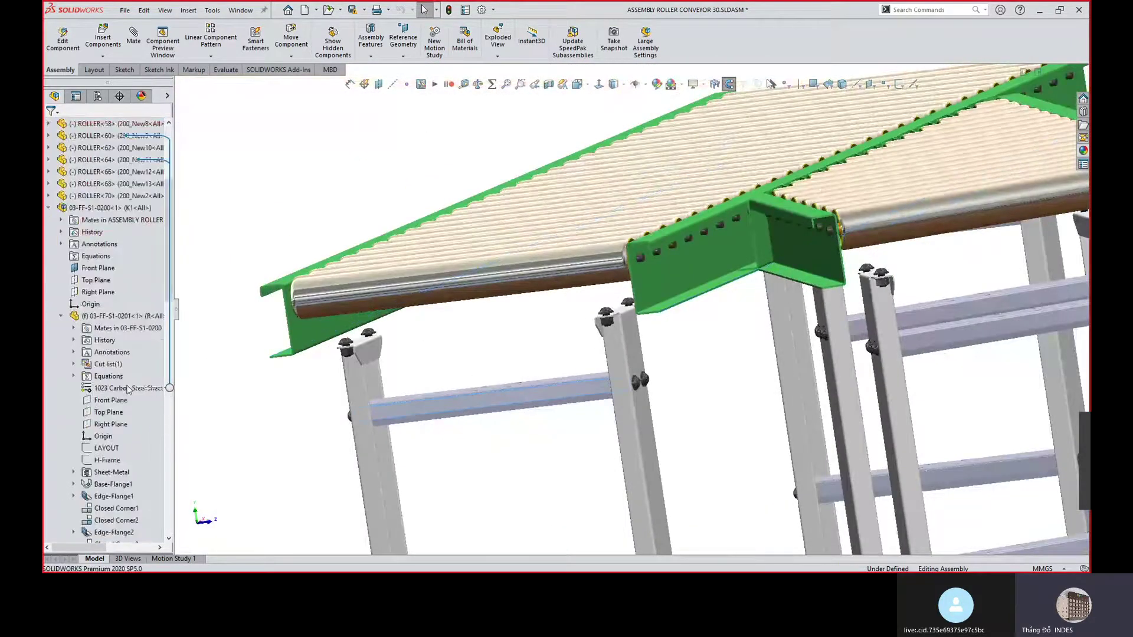
pyautogui.click(95, 211)
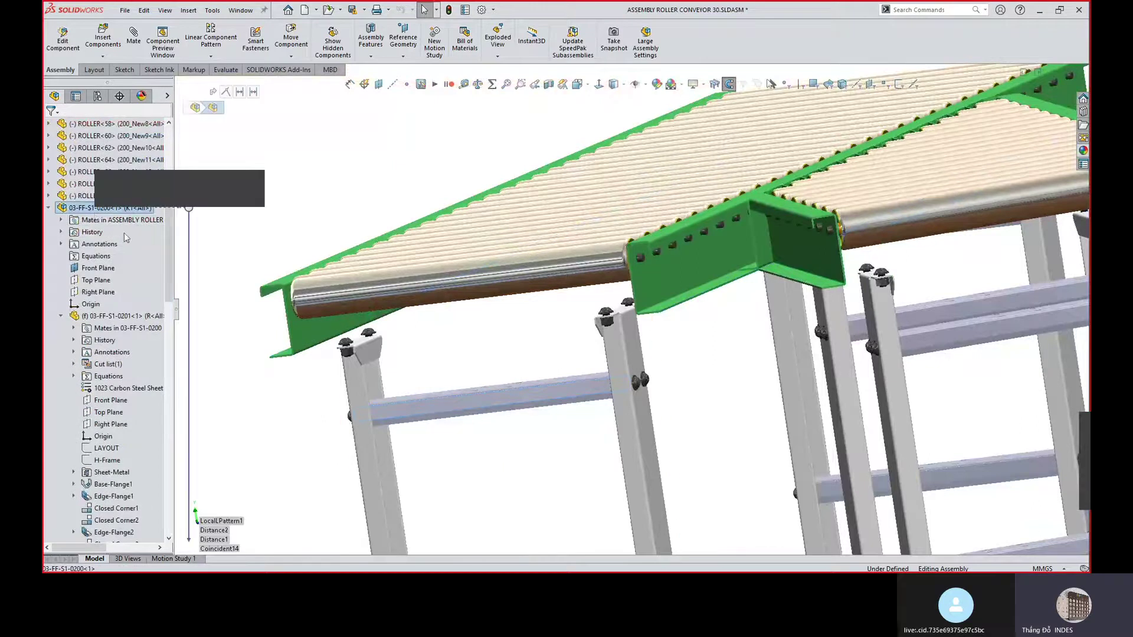
pyautogui.scroll(4, 516, 397)
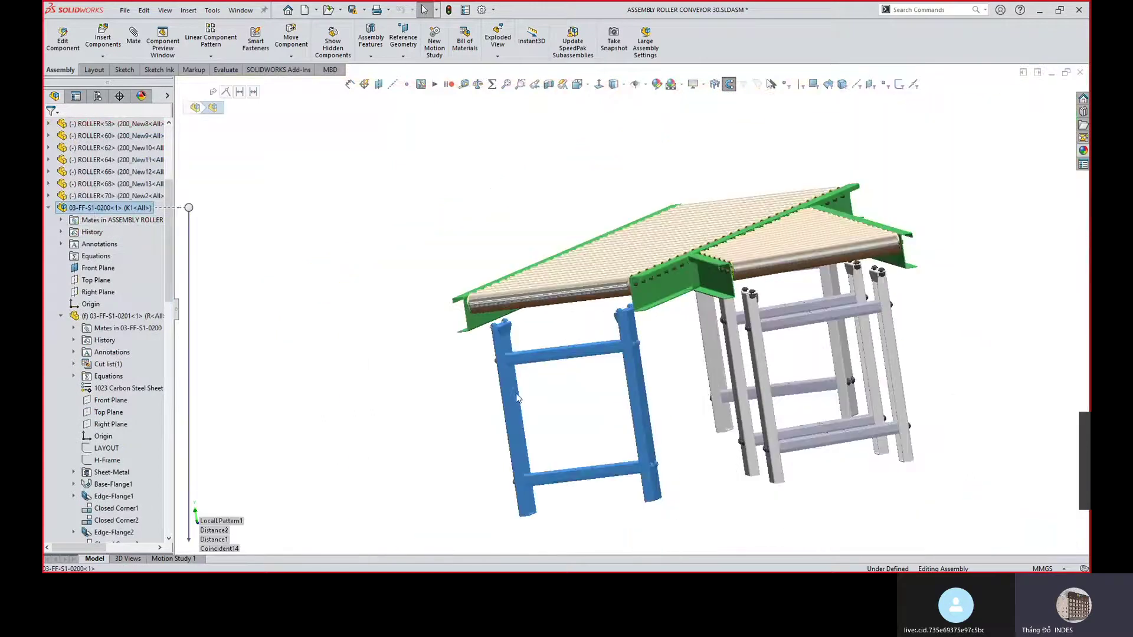
pyautogui.click(106, 448)
pyautogui.moveTo(596, 482)
pyautogui.mouseDown(button='middle')
pyautogui.moveTo(614, 500)
pyautogui.moveTo(668, 507)
pyautogui.mouseUp(button='middle')
pyautogui.scroll(3, 668, 502)
pyautogui.scroll(-3, 672, 495)
pyautogui.scroll(-4, 590, 437)
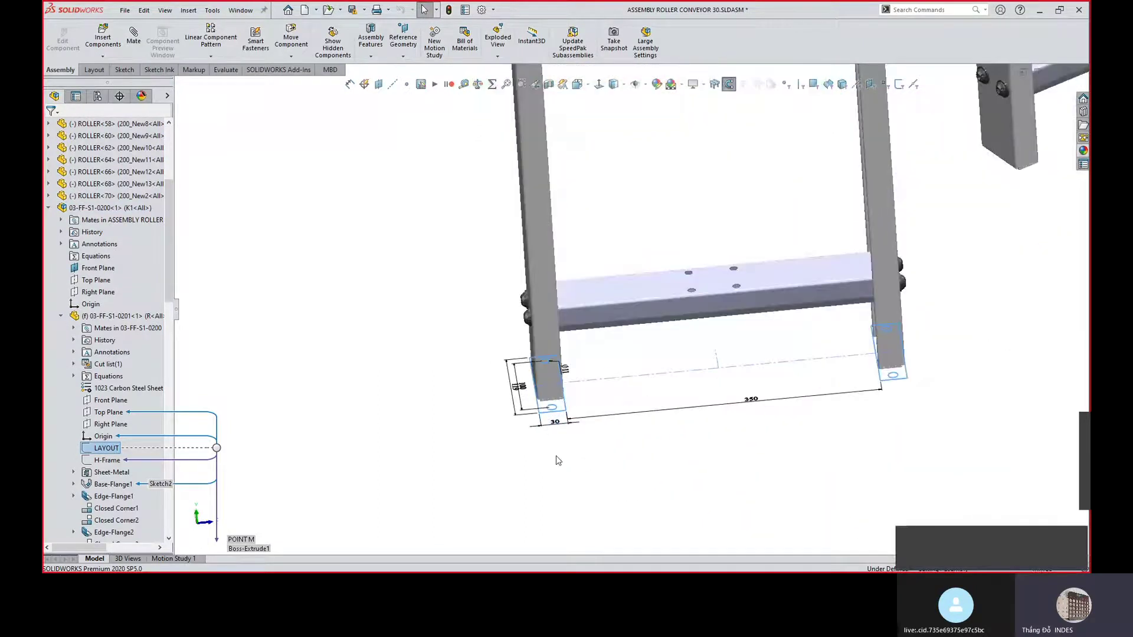
# Set the spacing between the feet in the LAYOUT sketch of leg 03-FF-S1-0201<1> to 570-60 mm.
pyautogui.doubleClick(752, 393)
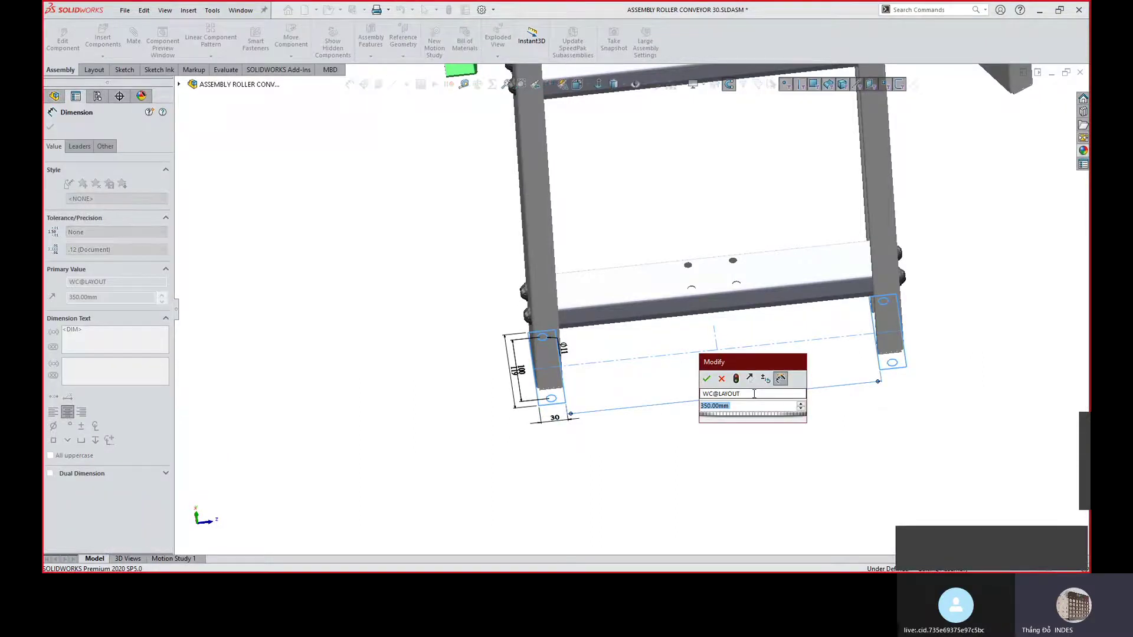
pyautogui.write('5')
pyautogui.write('10')
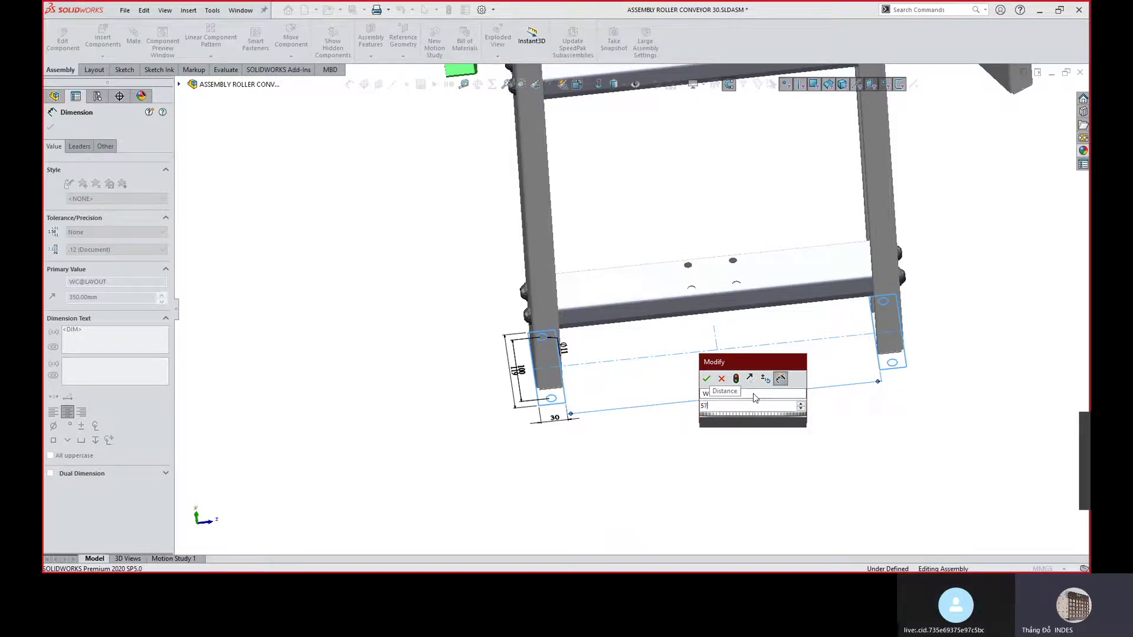
pyautogui.write('70-60')
pyautogui.press('Return')
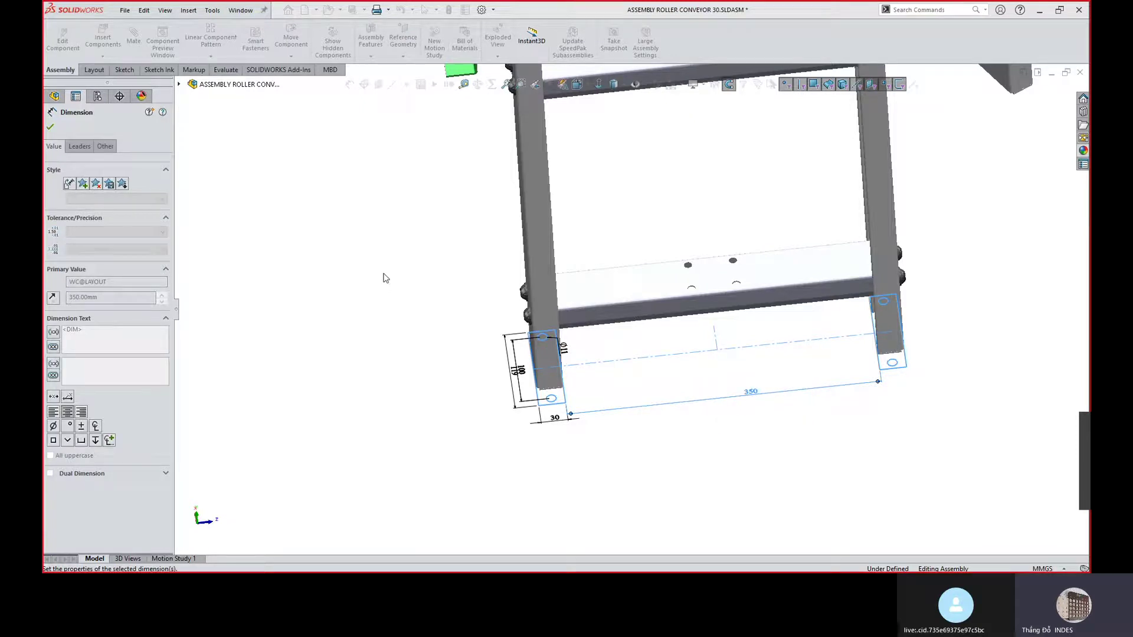
pyautogui.press('Escape')
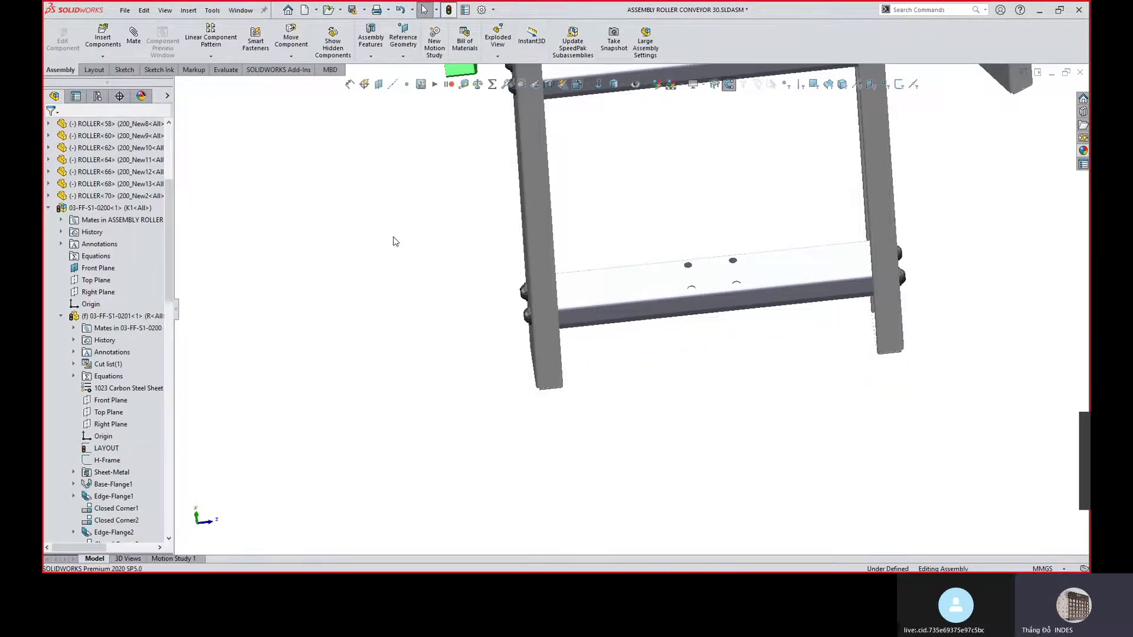
pyautogui.scroll(4, 465, 294)
pyautogui.scroll(-1, 581, 202)
pyautogui.scroll(-3, 540, 214)
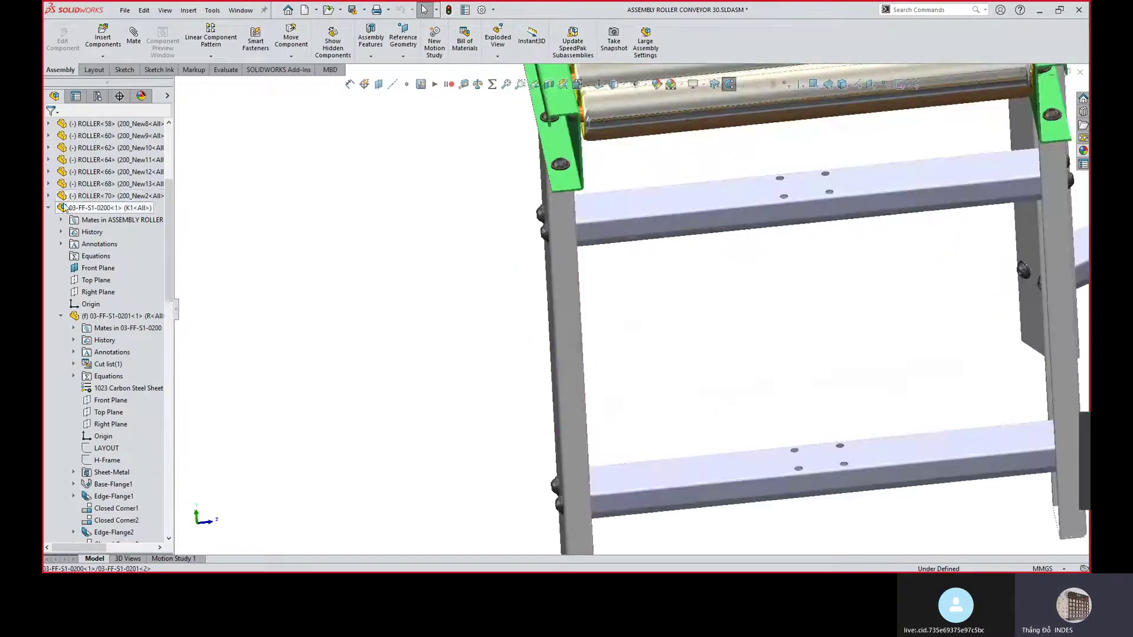
# Collapse the leg frame 03-FF-S1-0200<1> and LocalLPattern2, and examine the leg frames' feet and crossbars beneath the conveyor.
pyautogui.click(48, 208)
pyautogui.scroll(5, 70, 123)
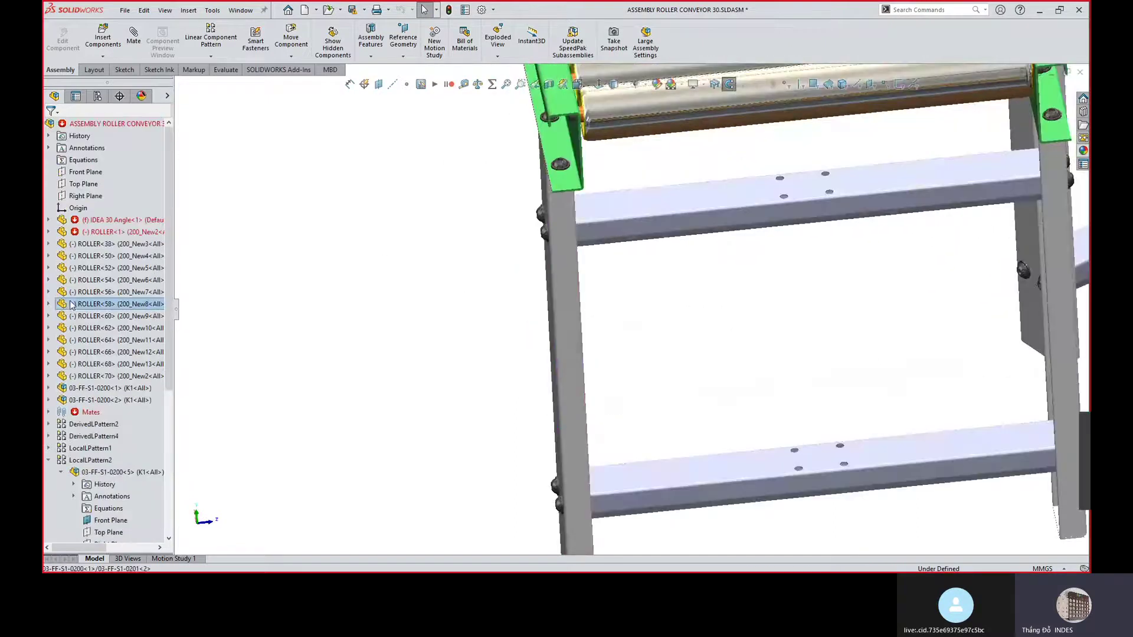
pyautogui.click(48, 461)
pyautogui.scroll(3, 660, 324)
pyautogui.moveTo(734, 251); pyautogui.dragTo(852, 349, button='middle')
pyautogui.scroll(-2, 976, 387)
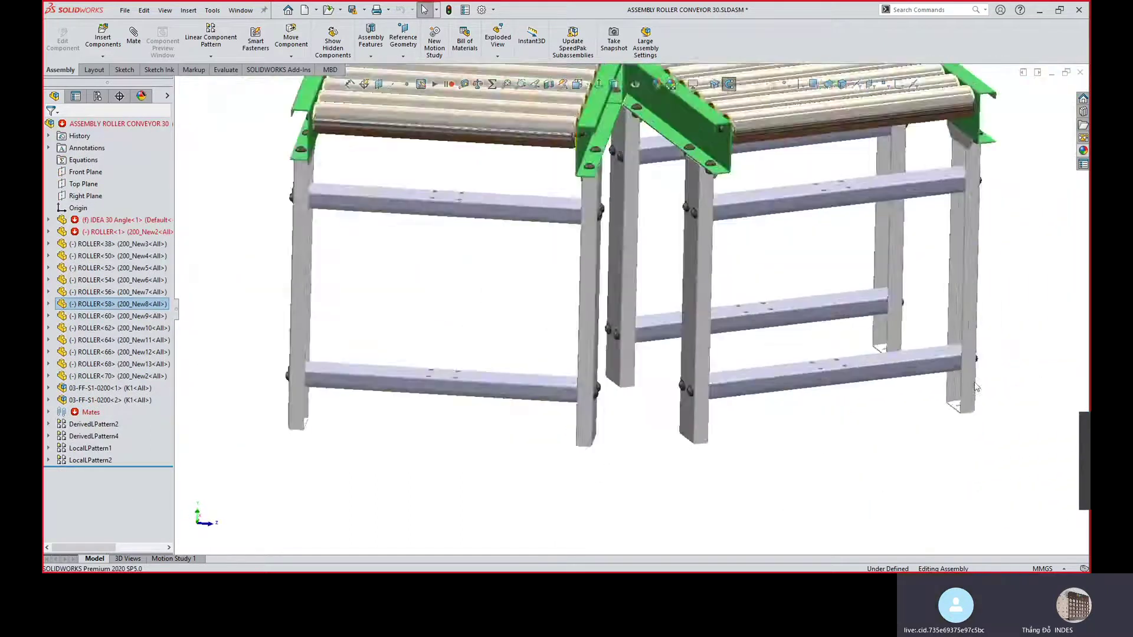
pyautogui.scroll(-10, 975, 387)
pyautogui.moveTo(913, 271); pyautogui.dragTo(826, 300, button='middle')
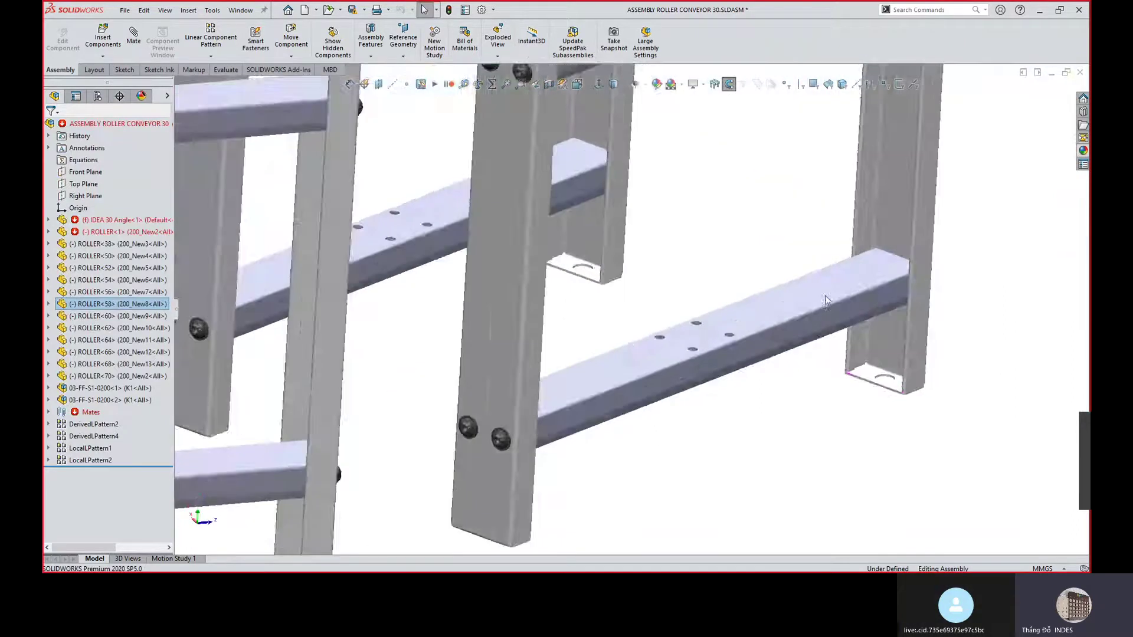
pyautogui.scroll(6, 825, 301)
pyautogui.scroll(-3, 590, 211)
pyautogui.moveTo(590, 211); pyautogui.dragTo(501, 194, button='middle')
pyautogui.scroll(5, 781, 167)
pyautogui.scroll(-3, 795, 165)
pyautogui.scroll(-3, 797, 166)
# Examine how the leg frames sit beneath the green side channels along the straight roller bed and its branch.
pyautogui.moveTo(797, 165); pyautogui.dragTo(746, 233, button='middle')
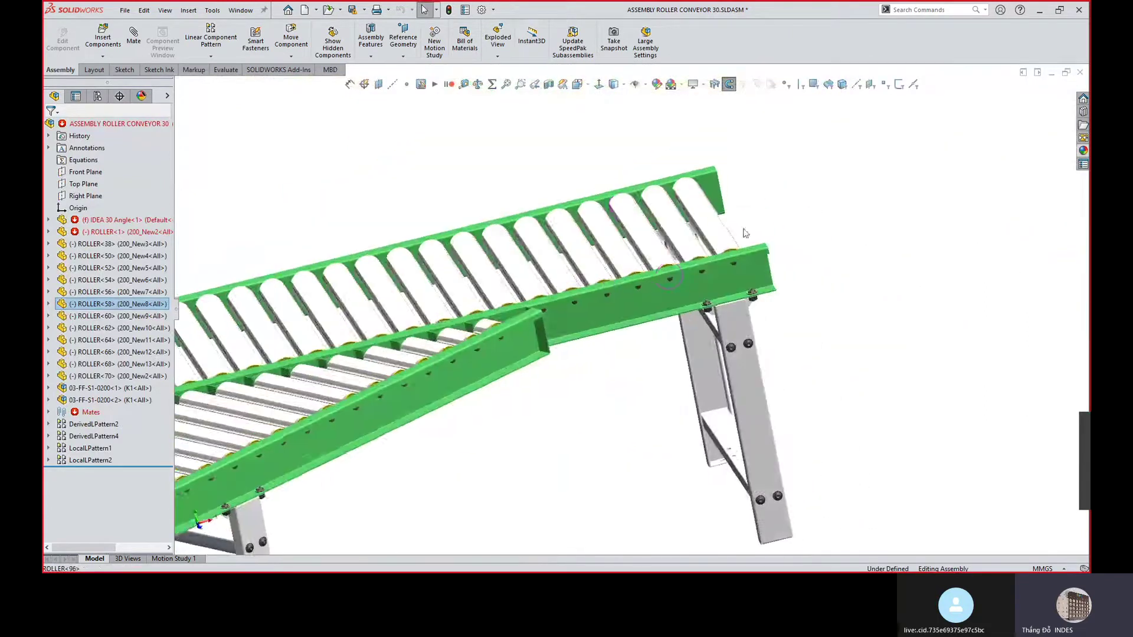
pyautogui.scroll(-4, 663, 273)
pyautogui.moveTo(670, 273); pyautogui.dragTo(488, 324, button='middle')
pyautogui.scroll(3, 571, 339)
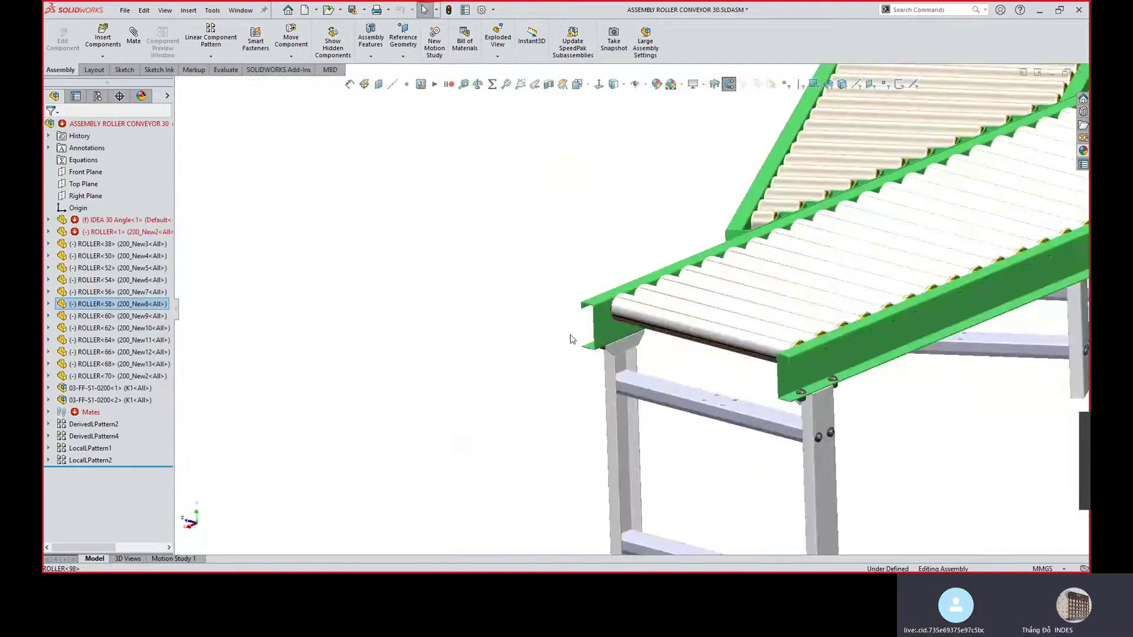
pyautogui.scroll(3, 571, 339)
pyautogui.scroll(-3, 784, 289)
pyautogui.scroll(1, 785, 289)
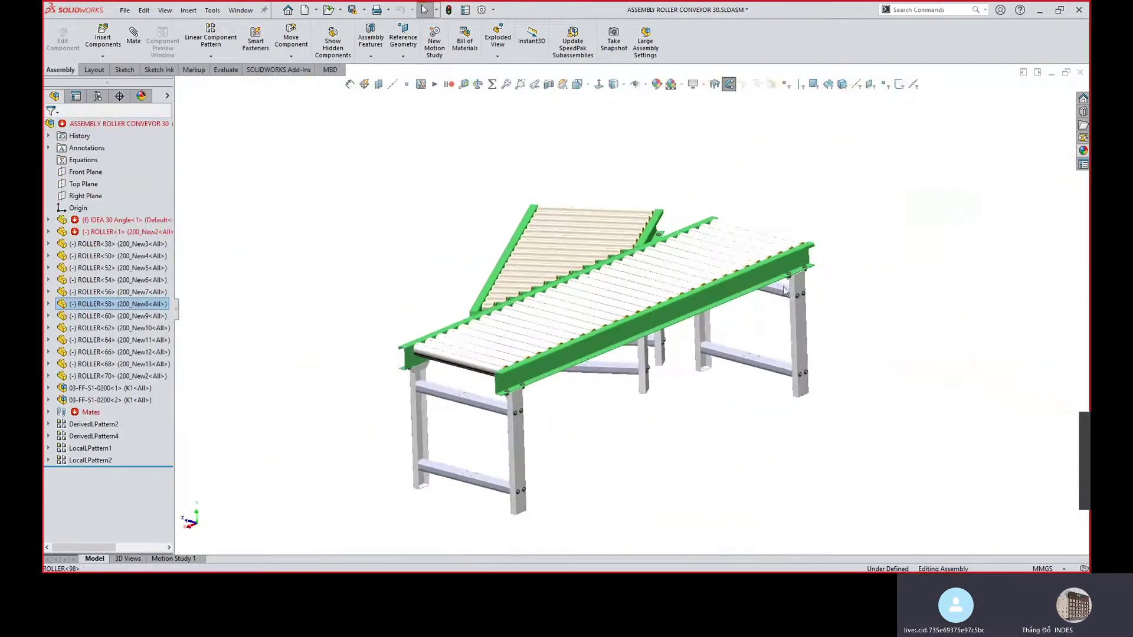
pyautogui.scroll(-3, 649, 304)
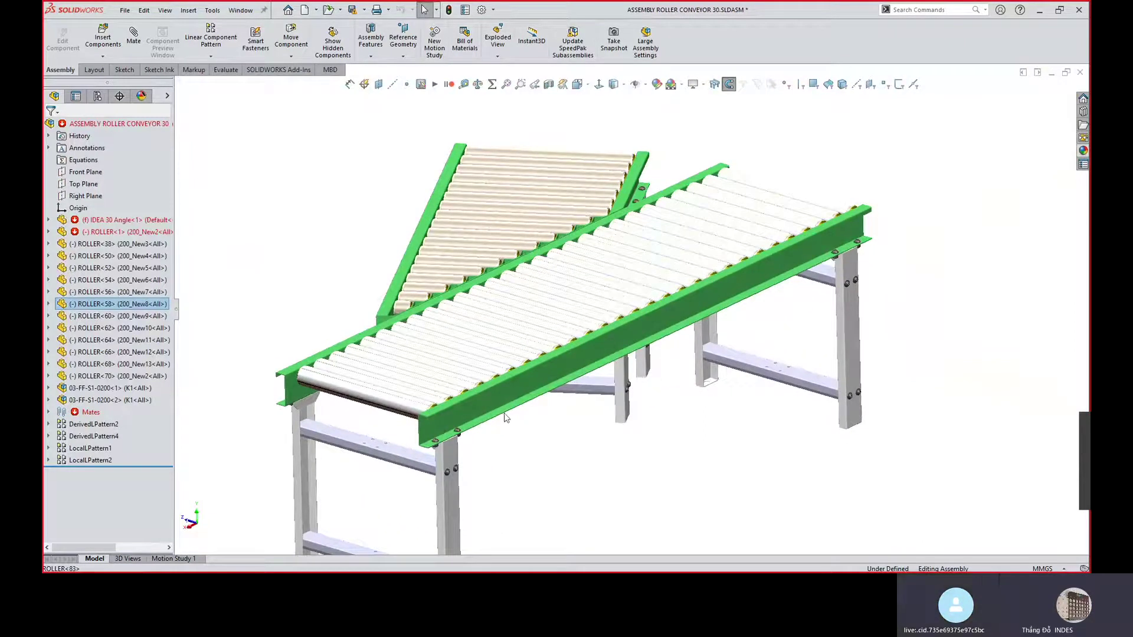
pyautogui.scroll(1, 506, 407)
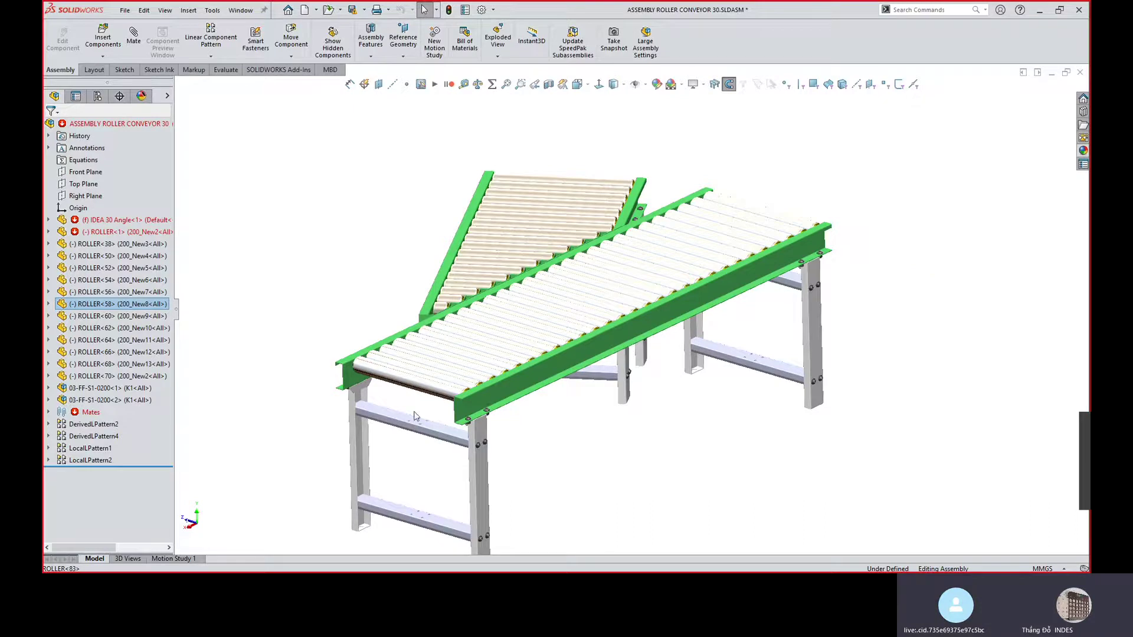
pyautogui.scroll(-3, 403, 366)
# Identify the end roller of the straight bed within DerivedLPattern4, and check the configuration of ROLLER<1>.
pyautogui.click(402, 349)
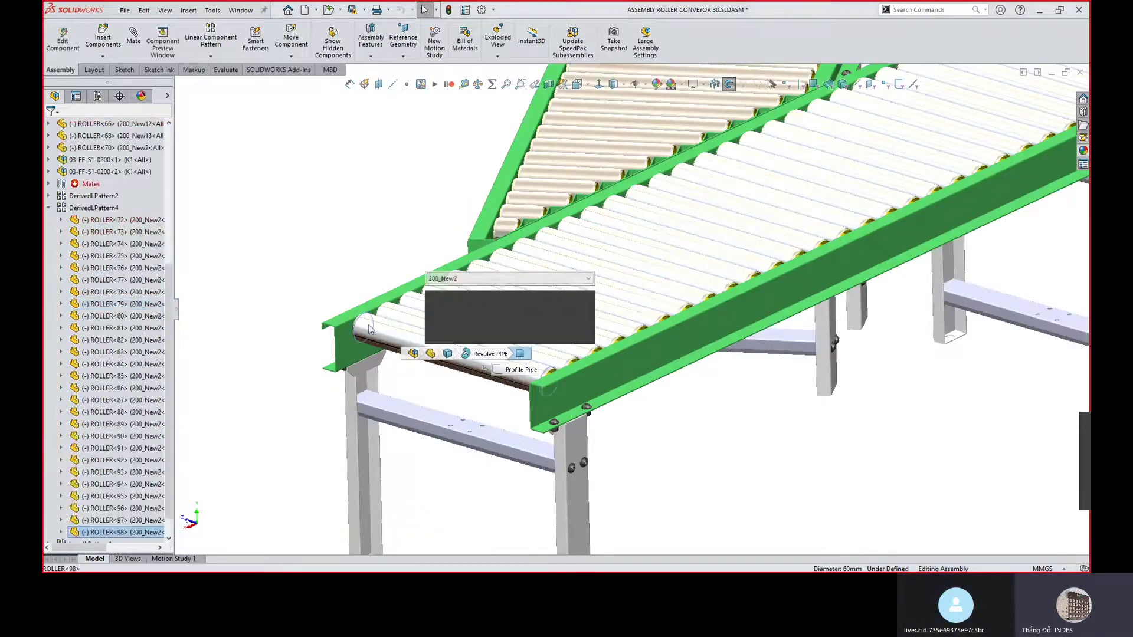
pyautogui.click(288, 279)
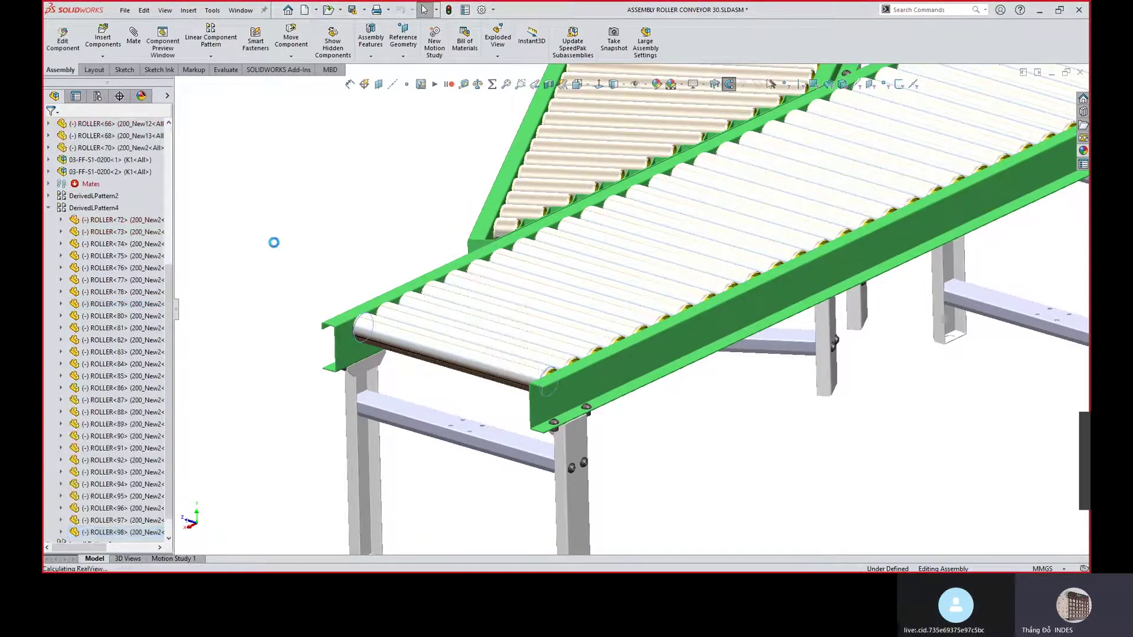
pyautogui.click(52, 207)
pyautogui.click(118, 231)
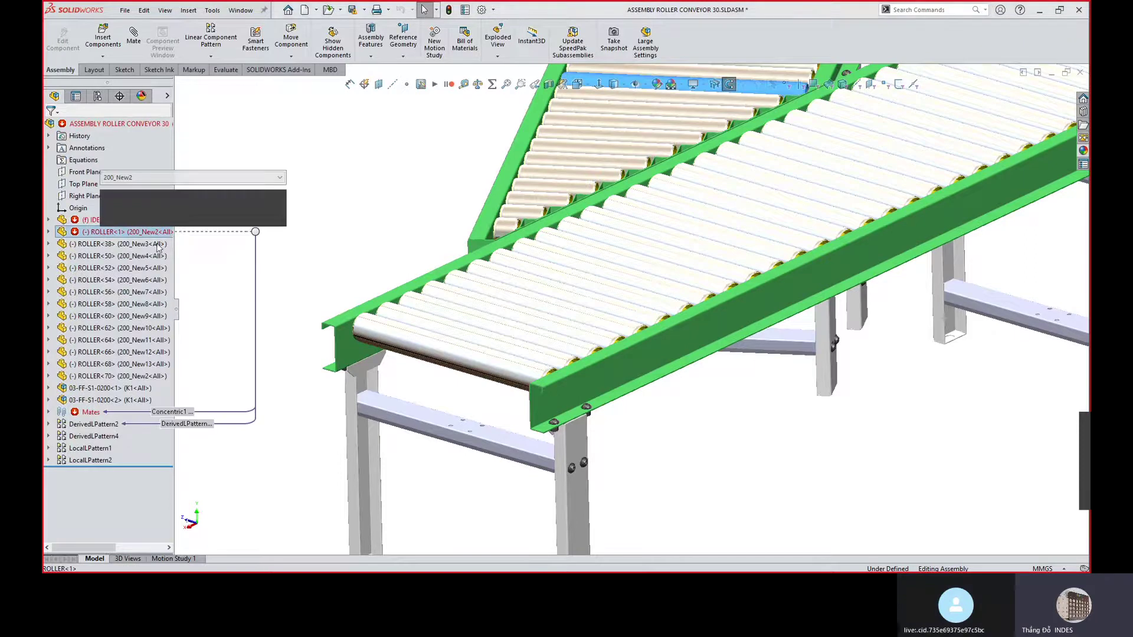
pyautogui.press('f')
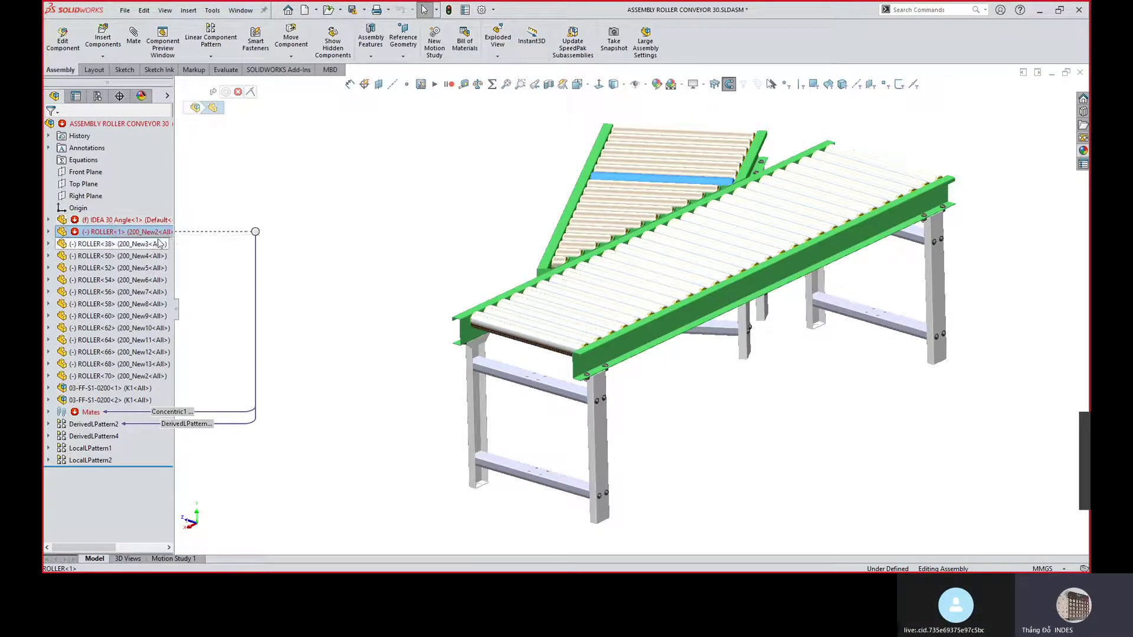
# Suppress the Concentric1 mate between IDEA 30 Angle<1> and ROLLER<1>.
pyautogui.click(123, 222)
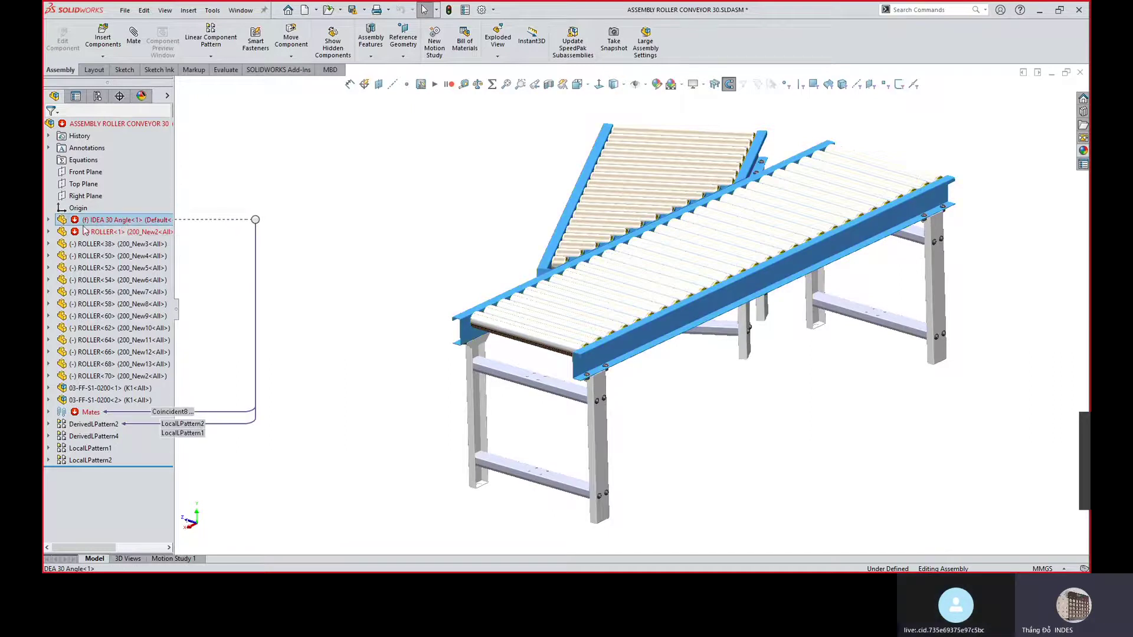
pyautogui.click(49, 220)
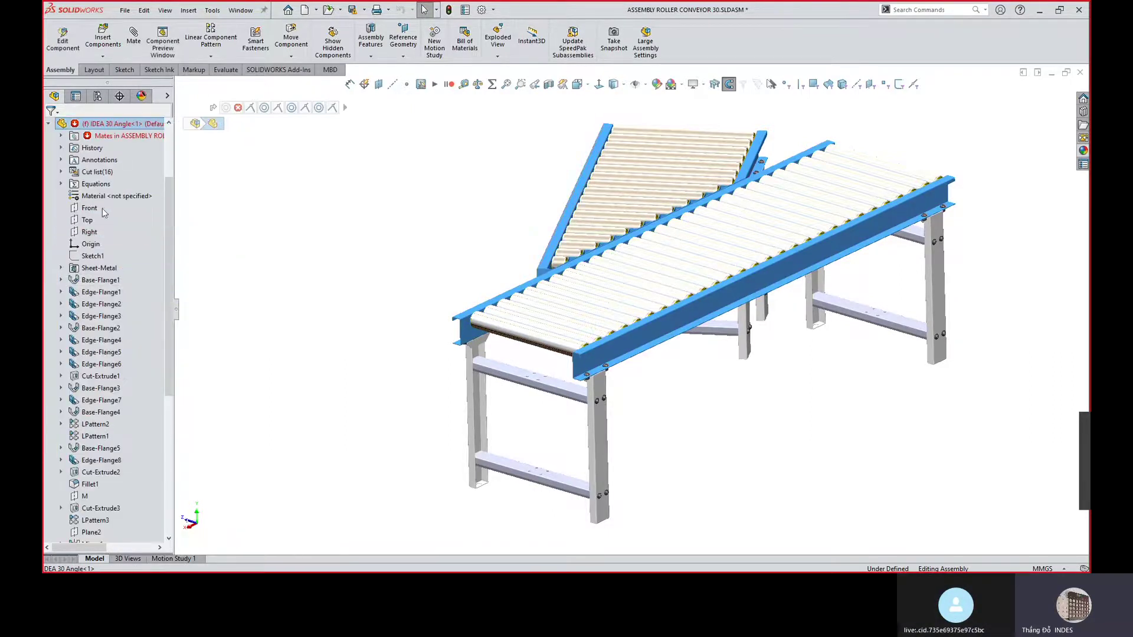
pyautogui.click(60, 137)
pyautogui.click(115, 146)
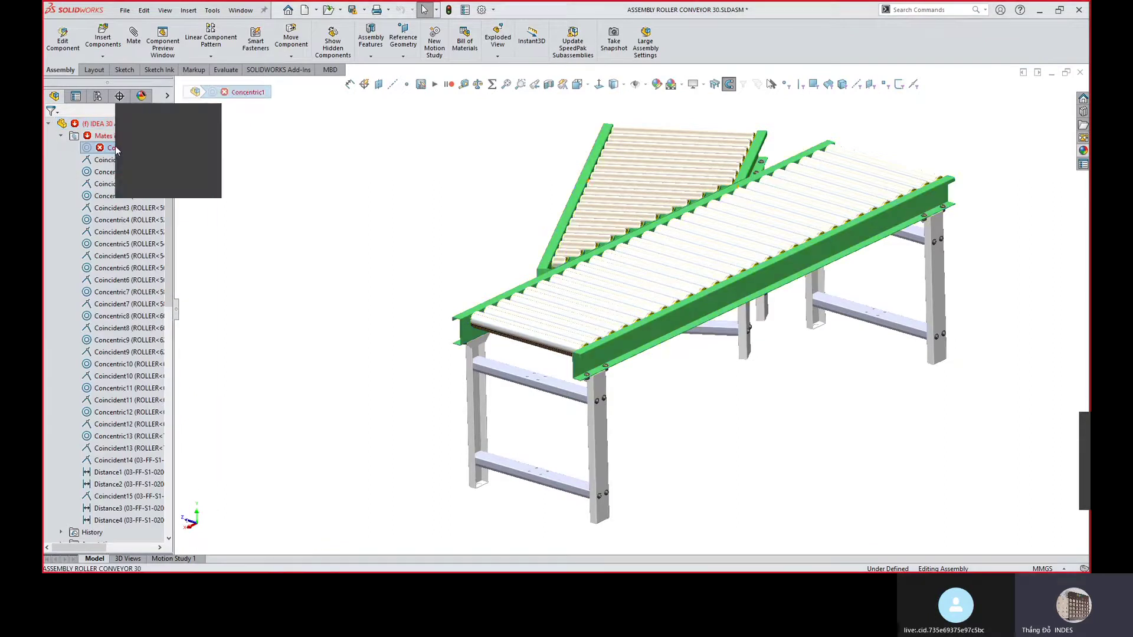
pyautogui.scroll(-8, 595, 204)
pyautogui.moveTo(597, 205); pyautogui.dragTo(685, 182, button='middle')
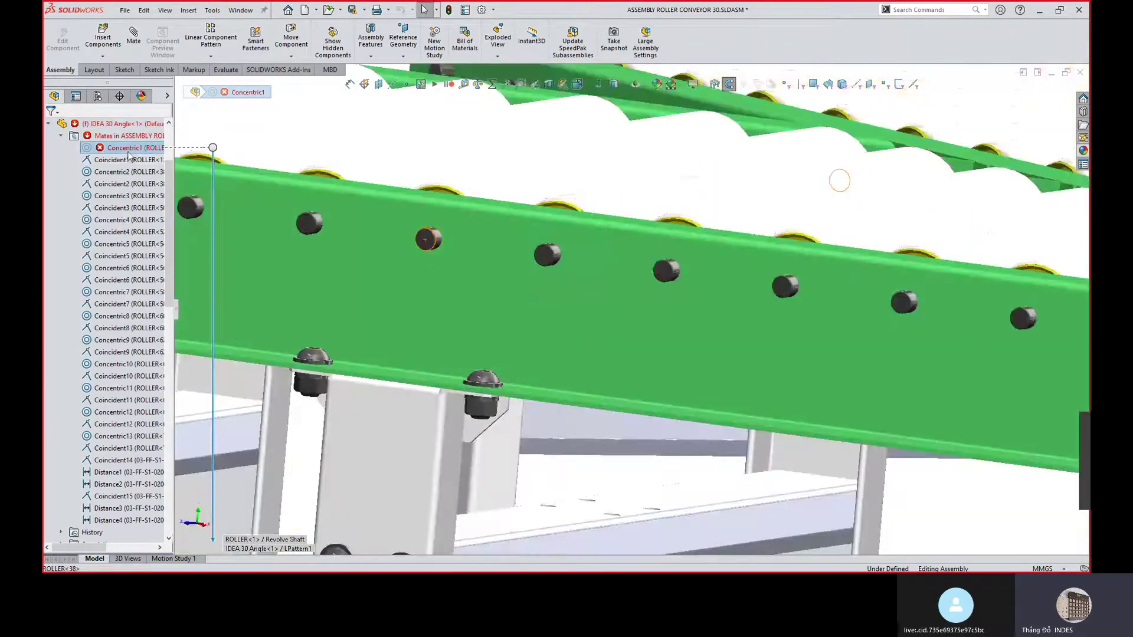
pyautogui.click(151, 69)
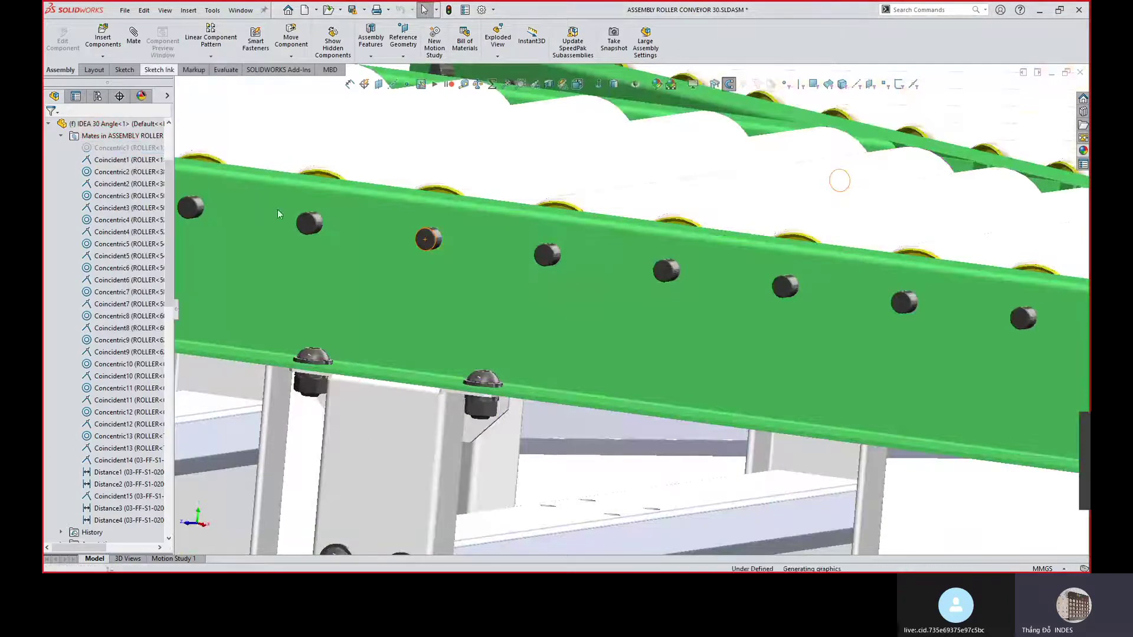
pyautogui.scroll(8, 655, 348)
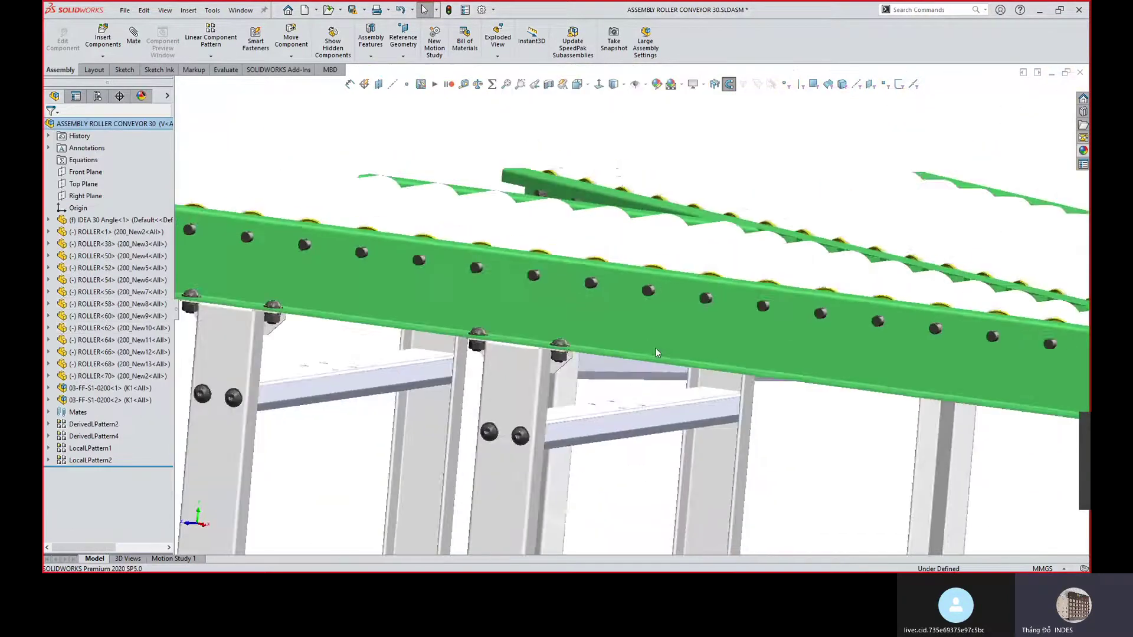
# Display the whole conveyor assembly shaded with edges.
pyautogui.moveTo(705, 283); pyautogui.dragTo(681, 171, button='middle')
pyautogui.click(616, 85)
pyautogui.click(616, 98)
pyautogui.moveTo(891, 343)
pyautogui.mouseDown(button='middle')
pyautogui.moveTo(868, 321)
pyautogui.moveTo(941, 325)
pyautogui.moveTo(933, 351)
pyautogui.mouseUp(button='middle')
pyautogui.scroll(2, 908, 361)
pyautogui.scroll(-2, 764, 346)
pyautogui.moveTo(728, 331); pyautogui.dragTo(618, 376, button='middle')
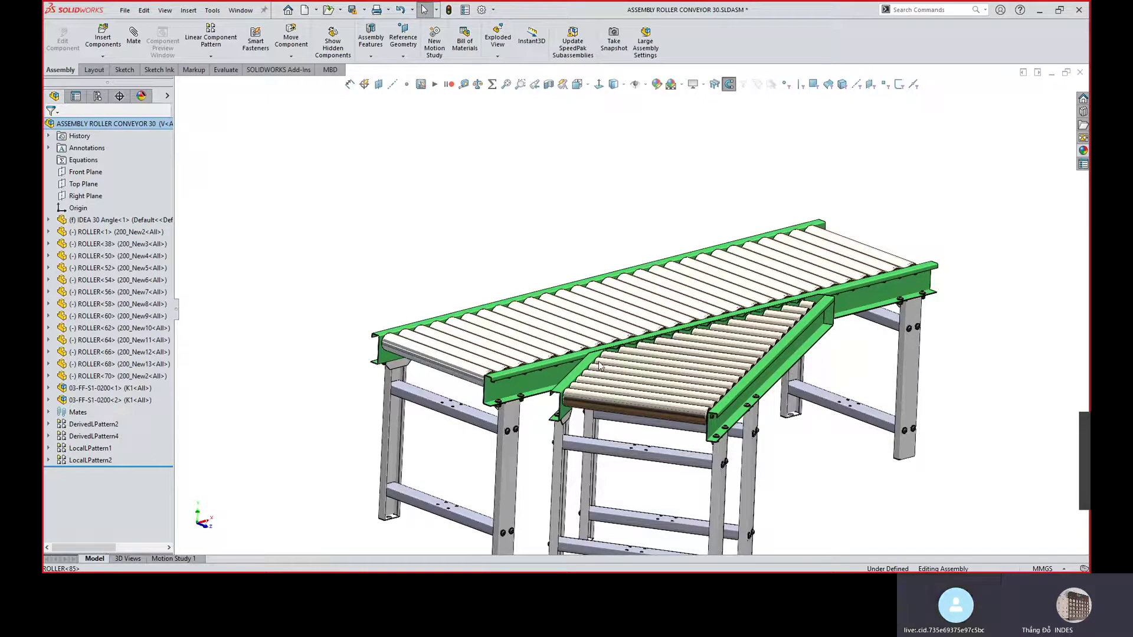
pyautogui.scroll(1, 599, 366)
pyautogui.scroll(-1, 617, 362)
pyautogui.scroll(2, 534, 382)
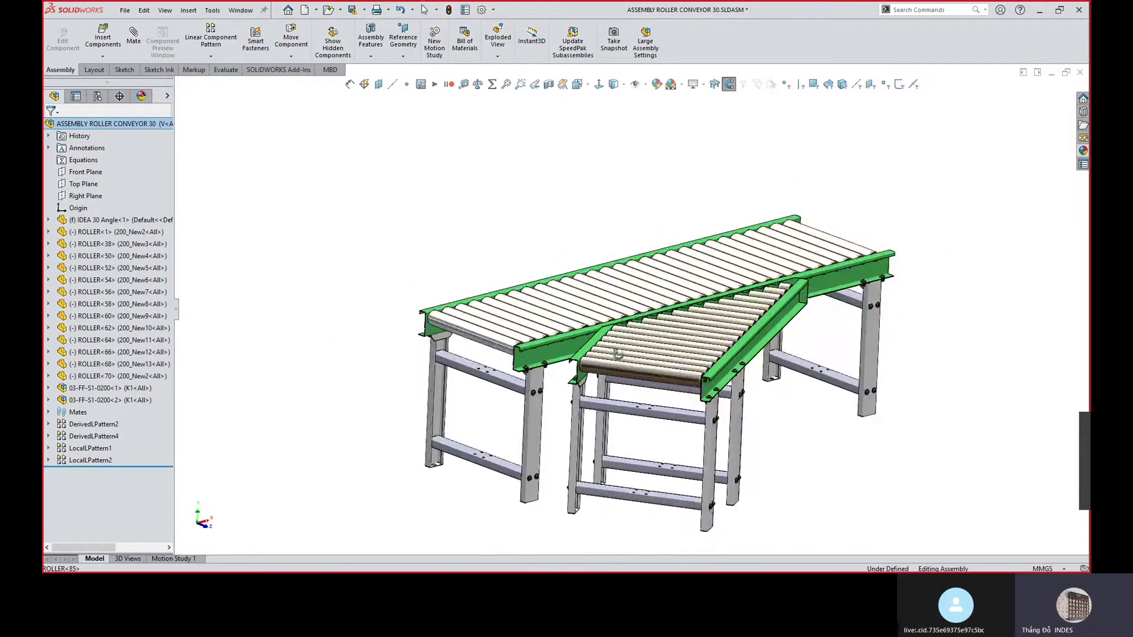
# Examine the end profile of the green side channel IDEA 30 Angle<1>, its return lip and the end roller's shaft seat.
pyautogui.moveTo(618, 354); pyautogui.dragTo(618, 415, button='middle')
pyautogui.scroll(-2, 456, 359)
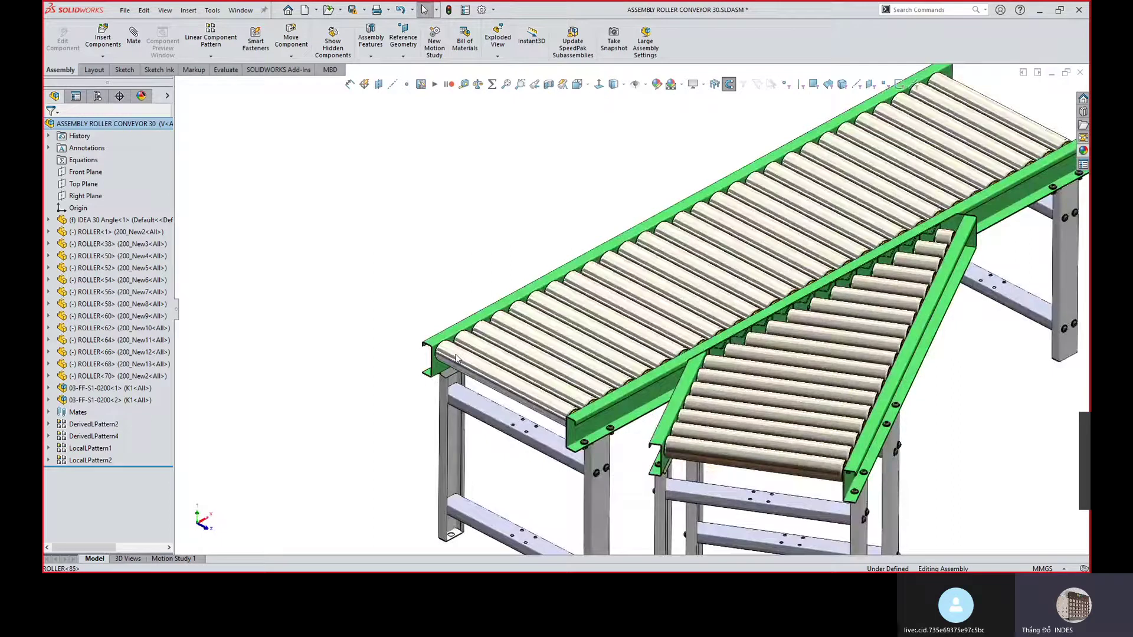
pyautogui.scroll(-8, 456, 358)
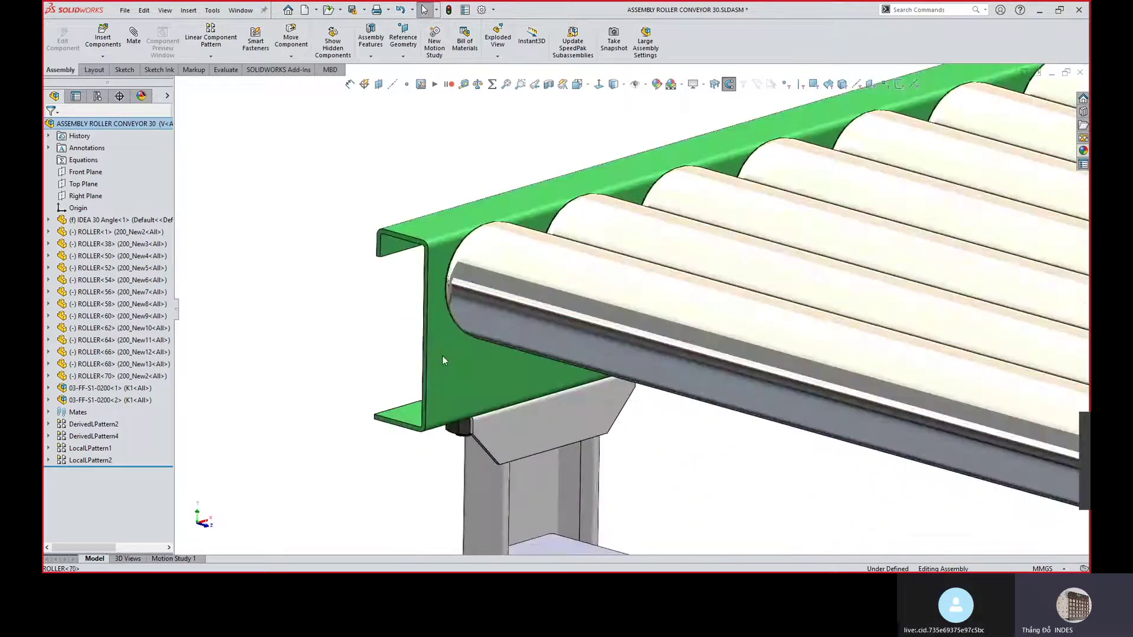
pyautogui.click(443, 357)
pyautogui.moveTo(438, 349); pyautogui.dragTo(511, 348, button='middle')
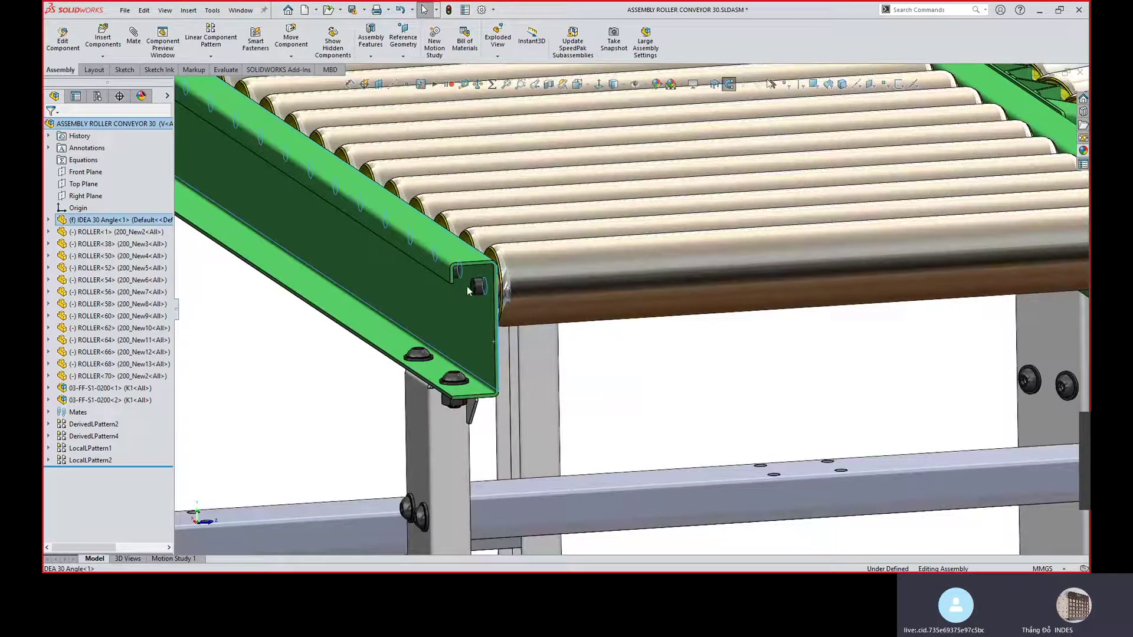
pyautogui.click(442, 274)
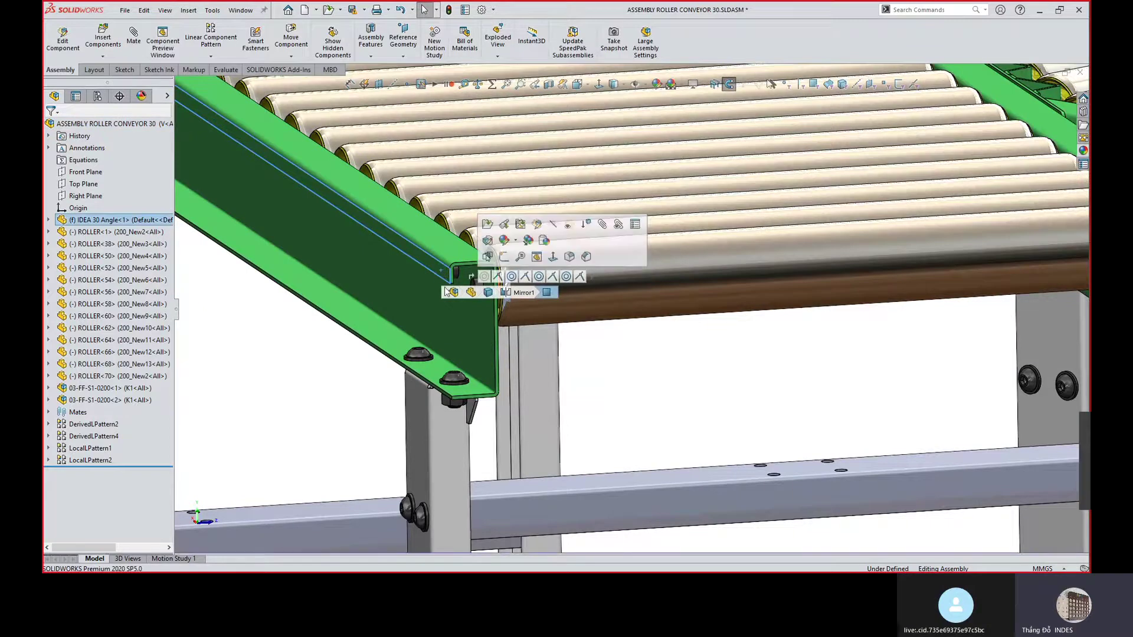
pyautogui.moveTo(443, 273); pyautogui.dragTo(438, 335, button='middle')
pyautogui.click(438, 330)
pyautogui.scroll(1, 438, 330)
pyautogui.scroll(-3, 613, 277)
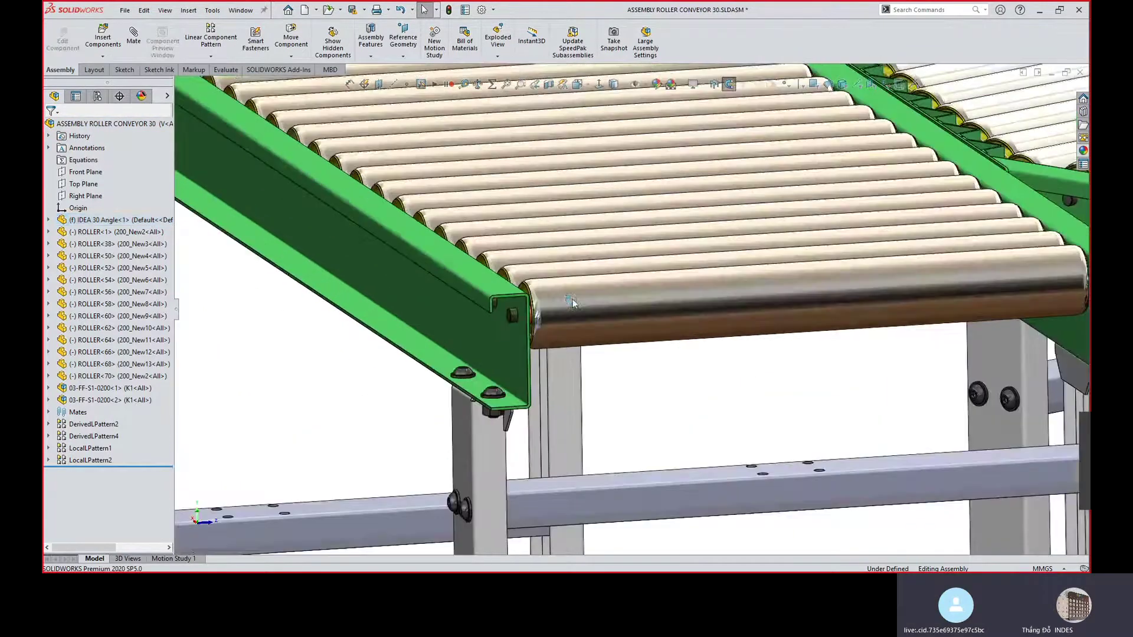
pyautogui.moveTo(571, 300); pyautogui.dragTo(590, 324, button='middle')
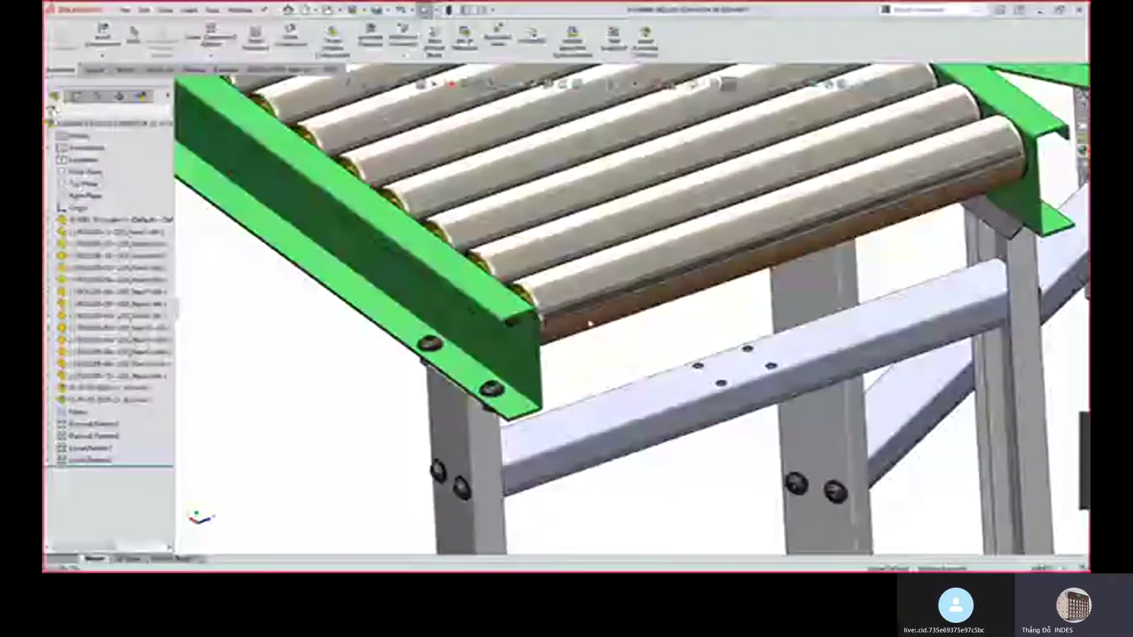
# Open the end roller ROLLER<70> as a separate part and inspect its end cap and shaft.
pyautogui.click(598, 290)
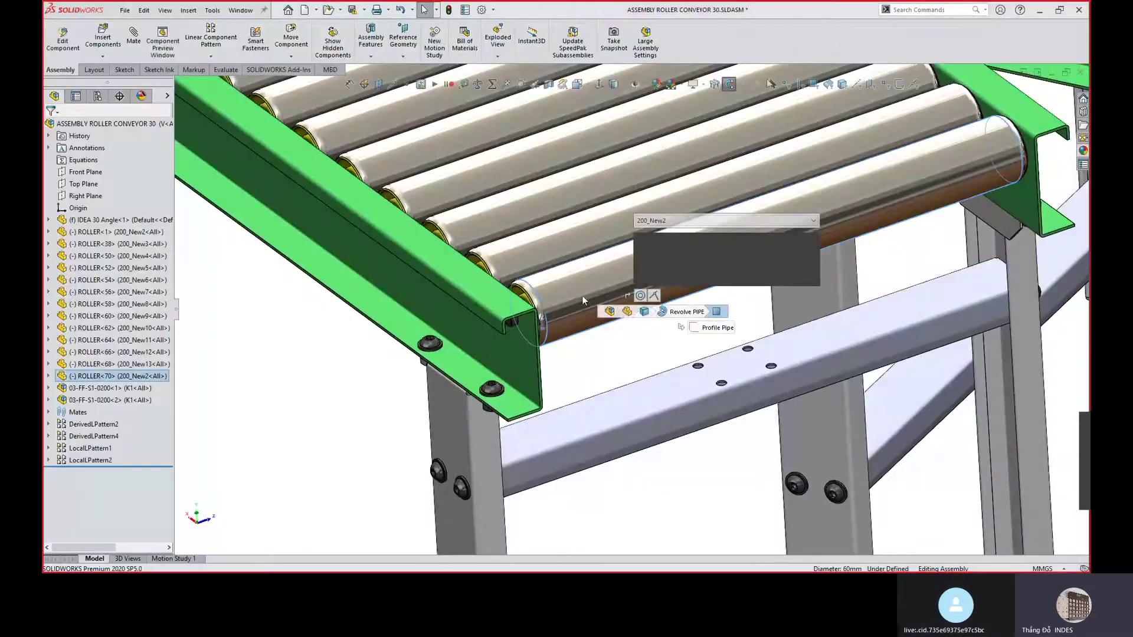
pyautogui.rightClick(137, 379)
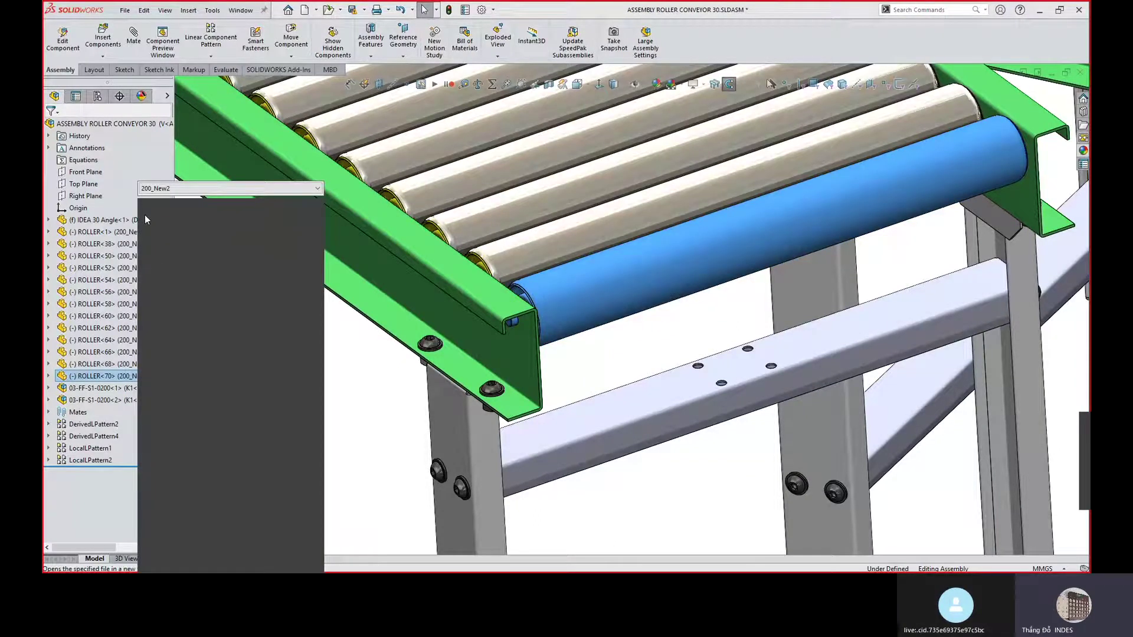
pyautogui.click(145, 215)
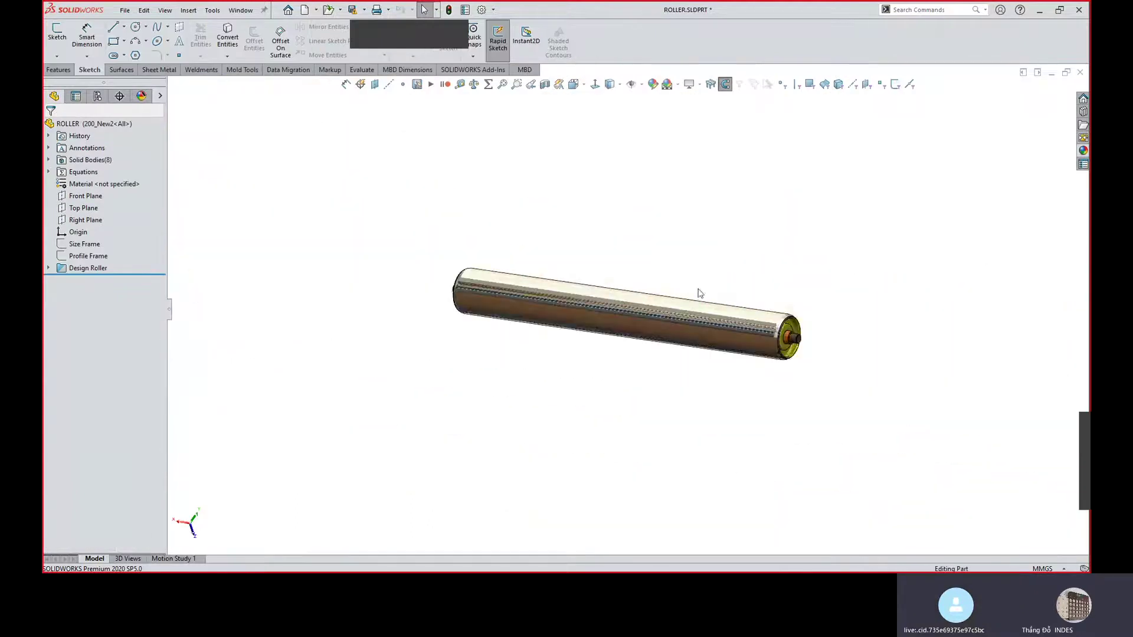
pyautogui.moveTo(663, 321); pyautogui.dragTo(807, 338, button='middle')
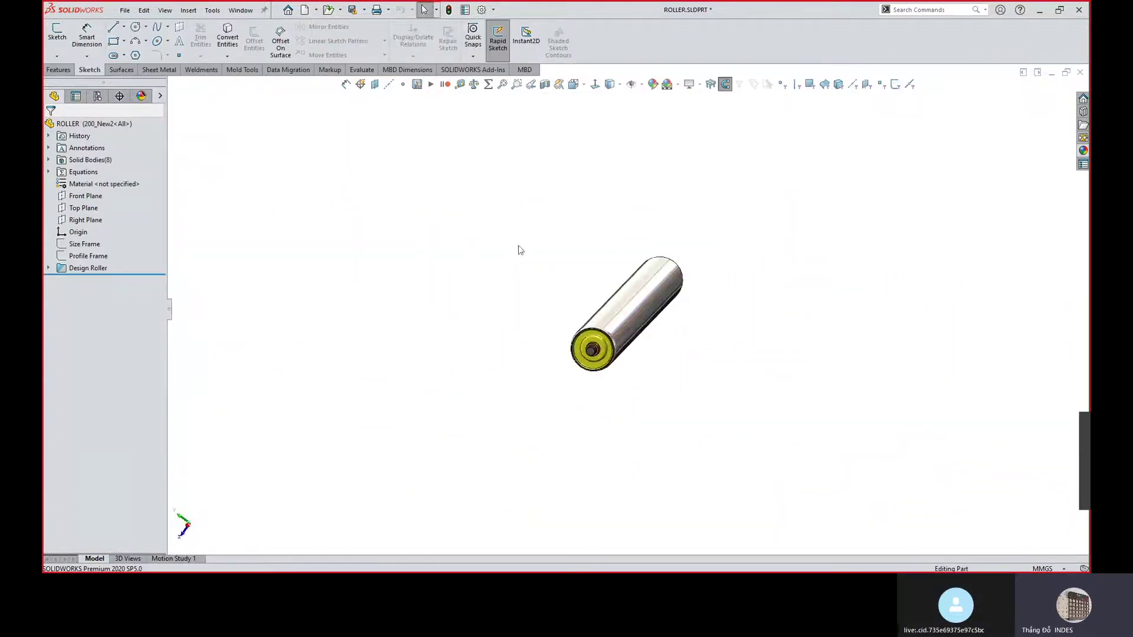
# Cut the roller part open lengthwise with a planar section view on the Front Plane.
pyautogui.moveTo(696, 303); pyautogui.dragTo(512, 329, button='middle')
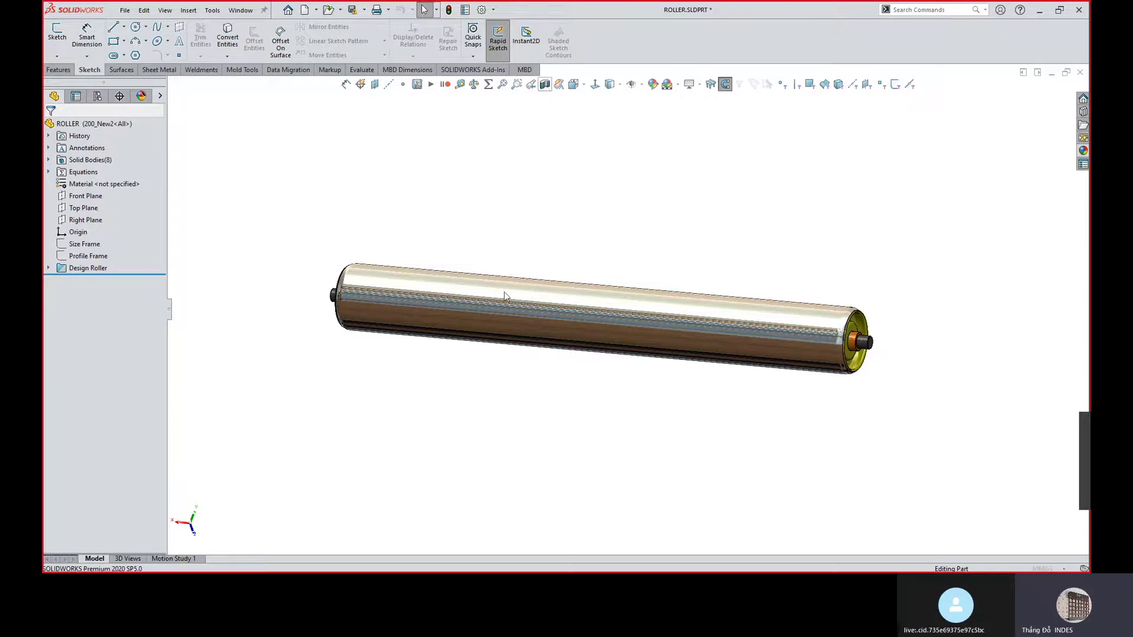
pyautogui.hotkey('ctrl', 'shift', 's')
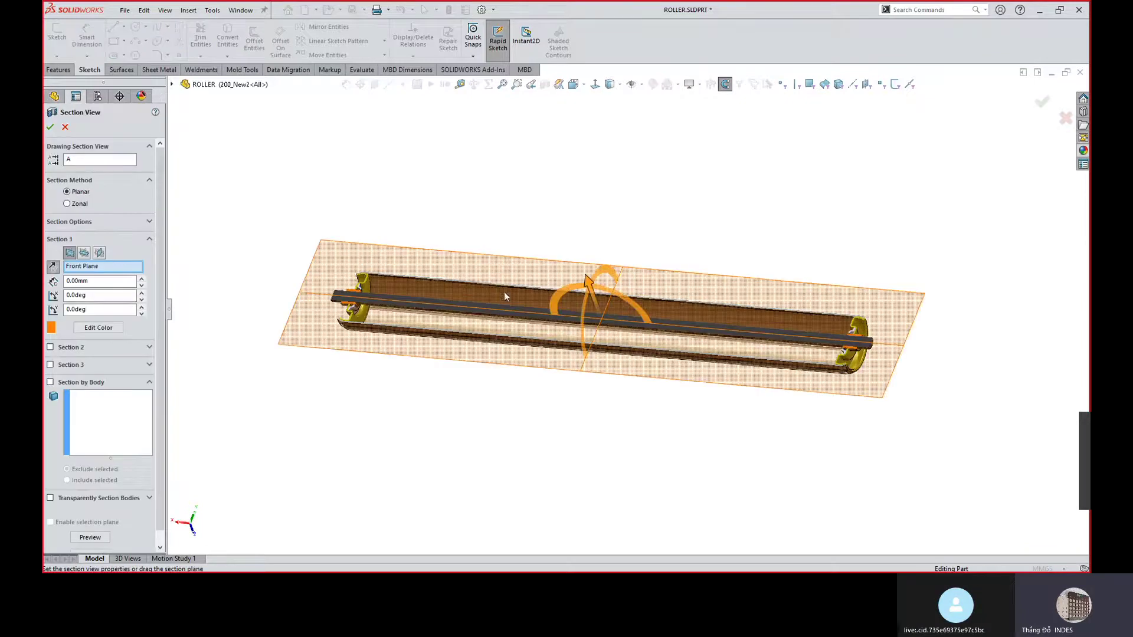
pyautogui.click(50, 129)
pyautogui.scroll(-3, 448, 324)
pyautogui.moveTo(453, 294); pyautogui.dragTo(415, 392, button='middle')
pyautogui.scroll(1, 416, 391)
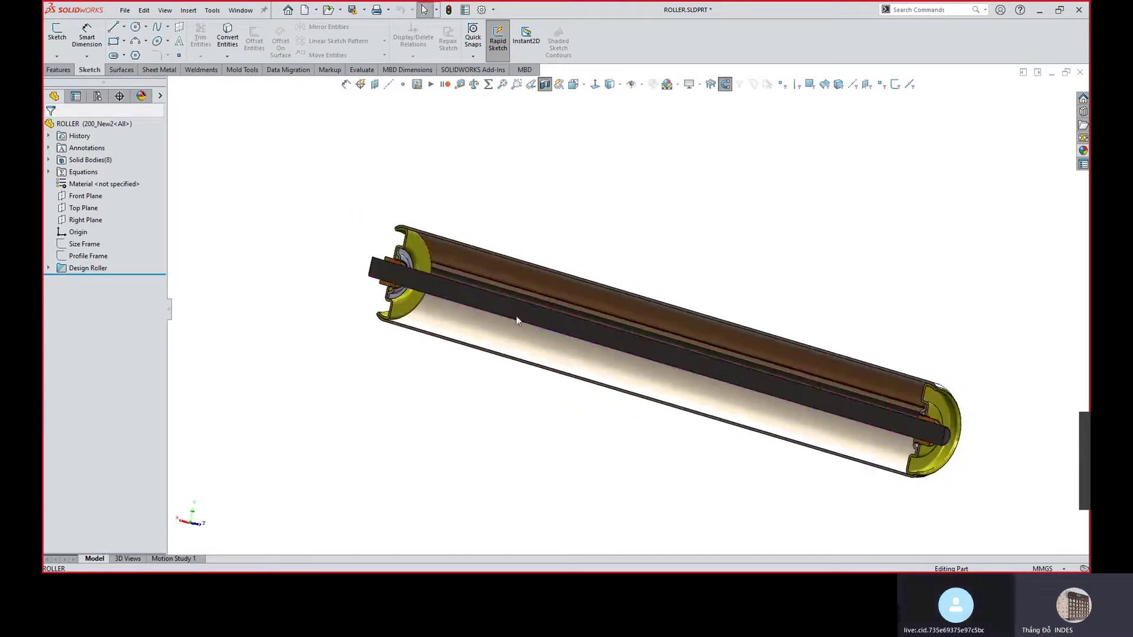
pyautogui.moveTo(581, 298); pyautogui.dragTo(579, 366, button='middle')
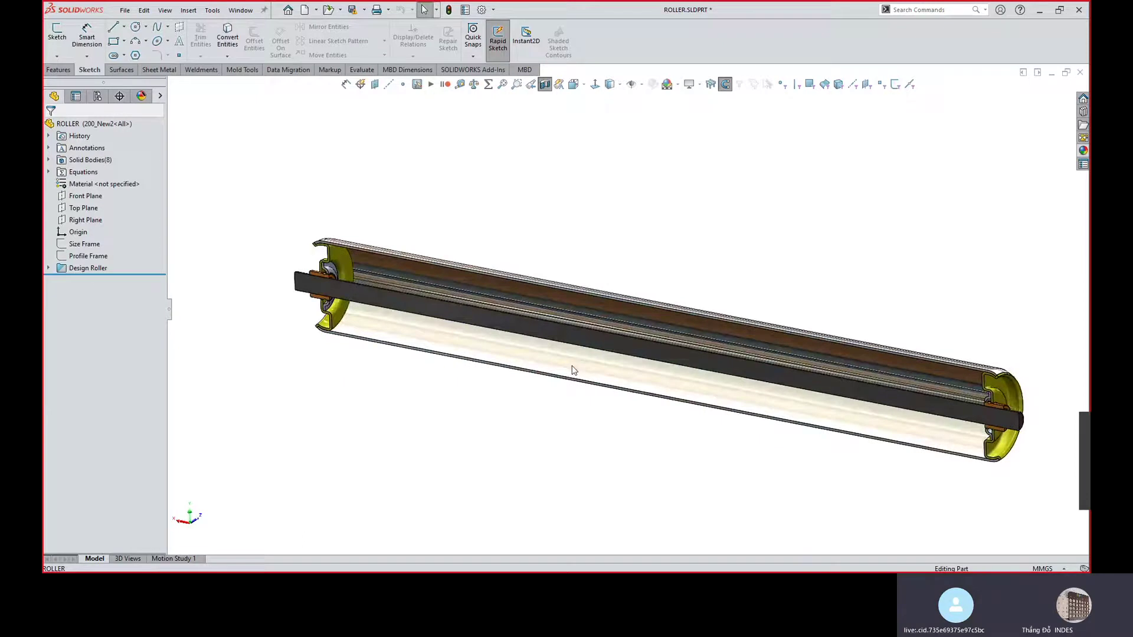
# Examine the sectioned roller's tube wall, yellow end cap, orange bushing and through shaft at one end.
pyautogui.click(572, 369)
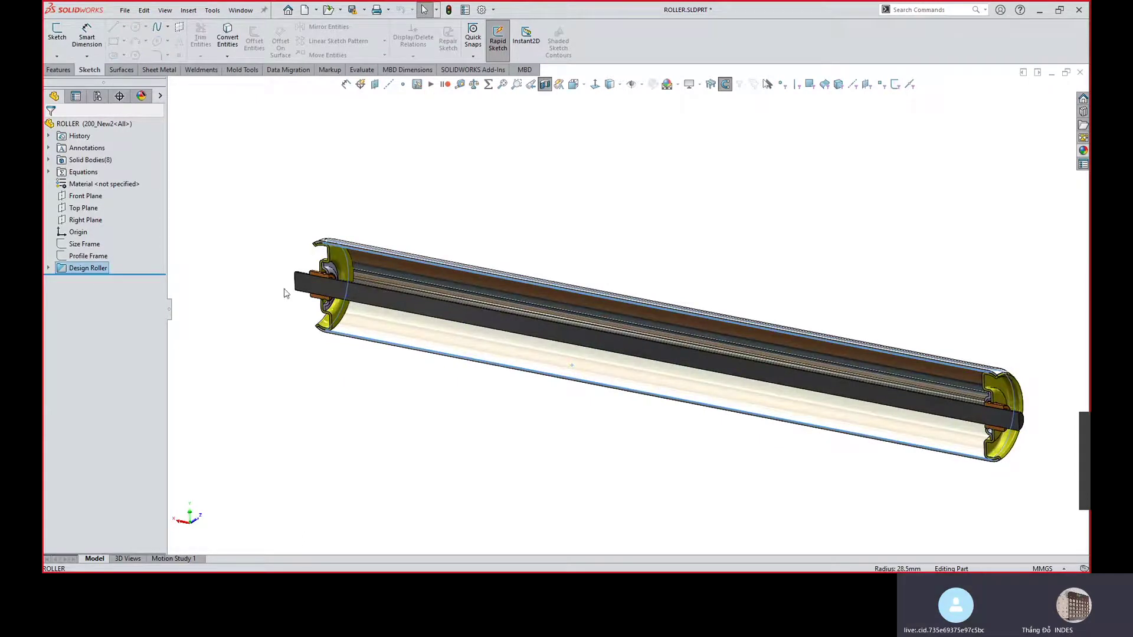
pyautogui.scroll(-5, 335, 271)
pyautogui.moveTo(484, 294); pyautogui.dragTo(454, 295, button='middle')
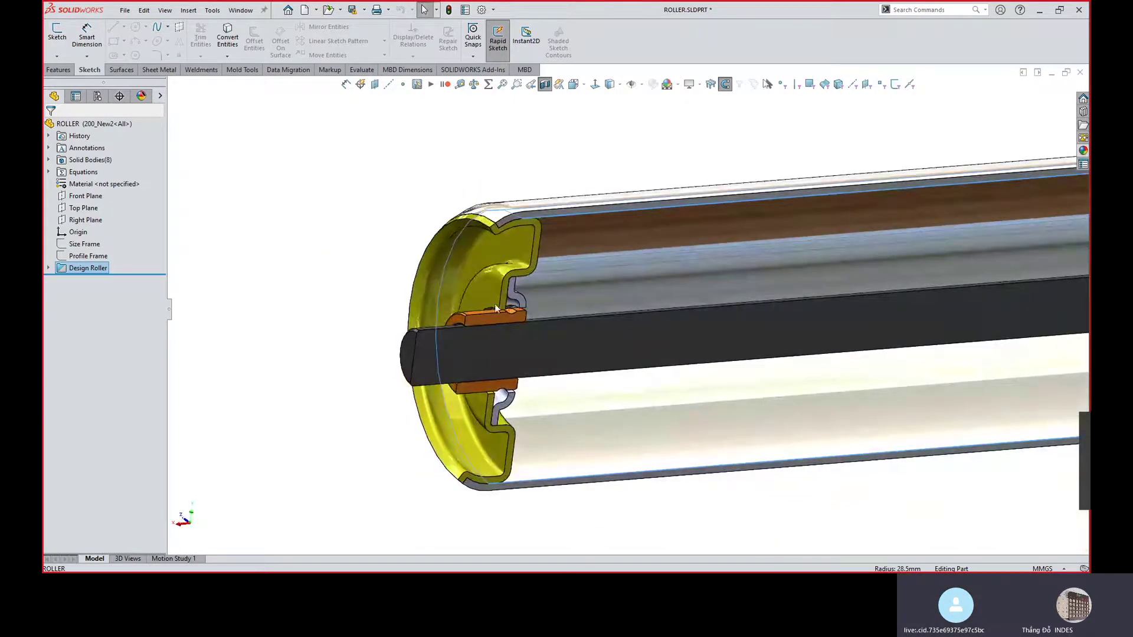
pyautogui.moveTo(494, 379); pyautogui.dragTo(536, 421, button='middle')
pyautogui.moveTo(534, 345); pyautogui.dragTo(486, 326, button='middle')
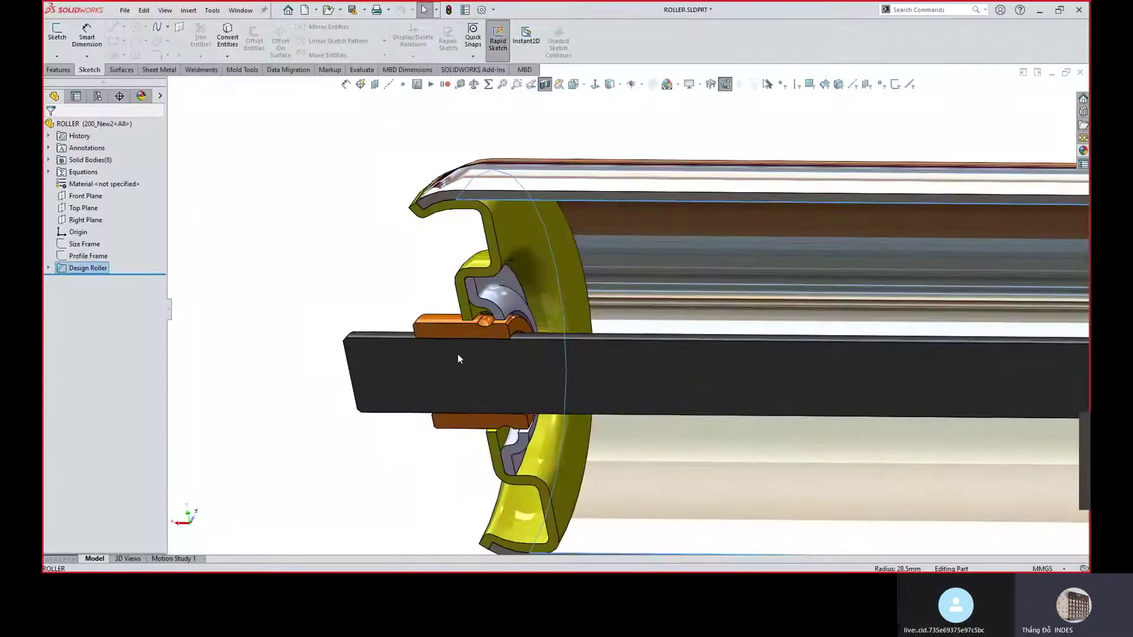
pyautogui.moveTo(467, 342); pyautogui.dragTo(522, 244, button='middle')
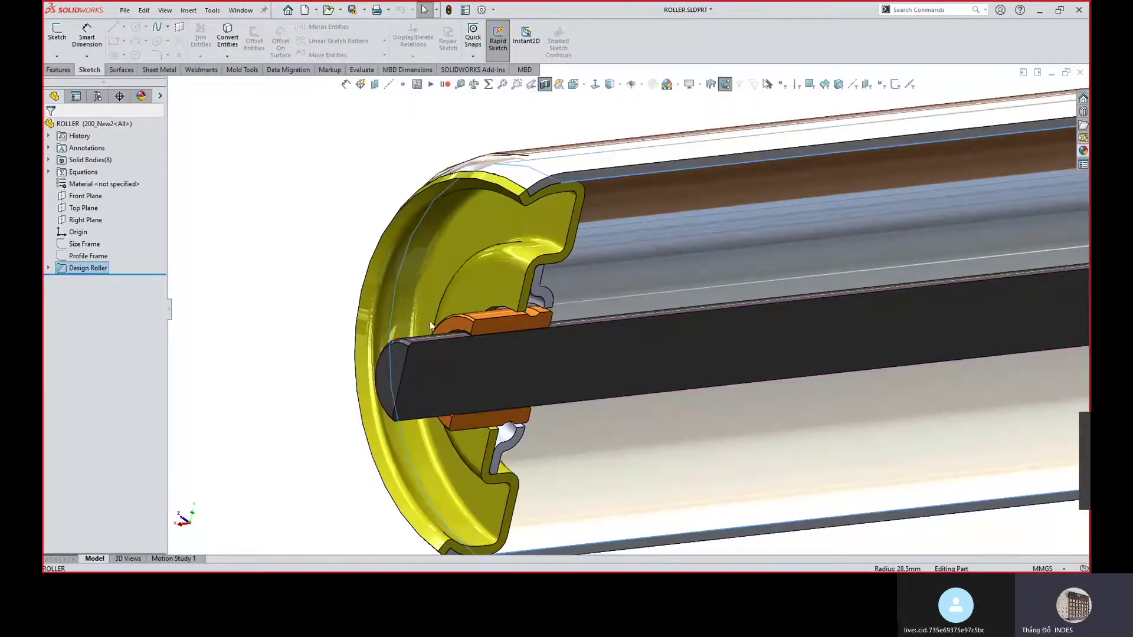
pyautogui.moveTo(519, 349); pyautogui.dragTo(425, 263, button='middle')
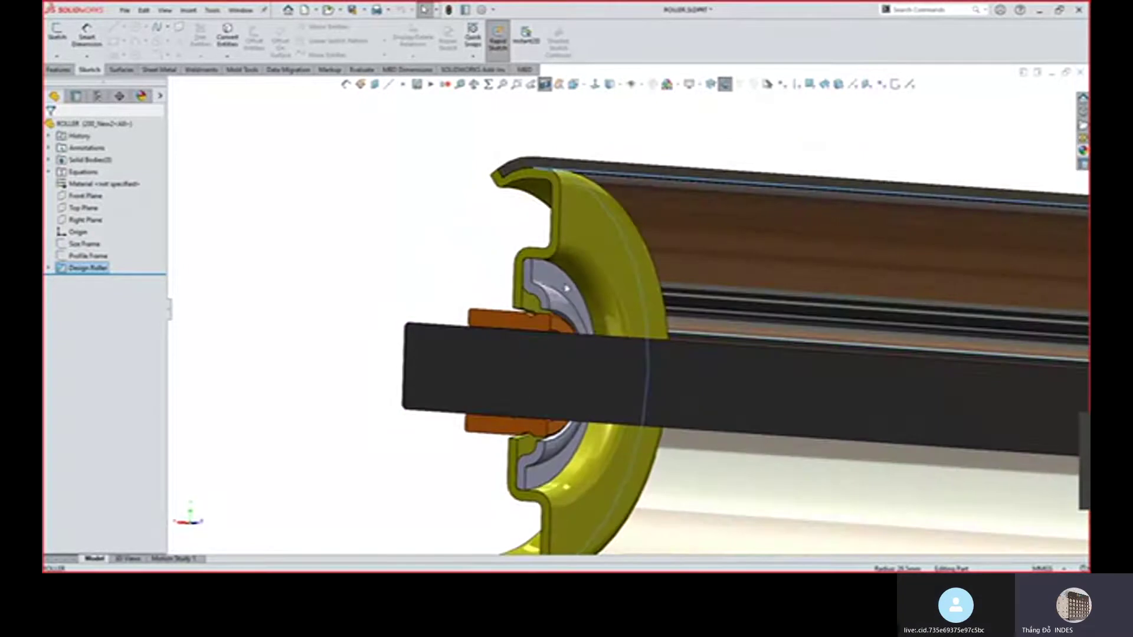
pyautogui.scroll(3, 595, 307)
pyautogui.moveTo(601, 303); pyautogui.dragTo(611, 354, button='middle')
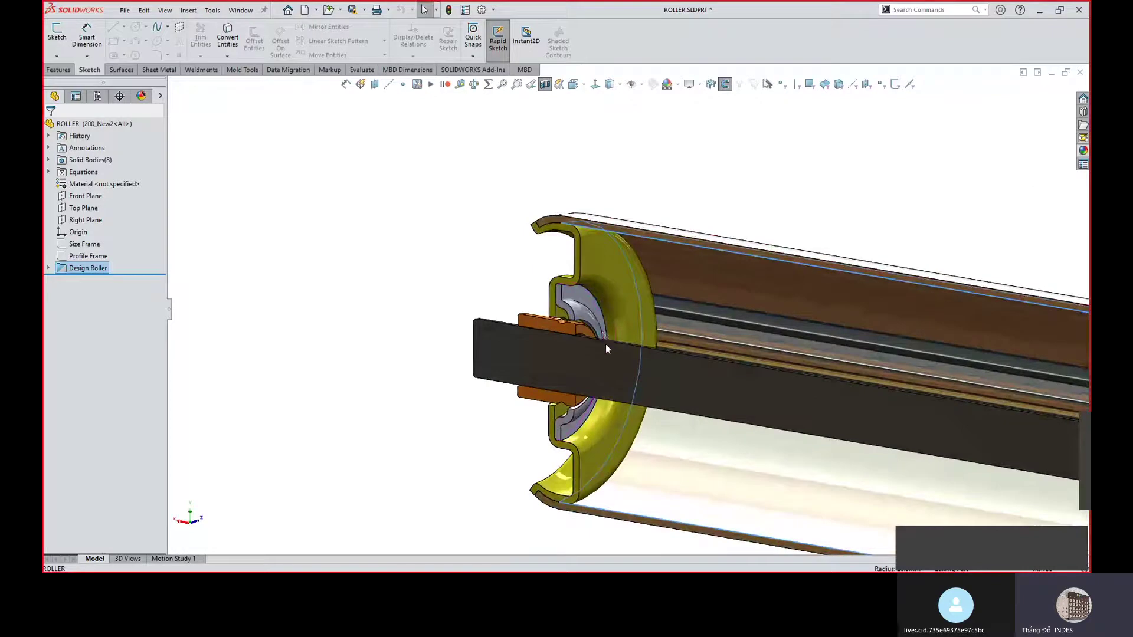
pyautogui.scroll(4, 649, 312)
pyautogui.scroll(-3, 647, 329)
pyautogui.moveTo(603, 302); pyautogui.dragTo(589, 342, button='middle')
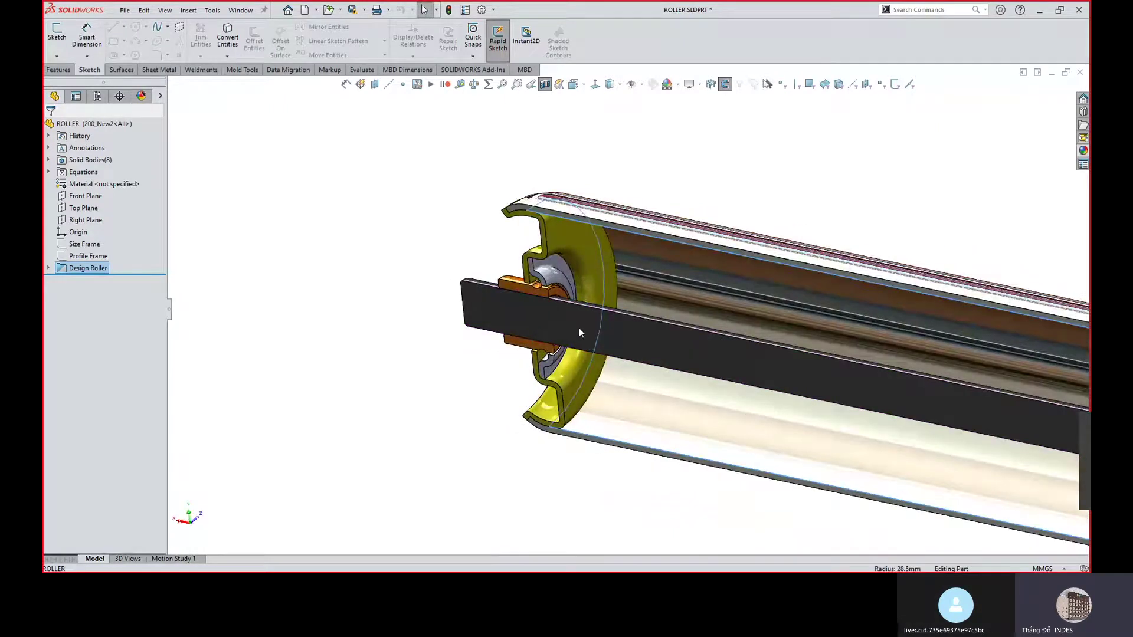
pyautogui.scroll(4, 579, 328)
pyautogui.scroll(-2, 597, 316)
pyautogui.scroll(-5, 597, 316)
# Highlight the shaft end, bushing and end cap geometry in the sectioned roller, then clear the selection.
pyautogui.moveTo(401, 179); pyautogui.dragTo(770, 501)
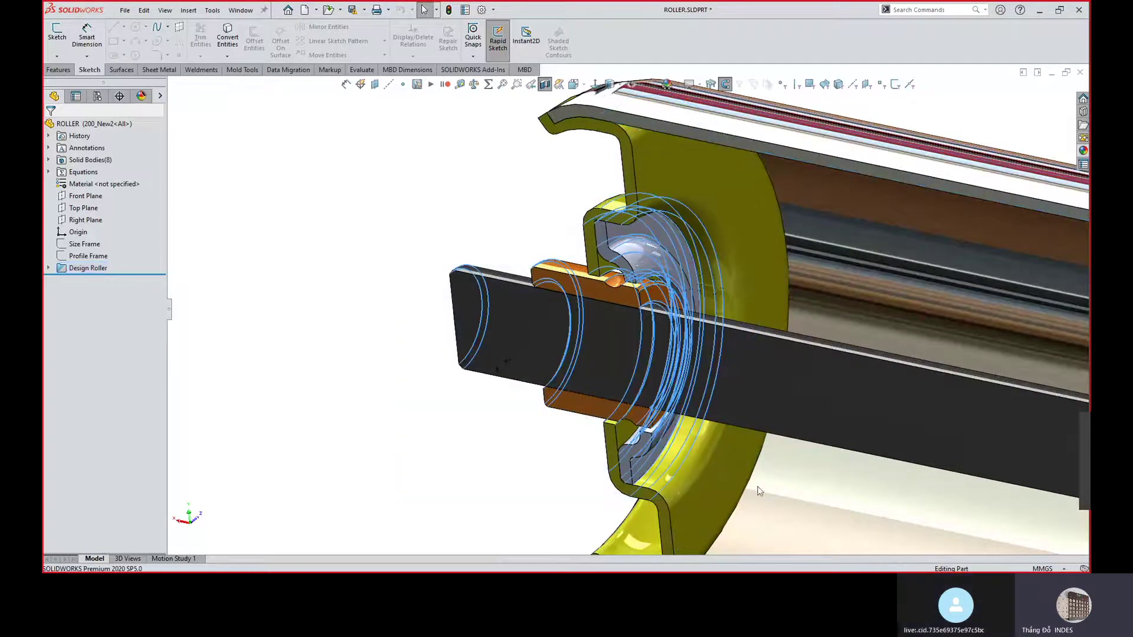
pyautogui.click(396, 260)
pyautogui.scroll(4, 503, 340)
pyautogui.moveTo(463, 246); pyautogui.dragTo(742, 450)
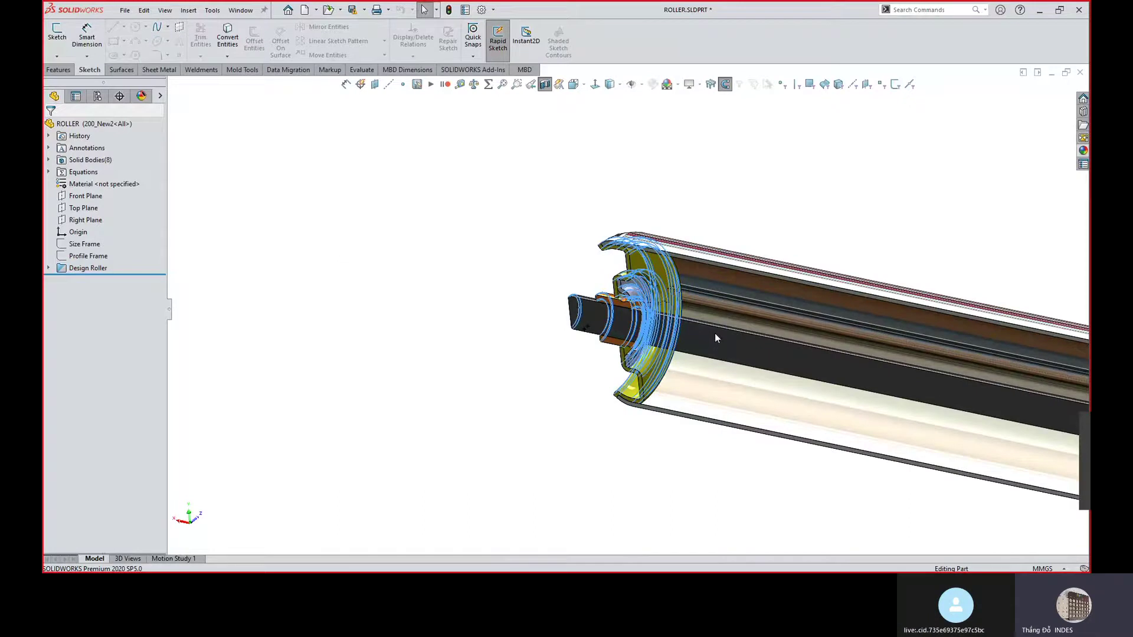
pyautogui.scroll(-2, 713, 332)
pyautogui.click(475, 283)
pyautogui.moveTo(644, 290)
pyautogui.mouseDown(button='middle')
pyautogui.moveTo(673, 252)
pyautogui.moveTo(657, 272)
pyautogui.mouseUp(button='middle')
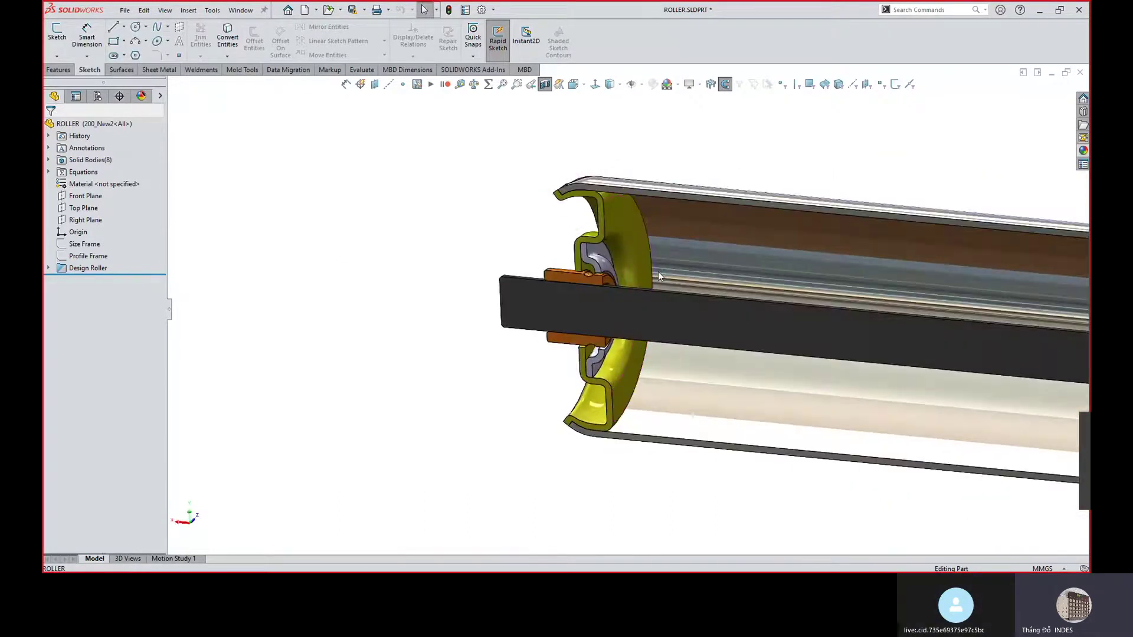
# Turn off the section view and examine the complete roller's outer tube and protruding shaft end.
pyautogui.click(545, 84)
pyautogui.scroll(4, 553, 373)
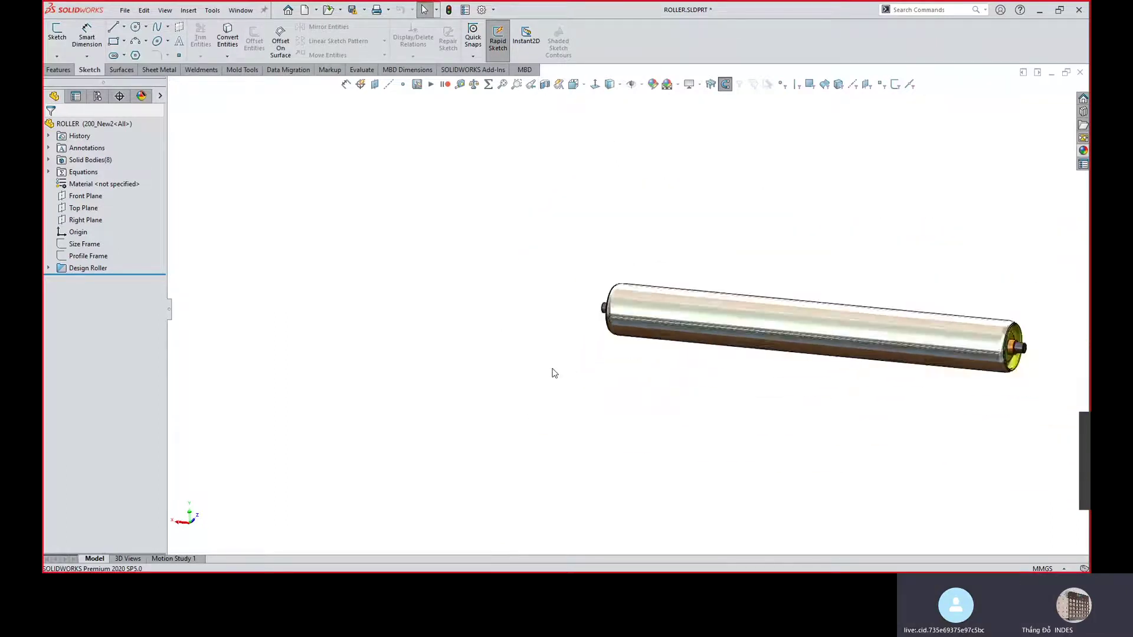
pyautogui.scroll(-5, 804, 316)
pyautogui.scroll(-5, 891, 381)
pyautogui.moveTo(778, 330); pyautogui.dragTo(742, 427, button='middle')
pyautogui.scroll(4, 744, 434)
pyautogui.scroll(3, 413, 279)
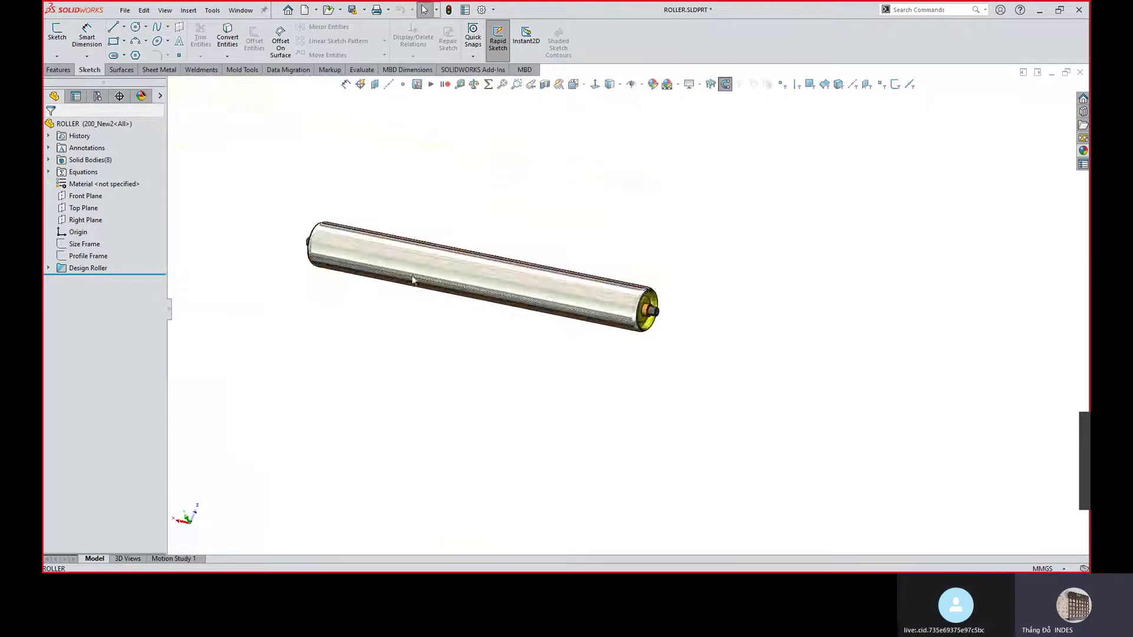
pyautogui.scroll(-8, 964, 383)
pyautogui.scroll(3, 903, 333)
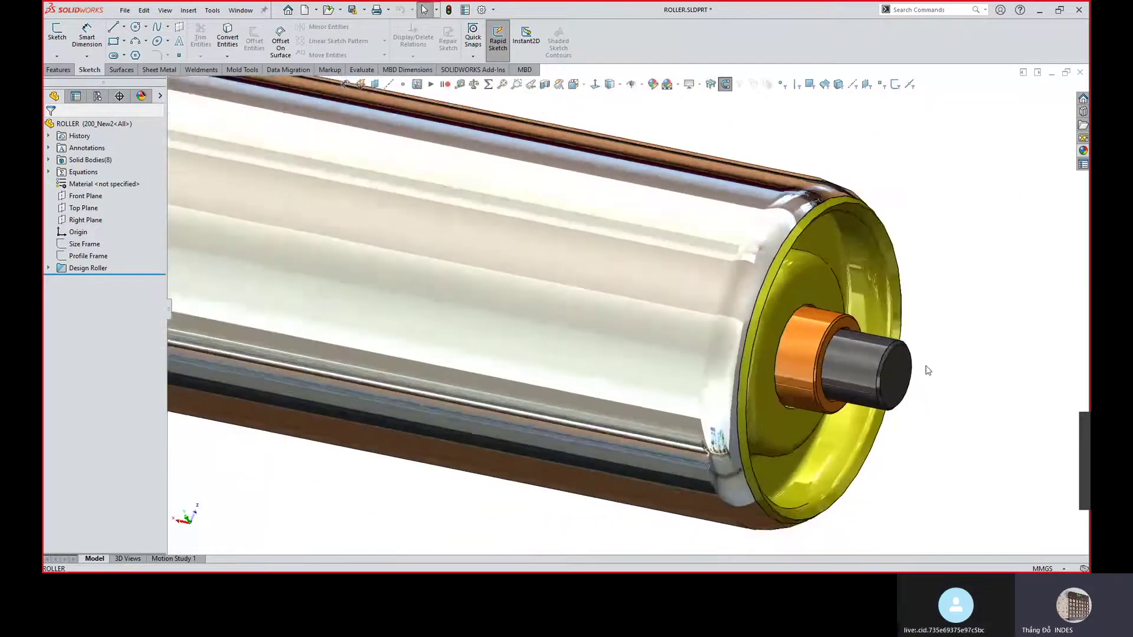
# Check the roller shaft's diameter on its cylindrical face and select its flat end face.
pyautogui.click(825, 354)
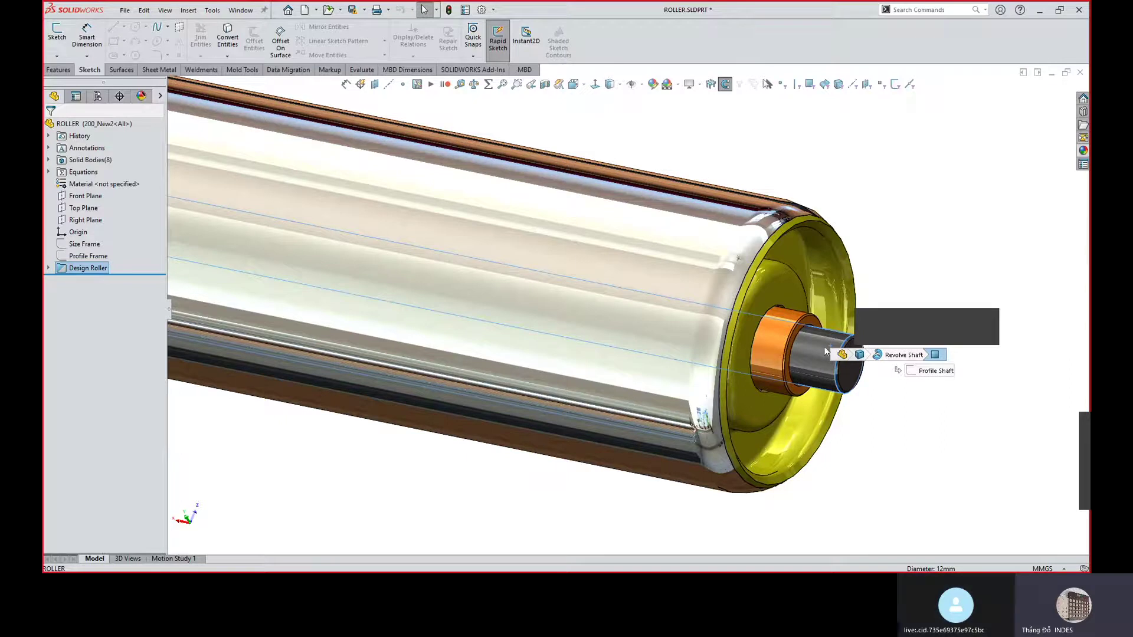
pyautogui.click(853, 368)
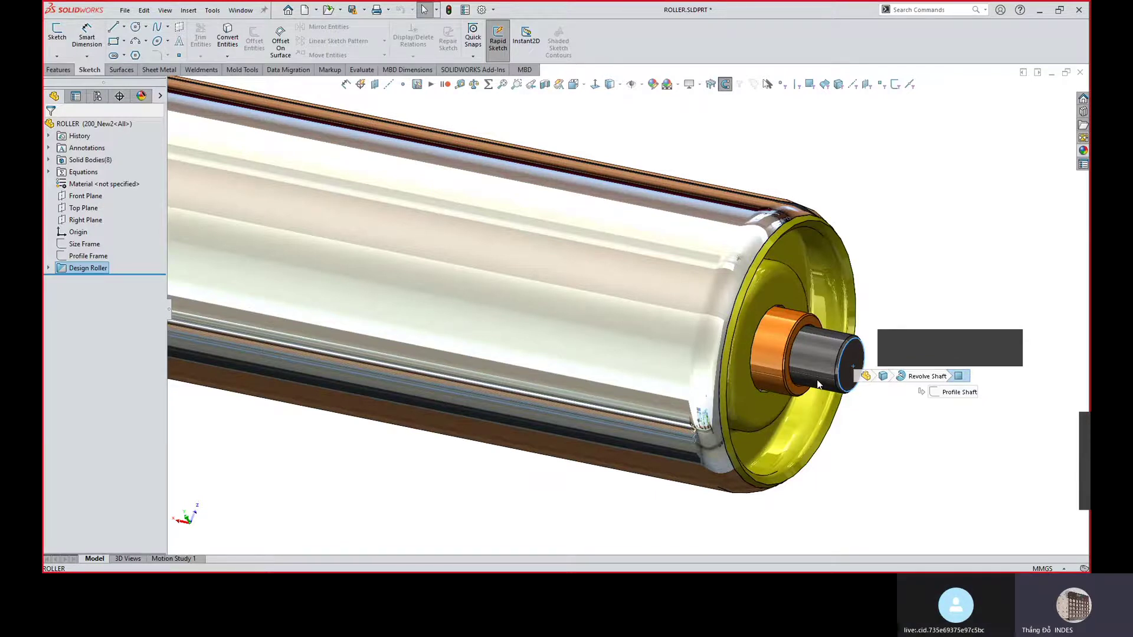
pyautogui.scroll(10, 816, 383)
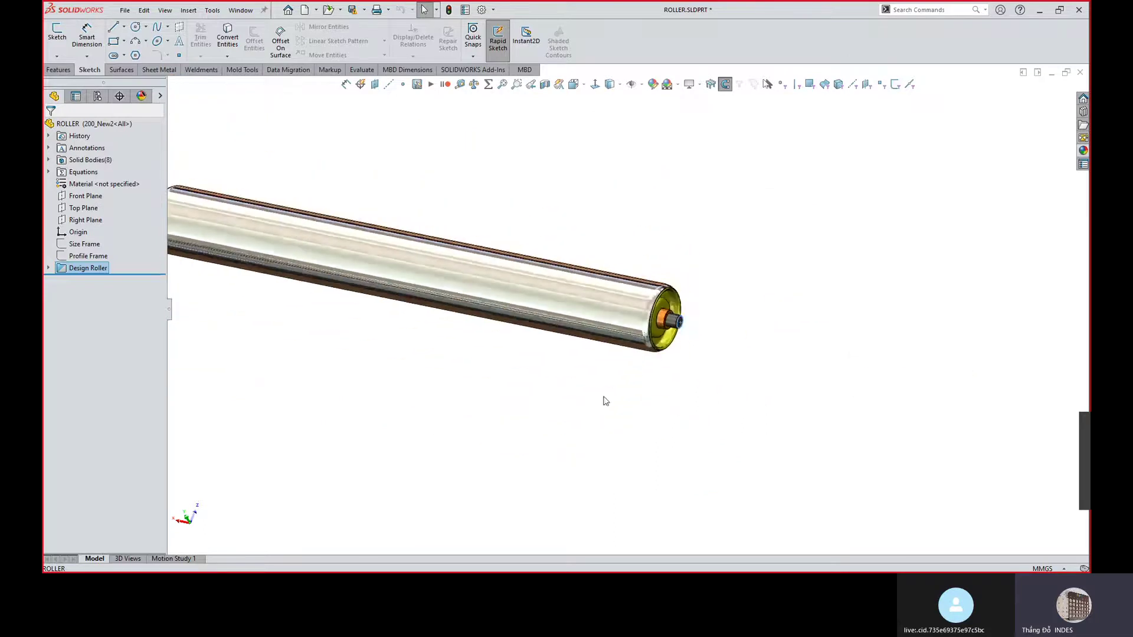
# Inspect the end cap, bushing and shaft at the opposite end of the roller.
pyautogui.scroll(-8, 554, 356)
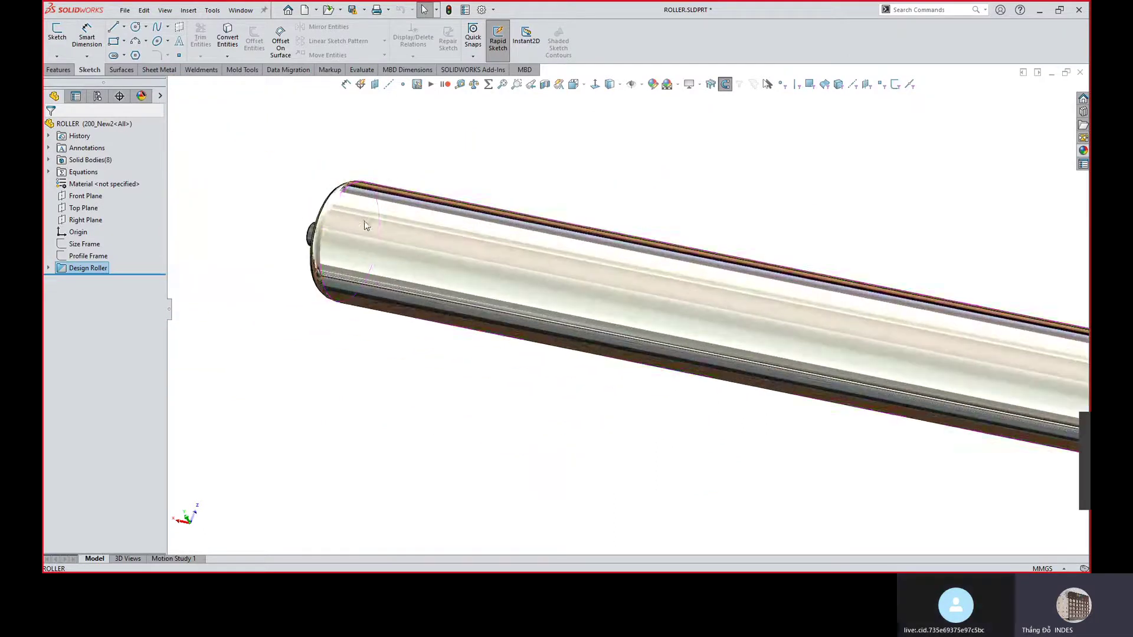
pyautogui.moveTo(394, 236); pyautogui.dragTo(445, 278, button='middle')
pyautogui.scroll(1, 445, 279)
pyautogui.scroll(-6, 265, 254)
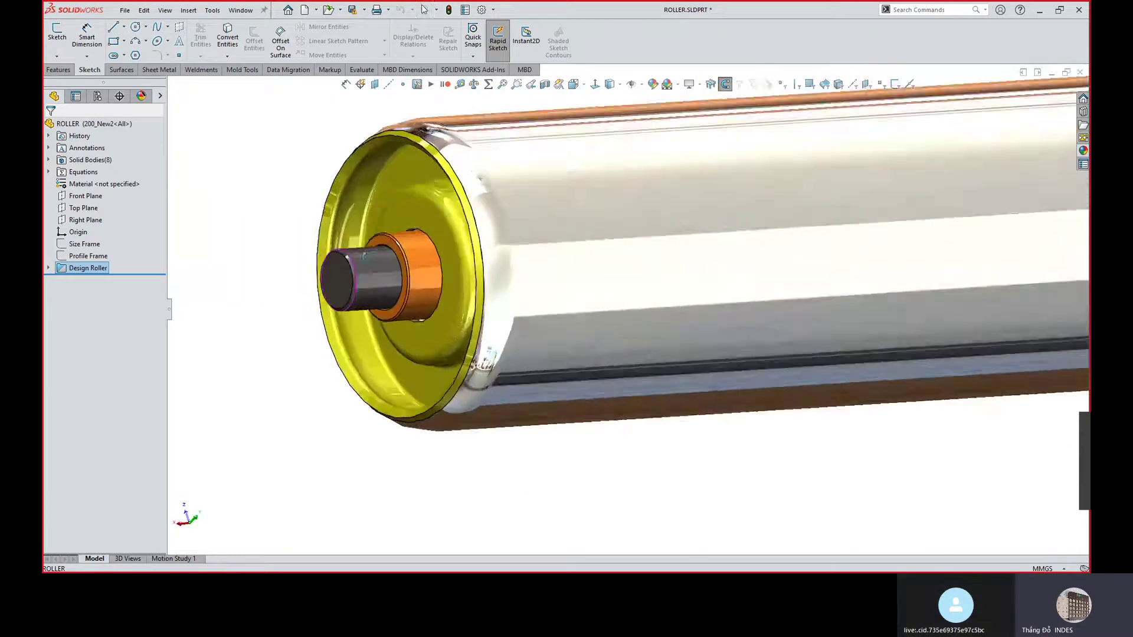
pyautogui.moveTo(277, 255); pyautogui.dragTo(420, 247, button='middle')
pyautogui.scroll(8, 377, 260)
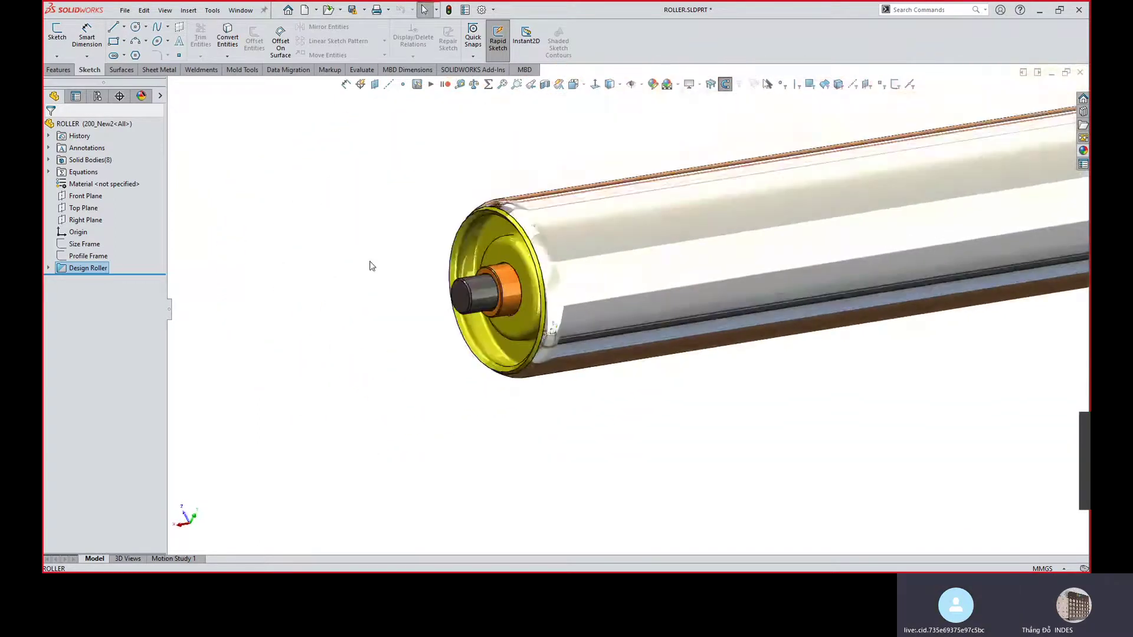
# Fit the whole roller in view and close the ROLLER part without saving its changes.
pyautogui.press('f')
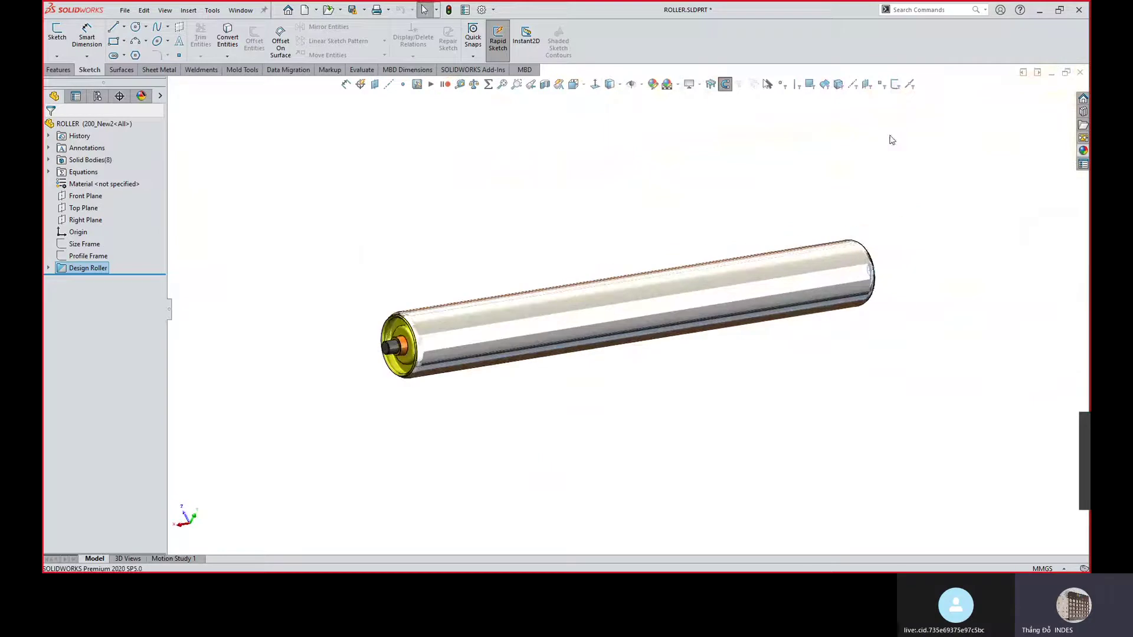
pyautogui.click(1079, 73)
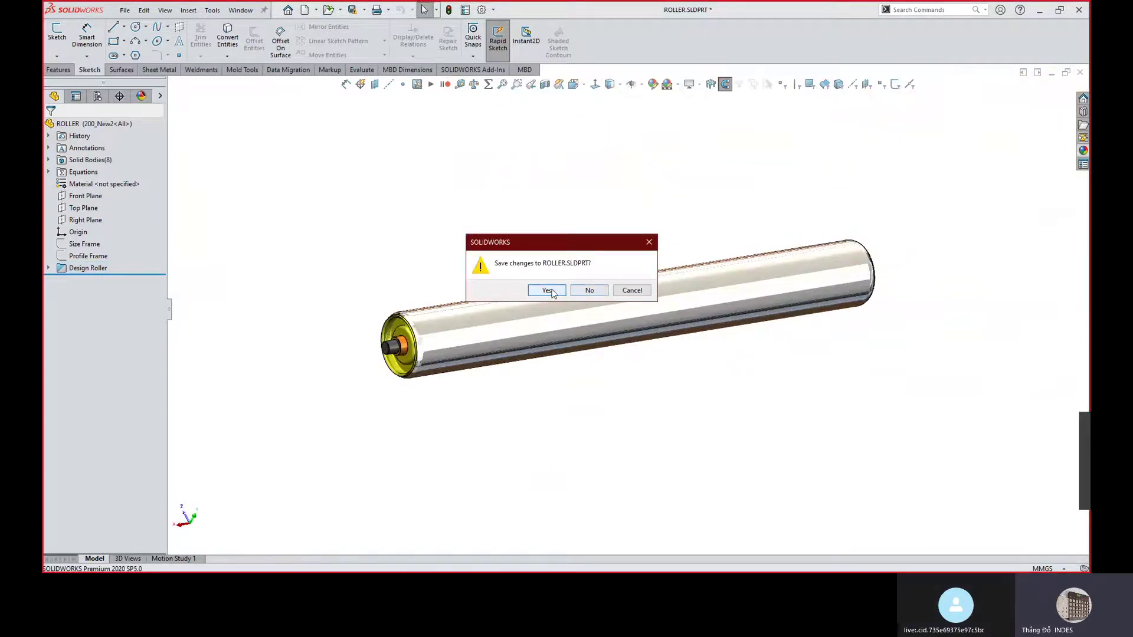
pyautogui.click(588, 290)
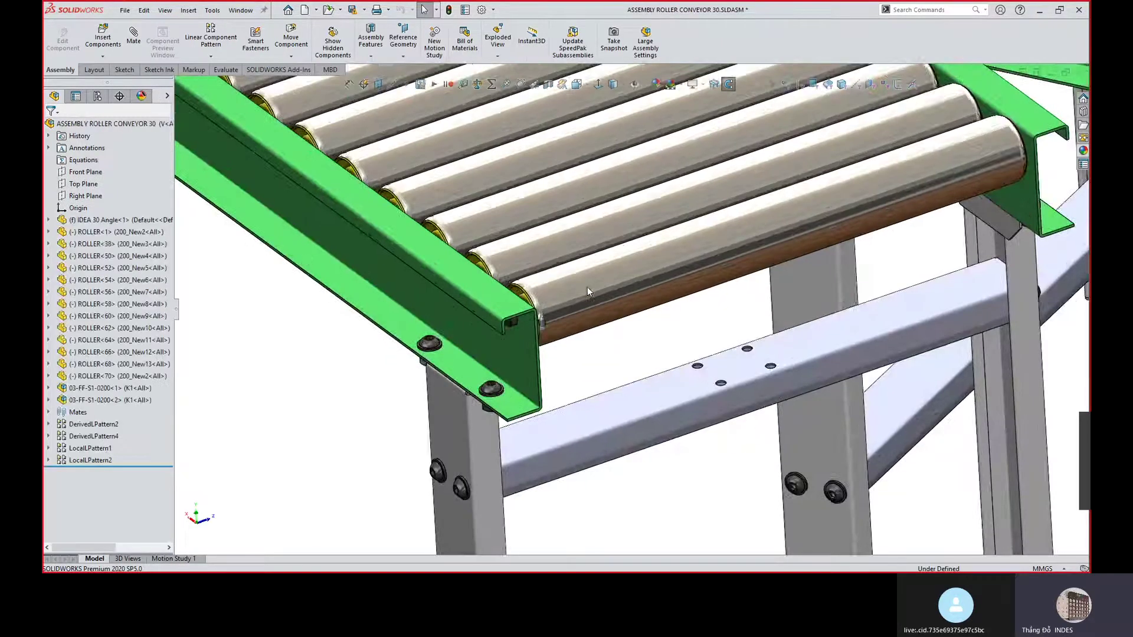
# Examine the whole conveyor assembly from several sides, covering the straight and angled roller beds, green channels and leg frames.
pyautogui.scroll(3, 624, 323)
pyautogui.moveTo(625, 329); pyautogui.dragTo(648, 290, button='middle')
pyautogui.scroll(6, 613, 304)
pyautogui.moveTo(561, 352); pyautogui.dragTo(472, 329, button='middle')
pyautogui.scroll(-2, 754, 319)
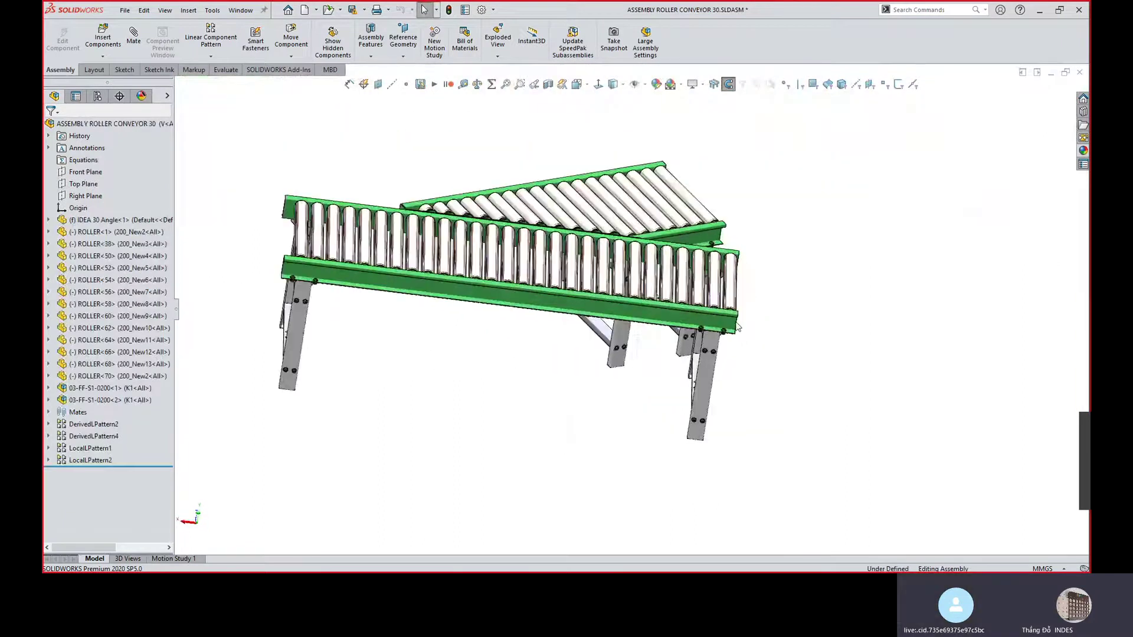
pyautogui.moveTo(754, 319); pyautogui.dragTo(726, 321, button='middle')
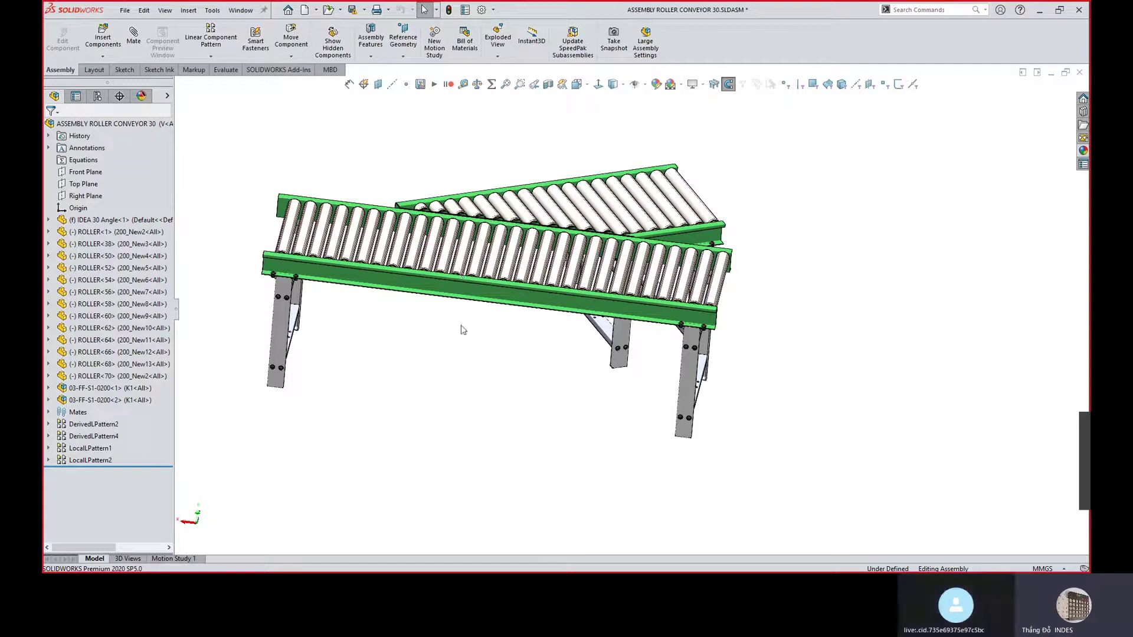
pyautogui.moveTo(564, 295); pyautogui.dragTo(319, 260, button='middle')
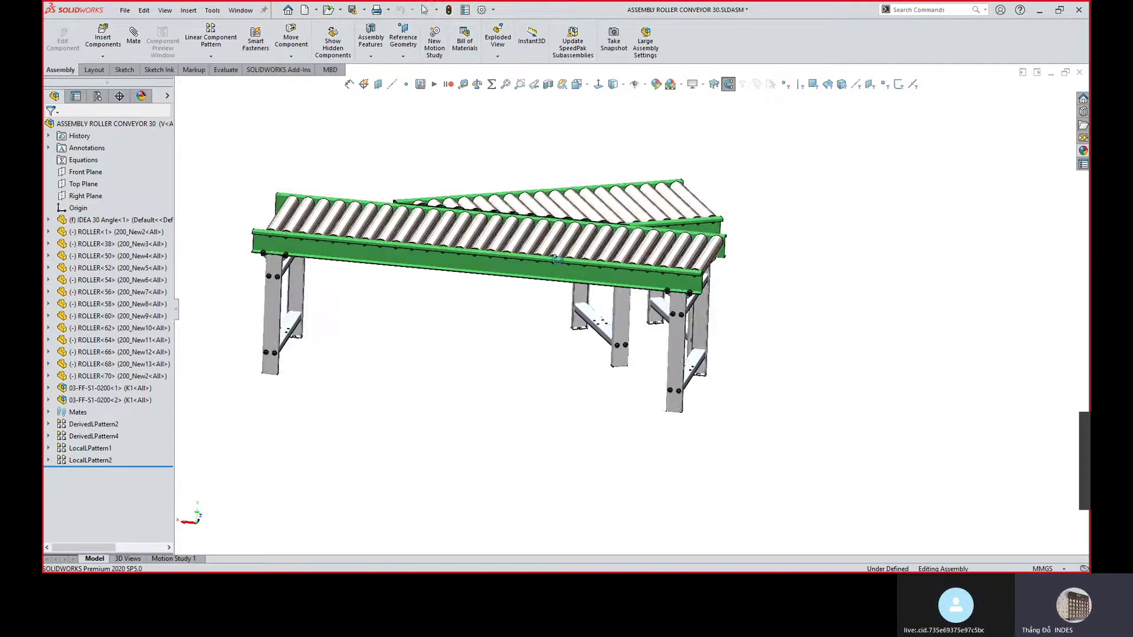
pyautogui.moveTo(517, 269); pyautogui.dragTo(534, 293, button='middle')
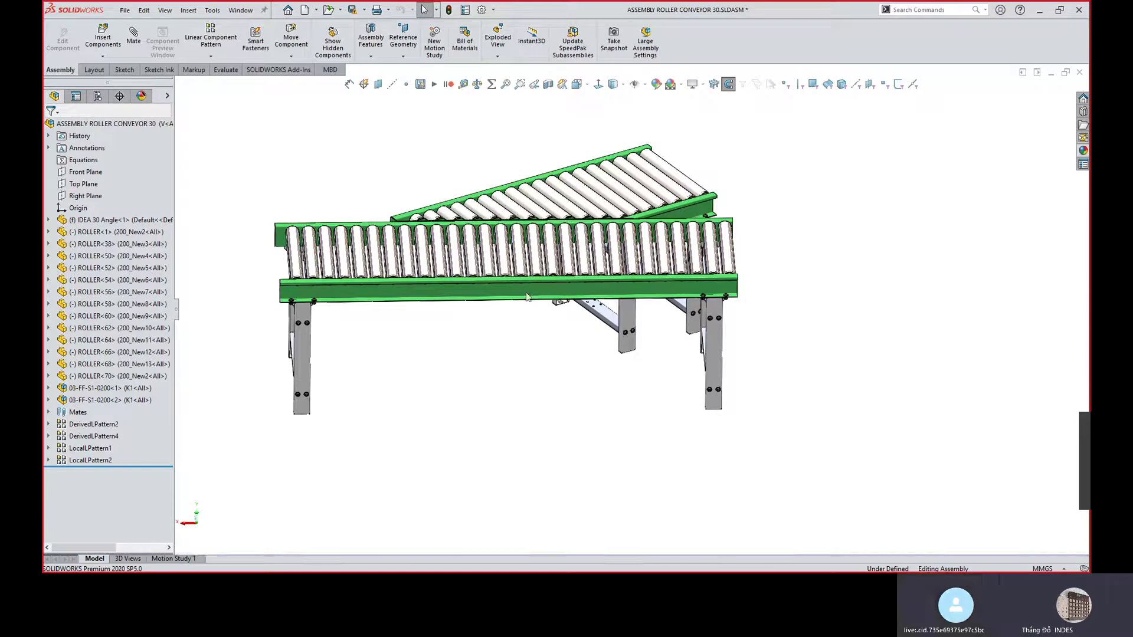
pyautogui.moveTo(517, 297); pyautogui.dragTo(490, 270, button='middle')
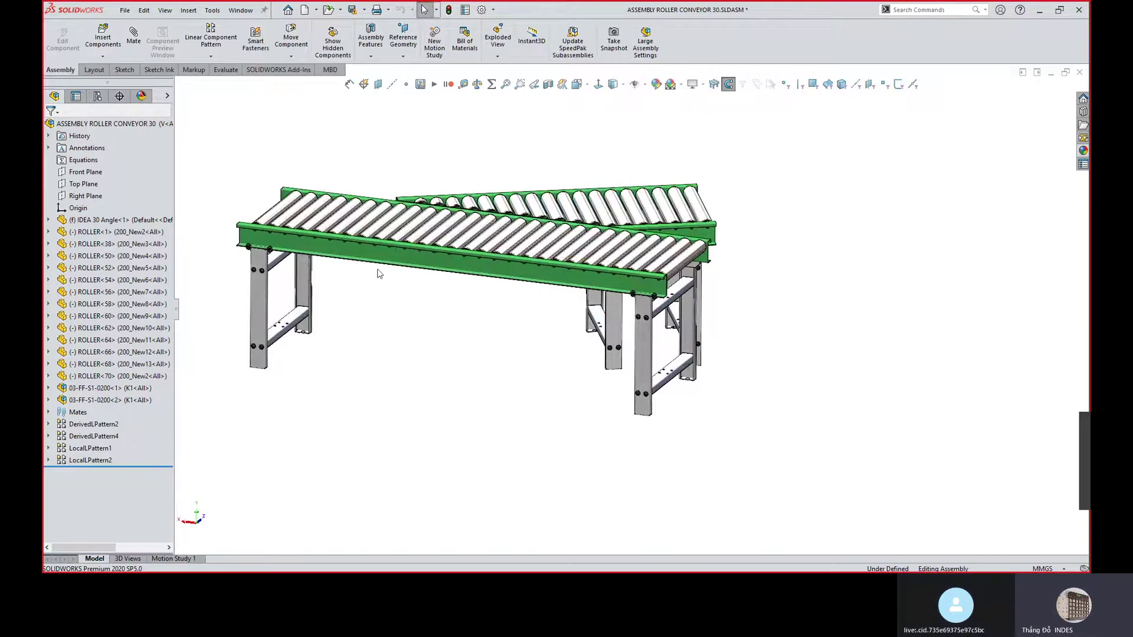
pyautogui.moveTo(390, 261); pyautogui.dragTo(519, 255, button='middle')
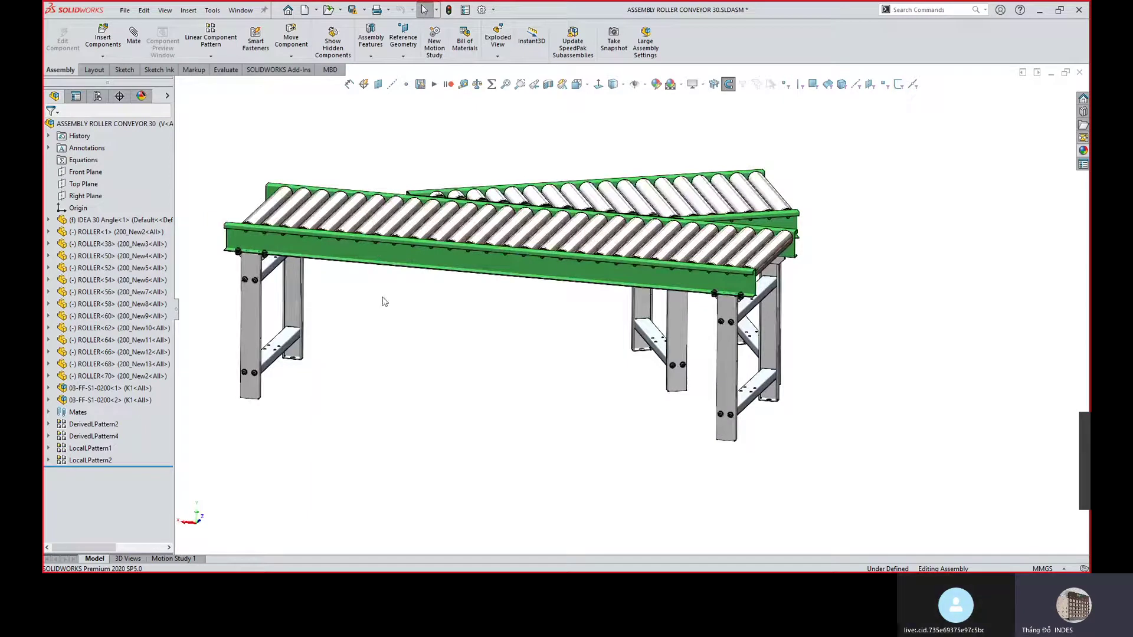
pyautogui.moveTo(570, 275); pyautogui.dragTo(561, 274, button='middle')
pyautogui.moveTo(666, 287); pyautogui.dragTo(561, 264, button='middle')
pyautogui.moveTo(520, 295); pyautogui.dragTo(579, 315, button='middle')
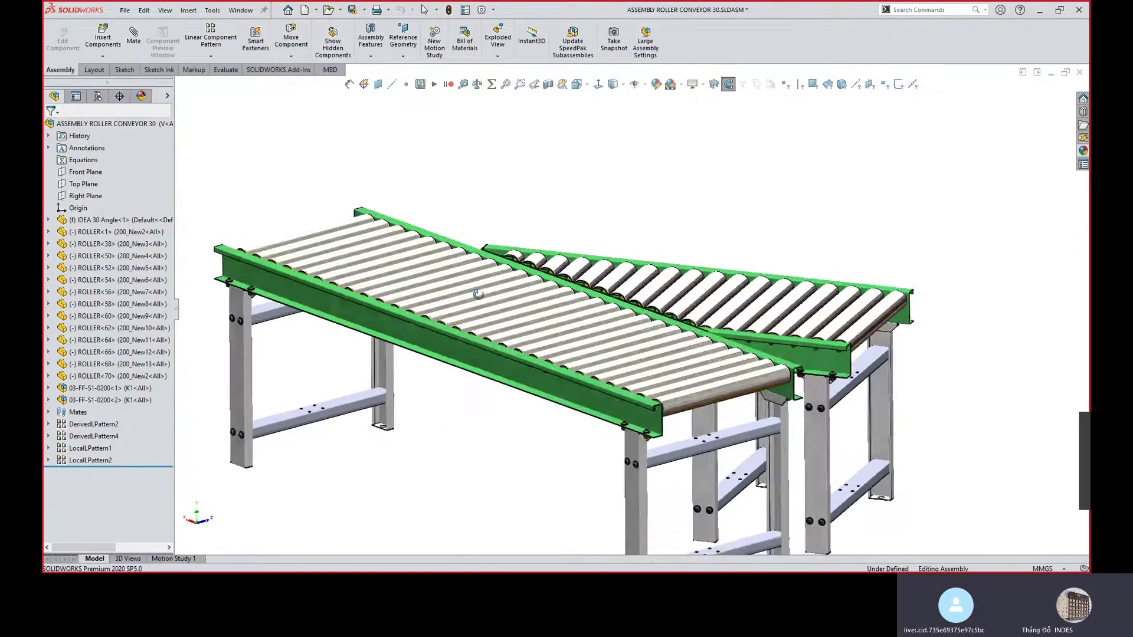
pyautogui.scroll(3, 673, 395)
pyautogui.moveTo(890, 490); pyautogui.dragTo(356, 217)
pyautogui.click(730, 178)
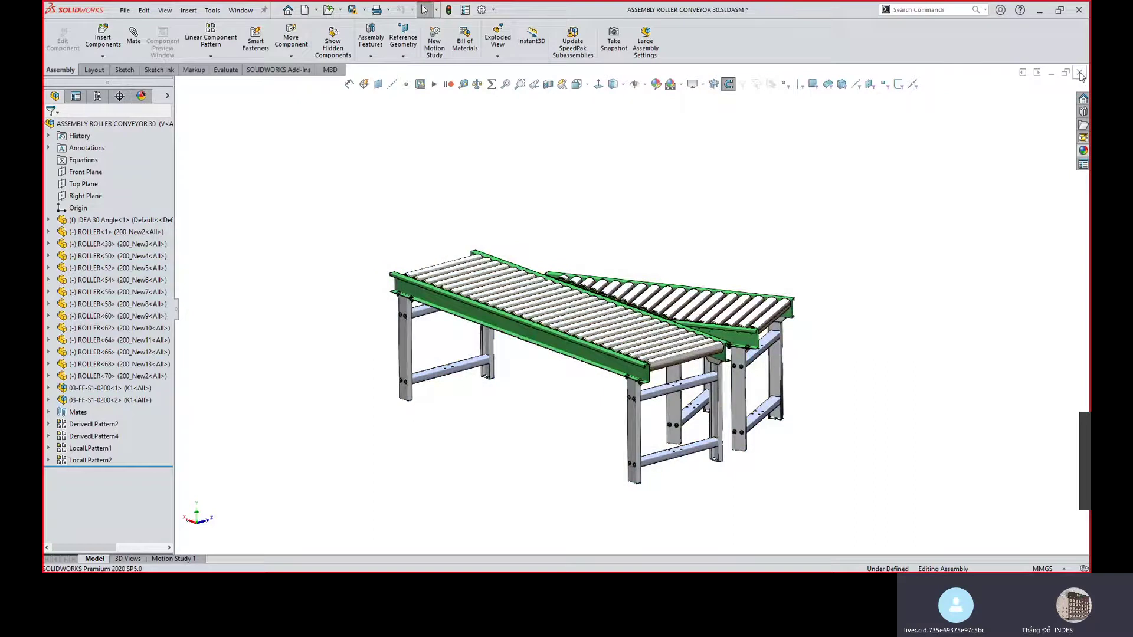
# Close the ASSEMBLY ROLLER CONVEYOR 30 assembly.
pyautogui.click(1080, 72)
pyautogui.click(417, 402)
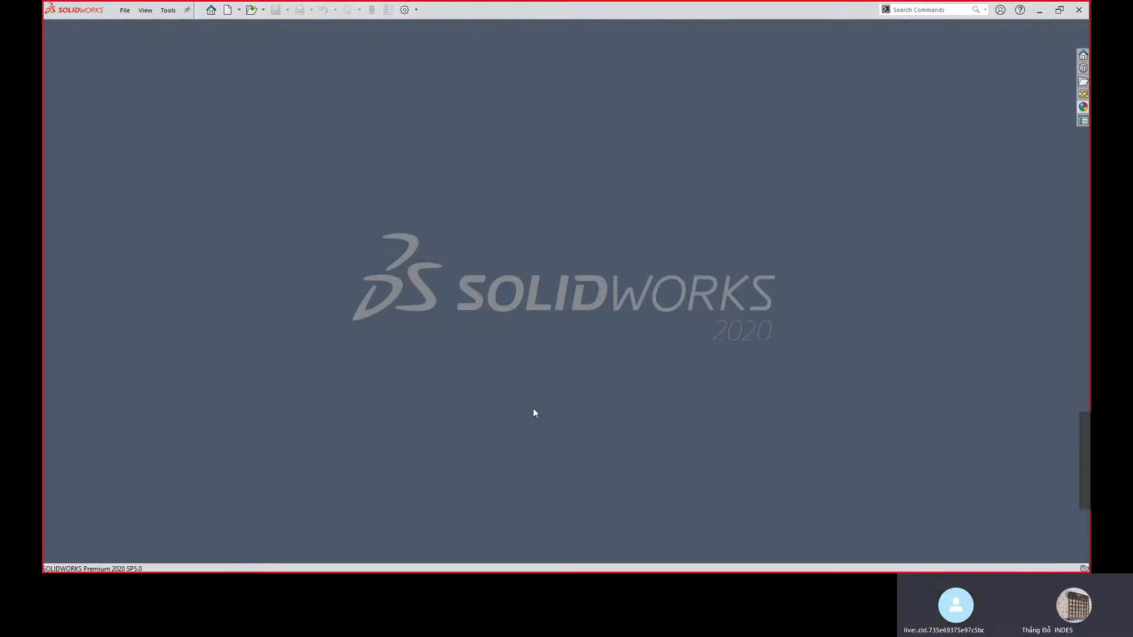
# Start opening a file and browse the 2-IMV DRAWING QUOTATION network drive to its 049-LENGER folder.
pyautogui.click(251, 9)
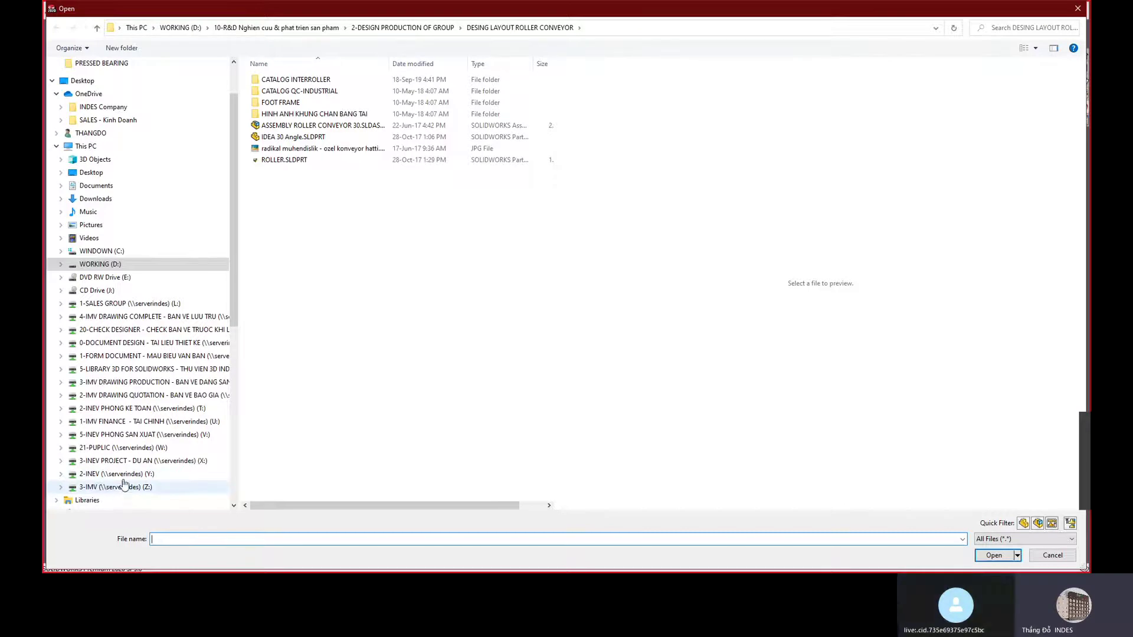
pyautogui.click(175, 396)
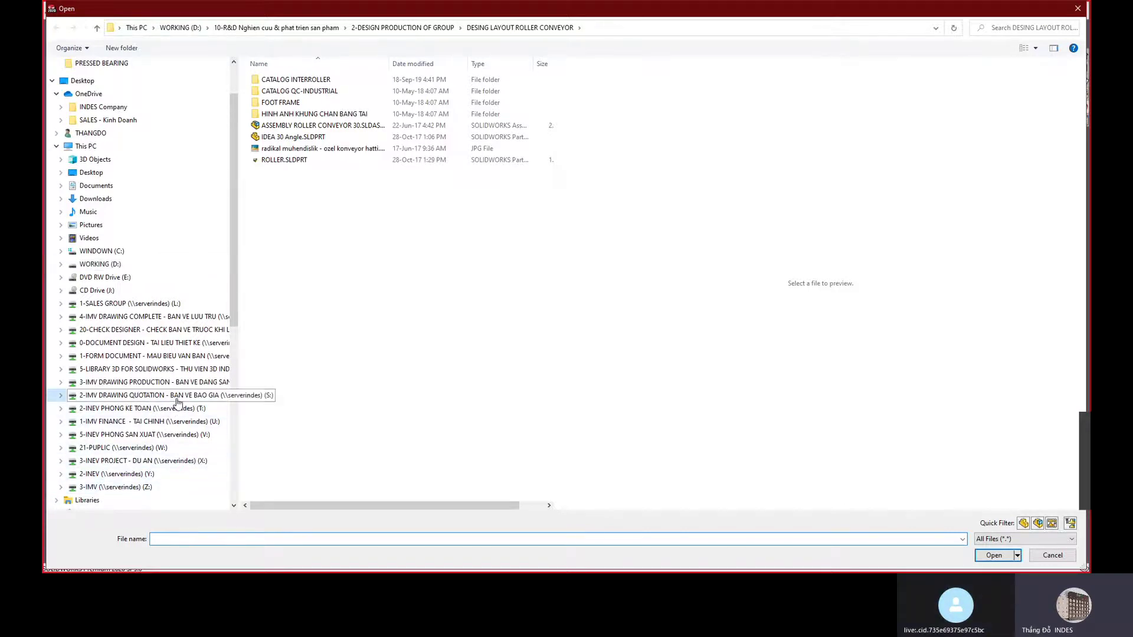
pyautogui.scroll(-4, 314, 407)
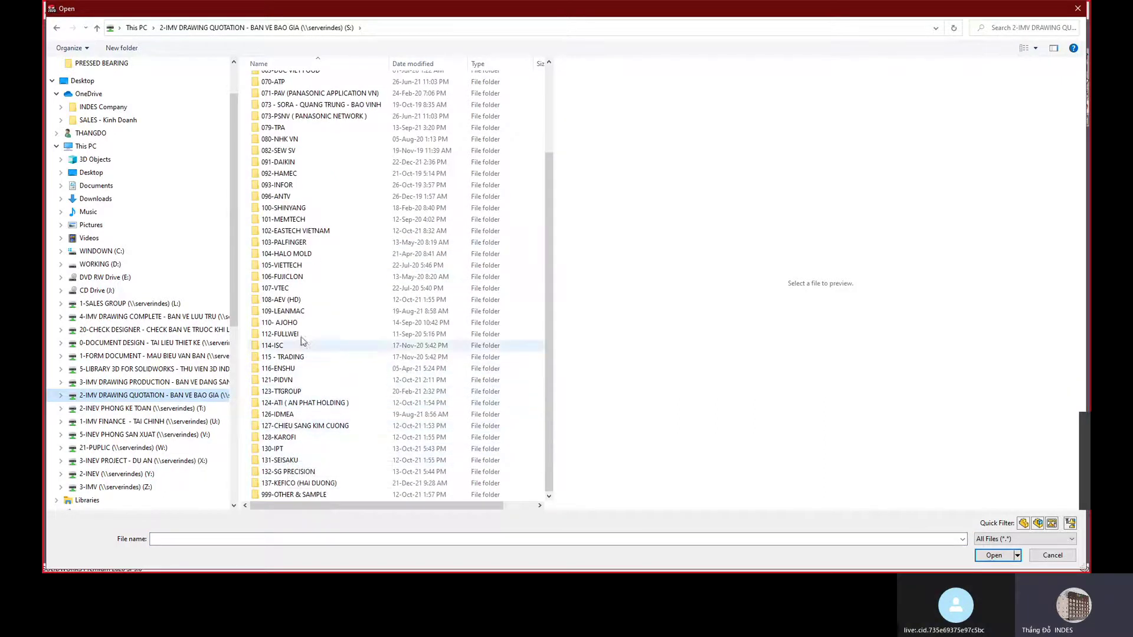
pyautogui.scroll(4, 299, 337)
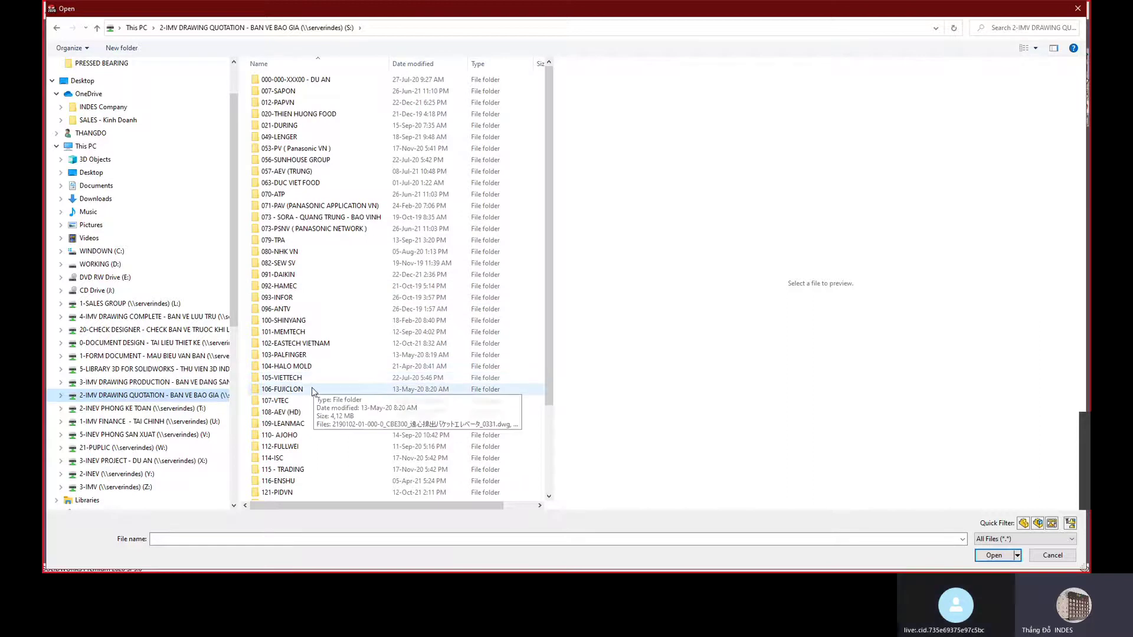
pyautogui.scroll(-3, 313, 392)
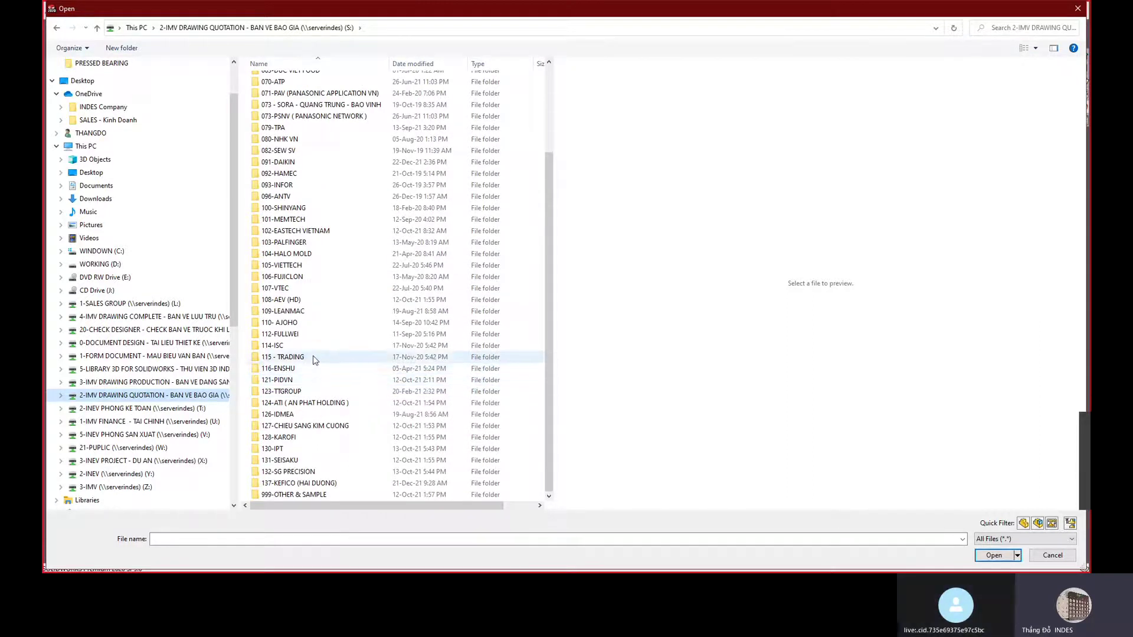
pyautogui.scroll(3, 315, 360)
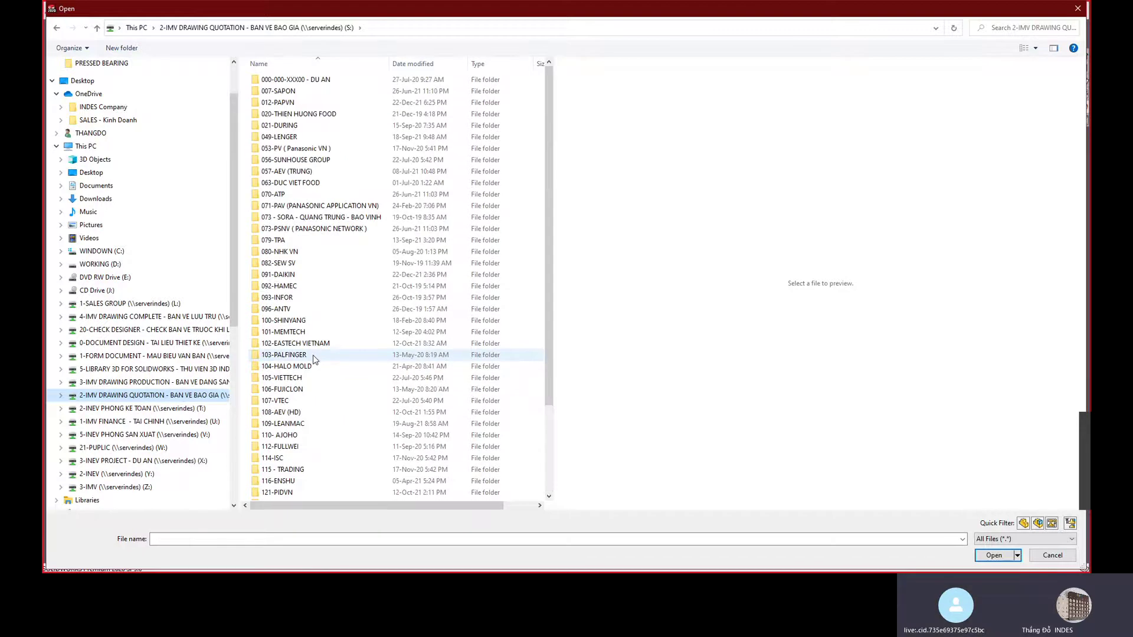
pyautogui.click(290, 138)
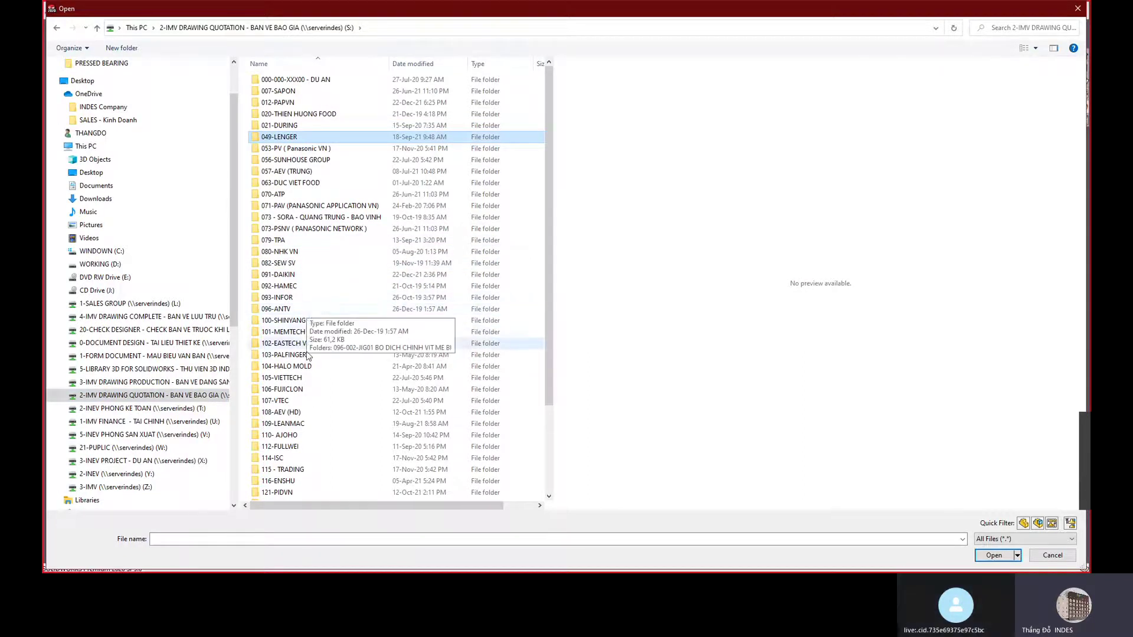
pyautogui.click(292, 173)
pyautogui.click(294, 183)
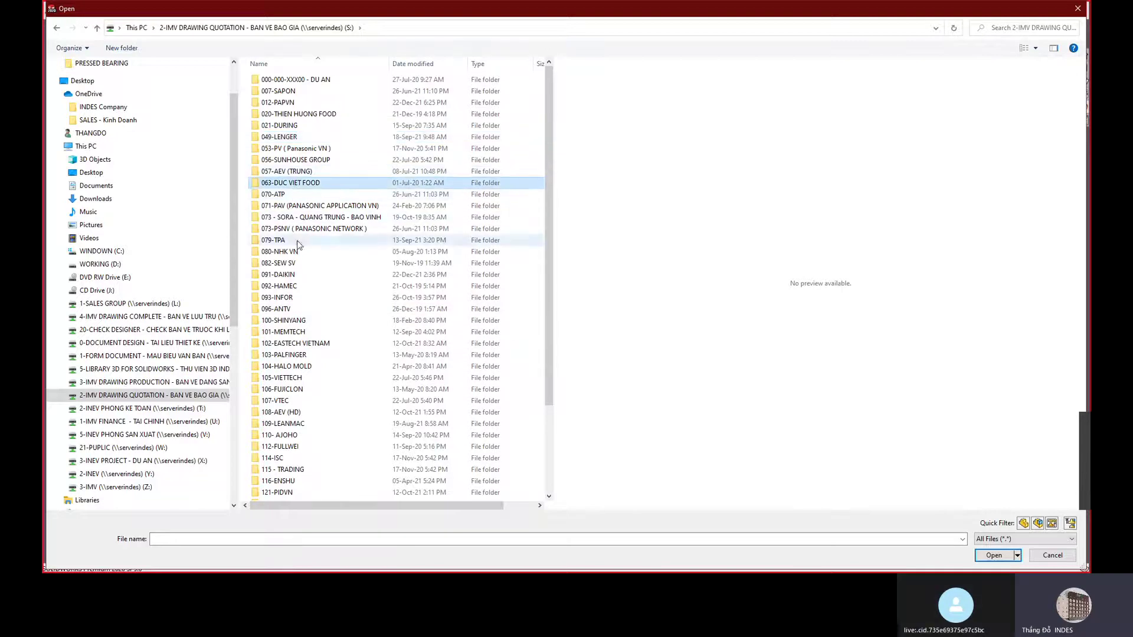
pyautogui.click(289, 138)
pyautogui.doubleClick(287, 137)
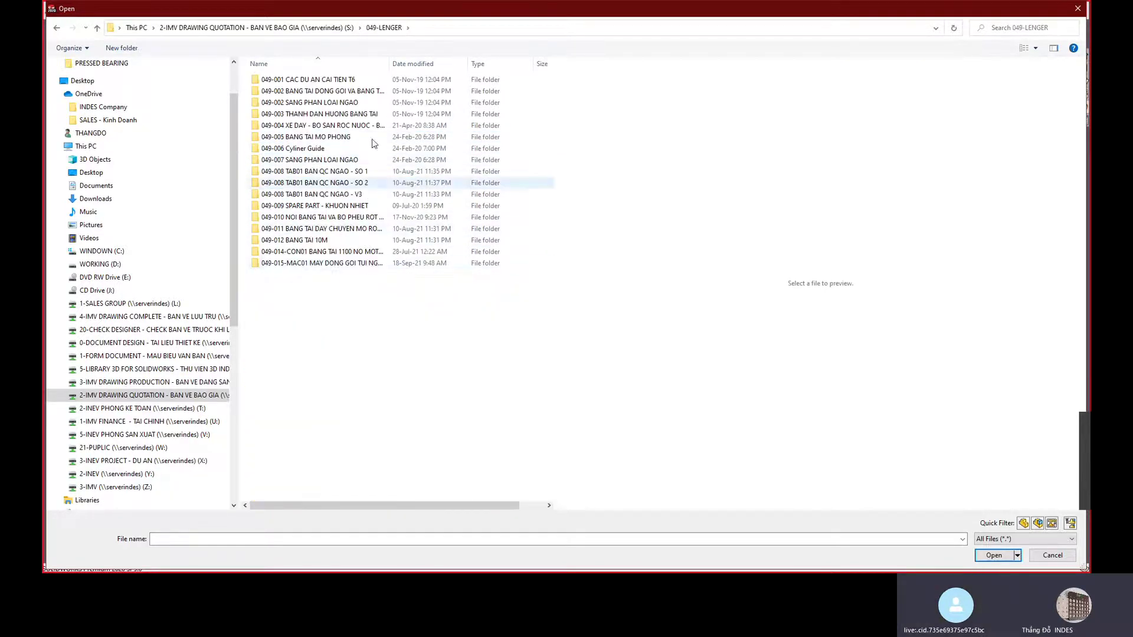
# Widen the name column, check the 049-015-MAC01 MAY DONG GOI TUI NGAO THIT folder and return to 049-LENGER.
pyautogui.moveTo(465, 89); pyautogui.dragTo(542, 89)
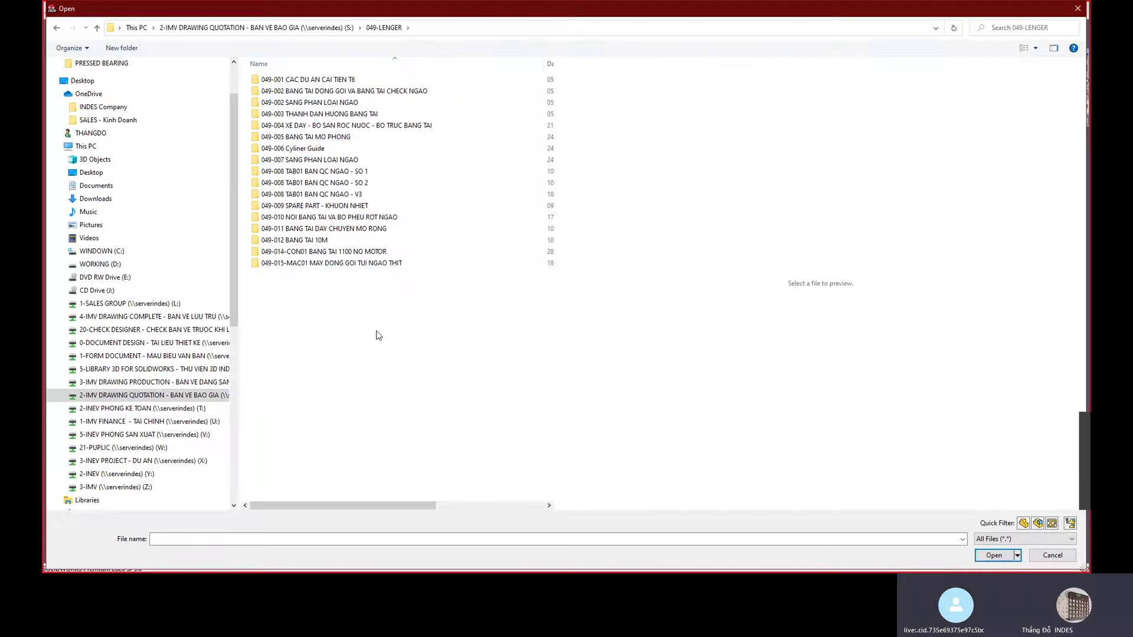
pyautogui.doubleClick(326, 264)
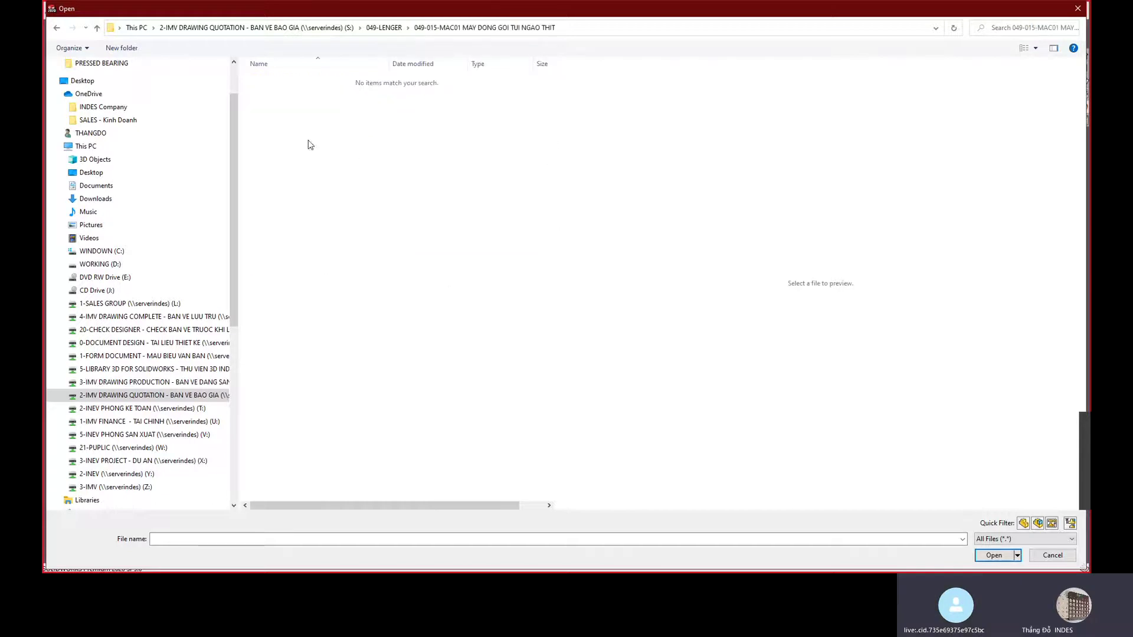
pyautogui.click(388, 29)
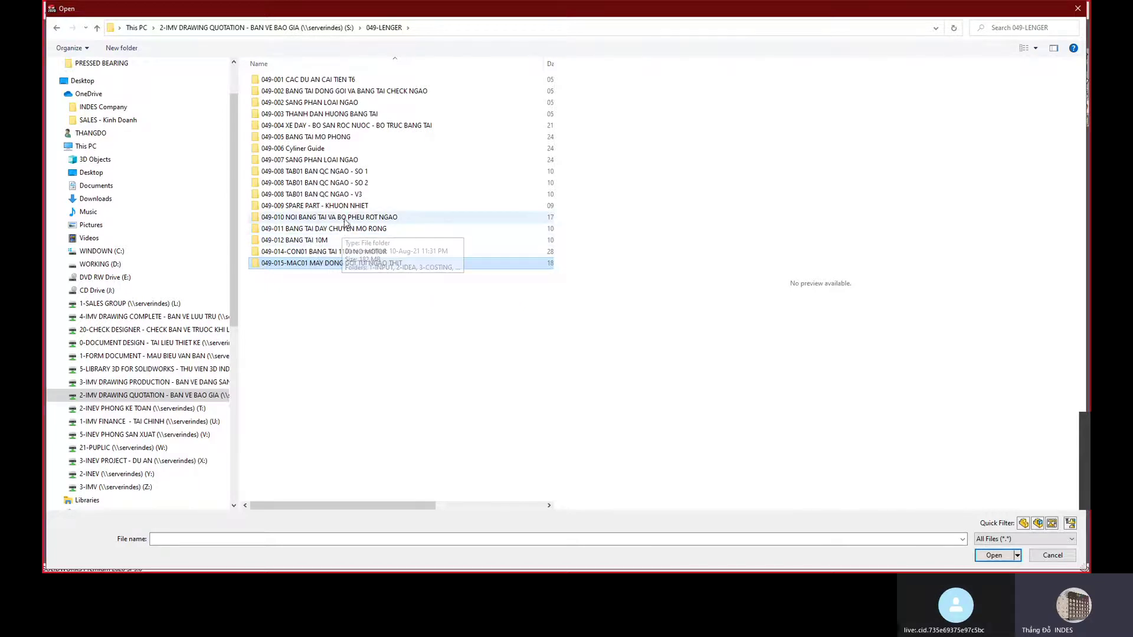
# Preview 049-012-CON01.pdf in the 4-CAD folder of 049-012 BANG TAI 10M.
pyautogui.doubleClick(306, 239)
pyautogui.click(278, 86)
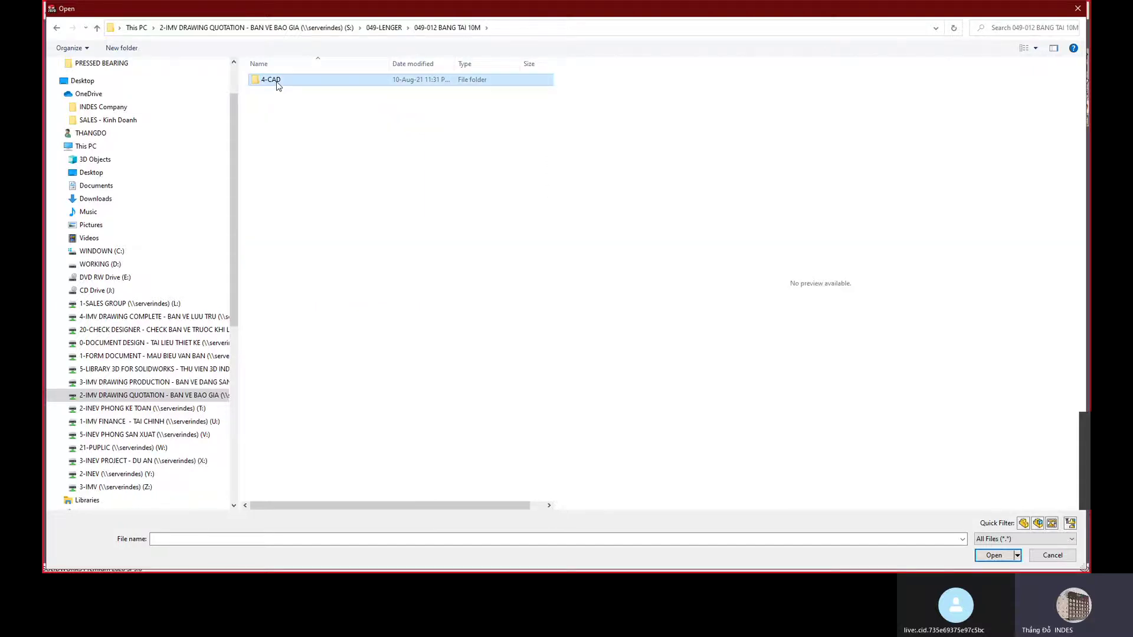
pyautogui.doubleClick(278, 86)
pyautogui.click(292, 83)
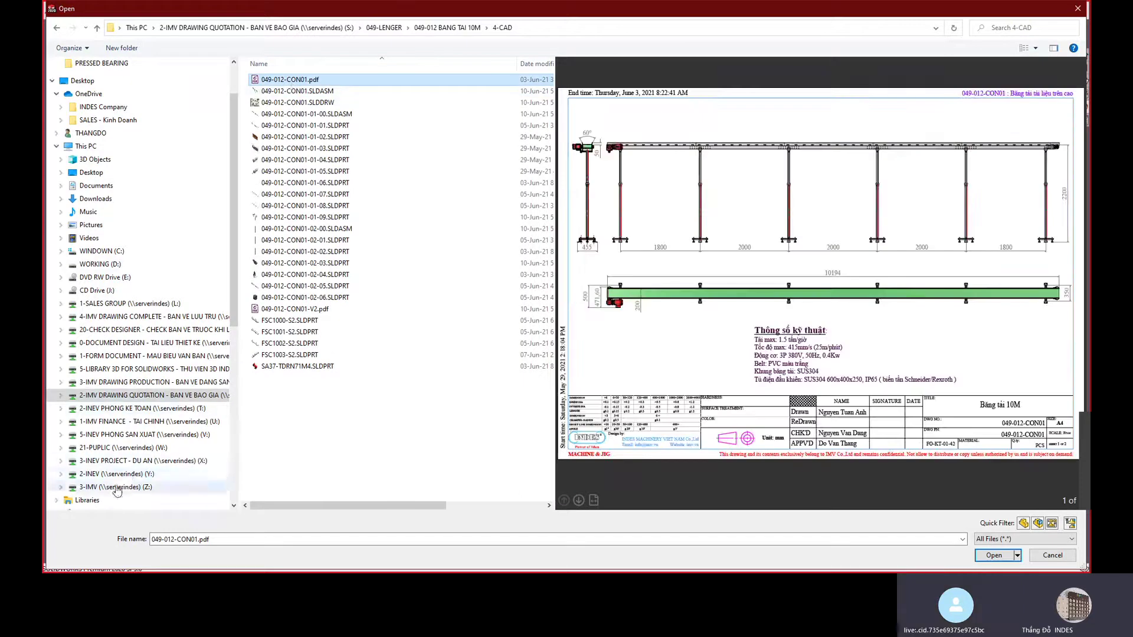
# On the 3-INEV PROJECT drive, go through 2-BAN VE SAN XUAT and 049-LENGER to the 049-015 LINE BANG TAI 3M folder.
pyautogui.click(139, 461)
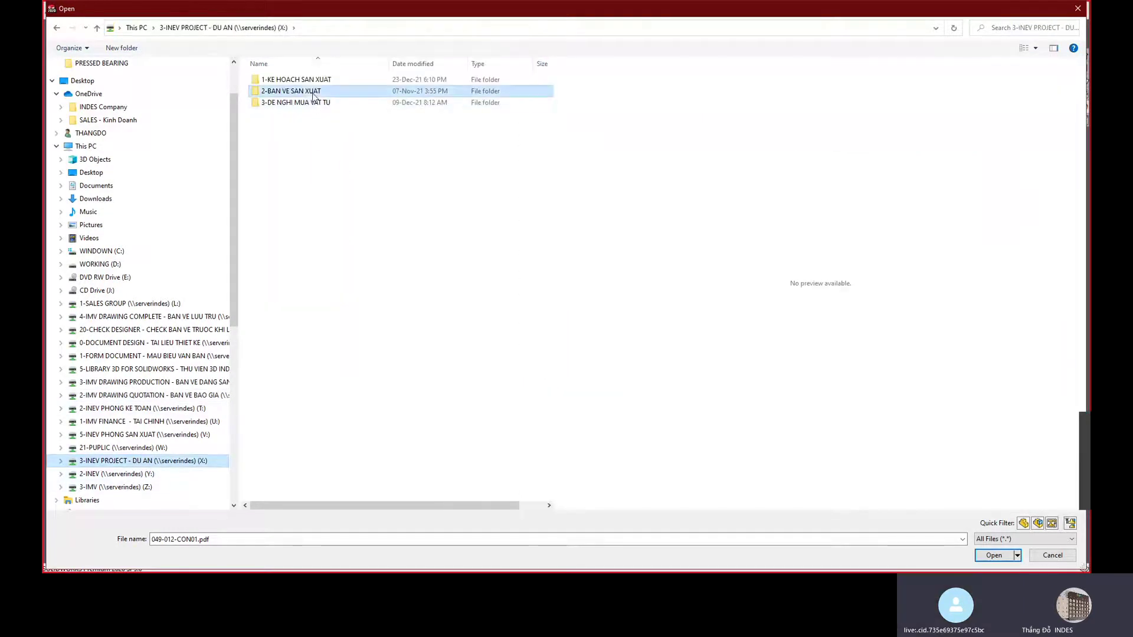
pyautogui.doubleClick(313, 93)
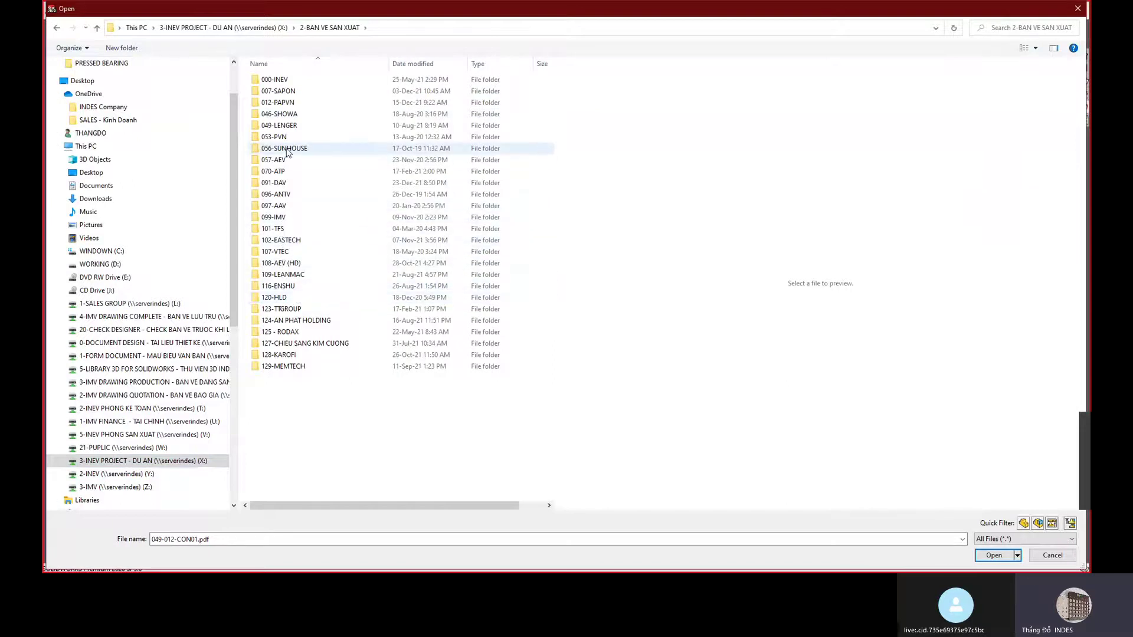
pyautogui.click(283, 126)
pyautogui.press('Return')
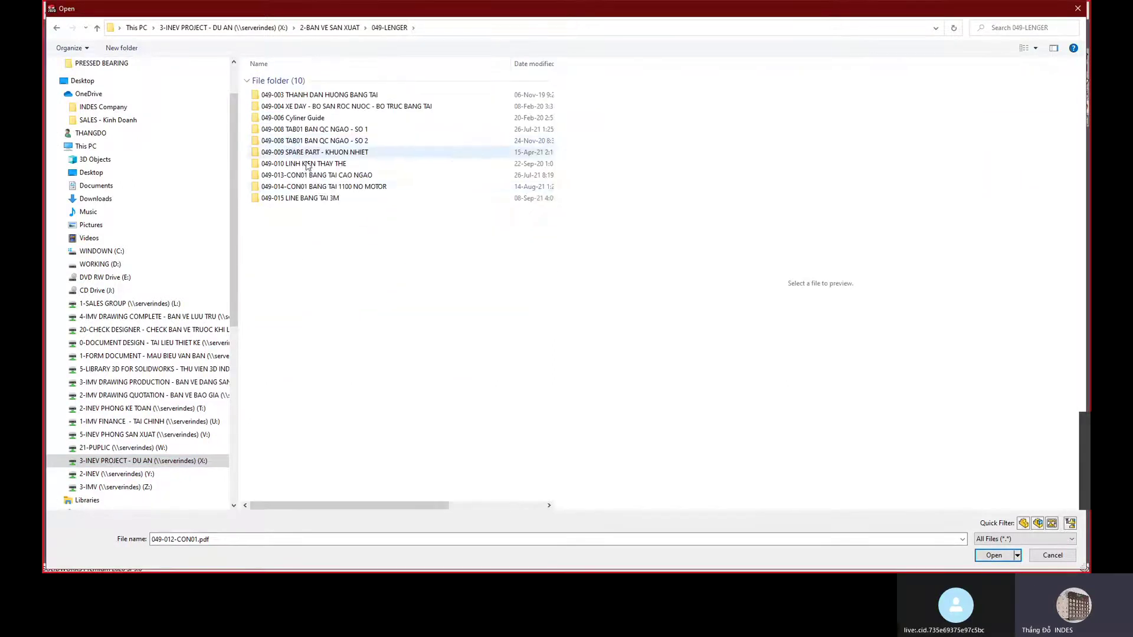
pyautogui.doubleClick(313, 204)
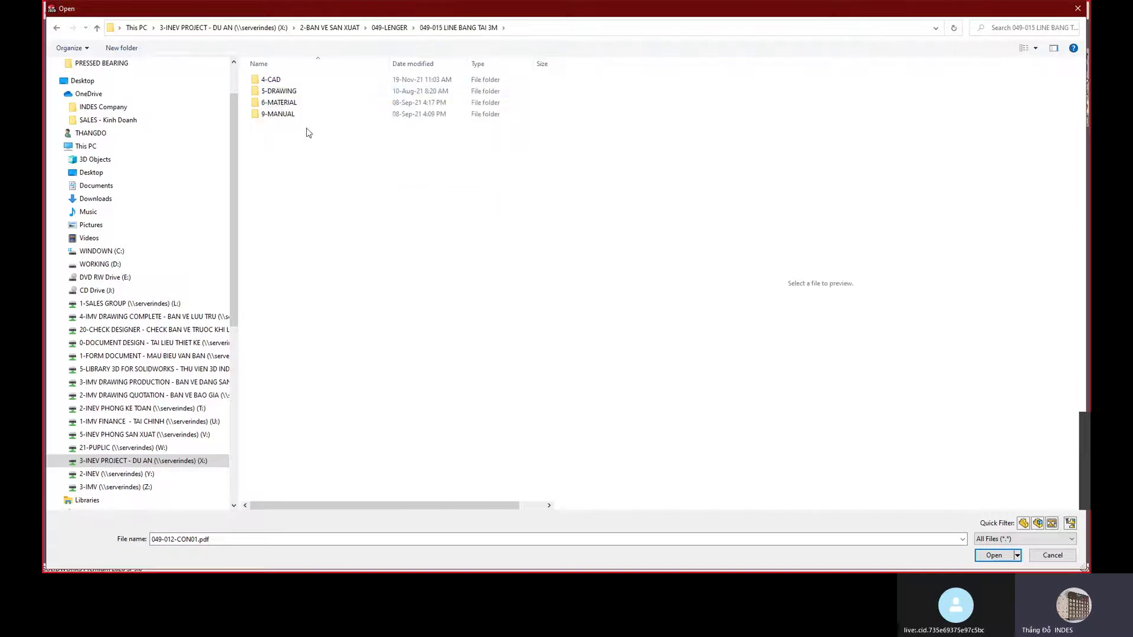
# Open the belt conveyor assembly 049-015-CON01.SLDASM from the 4-CAD folder.
pyautogui.click(272, 86)
pyautogui.doubleClick(273, 85)
pyautogui.click(289, 93)
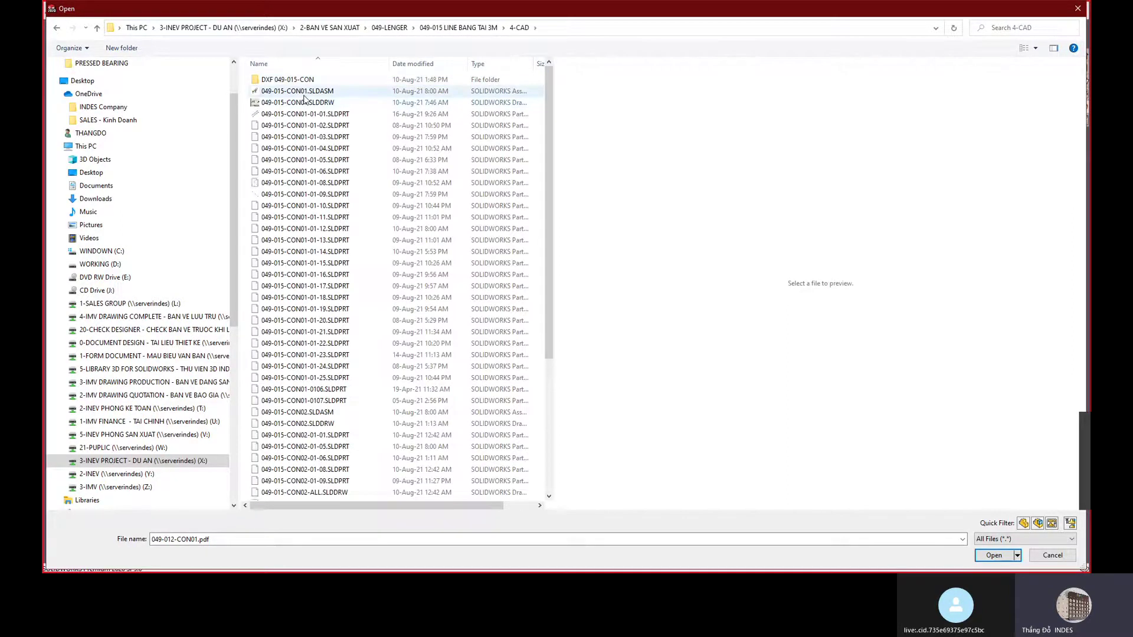
pyautogui.click(995, 555)
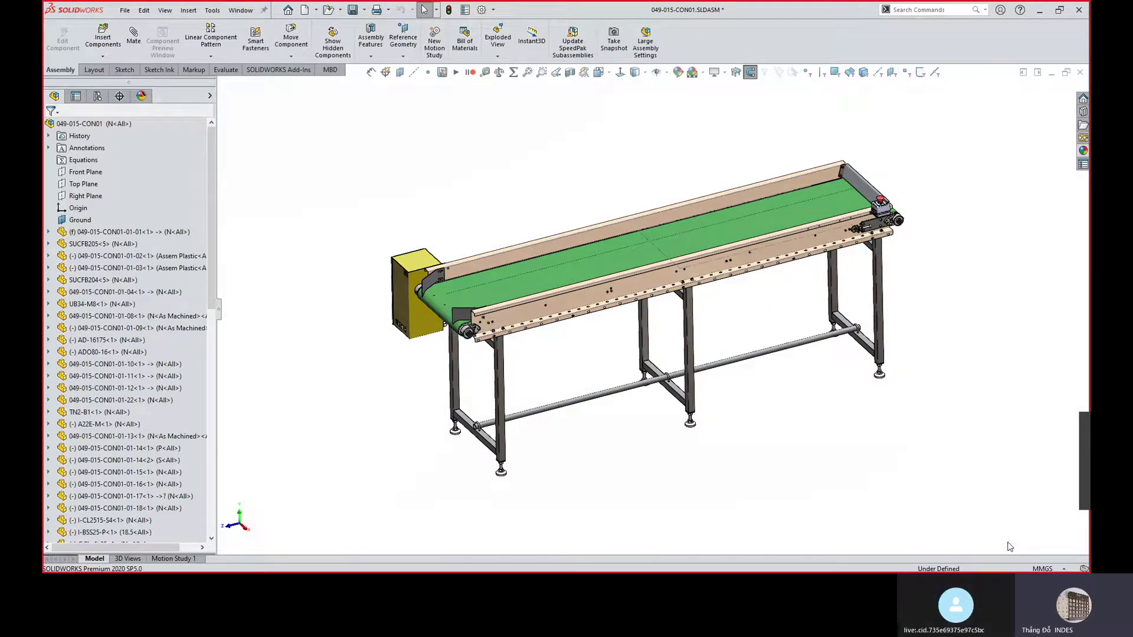
# Make the belt conveyor's side frame part 049-015-CON01-01-01 transparent.
pyautogui.scroll(-5, 482, 295)
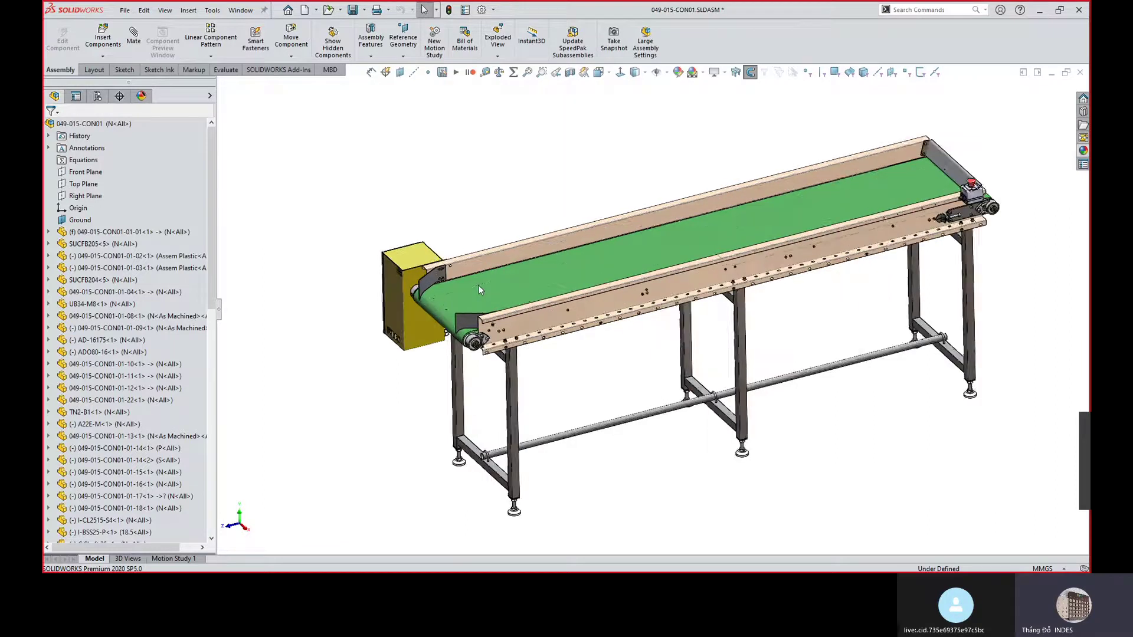
pyautogui.scroll(6, 878, 304)
pyautogui.scroll(-3, 902, 307)
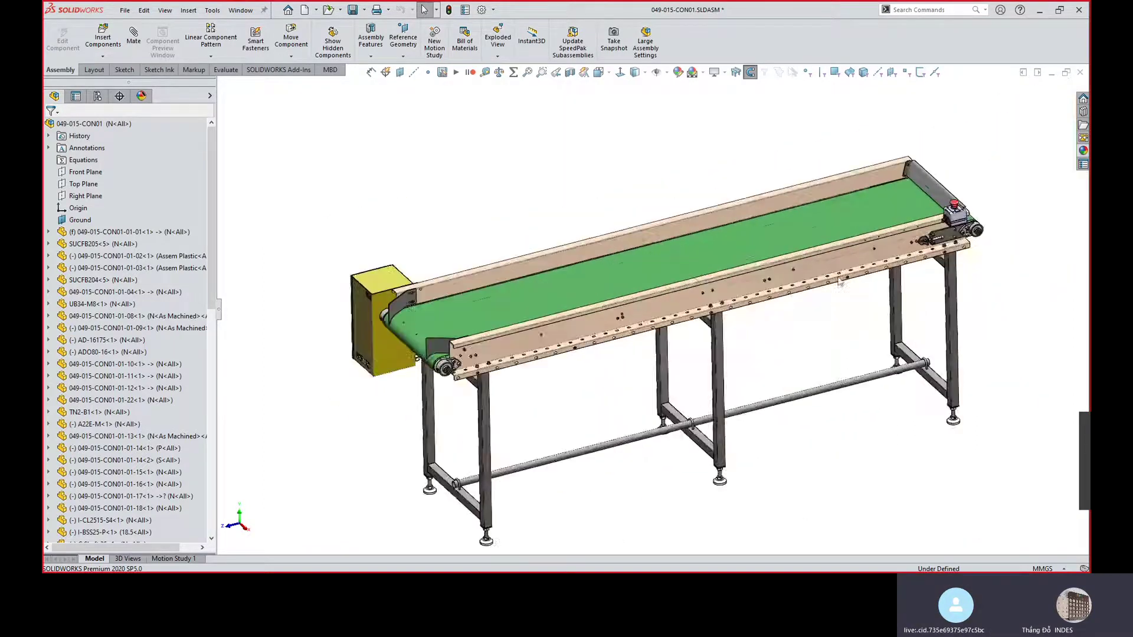
pyautogui.rightClick(811, 277)
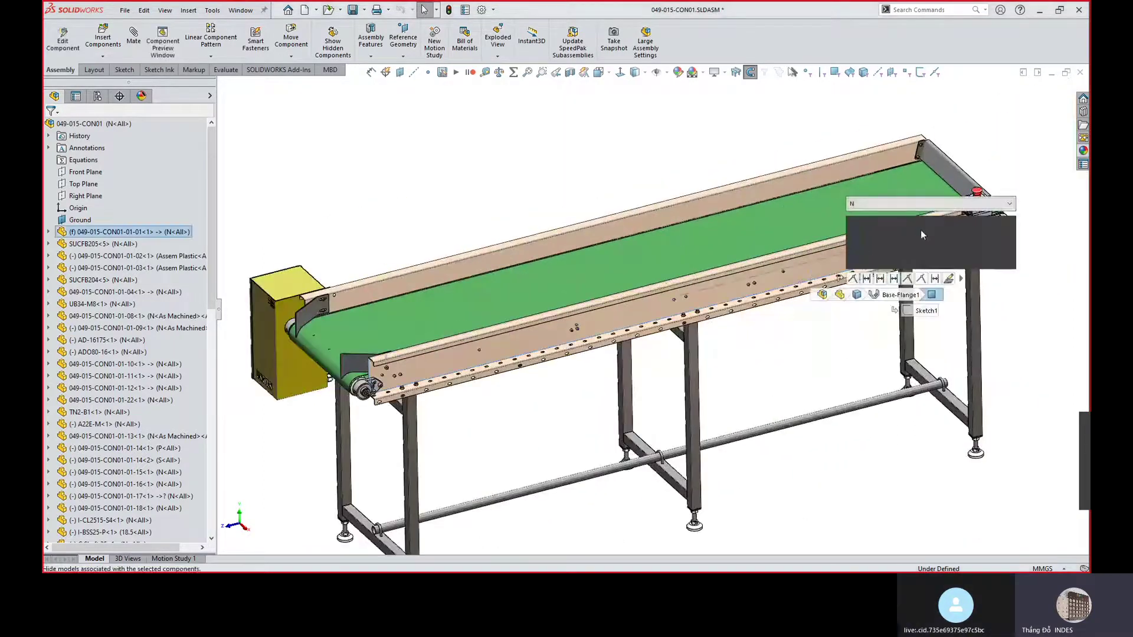
pyautogui.click(934, 235)
pyautogui.click(1025, 300)
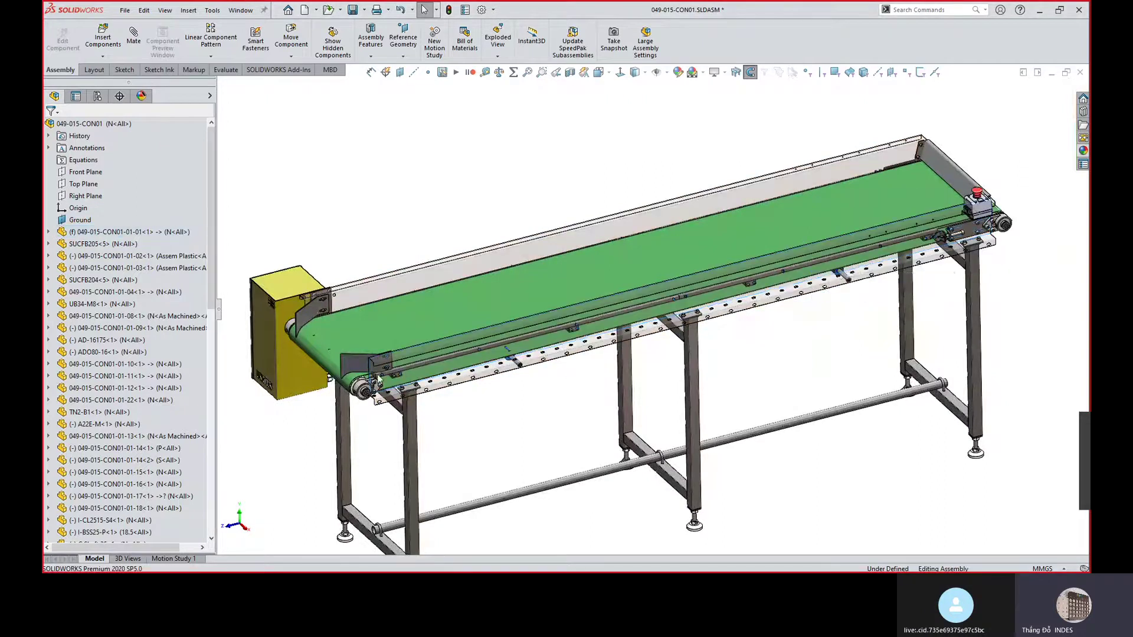
# Examine the belt, end rollers and internal supports of the conveyor through the transparent side frame.
pyautogui.scroll(-3, 367, 374)
pyautogui.moveTo(367, 369); pyautogui.dragTo(362, 306, button='middle')
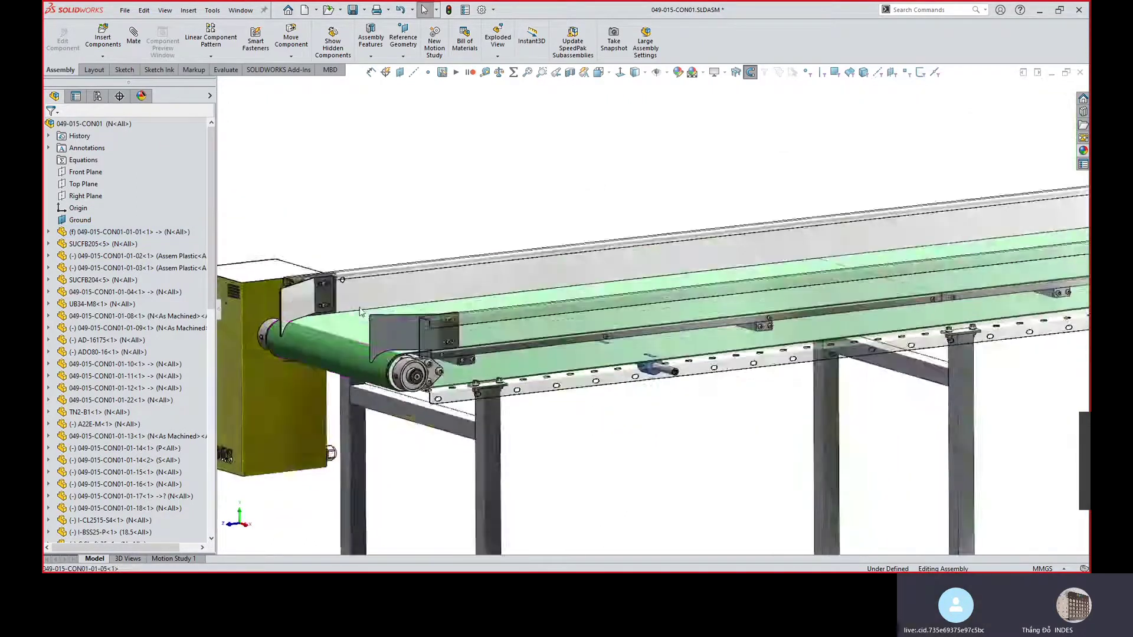
pyautogui.scroll(4, 653, 310)
pyautogui.scroll(3, 770, 330)
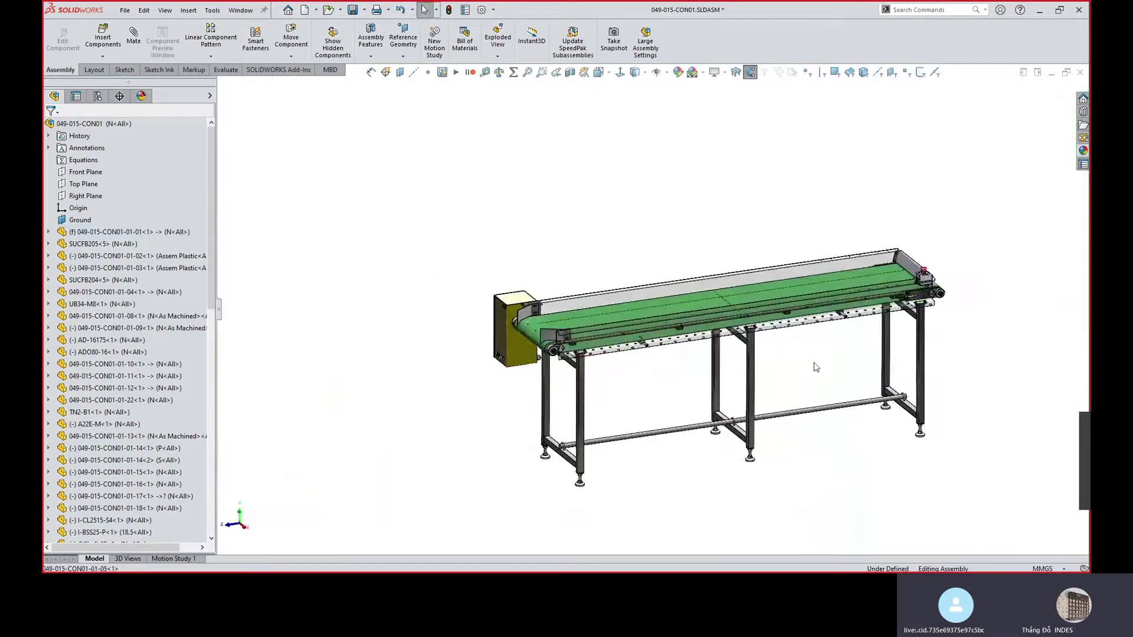
pyautogui.scroll(-1, 814, 361)
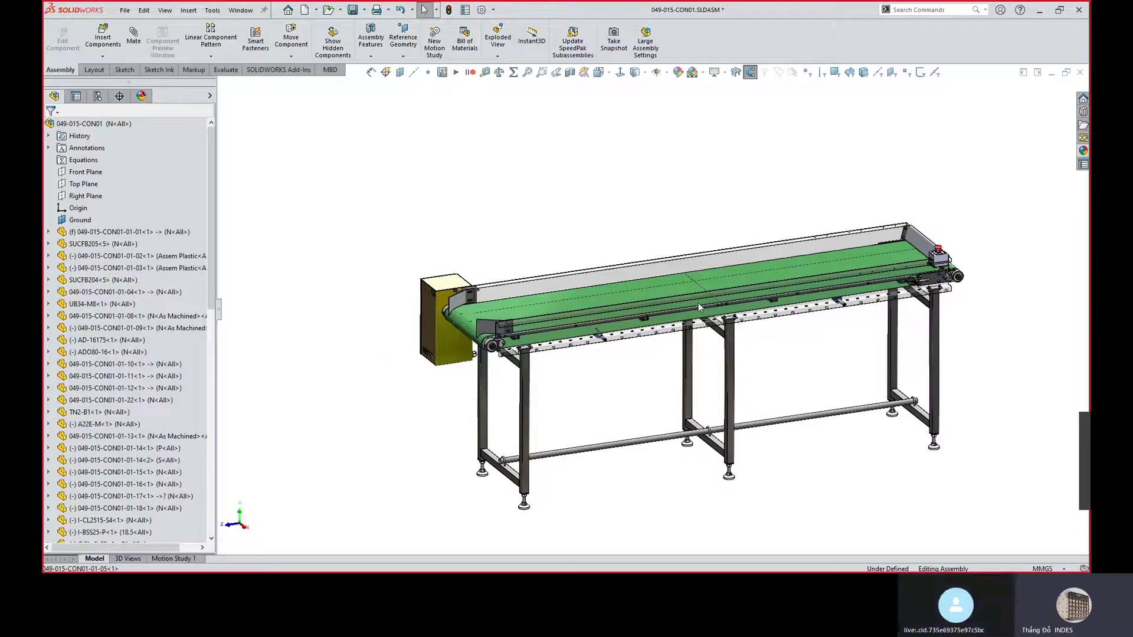
pyautogui.scroll(-5, 501, 341)
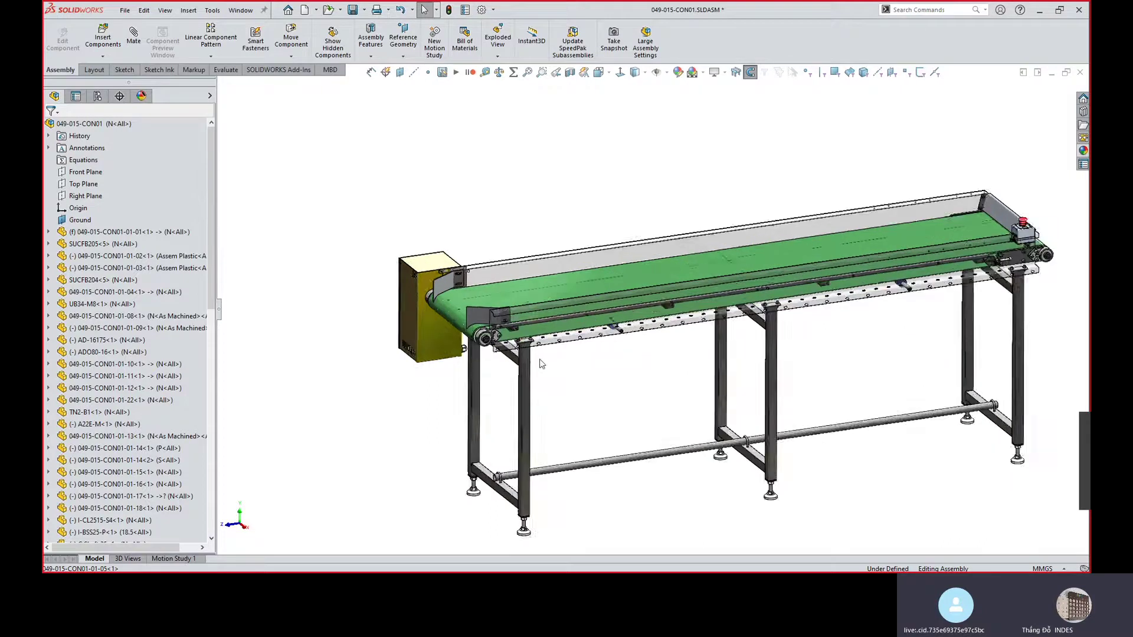
pyautogui.scroll(-4, 500, 341)
pyautogui.moveTo(525, 307); pyautogui.dragTo(516, 250, button='middle')
pyautogui.scroll(4, 516, 250)
# Turn off the transparency of the side frame part 049-015-CON01-01-01.
pyautogui.click(484, 244)
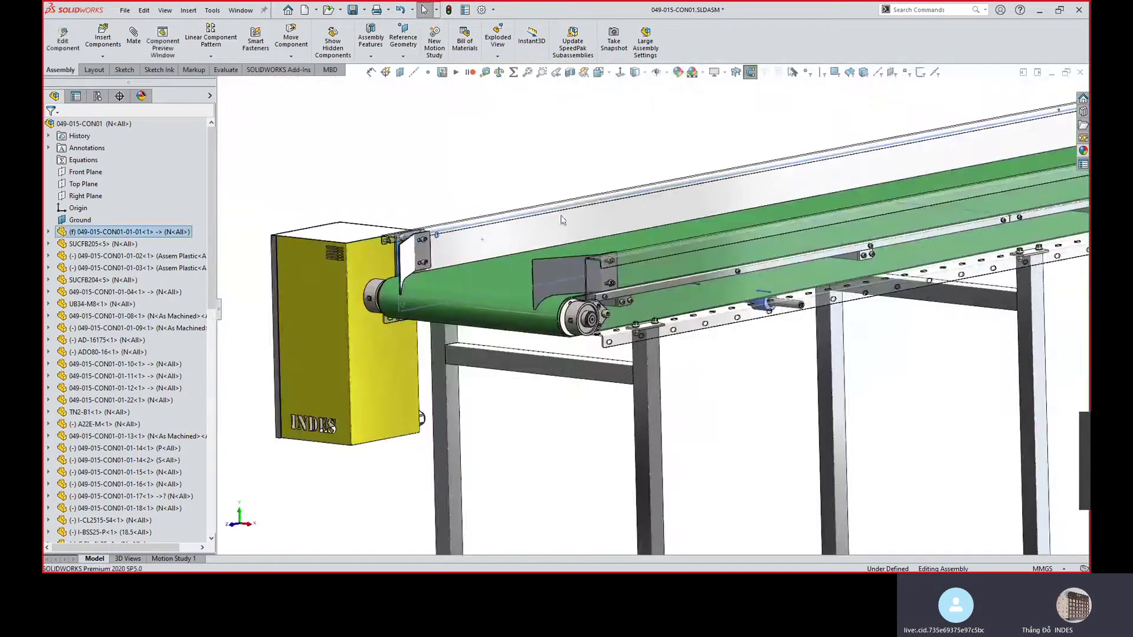
pyautogui.rightClick(597, 201)
pyautogui.click(634, 180)
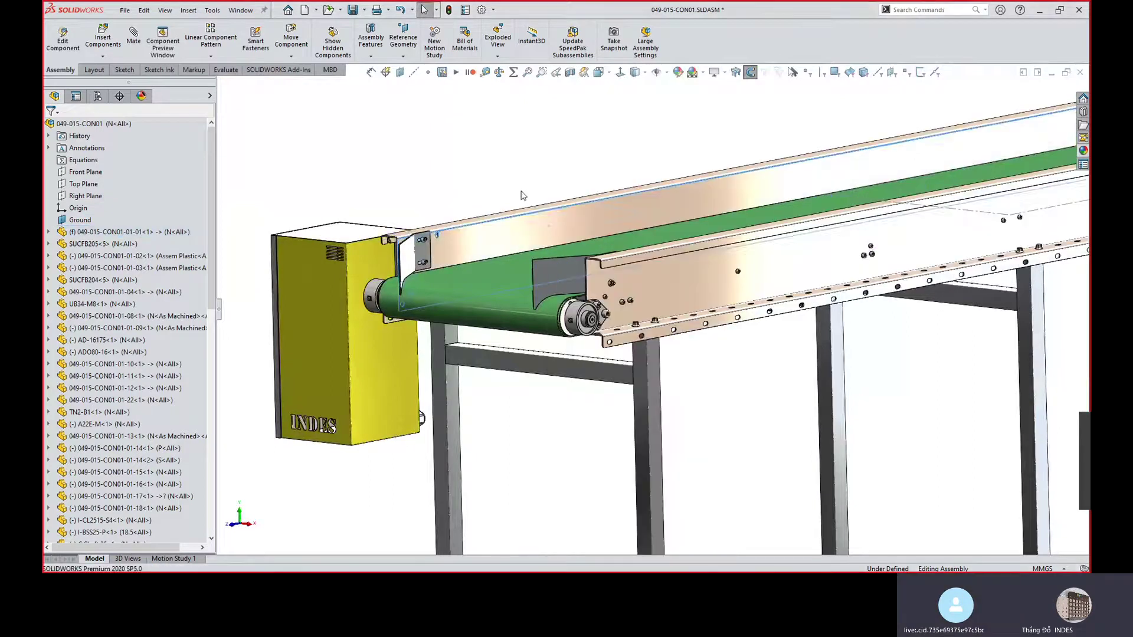
# Inspect the bearing unit, roller shaft end and mounting bolts at the conveyor's front corner up close.
pyautogui.scroll(-8, 586, 302)
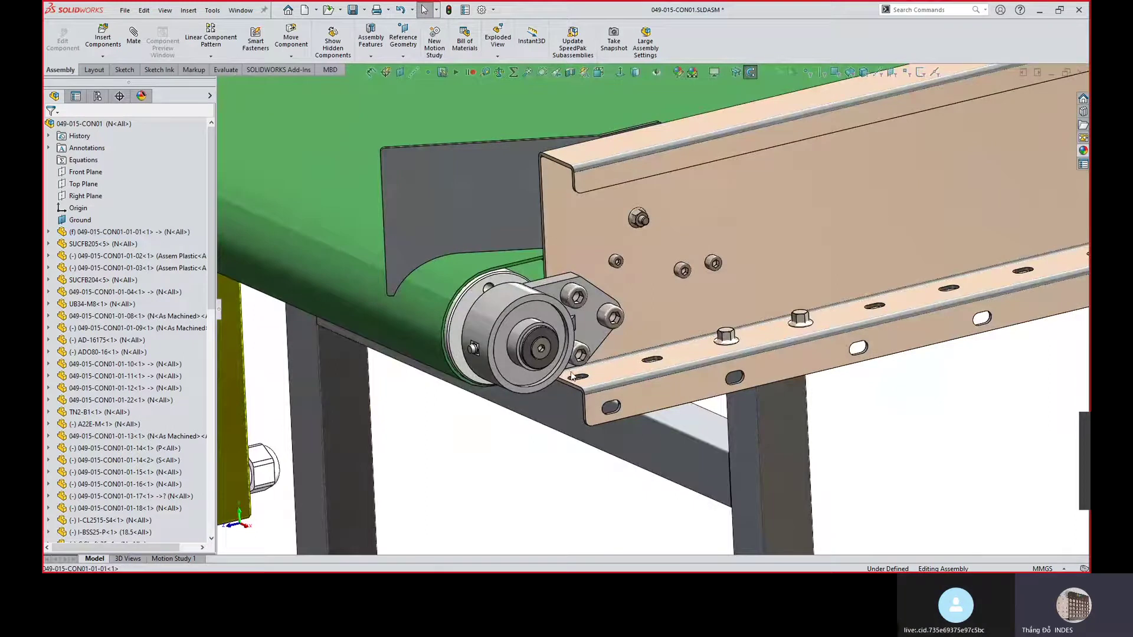
pyautogui.moveTo(584, 324); pyautogui.dragTo(602, 344, button='middle')
pyautogui.scroll(3, 556, 361)
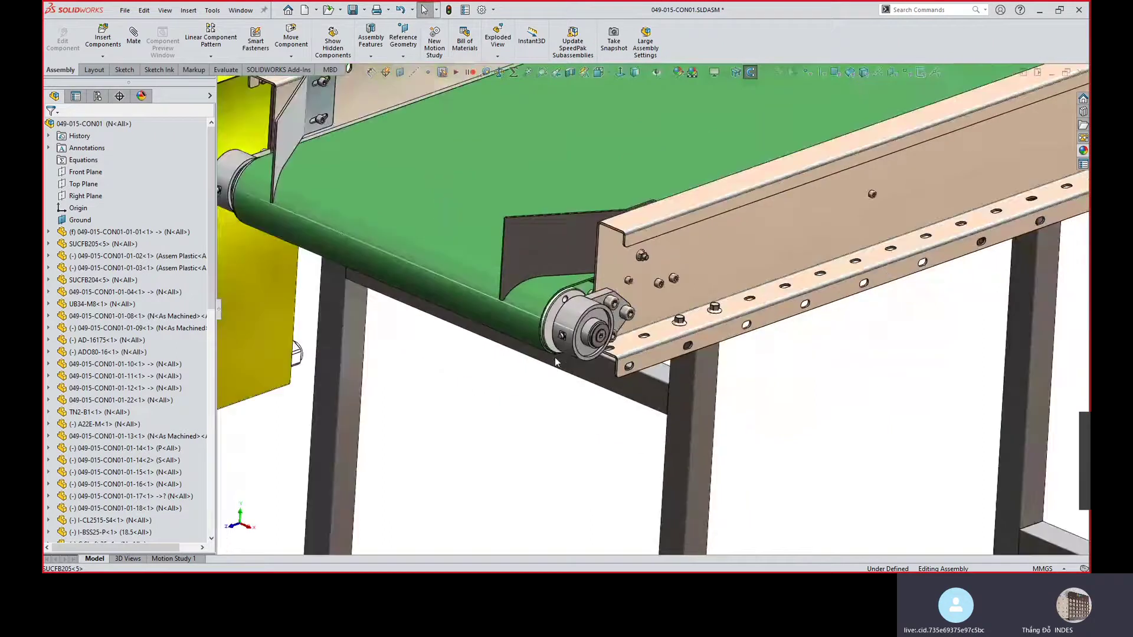
pyautogui.scroll(5, 626, 329)
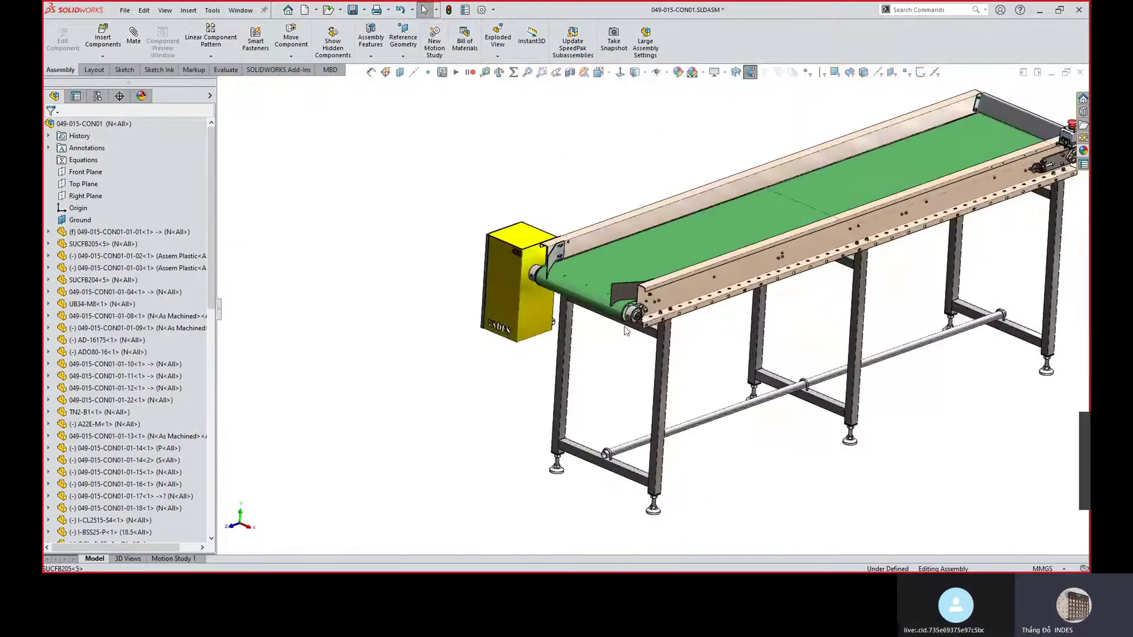
pyautogui.scroll(-10, 627, 330)
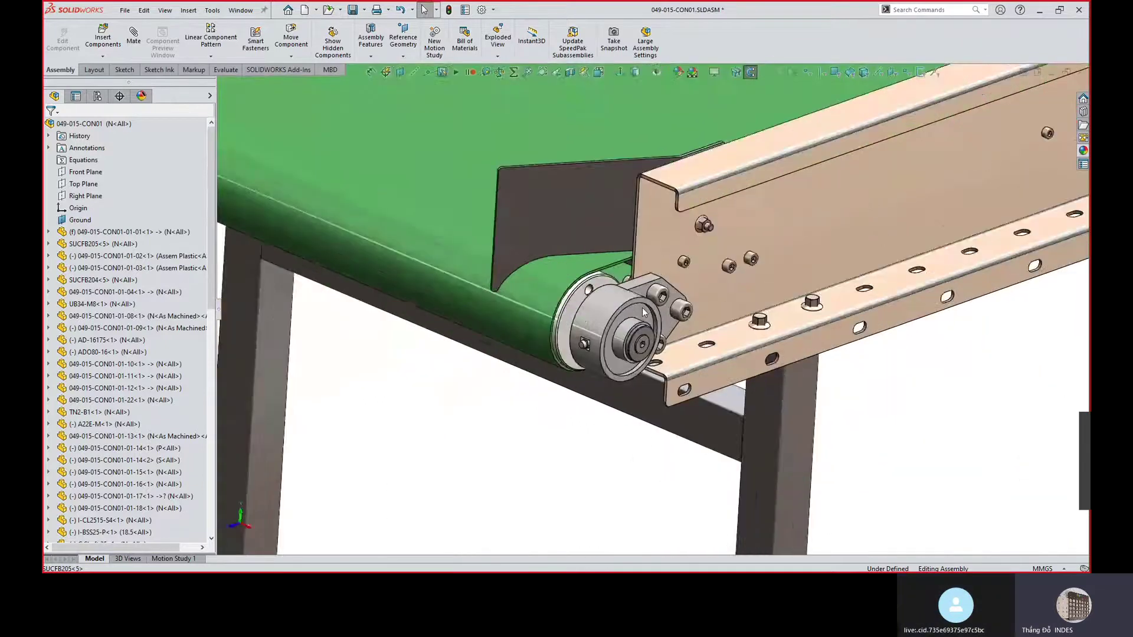
pyautogui.moveTo(643, 304); pyautogui.dragTo(627, 338, button='middle')
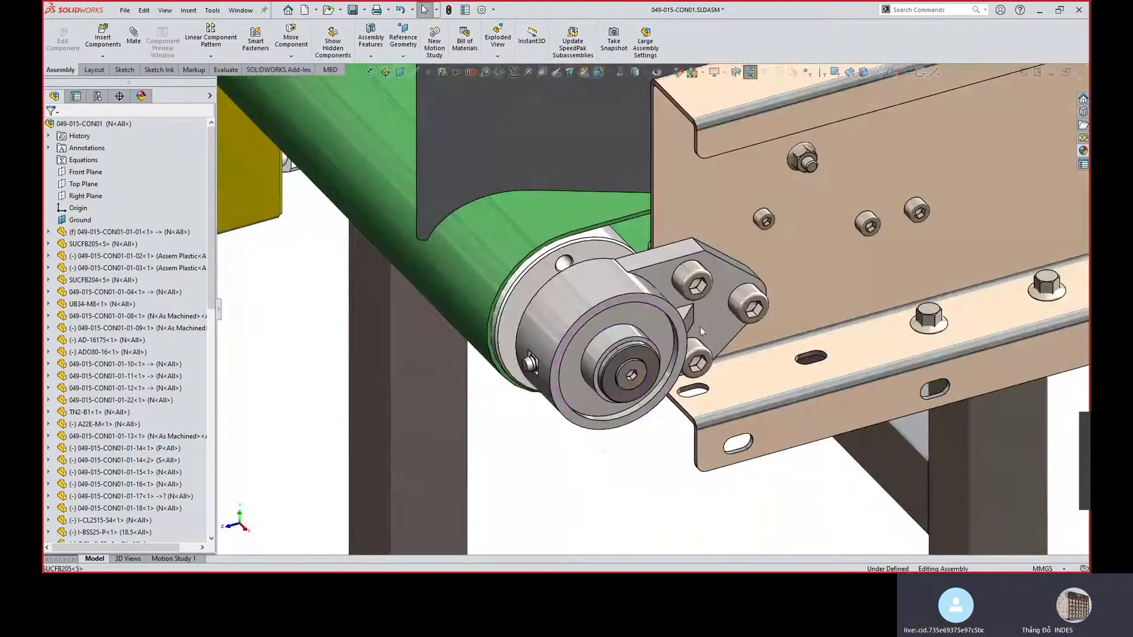
# Examine the SUCFB205 bearing unit at the front corner and its place on the whole belt conveyor.
pyautogui.scroll(3, 701, 345)
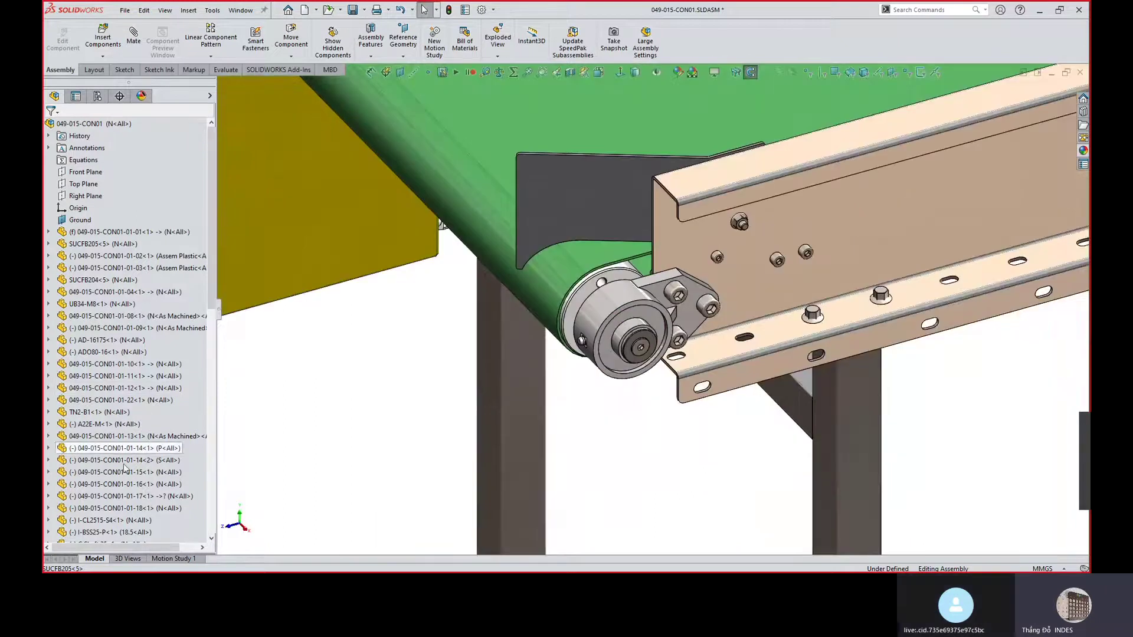
pyautogui.click(610, 302)
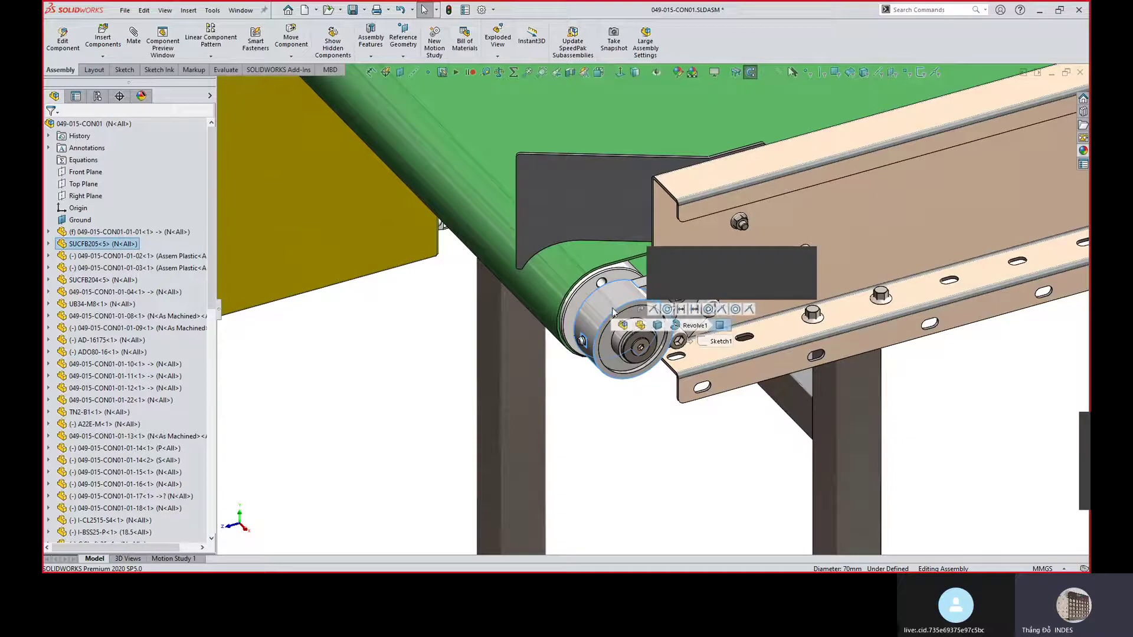
pyautogui.click(627, 445)
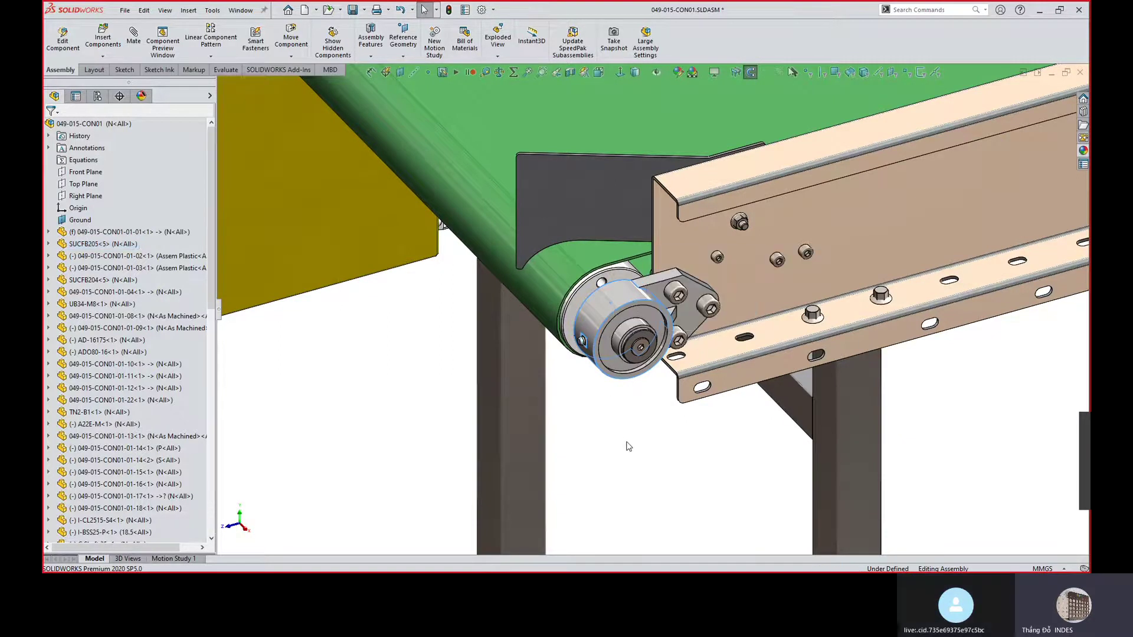
pyautogui.scroll(4, 628, 445)
pyautogui.moveTo(612, 361); pyautogui.dragTo(622, 328, button='middle')
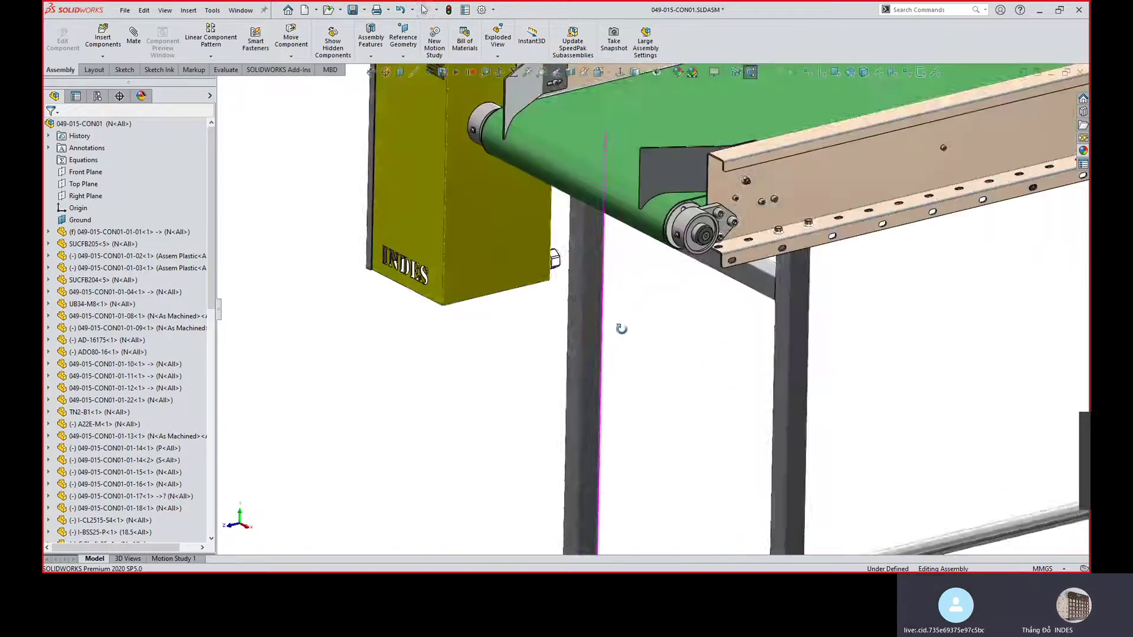
pyautogui.scroll(3, 621, 262)
pyautogui.scroll(-3, 629, 275)
pyautogui.moveTo(747, 298); pyautogui.dragTo(746, 279, button='middle')
pyautogui.scroll(7, 767, 301)
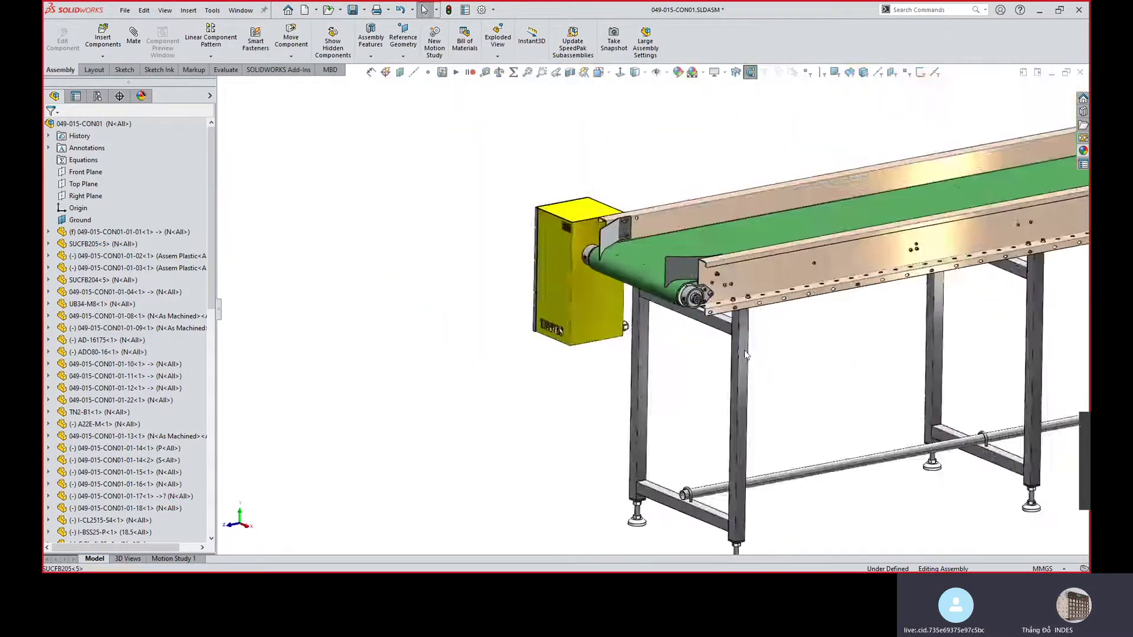
pyautogui.scroll(-3, 949, 274)
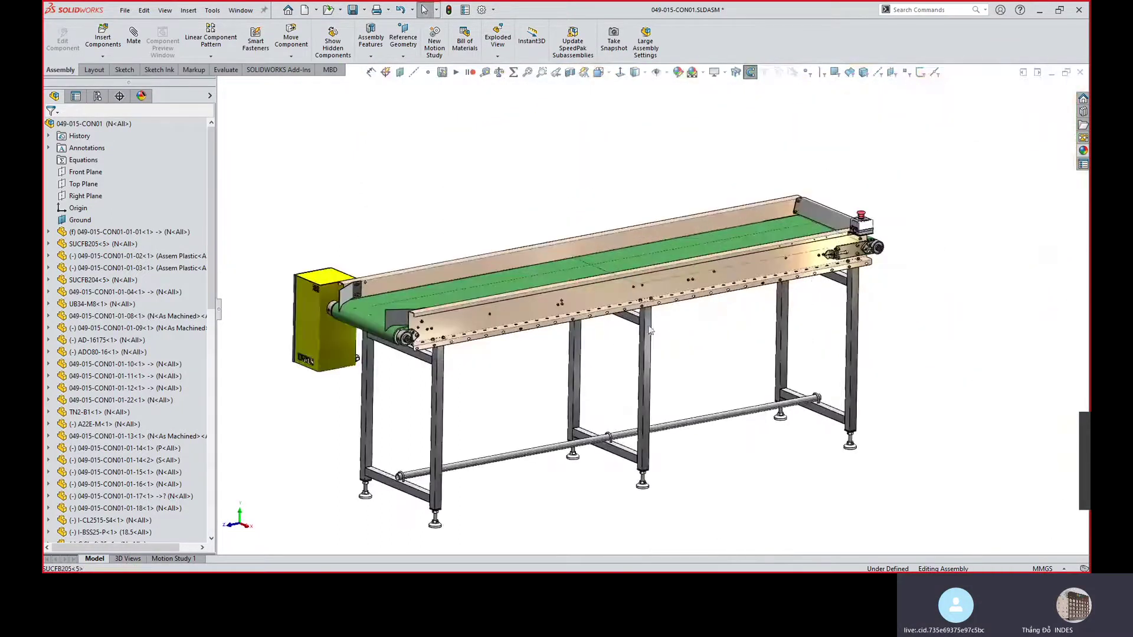
pyautogui.scroll(-2, 394, 347)
pyautogui.scroll(-6, 406, 334)
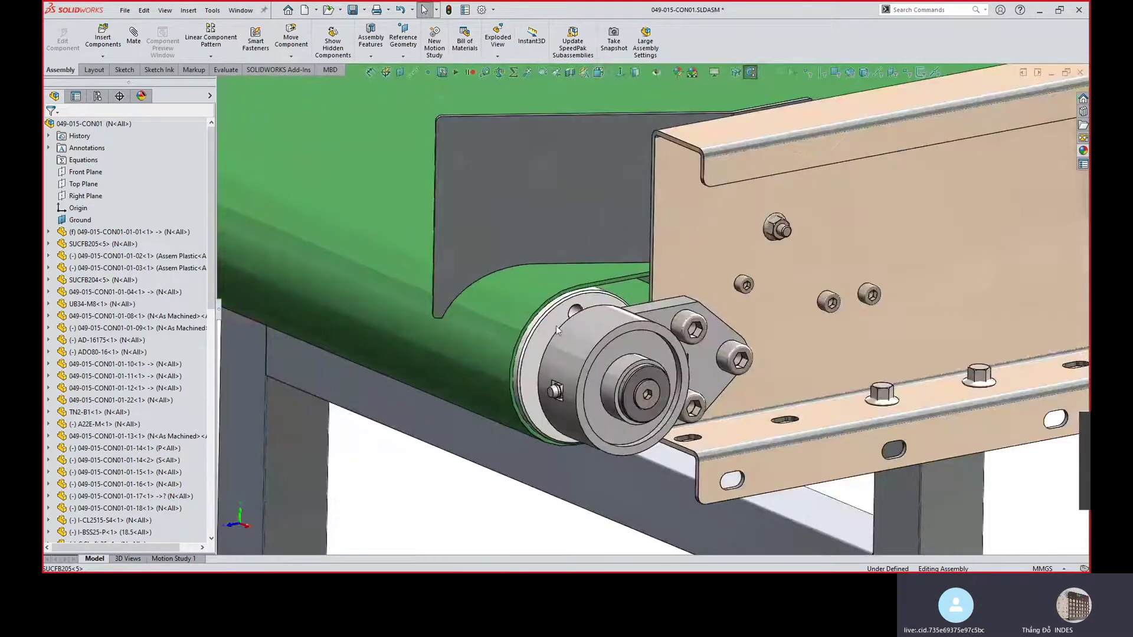
# Select the end roller part 049-015-CON01-01-14 and inspect its end behind the bearing unit up close.
pyautogui.click(557, 330)
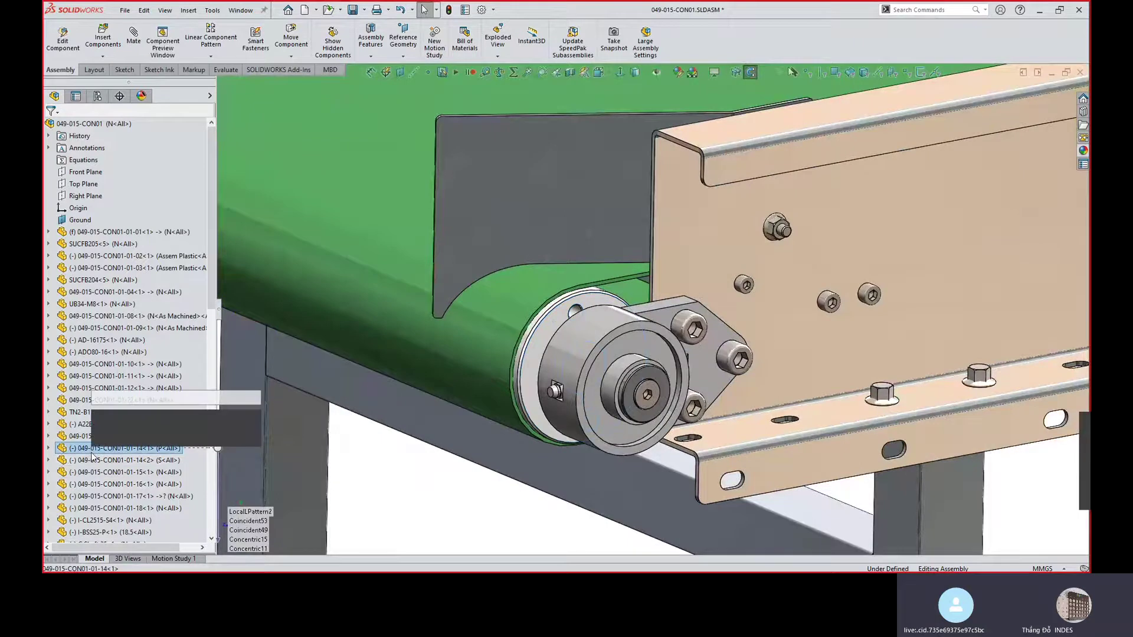
pyautogui.scroll(5, 580, 445)
pyautogui.click(576, 443)
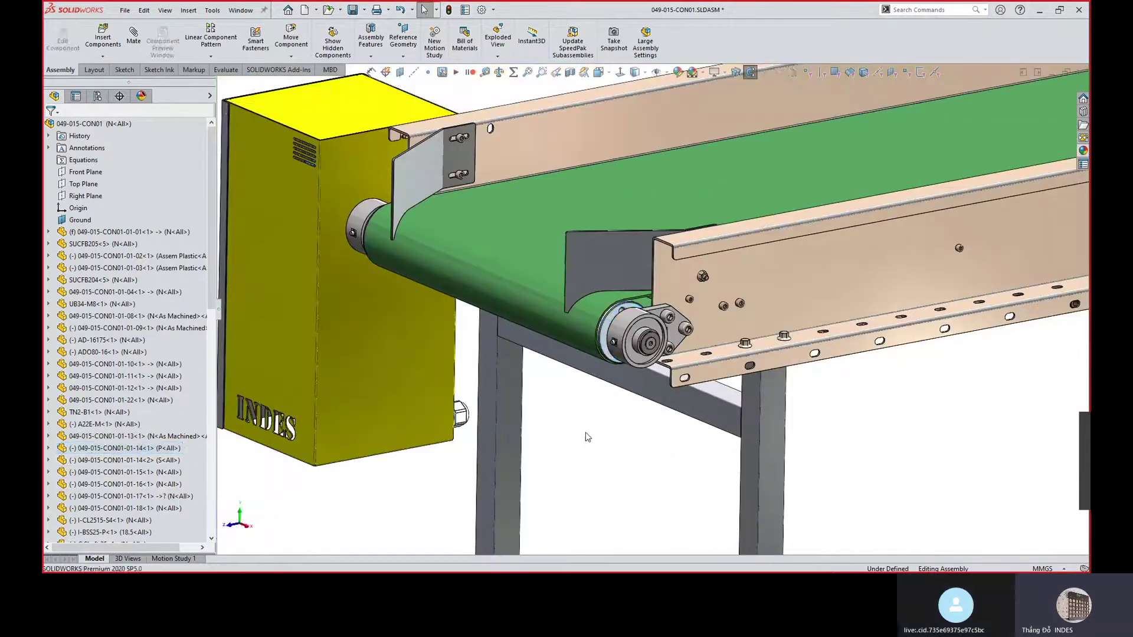
pyautogui.scroll(-3, 617, 321)
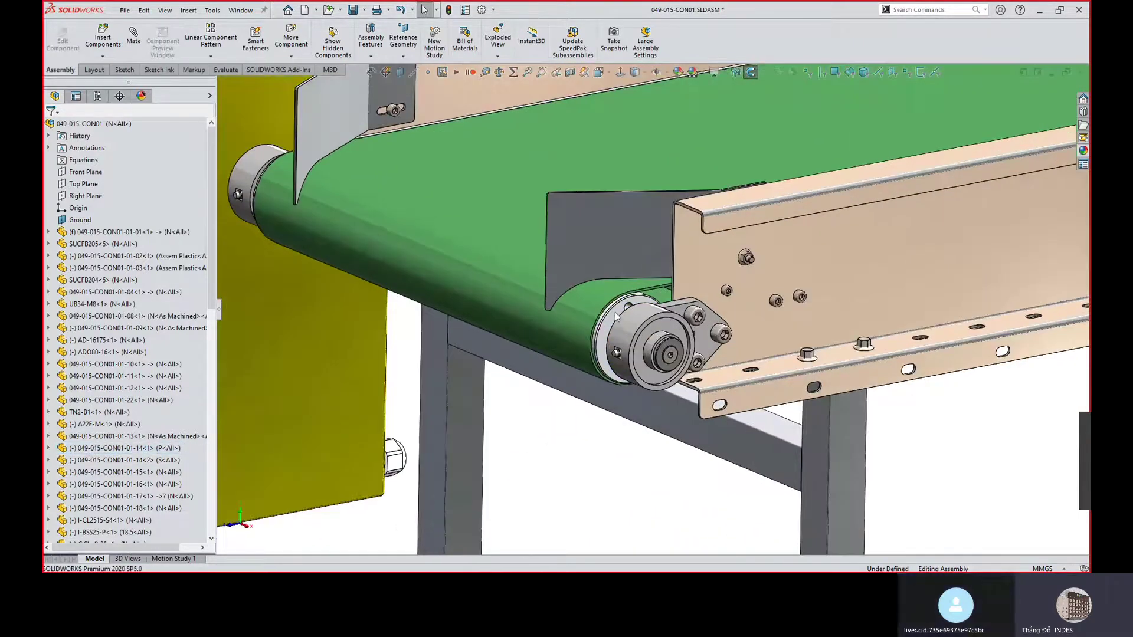
pyautogui.click(615, 313)
pyautogui.scroll(3, 530, 429)
pyautogui.scroll(3, 529, 430)
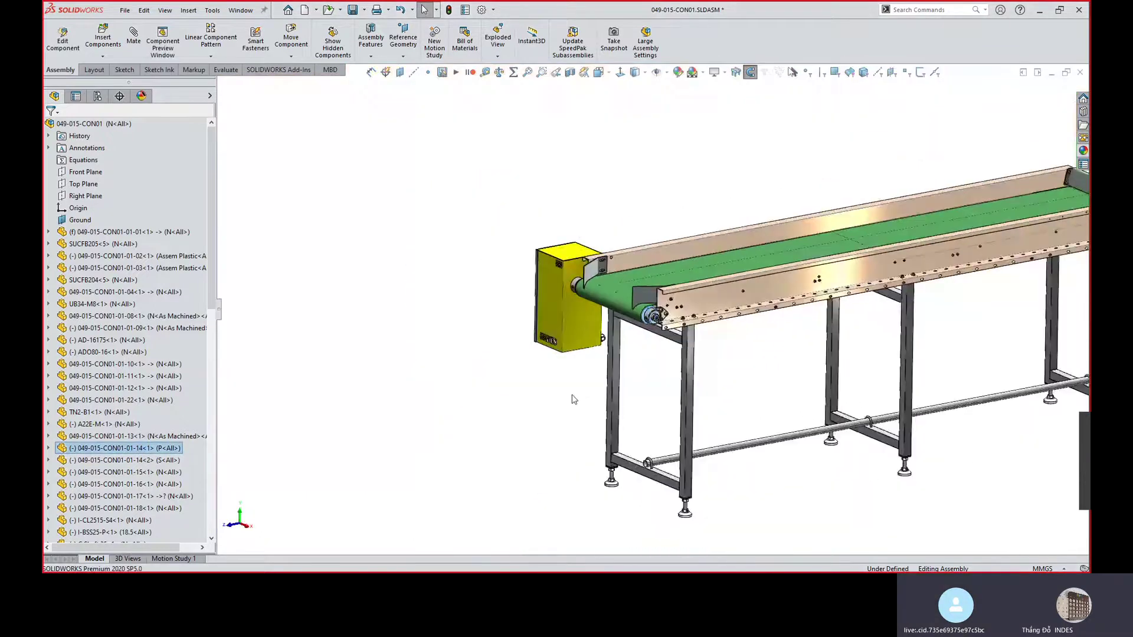
pyautogui.scroll(2, 867, 306)
pyautogui.scroll(-2, 908, 284)
pyautogui.scroll(-5, 387, 337)
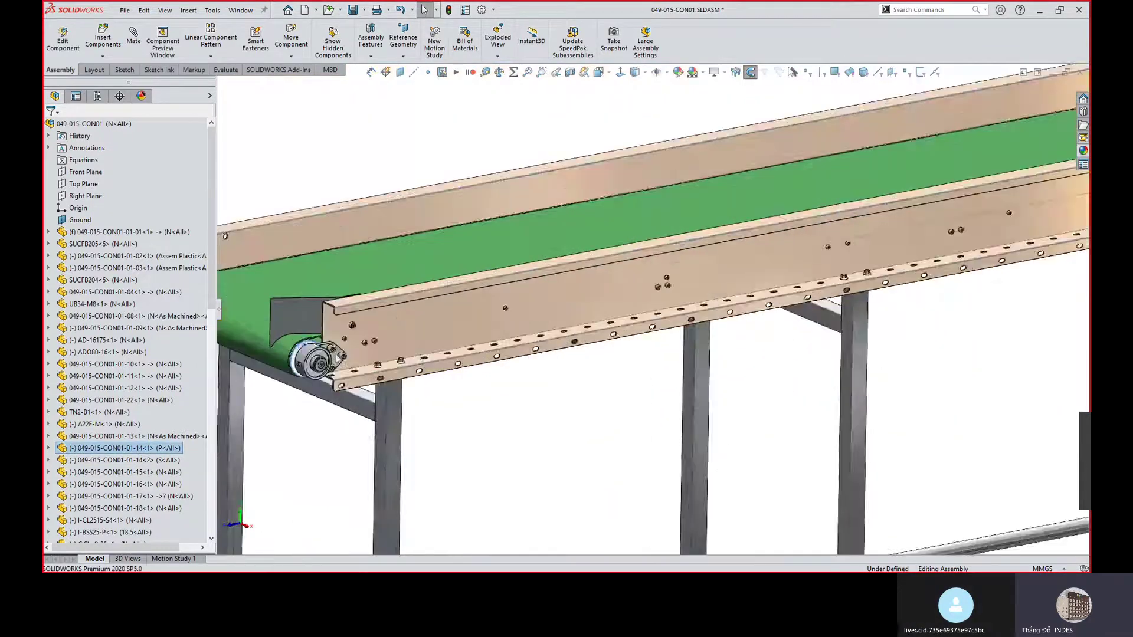
pyautogui.scroll(-2, 419, 313)
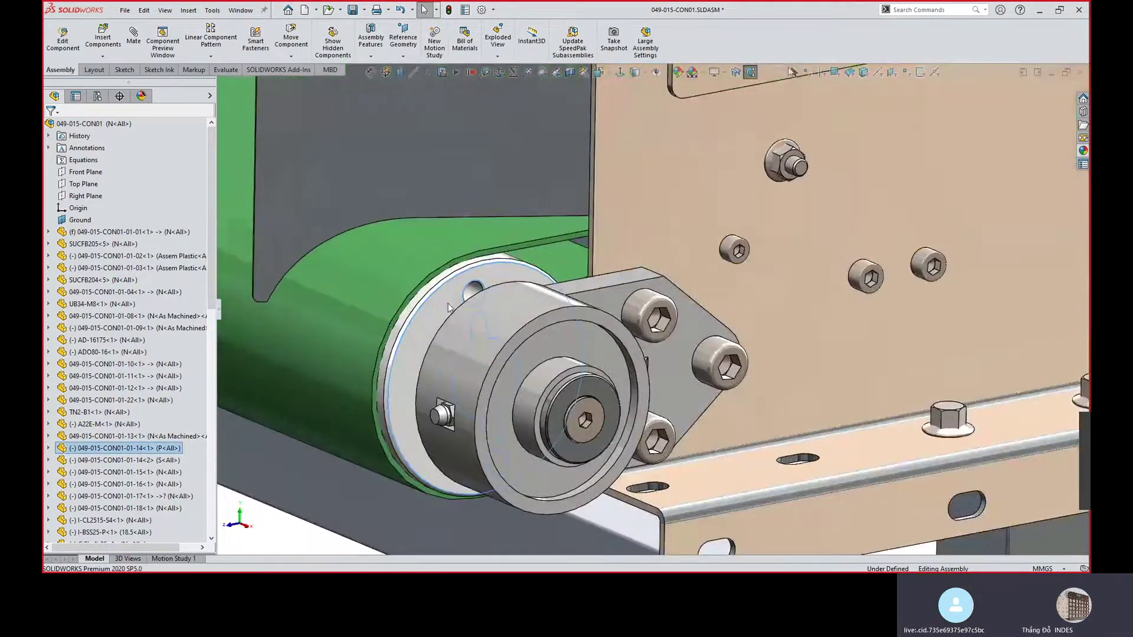
pyautogui.scroll(5, 444, 372)
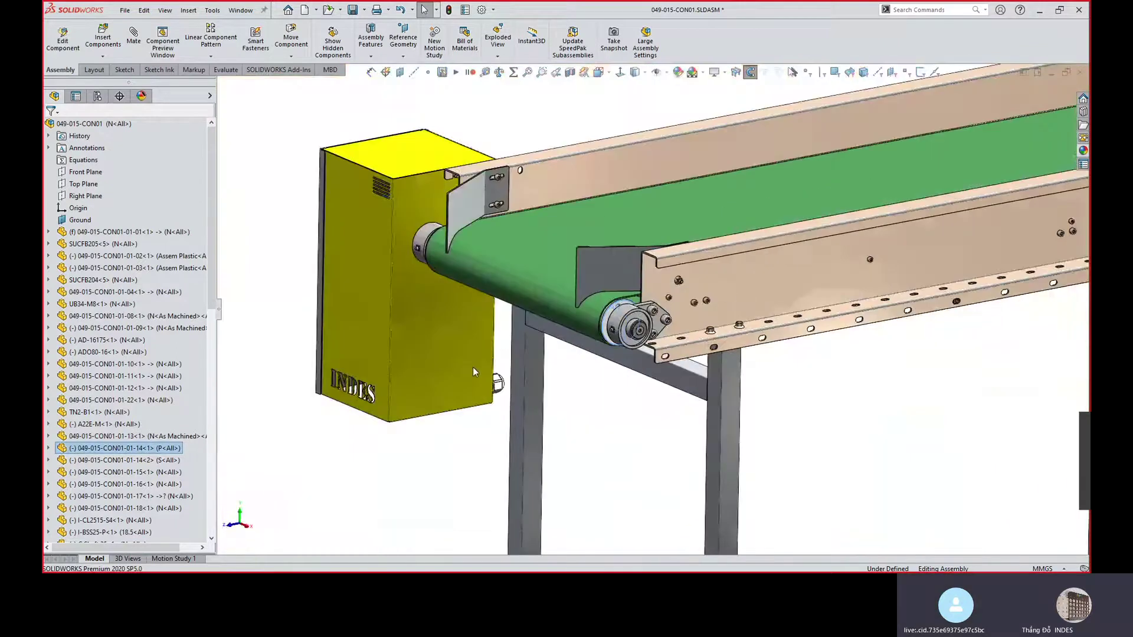
pyautogui.scroll(6, 473, 372)
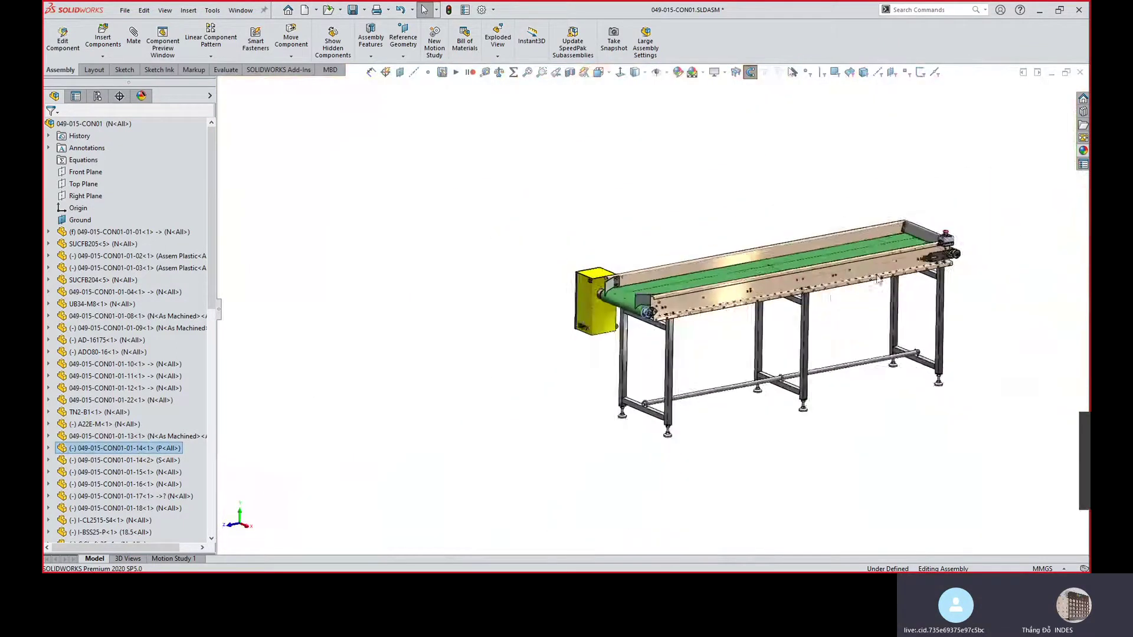
# Inspect the belt tensioning bracket, adjusting bolt and roller bearing at the conveyor's emergency-stop end from several angles.
pyautogui.scroll(-2, 878, 279)
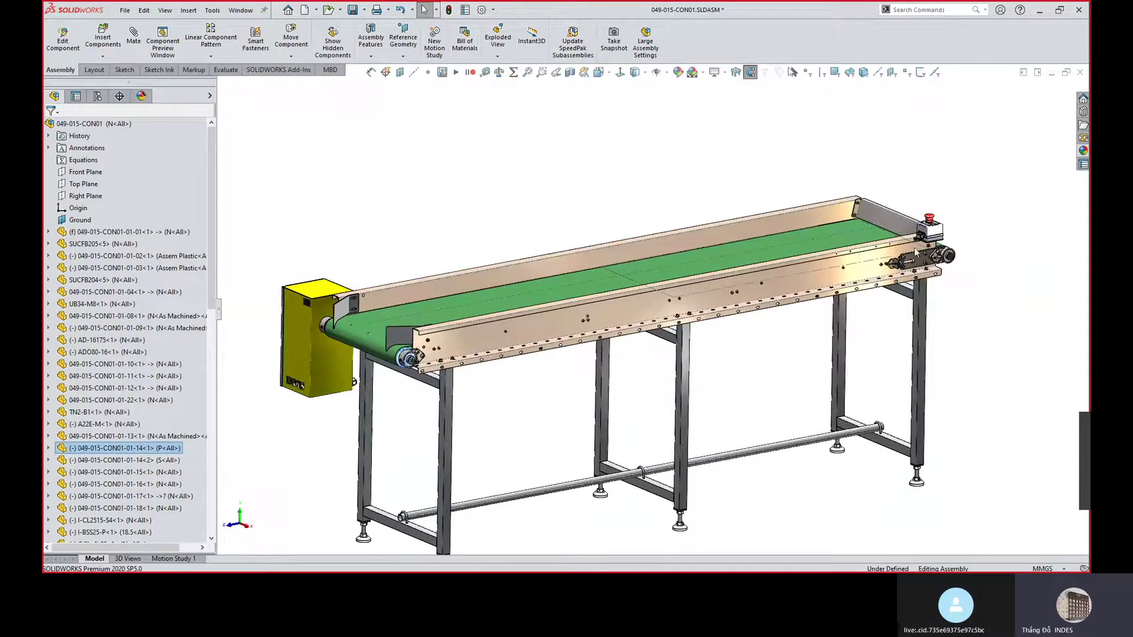
pyautogui.scroll(-10, 952, 260)
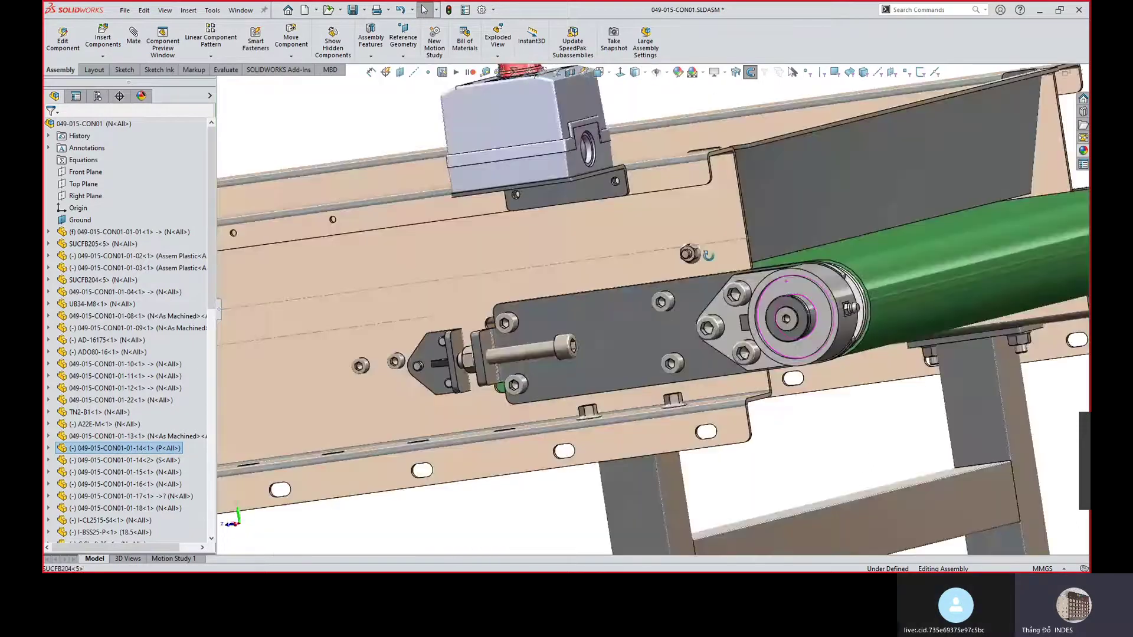
pyautogui.moveTo(708, 255); pyautogui.dragTo(813, 396, button='middle')
pyautogui.scroll(6, 777, 298)
pyautogui.moveTo(550, 398); pyautogui.dragTo(696, 360, button='middle')
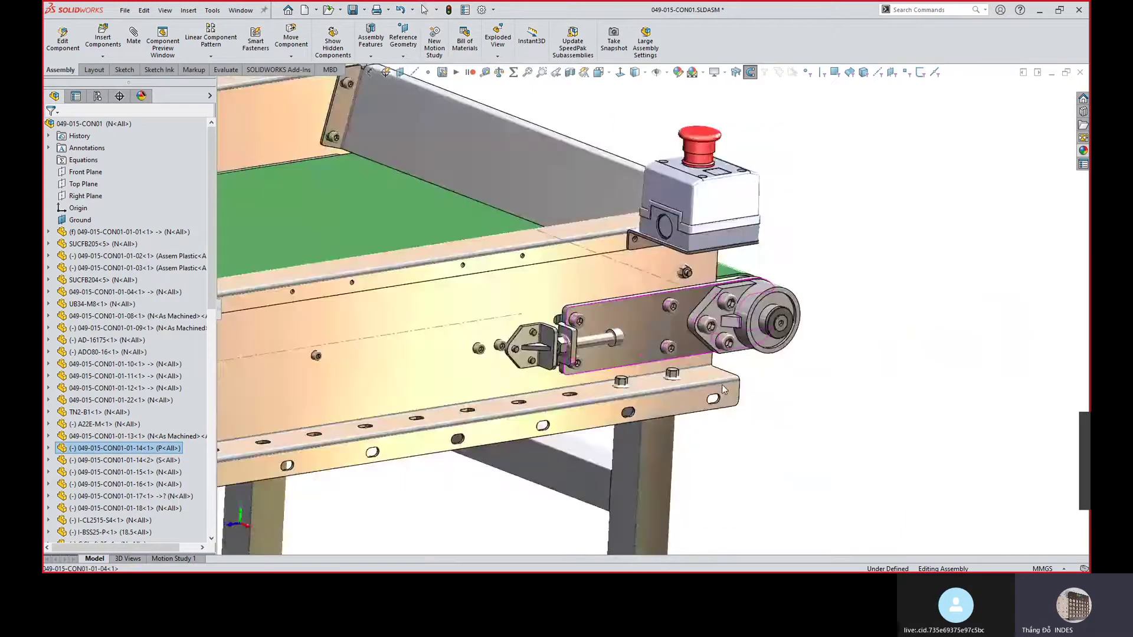
pyautogui.click(462, 327)
pyautogui.click(498, 299)
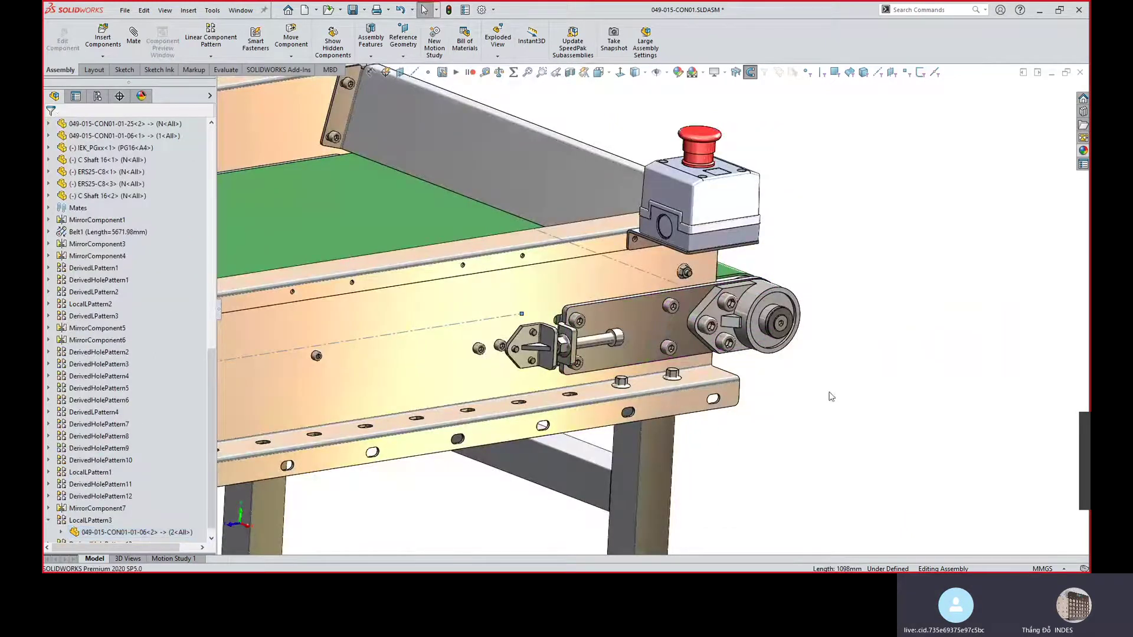
pyautogui.scroll(1, 641, 392)
pyautogui.scroll(3, 636, 392)
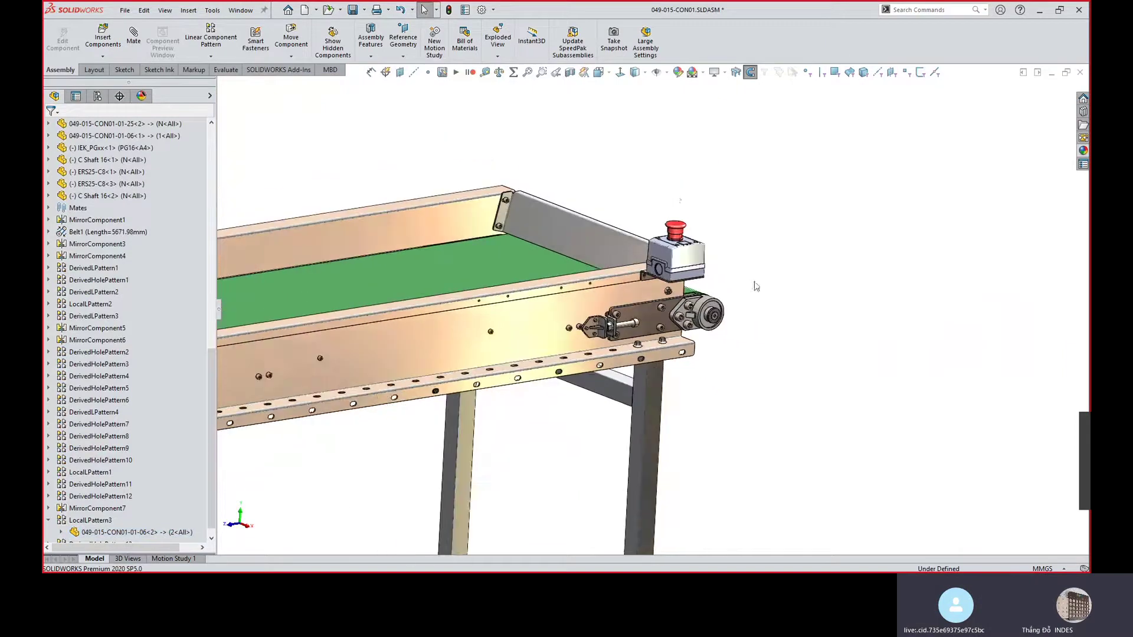
pyautogui.scroll(-3, 683, 304)
pyautogui.moveTo(683, 304); pyautogui.dragTo(490, 336, button='middle')
pyautogui.scroll(4, 606, 354)
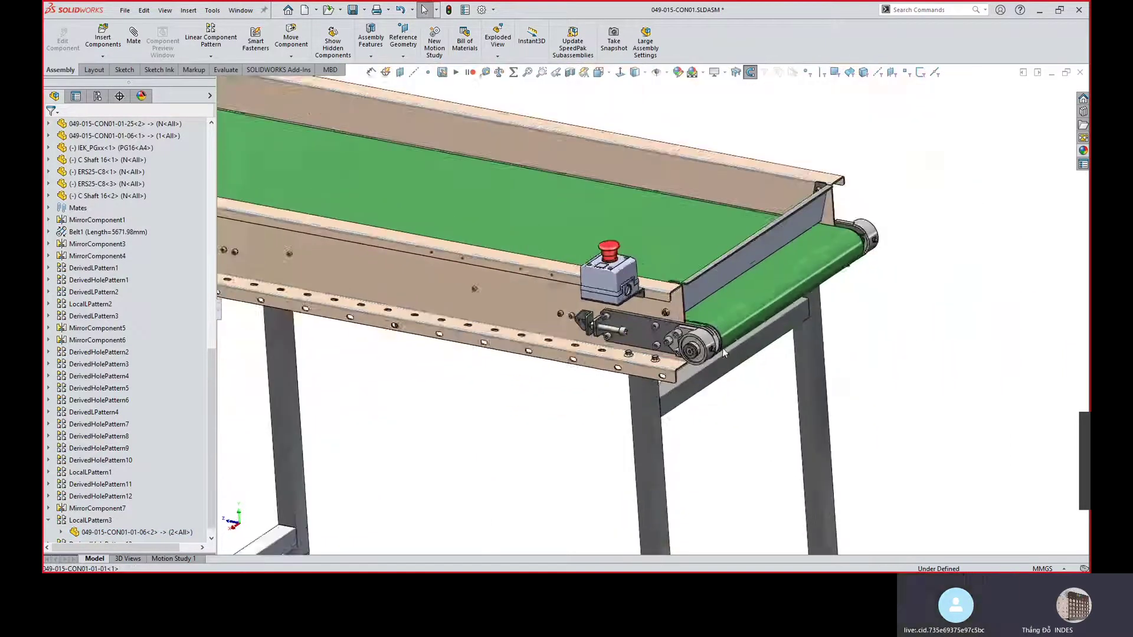
pyautogui.moveTo(832, 234); pyautogui.dragTo(781, 254, button='middle')
pyautogui.scroll(-6, 587, 293)
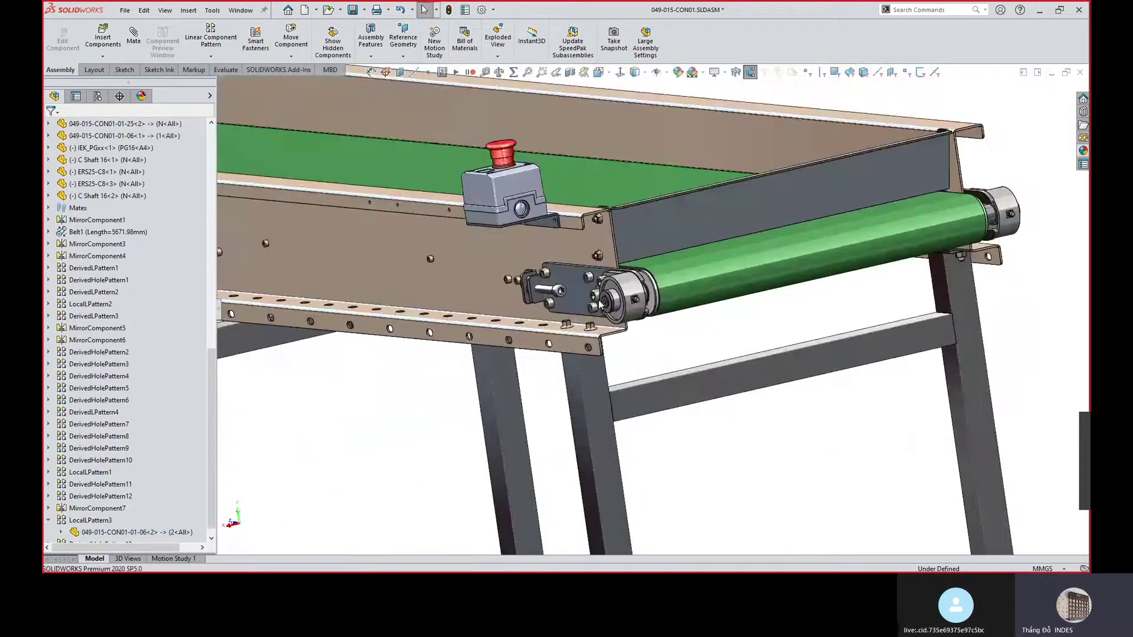
pyautogui.moveTo(599, 284); pyautogui.dragTo(728, 289, button='middle')
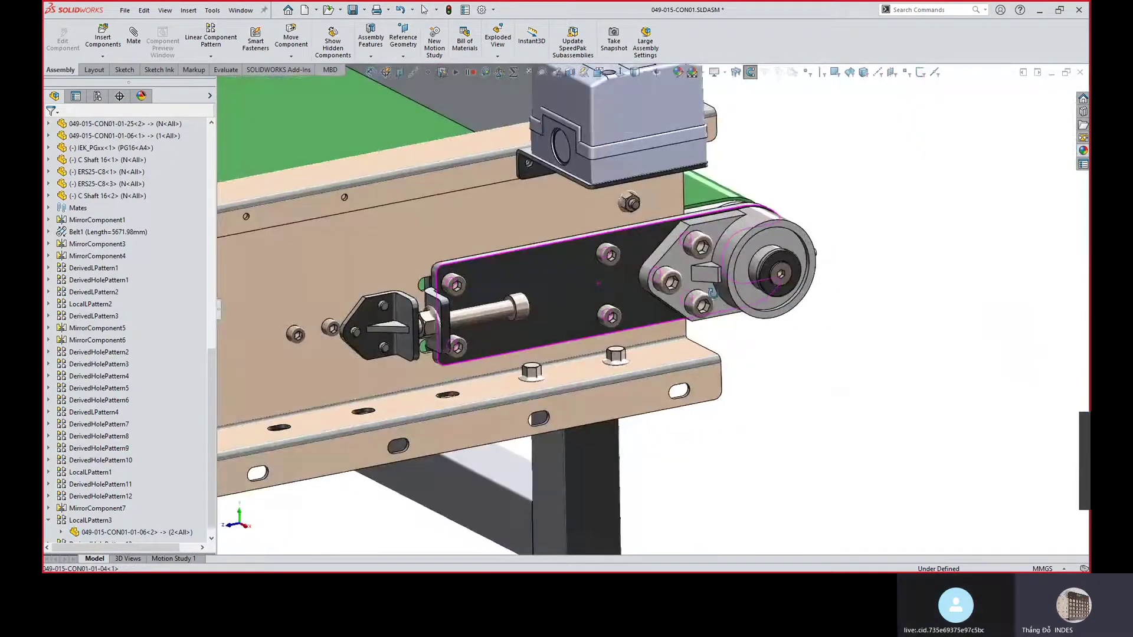
# Examine the support rollers beneath the belt and the conveyor's opposite side with the yellow cover box.
pyautogui.scroll(5, 628, 310)
pyautogui.scroll(-1, 618, 308)
pyautogui.scroll(-1, 619, 311)
pyautogui.moveTo(619, 311); pyautogui.dragTo(725, 230, button='middle')
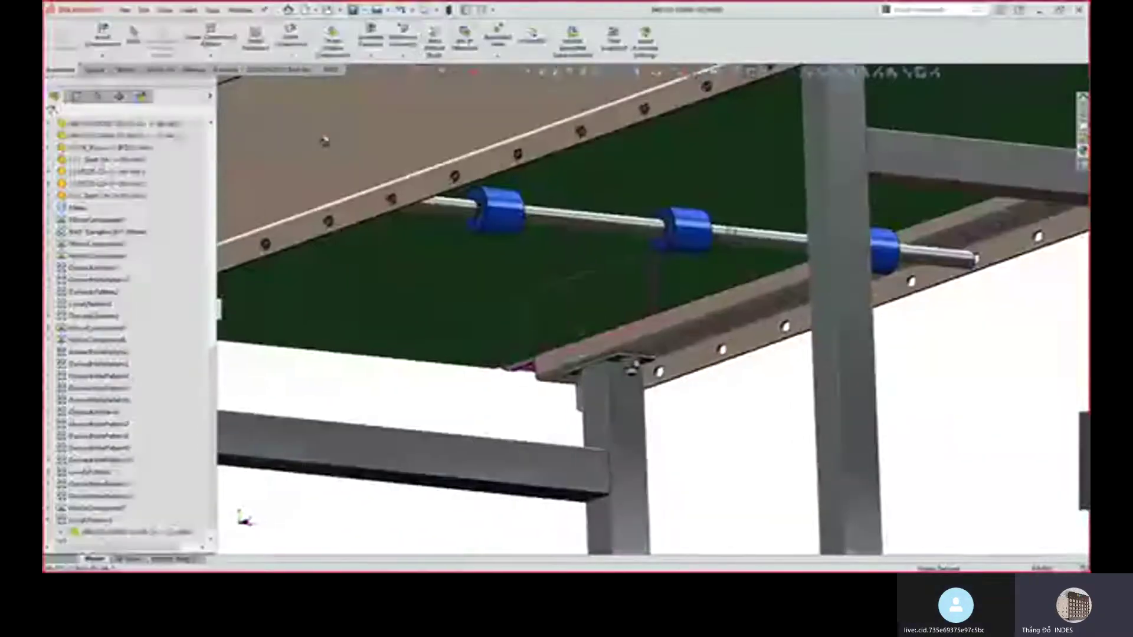
pyautogui.scroll(7, 644, 304)
pyautogui.scroll(-4, 643, 302)
pyautogui.moveTo(643, 302); pyautogui.dragTo(656, 349, button='middle')
pyautogui.scroll(3, 664, 304)
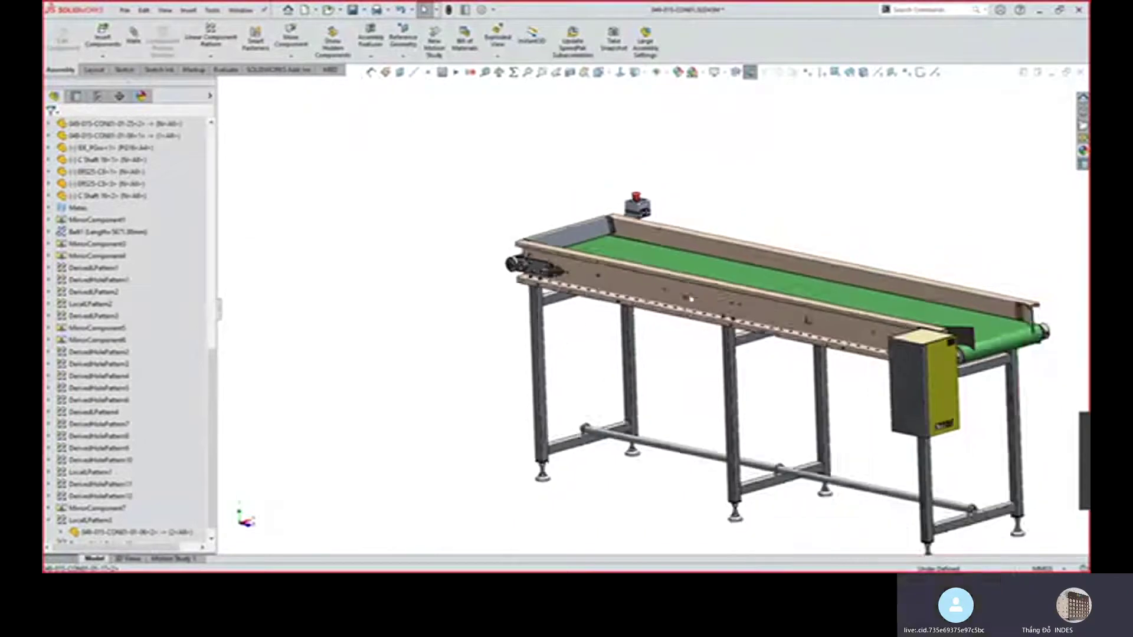
pyautogui.scroll(-1, 803, 298)
pyautogui.moveTo(715, 303); pyautogui.dragTo(725, 300, button='middle')
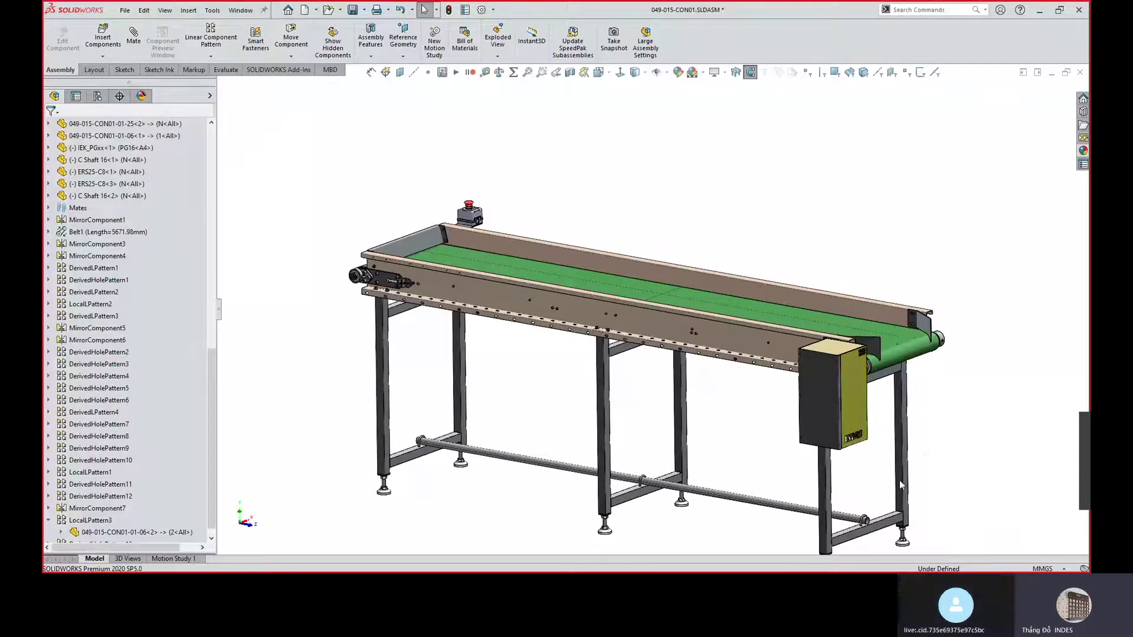
# Close the conveyor assembly without saving the modified documents and create a new part from the Part IMV template.
pyautogui.press('z')
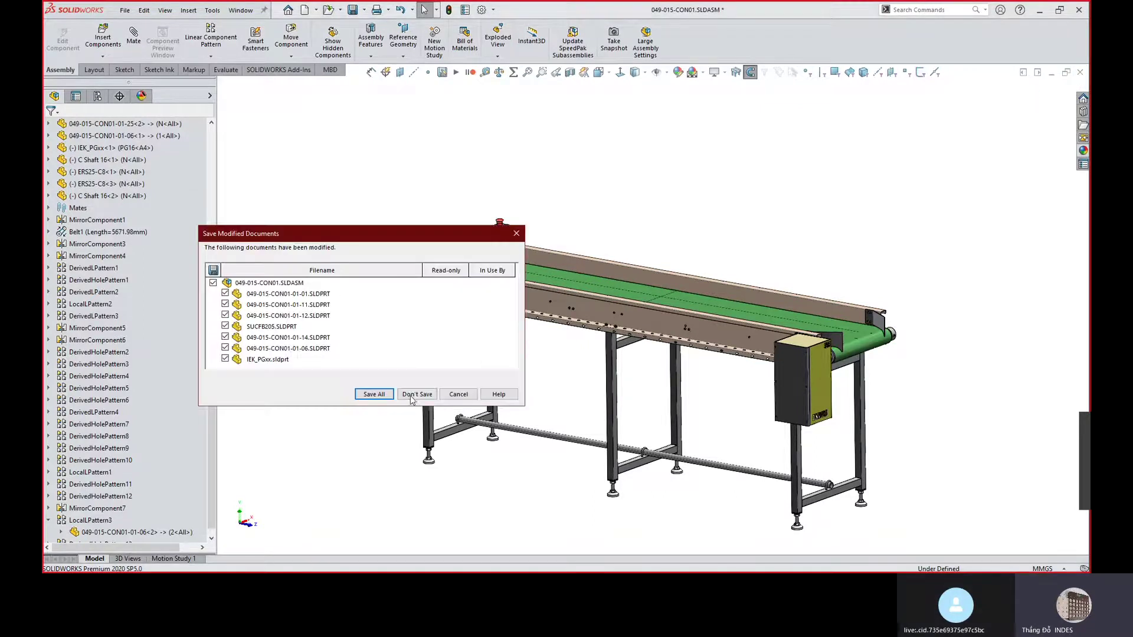
pyautogui.click(417, 394)
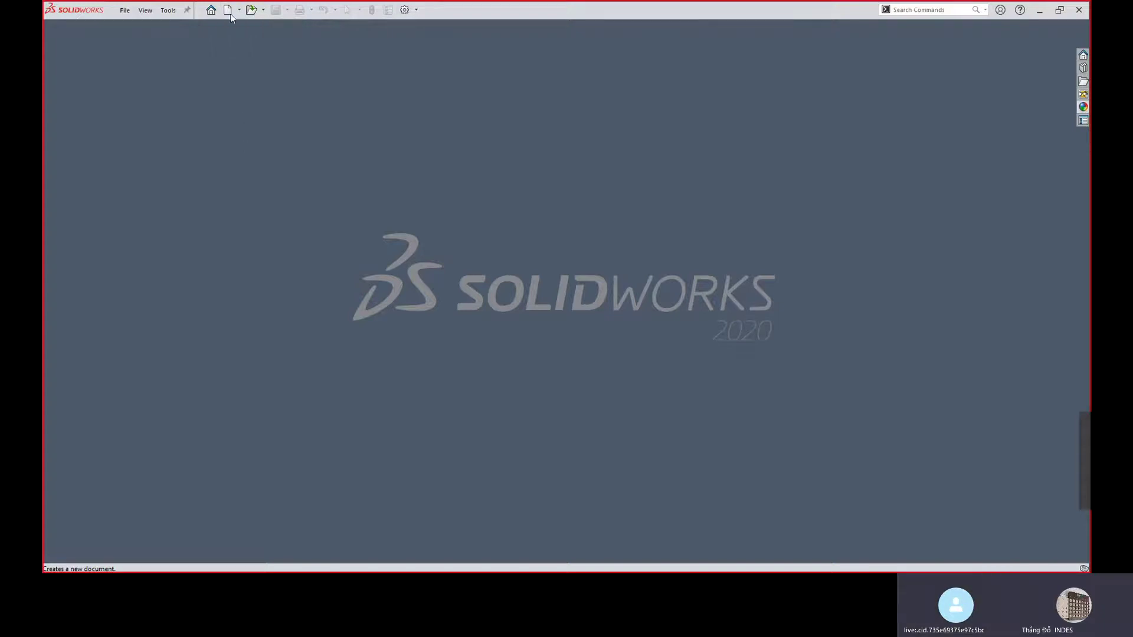
pyautogui.click(228, 10)
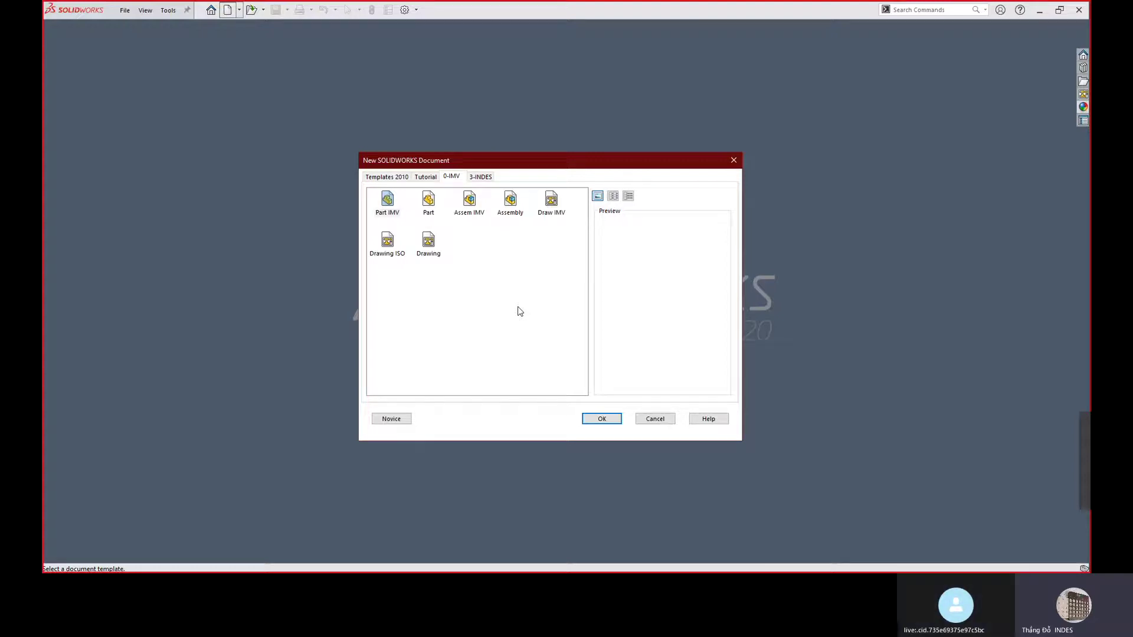
pyautogui.click(391, 215)
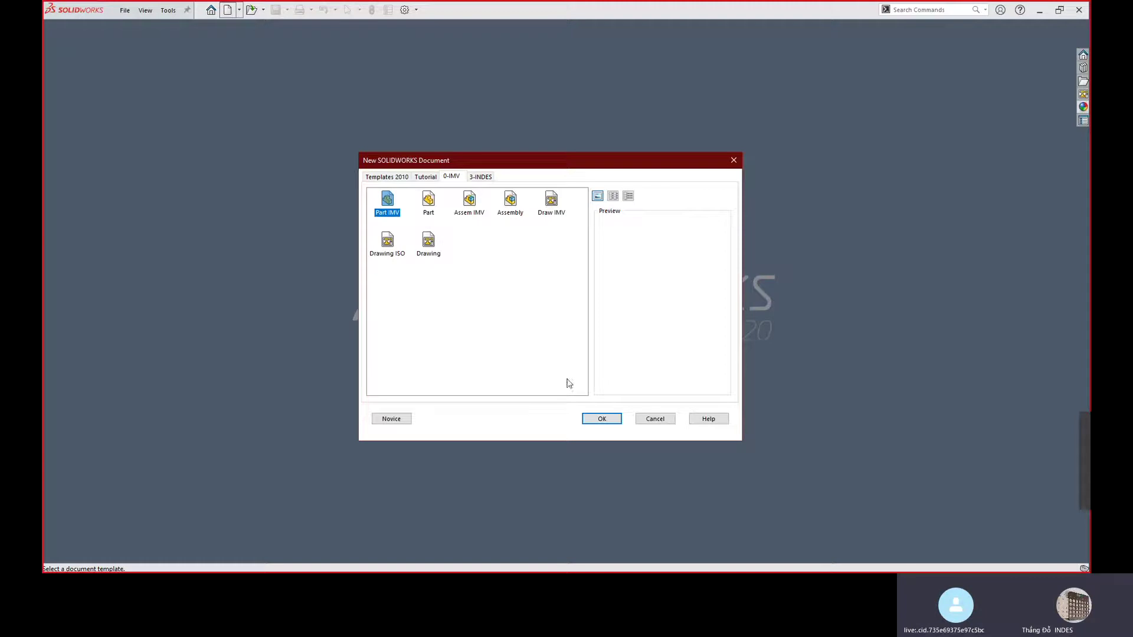
pyautogui.click(596, 419)
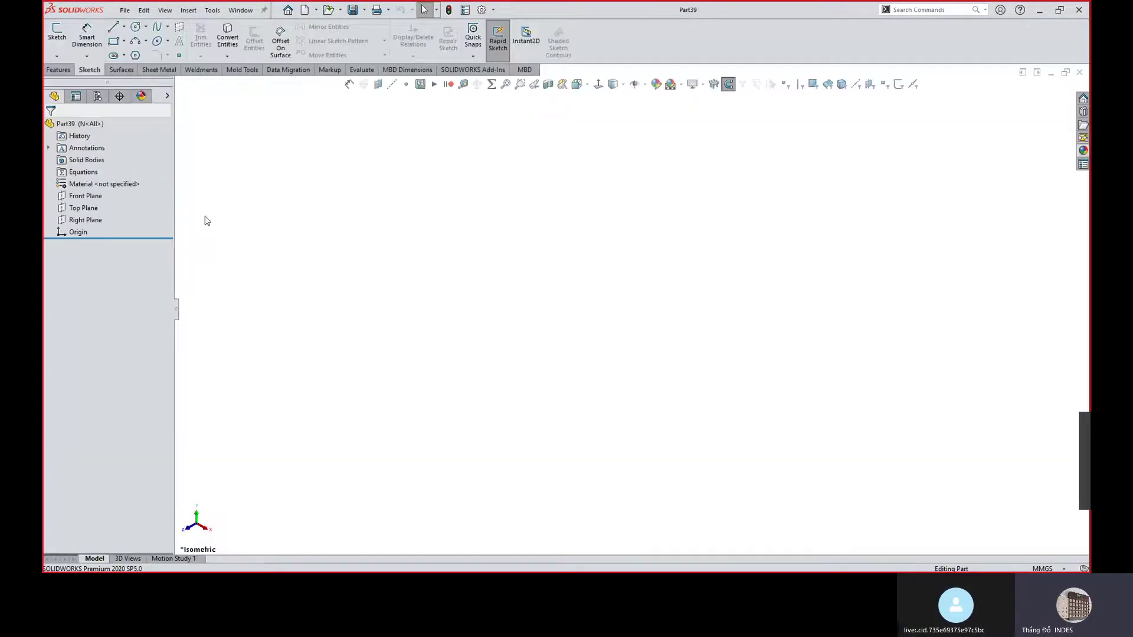
# Sketch a wide center rectangle on the Top Plane, centred on the origin.
pyautogui.click(88, 209)
pyautogui.click(99, 193)
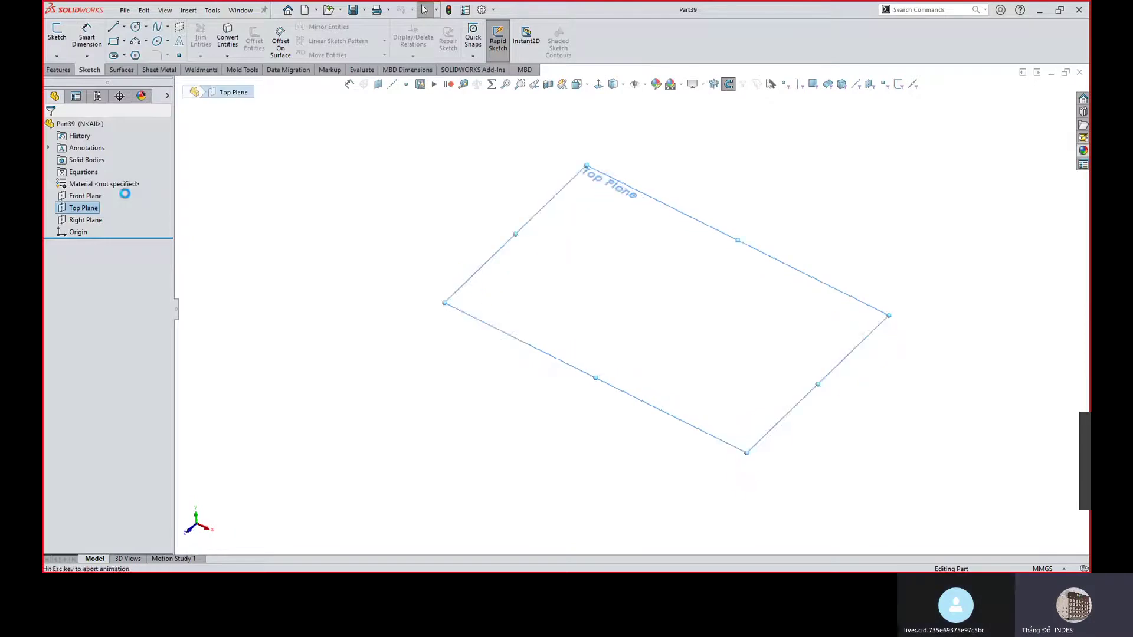
pyautogui.press('s')
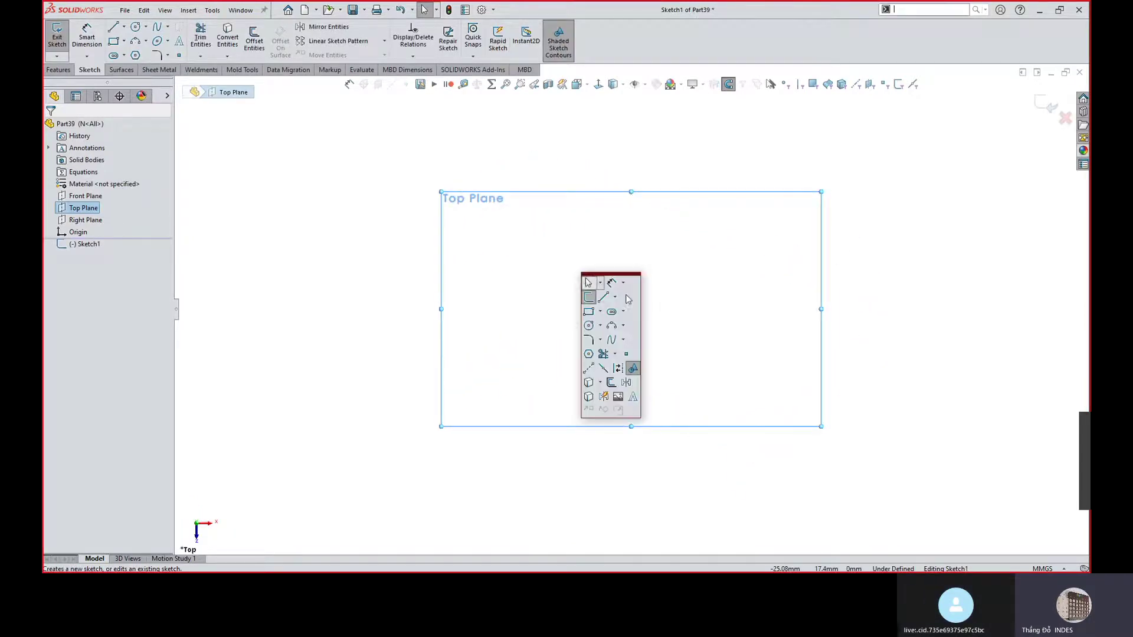
pyautogui.click(603, 314)
pyautogui.click(600, 337)
pyautogui.click(631, 308)
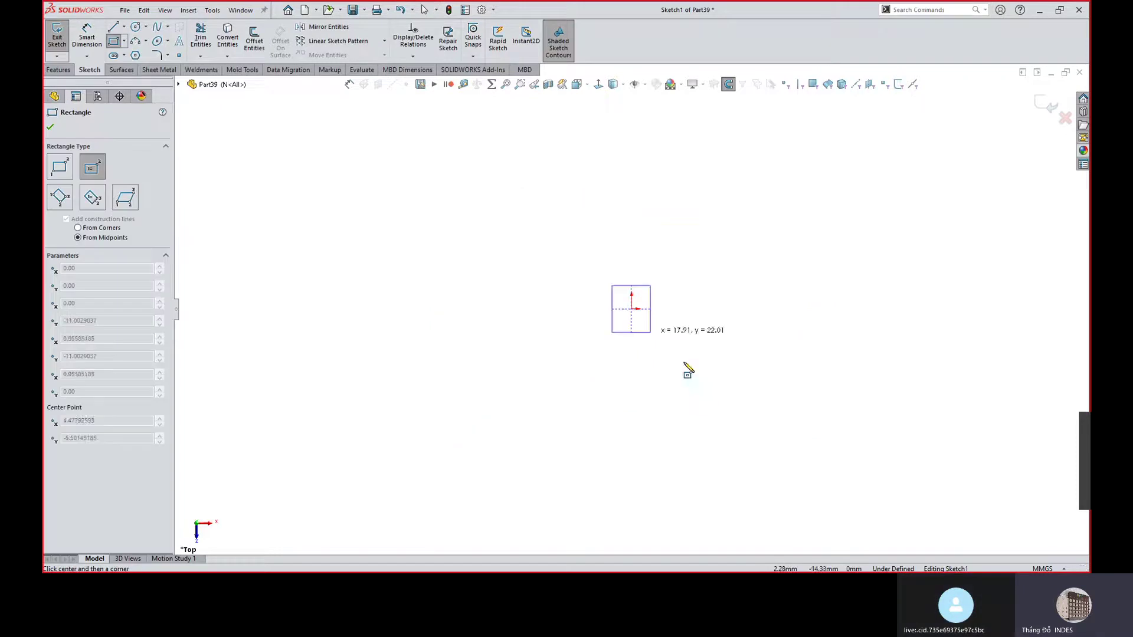
pyautogui.click(1012, 406)
pyautogui.press('Escape')
# Dimension the distance between the center rectangle's two long edges as 400 mm.
pyautogui.press('s')
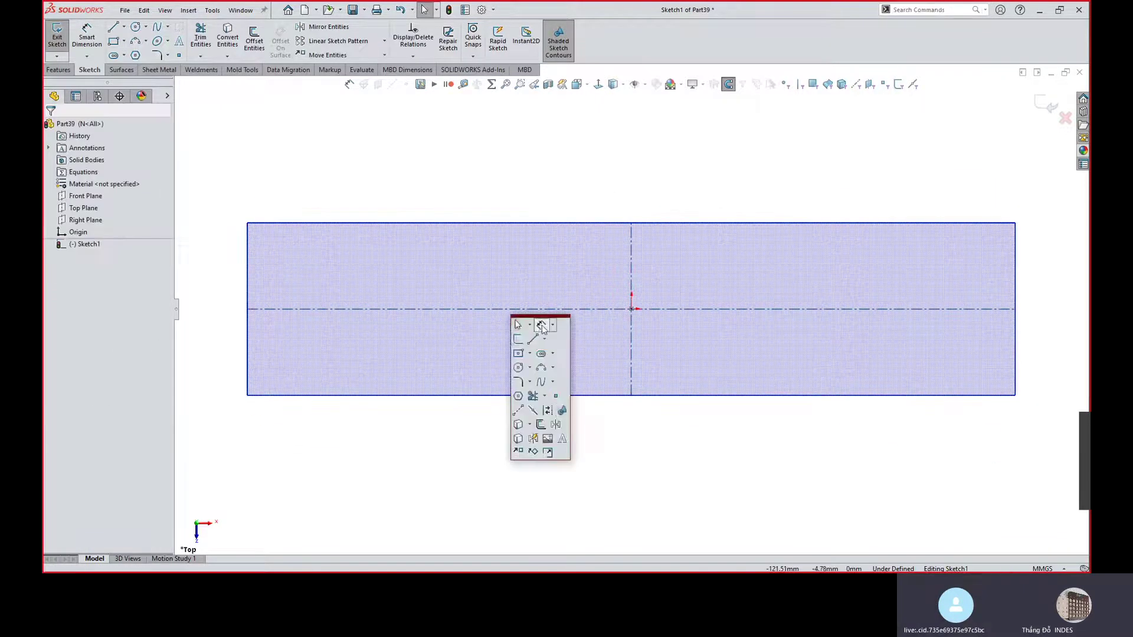
pyautogui.click(516, 319)
pyautogui.click(466, 224)
pyautogui.click(468, 395)
pyautogui.click(232, 311)
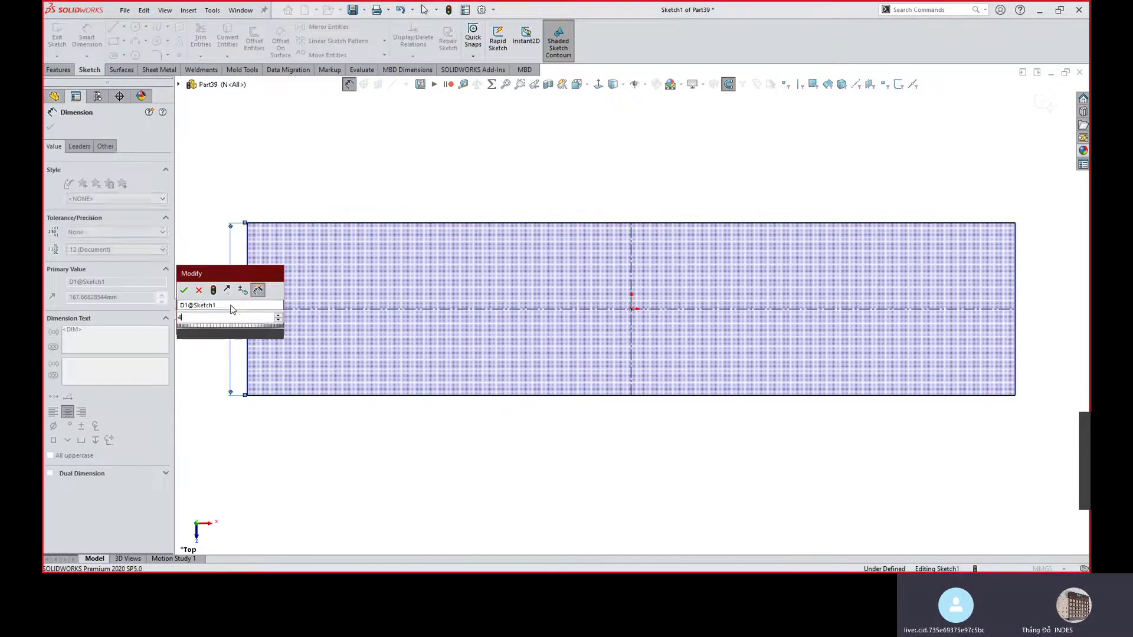
pyautogui.write('400')
pyautogui.press('Return')
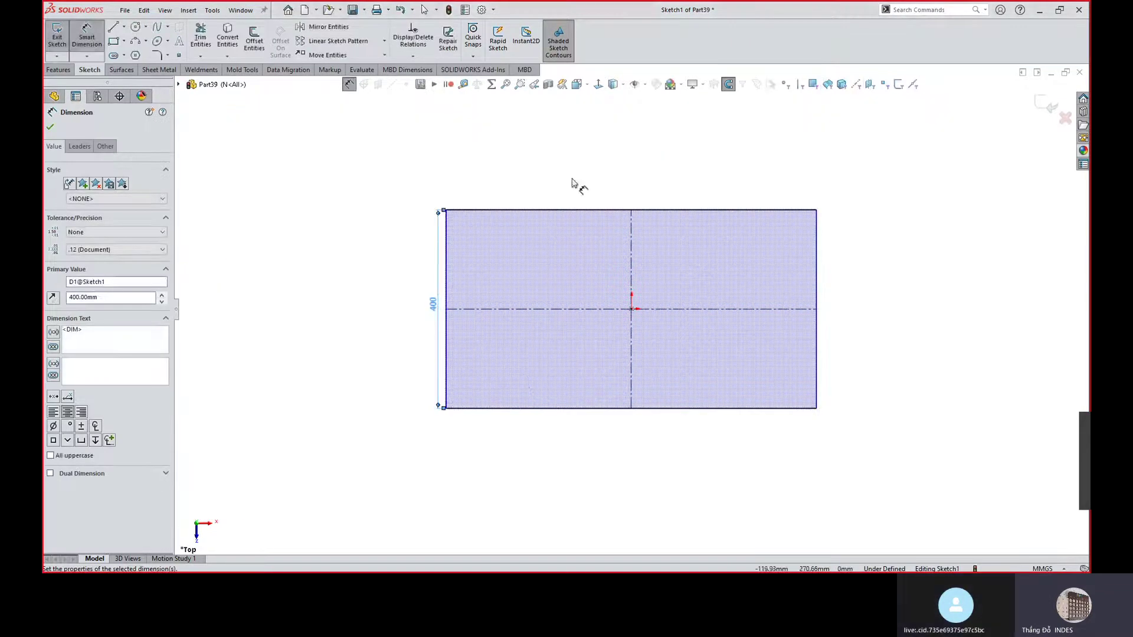
# Dimension the rectangle's upper edge with a width of 500 mm.
pyautogui.click(575, 213)
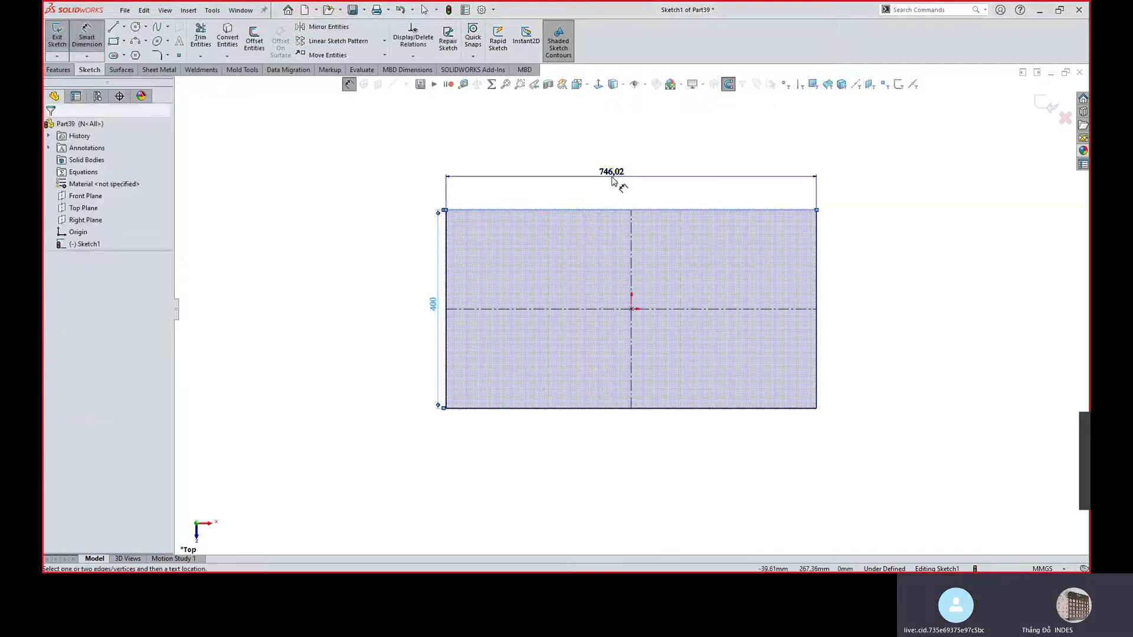
pyautogui.click(613, 180)
pyautogui.write('500')
pyautogui.press('Return')
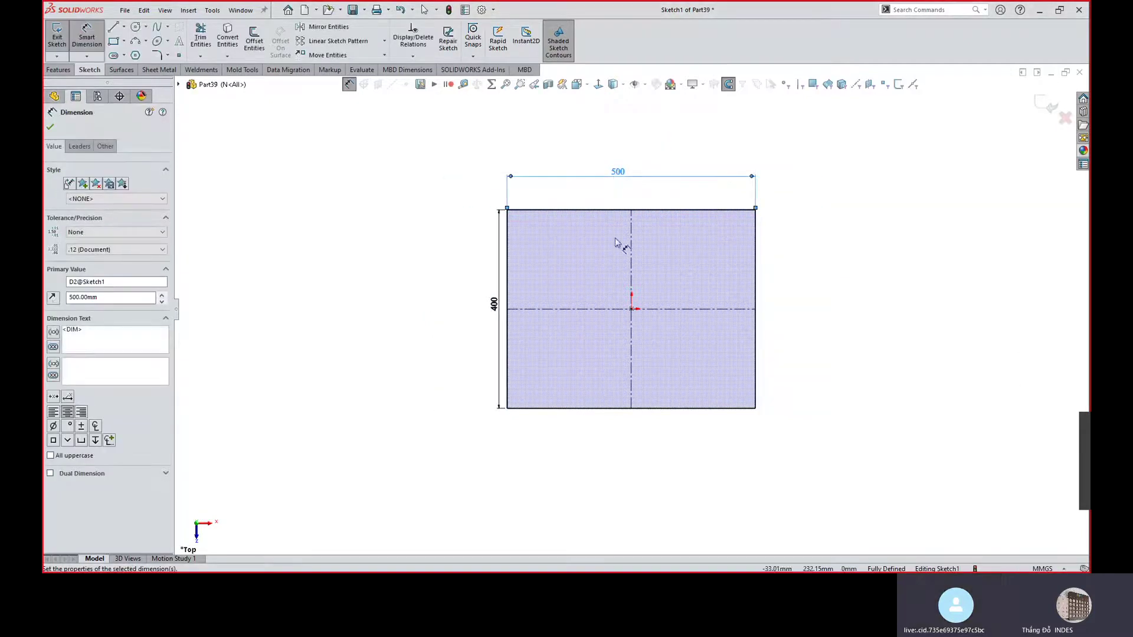
# Set the rectangle's width to 5000 mm and move both dimensions slightly farther from its edges.
pyautogui.doubleClick(617, 173)
pyautogui.write('5000')
pyautogui.press('Return')
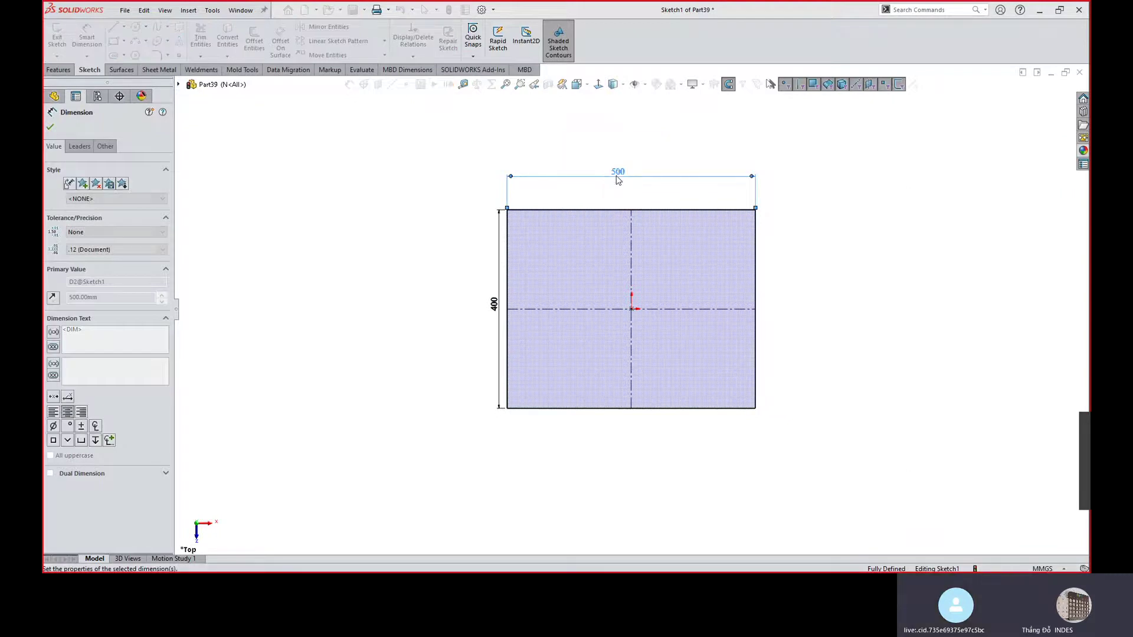
pyautogui.moveTo(336, 307); pyautogui.dragTo(304, 307)
pyautogui.moveTo(608, 271); pyautogui.dragTo(608, 255)
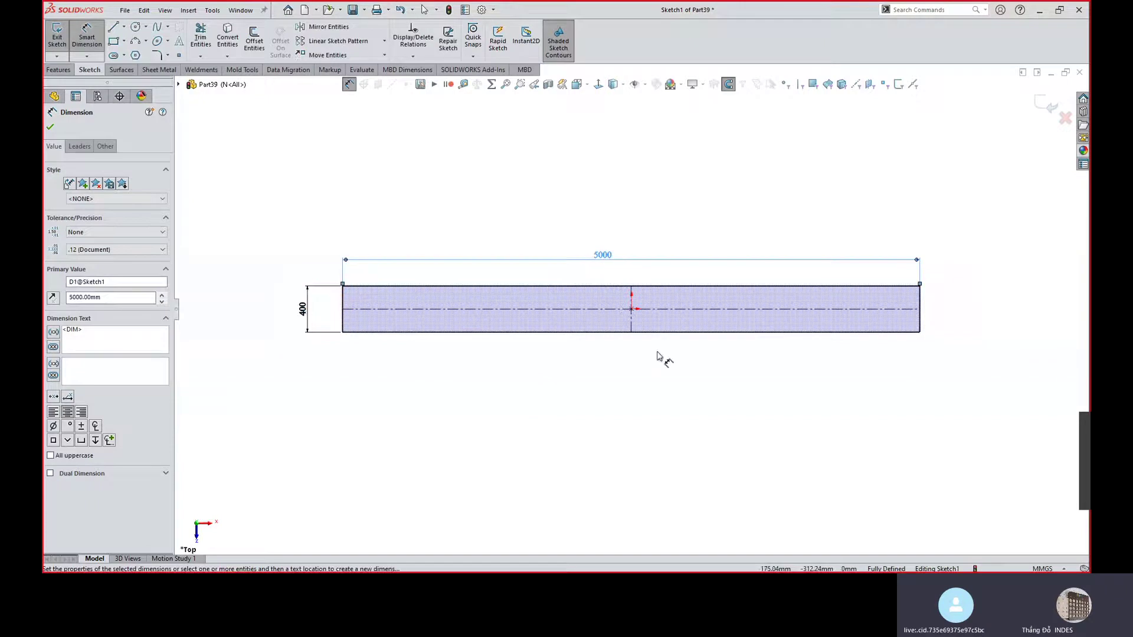
pyautogui.click(842, 374)
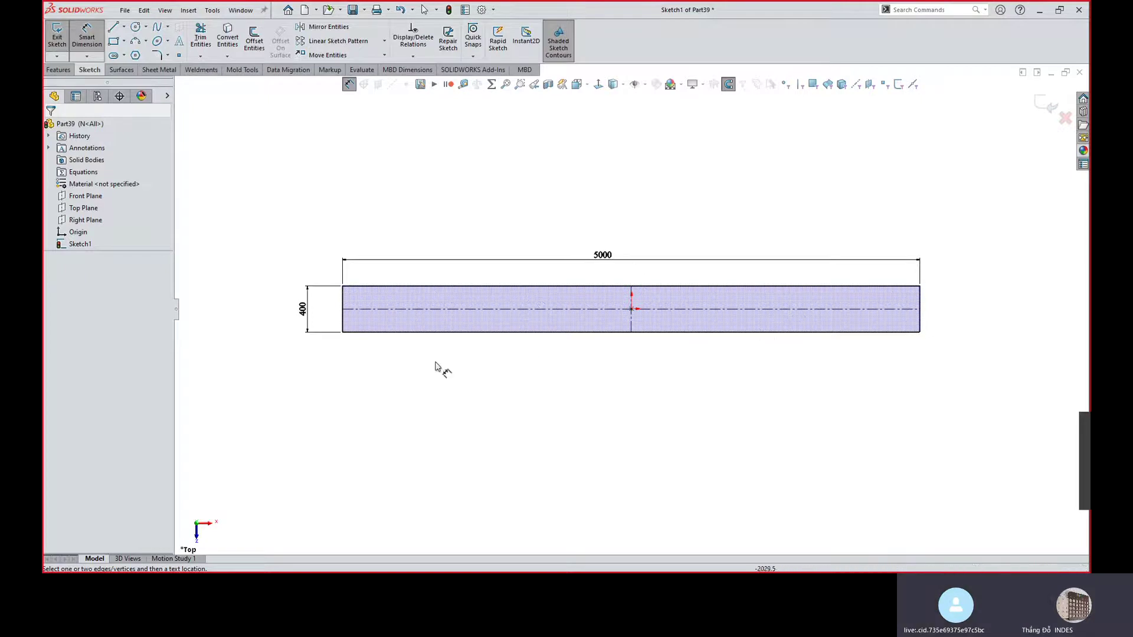
# Set the rectangle's width to 3000 mm and exit the sketch.
pyautogui.doubleClick(608, 255)
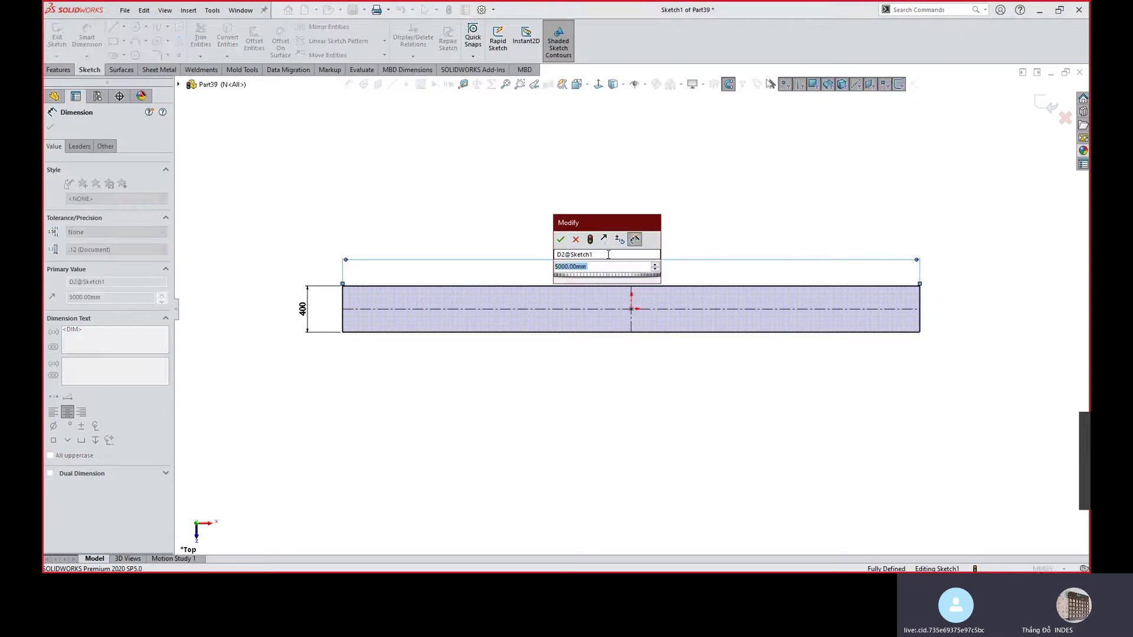
pyautogui.write('3000')
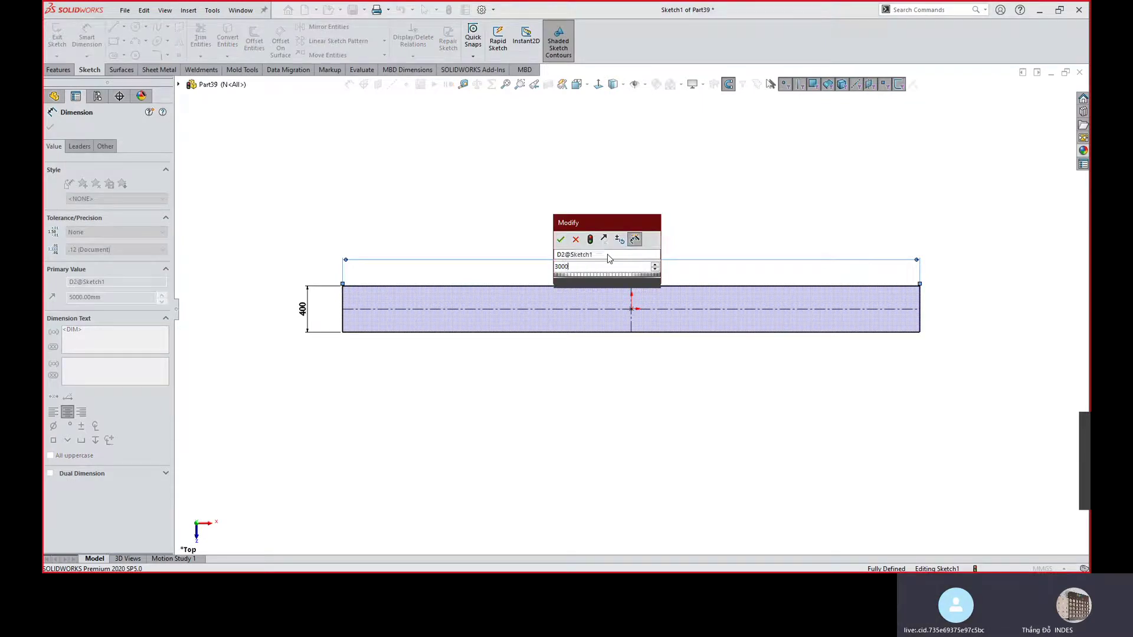
pyautogui.press('Return')
pyautogui.press('Escape')
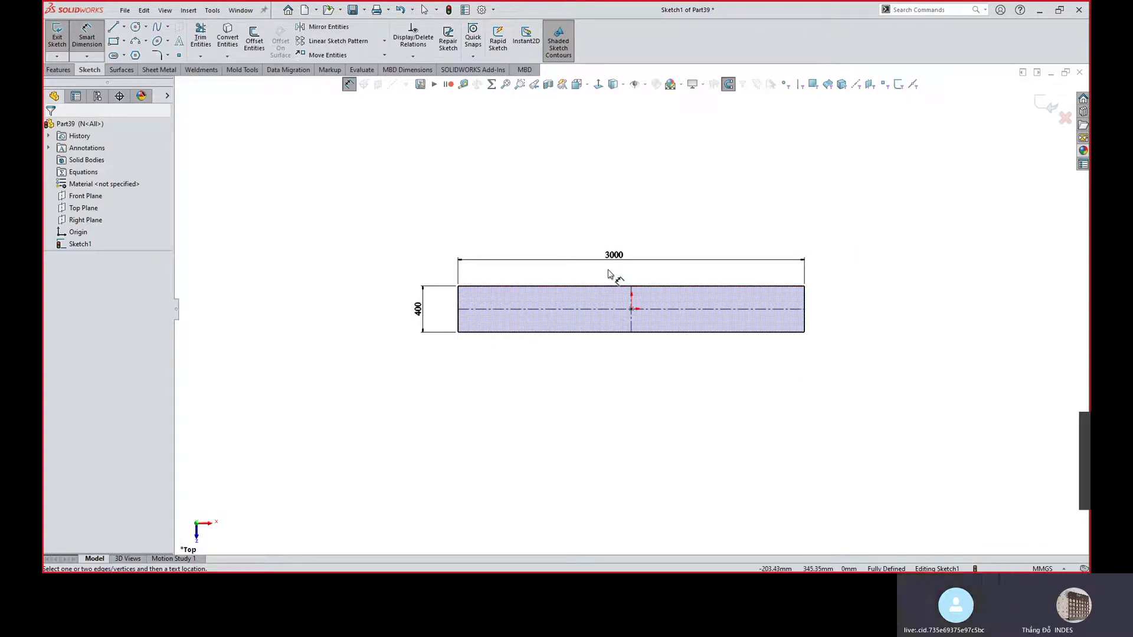
pyautogui.click(1048, 107)
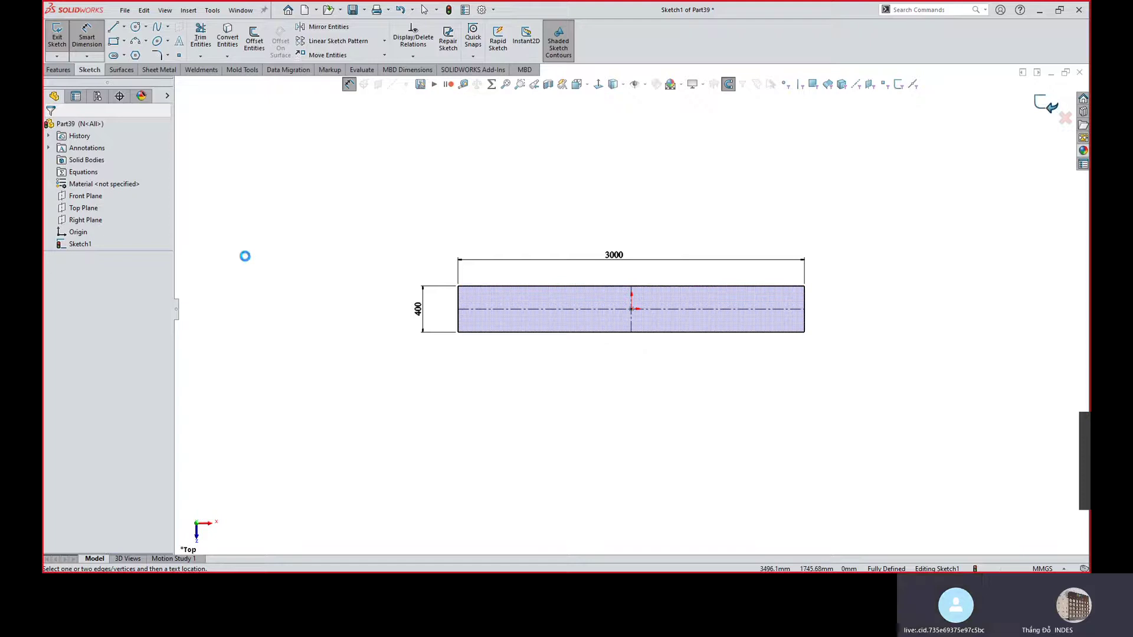
# Rename the finished rectangle sketch as Layout size.
pyautogui.click(83, 244)
pyautogui.write('Layout Siz')
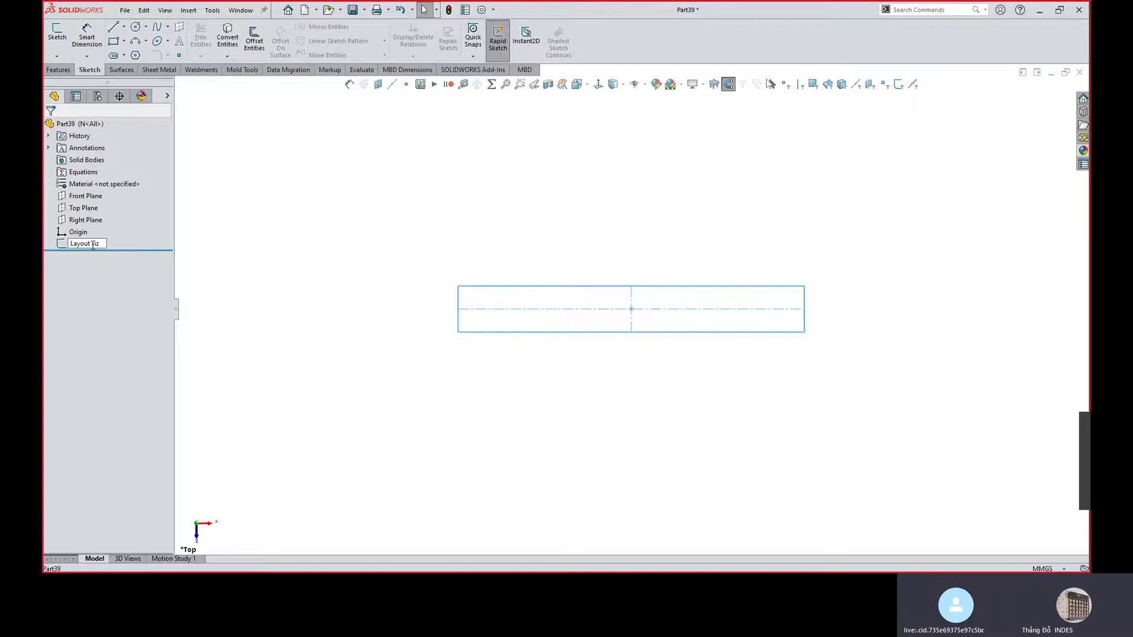
pyautogui.write('e')
pyautogui.press('Return')
pyautogui.click(470, 202)
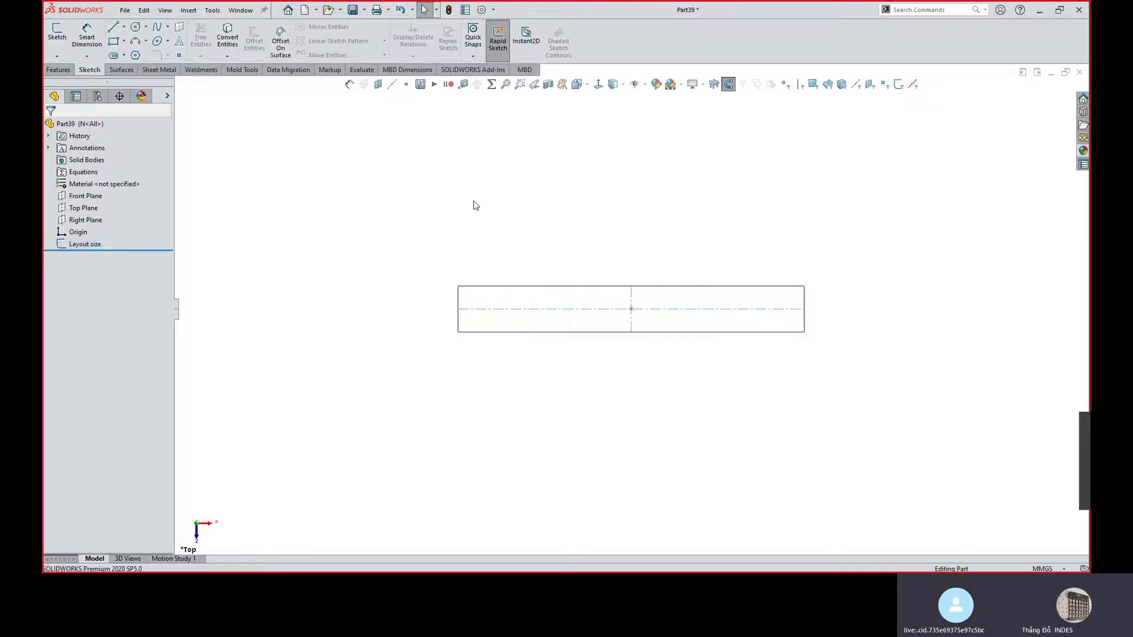
# Start a new sketch on the Top Plane over the layout rectangle.
pyautogui.scroll(-1, 761, 318)
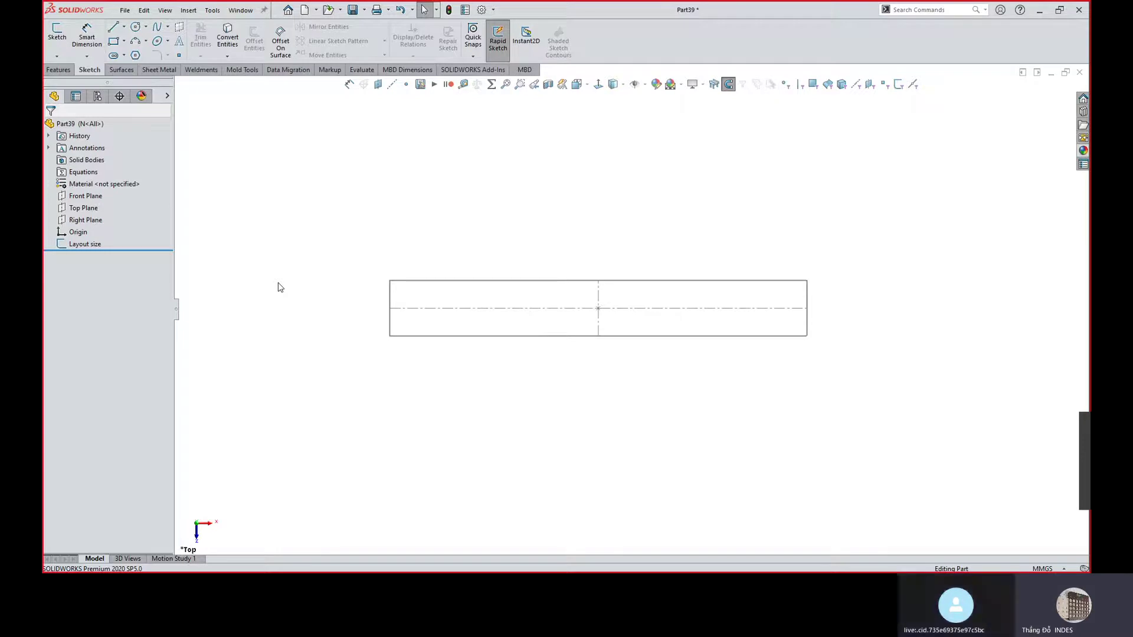
pyautogui.click(84, 208)
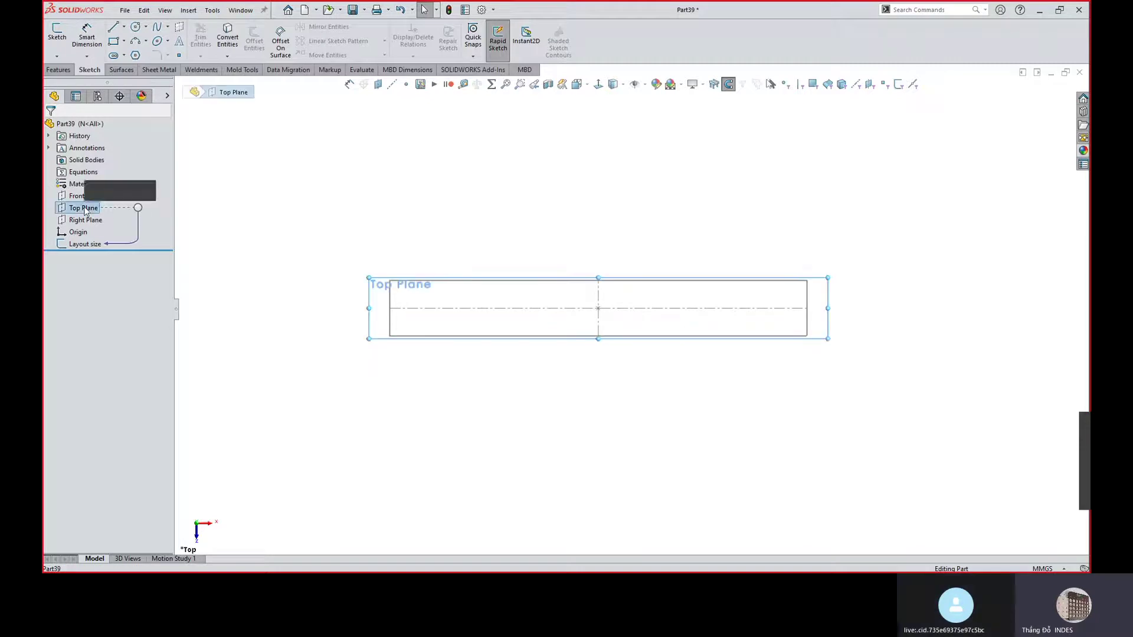
pyautogui.click(273, 204)
pyautogui.click(83, 208)
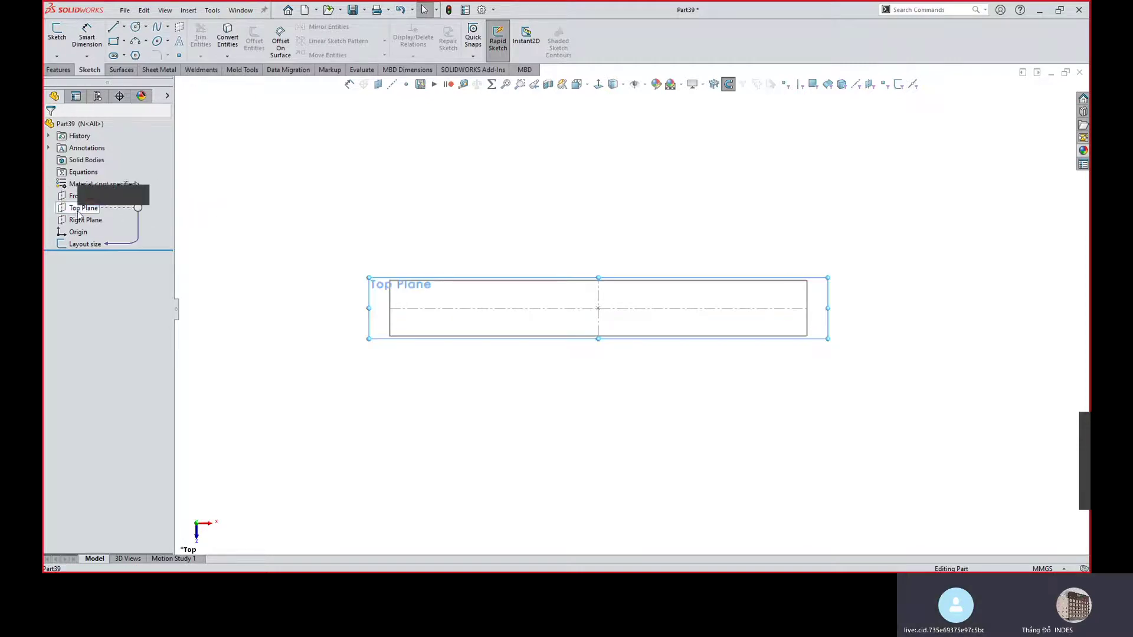
pyautogui.click(85, 193)
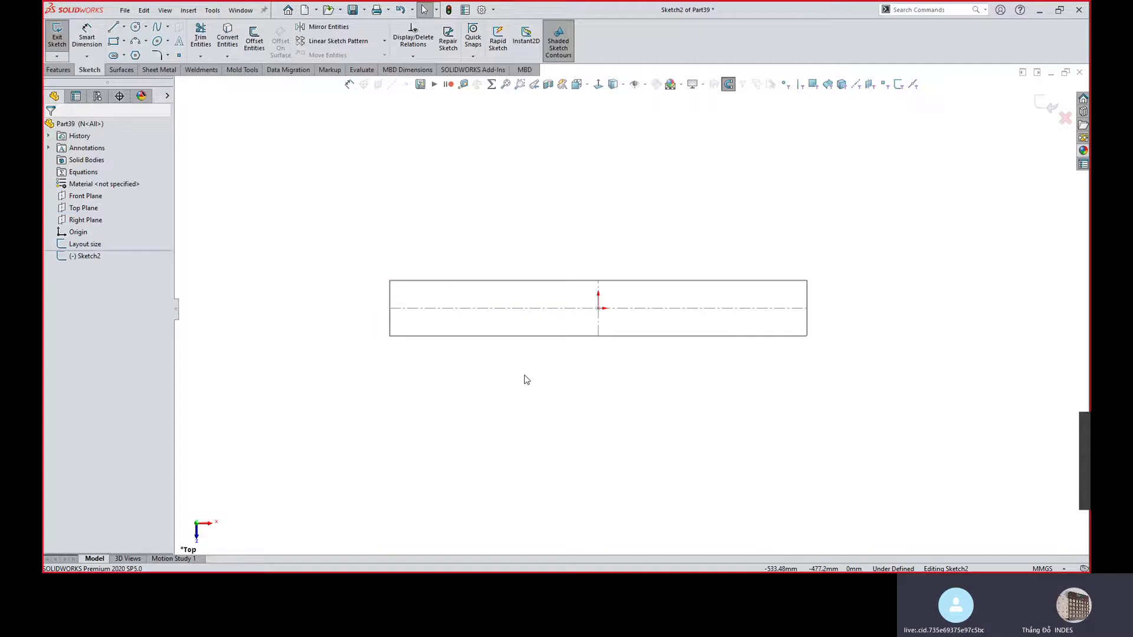
# Draw a corner rectangle about 2729 mm long between the layout's two long edges, inset from both ends, and exit the sketch.
pyautogui.press('l')
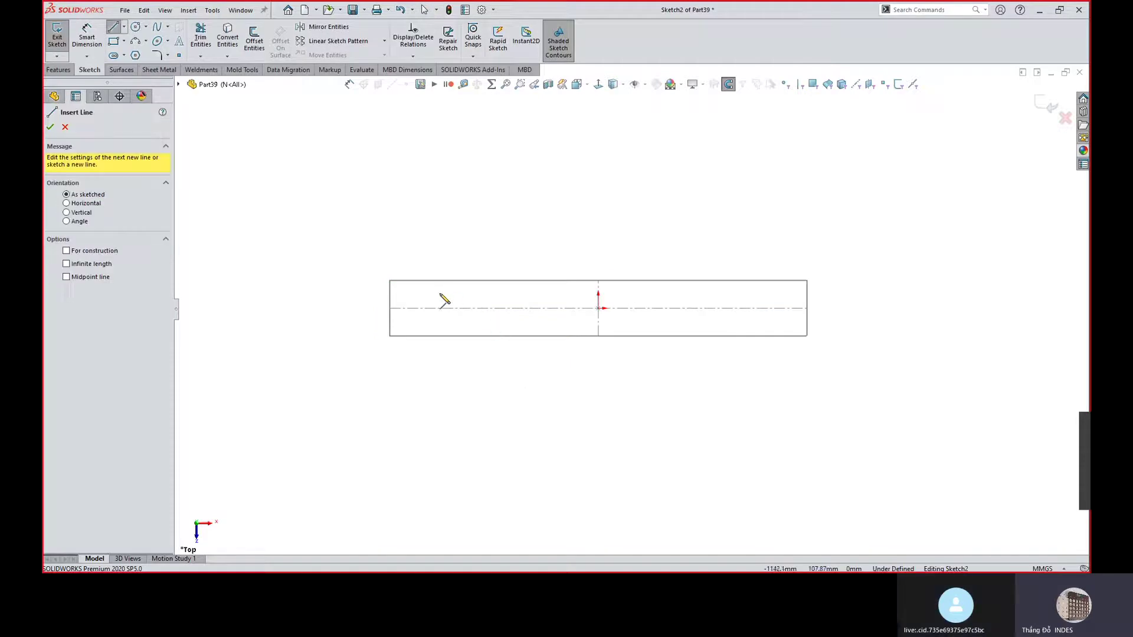
pyautogui.press('s')
pyautogui.click(485, 329)
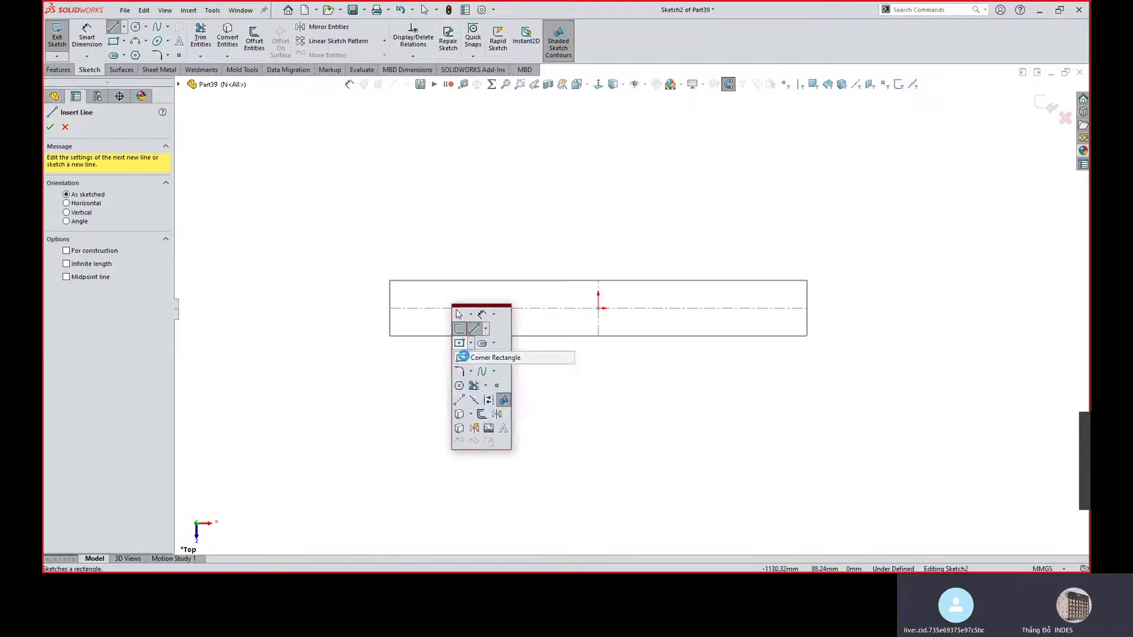
pyautogui.click(495, 357)
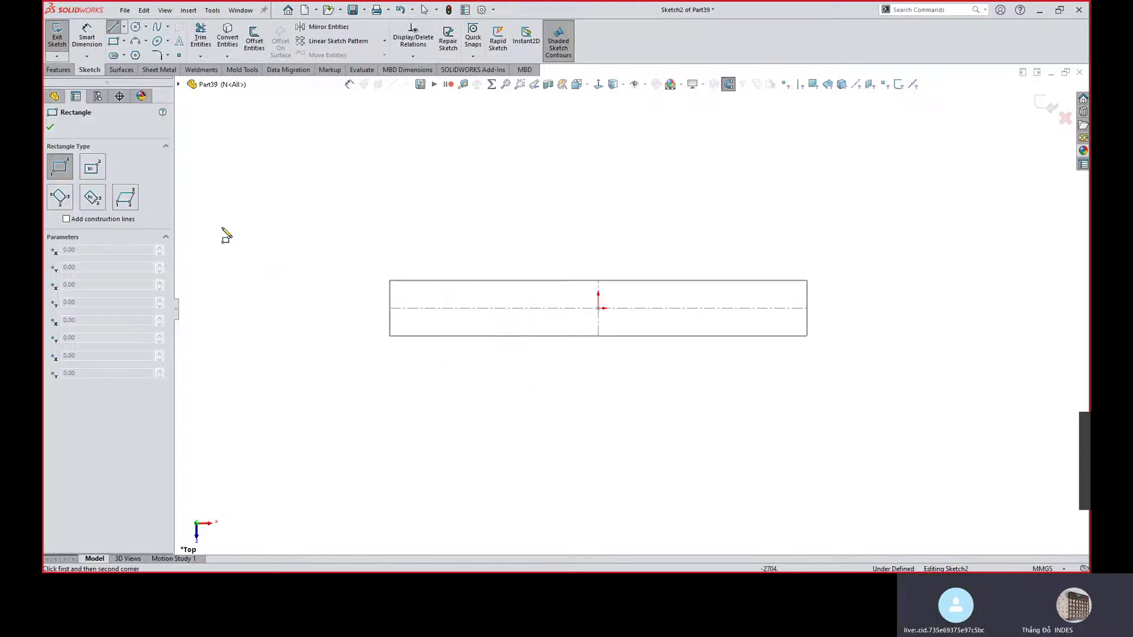
pyautogui.click(409, 281)
pyautogui.click(463, 321)
pyautogui.click(790, 336)
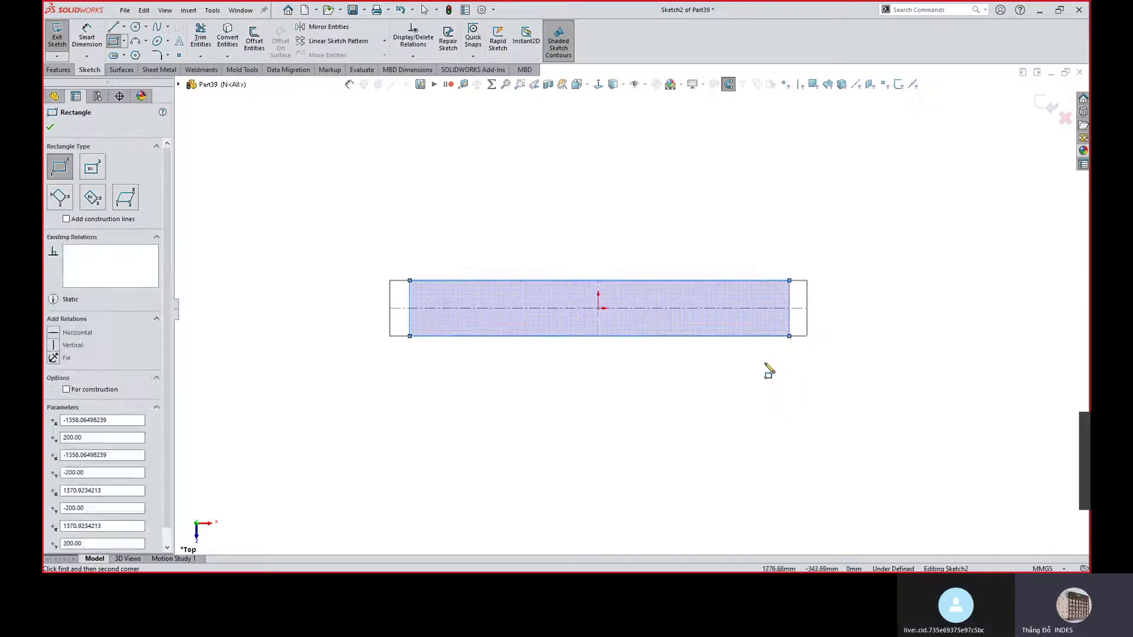
pyautogui.press('Escape')
pyautogui.scroll(-1, 446, 306)
pyautogui.scroll(-3, 413, 266)
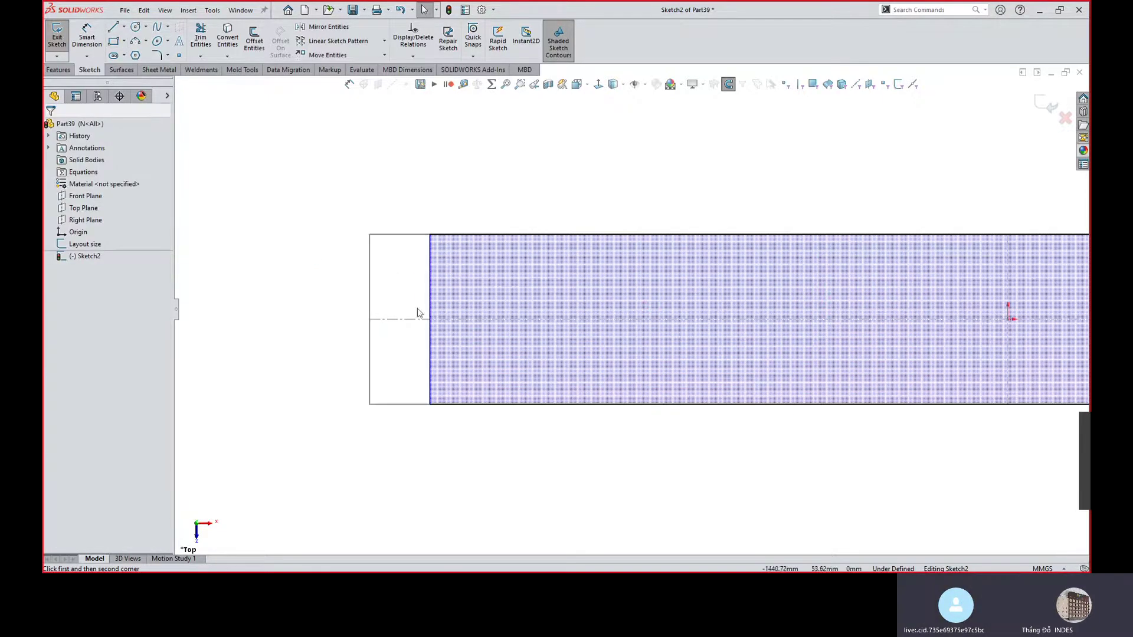
pyautogui.scroll(1, 410, 236)
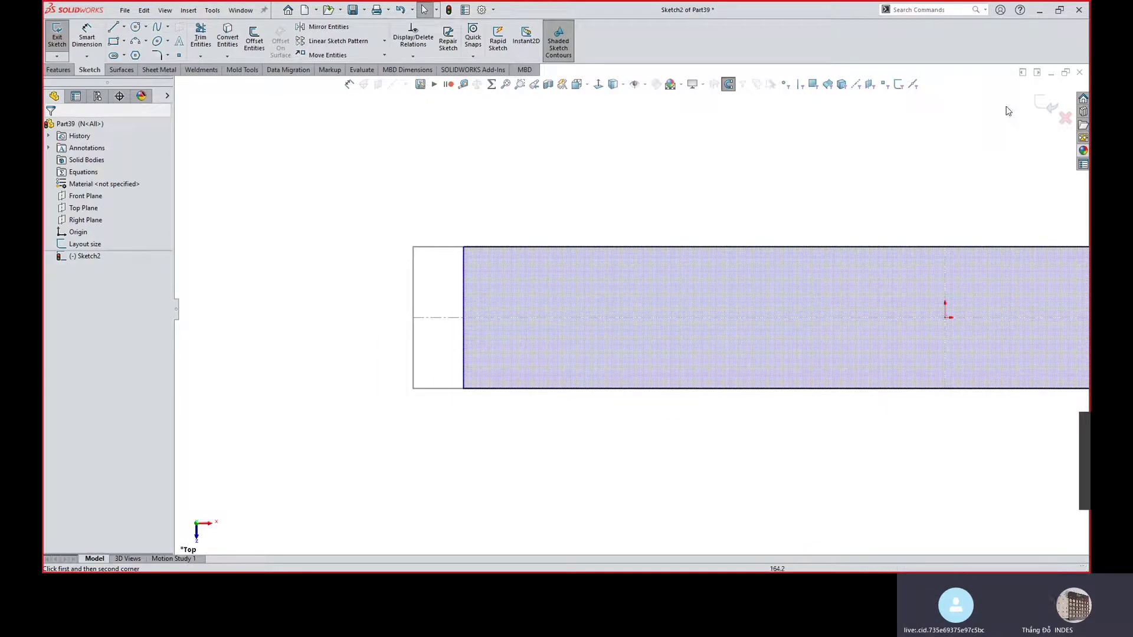
pyautogui.click(1048, 105)
# Edit the Layout size sketch and draw a small corner rectangle about 482 × 156 mm just above the layout's upper left corner.
pyautogui.click(85, 244)
pyautogui.click(101, 221)
pyautogui.scroll(3, 627, 310)
pyautogui.scroll(-2, 564, 254)
pyautogui.press('s')
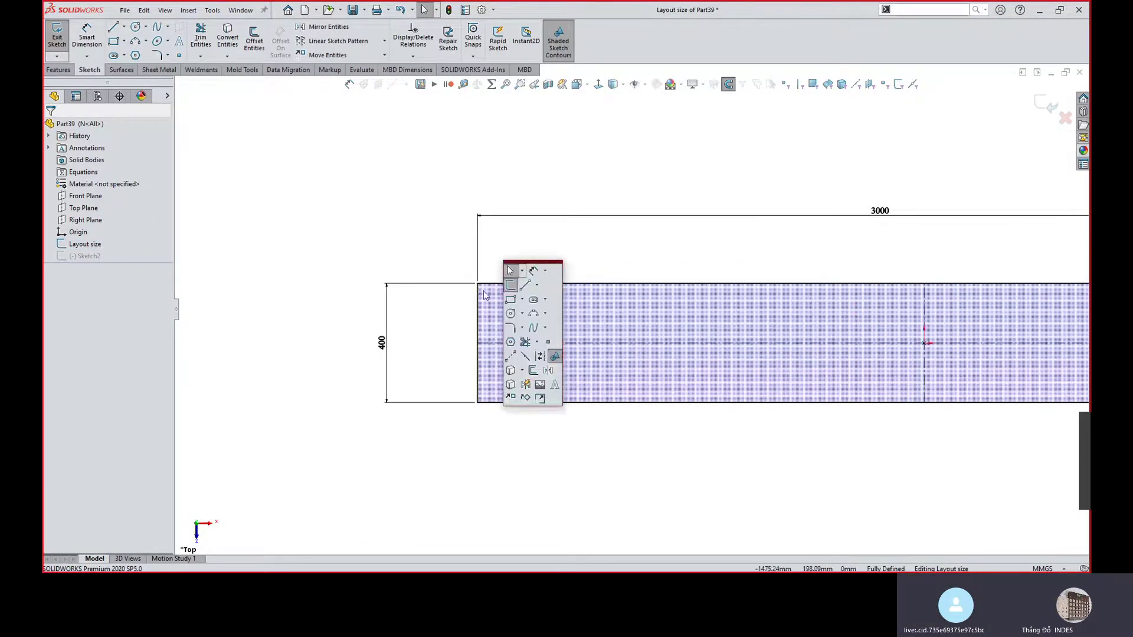
pyautogui.click(511, 299)
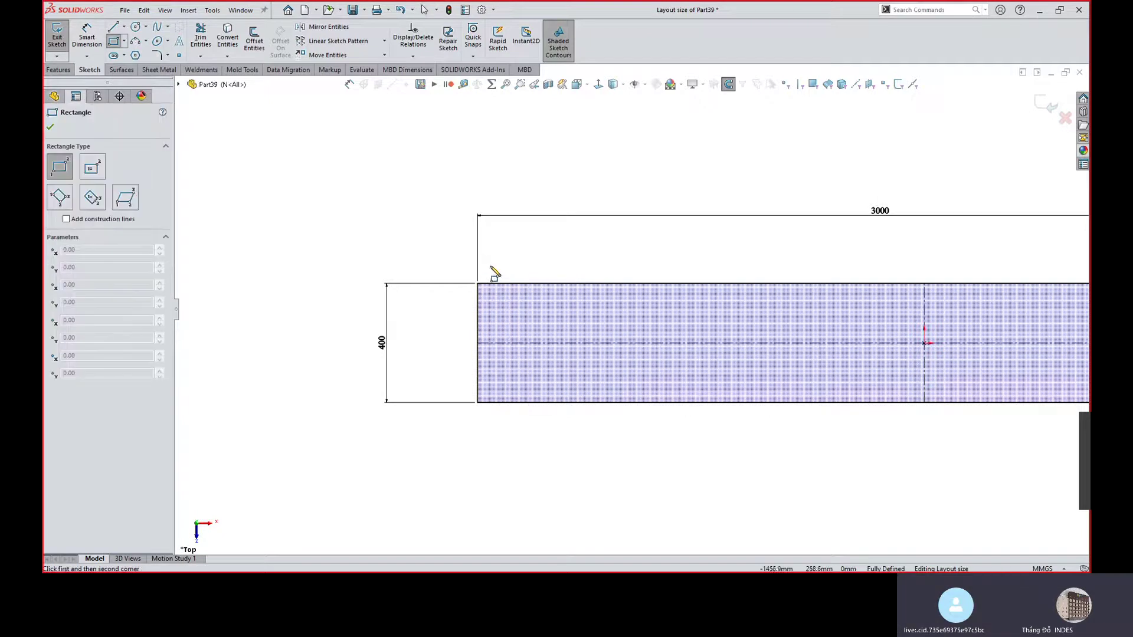
pyautogui.click(458, 250)
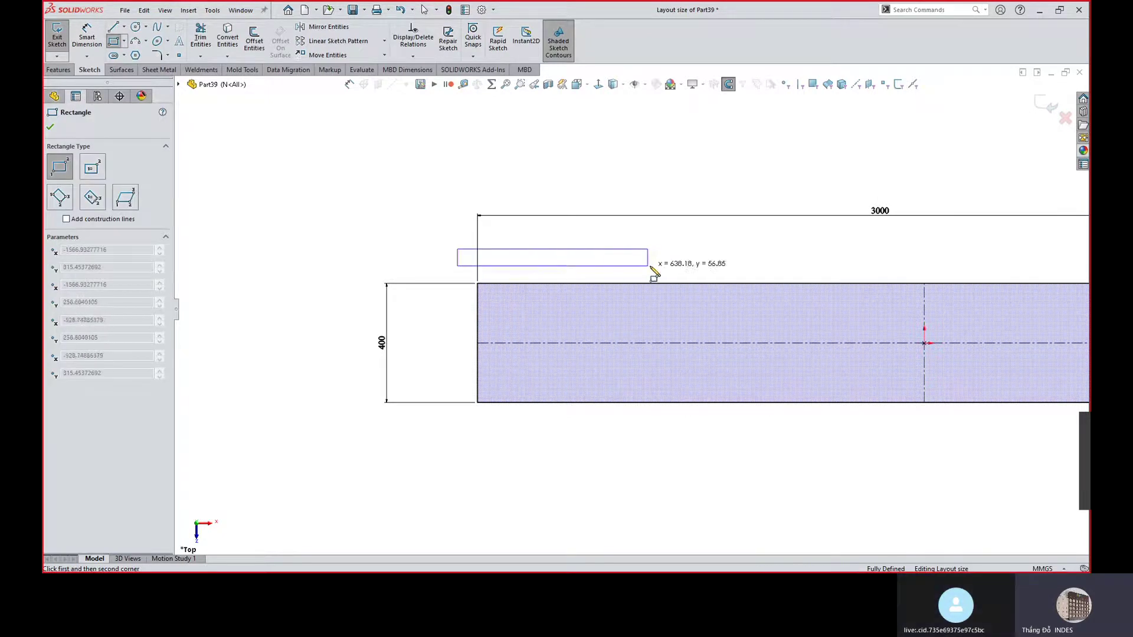
pyautogui.click(601, 277)
pyautogui.press('Escape')
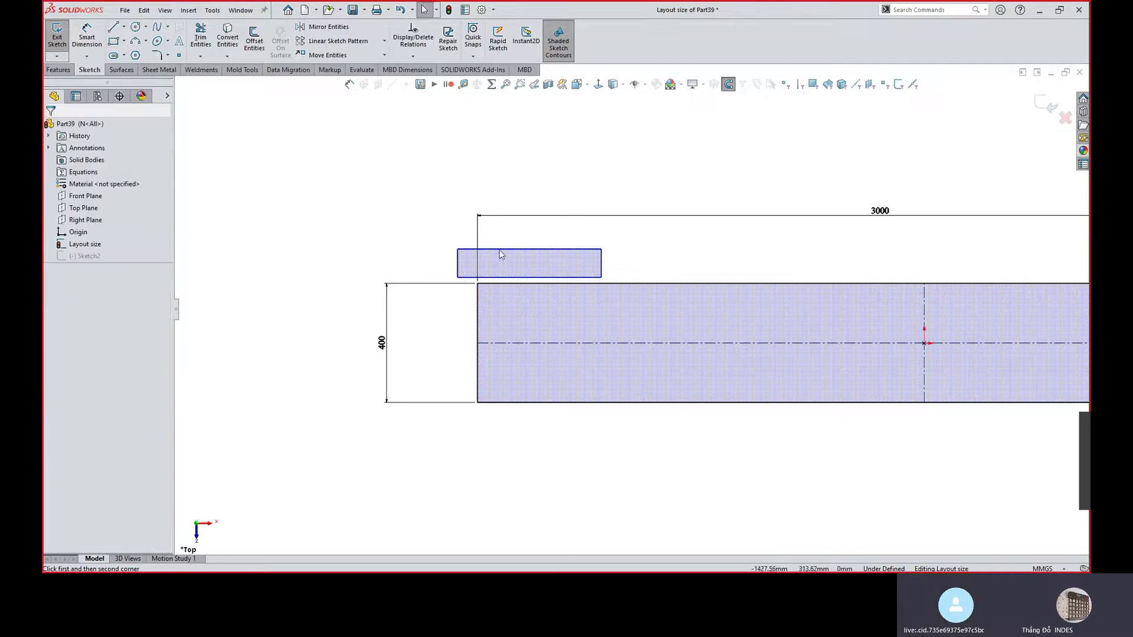
pyautogui.moveTo(499, 249); pyautogui.dragTo(510, 235)
pyautogui.click(412, 264)
# Dimension the small rectangle's left edge 50 mm outside the layout's left edge and its lower edge 20 mm above the layout.
pyautogui.press('s')
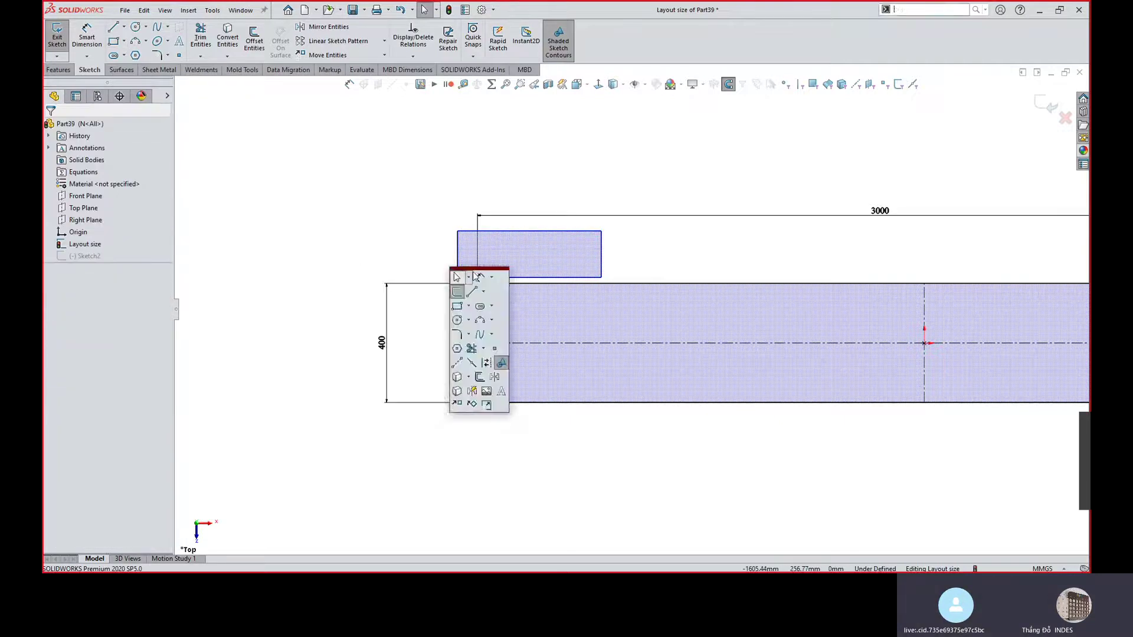
pyautogui.click(458, 278)
pyautogui.click(458, 265)
pyautogui.click(478, 298)
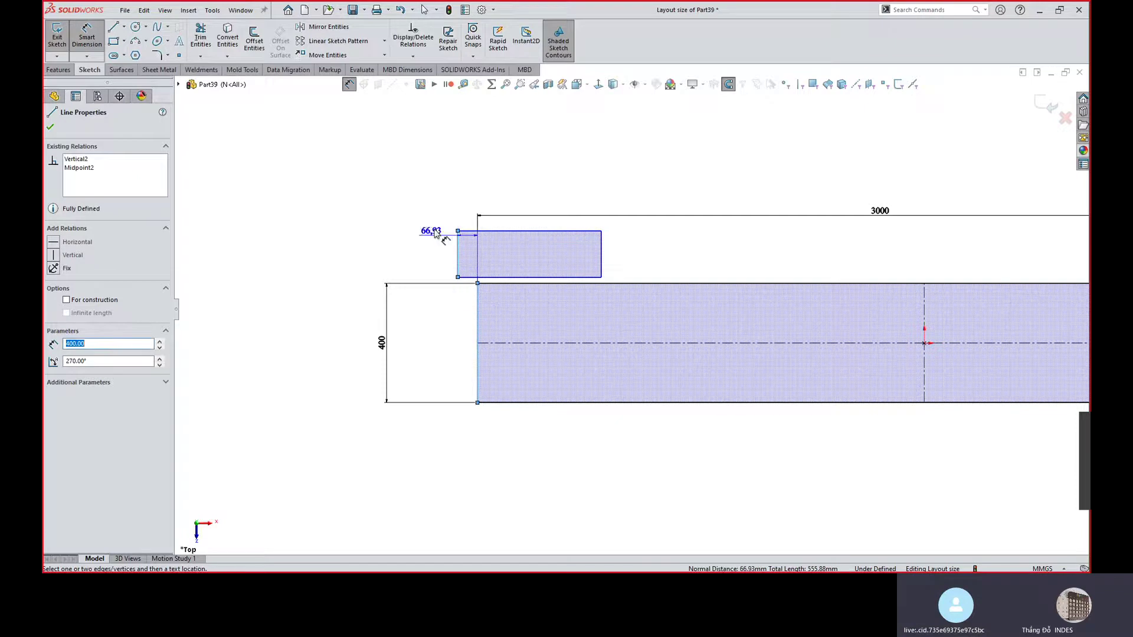
pyautogui.click(440, 211)
pyautogui.write('50')
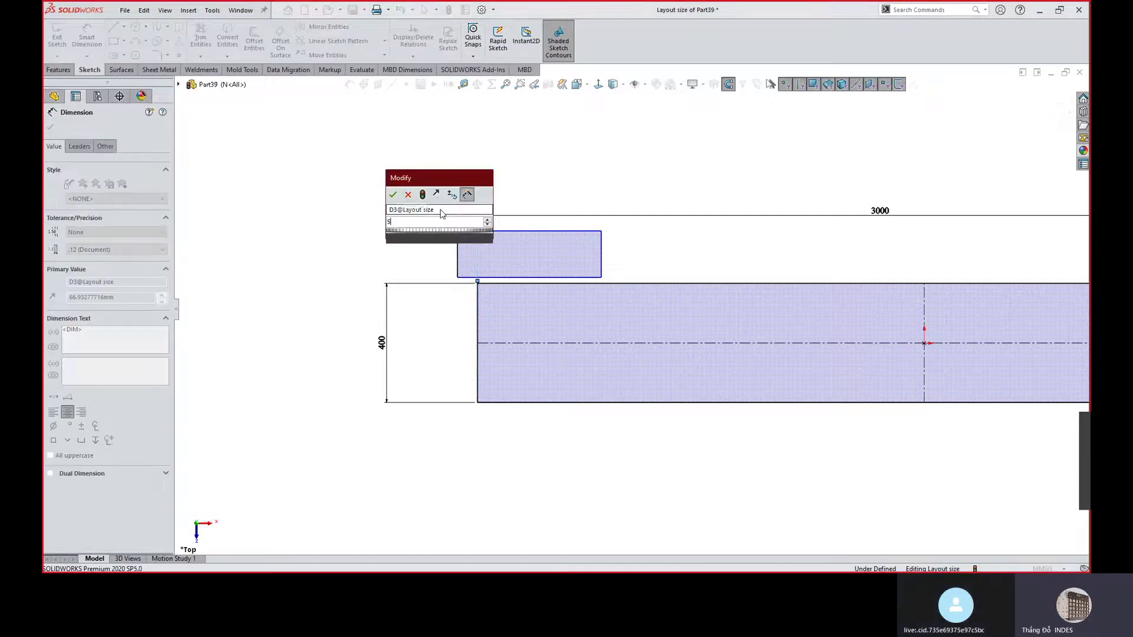
pyautogui.press('Return')
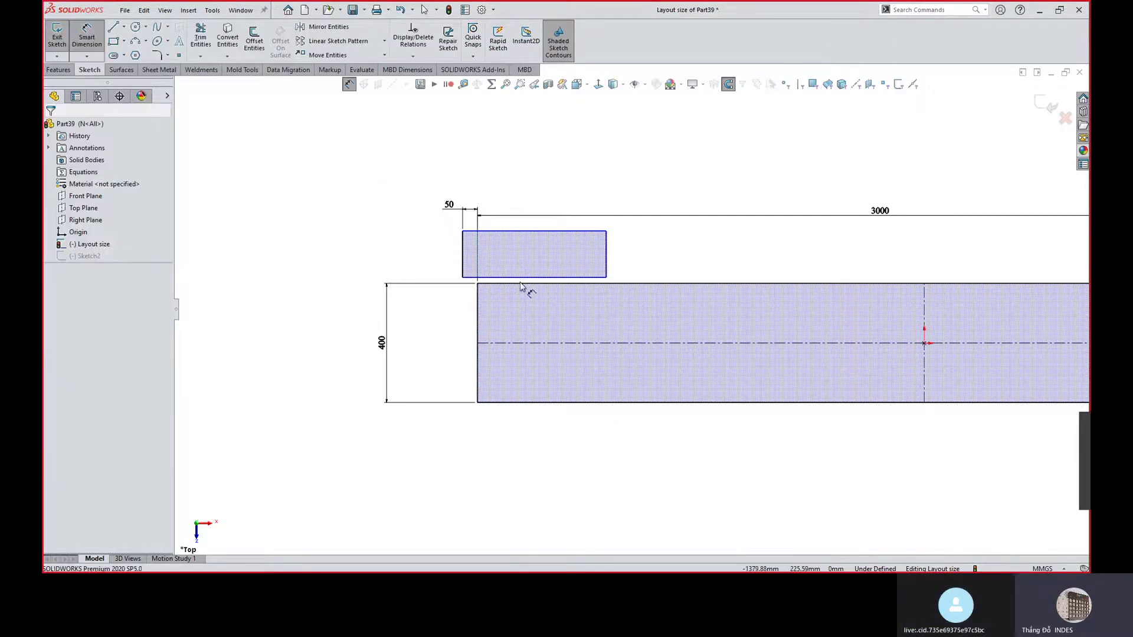
pyautogui.click(525, 284)
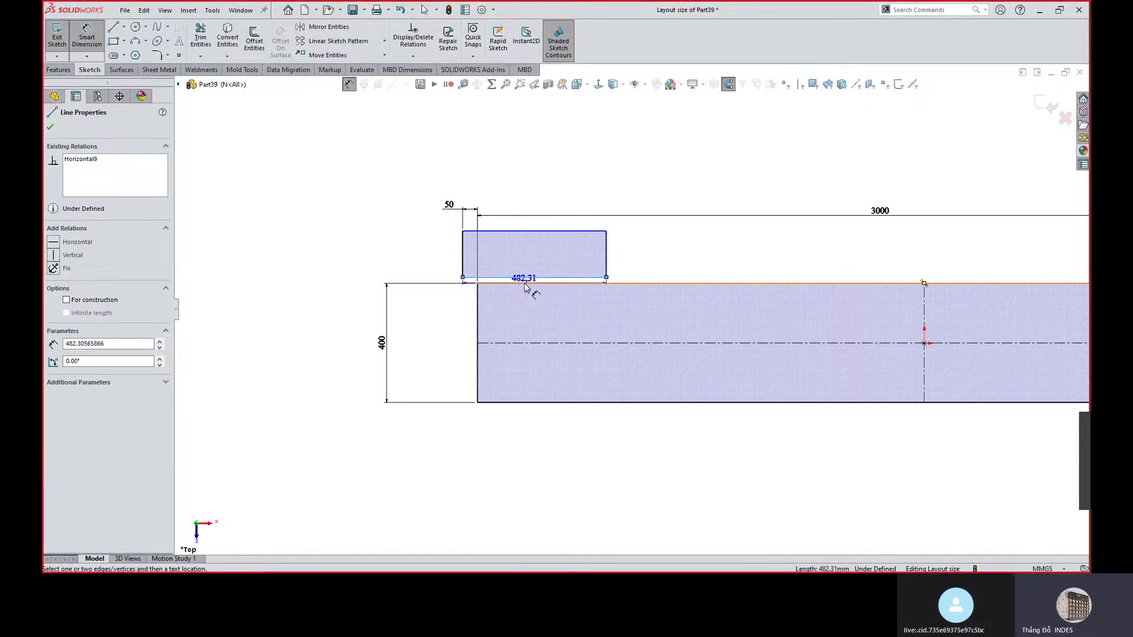
pyautogui.click(416, 254)
# Dimension the small rectangle's height as 150 mm between its two horizontal edges.
pyautogui.click(532, 234)
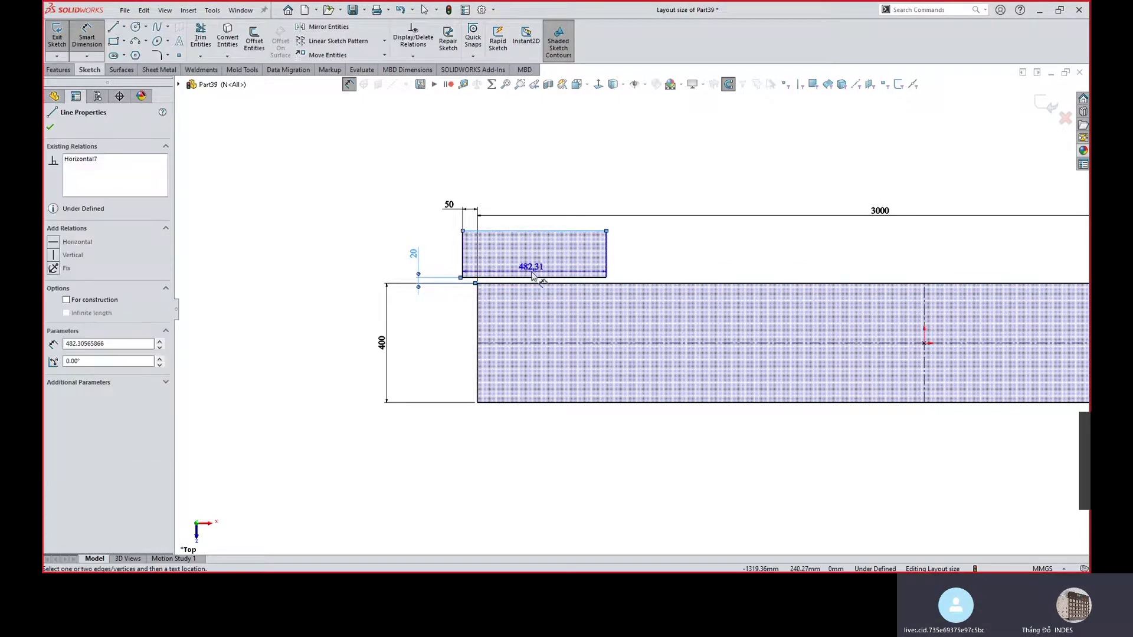
pyautogui.click(536, 278)
pyautogui.click(444, 247)
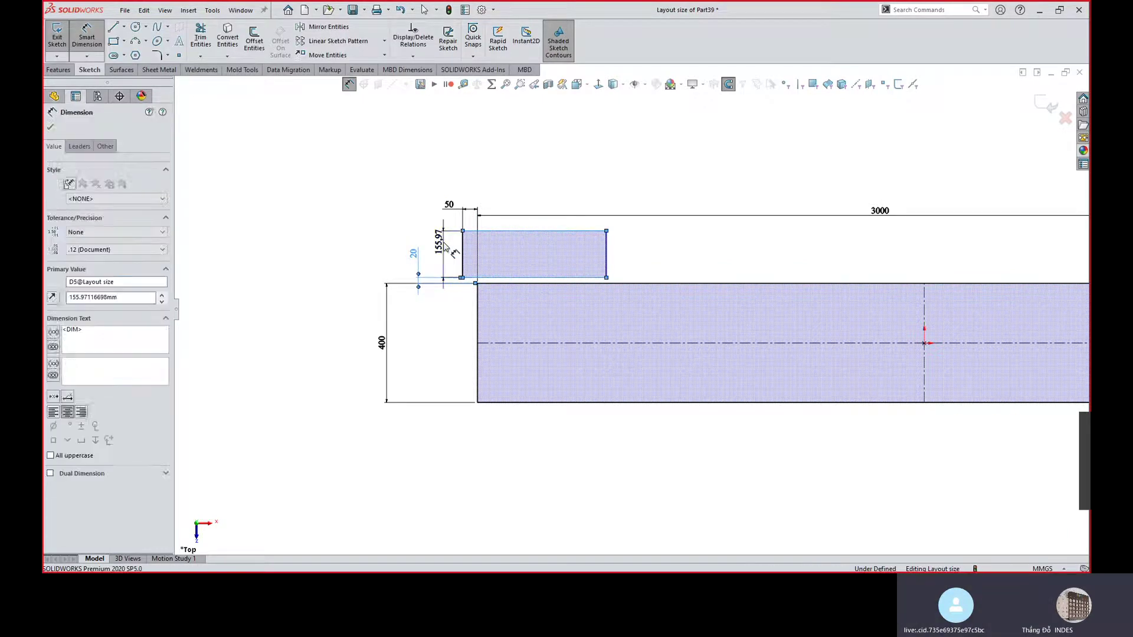
pyautogui.press('Escape')
pyautogui.write('150')
pyautogui.press('Return')
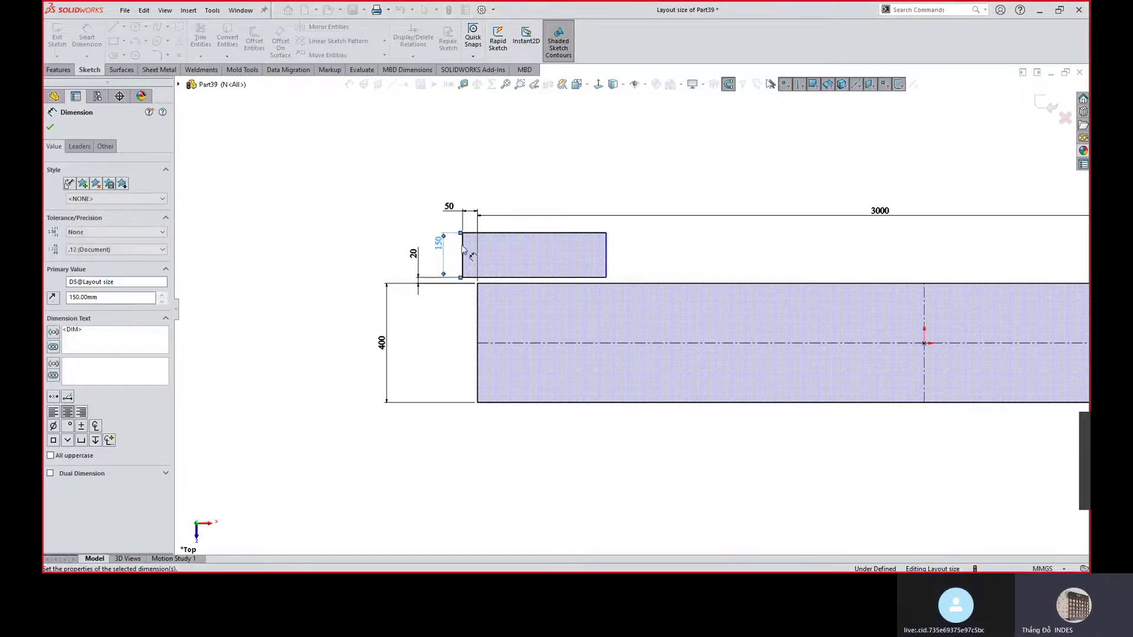
# Dimension the small rectangle's length as 450 mm above its upper edge.
pyautogui.click(579, 232)
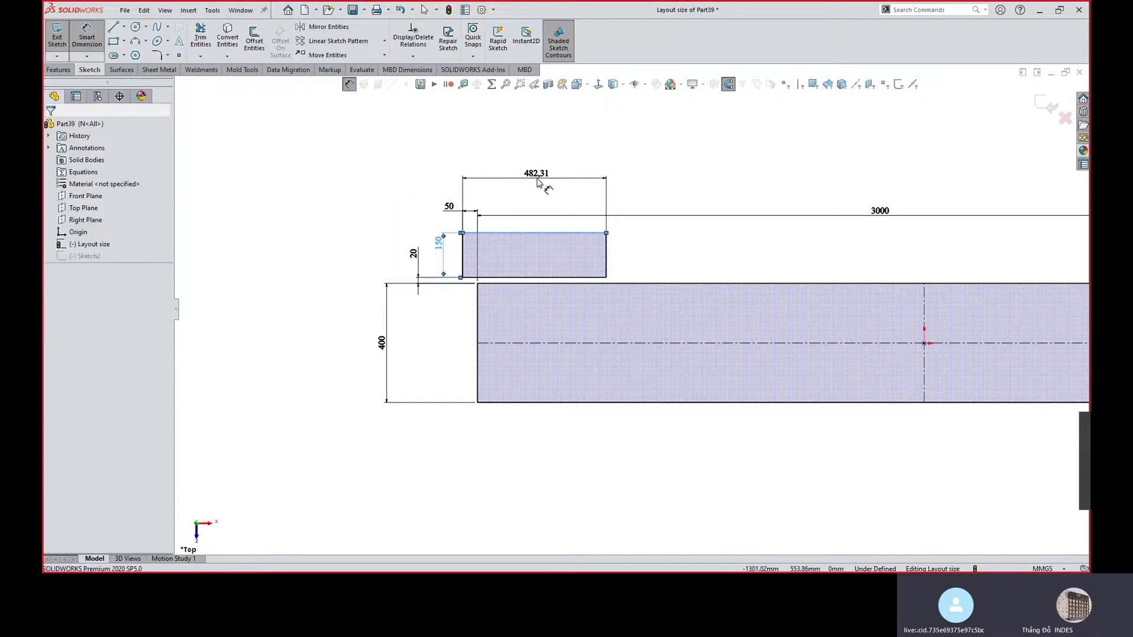
pyautogui.click(536, 182)
pyautogui.write('450')
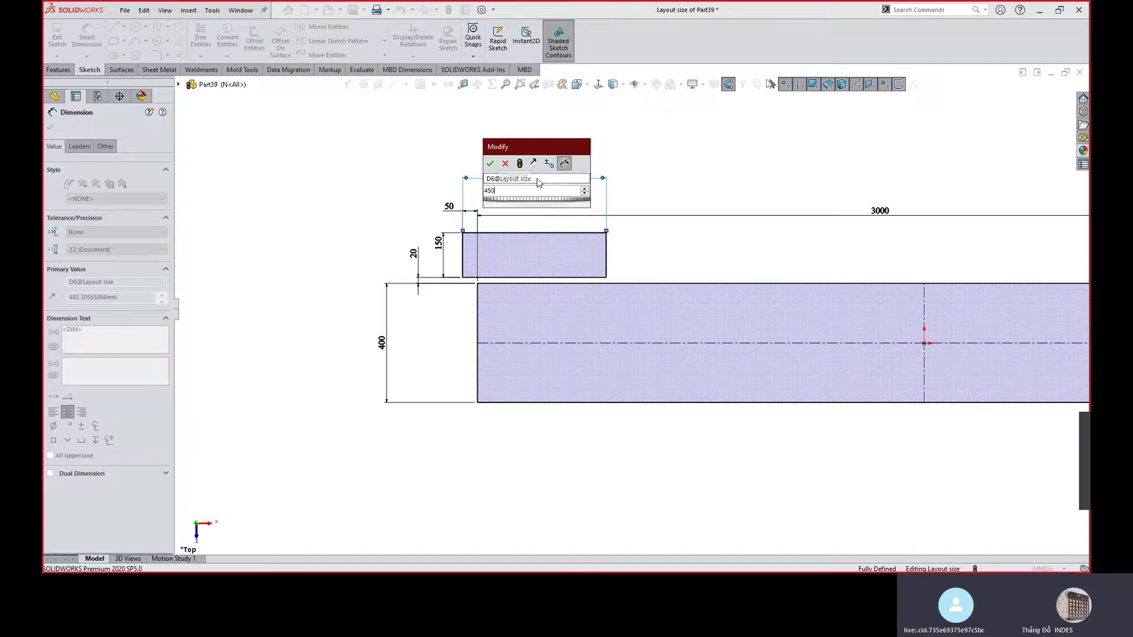
pyautogui.press('Return')
pyautogui.press('Escape')
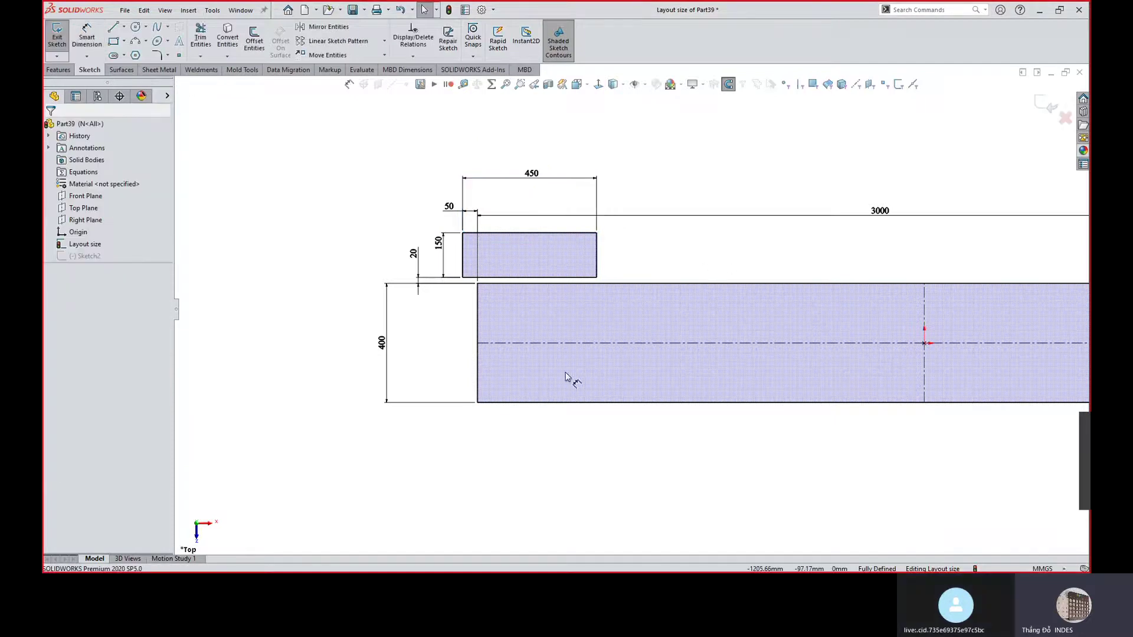
# Draw a vertical line across the layout's full 400 mm width, about 55 mm inside its left edge.
pyautogui.press('l')
pyautogui.scroll(-3, 531, 354)
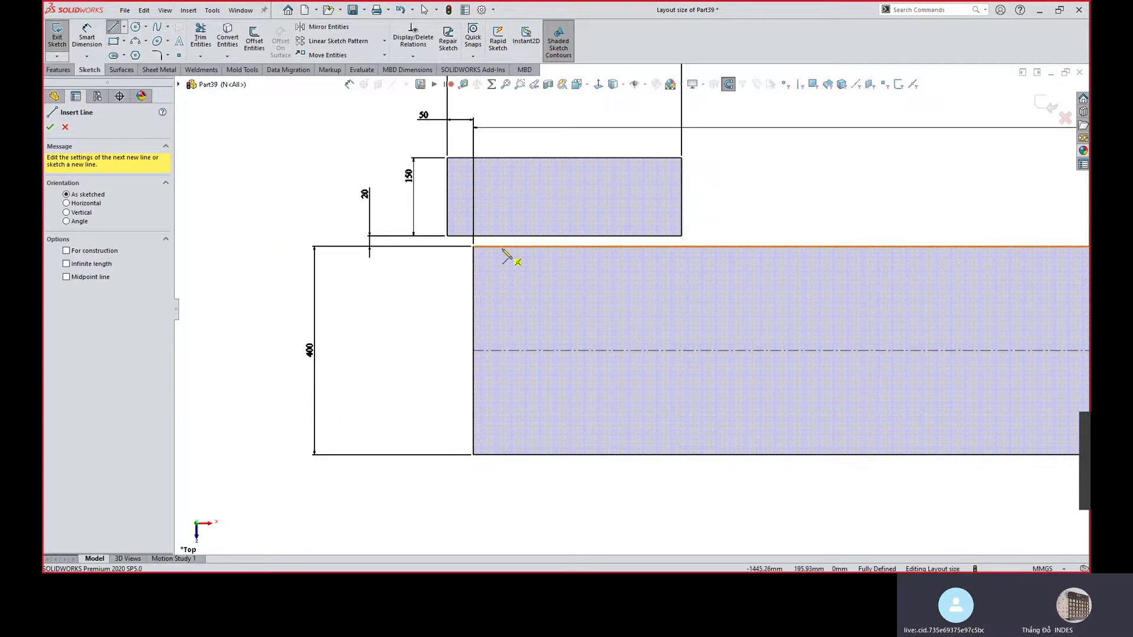
pyautogui.click(502, 247)
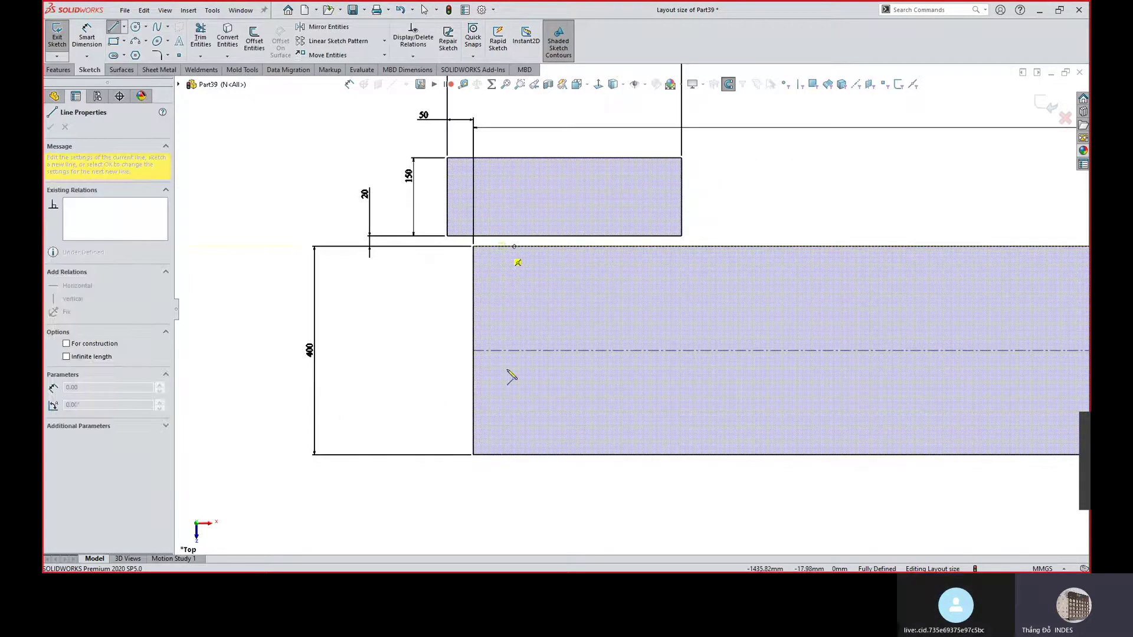
pyautogui.click(502, 455)
pyautogui.press('Escape')
pyautogui.press('Escape')
# Dimension the vertical line 60 mm from the layout's left edge and place the dimension text outside its extension lines.
pyautogui.press('s')
pyautogui.click(530, 330)
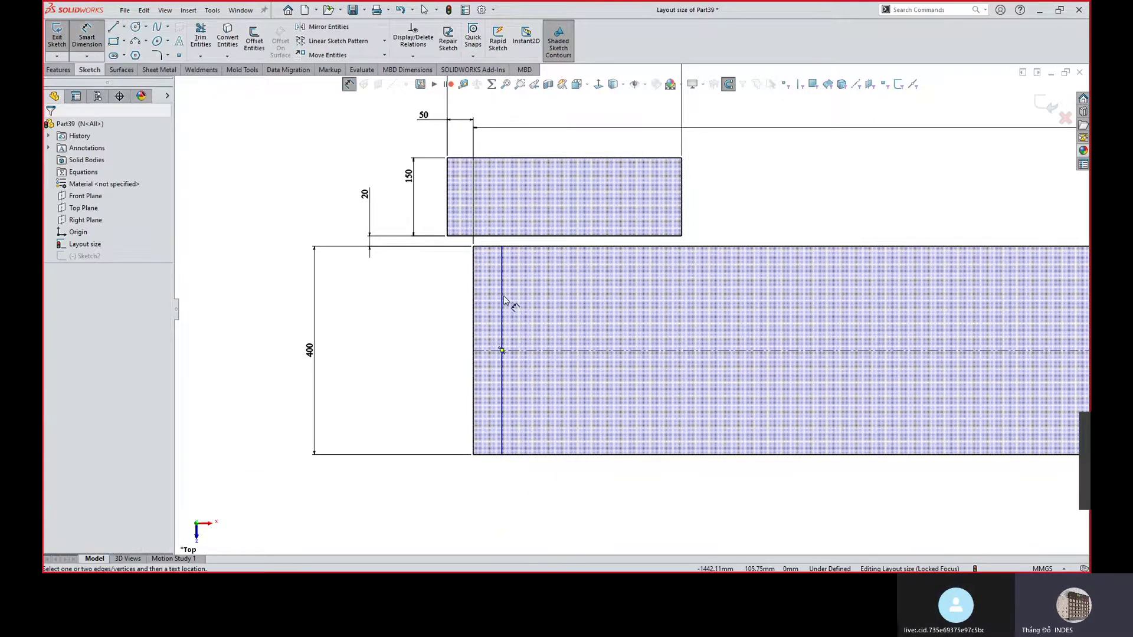
pyautogui.scroll(3, 629, 309)
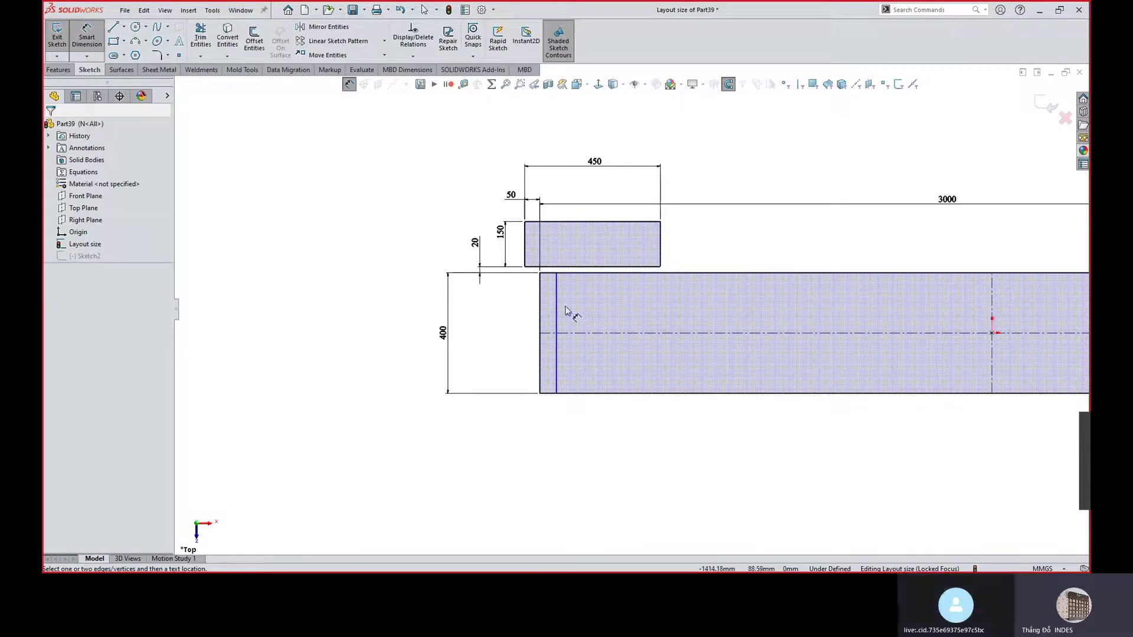
pyautogui.click(539, 306)
pyautogui.click(538, 301)
pyautogui.click(549, 421)
pyautogui.write('6')
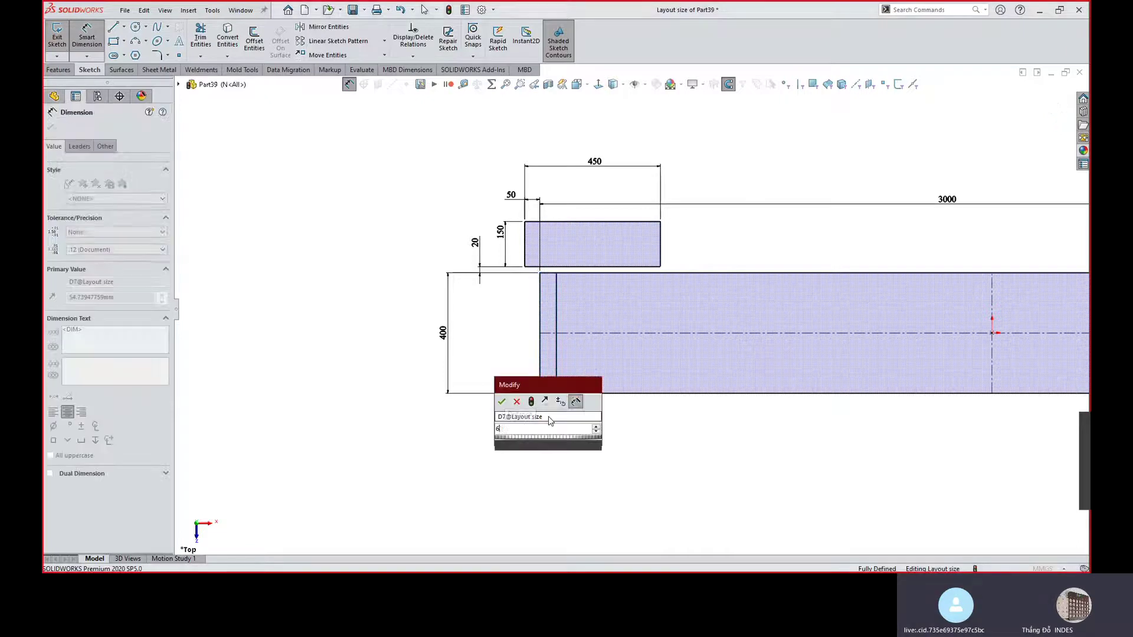
pyautogui.write('0')
pyautogui.press('Return')
pyautogui.press('Escape')
pyautogui.moveTo(549, 417); pyautogui.dragTo(511, 437)
pyautogui.press('Escape')
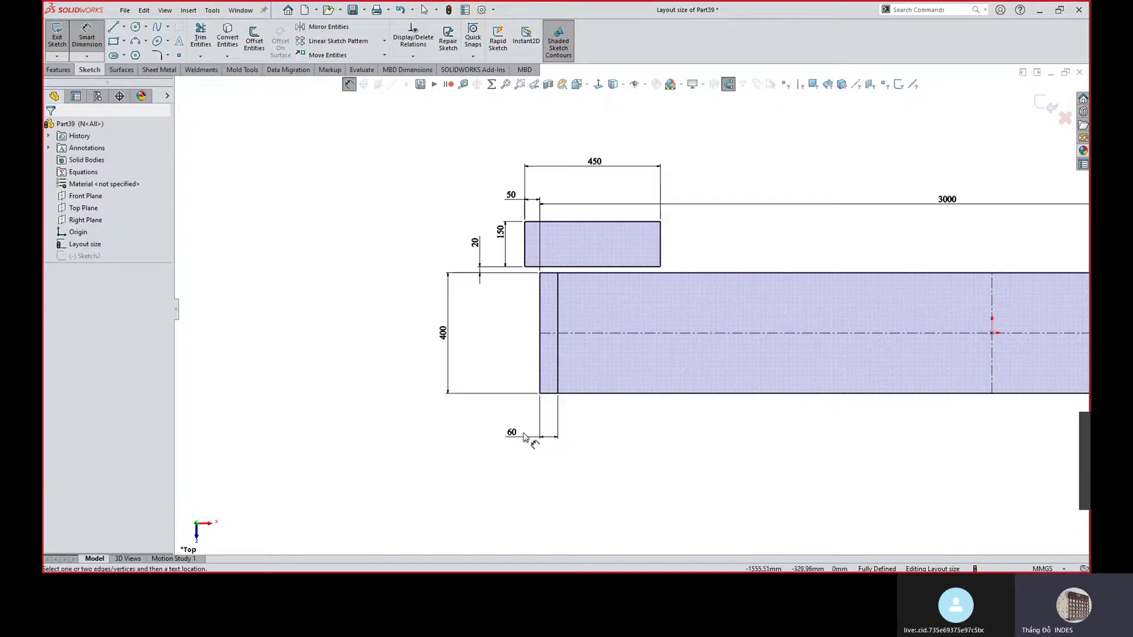
# Draw a second vertical line across the layout's full 400 mm width, about 67 mm inside its right edge.
pyautogui.scroll(5, 678, 334)
pyautogui.scroll(-5, 855, 328)
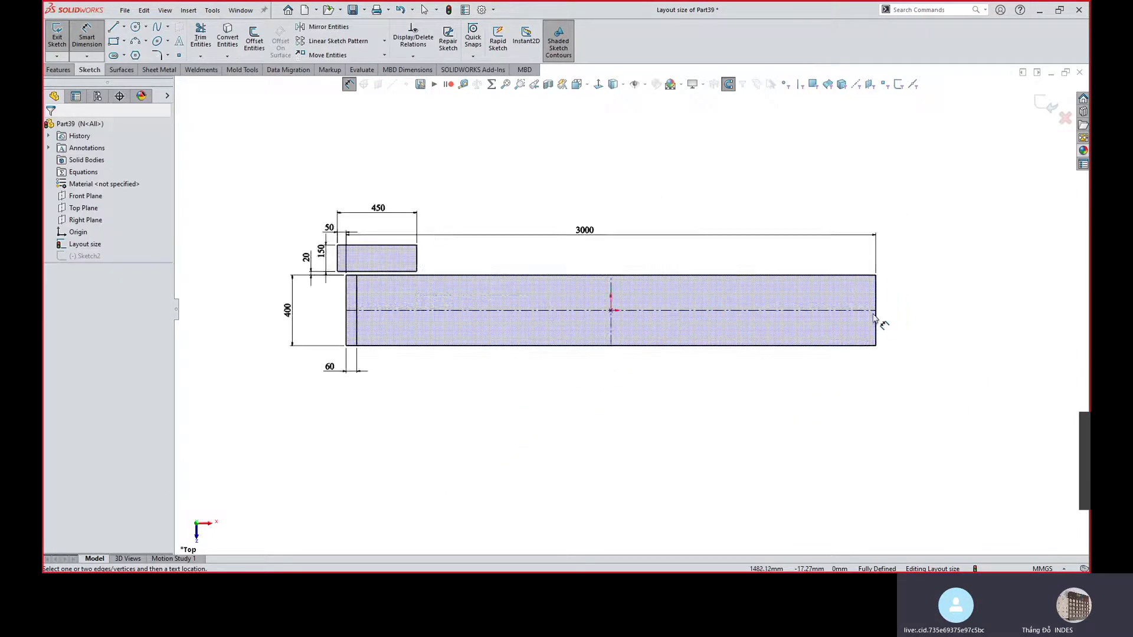
pyautogui.press('l')
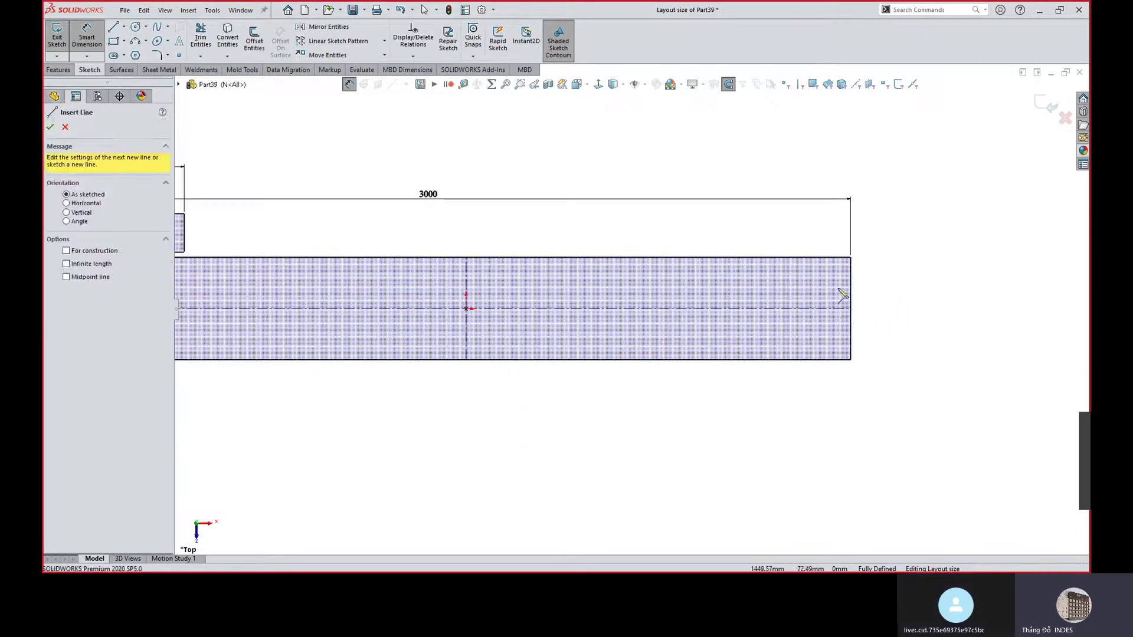
pyautogui.click(834, 257)
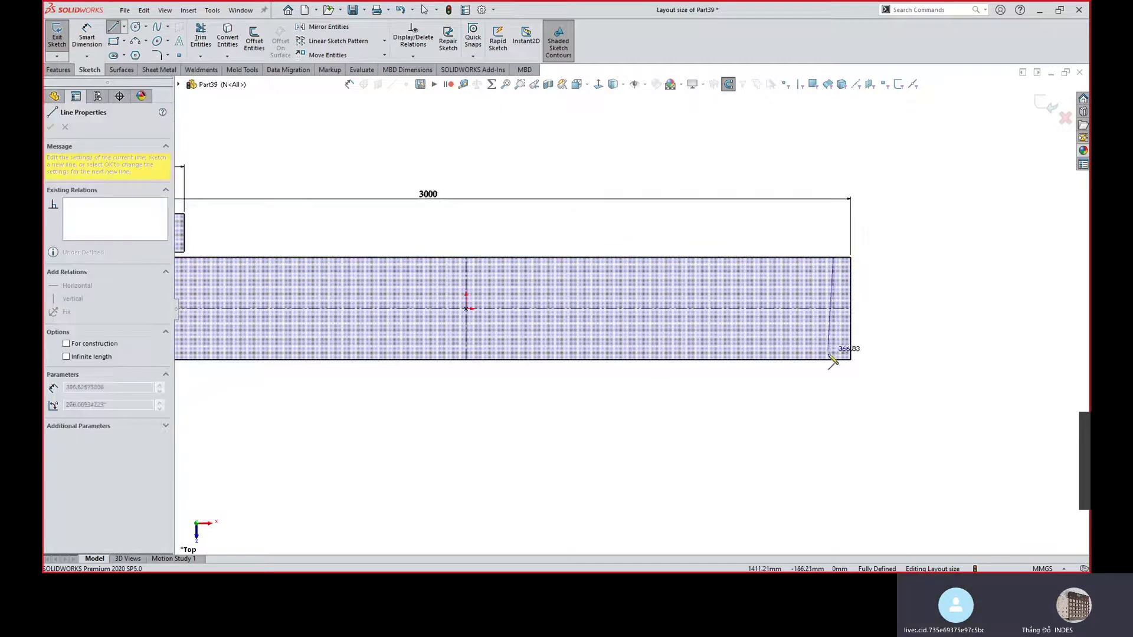
pyautogui.click(833, 359)
pyautogui.press('Escape')
# Dimension the second vertical line 4 mm from the layout's right edge.
pyautogui.press('s')
pyautogui.click(883, 306)
pyautogui.click(834, 282)
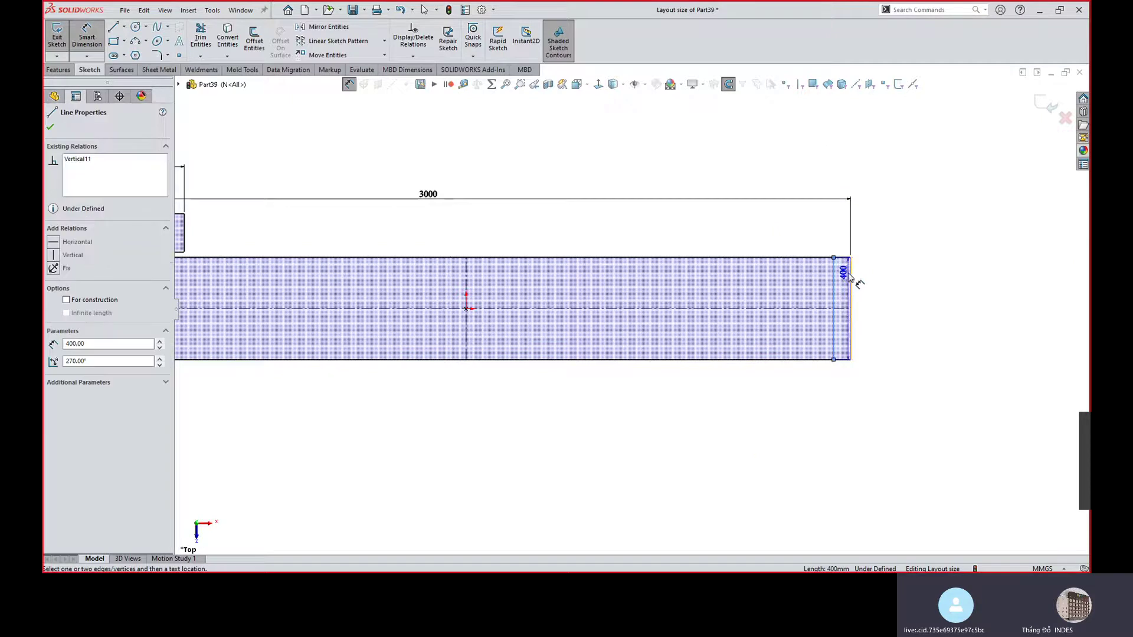
pyautogui.click(850, 289)
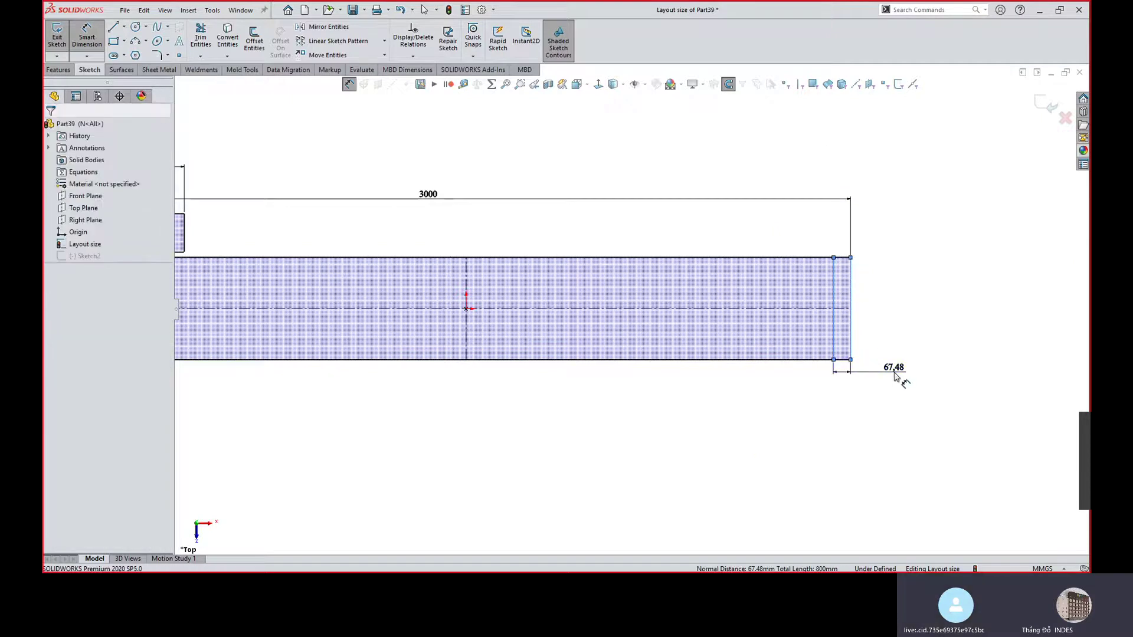
pyautogui.click(894, 376)
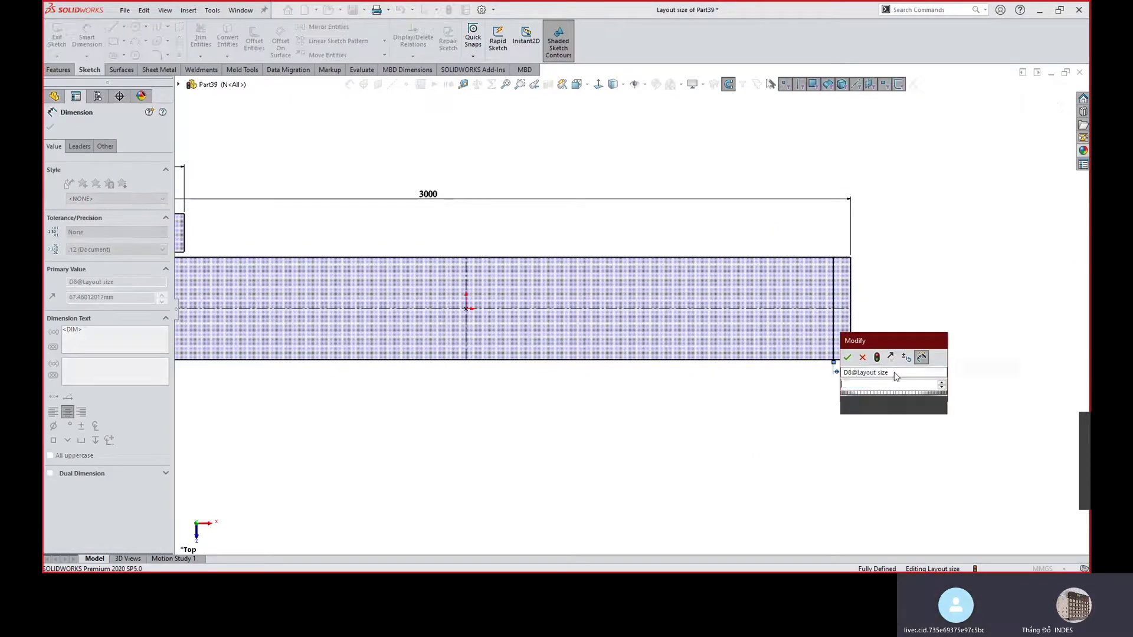
pyautogui.write('4')
pyautogui.press('Return')
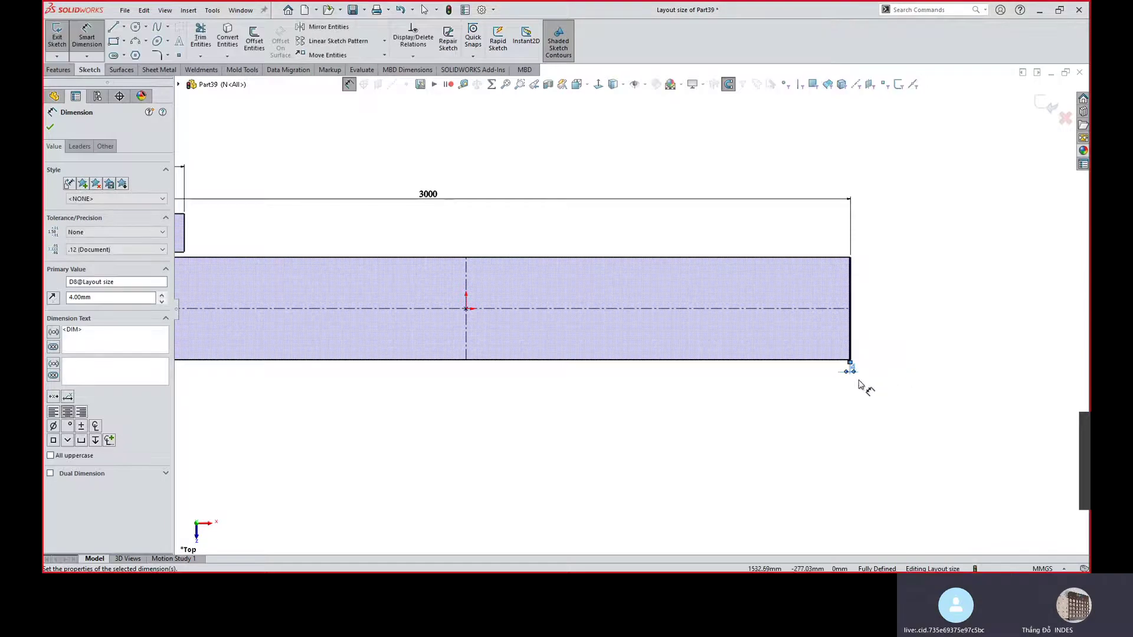
# Set the second line's offset from the right edge to 64 mm and move its dimension text closer to the layout.
pyautogui.scroll(-3, 860, 384)
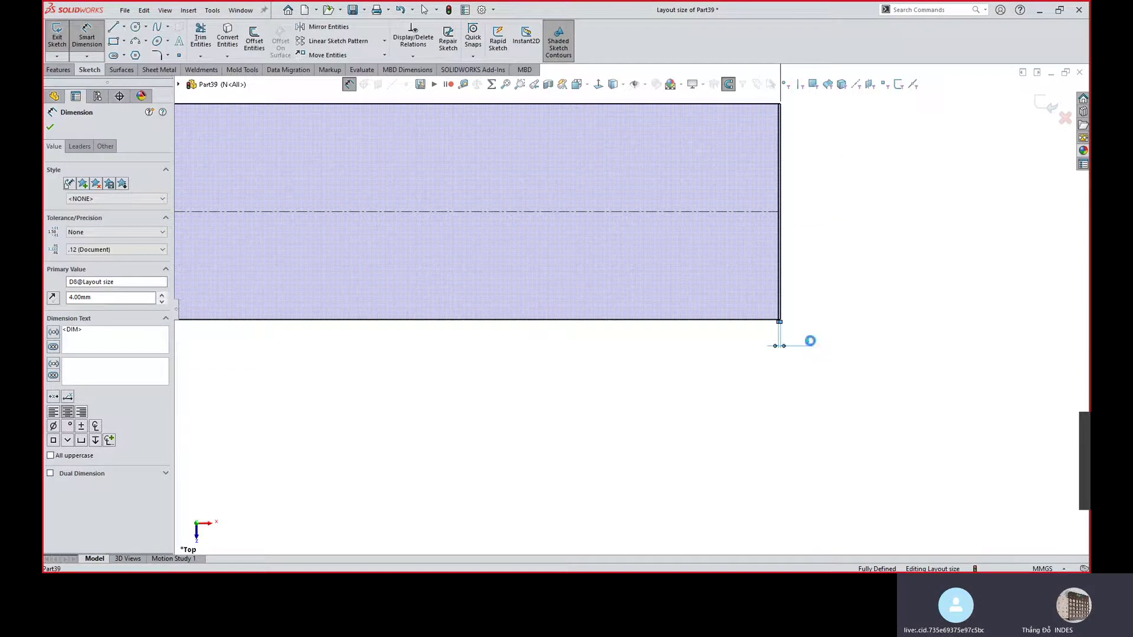
pyautogui.write('40')
pyautogui.press('Return')
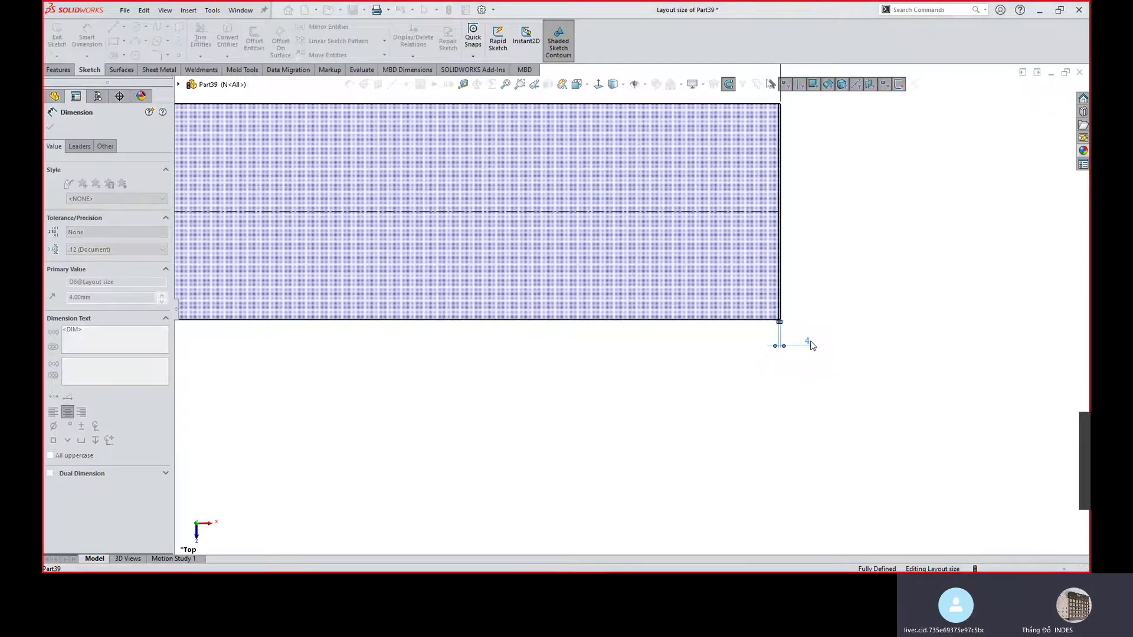
pyautogui.scroll(2, 841, 369)
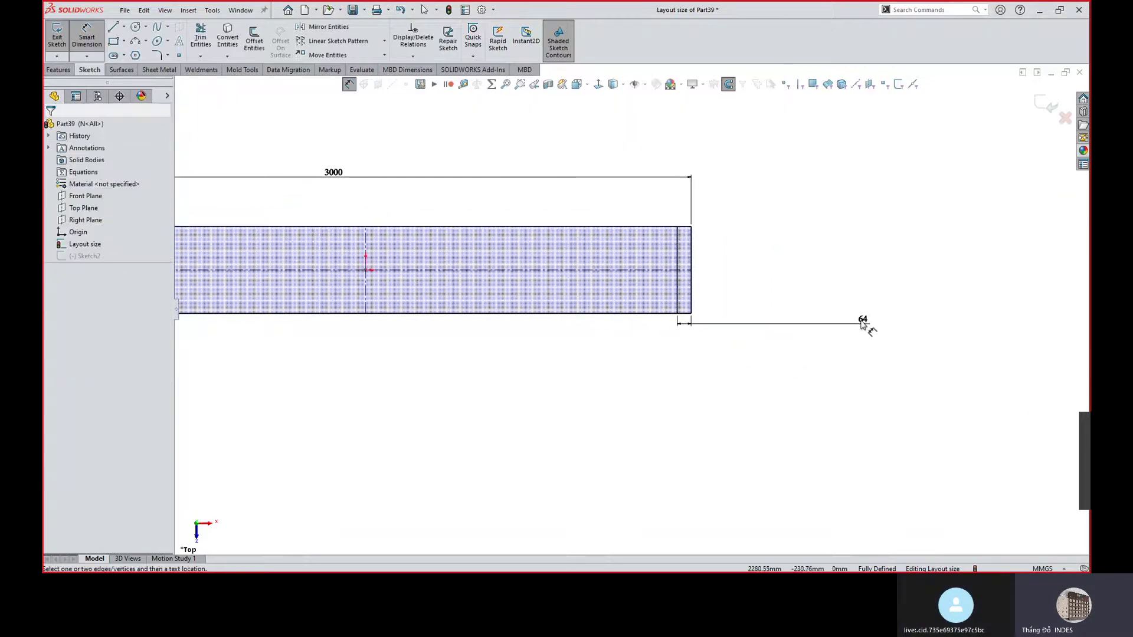
pyautogui.moveTo(861, 323); pyautogui.dragTo(698, 339)
pyautogui.click(703, 328)
# Set the left vertical line's offset from the layout's left edge to 64 mm and exit the sketch.
pyautogui.scroll(3, 688, 396)
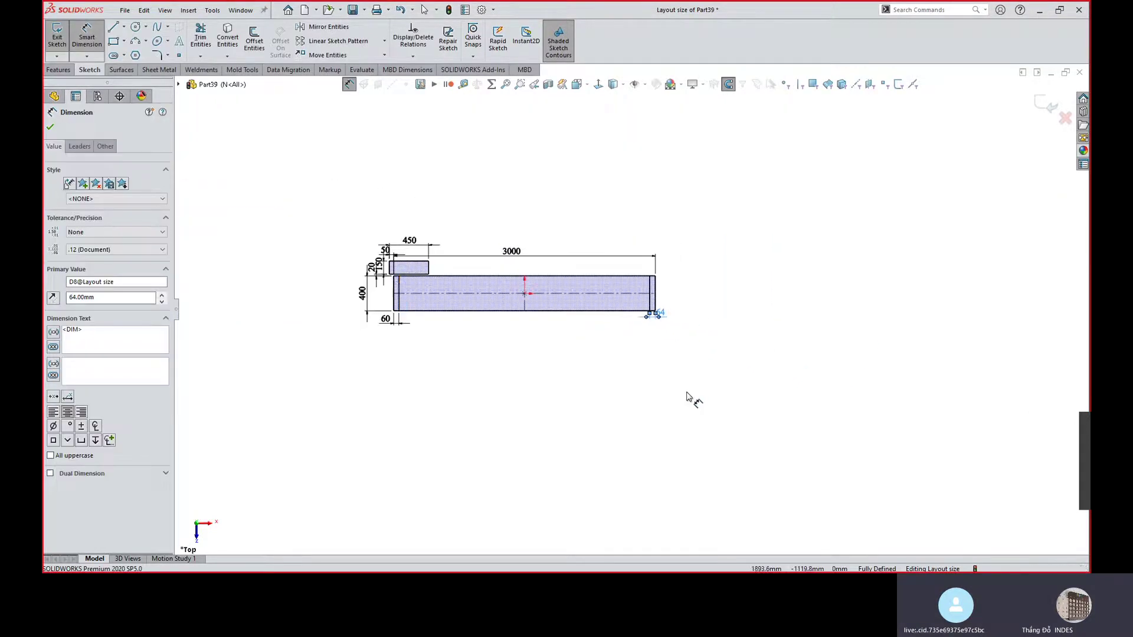
pyautogui.scroll(-2, 688, 396)
pyautogui.doubleClick(443, 374)
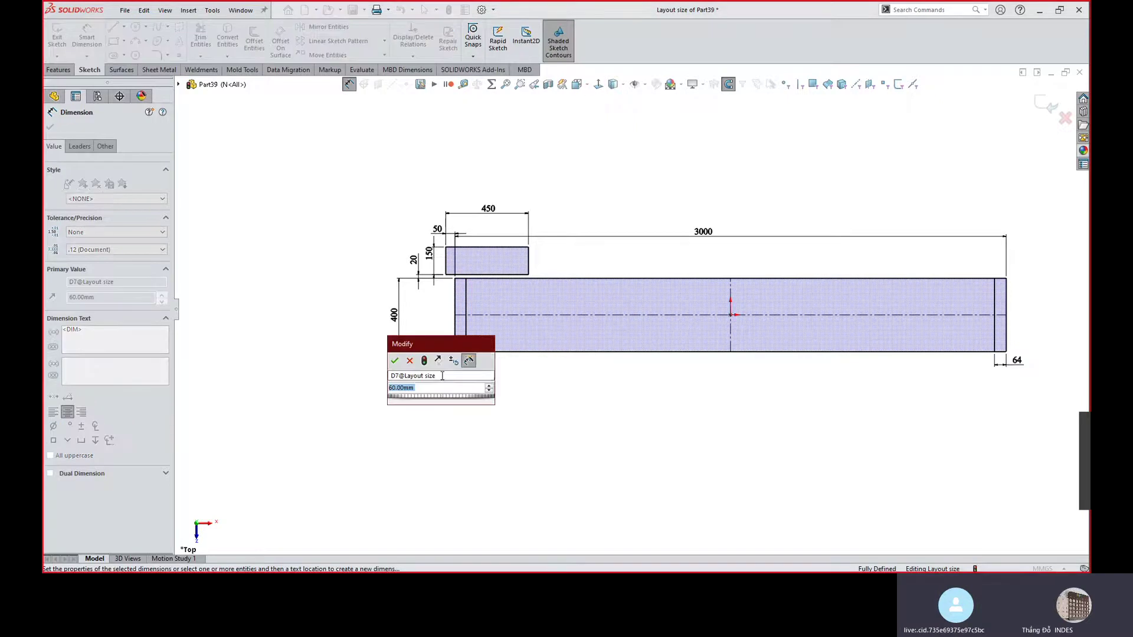
pyautogui.write('64')
pyautogui.press('Return')
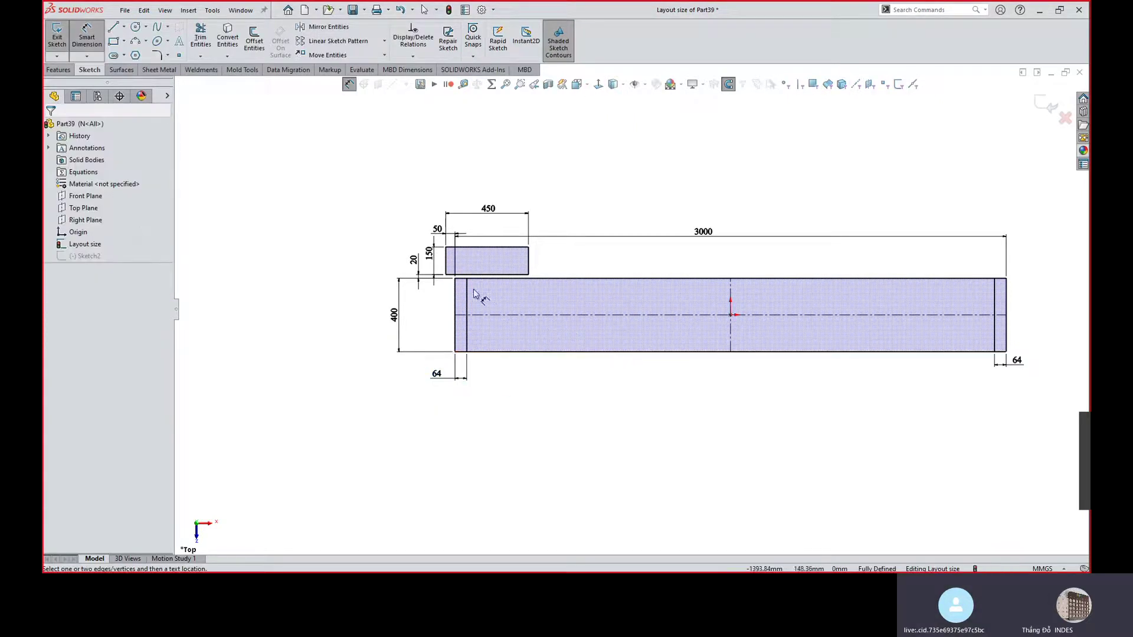
pyautogui.click(1041, 105)
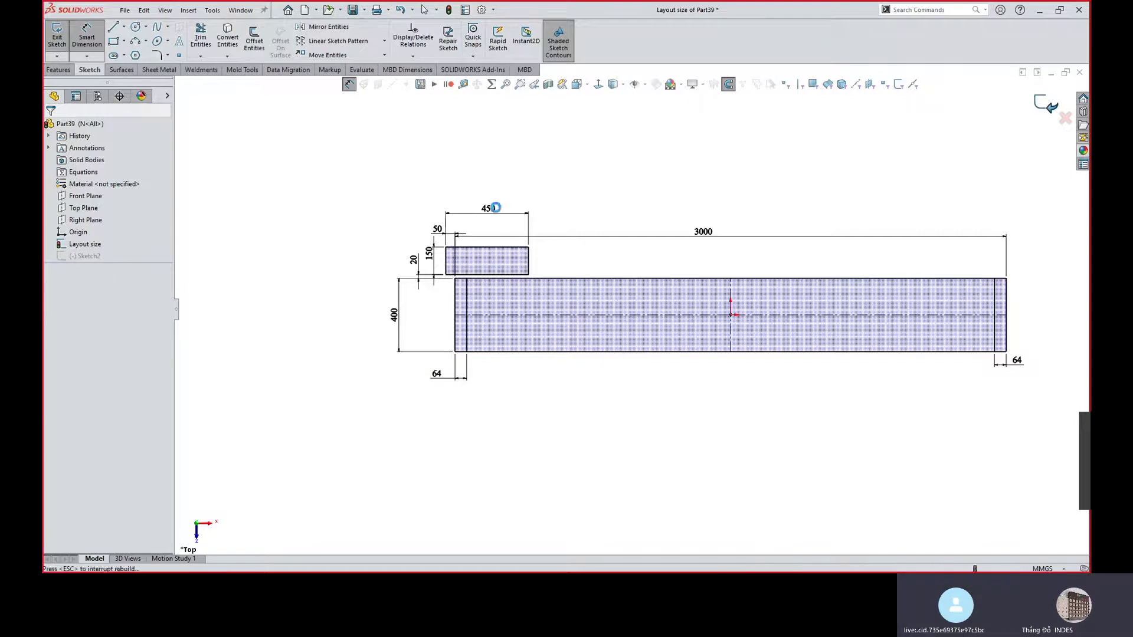
# Edit Sketch2 and dimension its rectangle's left edge 25 mm from the layout's left inner vertical line.
pyautogui.click(85, 255)
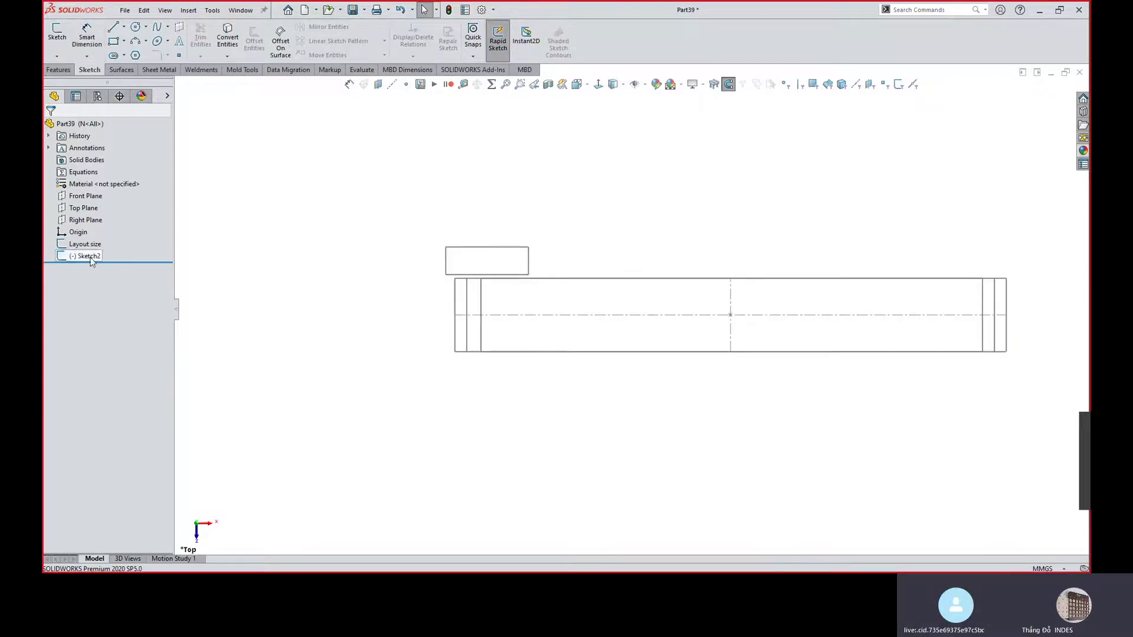
pyautogui.click(101, 226)
pyautogui.press('s')
pyautogui.click(528, 321)
pyautogui.scroll(-2, 412, 289)
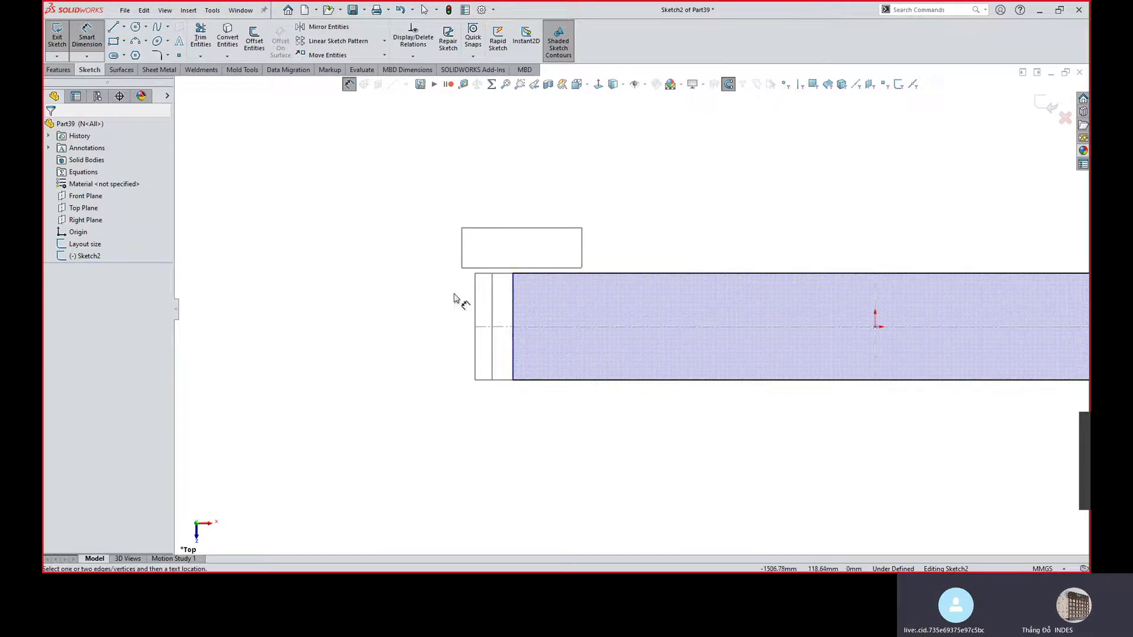
pyautogui.click(492, 299)
pyautogui.click(512, 303)
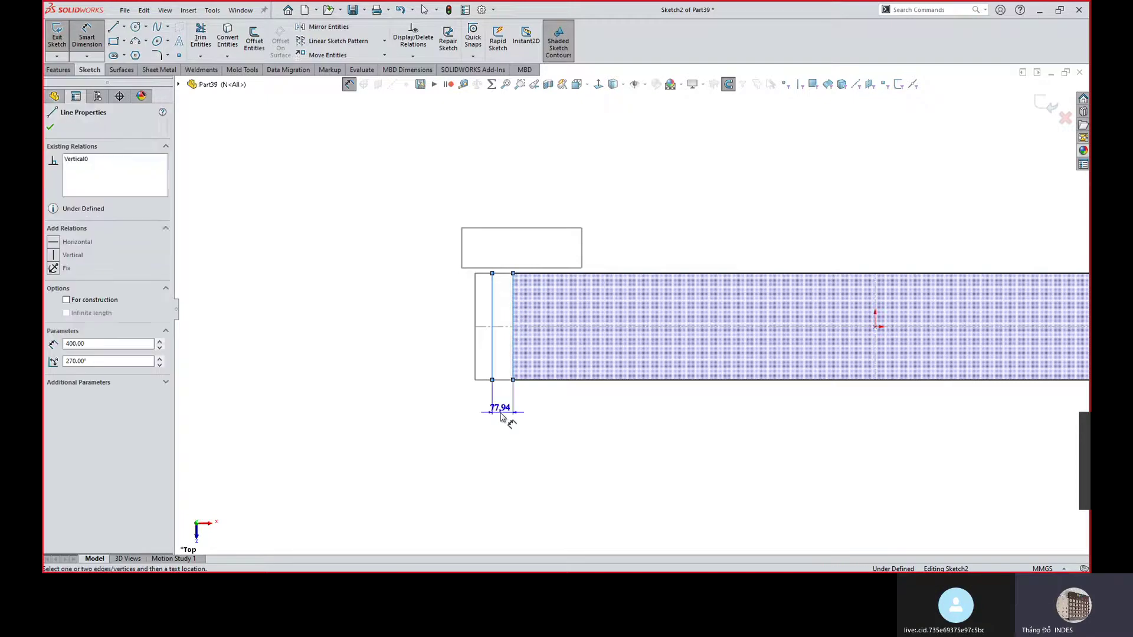
pyautogui.click(500, 405)
pyautogui.write('25')
pyautogui.press('Return')
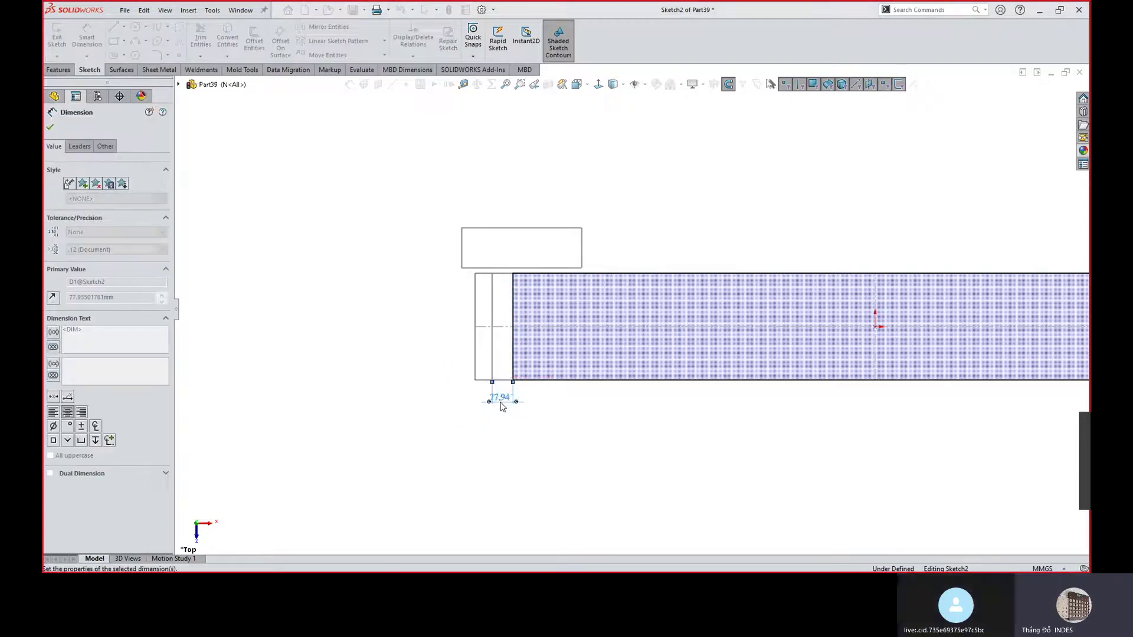
# Snap the Sketch2 rectangle's upper right corner onto the upper end of the layout's right inner vertical line.
pyautogui.scroll(3, 851, 314)
pyautogui.scroll(-5, 938, 295)
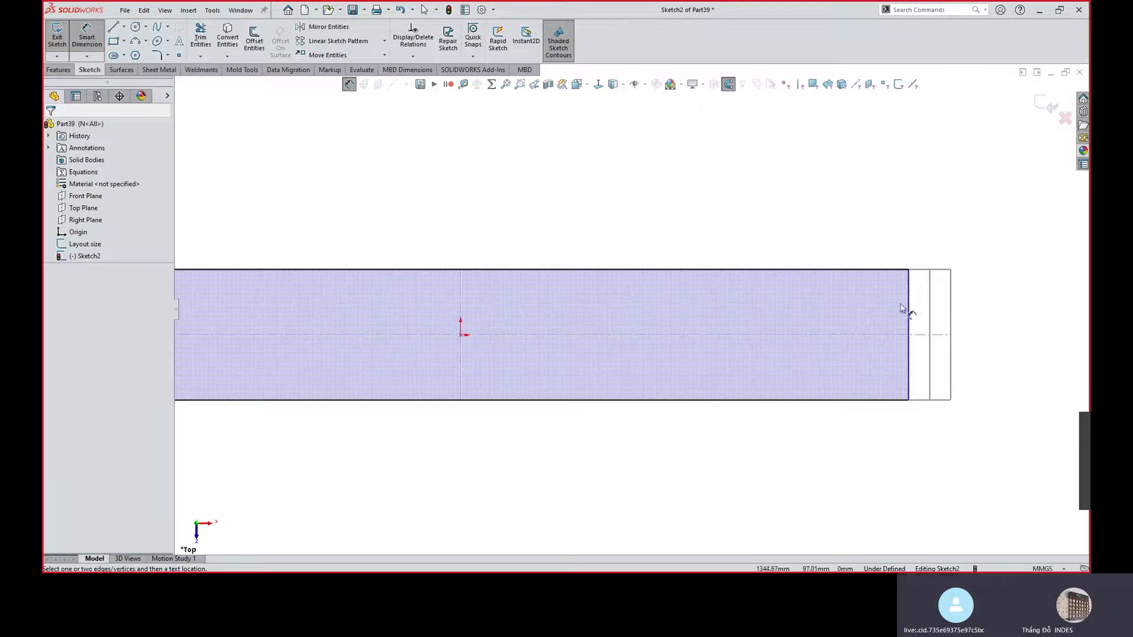
pyautogui.click(908, 310)
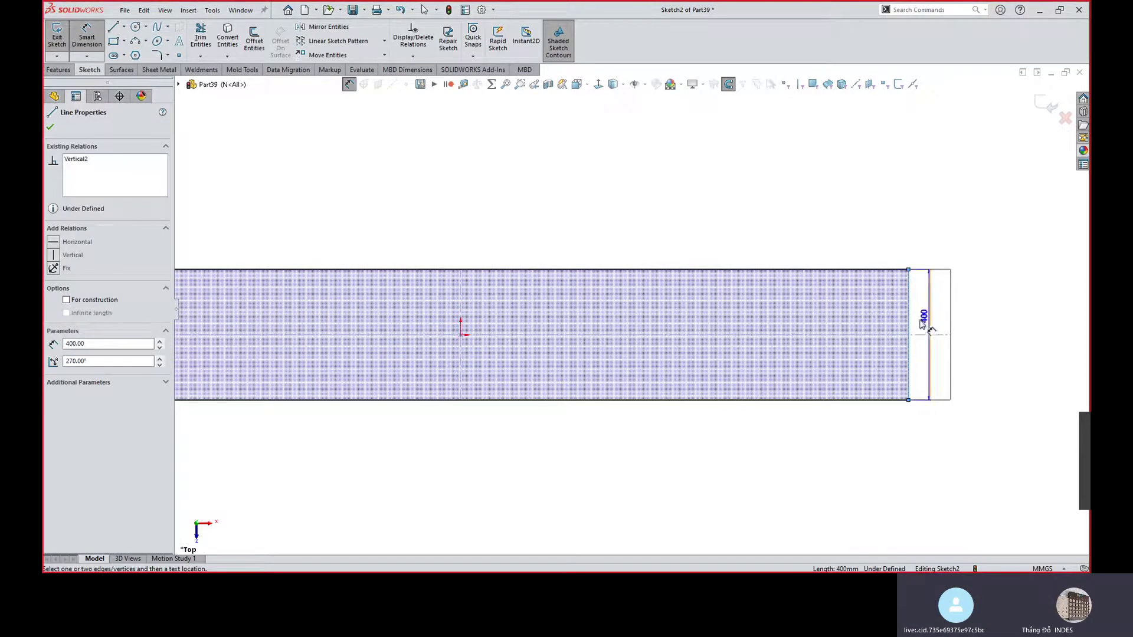
pyautogui.press('Escape')
pyautogui.press('Escape')
pyautogui.moveTo(909, 270); pyautogui.dragTo(931, 271)
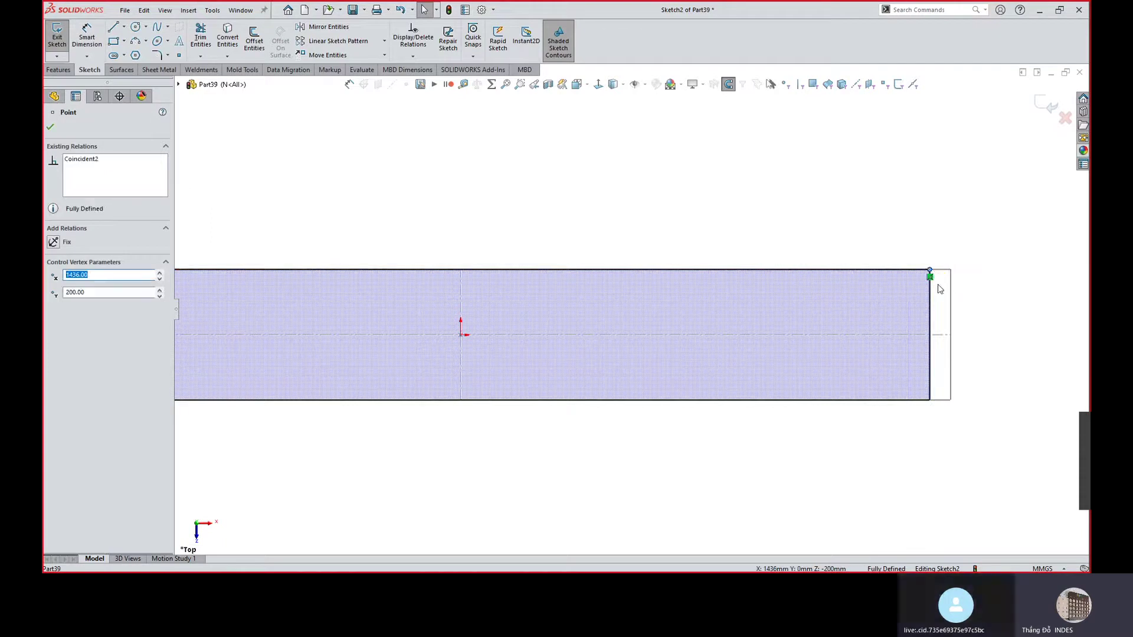
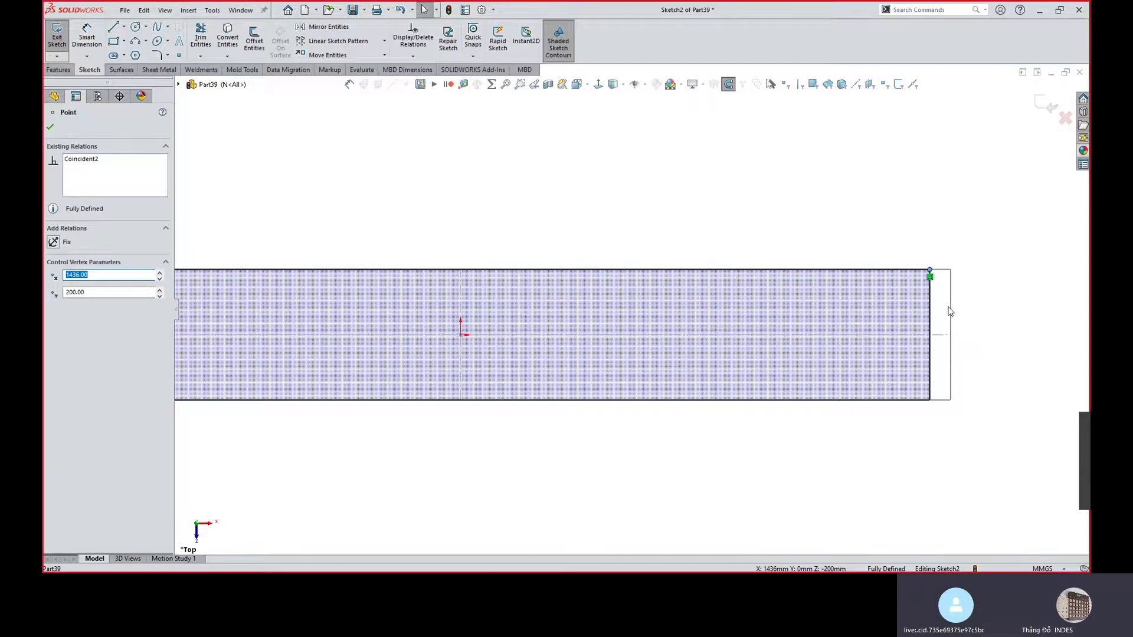
# Undo the corner snap, dimension the rectangle's right edge 50 mm from the layout's right inner vertical line, and exit the sketch.
pyautogui.hotkey('ctrl', 'z')
pyautogui.click(894, 216)
pyautogui.press('s')
pyautogui.click(944, 303)
pyautogui.click(909, 287)
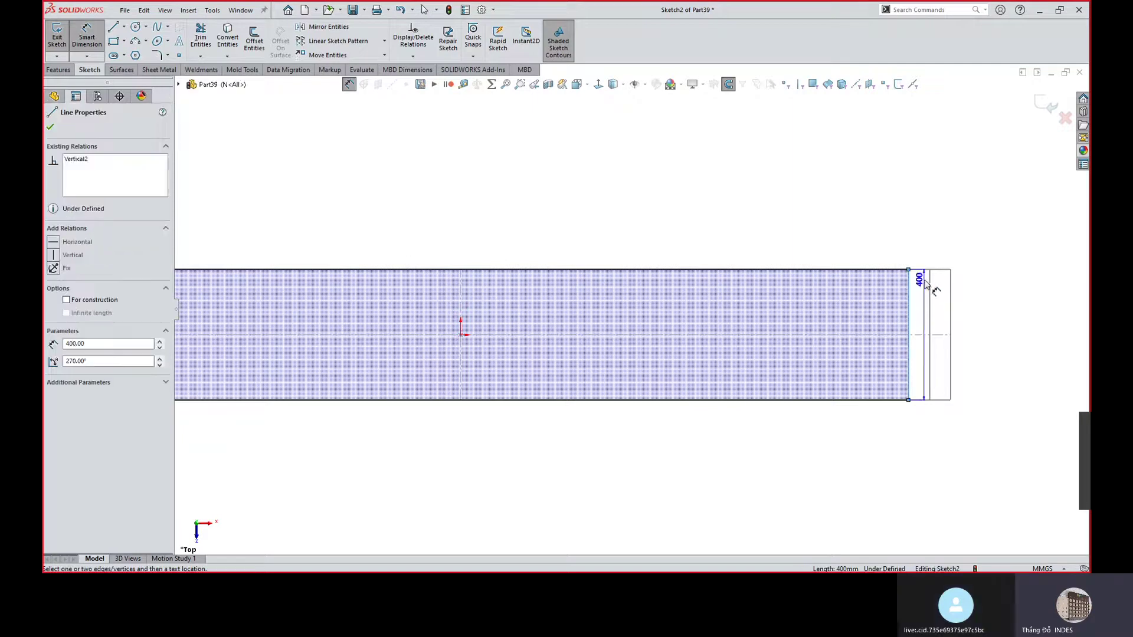
pyautogui.click(928, 284)
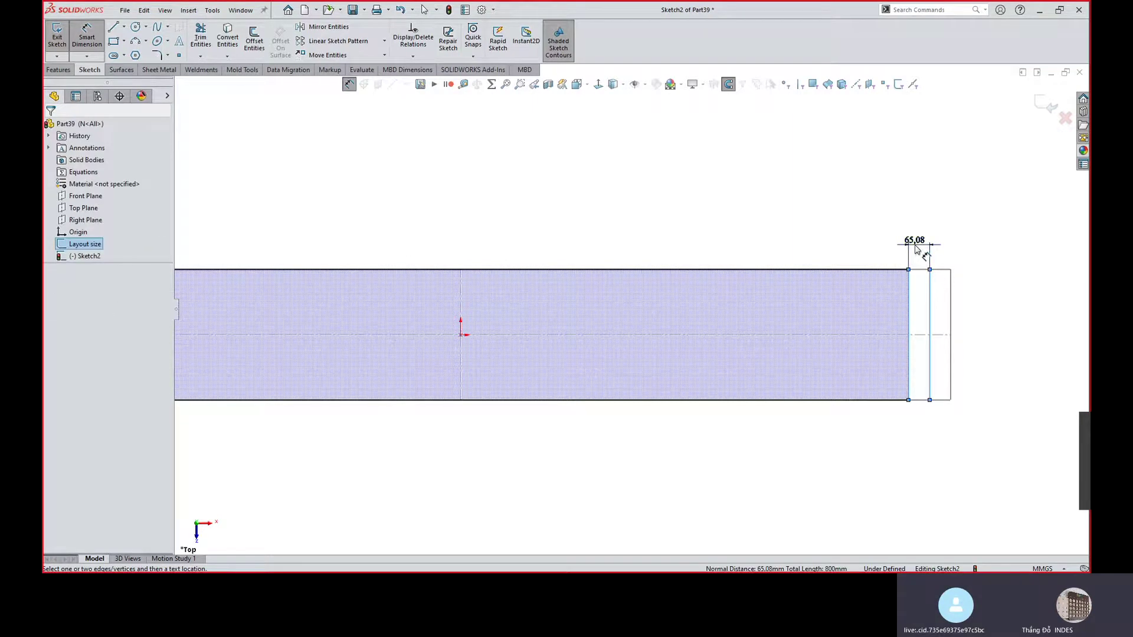
pyautogui.click(915, 249)
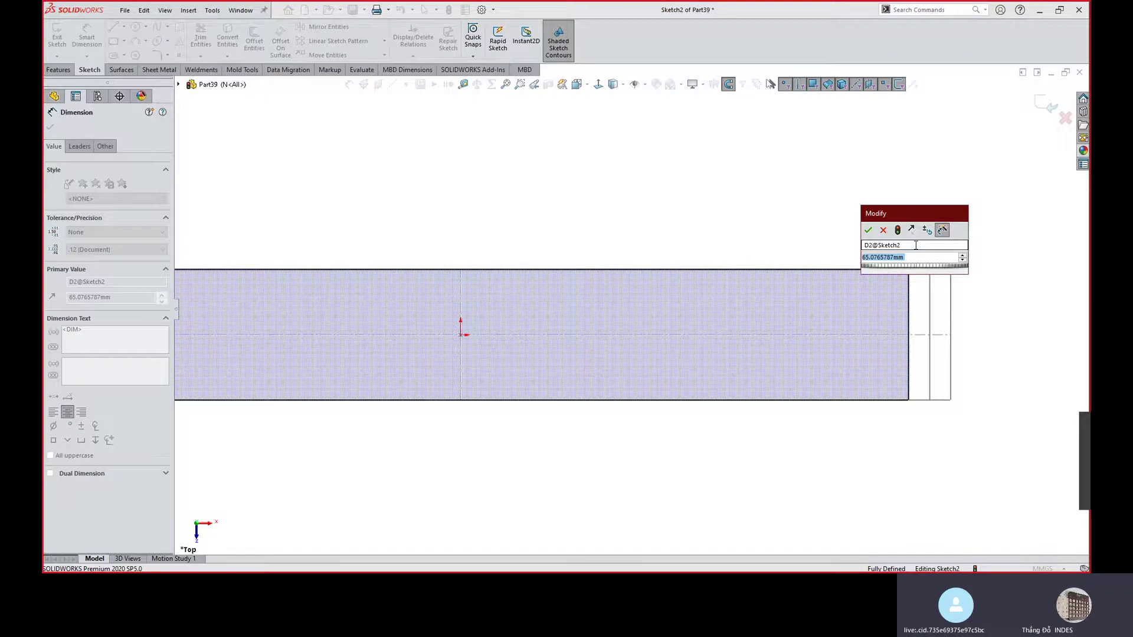
pyautogui.write('50')
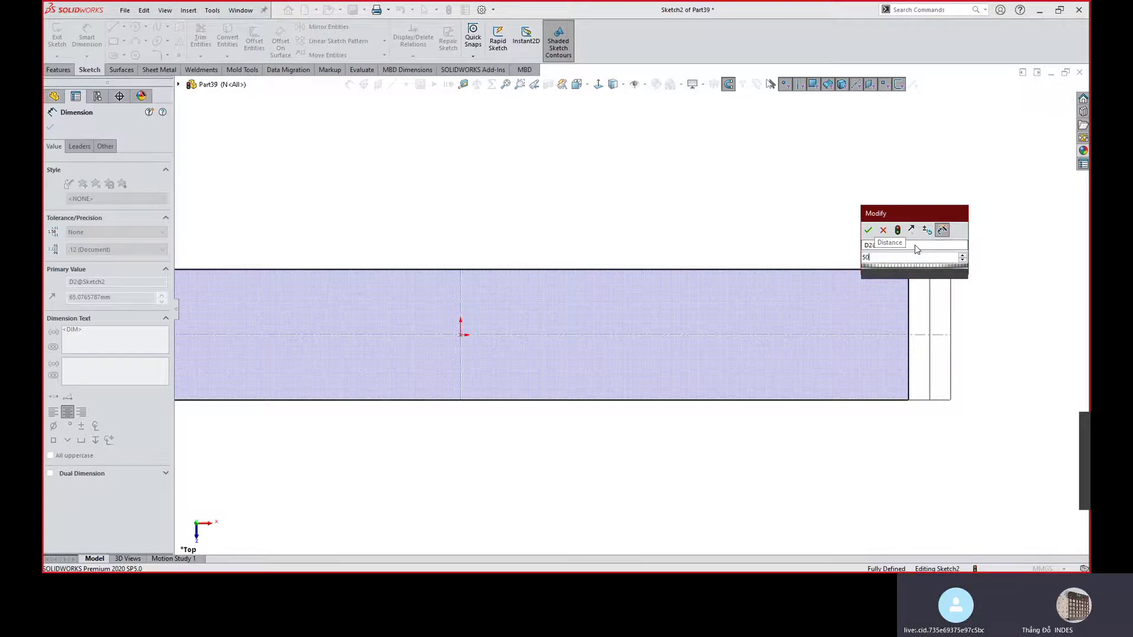
pyautogui.press('Return')
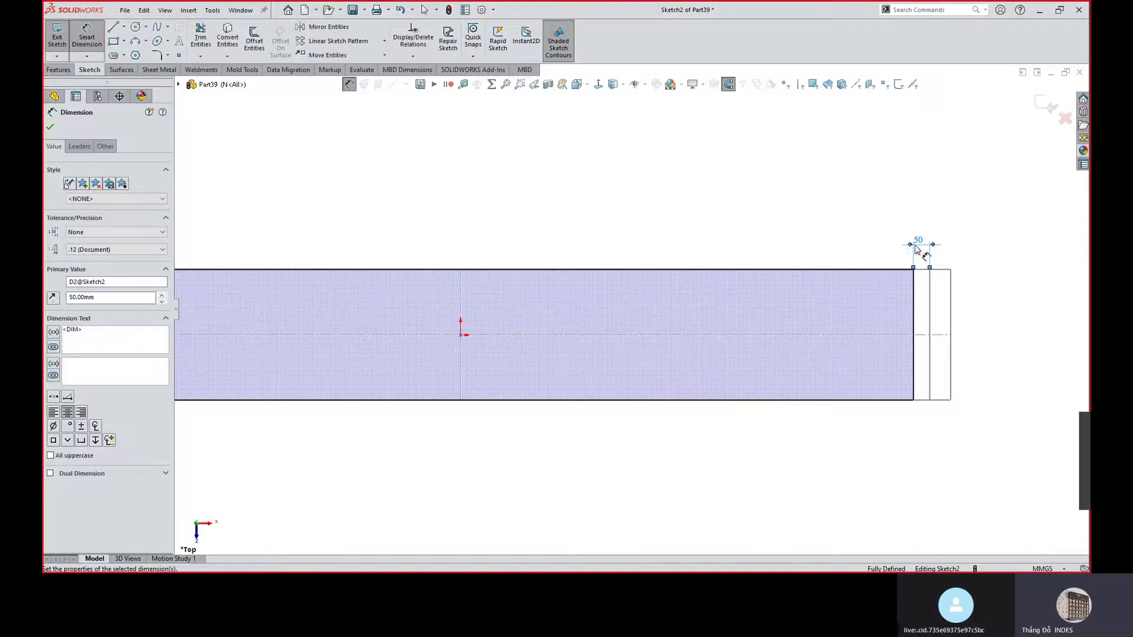
pyautogui.press('f')
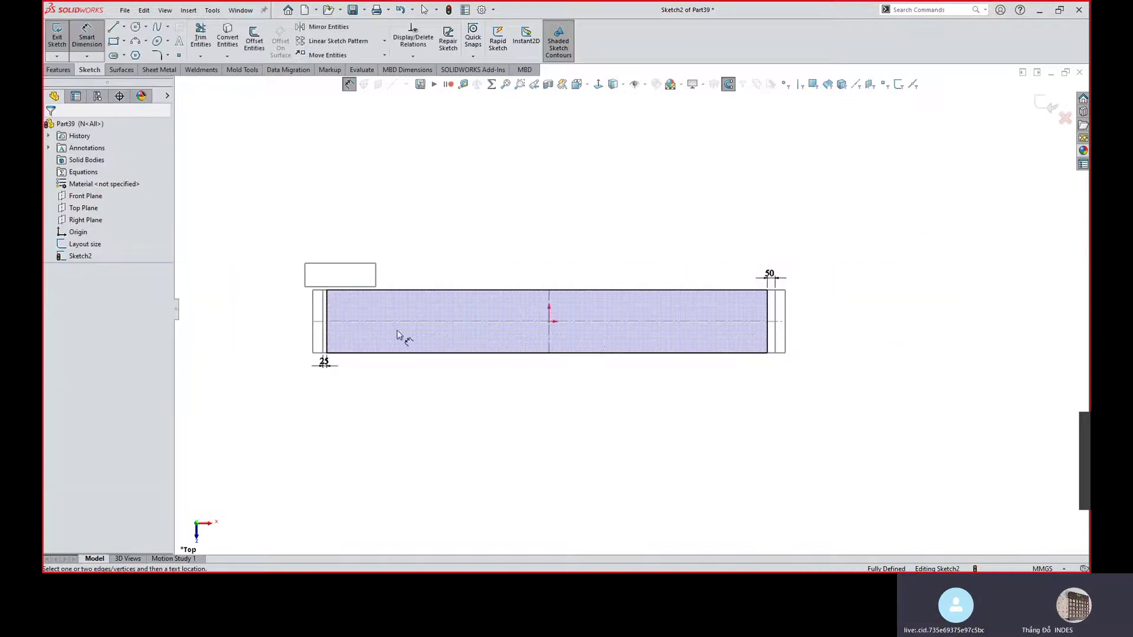
pyautogui.click(1053, 106)
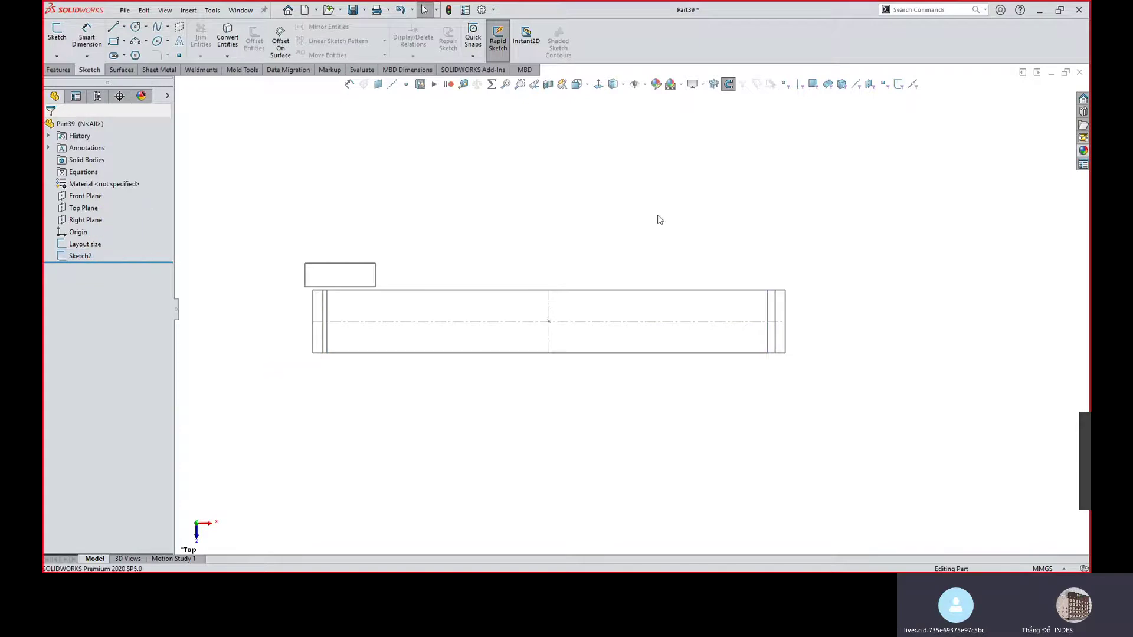
# Hide the Layout size sketch and reopen Sketch2 for editing.
pyautogui.click(86, 247)
pyautogui.click(109, 232)
pyautogui.click(81, 256)
pyautogui.click(95, 217)
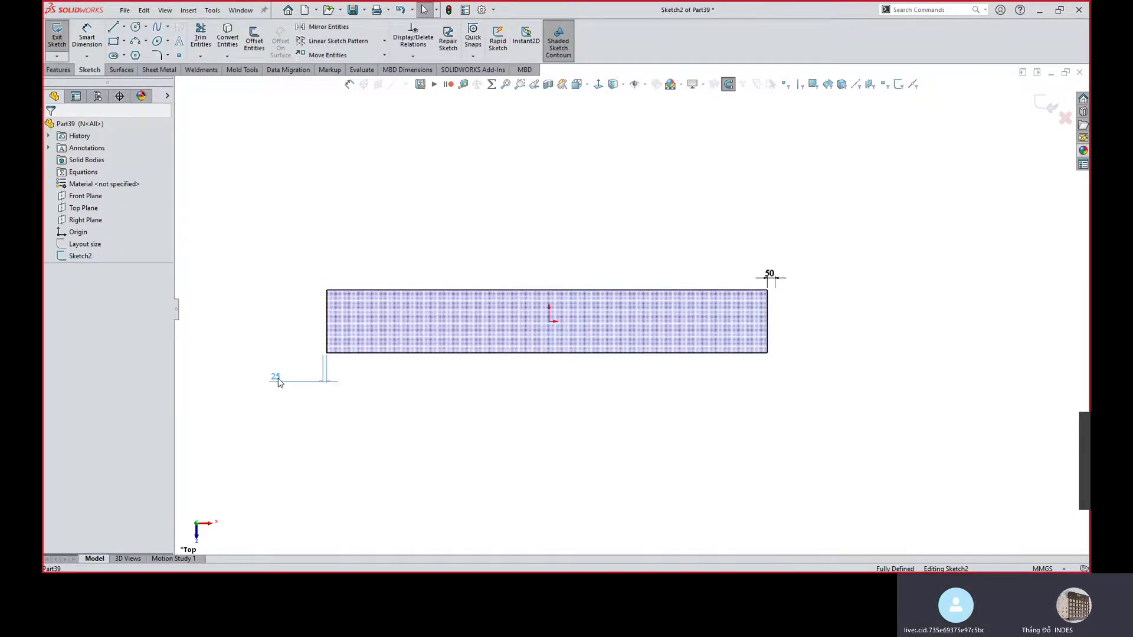
# Move the 25 mm and 50 mm dimension texts outward, clear of their extension lines.
pyautogui.click(278, 378)
pyautogui.click(540, 439)
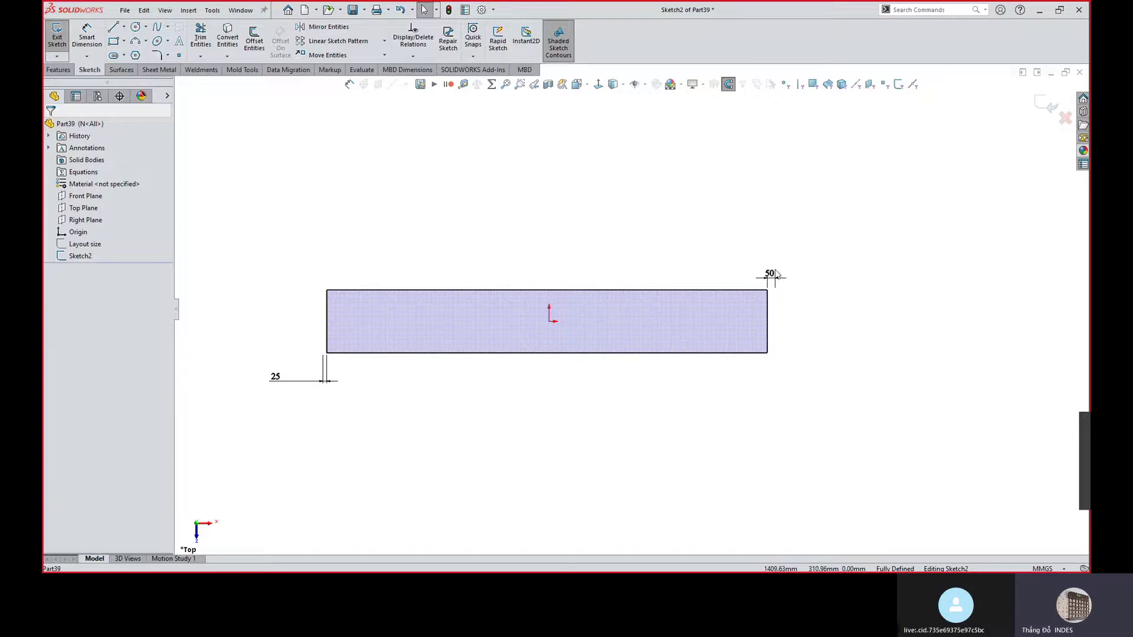
pyautogui.moveTo(776, 274); pyautogui.dragTo(798, 260)
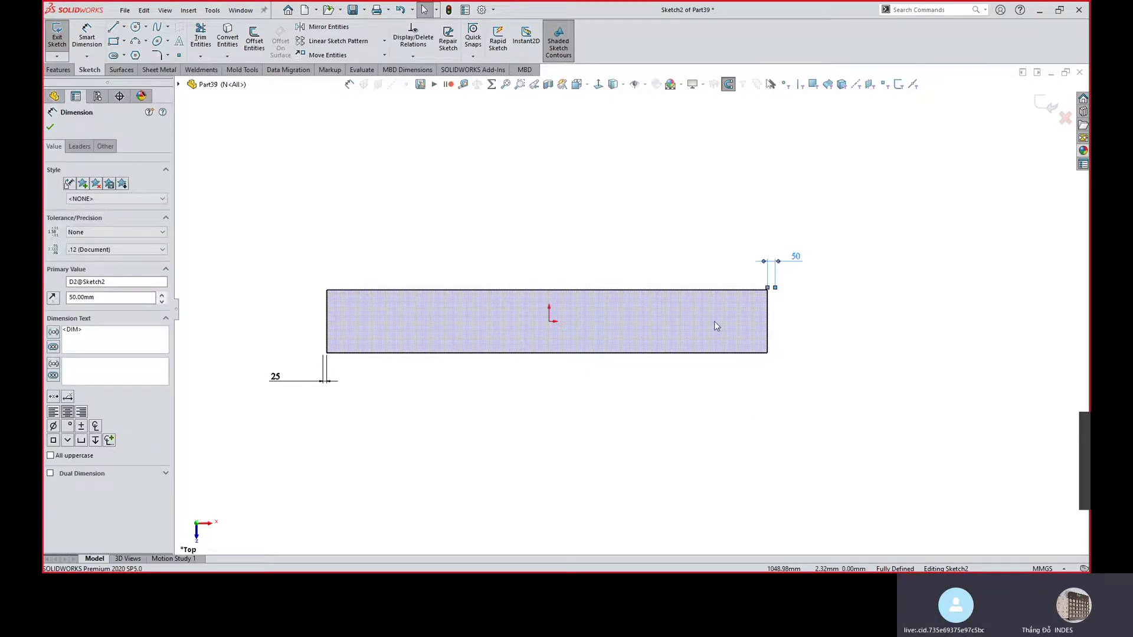
# Sketch a vertical line about 400 mm long across the left part of the rectangle, from its upper to its lower edge.
pyautogui.press('l')
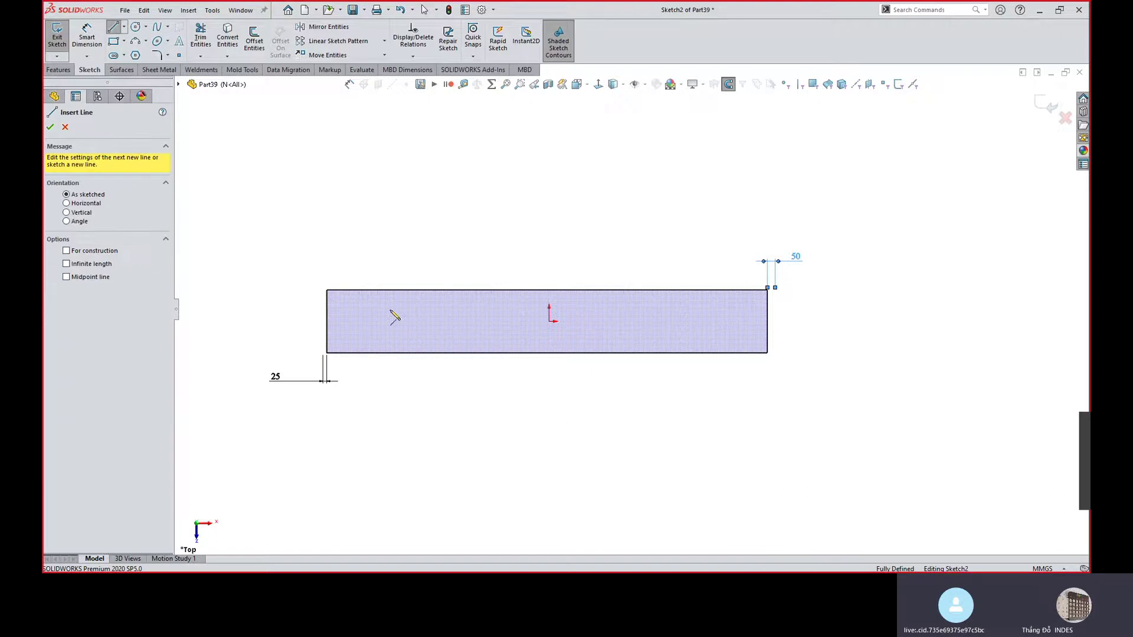
pyautogui.click(387, 289)
pyautogui.click(388, 353)
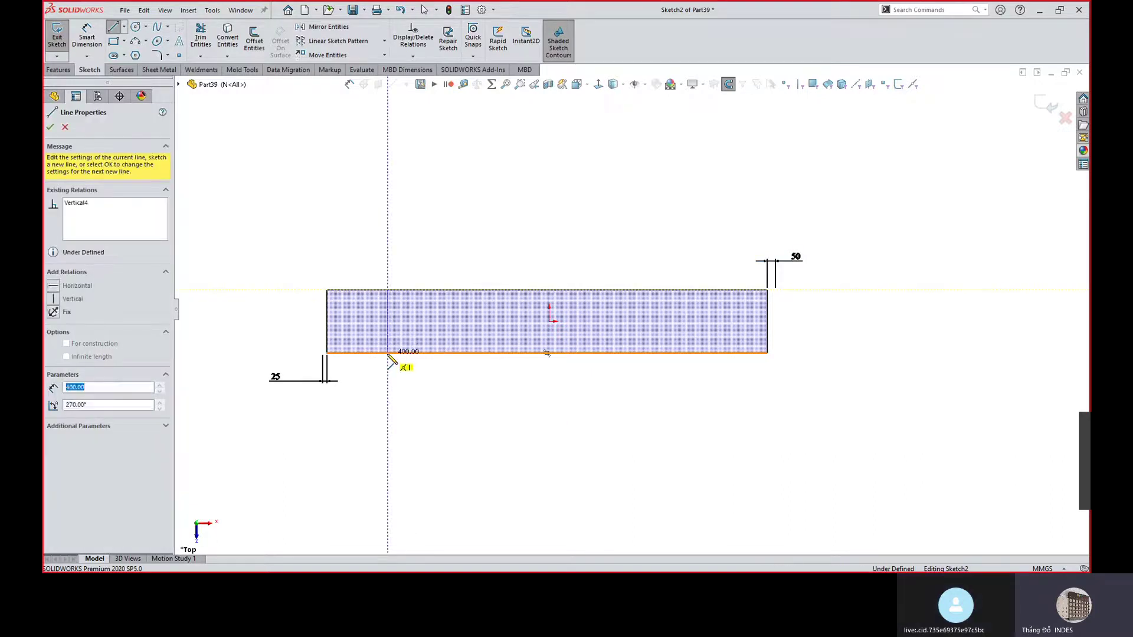
pyautogui.press('Escape')
pyautogui.press('Escape')
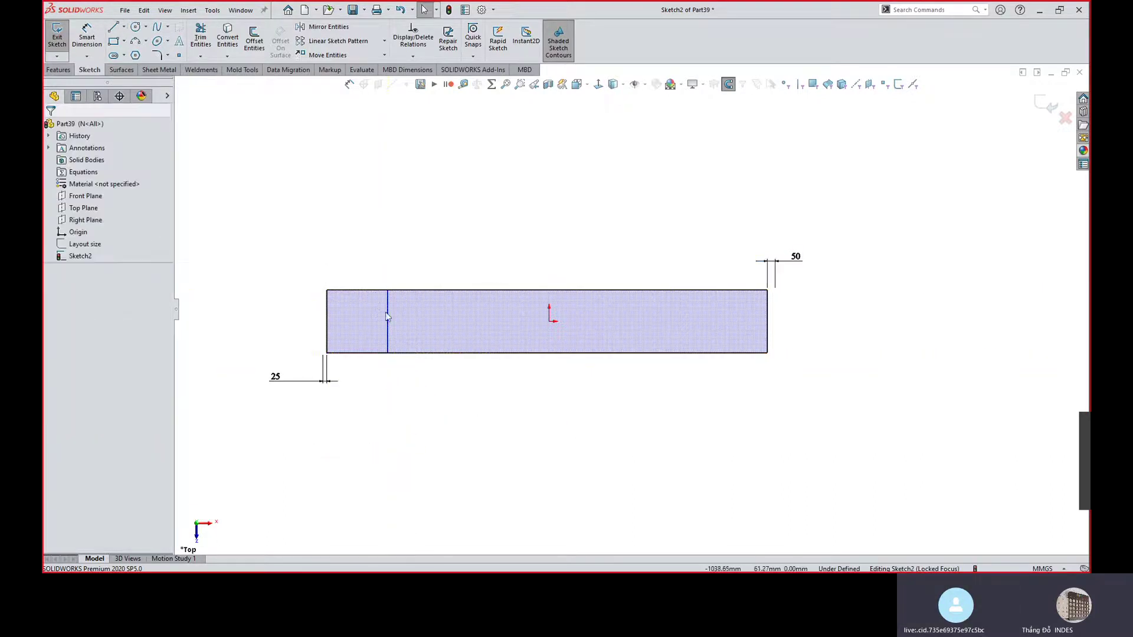
# Set up a linear sketch pattern of the new vertical line with two instances along the X-axis and one along the Y-axis.
pyautogui.click(387, 314)
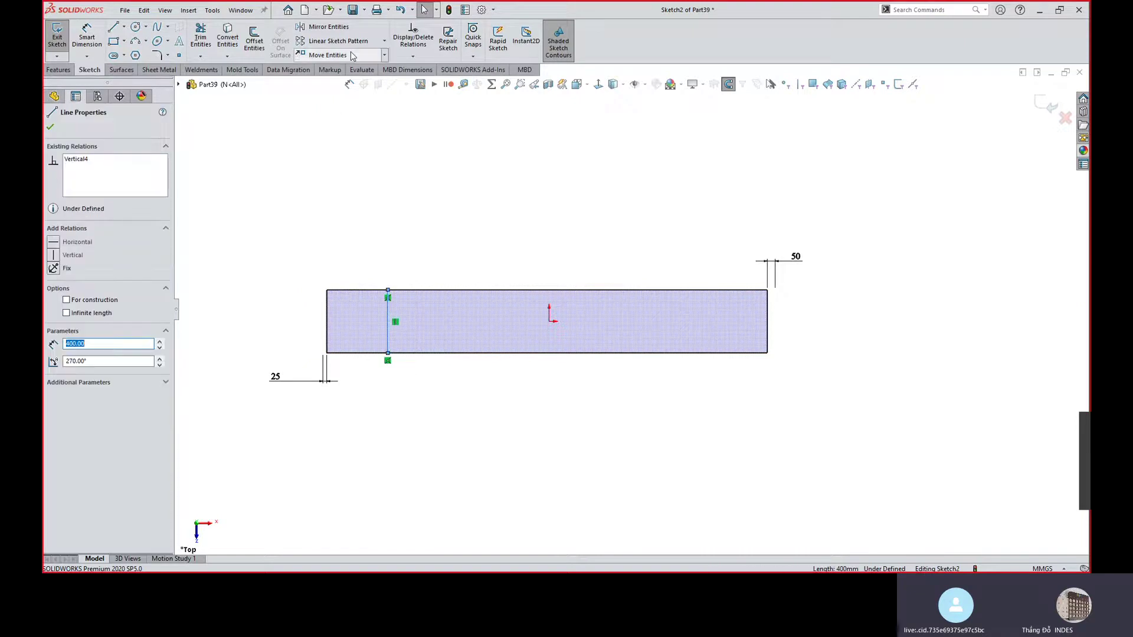
pyautogui.click(382, 42)
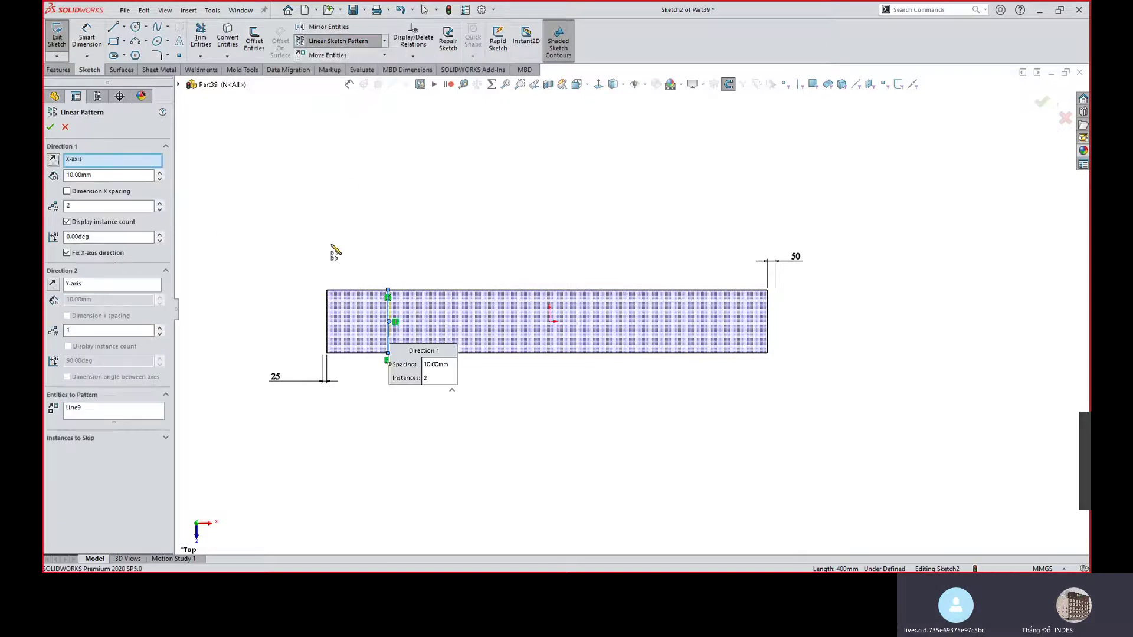
pyautogui.click(160, 208)
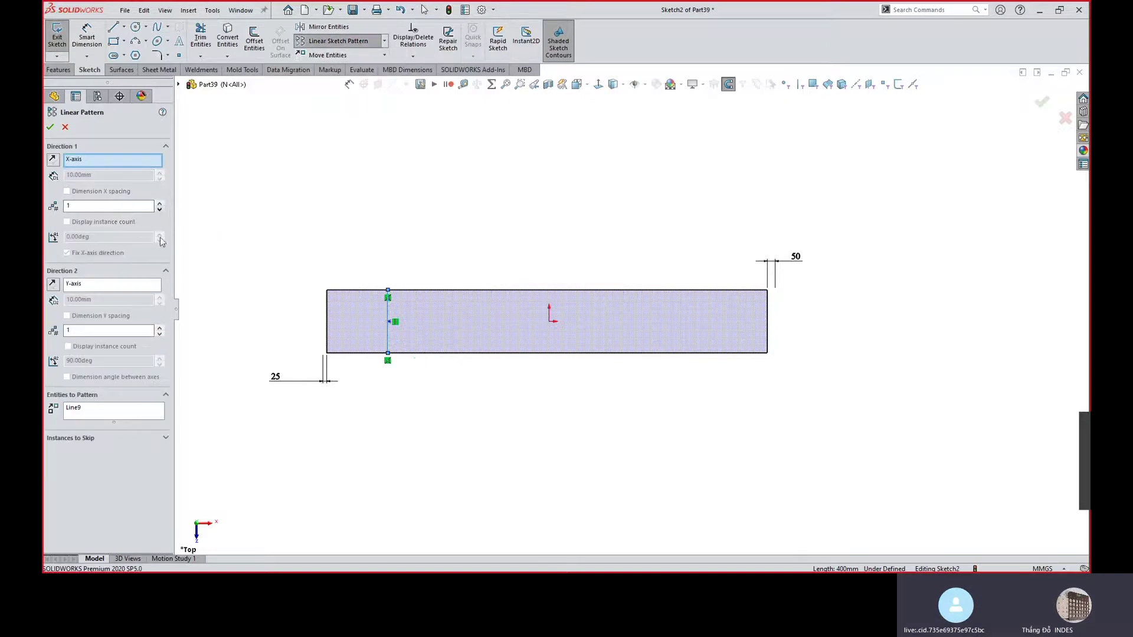
pyautogui.click(160, 328)
pyautogui.click(160, 327)
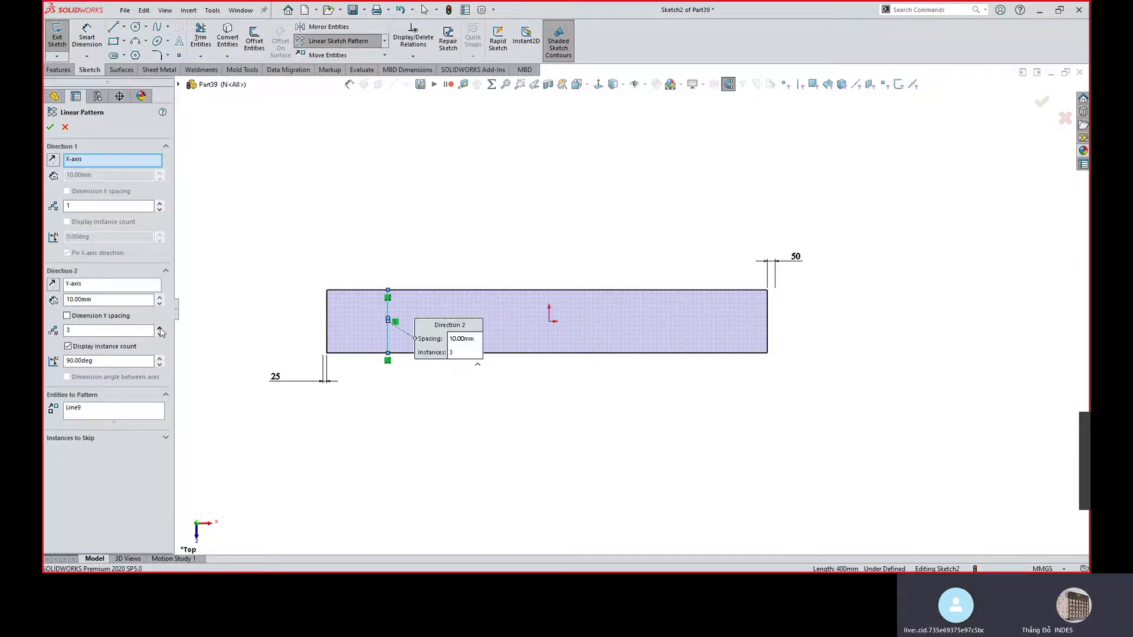
pyautogui.click(77, 412)
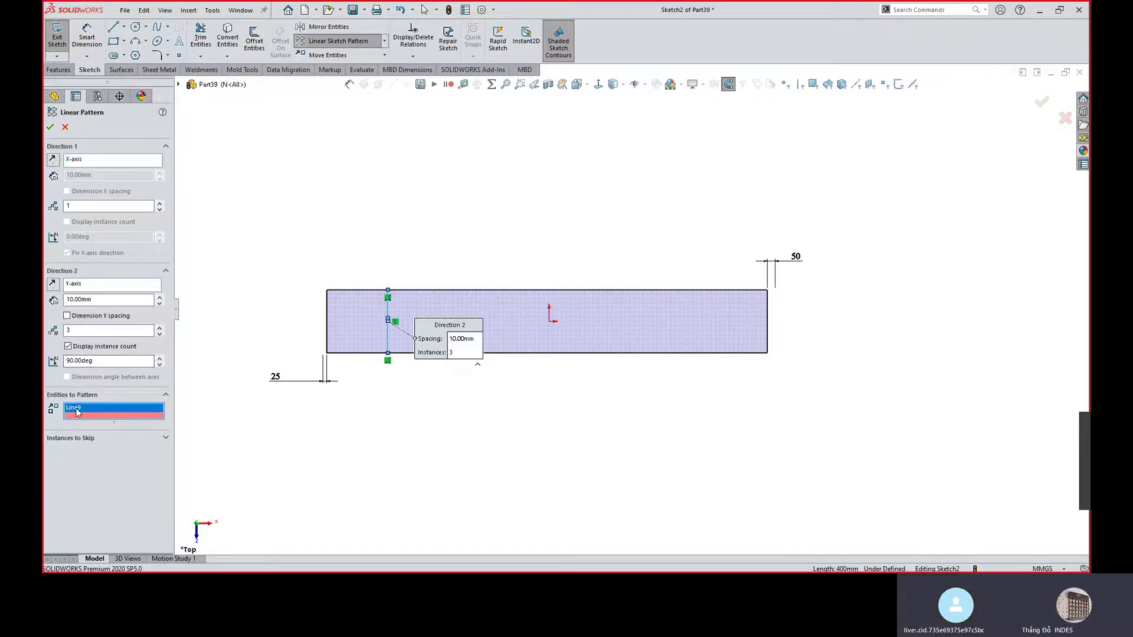
pyautogui.scroll(-4, 472, 344)
pyautogui.scroll(4, 451, 307)
pyautogui.scroll(-3, 492, 262)
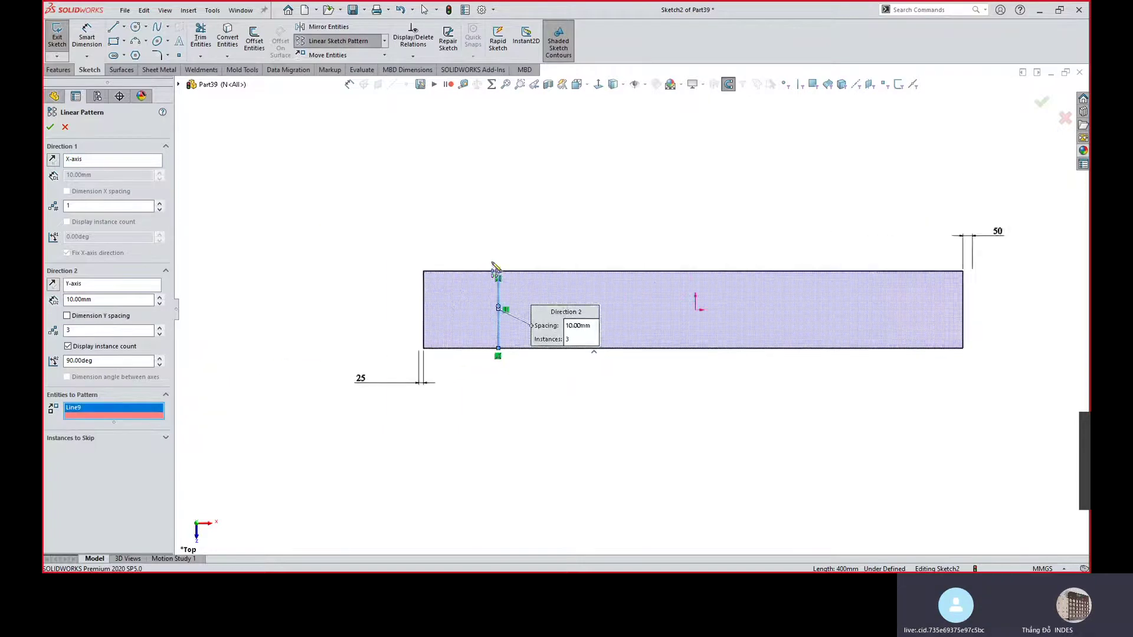
pyautogui.click(159, 334)
pyautogui.click(159, 334)
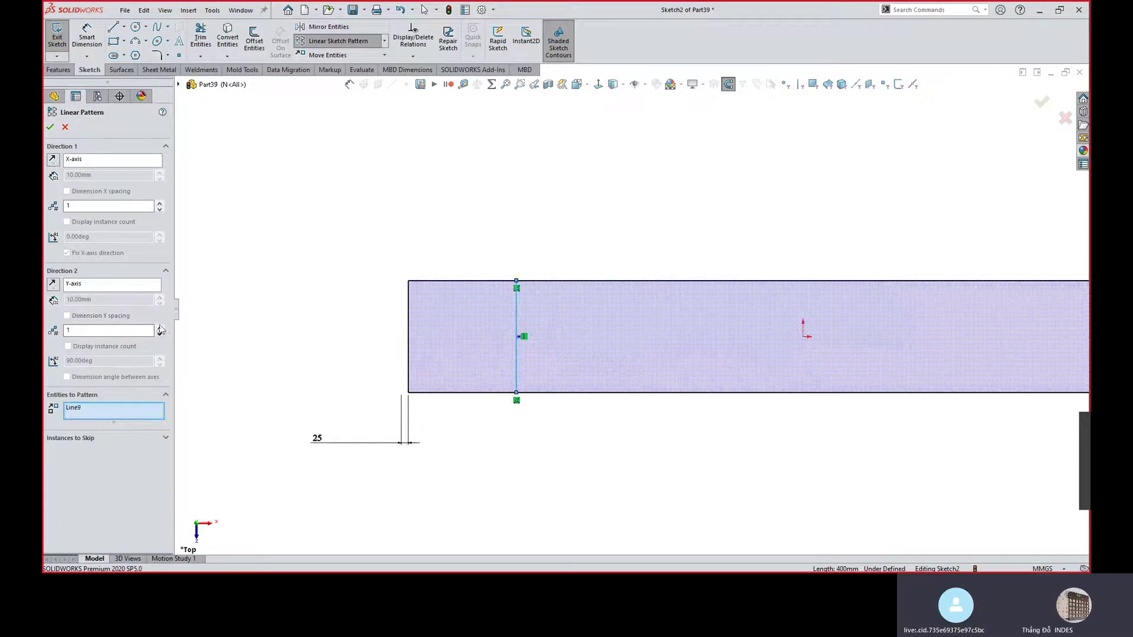
pyautogui.click(160, 203)
# Set the X-axis pattern spacing to 1000 mm with 3 instances and create the line pattern.
pyautogui.click(159, 172)
pyautogui.click(160, 173)
pyautogui.click(159, 173)
pyautogui.click(159, 173)
pyautogui.click(159, 173)
pyautogui.click(159, 173)
pyautogui.click(159, 173)
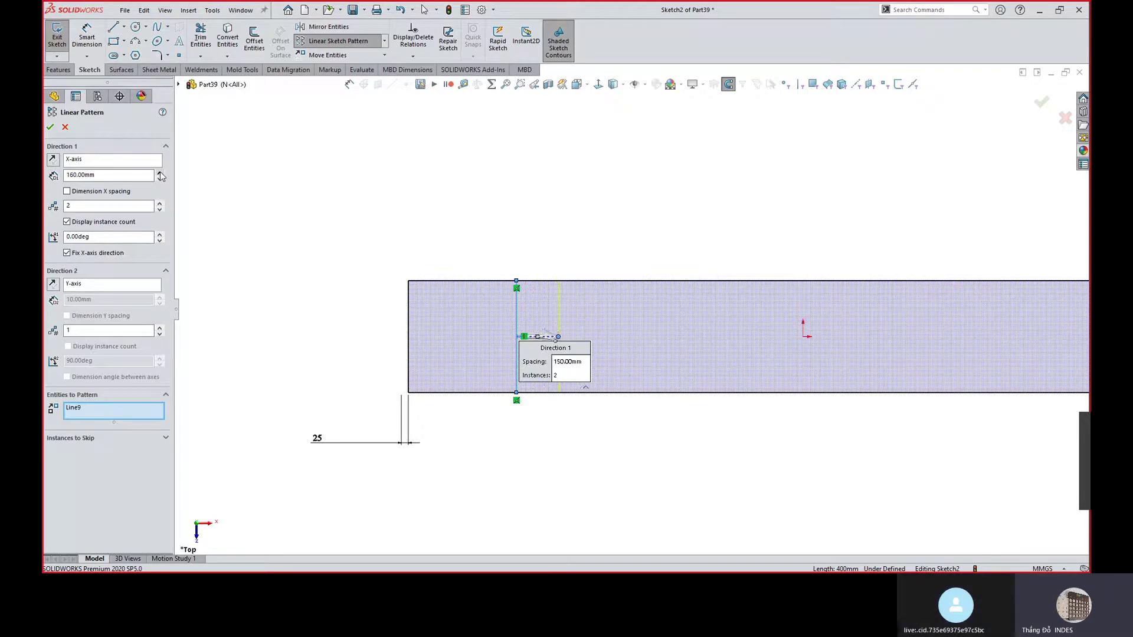
pyautogui.click(159, 173)
pyautogui.click(159, 172)
pyautogui.click(159, 173)
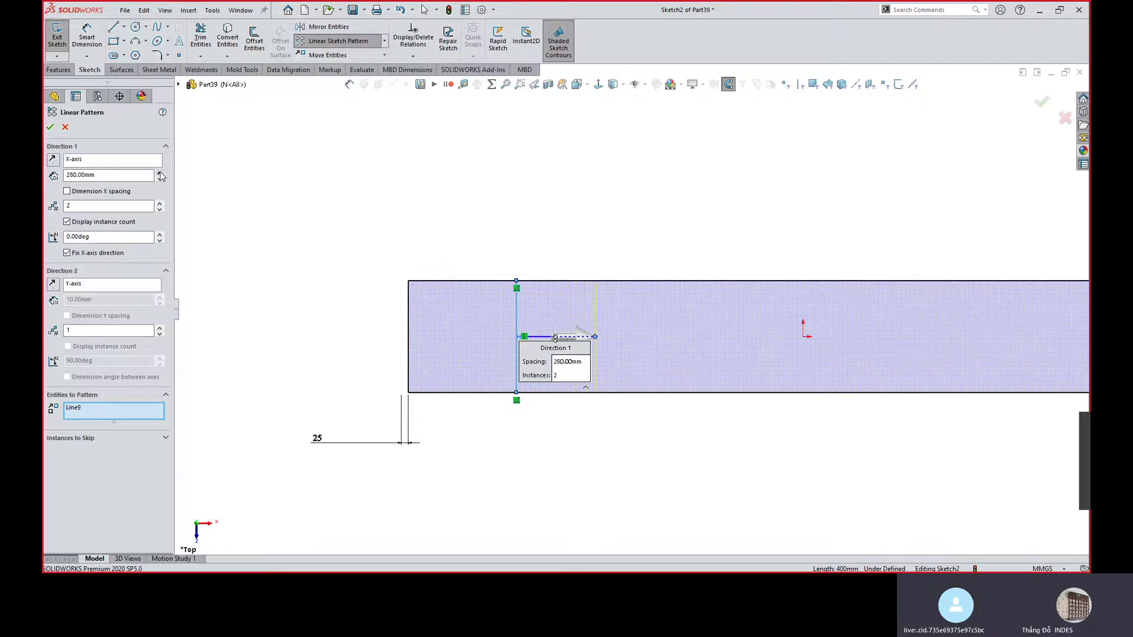
pyautogui.click(159, 173)
pyautogui.write('10')
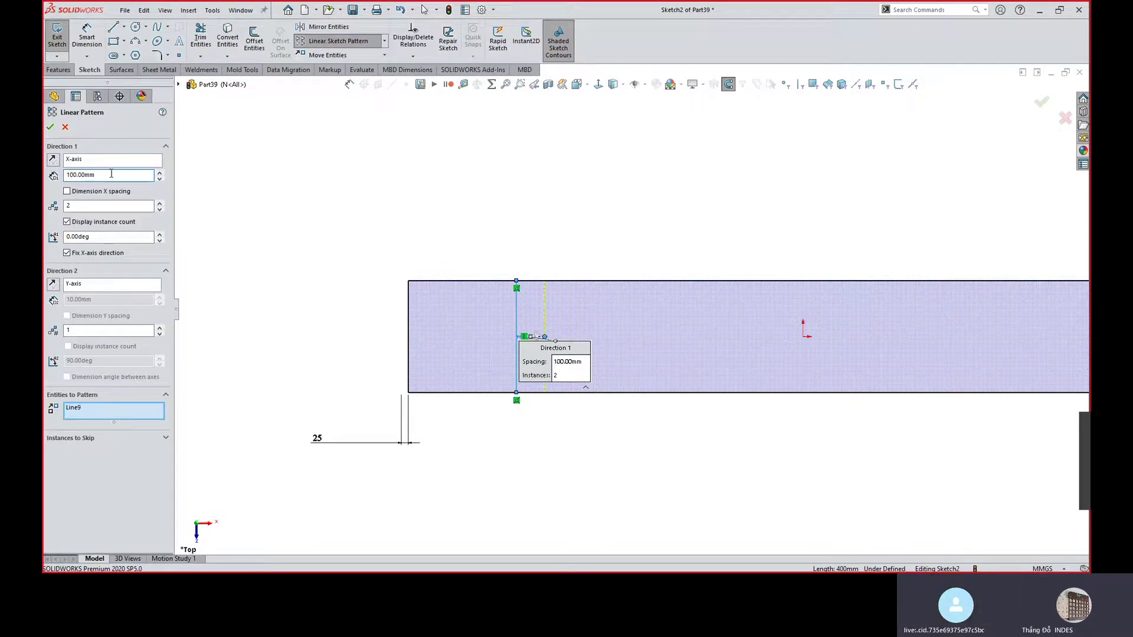
pyautogui.write('00')
pyautogui.press('Return')
pyautogui.scroll(4, 653, 270)
pyautogui.scroll(-3, 817, 329)
pyautogui.click(159, 203)
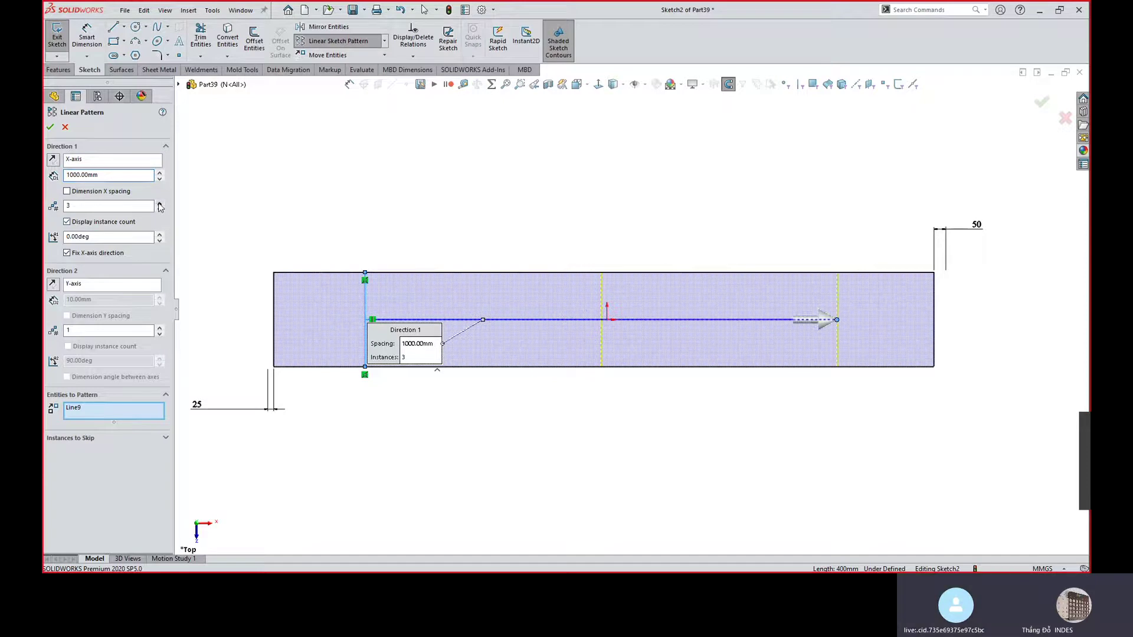
pyautogui.click(52, 127)
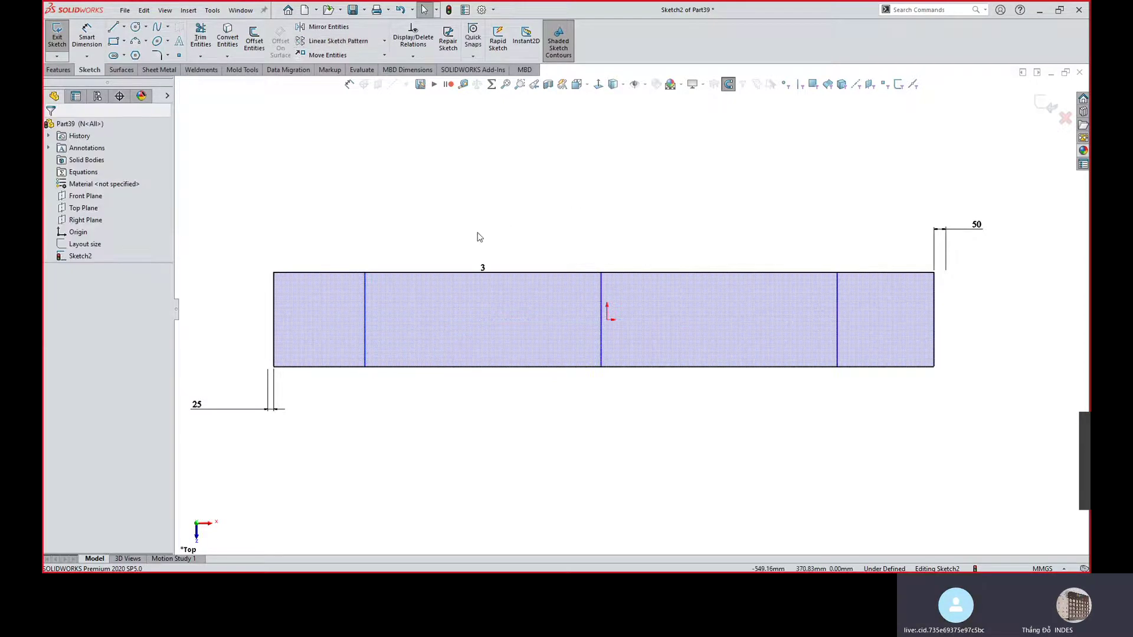
# Draw horizontal construction lines joining the midpoints of the rectangle's left edge and first vertical line, and of the third vertical line and right edge.
pyautogui.press('l')
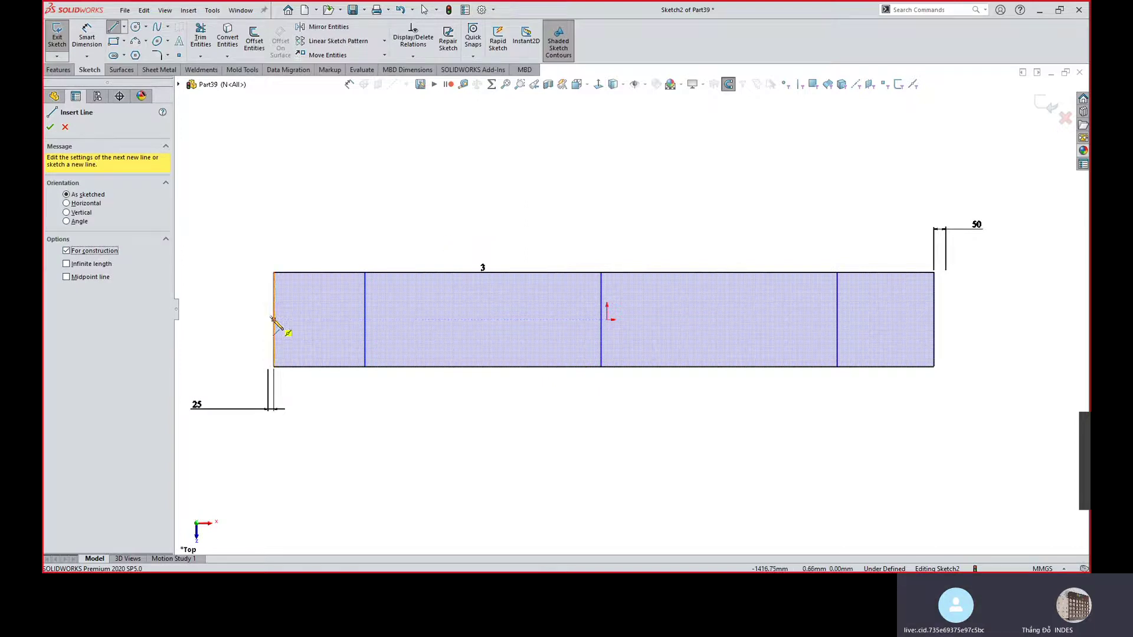
pyautogui.moveTo(272, 318); pyautogui.dragTo(365, 319)
pyautogui.doubleClick(393, 297)
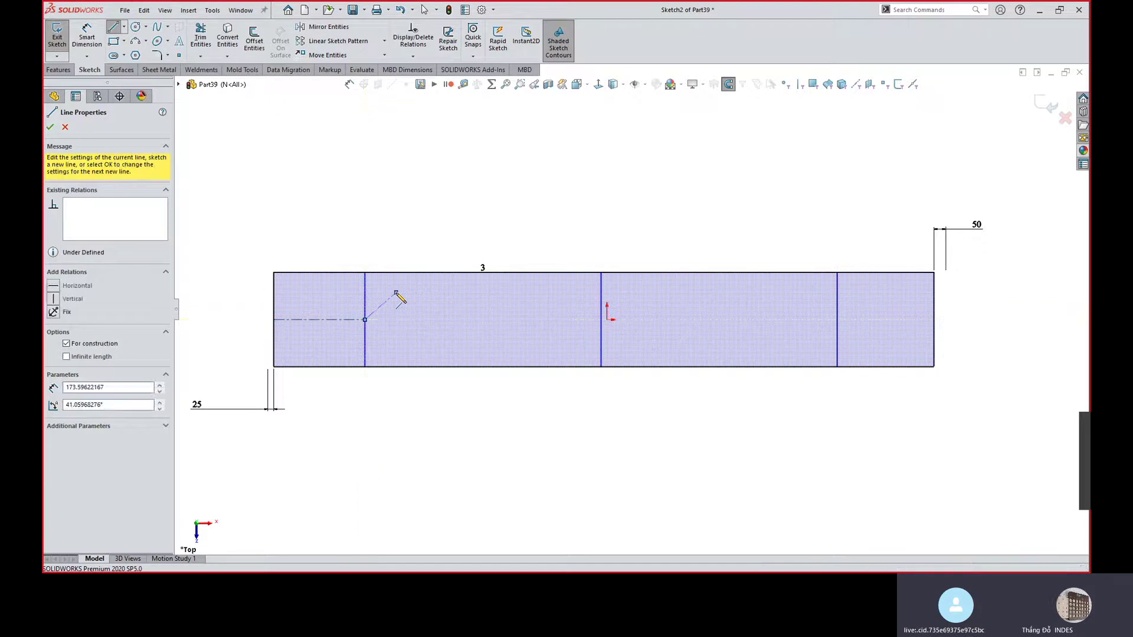
pyautogui.click(837, 319)
pyautogui.click(936, 320)
pyautogui.doubleClick(972, 288)
pyautogui.press('Escape')
# Dimension the first vertical line 100 mm from the rectangle's left edge.
pyautogui.press('s')
pyautogui.click(465, 349)
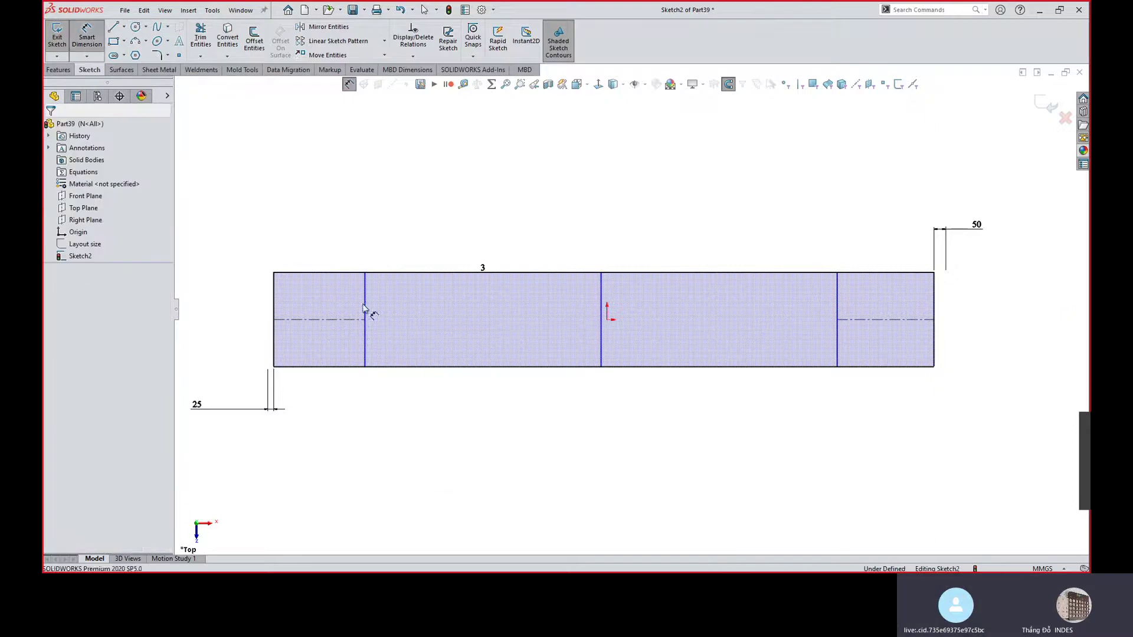
pyautogui.click(275, 302)
pyautogui.click(364, 295)
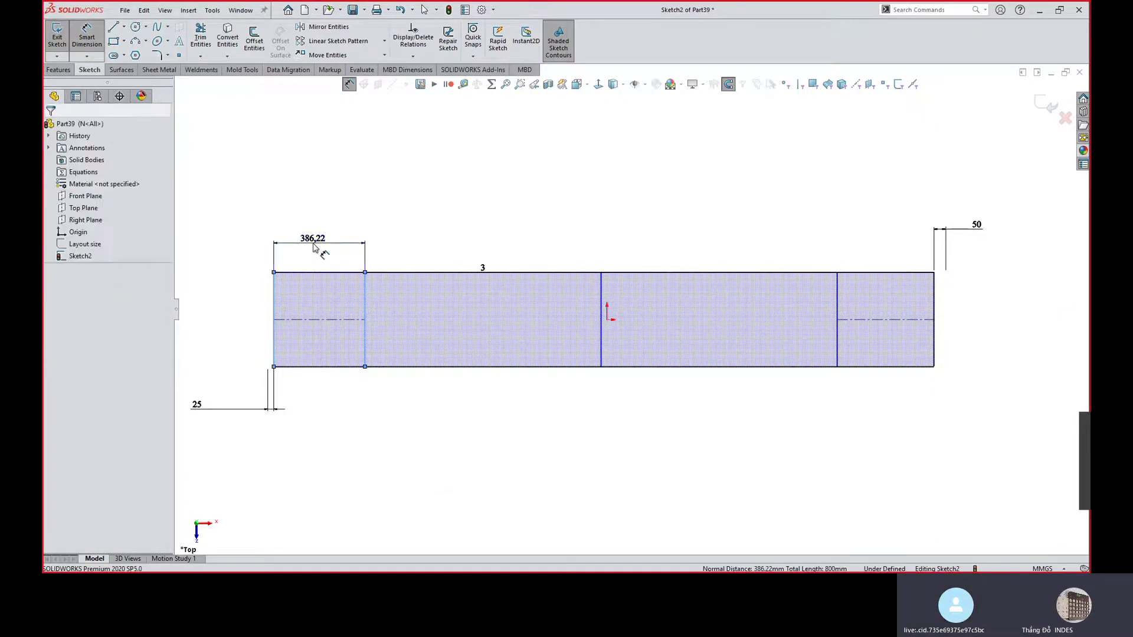
pyautogui.click(313, 247)
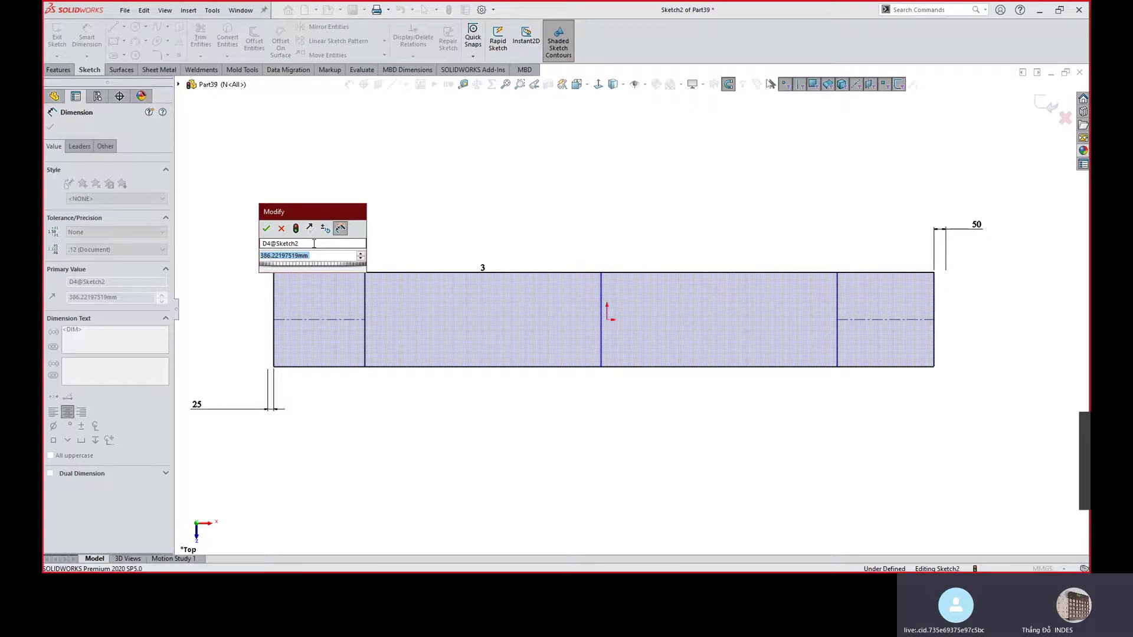
pyautogui.write('100')
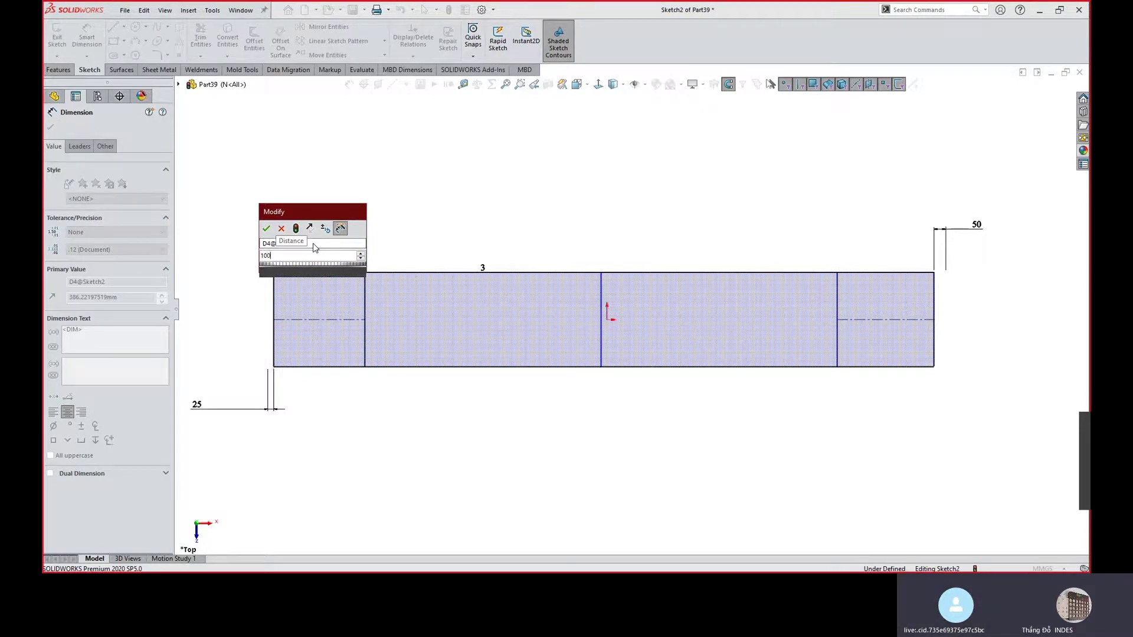
pyautogui.press('Return')
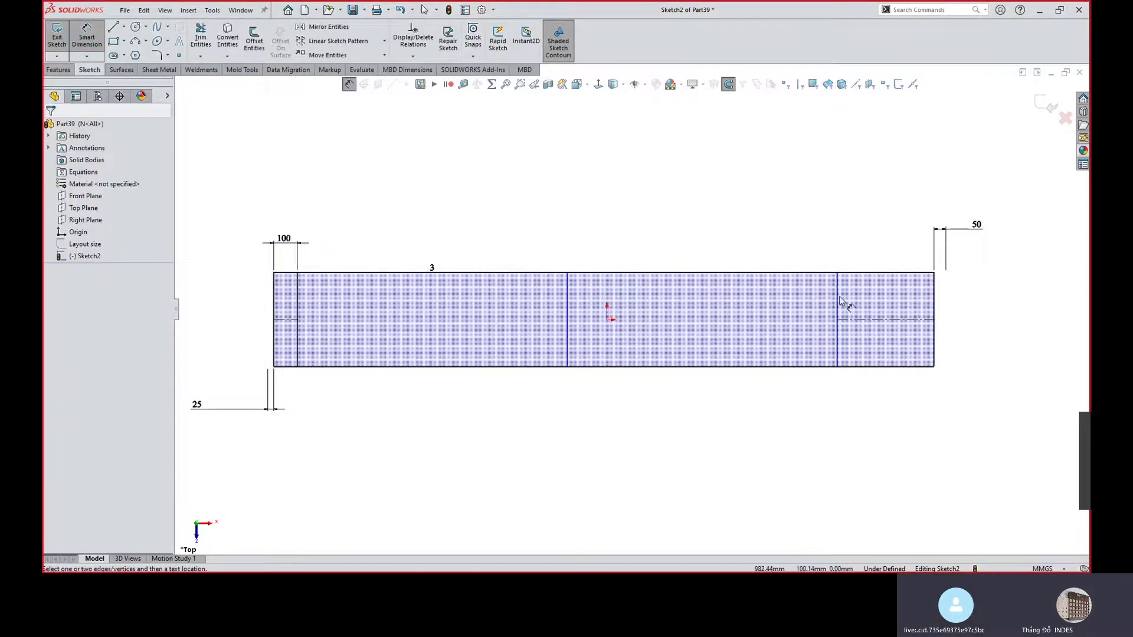
pyautogui.click(933, 301)
pyautogui.press('Escape')
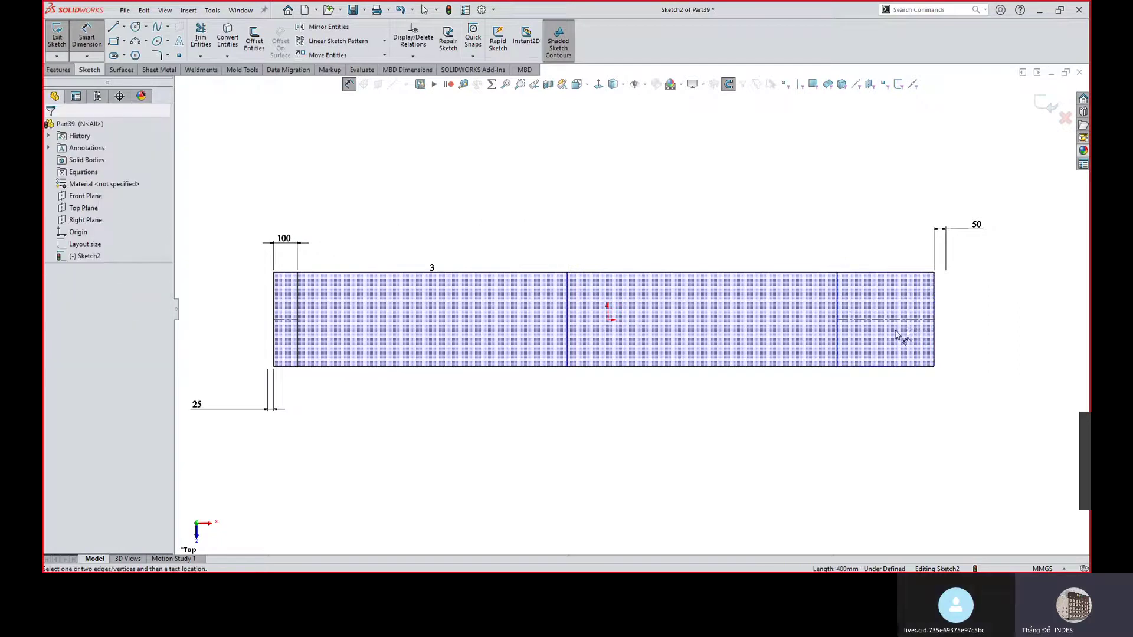
pyautogui.click(892, 319)
pyautogui.press('Escape')
pyautogui.press('Escape')
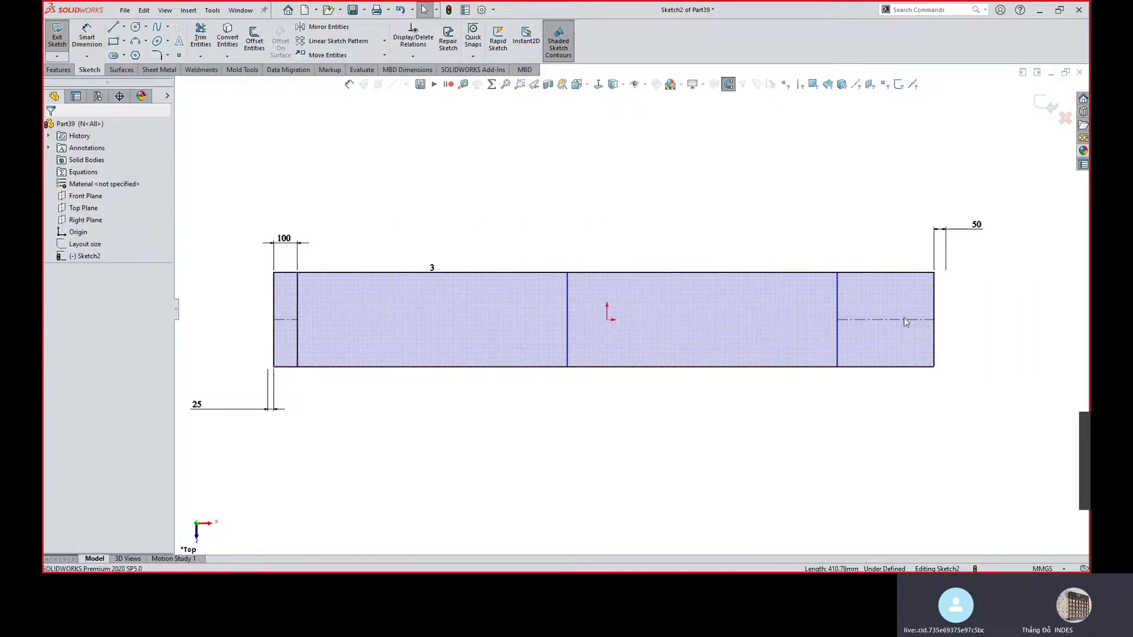
# Make the two horizontal construction lines at the rectangle's ends equal in length.
pyautogui.click(906, 320)
pyautogui.click(392, 276)
pyautogui.click(578, 170)
# Add a driven dimension between the first and second vertical lines, placed above the rectangle.
pyautogui.press('s')
pyautogui.click(546, 315)
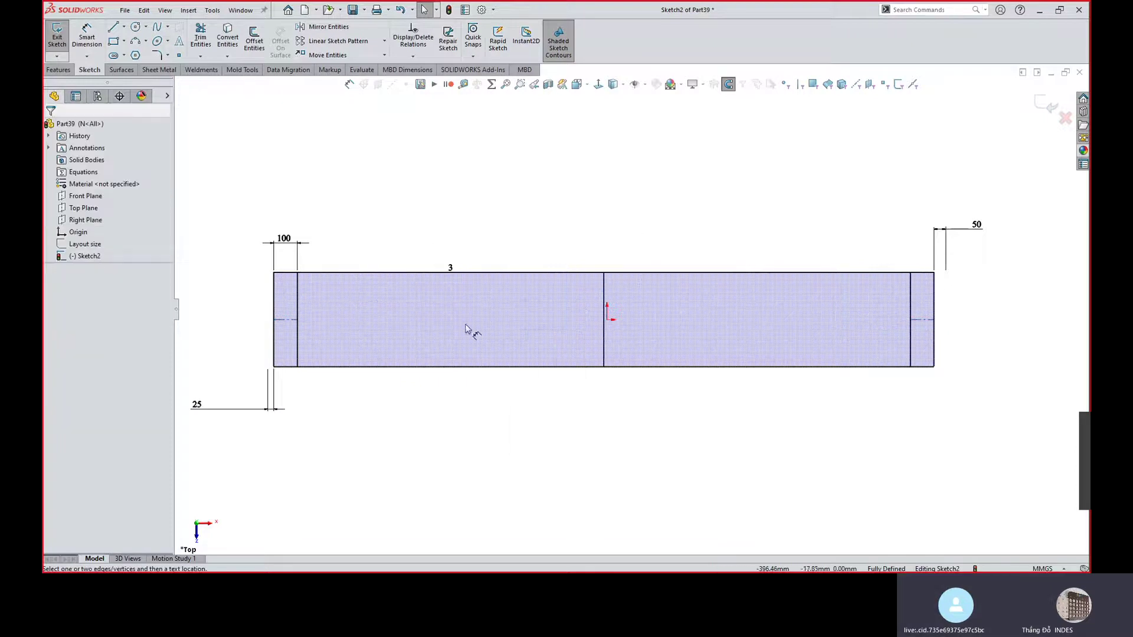
pyautogui.click(297, 314)
pyautogui.click(605, 289)
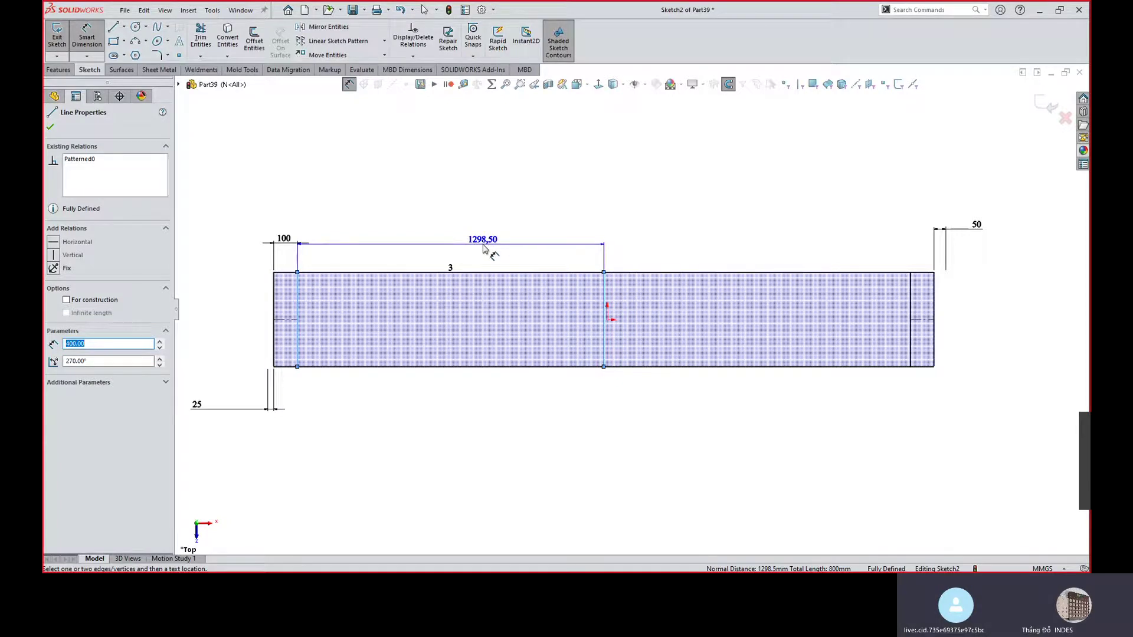
pyautogui.click(485, 250)
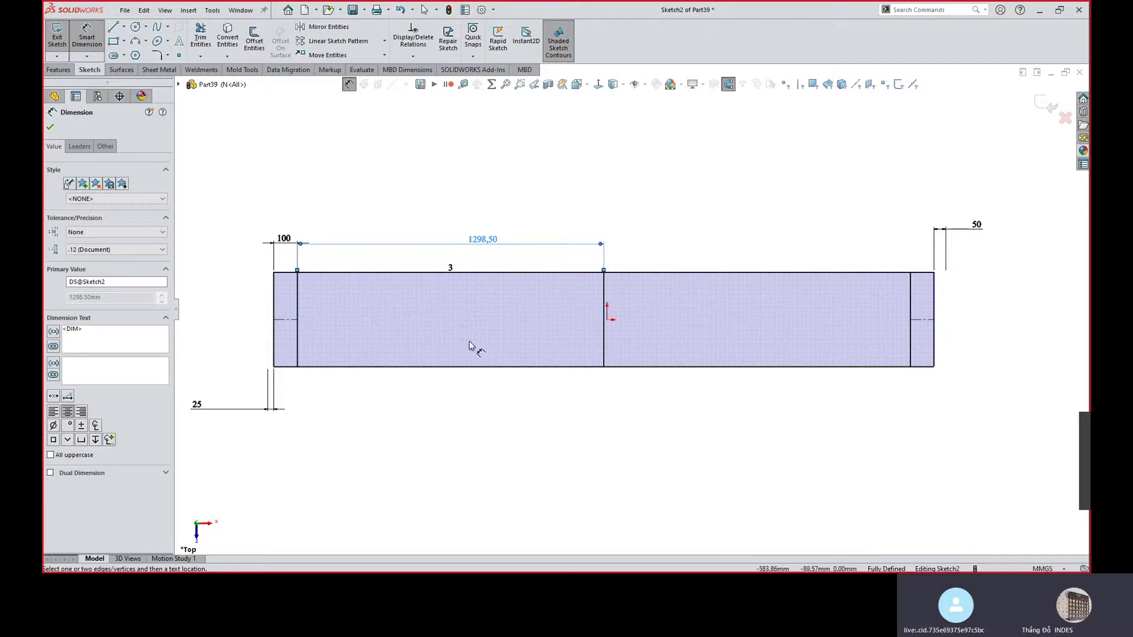
pyautogui.press('Escape')
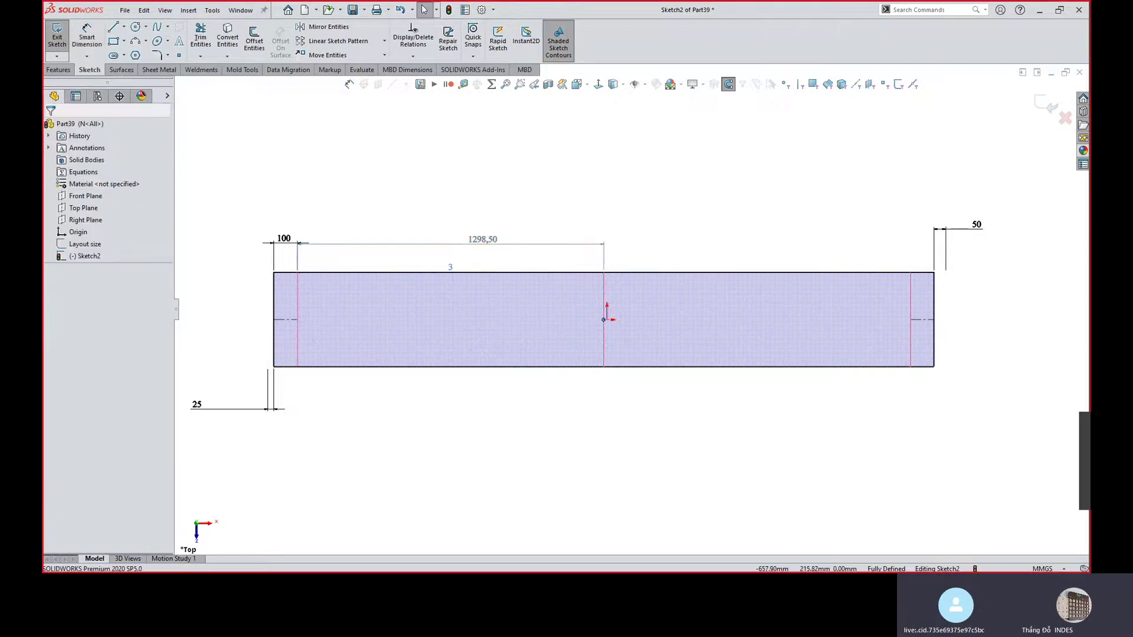
# Set the vertical line pattern's instance count to 4.
pyautogui.doubleClick(450, 267)
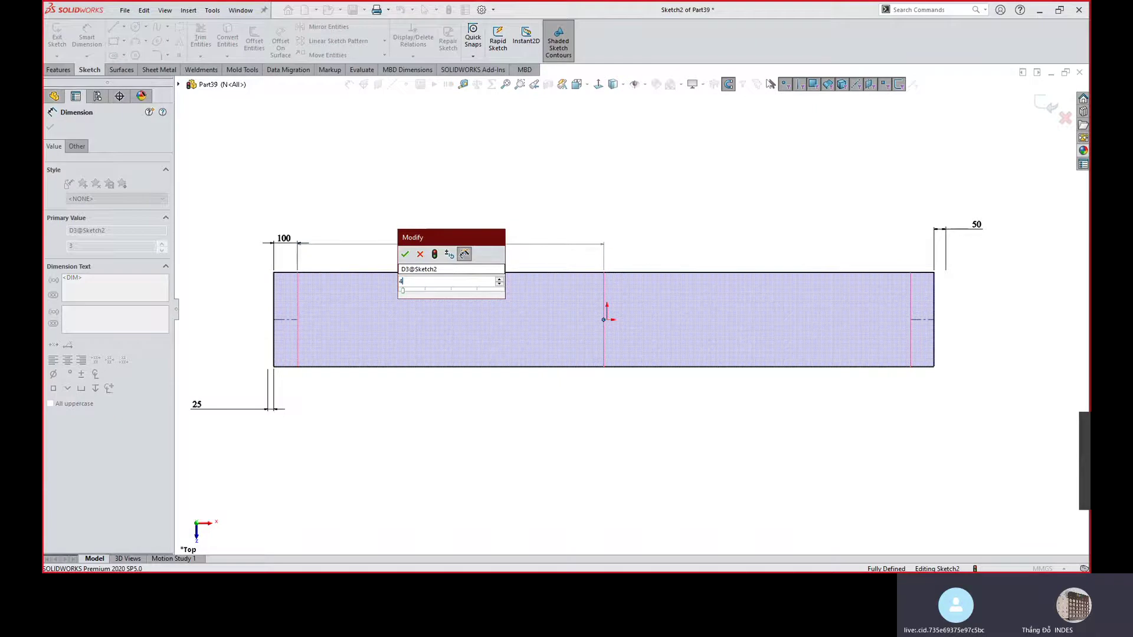
pyautogui.press('Return')
pyautogui.scroll(3, 885, 348)
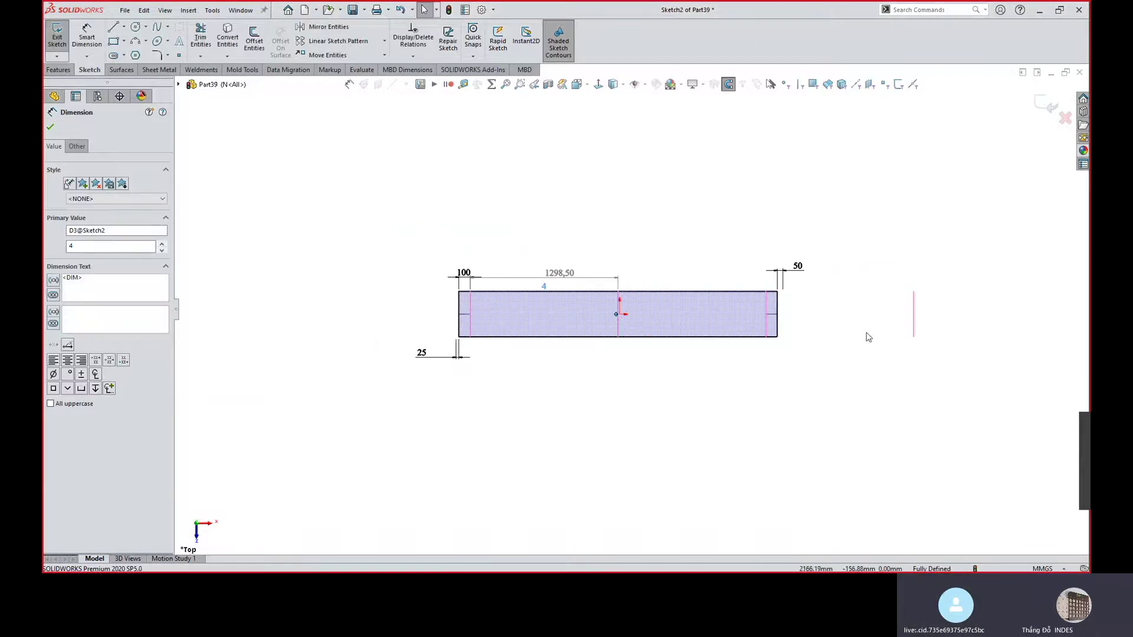
pyautogui.press('Escape')
# Detach the right construction line from the third vertical line and pull the patterned lines inward to about 810 mm spacing.
pyautogui.click(770, 314)
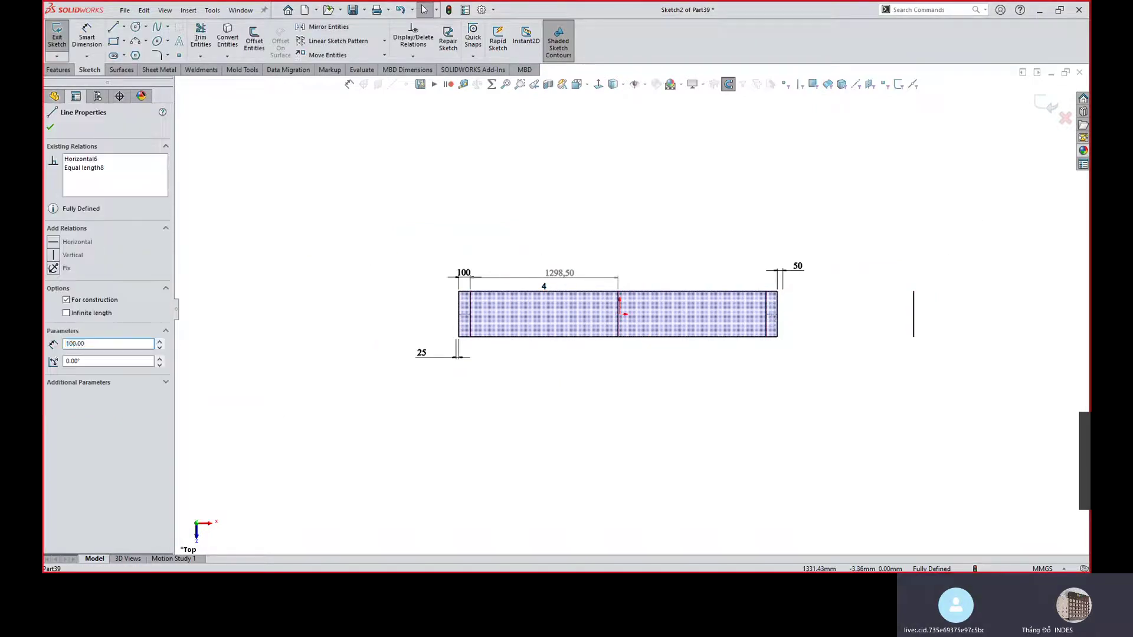
pyautogui.press('Escape')
pyautogui.click(766, 323)
pyautogui.press('Delete')
pyautogui.moveTo(765, 327); pyautogui.dragTo(689, 328)
pyautogui.moveTo(798, 327); pyautogui.dragTo(746, 328)
pyautogui.press('Escape')
# Make the right construction line's inner endpoint coincident with the fourth vertical line.
pyautogui.click(766, 314)
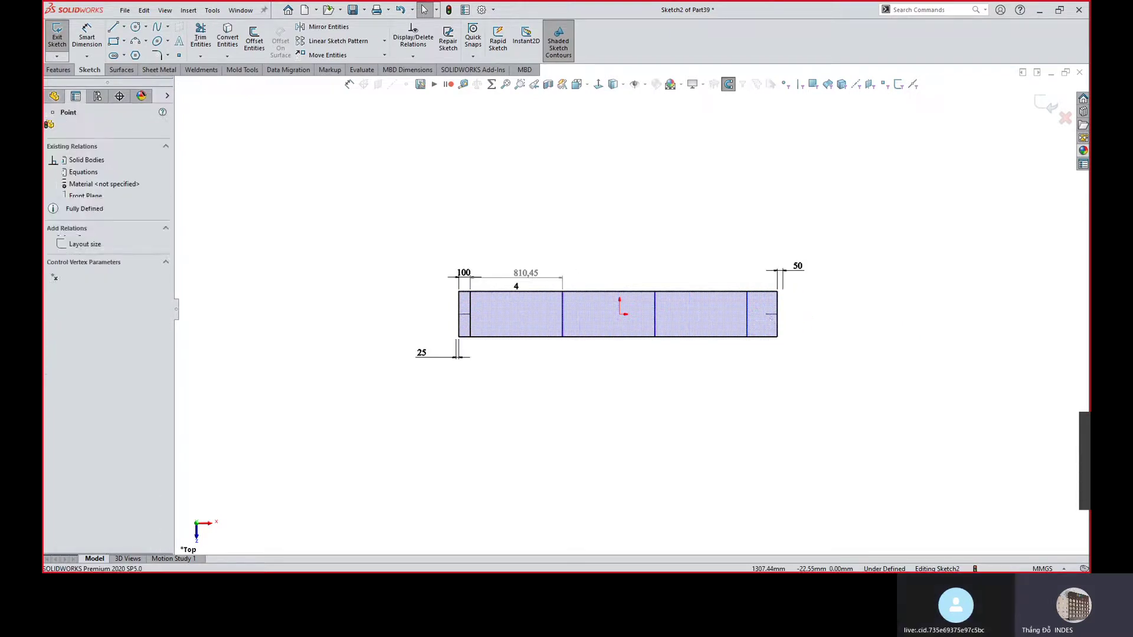
pyautogui.keyDown('ctrl'); pyautogui.click(748, 316); pyautogui.keyUp('ctrl')
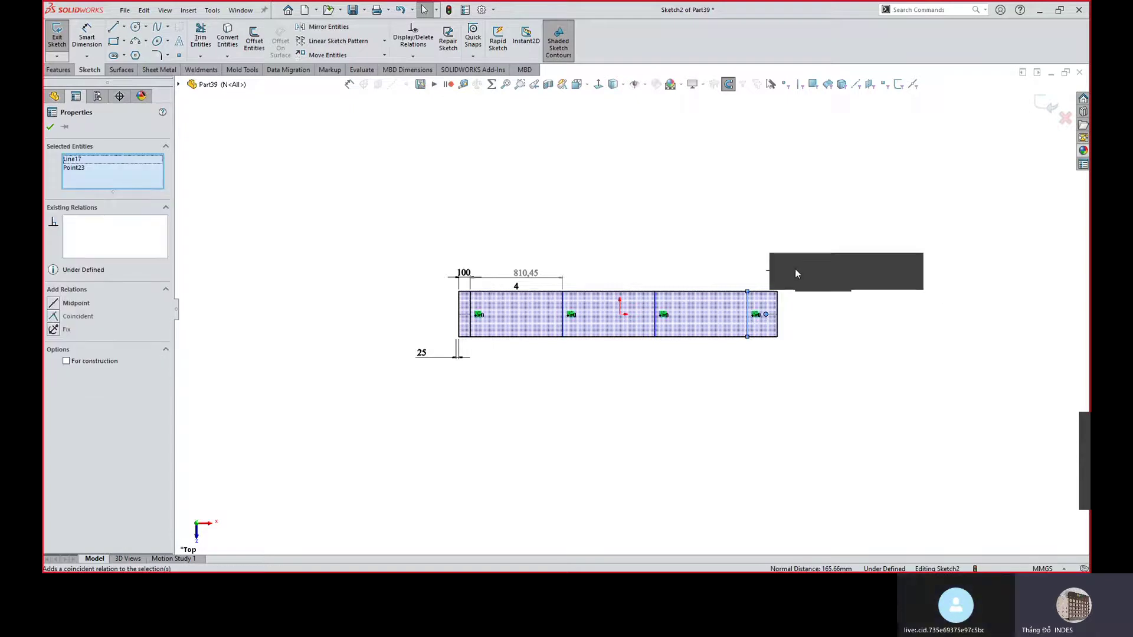
pyautogui.click(794, 266)
pyautogui.click(838, 359)
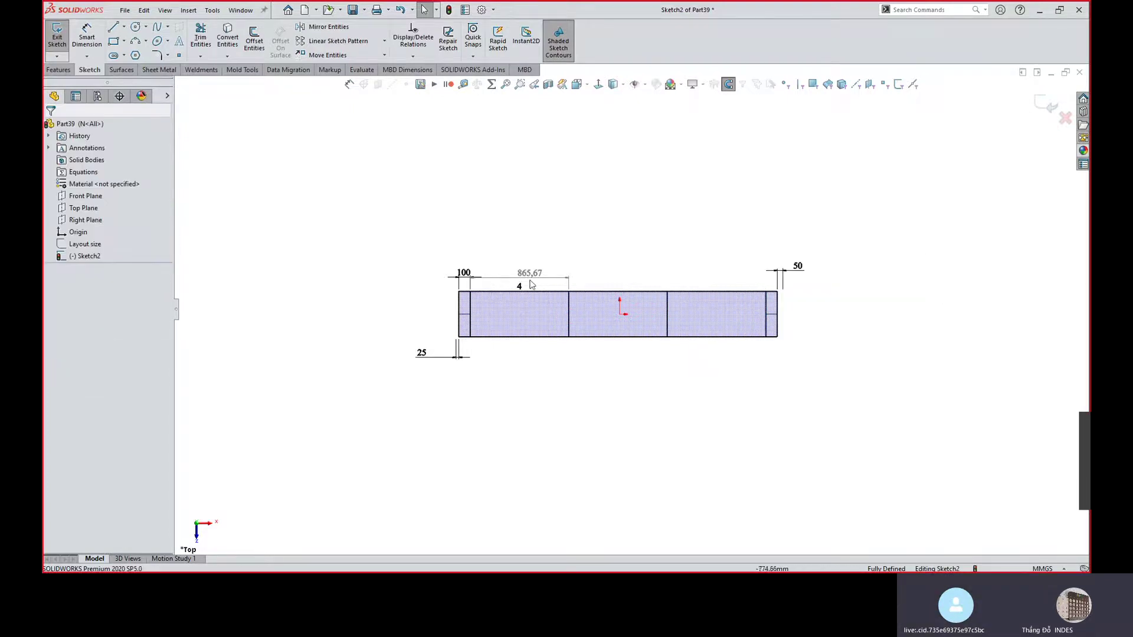
# Finish editing Sketch2 and show the layout in trimetric view.
pyautogui.moveTo(472, 278); pyautogui.dragTo(433, 269)
pyautogui.click(1040, 111)
pyautogui.hotkey('ctrl', '7')
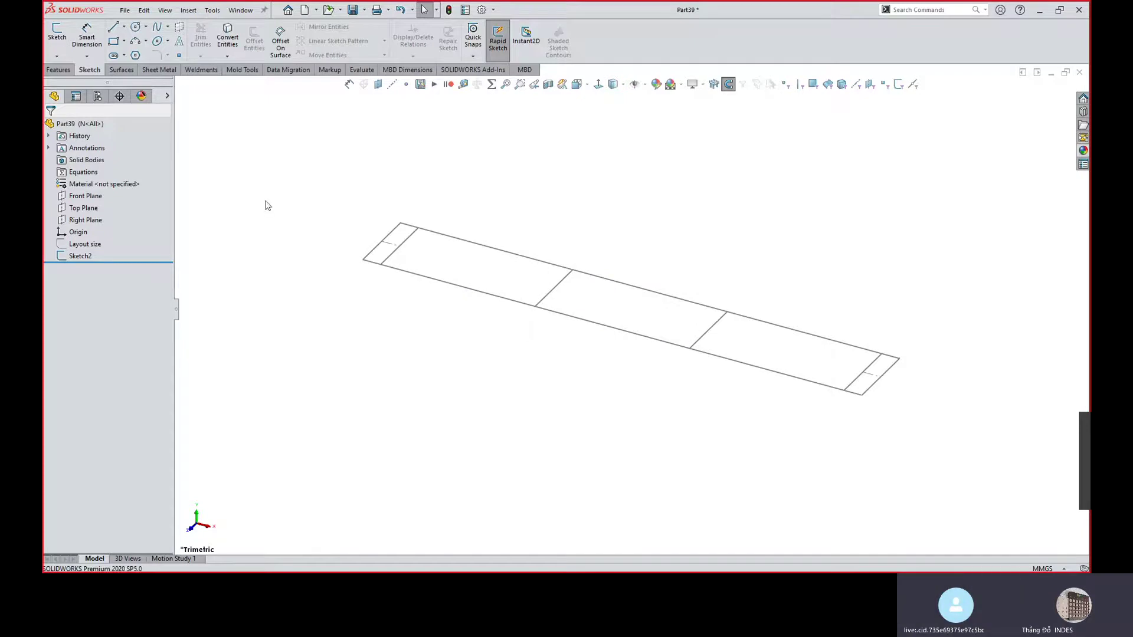
# Set up a structural member using the Aluminum standard, type INDES and size AFP 30x60.
pyautogui.click(199, 73)
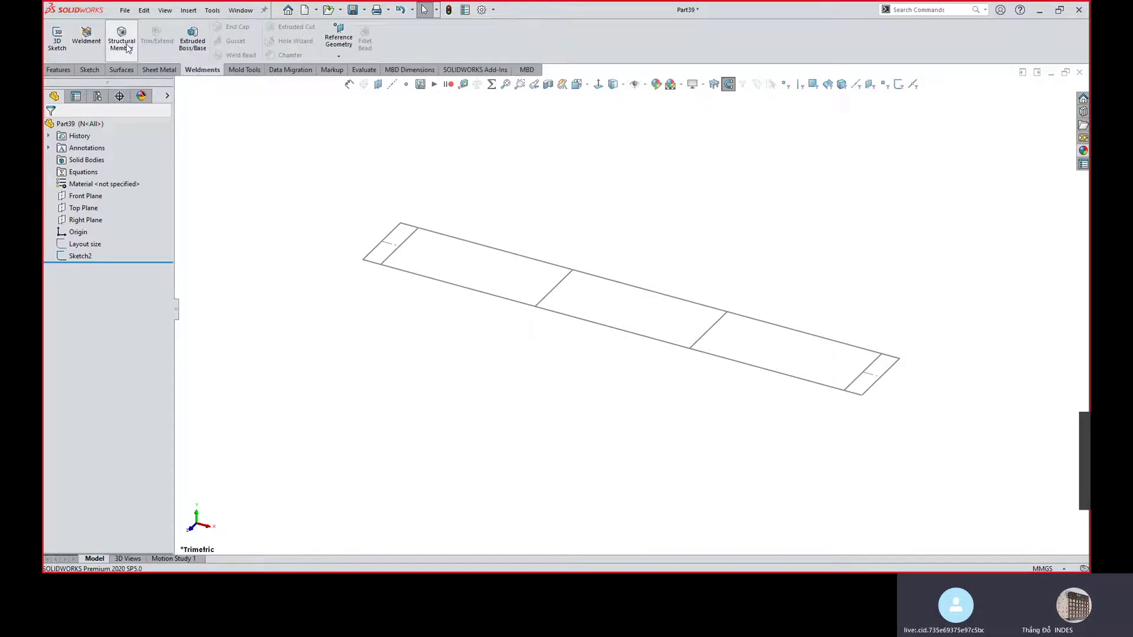
pyautogui.click(121, 39)
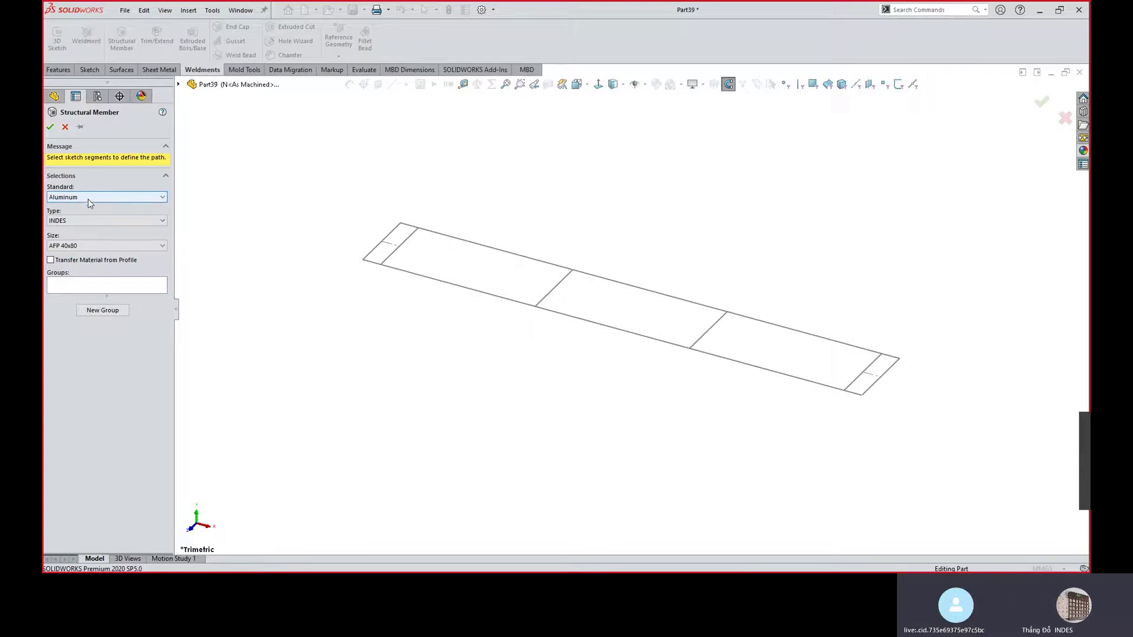
pyautogui.click(91, 222)
pyautogui.click(89, 244)
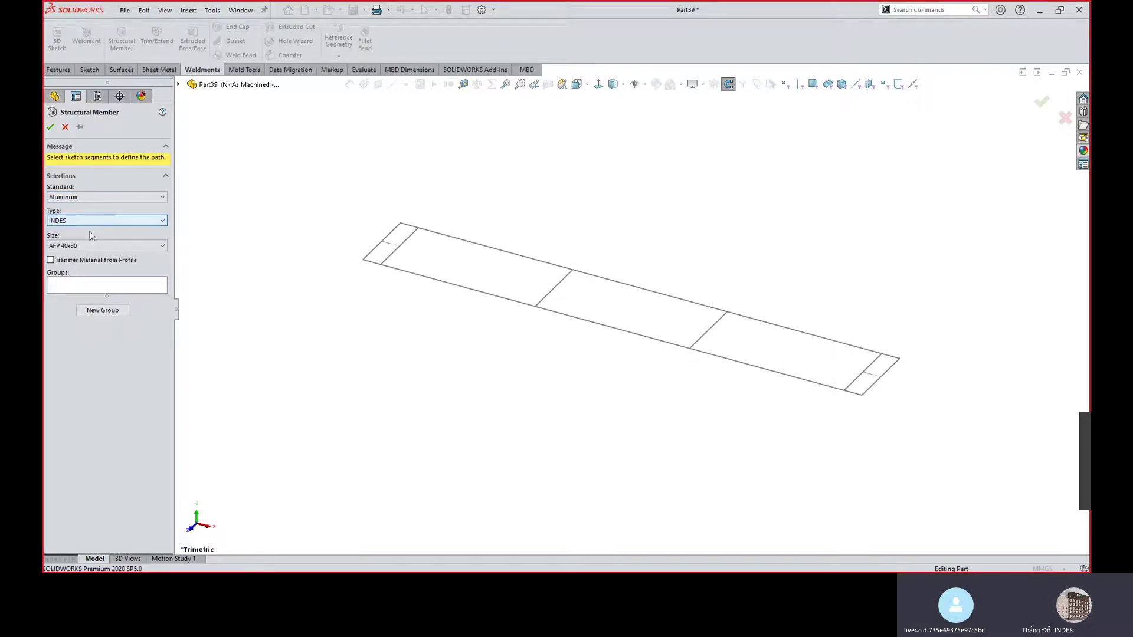
pyautogui.click(87, 247)
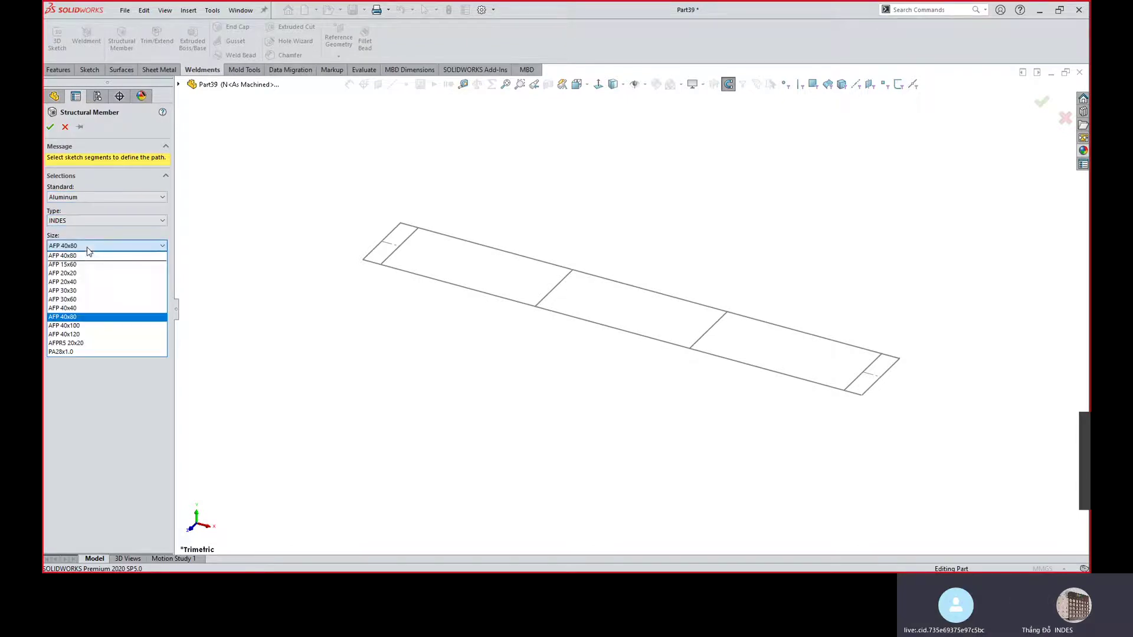
pyautogui.click(81, 301)
pyautogui.click(81, 290)
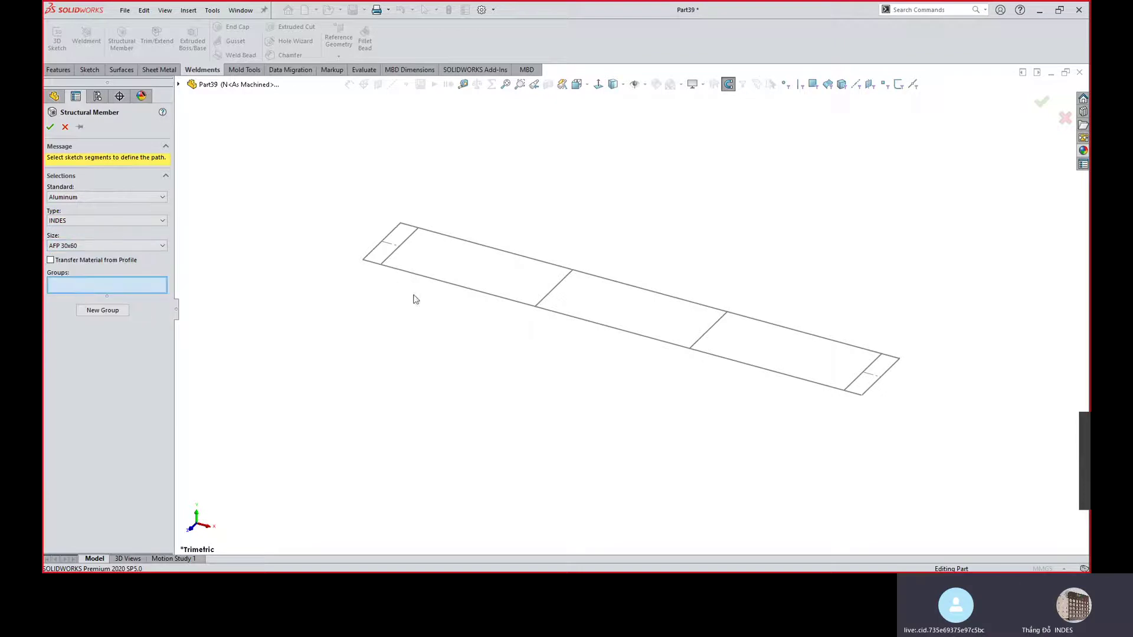
# Assign the rectangle's two long edges to Group1 and locate the profile by the near rail's upper inner corner.
pyautogui.click(469, 294)
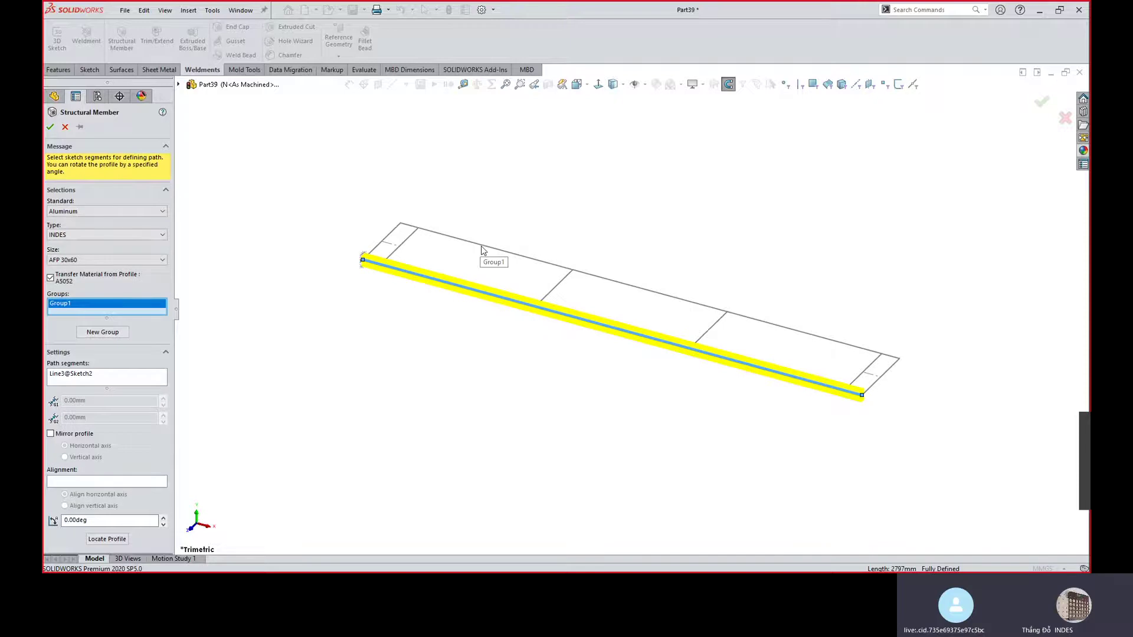
pyautogui.click(488, 248)
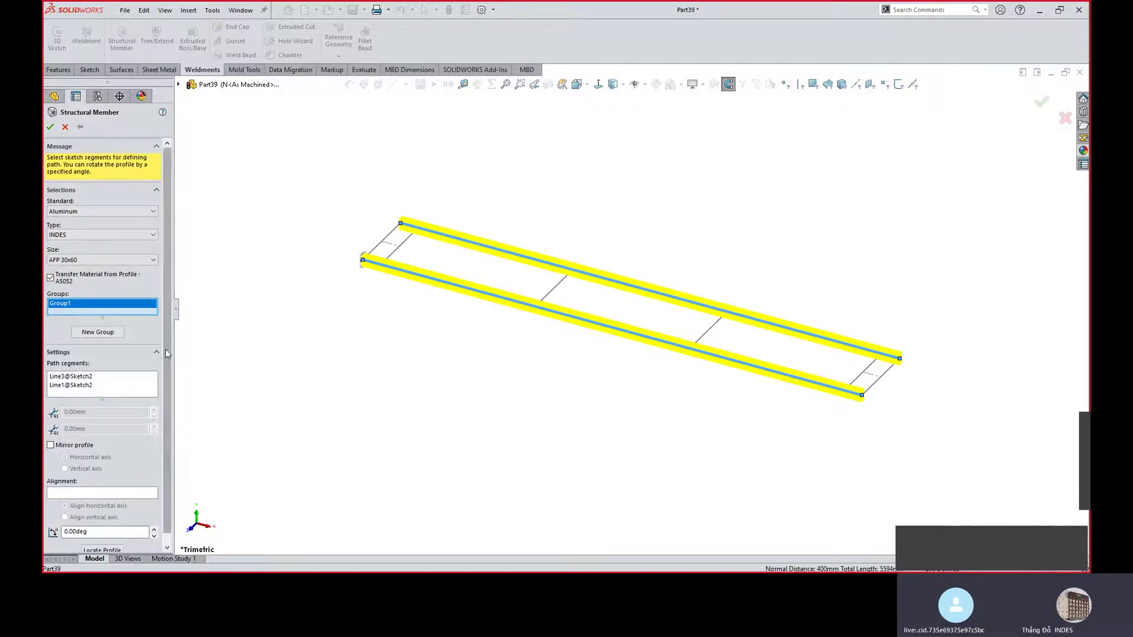
pyautogui.moveTo(166, 349); pyautogui.dragTo(167, 386)
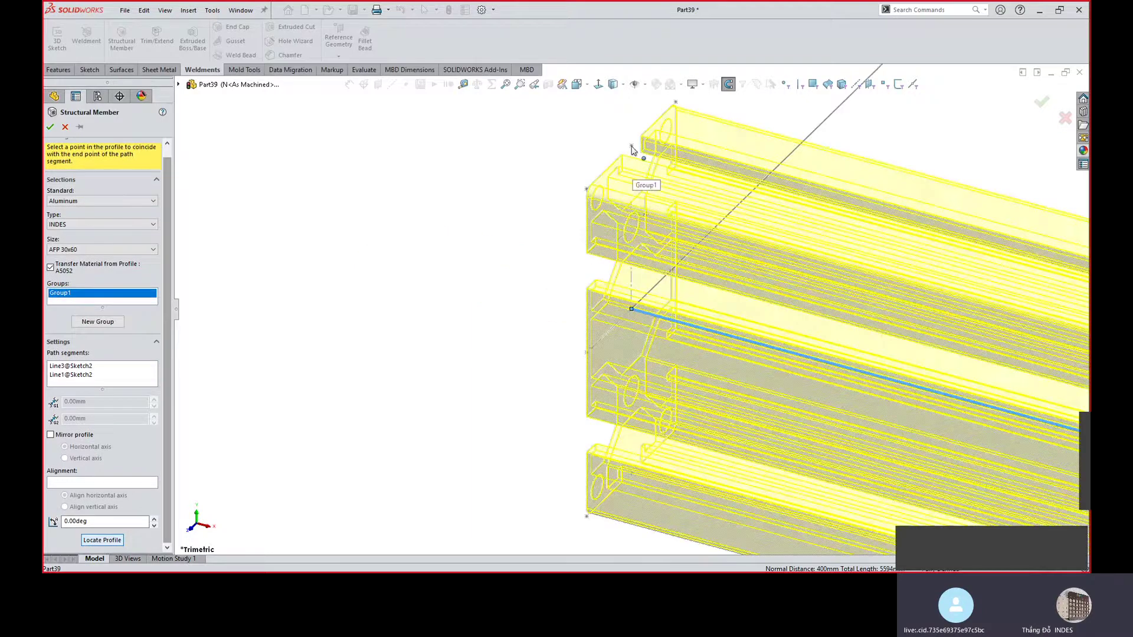
pyautogui.click(676, 105)
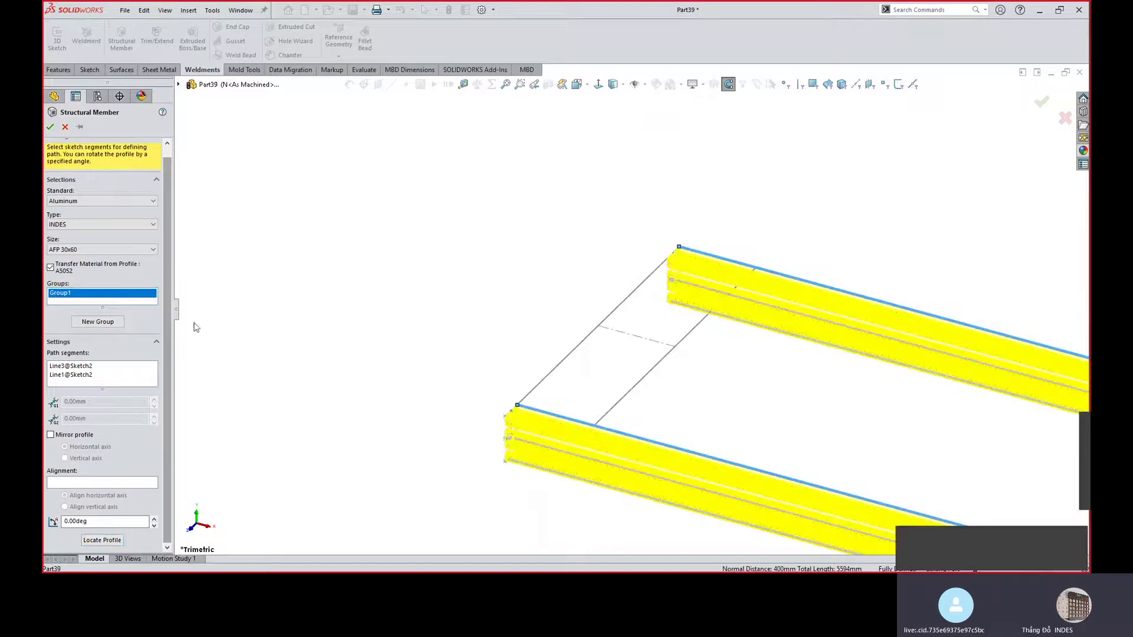
# Remove the far long edge, Line1@Sketch2, from Group1 and assign it to a new group.
pyautogui.click(92, 375)
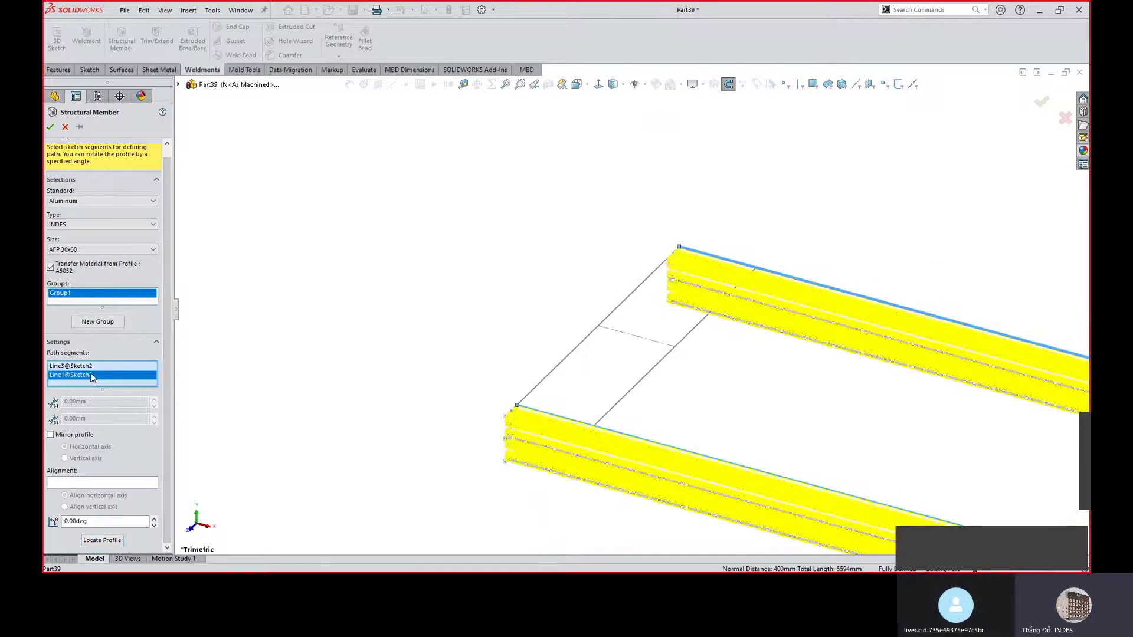
pyautogui.press('Delete')
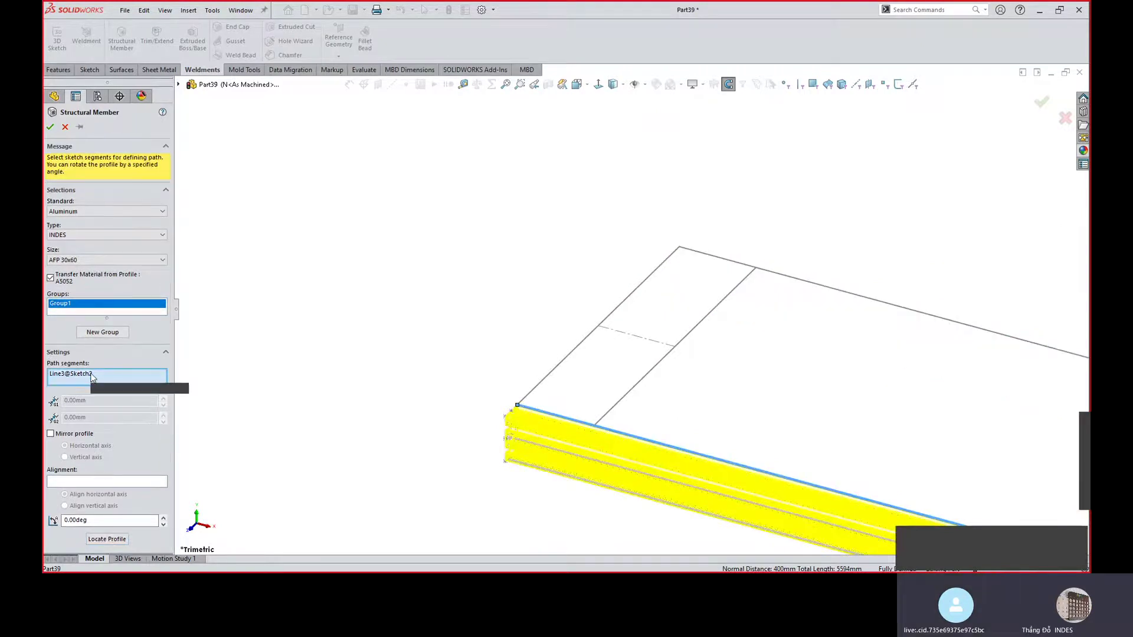
pyautogui.click(98, 333)
pyautogui.click(696, 252)
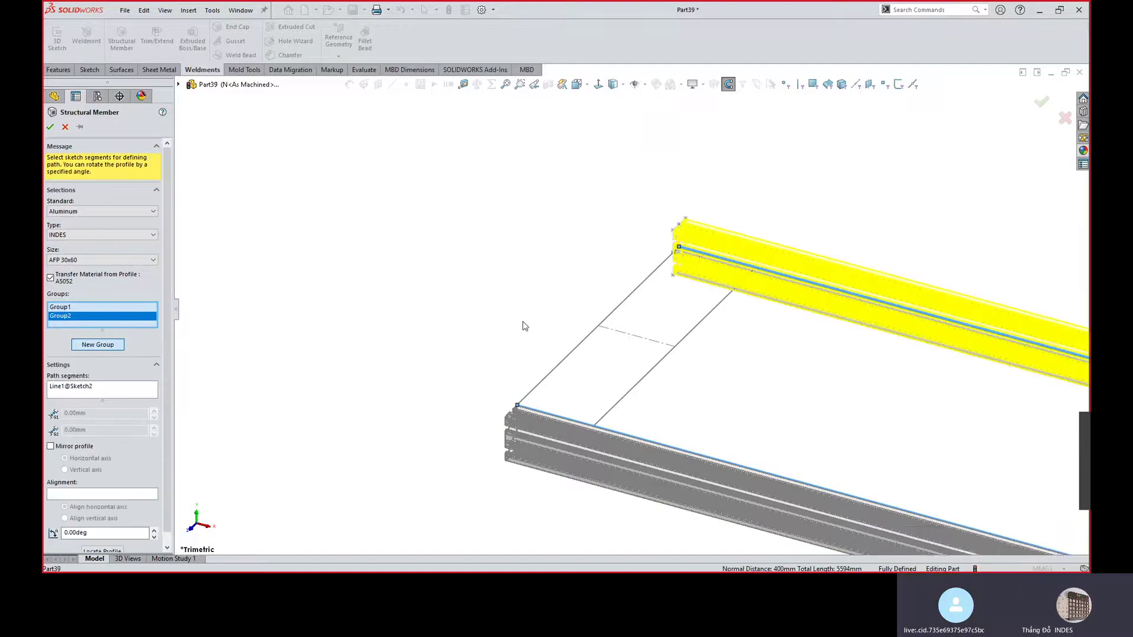
# Locate Group2's profile by its upper inner corner so the far rail lies outside the rectangle.
pyautogui.scroll(1, 629, 307)
pyautogui.moveTo(169, 414); pyautogui.dragTo(169, 463)
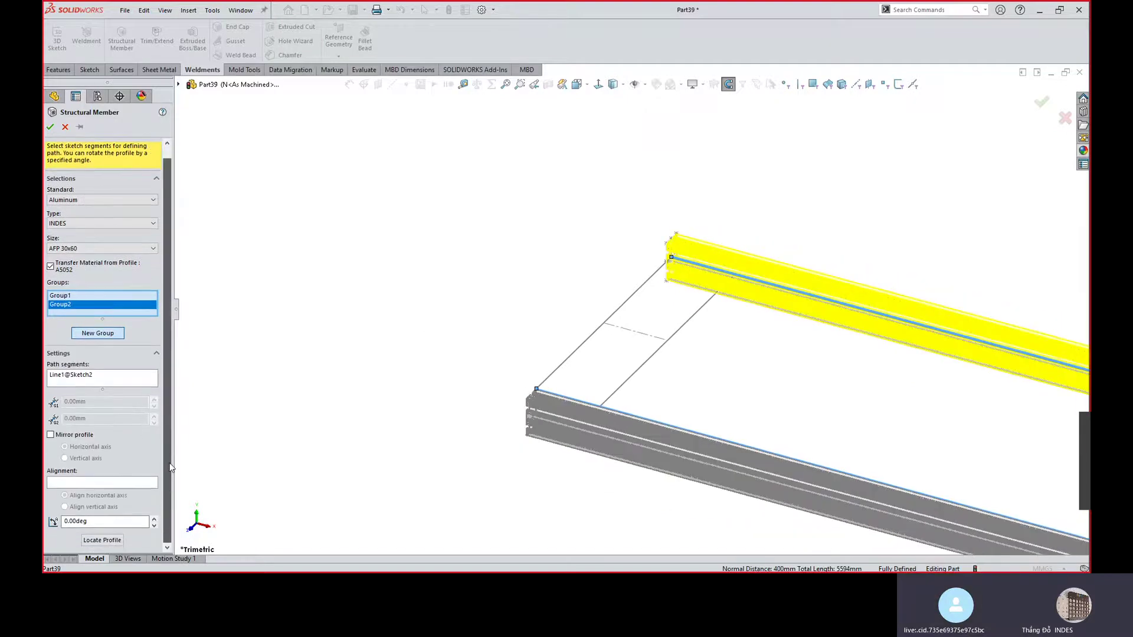
pyautogui.click(101, 540)
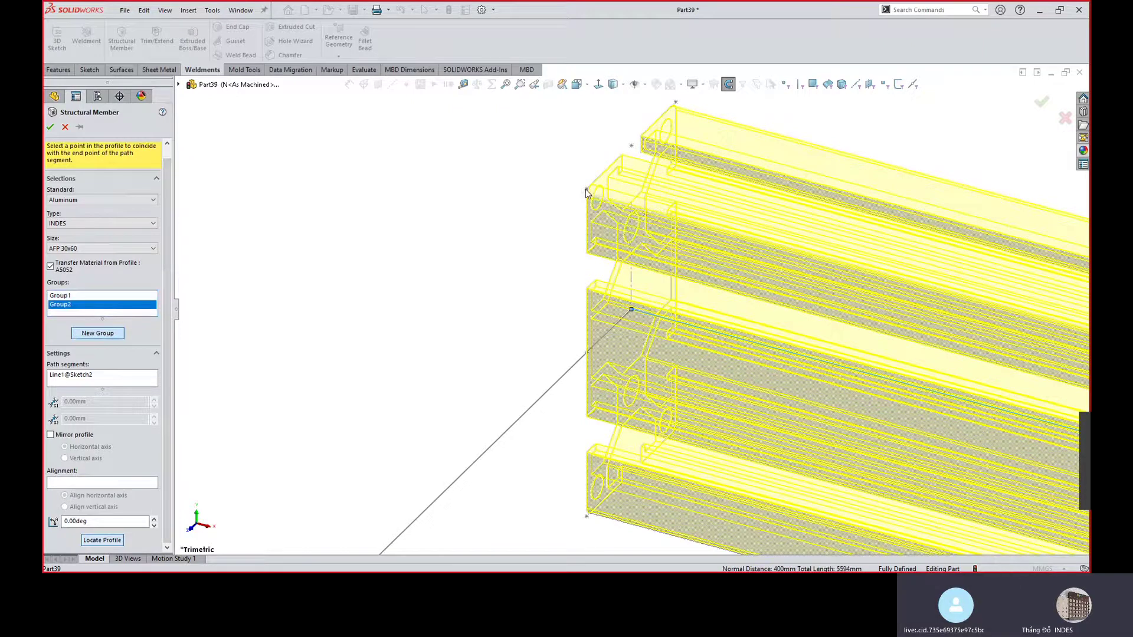
pyautogui.click(586, 189)
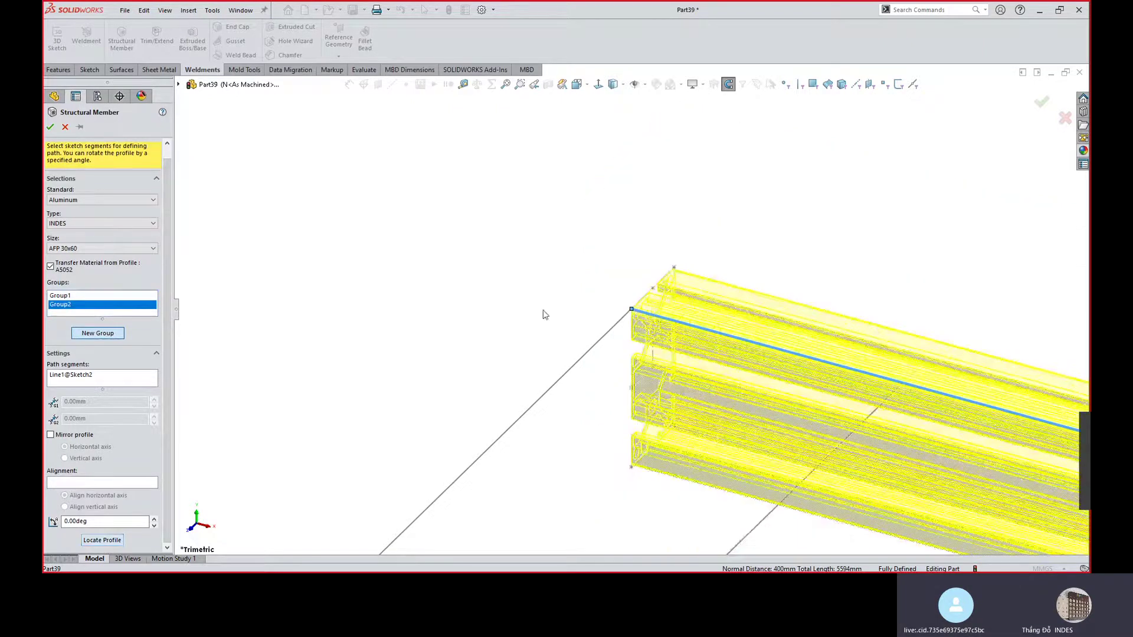
pyautogui.scroll(-3, 613, 365)
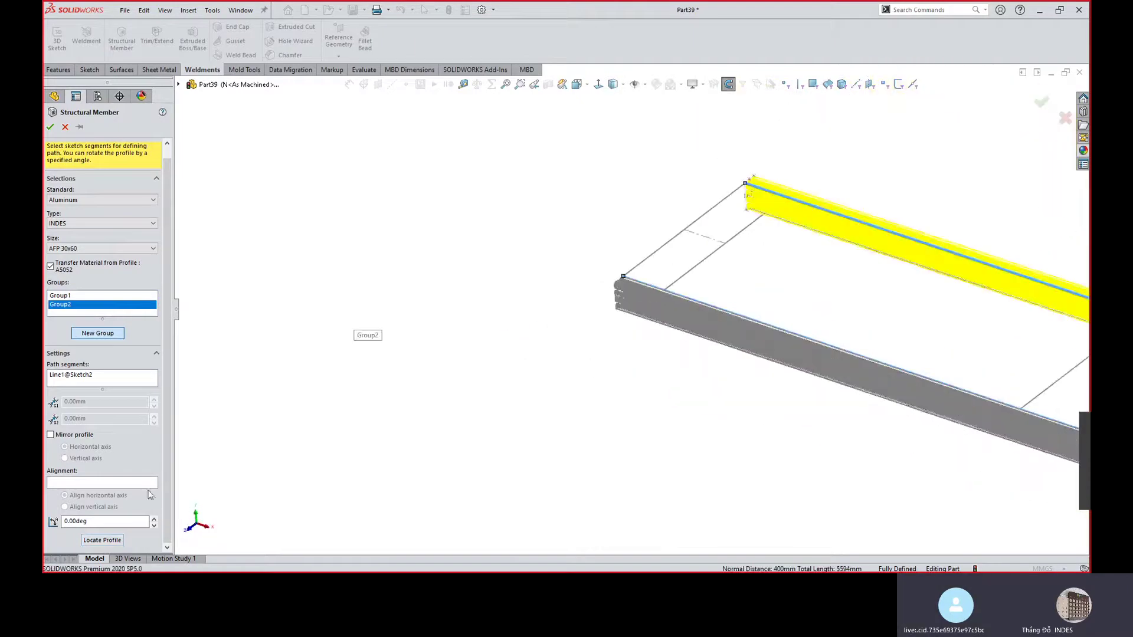
# Create a third member group containing the four vertical divider lines as cross members.
pyautogui.click(97, 333)
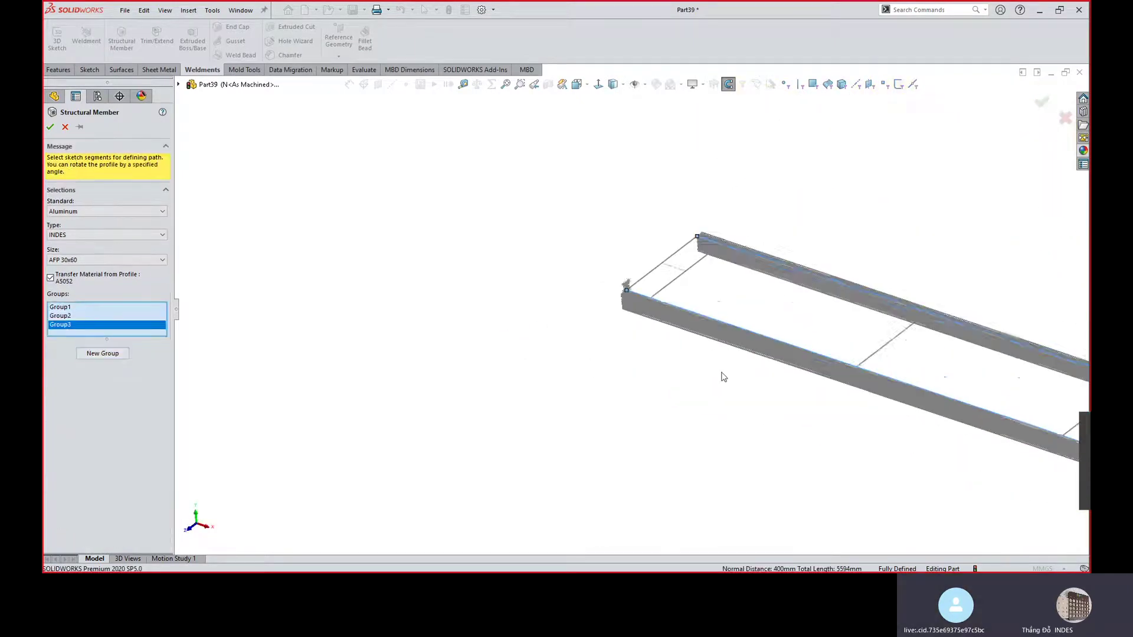
pyautogui.scroll(3, 688, 296)
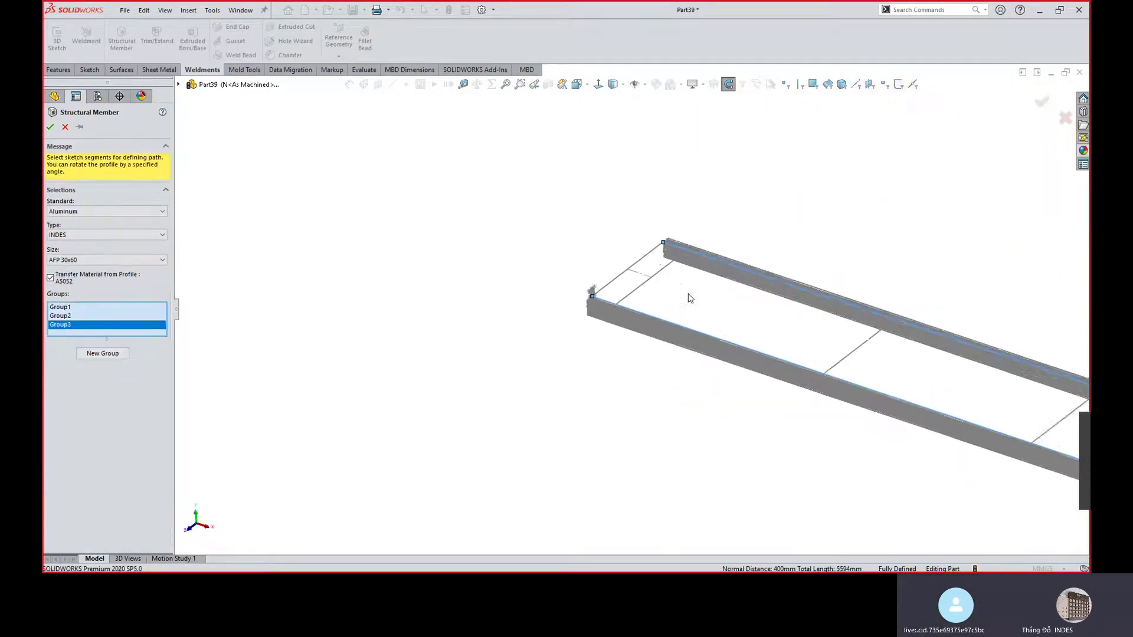
pyautogui.click(654, 267)
pyautogui.scroll(3, 784, 352)
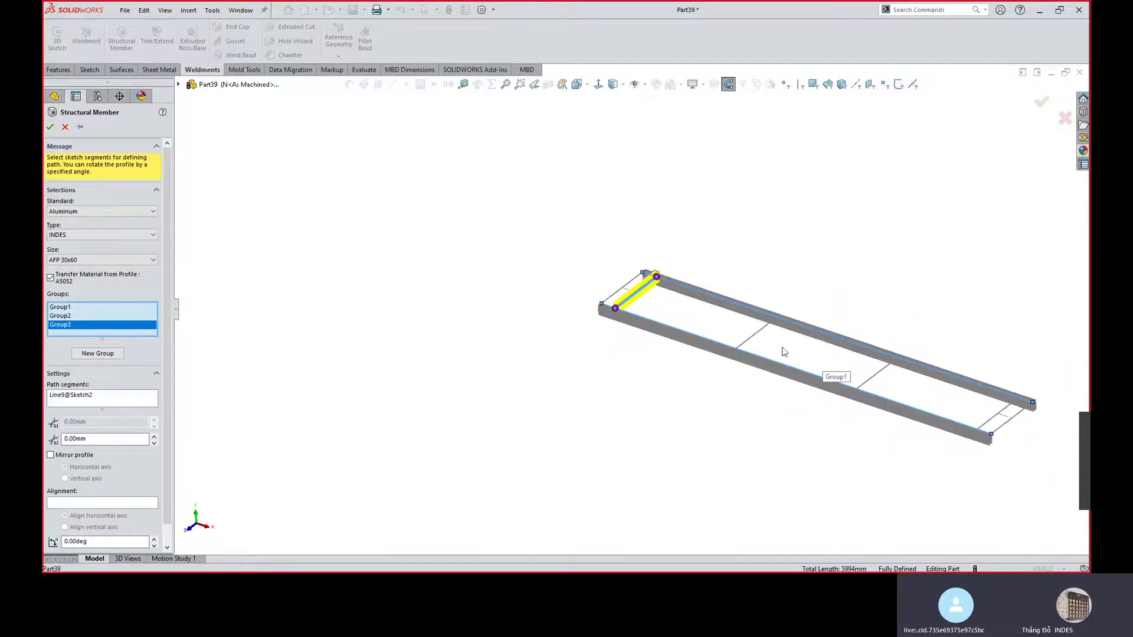
pyautogui.click(756, 333)
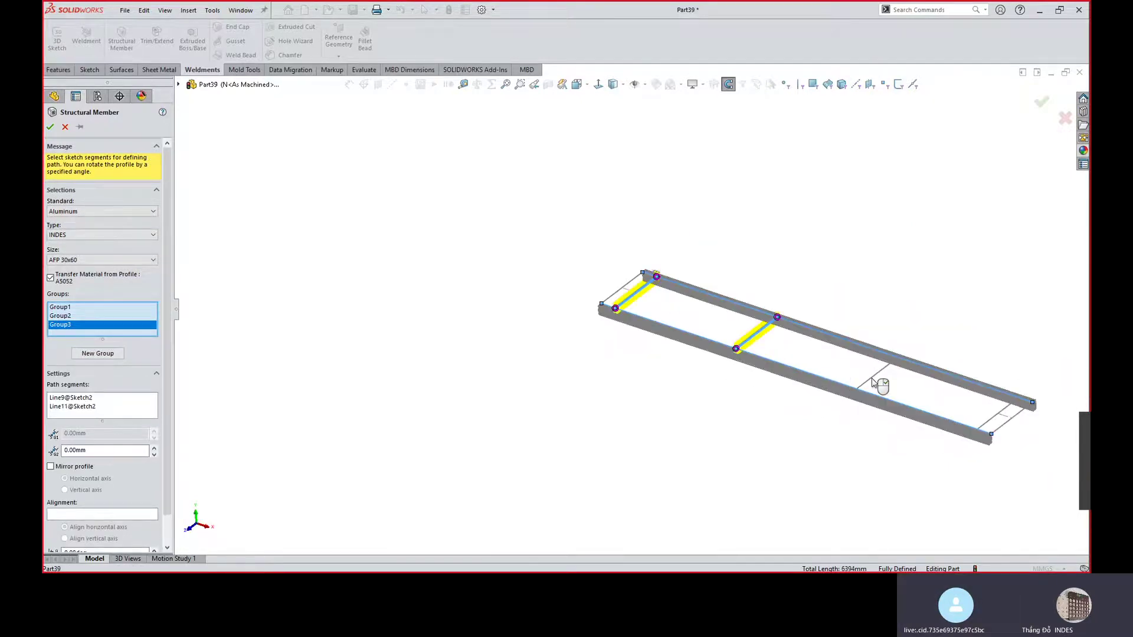
pyautogui.click(873, 378)
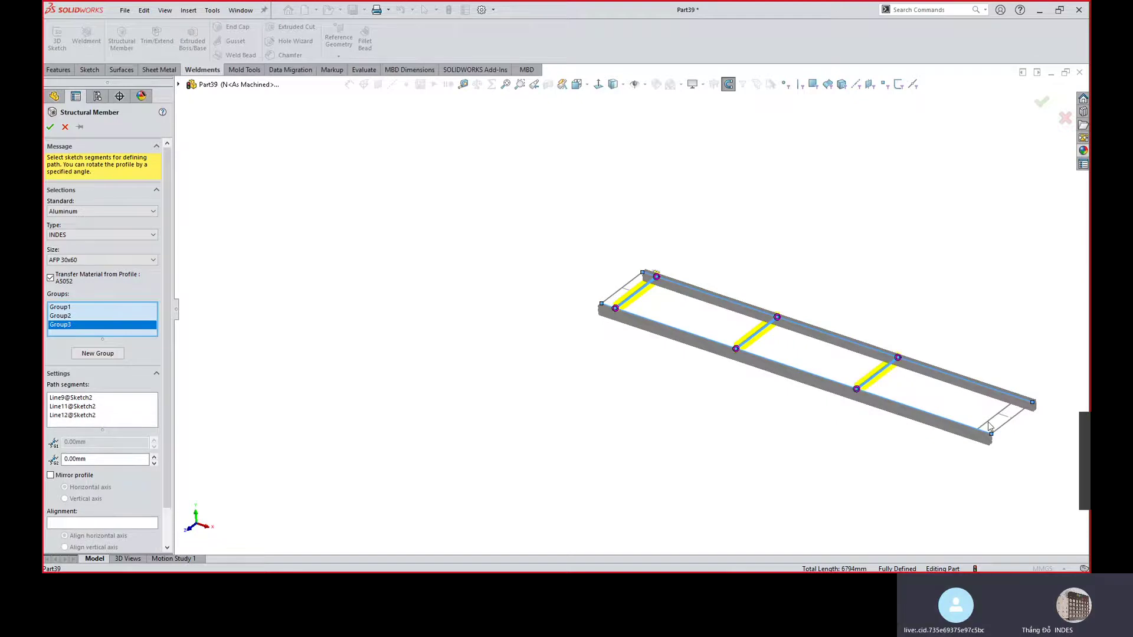
pyautogui.click(992, 422)
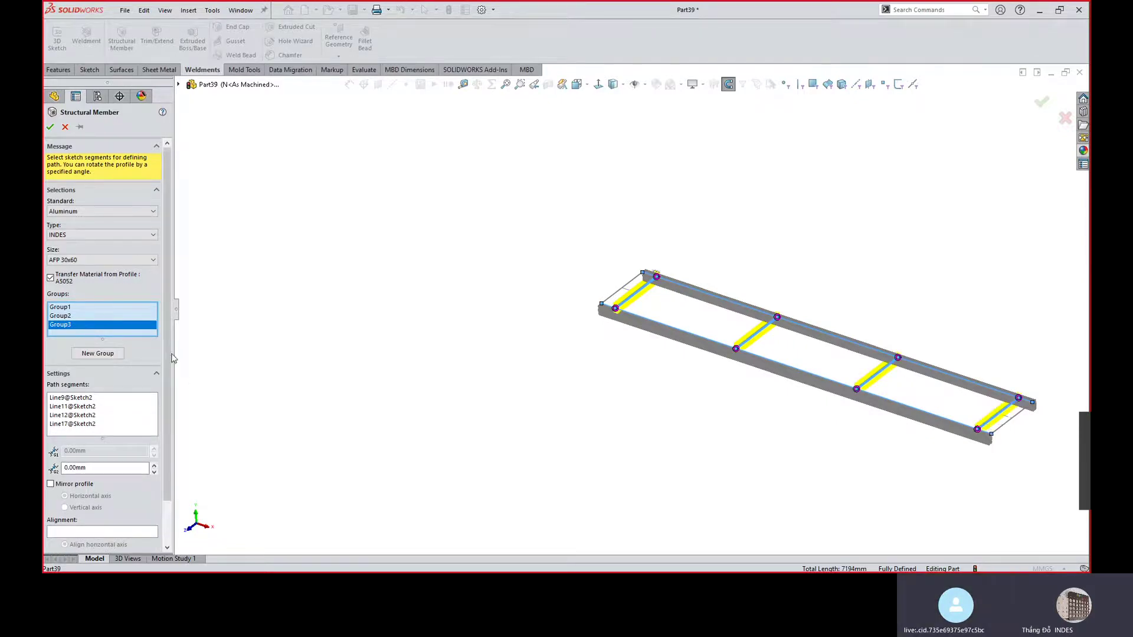
# Locate Group3's profile by its top midpoint so the cross members sit flush with the rails, and create the structural members.
pyautogui.scroll(-1, 136, 424)
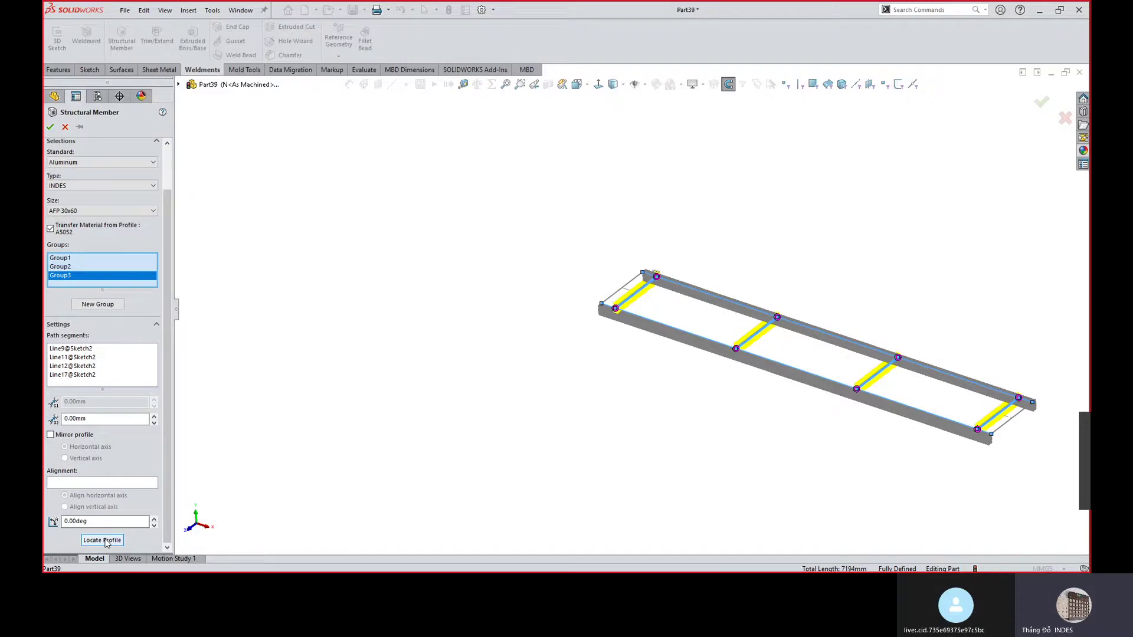
pyautogui.click(102, 541)
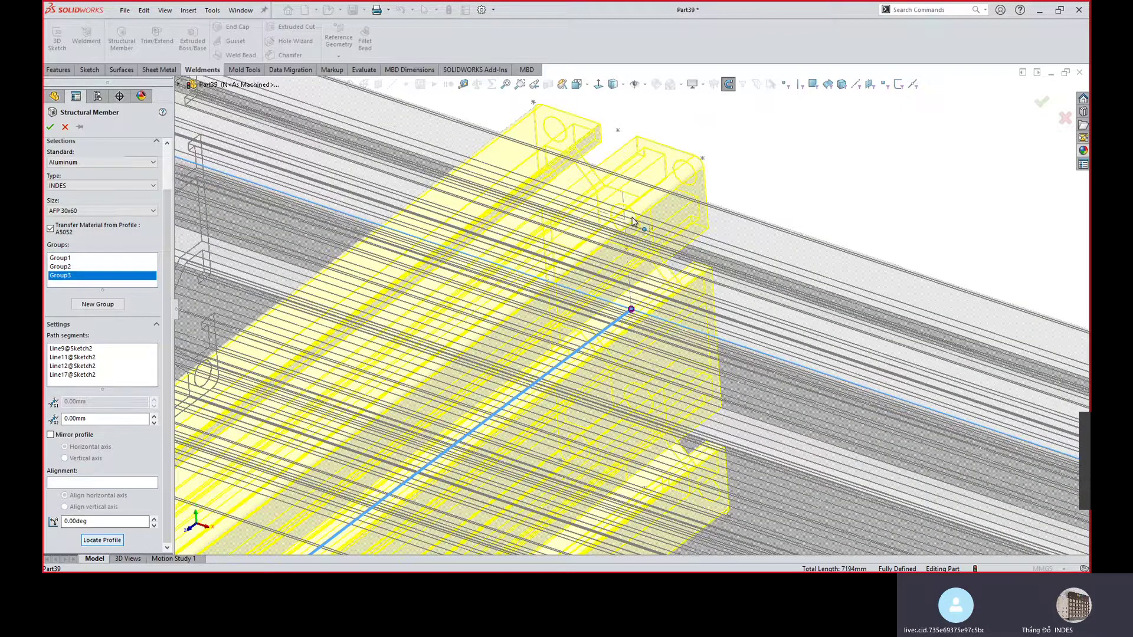
pyautogui.scroll(5, 649, 322)
pyautogui.scroll(2, 477, 468)
pyautogui.moveTo(652, 324); pyautogui.dragTo(418, 403, button='middle')
pyautogui.scroll(-3, 457, 460)
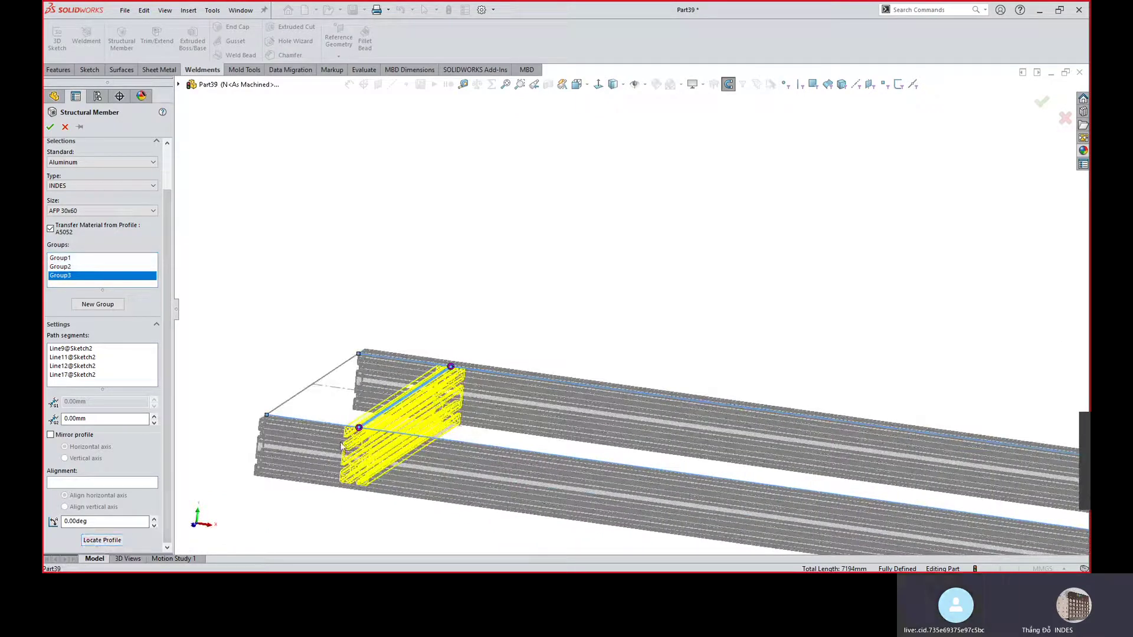
pyautogui.click(51, 128)
pyautogui.press('f')
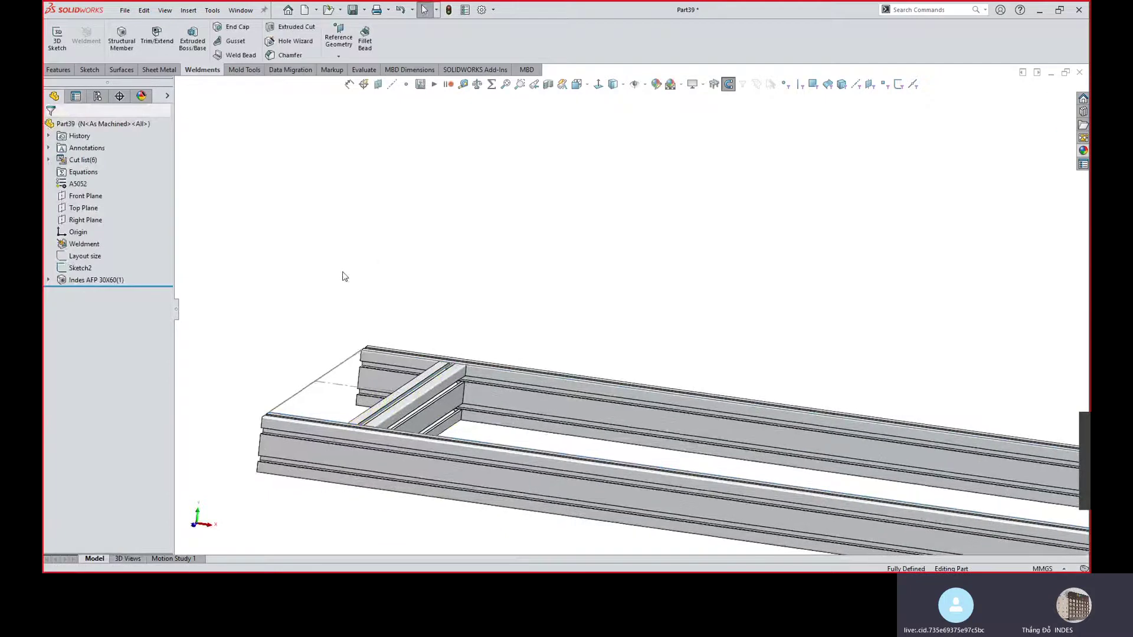
# Rename Sketch2, which drives the structural members, as Frame -Line.
pyautogui.moveTo(713, 368)
pyautogui.mouseDown(button='middle')
pyautogui.moveTo(723, 286)
pyautogui.moveTo(742, 312)
pyautogui.moveTo(711, 339)
pyautogui.mouseUp(button='middle')
pyautogui.click(89, 269)
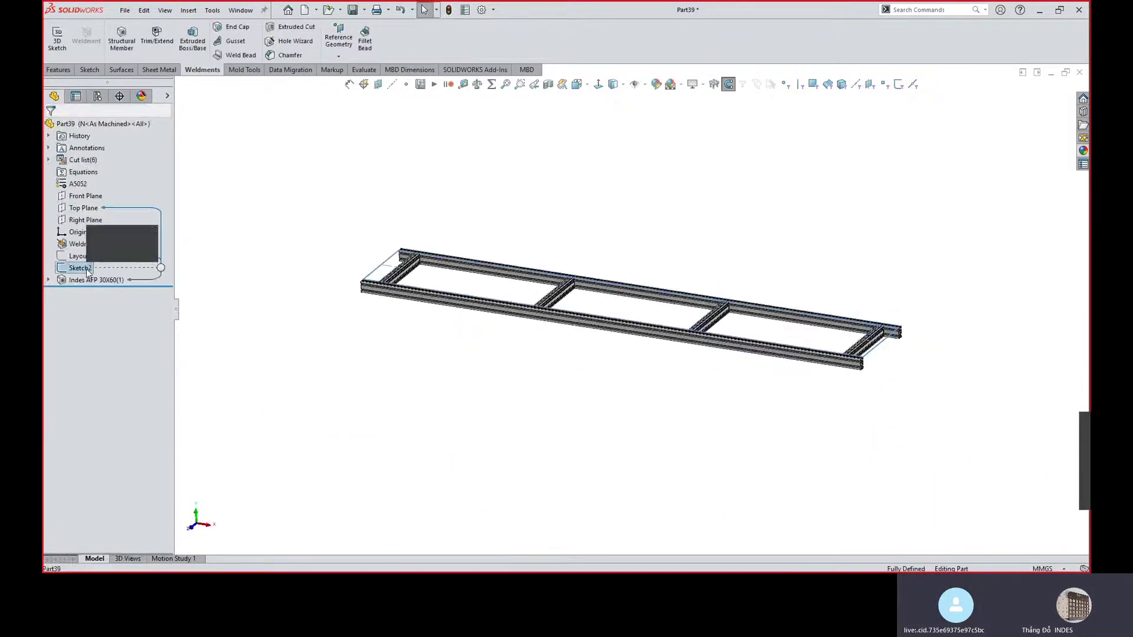
pyautogui.click(88, 270)
pyautogui.write('Frame -Line')
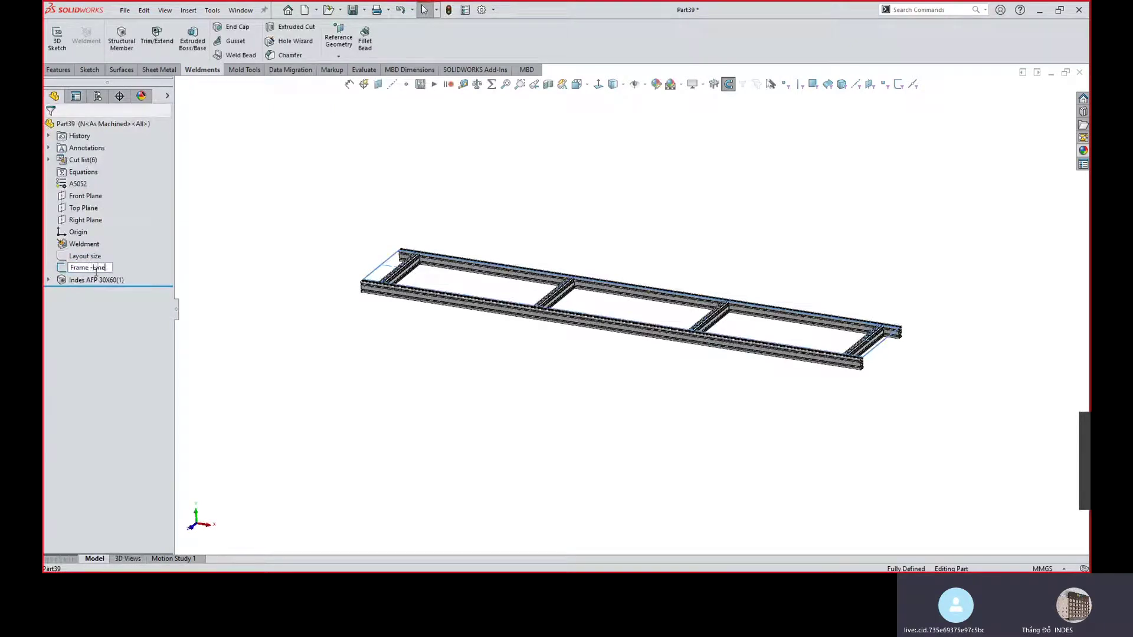
pyautogui.press('Return')
pyautogui.click(299, 290)
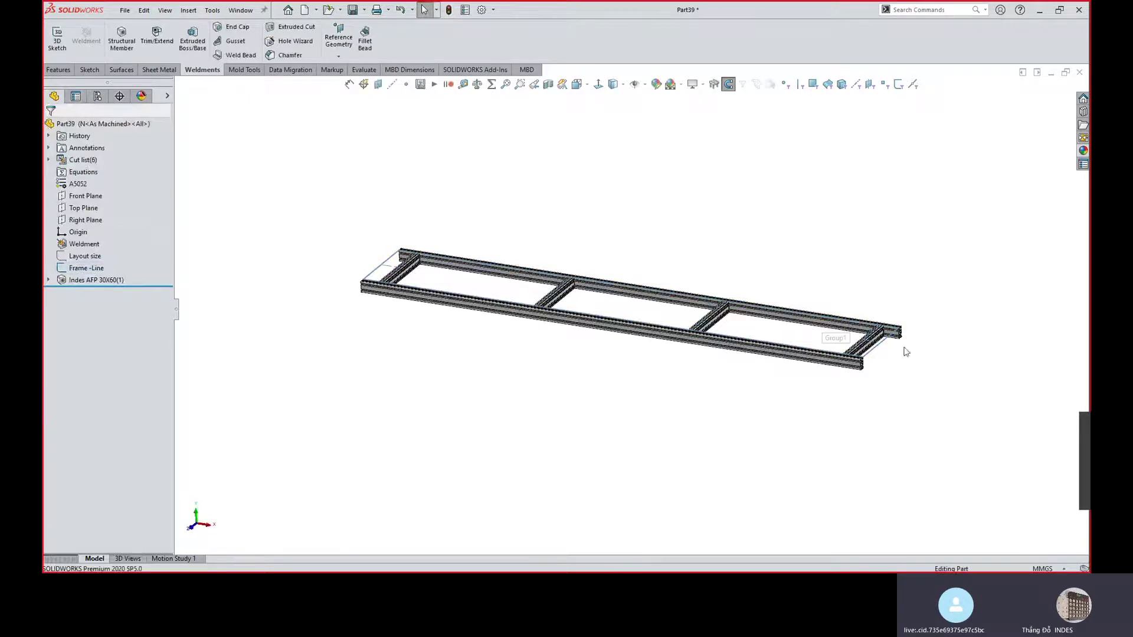
# Examine how the end cross member meets the two rails and how the rail profile's outer faces are laid out.
pyautogui.moveTo(677, 290); pyautogui.dragTo(285, 411, button='middle')
pyautogui.scroll(-6, 288, 408)
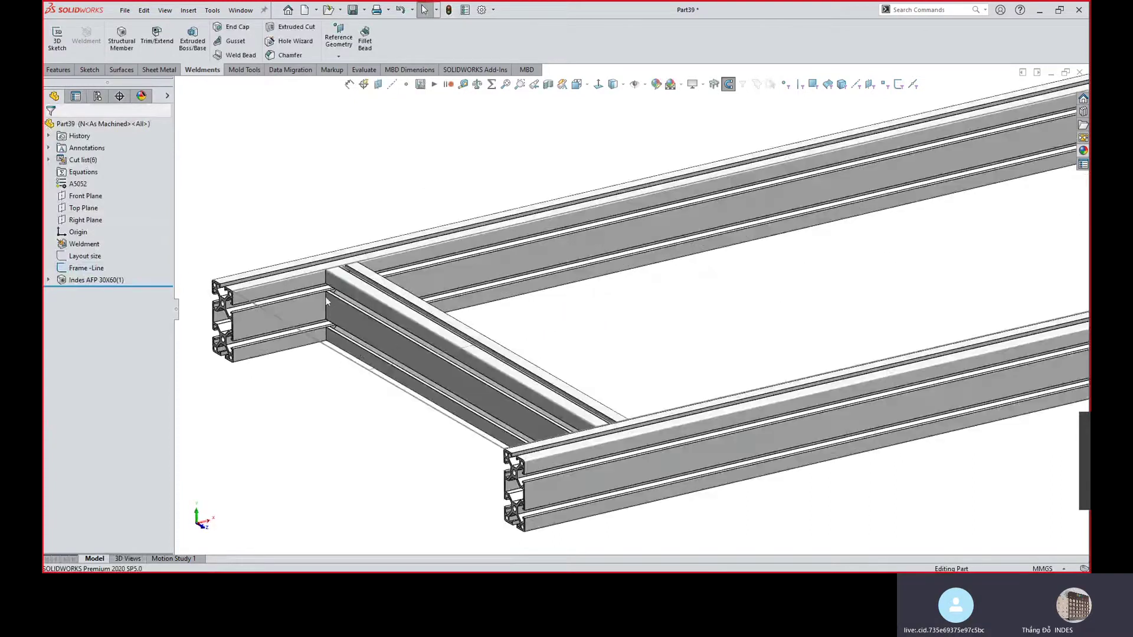
pyautogui.scroll(-3, 326, 300)
pyautogui.click(330, 323)
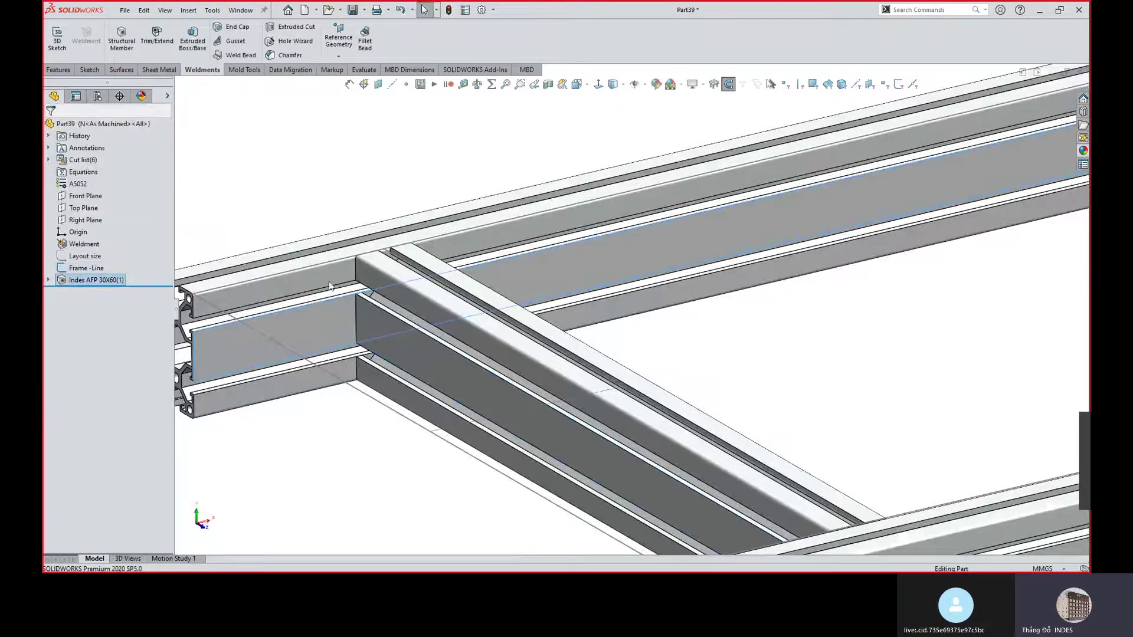
pyautogui.scroll(3, 501, 396)
pyautogui.moveTo(501, 396); pyautogui.dragTo(737, 422, button='middle')
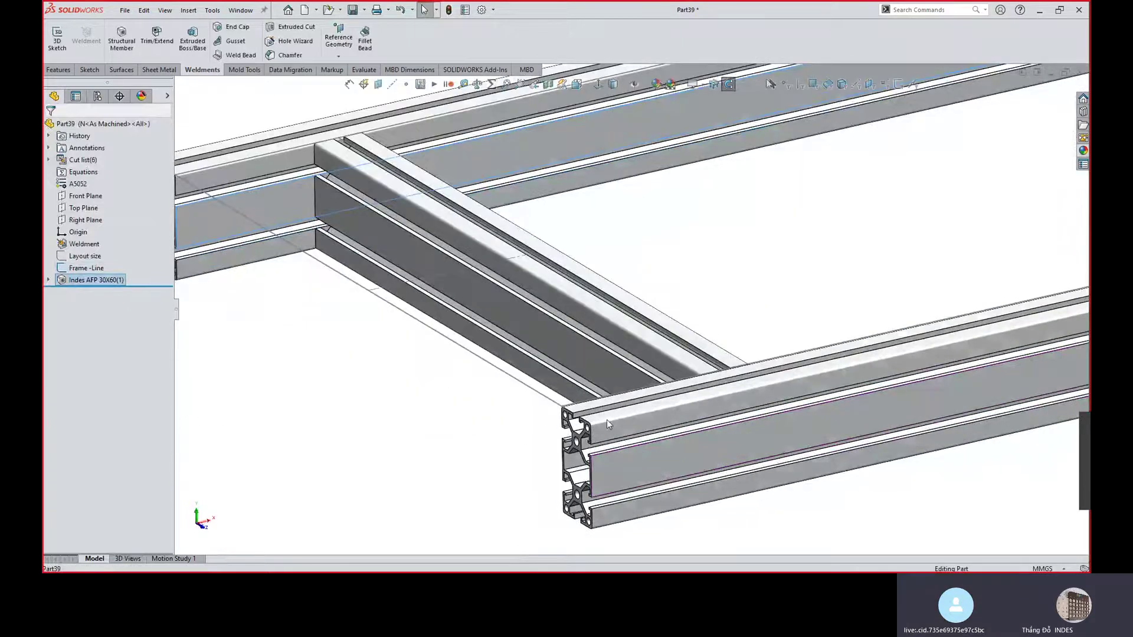
pyautogui.scroll(-5, 753, 411)
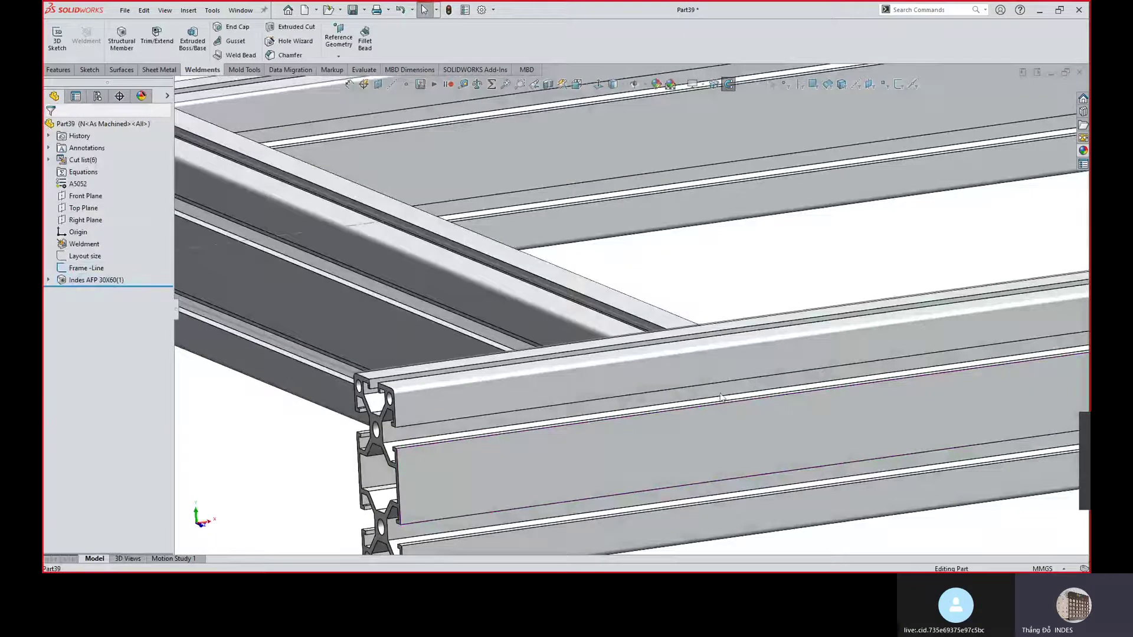
pyautogui.scroll(5, 487, 425)
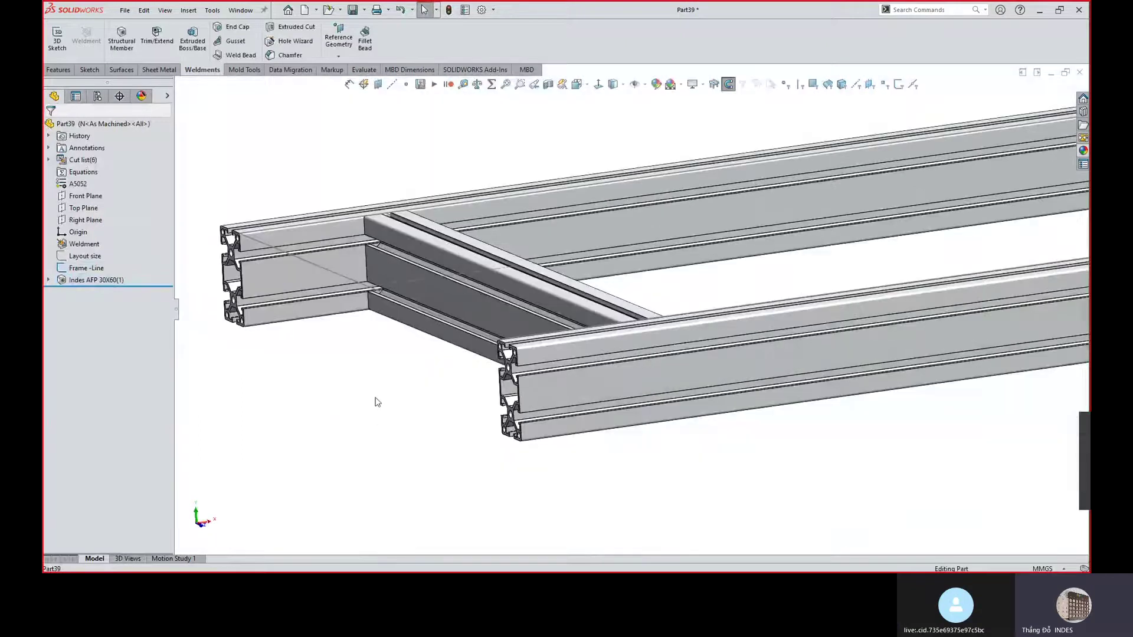
# Set up a Hole Wizard counterbore for a Hex Socket Head ISO 4762 screw in size M6.
pyautogui.click(59, 69)
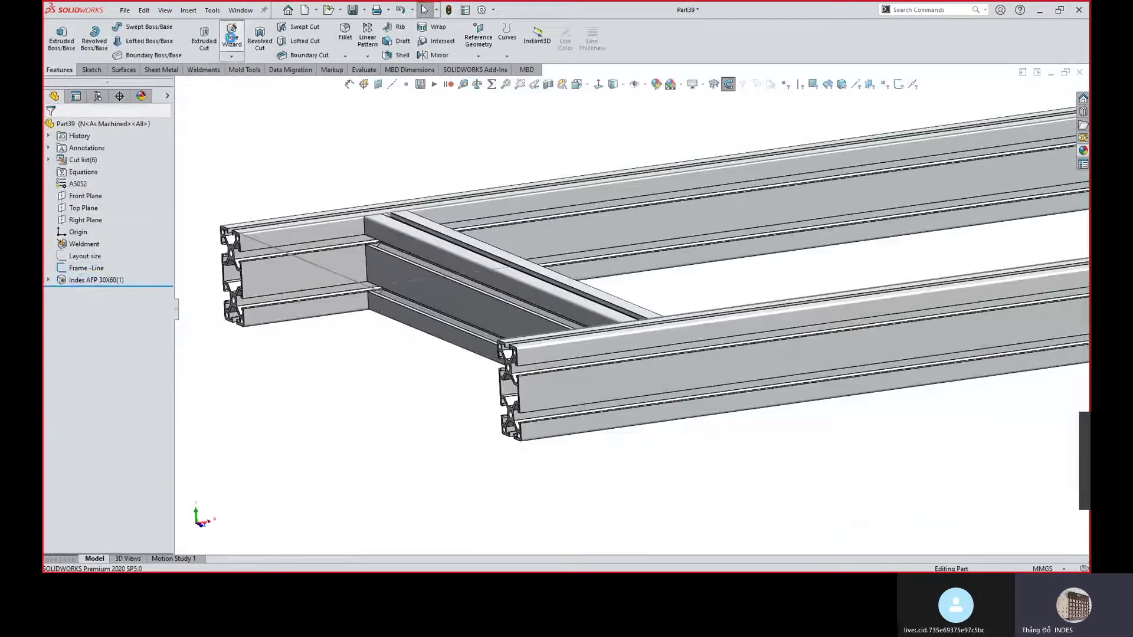
pyautogui.click(231, 37)
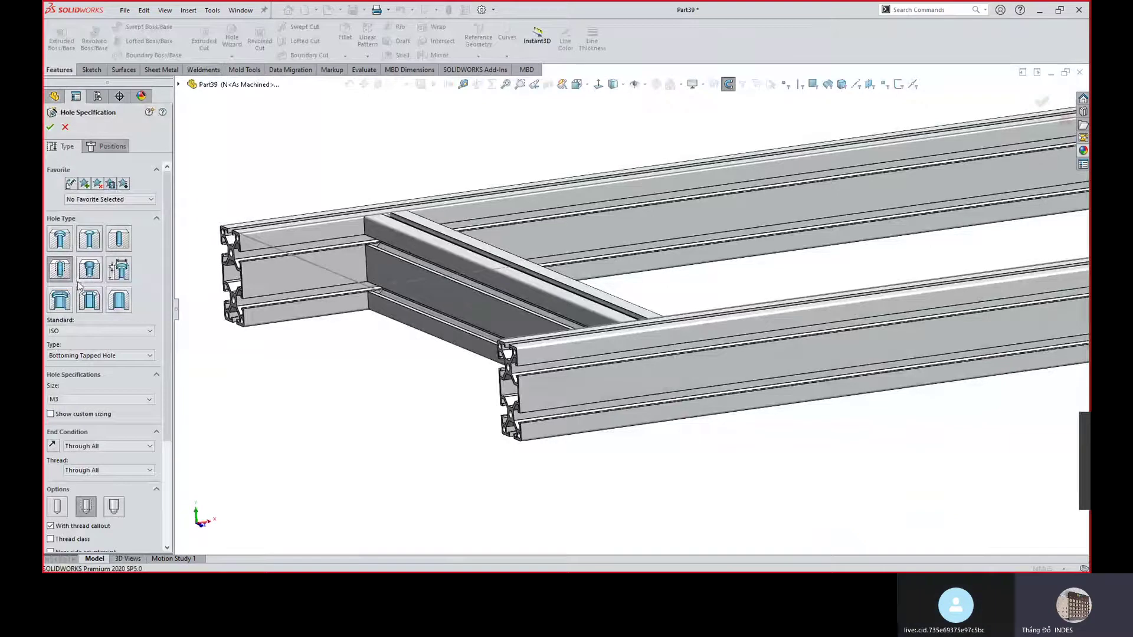
pyautogui.click(59, 238)
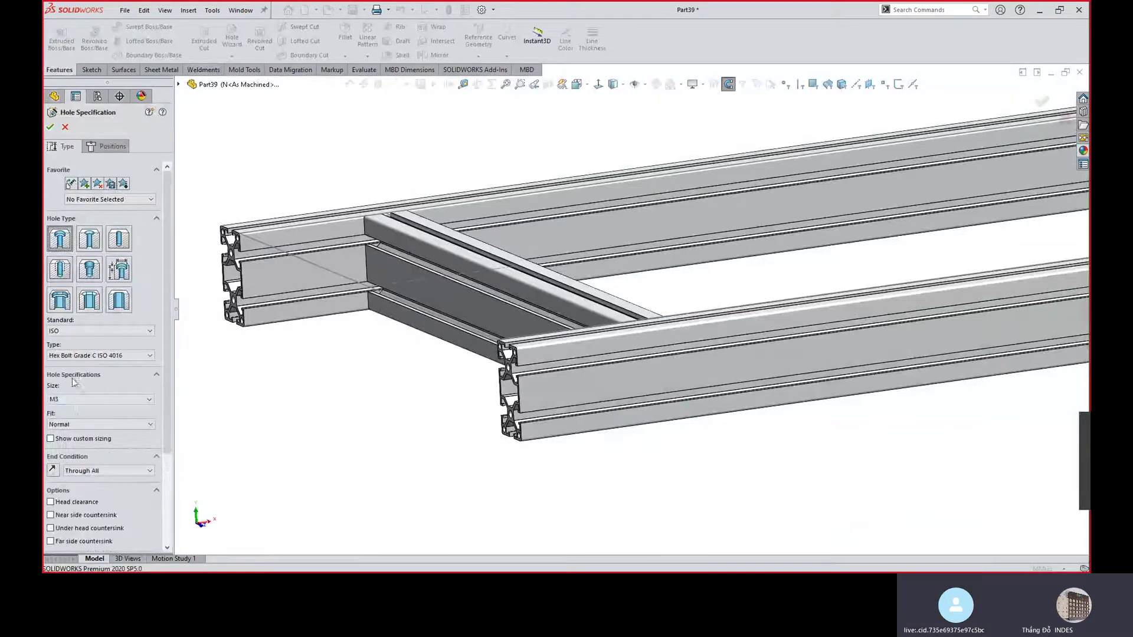
pyautogui.click(76, 401)
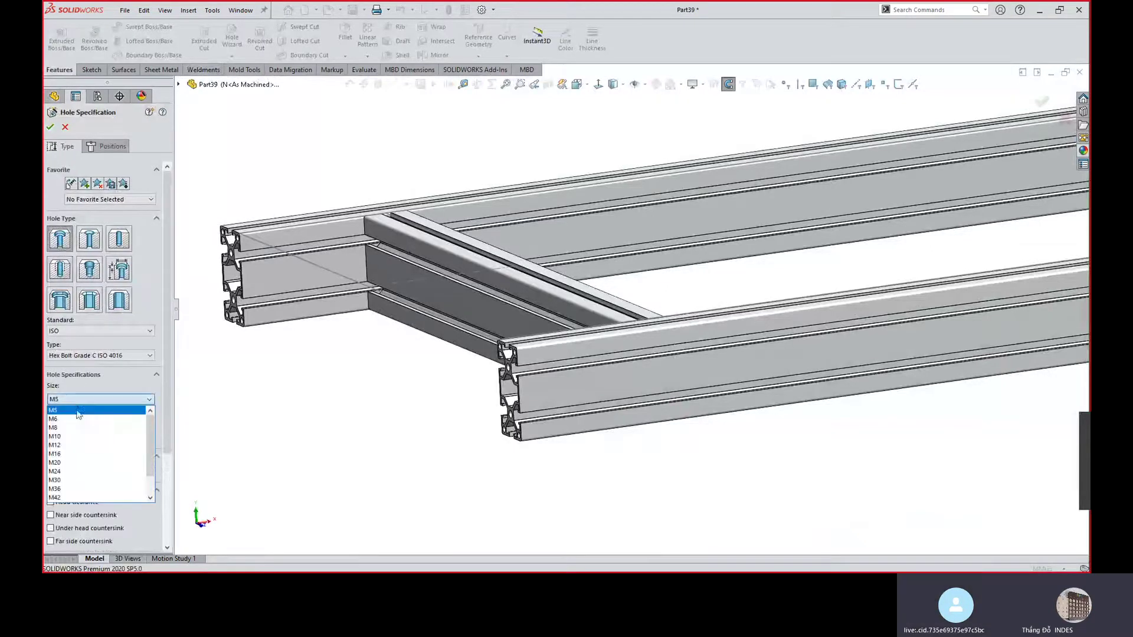
pyautogui.click(76, 410)
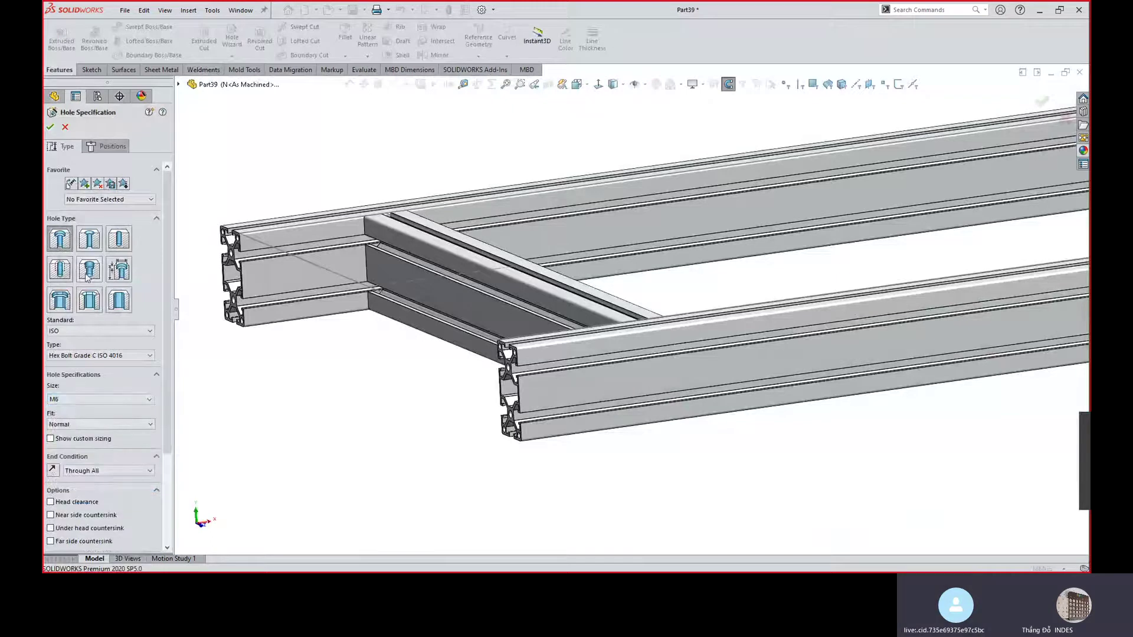
pyautogui.click(70, 357)
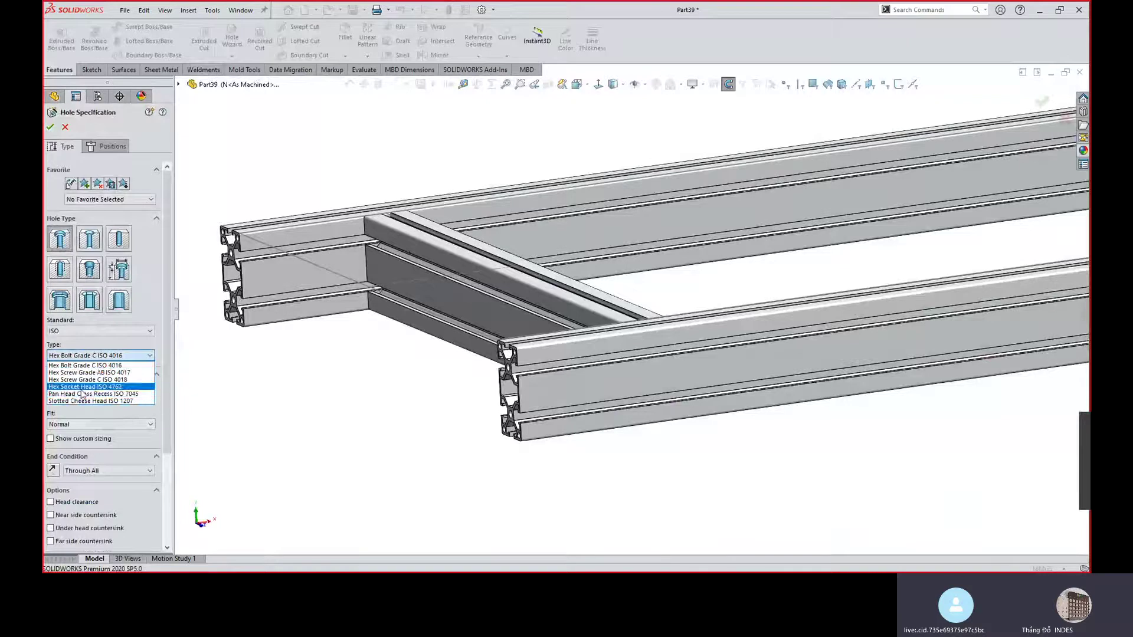
pyautogui.click(80, 386)
# Enable custom sizing for the hole and set the counterbore depth to 6 mm.
pyautogui.click(50, 438)
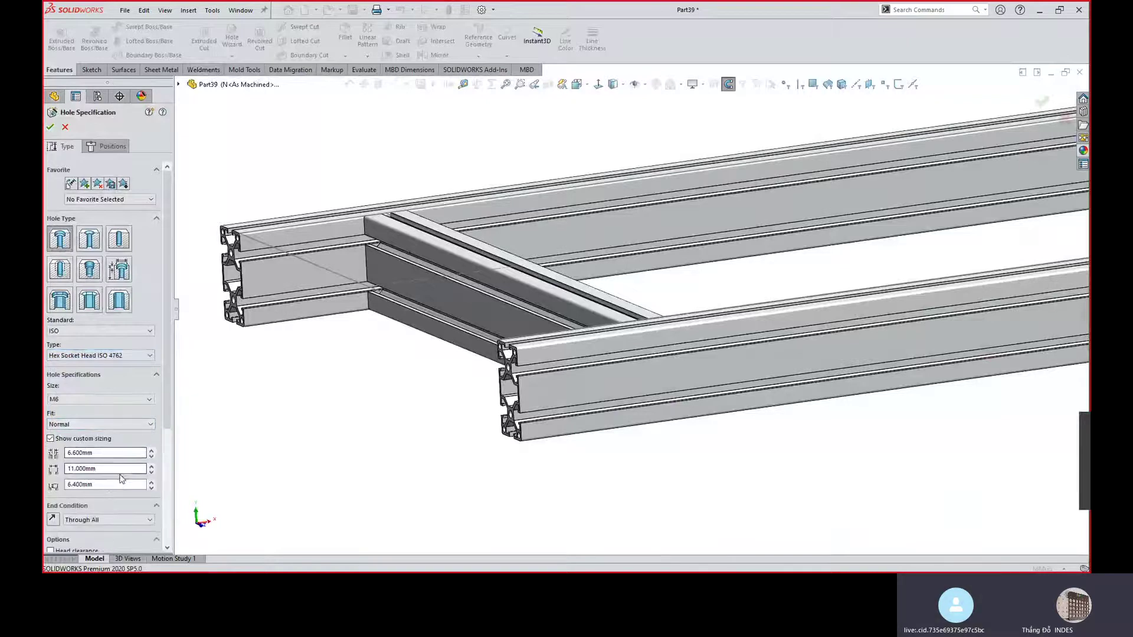
pyautogui.click(121, 485)
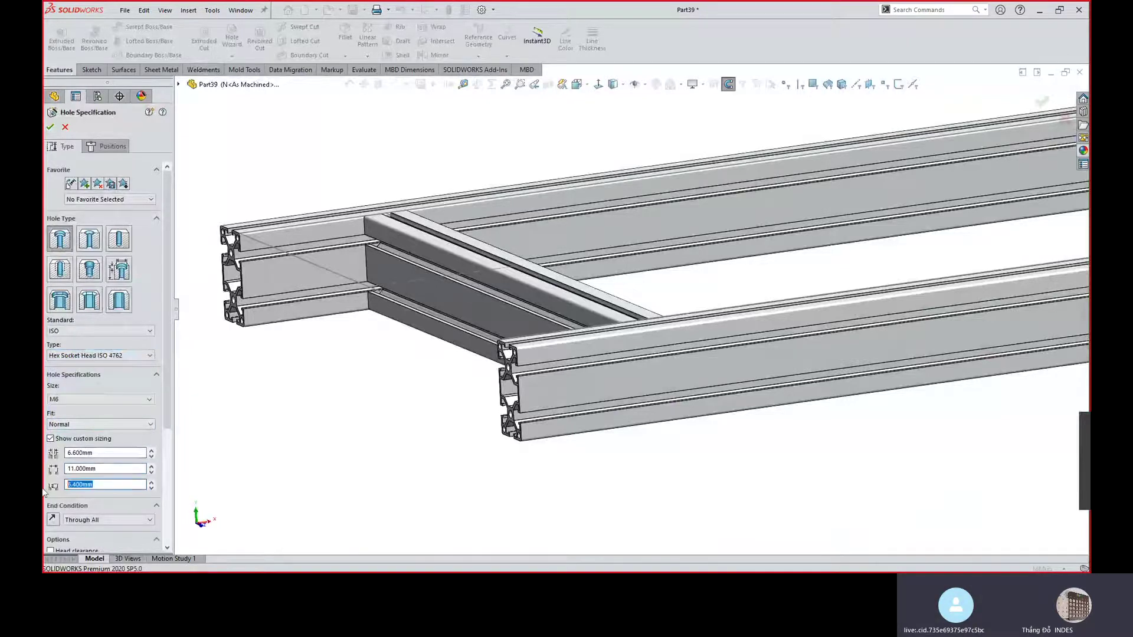
pyautogui.write('6')
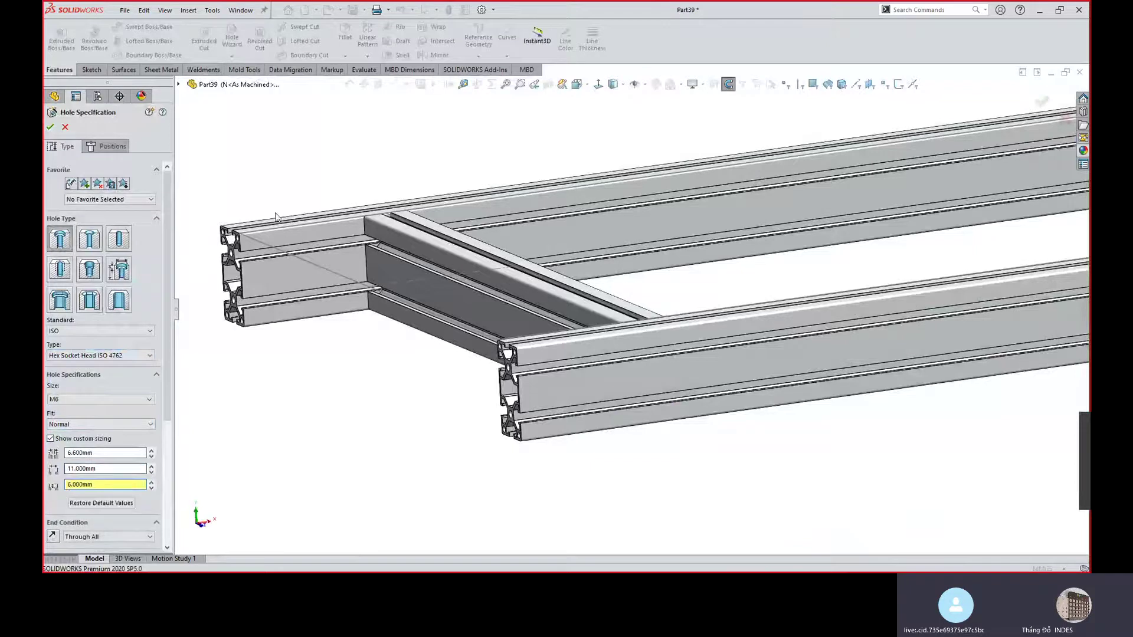
# Place two counterbore holes on the near rail's outer side, one on the upper strip and one on the lower strip.
pyautogui.click(106, 146)
pyautogui.scroll(-3, 632, 341)
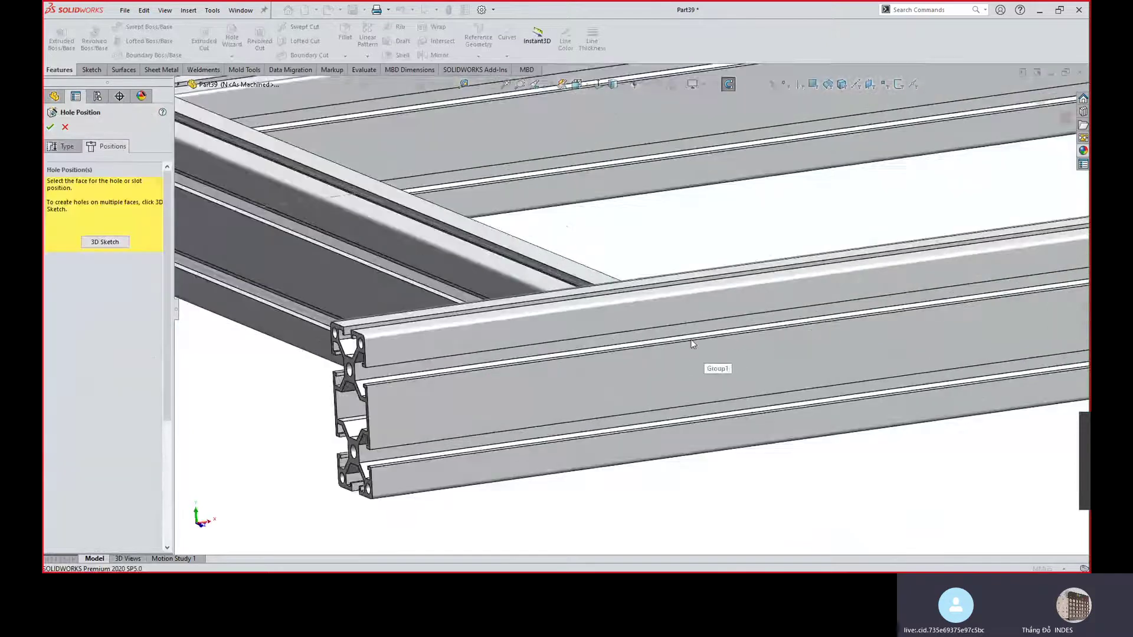
pyautogui.click(664, 320)
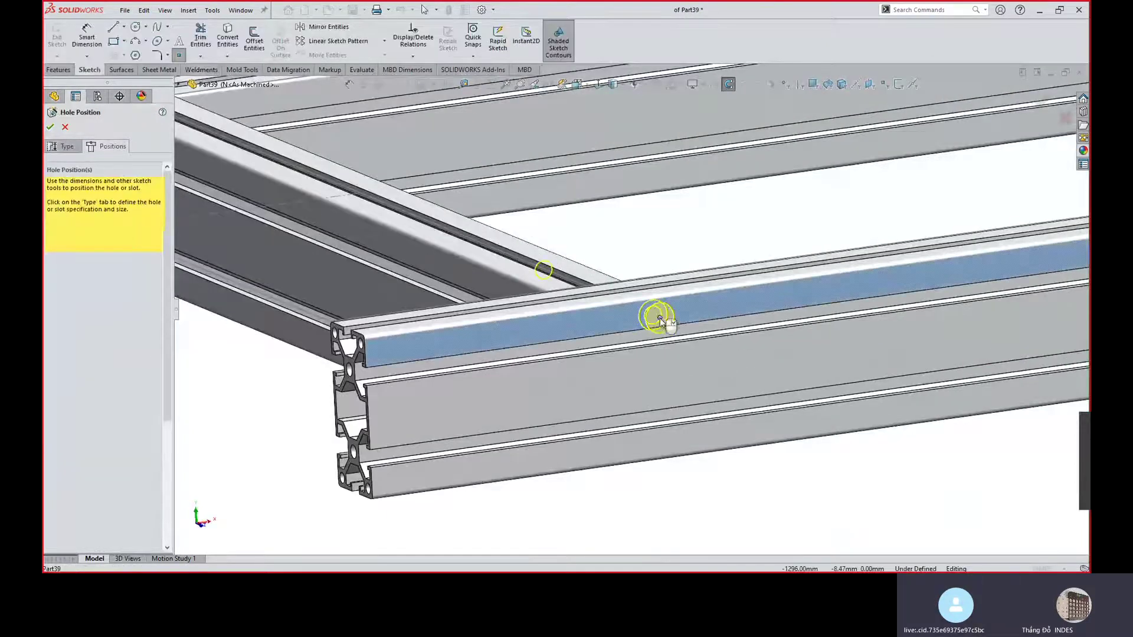
pyautogui.click(669, 436)
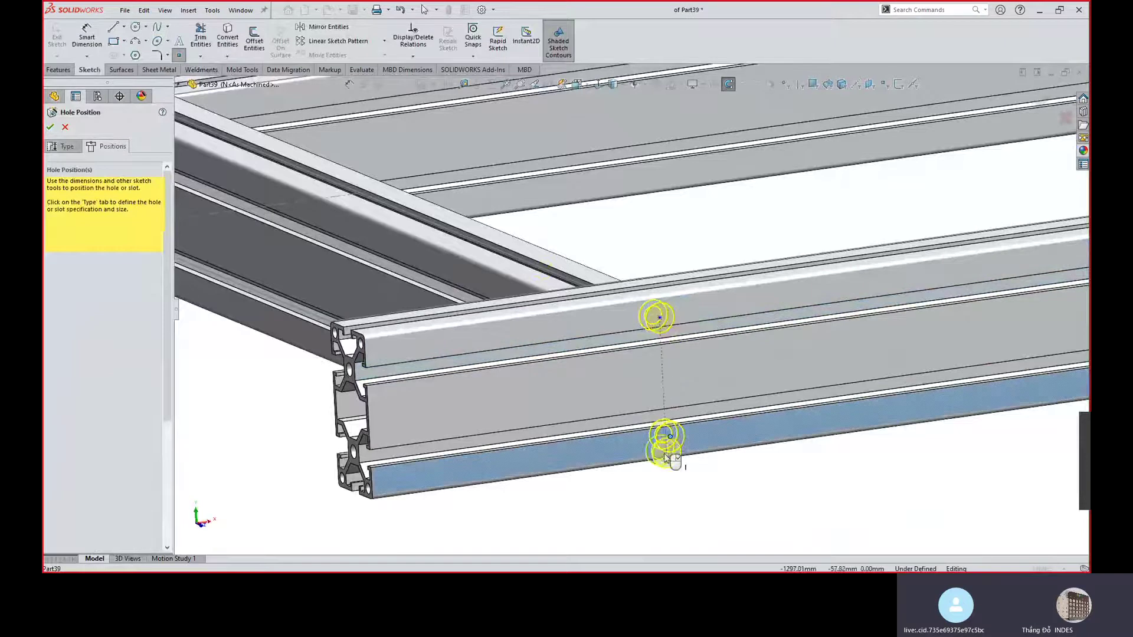
pyautogui.press('Escape')
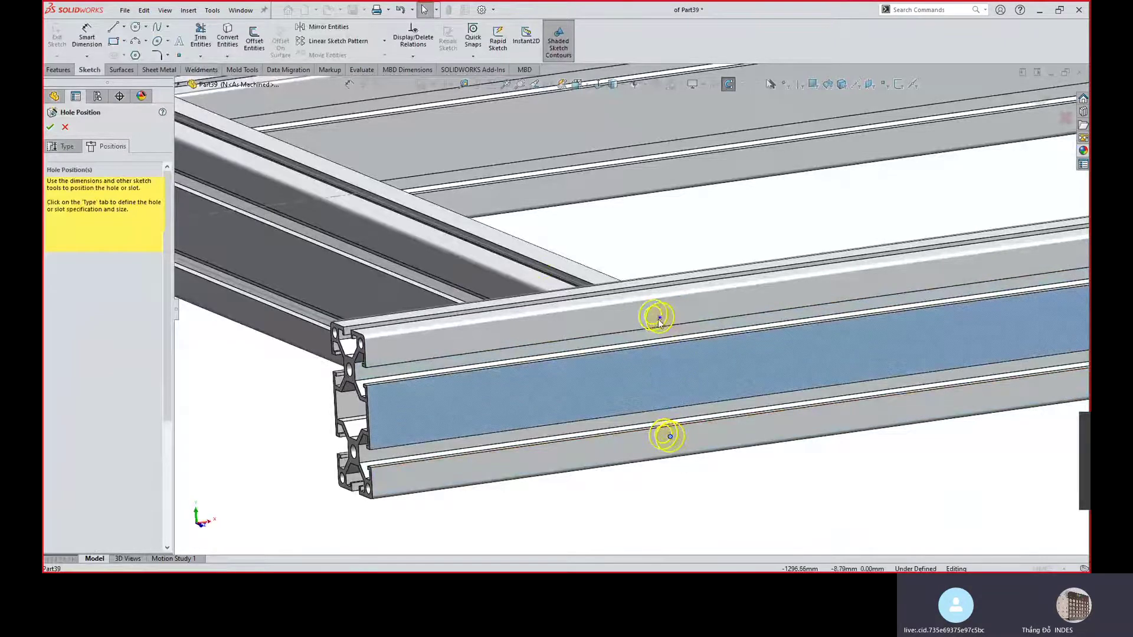
# Align the upper hole's point vertically with the end cross member's line endpoint in the Frame -Line sketch.
pyautogui.click(659, 318)
pyautogui.click(586, 286)
pyautogui.rightClick(586, 286)
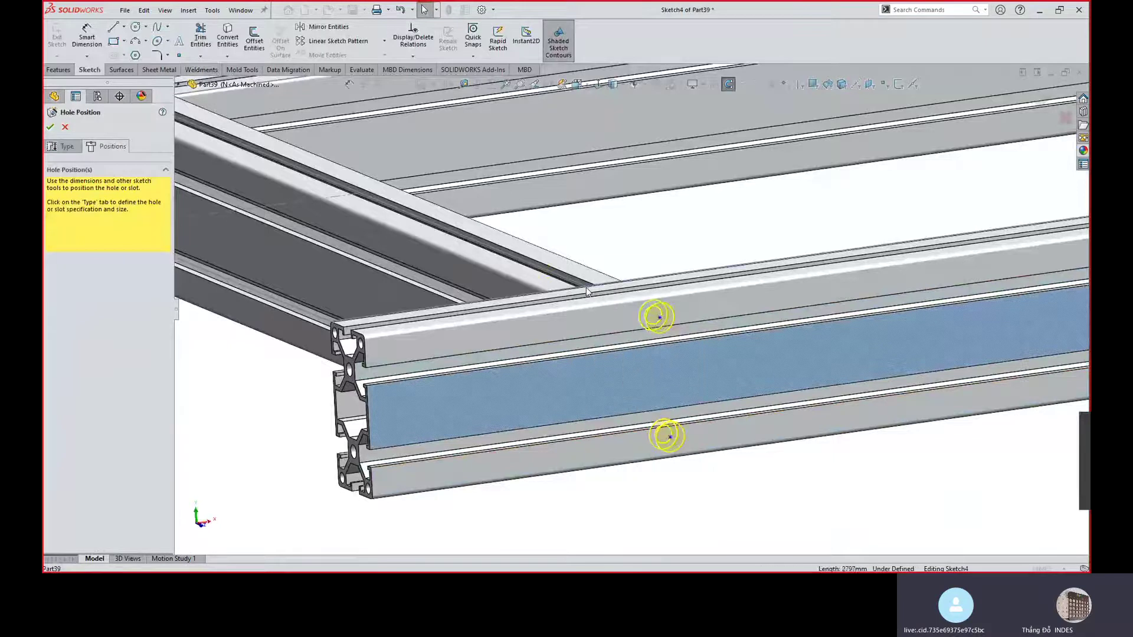
pyautogui.moveTo(645, 230); pyautogui.dragTo(557, 377, button='middle')
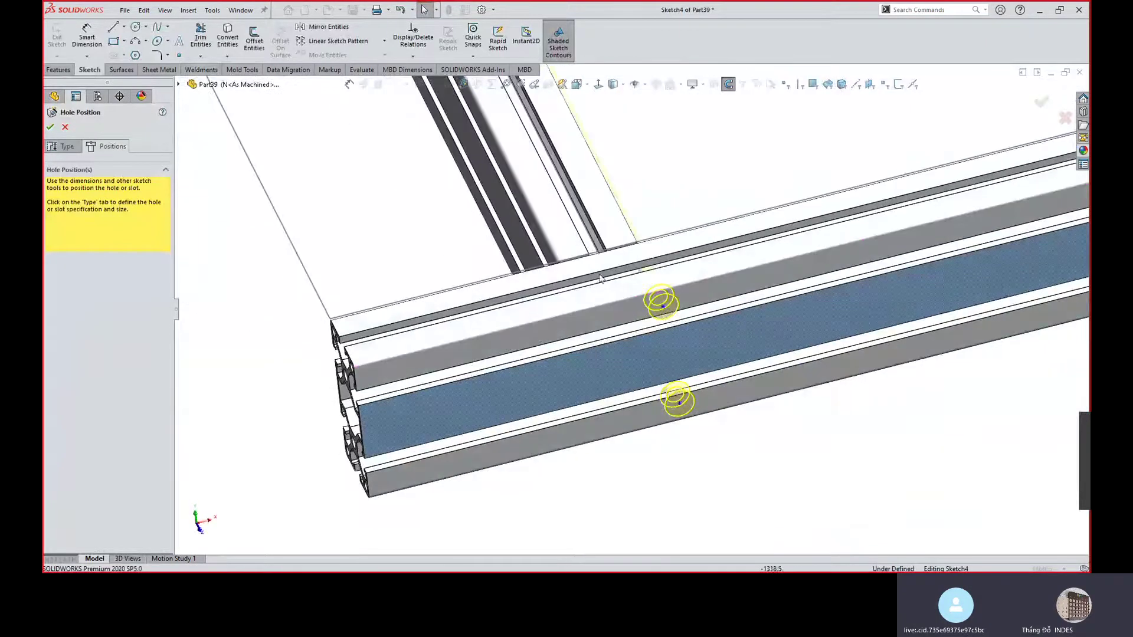
pyautogui.moveTo(593, 263); pyautogui.dragTo(575, 265, button='middle')
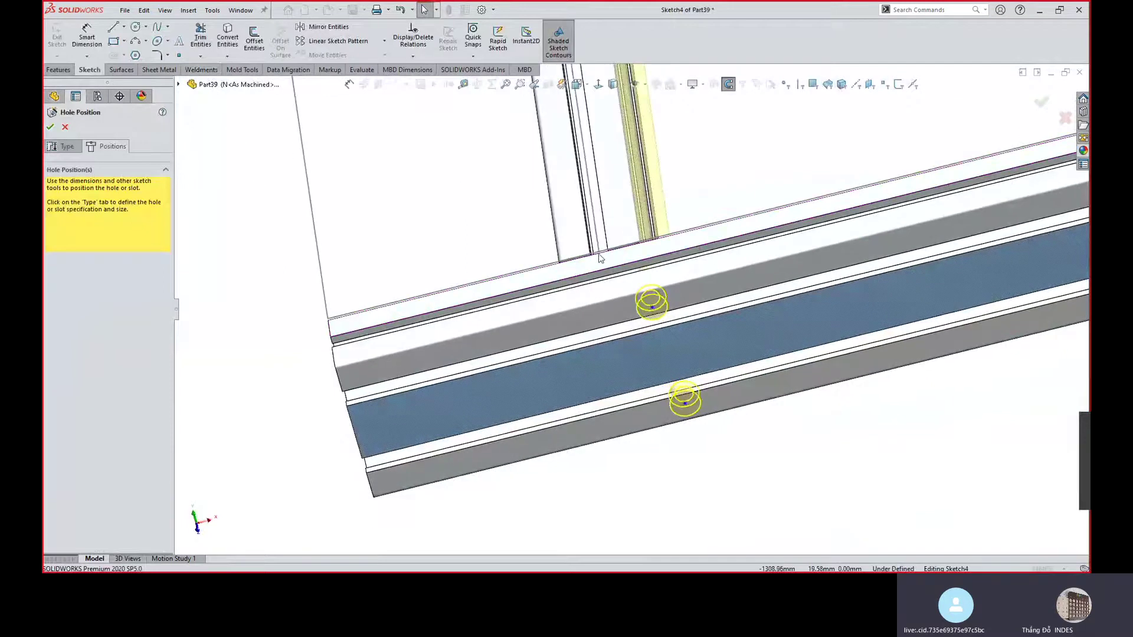
pyautogui.click(652, 308)
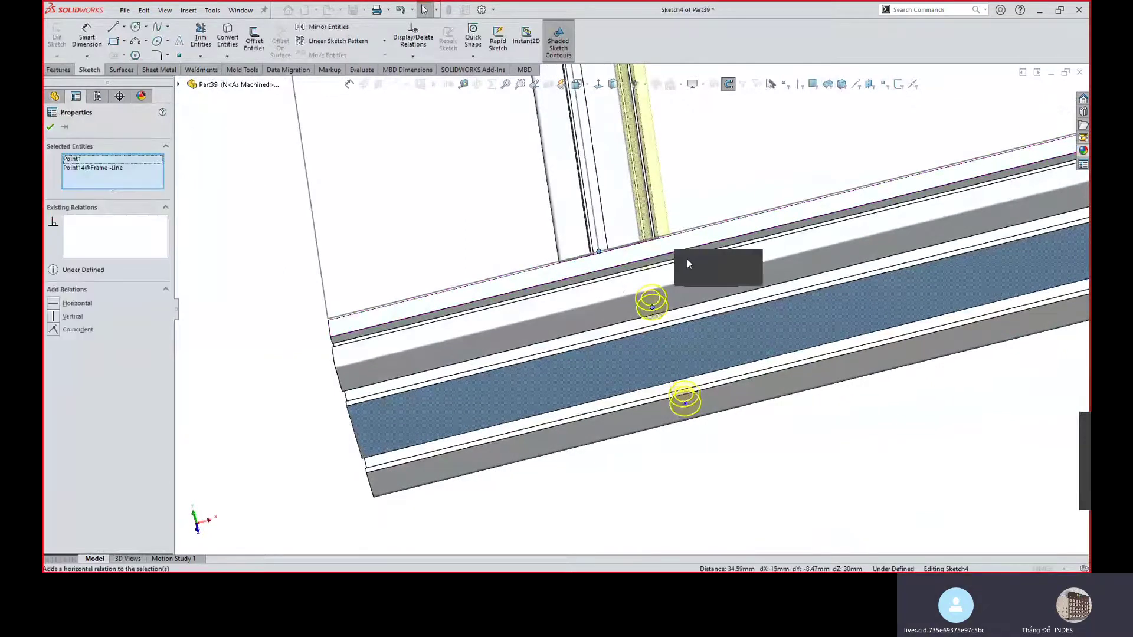
pyautogui.click(699, 272)
pyautogui.click(768, 440)
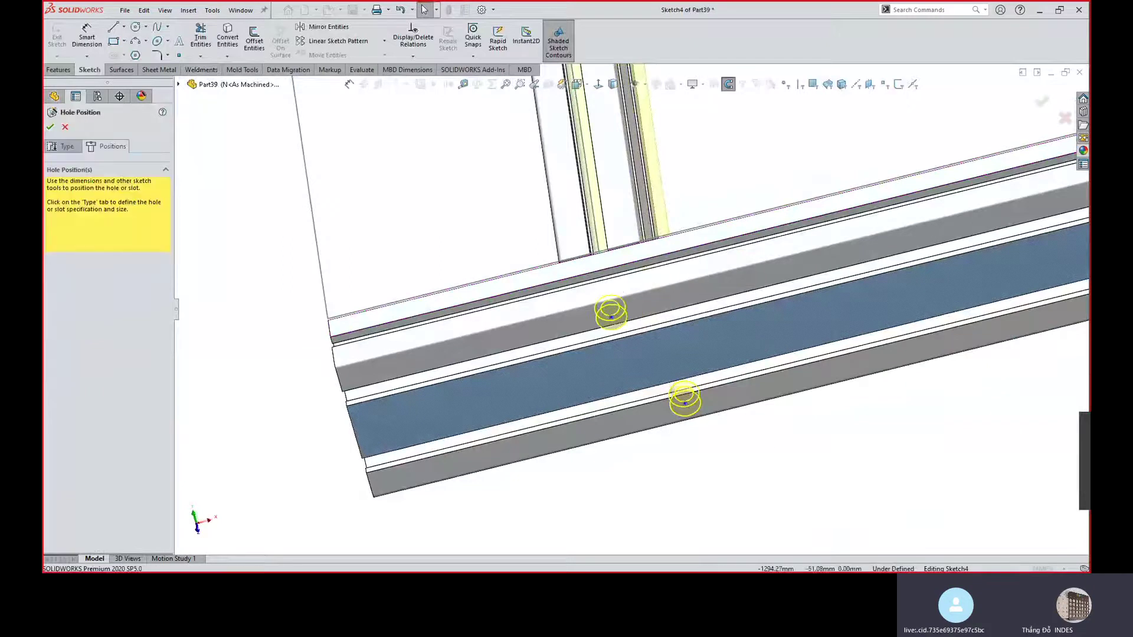
# Align the lower hole's point vertically with the upper hole's point.
pyautogui.click(613, 317)
pyautogui.keyDown('ctrl'); pyautogui.click(600, 259); pyautogui.keyUp('ctrl')
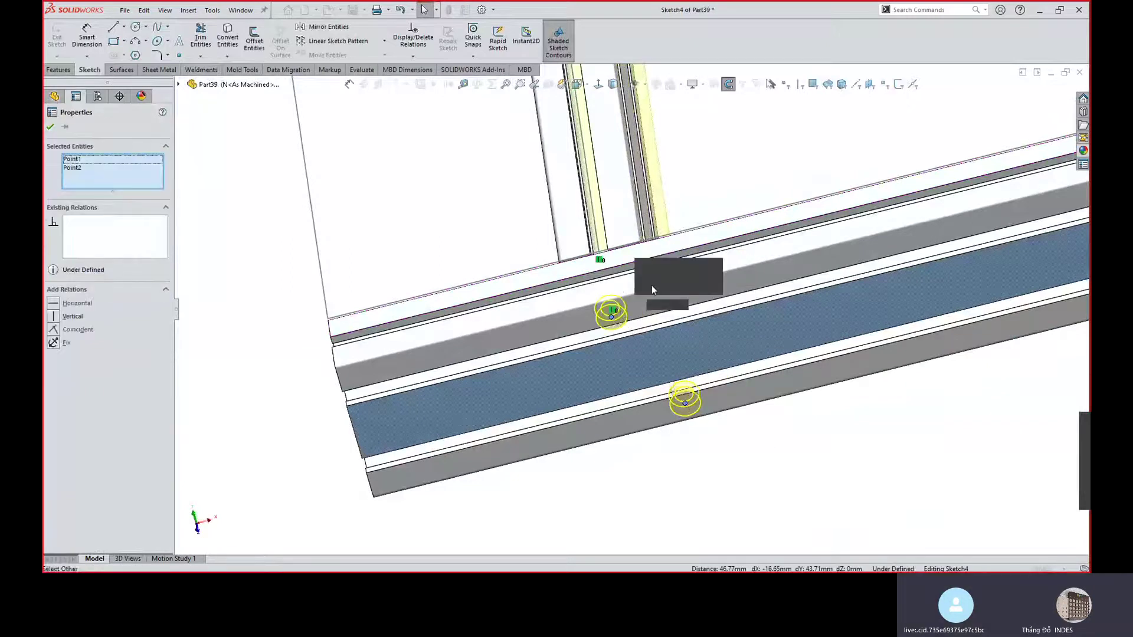
pyautogui.click(661, 272)
pyautogui.click(732, 461)
# Dimension the upper hole's point 15 mm below the near rail's top edge.
pyautogui.press('space')
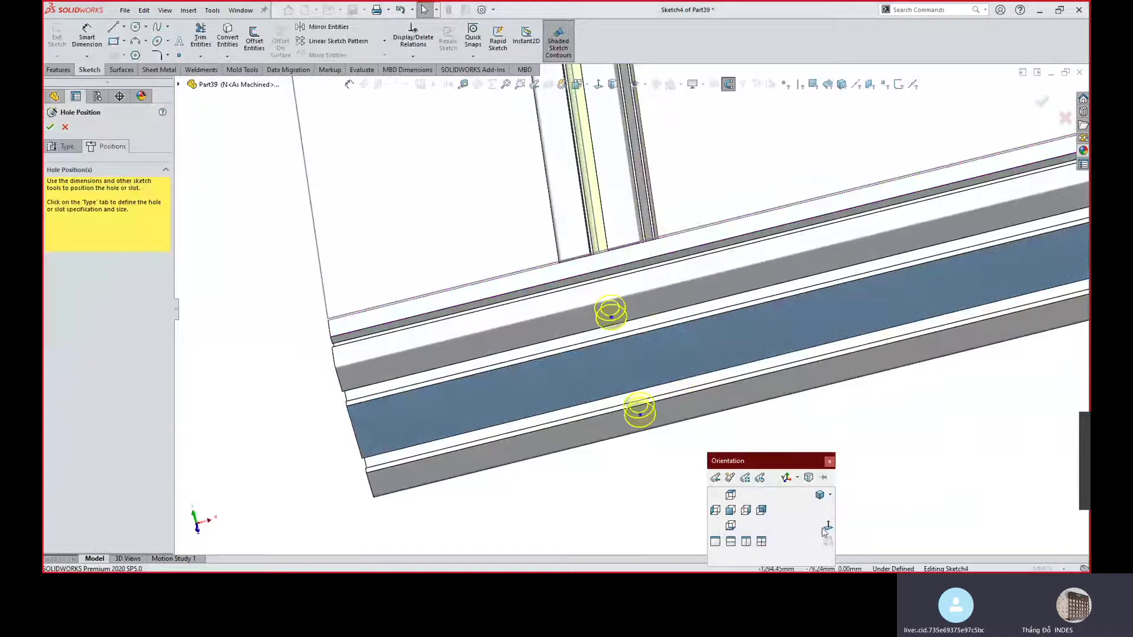
pyautogui.click(828, 527)
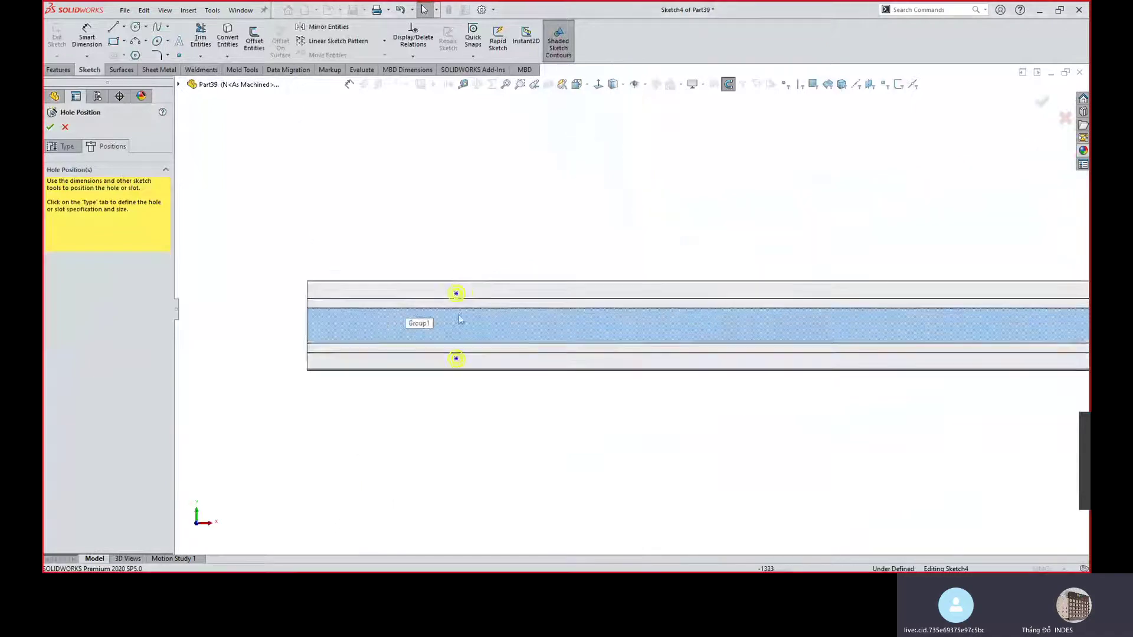
pyautogui.press('s')
pyautogui.click(527, 323)
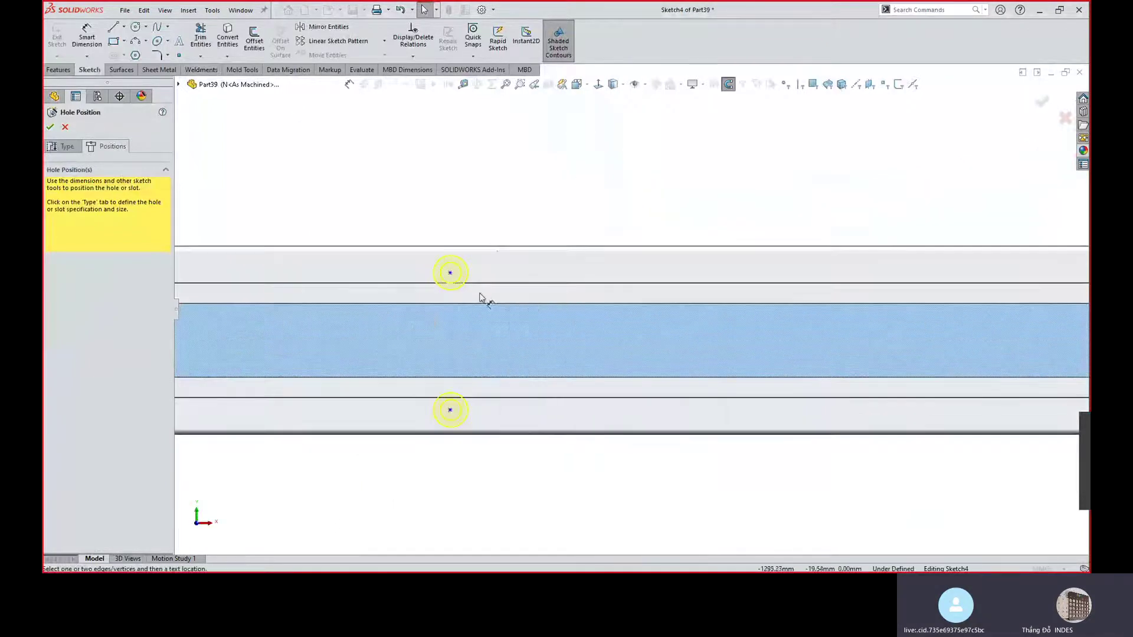
pyautogui.click(450, 273)
pyautogui.click(459, 247)
pyautogui.scroll(3, 628, 310)
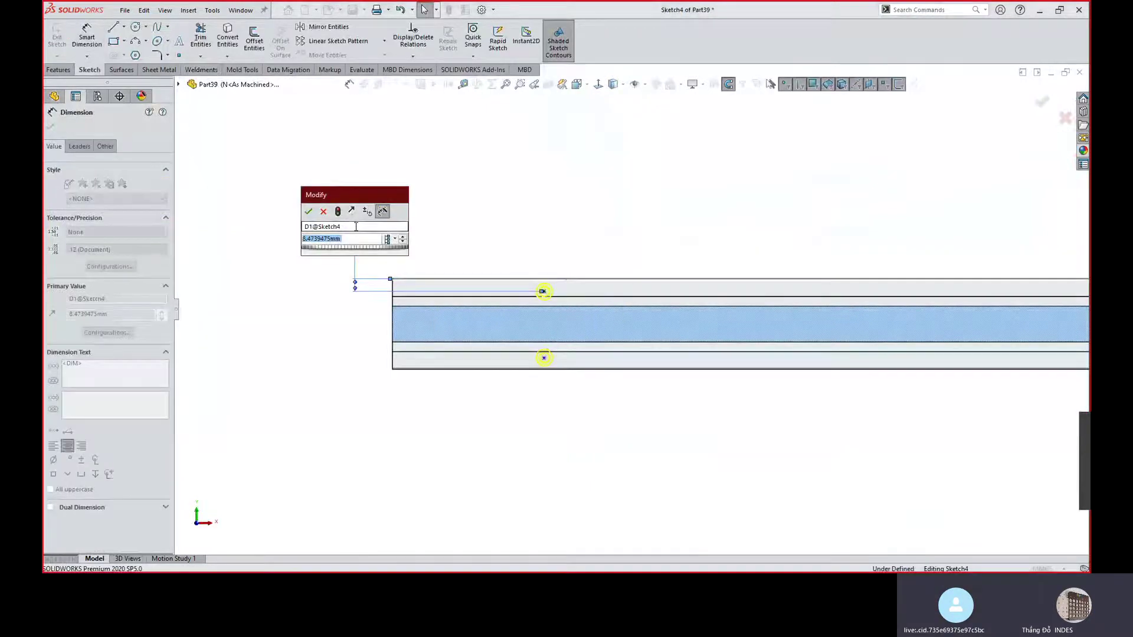
pyautogui.write('15')
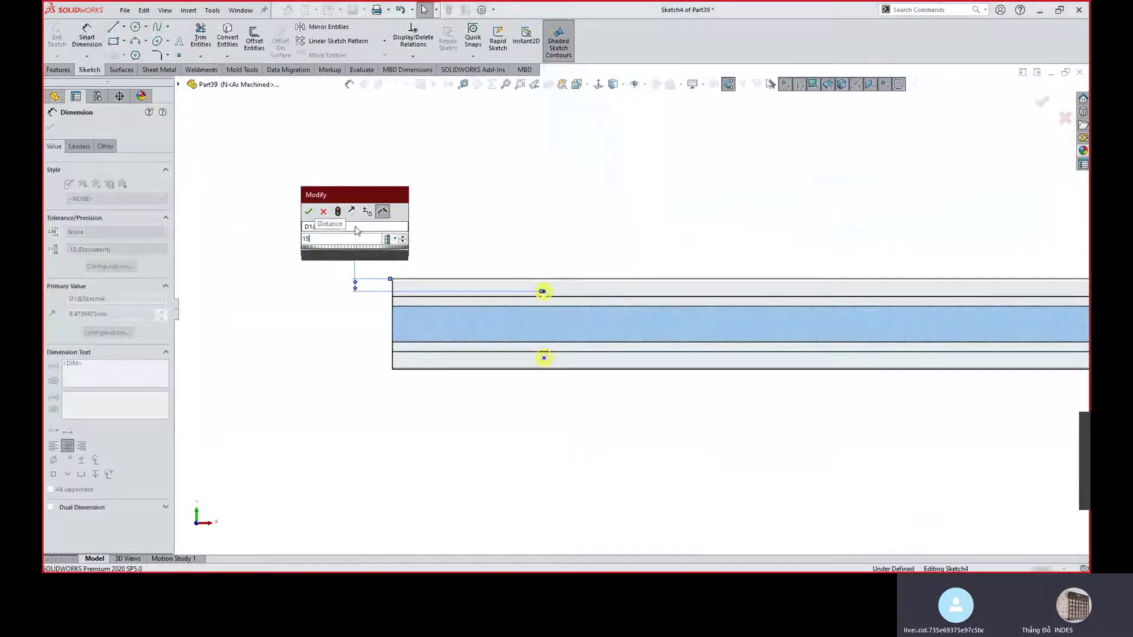
pyautogui.press('Return')
# Dimension the lower hole's point 30 mm below the upper hole's point.
pyautogui.click(544, 301)
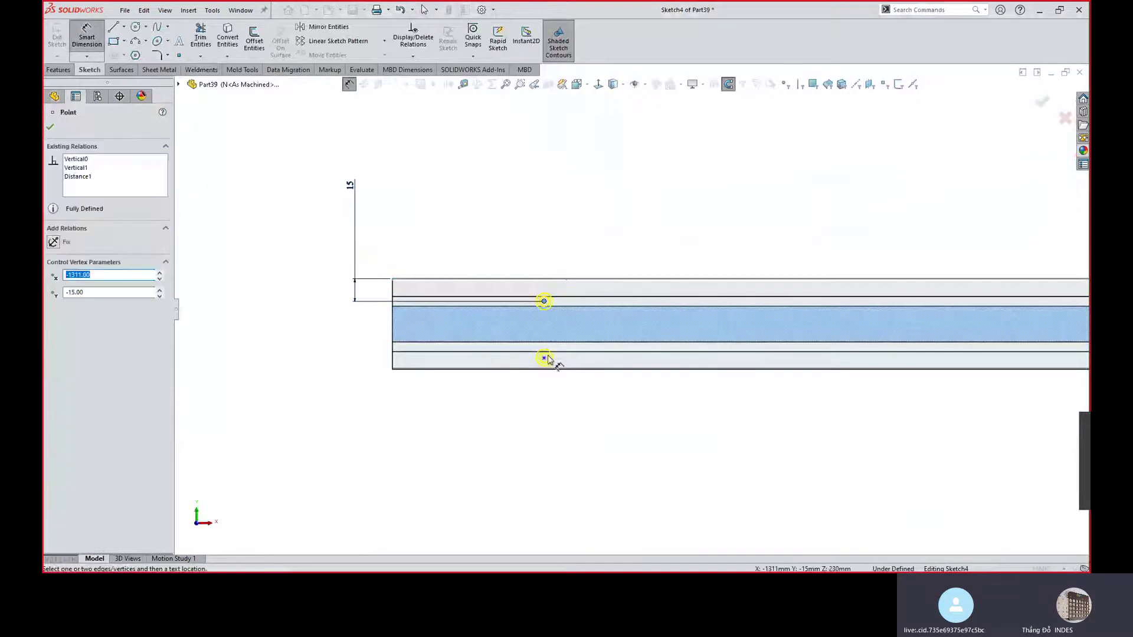
pyautogui.click(544, 359)
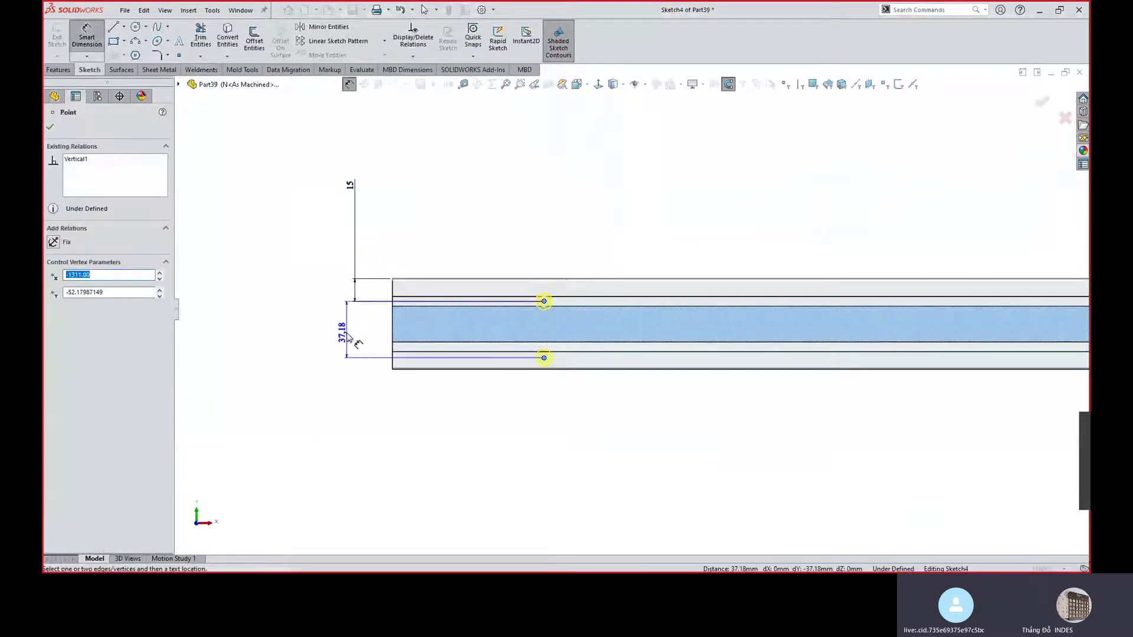
pyautogui.click(348, 335)
pyautogui.write('30')
pyautogui.press('Return')
pyautogui.moveTo(534, 277); pyautogui.dragTo(560, 342, button='middle')
pyautogui.click(50, 128)
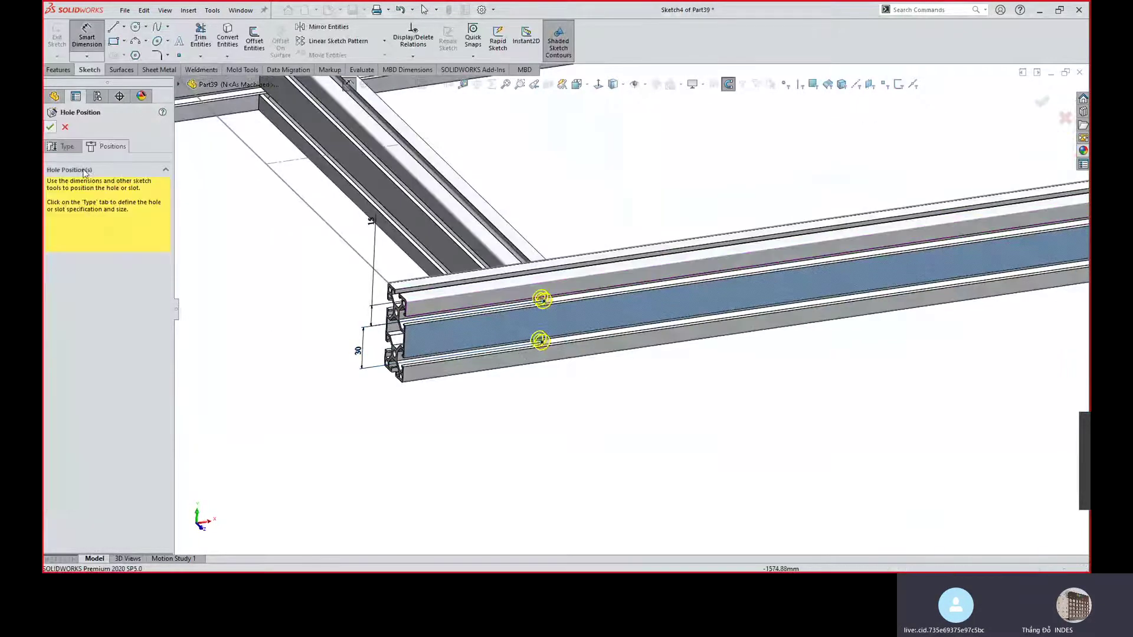
# Limit the hole's feature scope to the near AFP 30x60 rail body and finish the counterbore holes.
pyautogui.scroll(3, 287, 379)
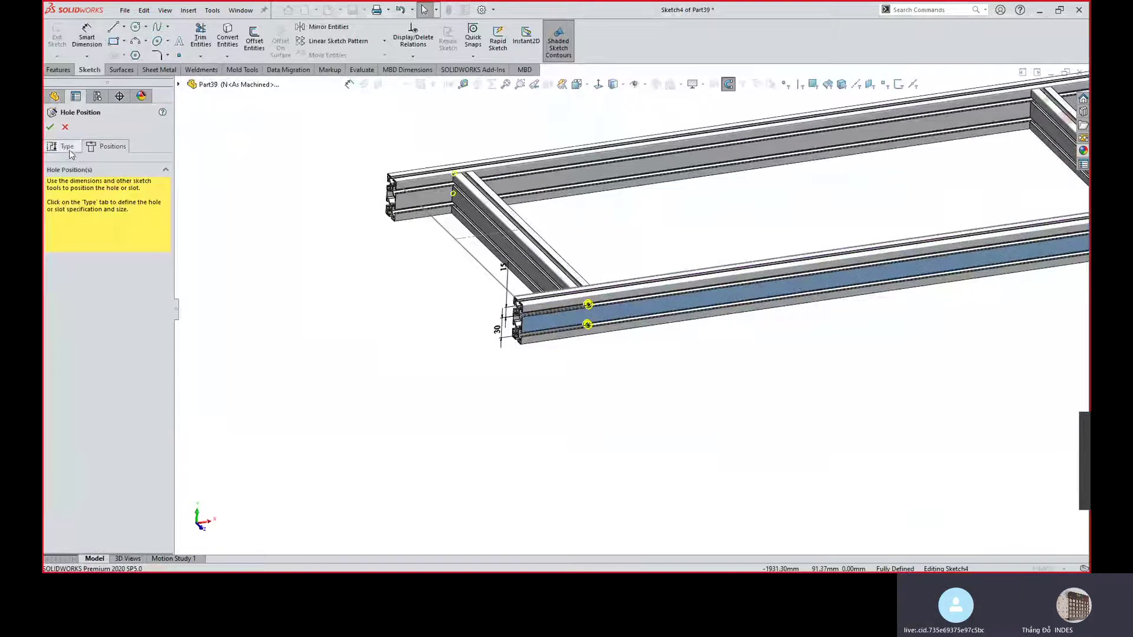
pyautogui.click(65, 146)
pyautogui.scroll(-3, 168, 419)
pyautogui.scroll(-3, 167, 449)
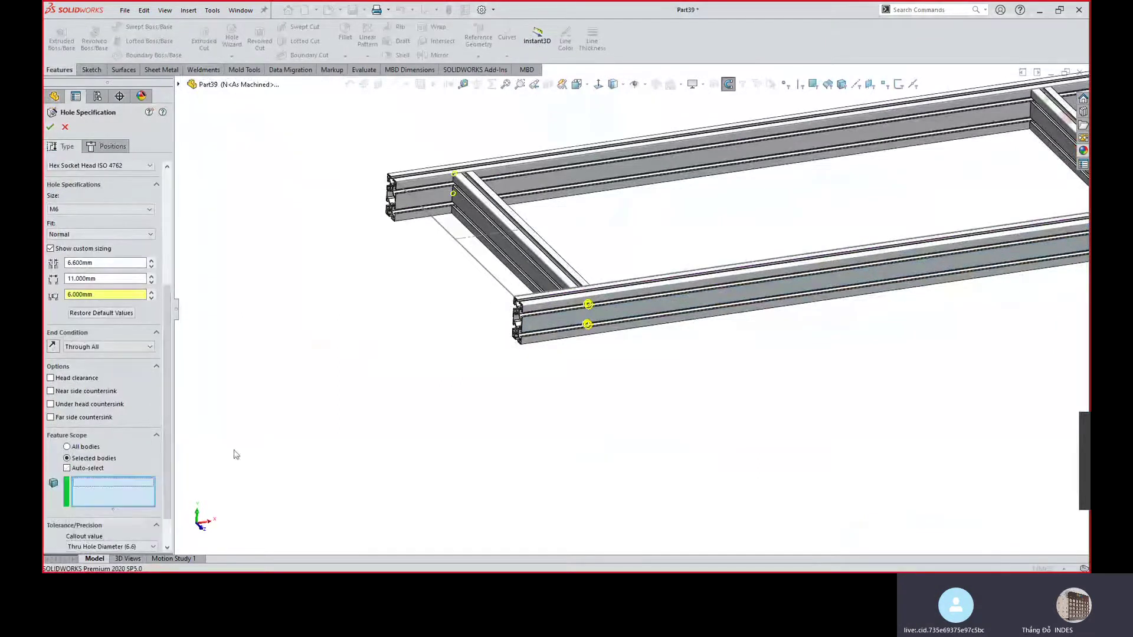
pyautogui.click(543, 327)
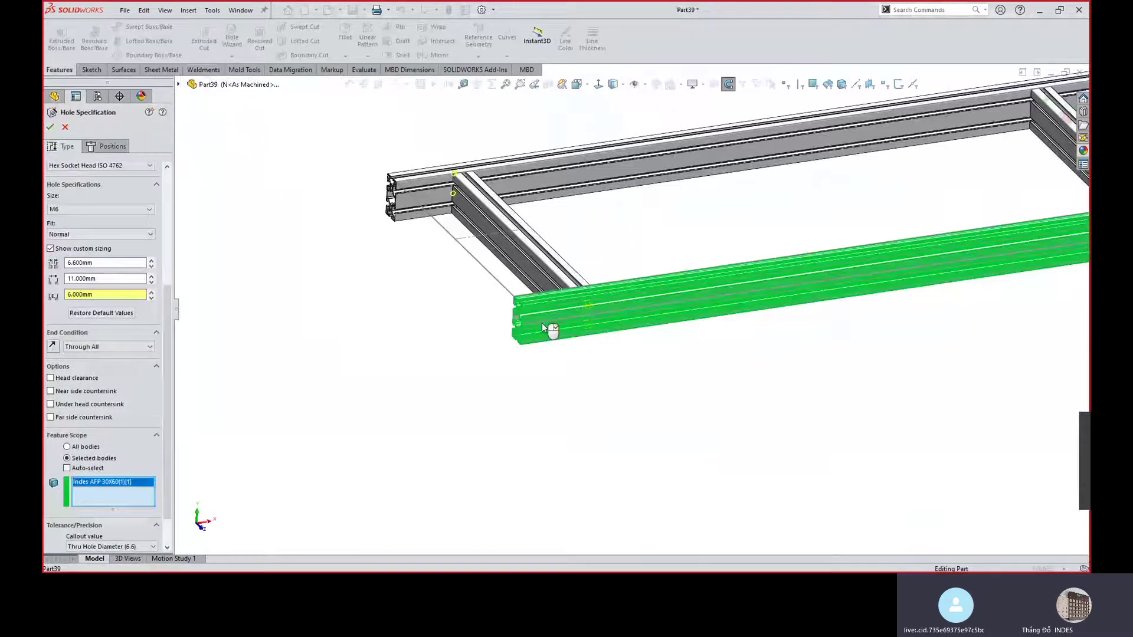
pyautogui.rightClick(541, 323)
# Measure the normal distance from the near rail's outer face to the inner slot face beside the upper hole.
pyautogui.scroll(-5, 567, 324)
pyautogui.moveTo(586, 332); pyautogui.dragTo(594, 274, button='middle')
pyautogui.scroll(-3, 659, 324)
pyautogui.moveTo(603, 348)
pyautogui.mouseDown(button='middle')
pyautogui.moveTo(618, 317)
pyautogui.moveTo(619, 344)
pyautogui.moveTo(559, 327)
pyautogui.moveTo(533, 280)
pyautogui.moveTo(567, 290)
pyautogui.moveTo(602, 341)
pyautogui.mouseUp(button='middle')
pyautogui.scroll(8, 602, 341)
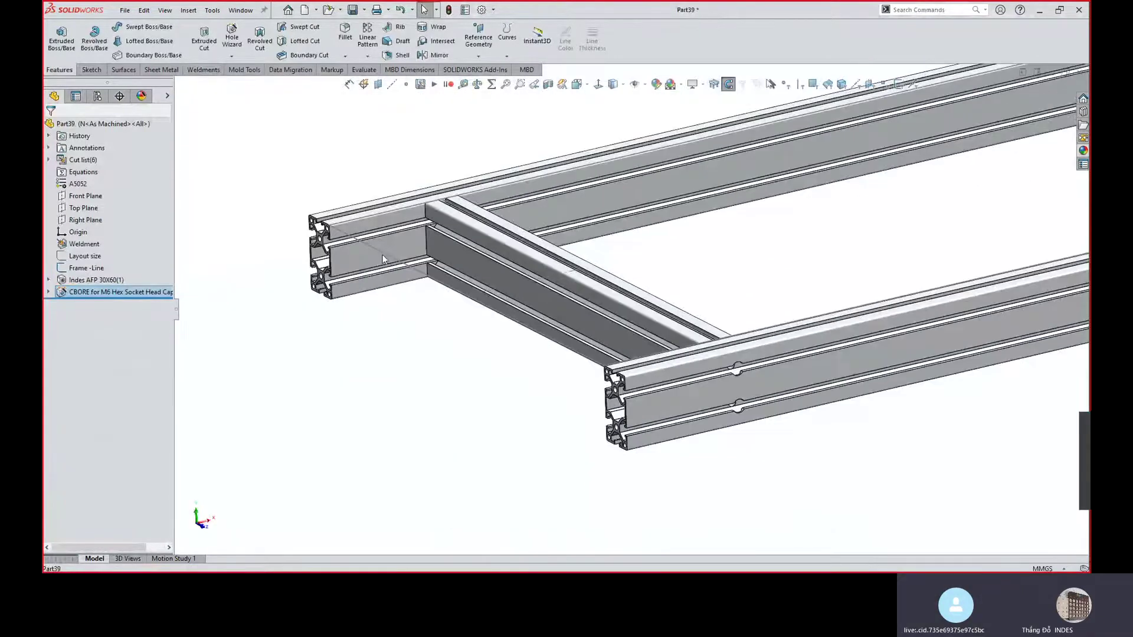
pyautogui.scroll(-5, 761, 439)
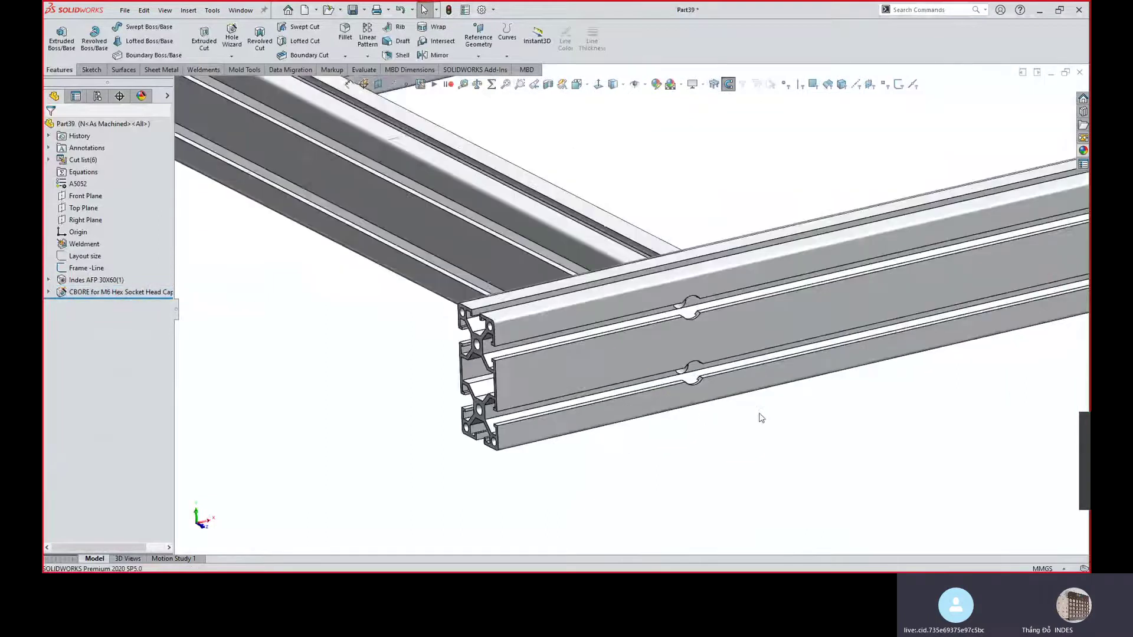
pyautogui.click(671, 324)
pyautogui.scroll(-3, 638, 315)
pyautogui.keyDown('ctrl'); pyautogui.click(654, 258); pyautogui.keyUp('ctrl')
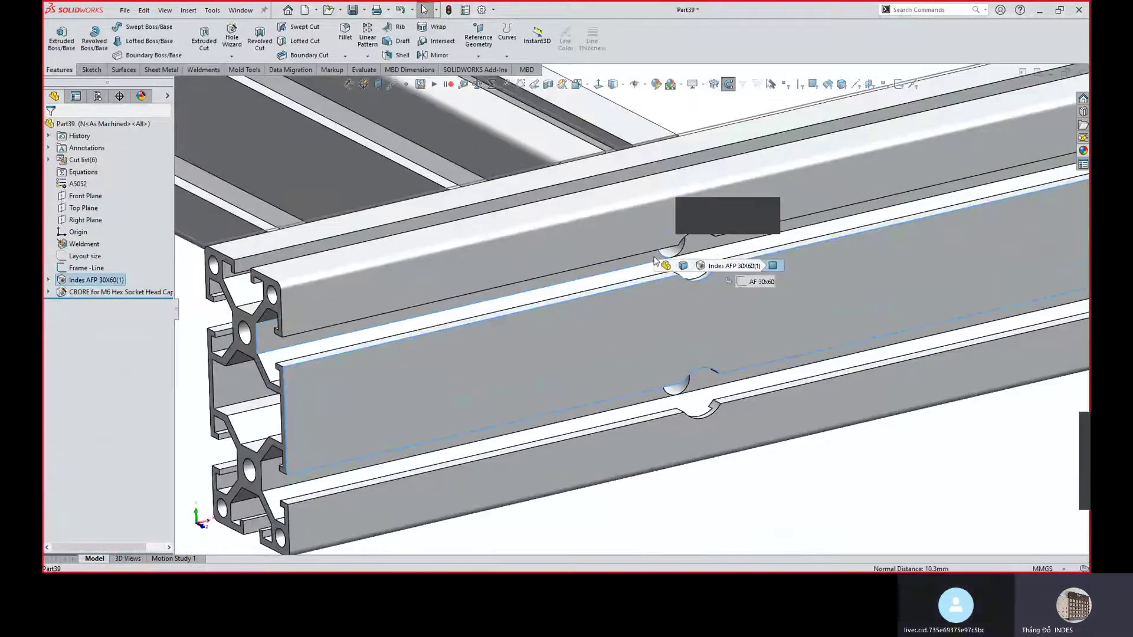
pyautogui.scroll(2, 660, 308)
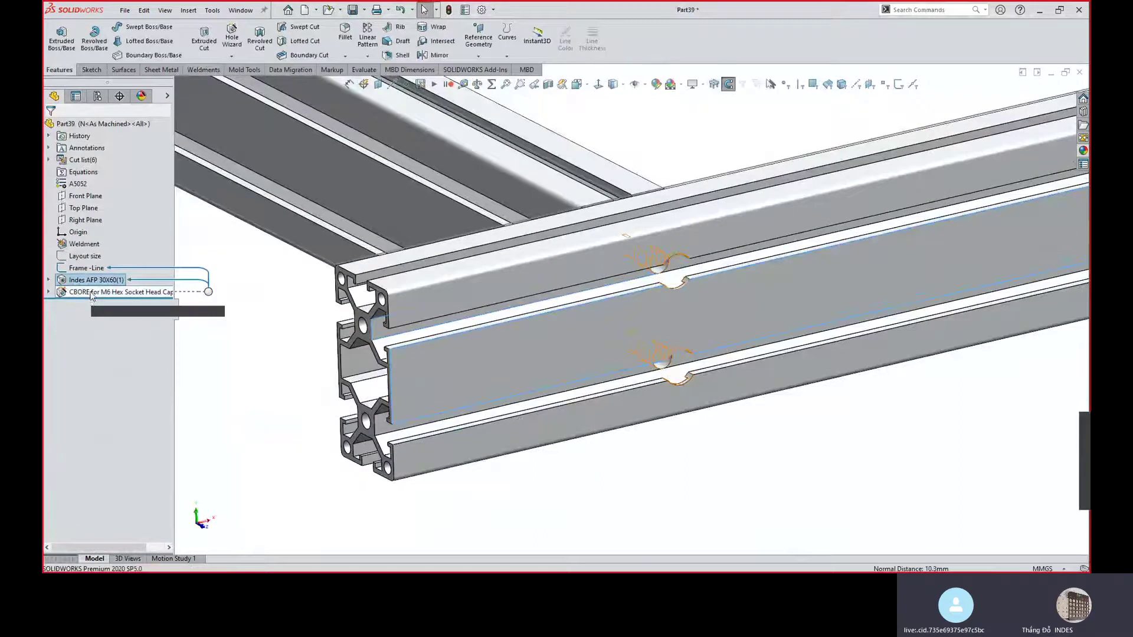
# Set the counterbore depth of the M6 hole feature to 10.3 mm.
pyautogui.click(91, 293)
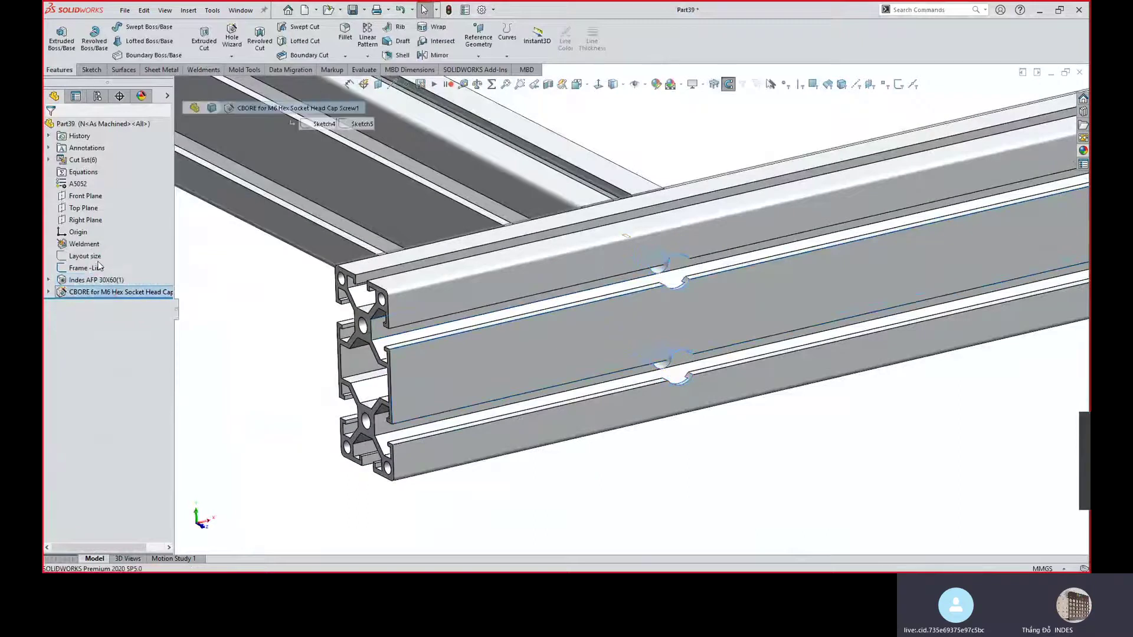
pyautogui.click(97, 265)
pyautogui.doubleClick(118, 484)
pyautogui.write('10.3')
pyautogui.press('Return')
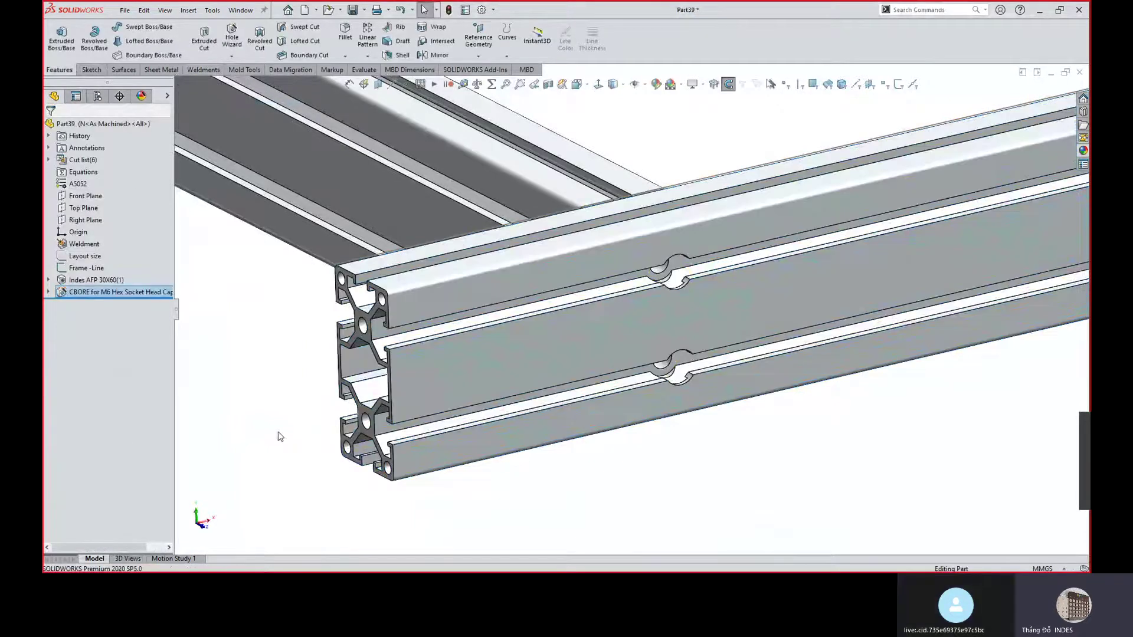
# Examine the counterbore holes, the end cross member's joints with both rails, and the whole conveyor frame.
pyautogui.scroll(-5, 713, 289)
pyautogui.moveTo(646, 341)
pyautogui.mouseDown(button='middle')
pyautogui.moveTo(609, 236)
pyautogui.moveTo(639, 281)
pyautogui.moveTo(628, 286)
pyautogui.moveTo(640, 338)
pyautogui.mouseUp(button='middle')
pyautogui.scroll(8, 640, 338)
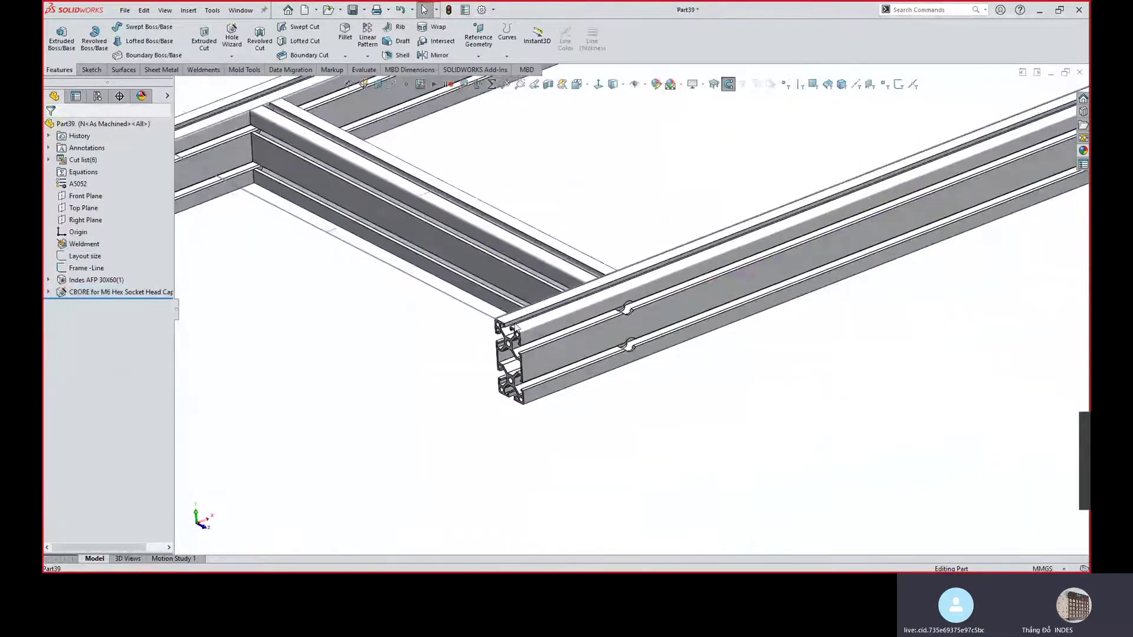
pyautogui.scroll(3, 640, 338)
pyautogui.scroll(-4, 373, 263)
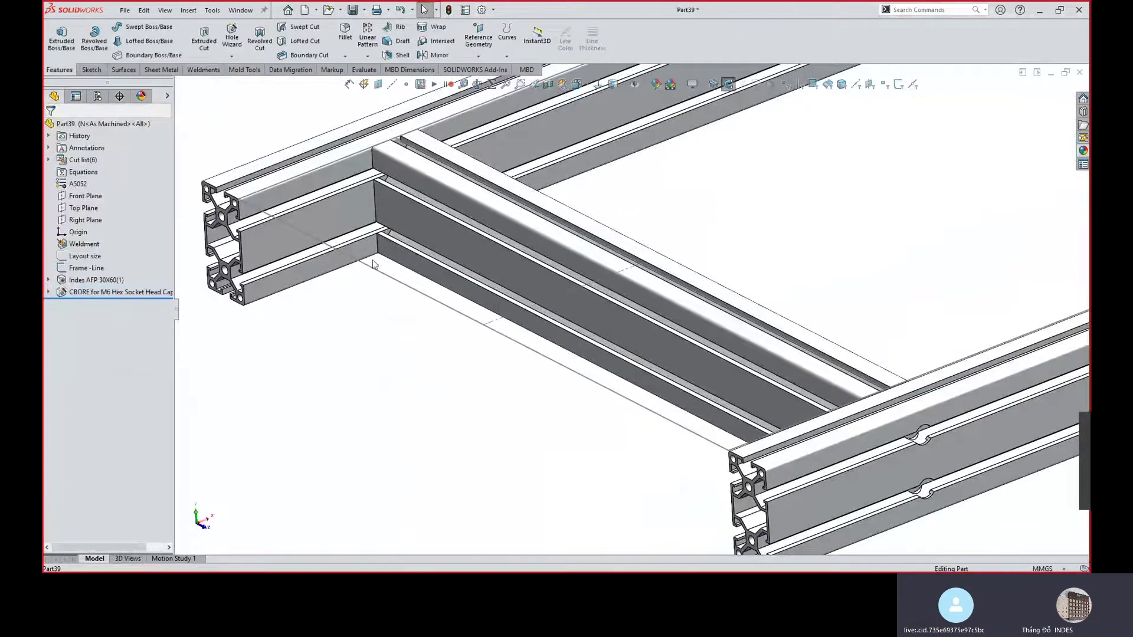
pyautogui.moveTo(409, 220); pyautogui.dragTo(644, 389, button='middle')
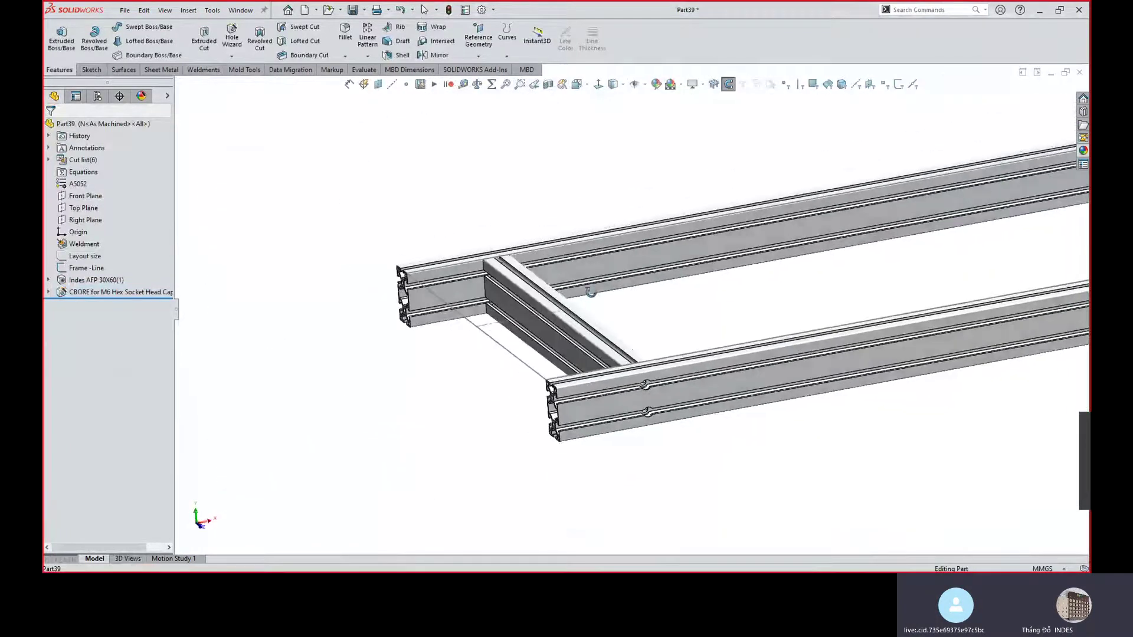
pyautogui.scroll(-3, 644, 387)
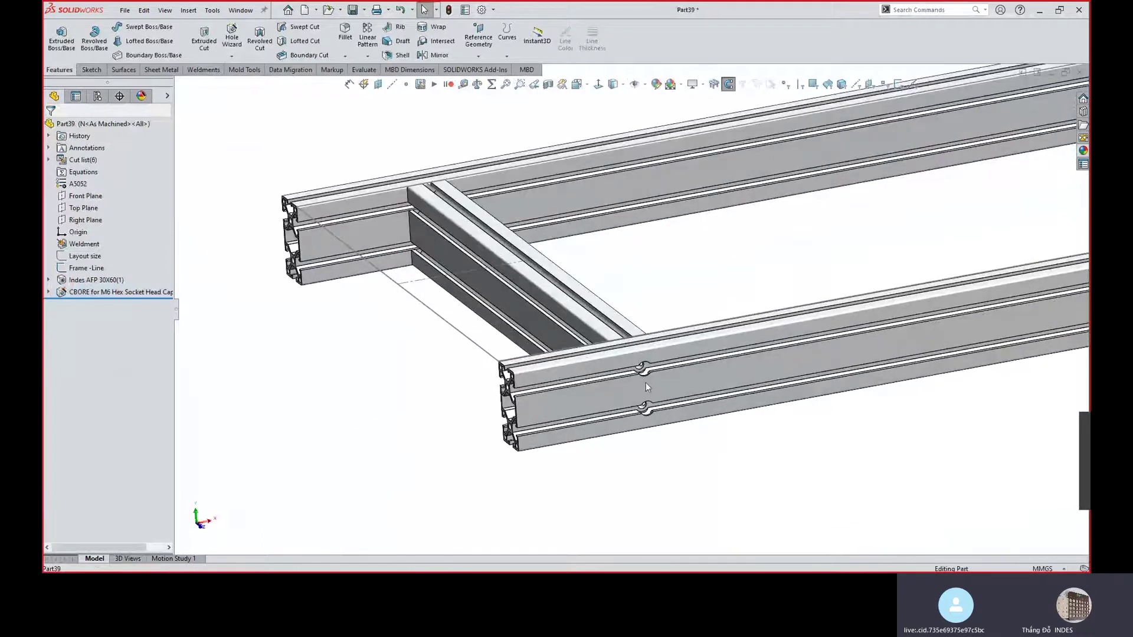
pyautogui.moveTo(503, 271); pyautogui.dragTo(320, 239, button='middle')
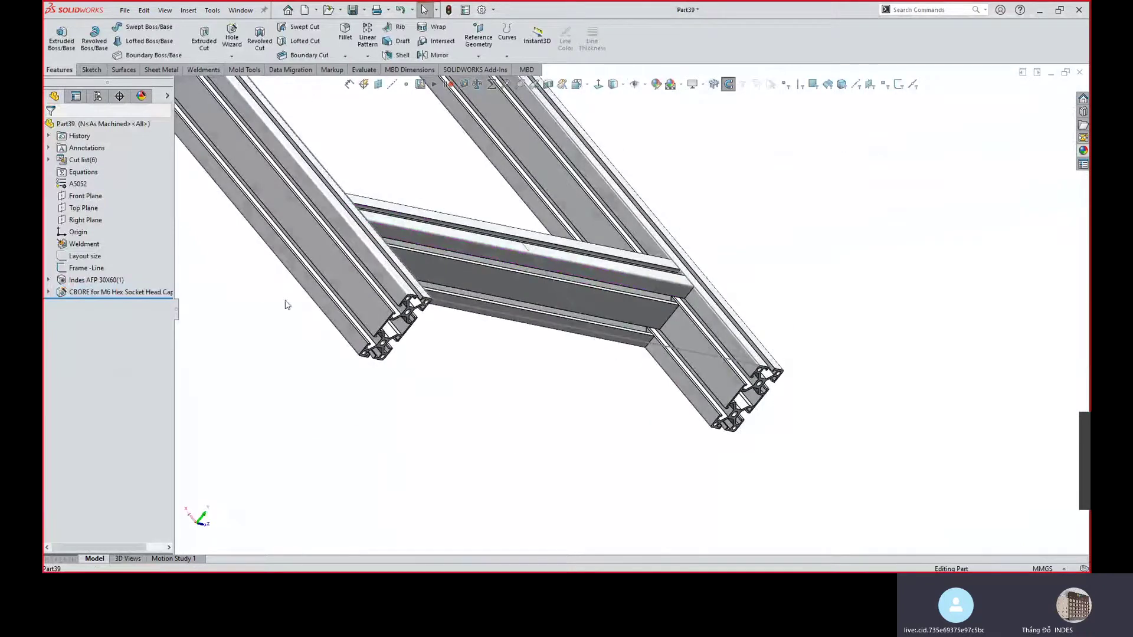
pyautogui.moveTo(411, 286); pyautogui.dragTo(476, 276, button='middle')
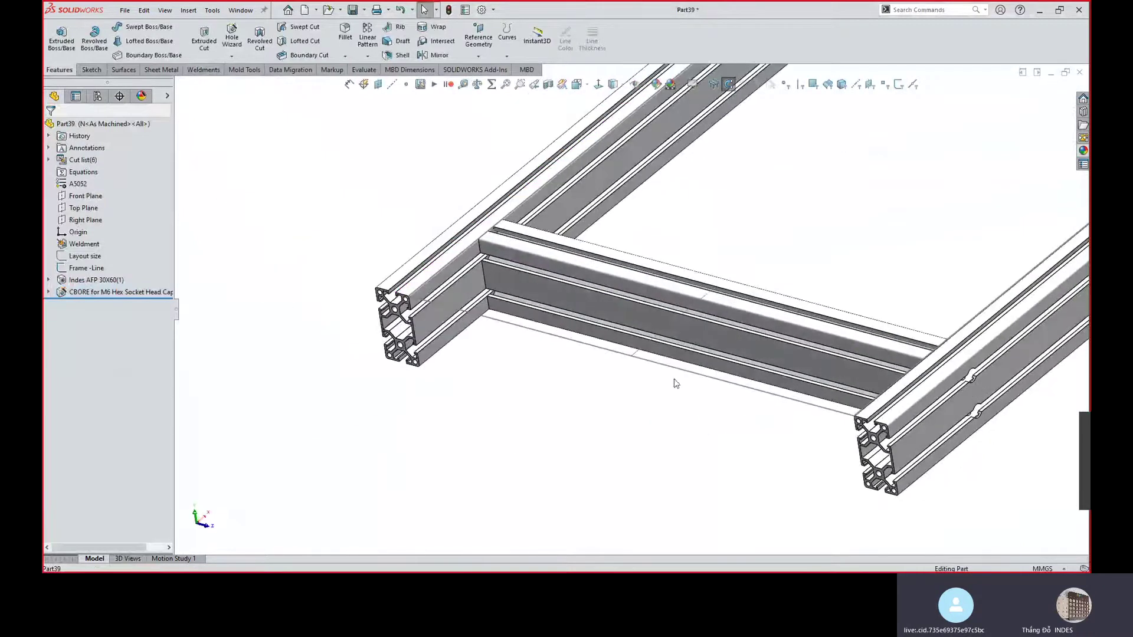
pyautogui.scroll(4, 888, 363)
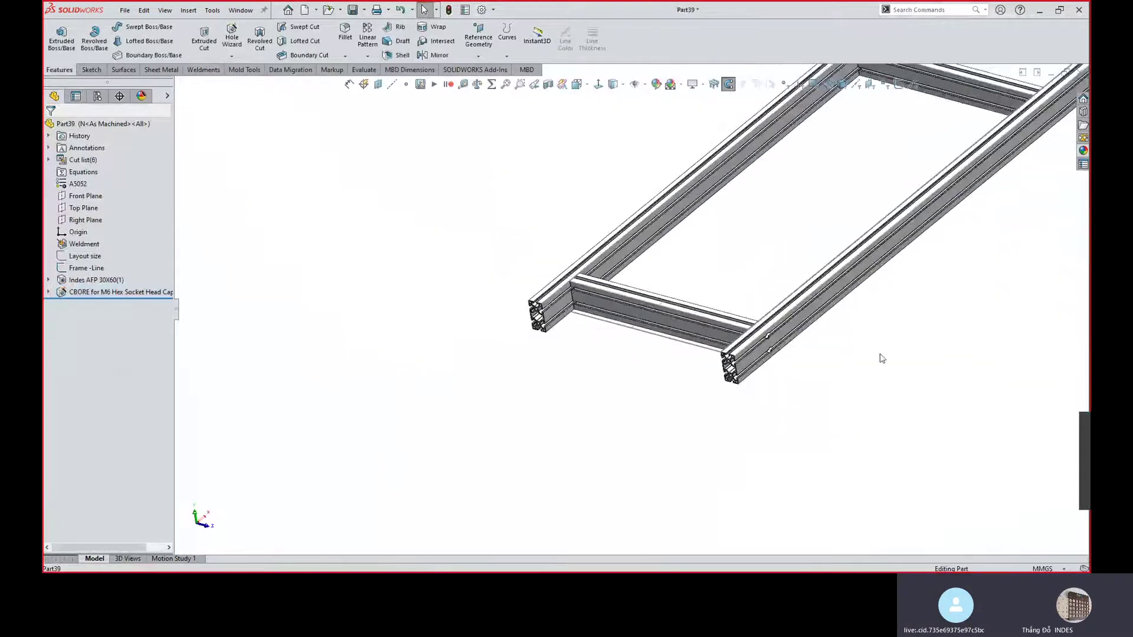
pyautogui.scroll(3, 882, 358)
pyautogui.press('f')
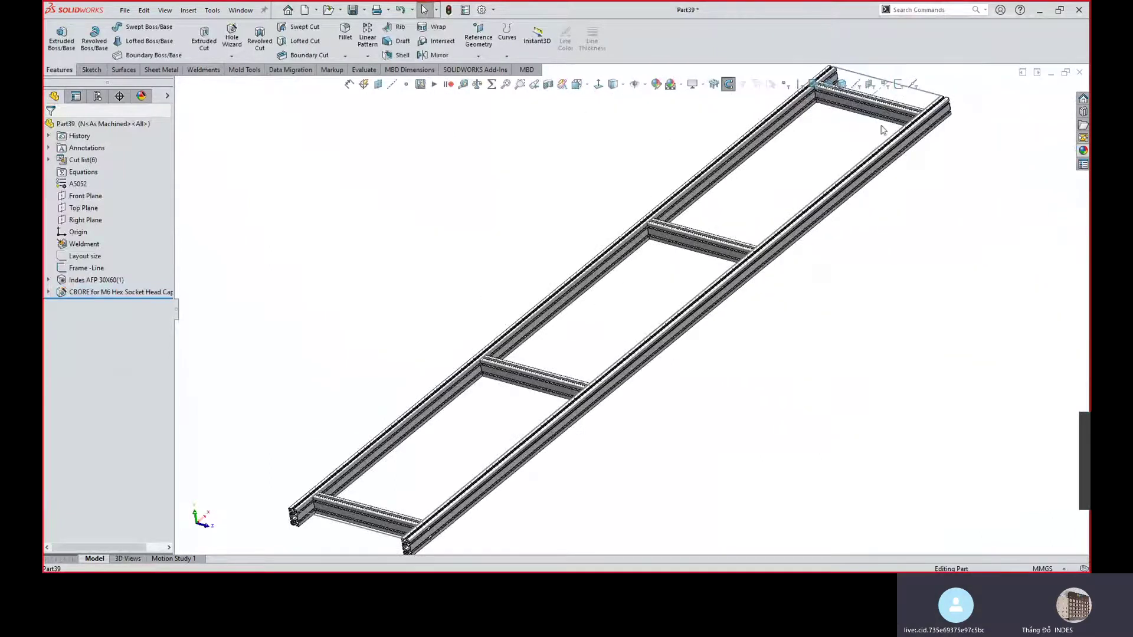
pyautogui.scroll(2, 629, 314)
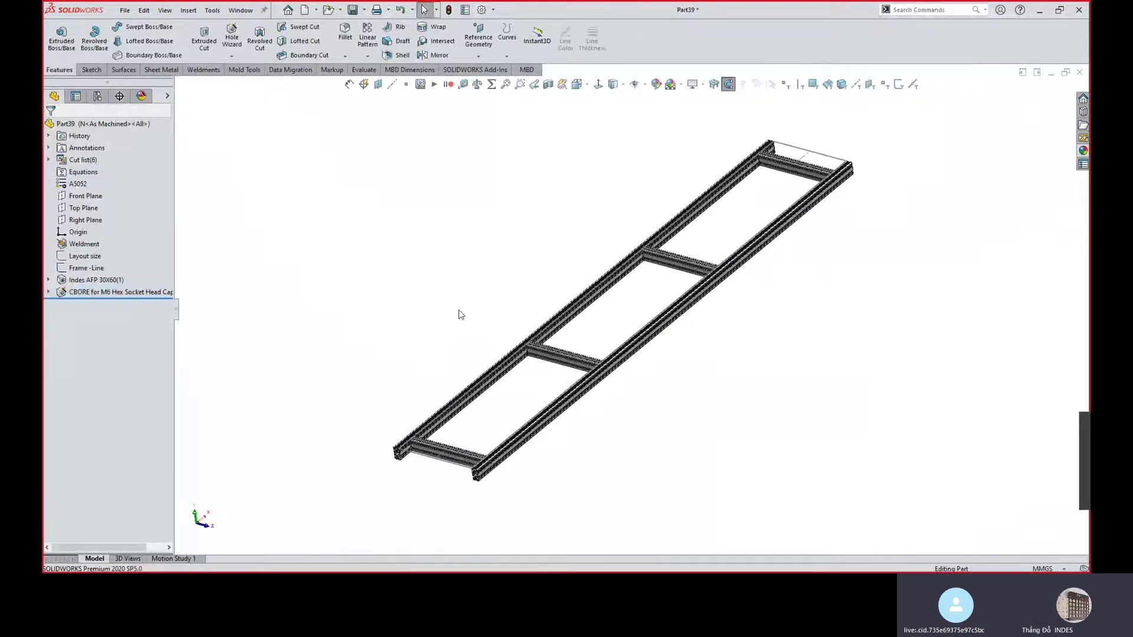
# Start saving the part and create and open a Desktop folder named BANG TAI BELT PVC KHUNG NHOM DINH HINH.
pyautogui.hotkey('ctrl', 's')
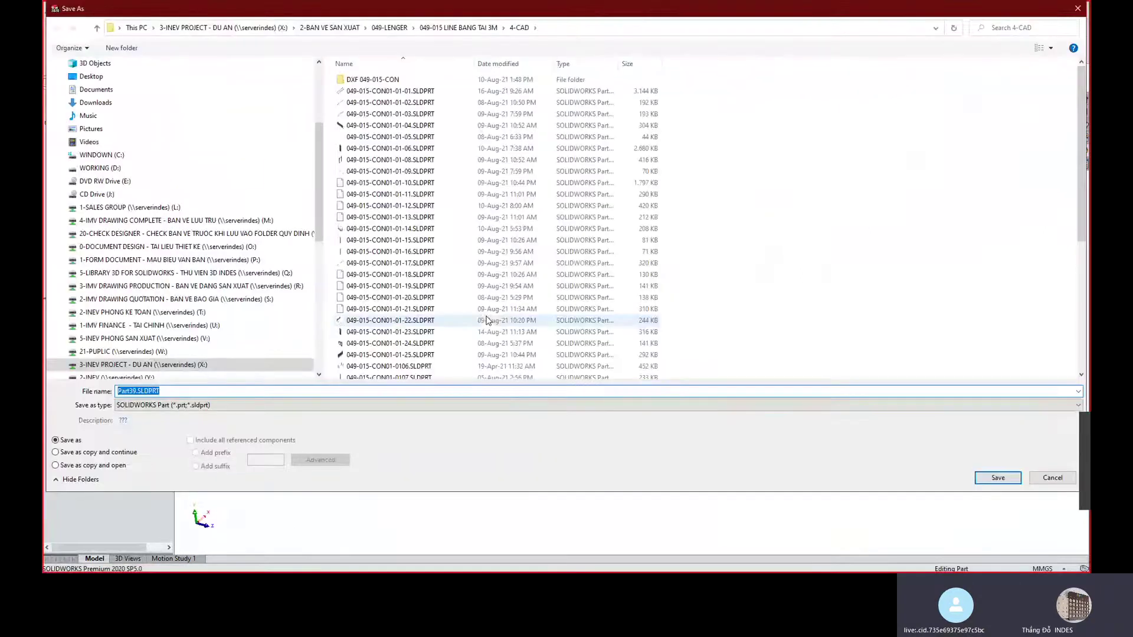
pyautogui.scroll(4, 207, 313)
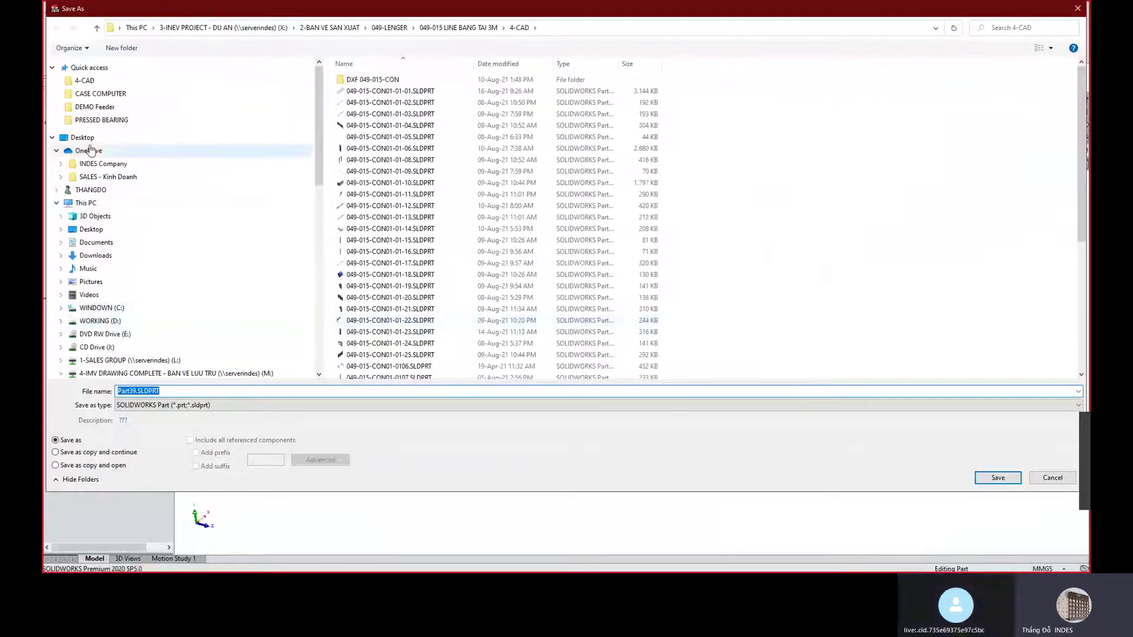
pyautogui.click(83, 138)
pyautogui.click(122, 48)
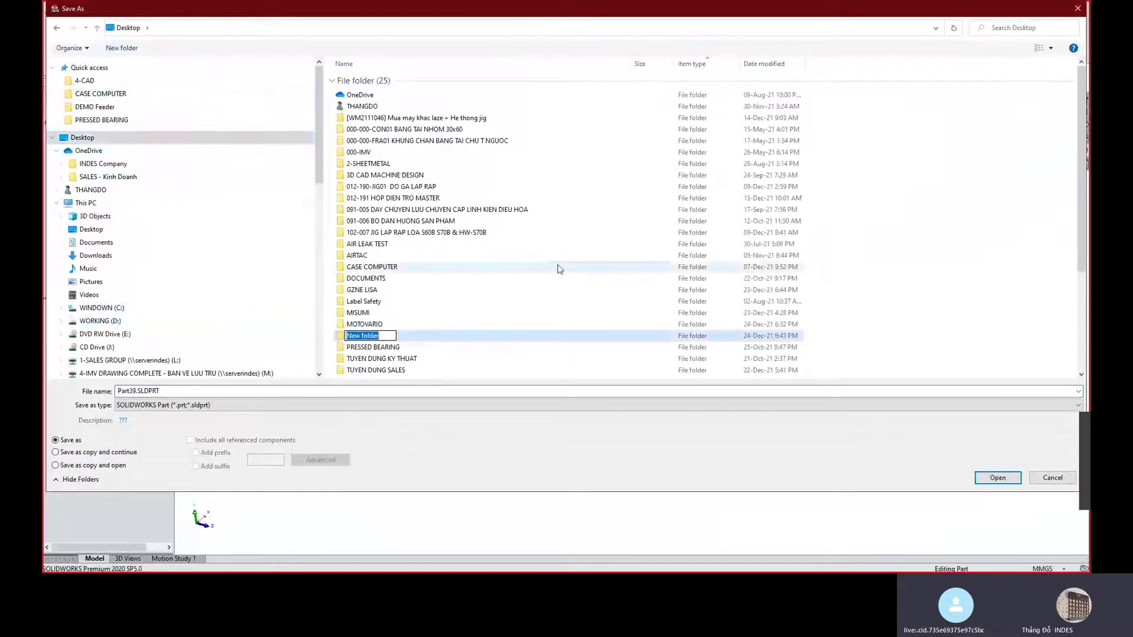
pyautogui.write('BANG TAI')
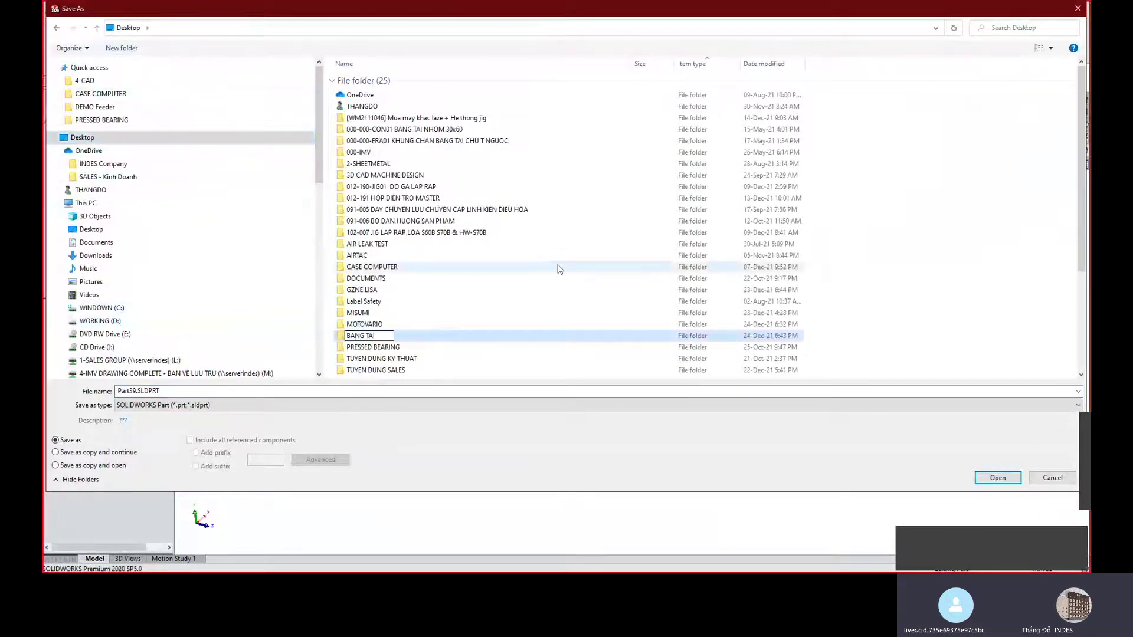
pyautogui.write(' BELT PVC')
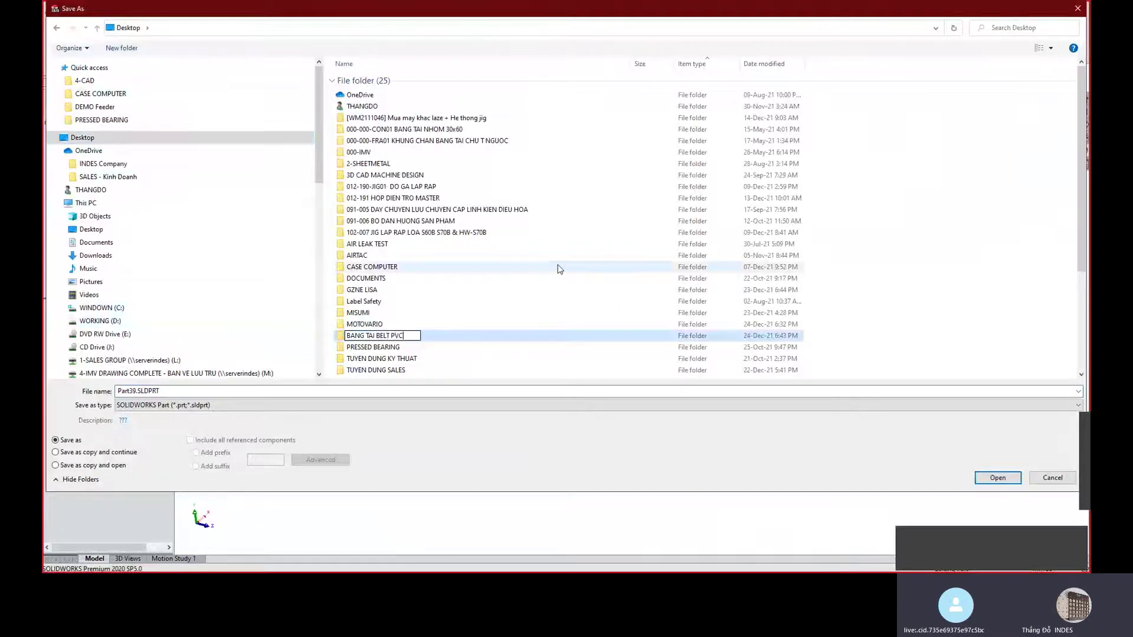
pyautogui.write(' KHUNG NHOM DINH HINH')
pyautogui.press('Return')
pyautogui.press('Return')
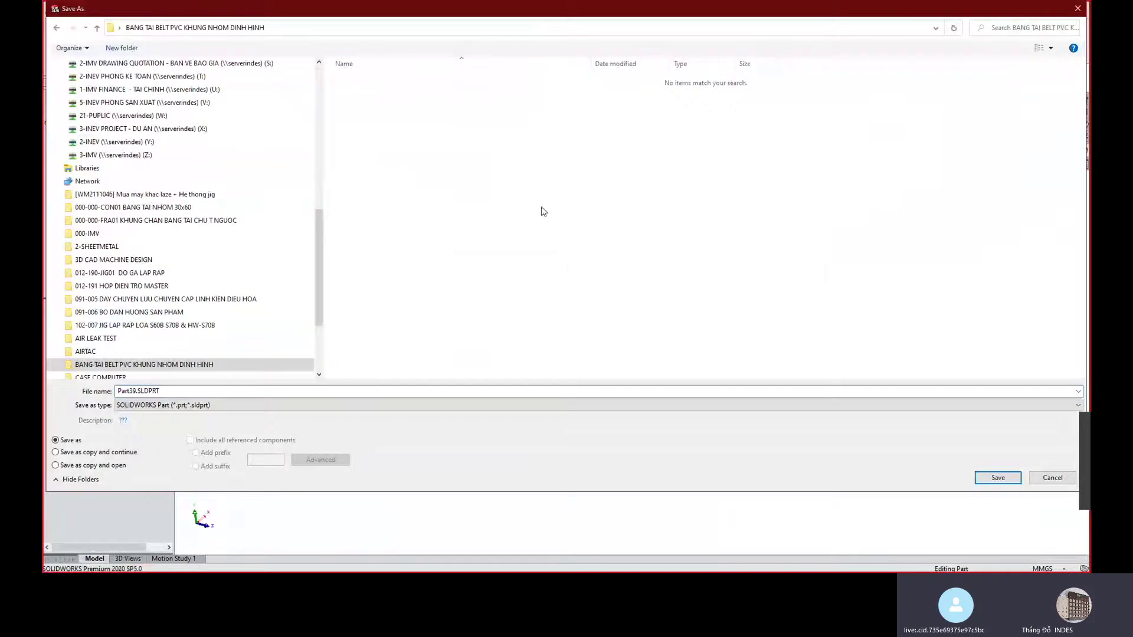
# Save the part as 000-000-CON01-01-01 with the description "Khung nhôm 30x60".
pyautogui.click(387, 392)
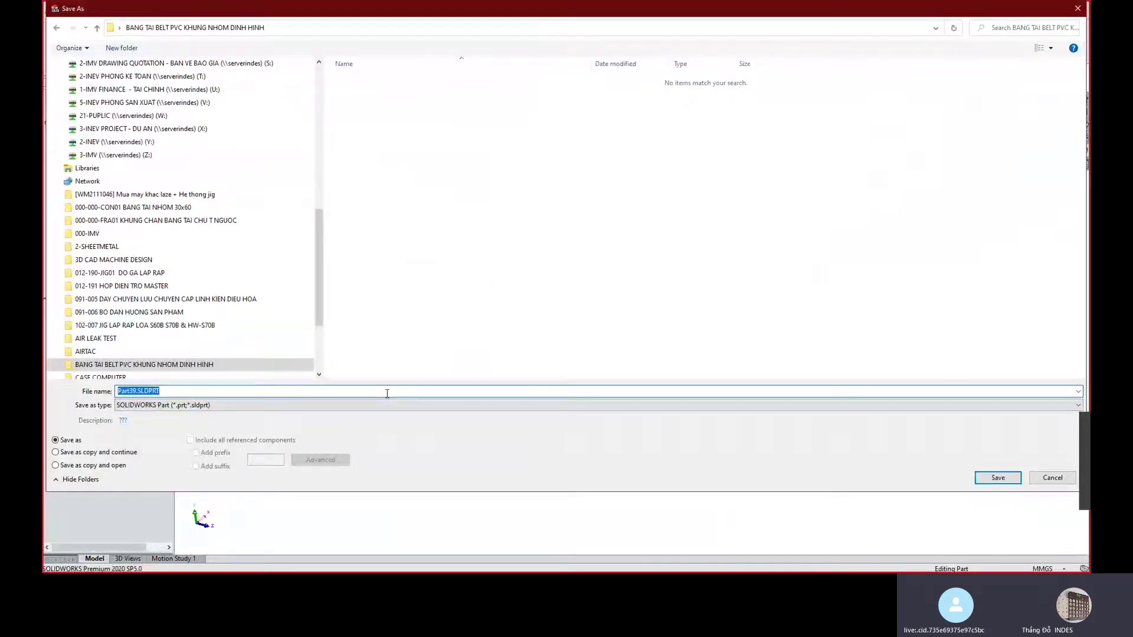
pyautogui.write('000-000-')
pyautogui.write('01')
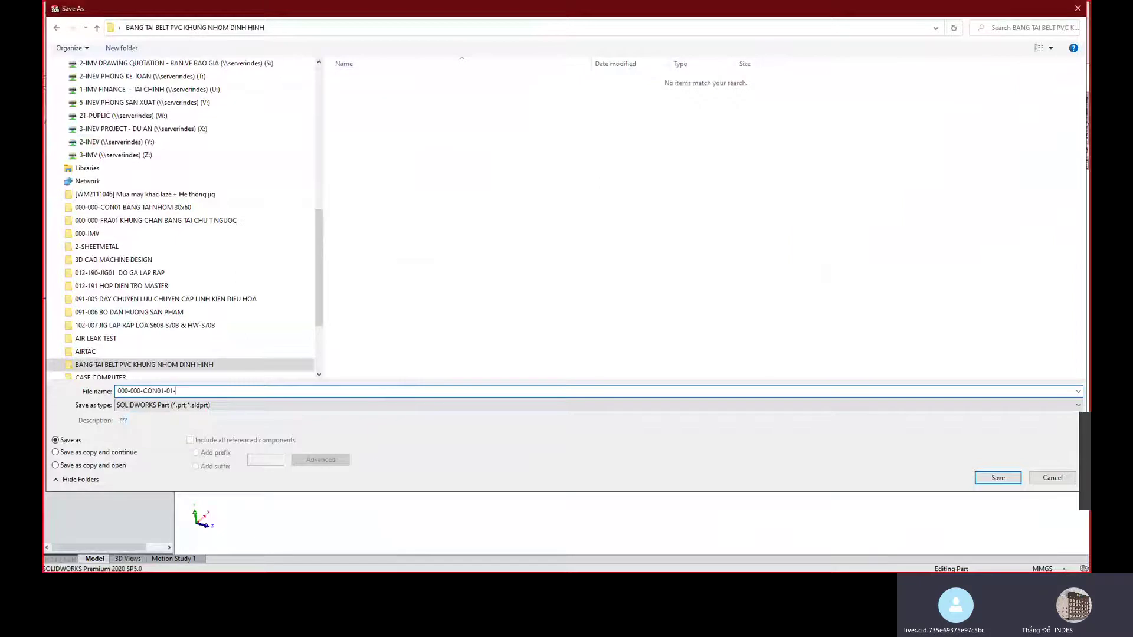
pyautogui.write('-01')
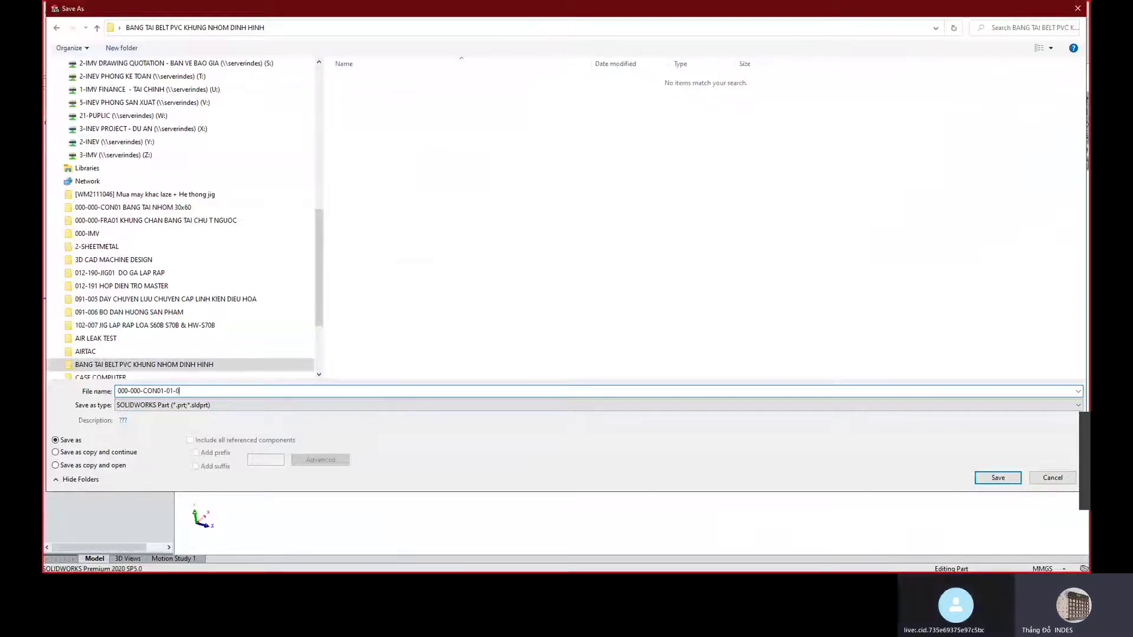
pyautogui.press('Tab')
pyautogui.press('Tab')
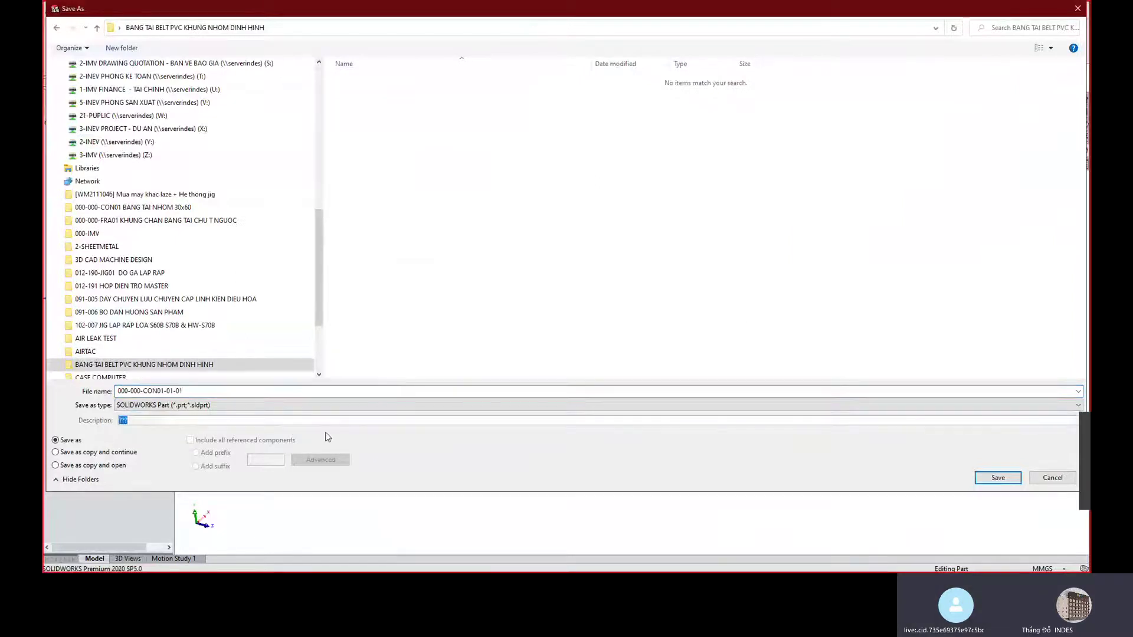
pyautogui.write('Khung nhôm 30x60')
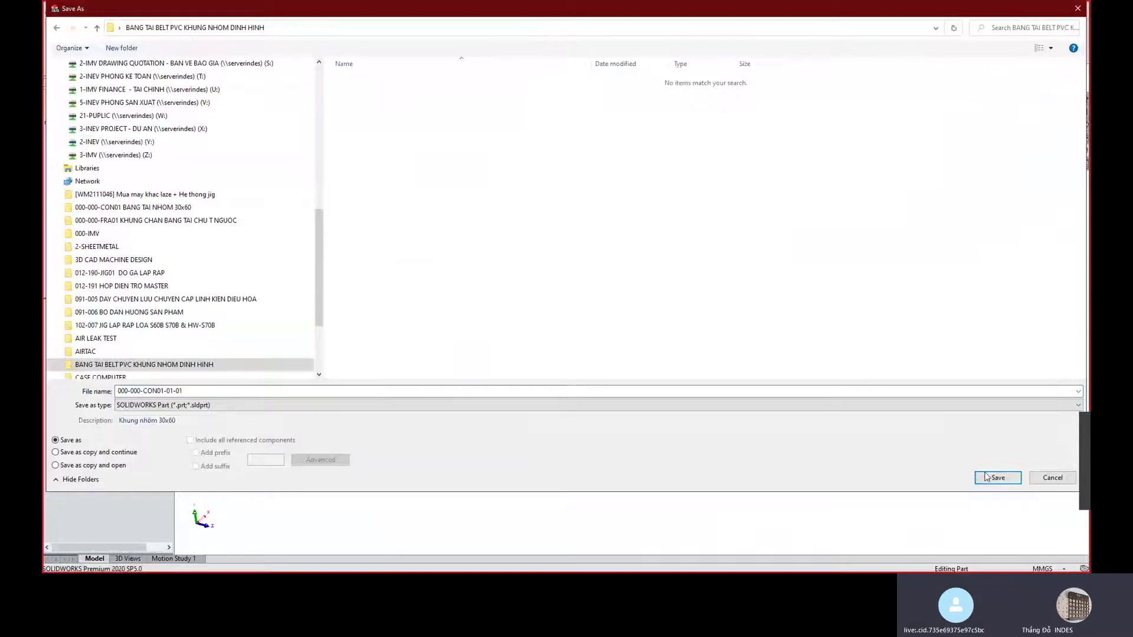
pyautogui.click(997, 477)
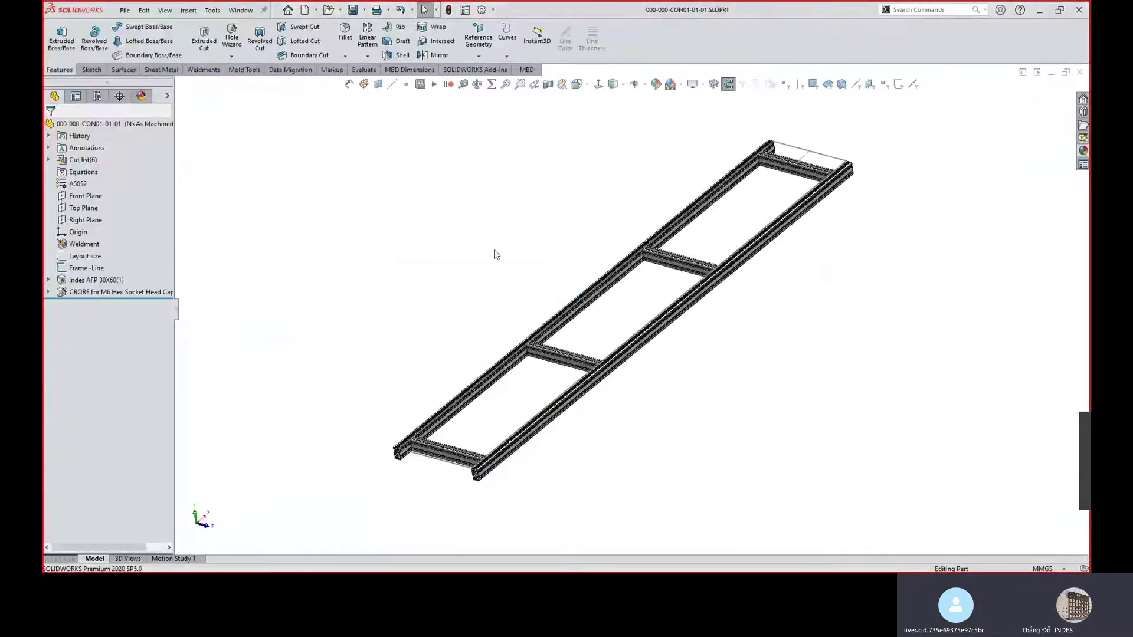
# Create a new assembly and place the 000-000-CON01-01-01 frame part at its origin.
pyautogui.scroll(-2, 767, 212)
pyautogui.scroll(3, 692, 286)
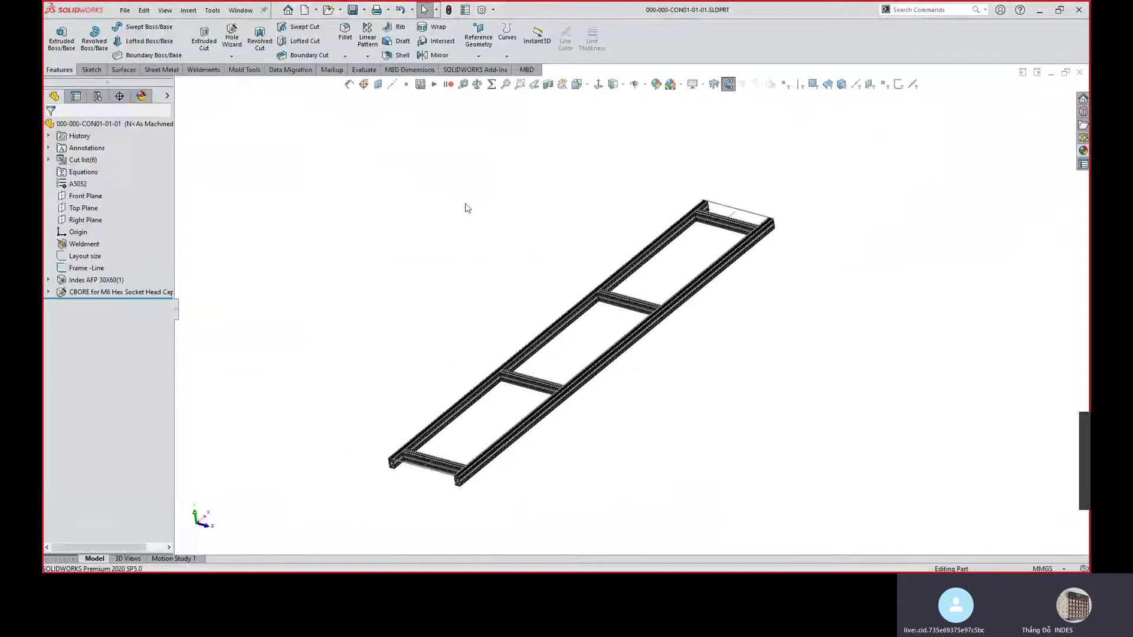
pyautogui.click(304, 9)
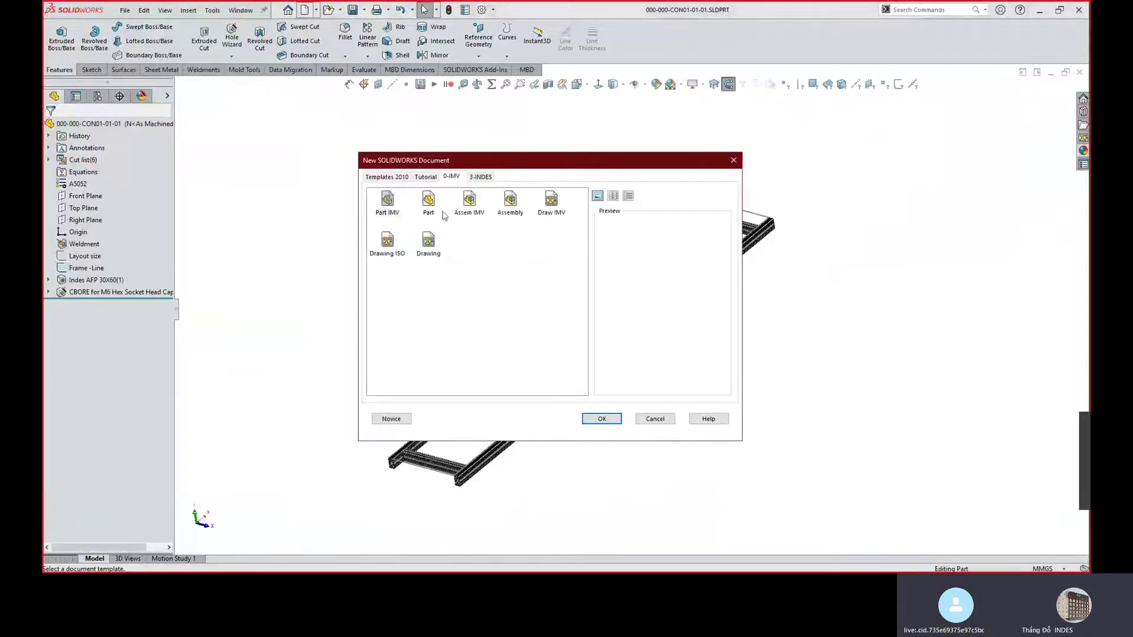
pyautogui.click(602, 419)
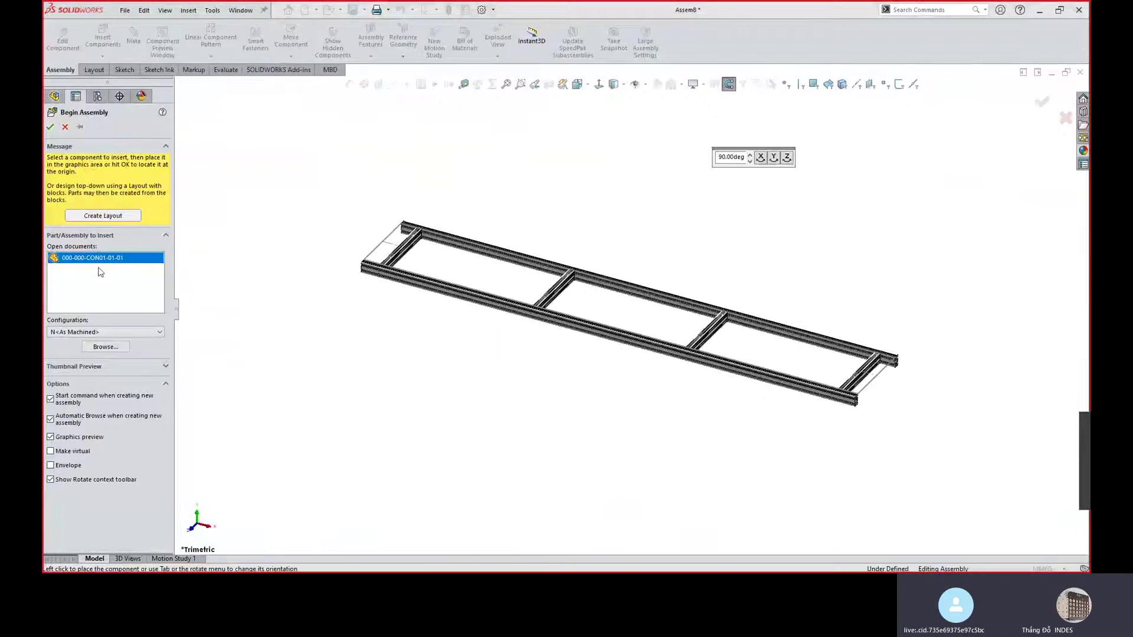
pyautogui.click(51, 128)
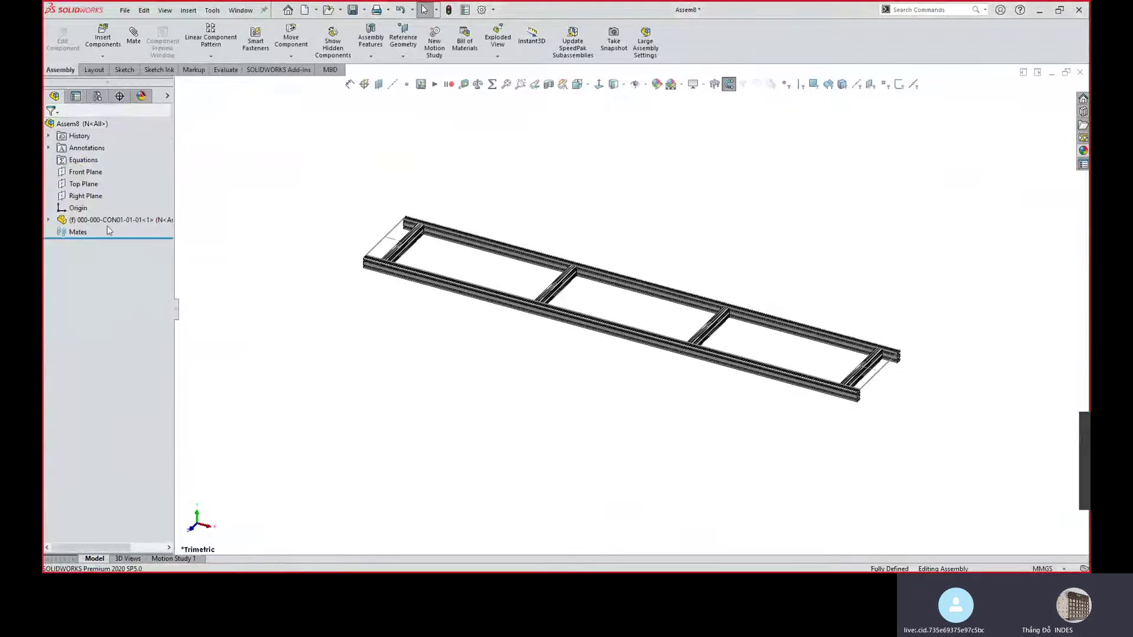
# Compare the Front Plane of the inserted frame part with the assembly's Front Plane.
pyautogui.rightClick(98, 220)
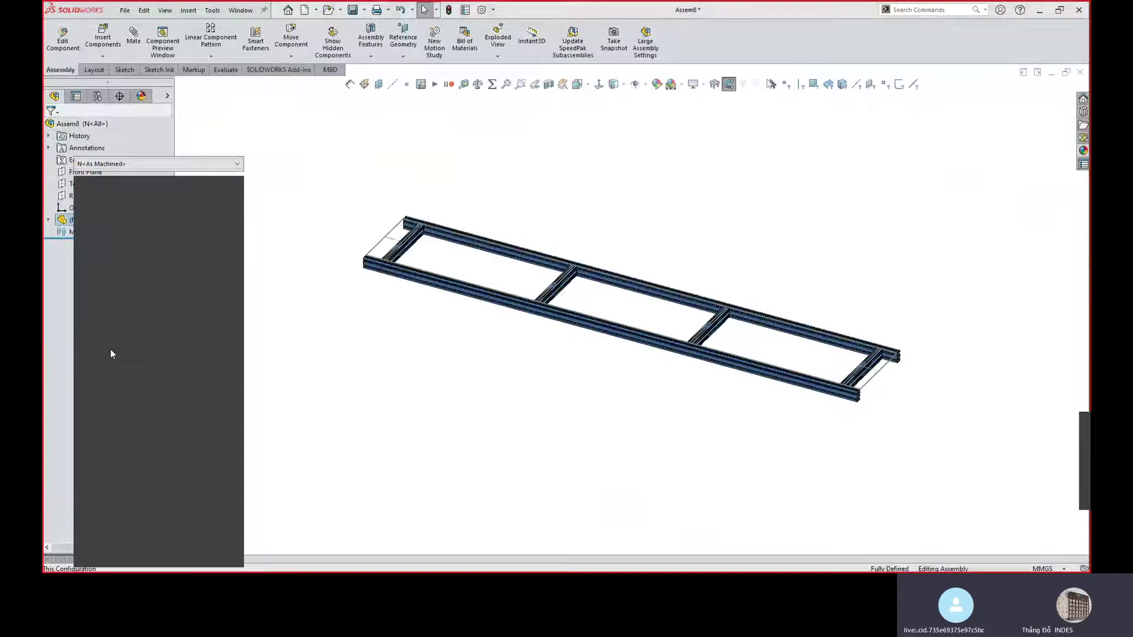
pyautogui.click(297, 190)
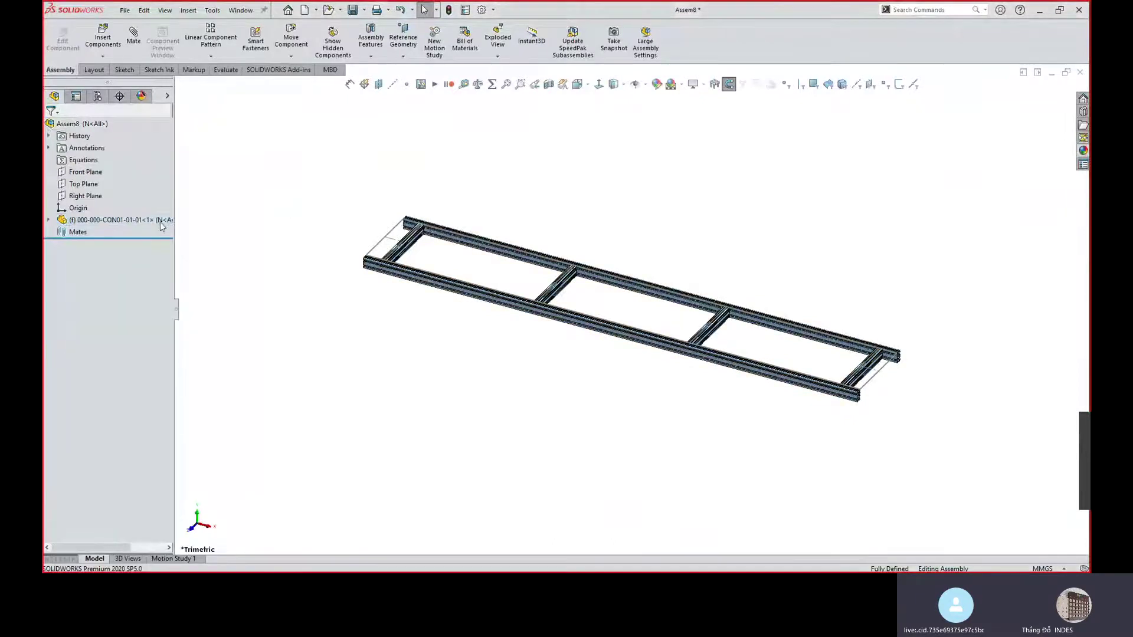
pyautogui.click(48, 220)
pyautogui.click(95, 293)
pyautogui.keyDown('ctrl'); pyautogui.click(85, 171); pyautogui.keyUp('ctrl')
pyautogui.moveTo(505, 240); pyautogui.dragTo(526, 218, button='middle')
pyautogui.press('Escape')
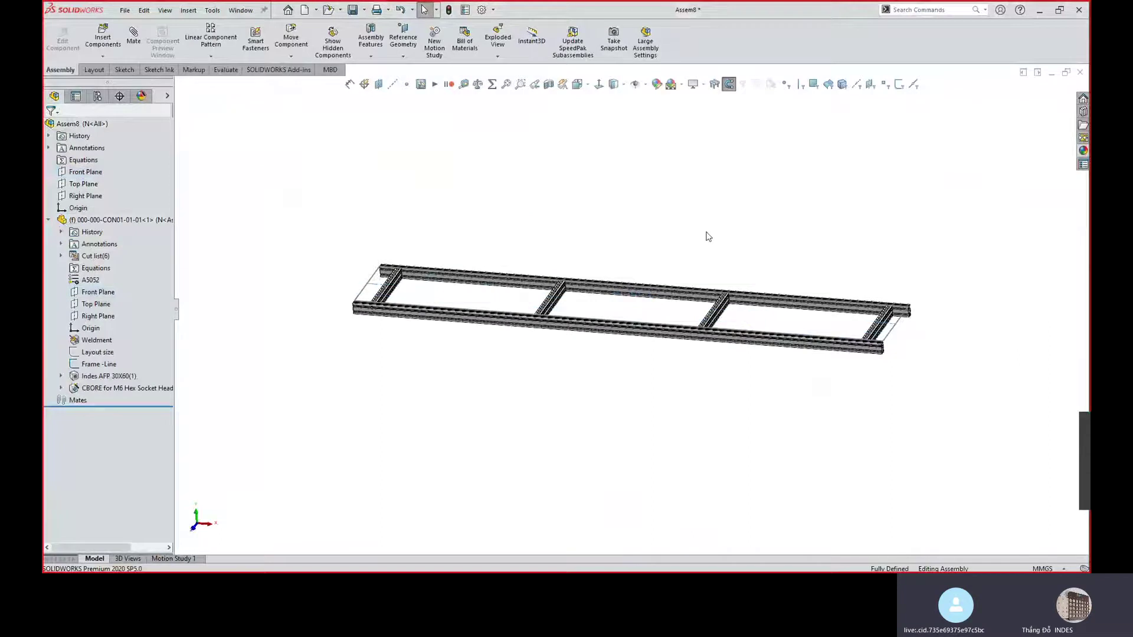
# Save the assembly as 000-000-CON01-01-00 with the description "Cụm khung băng tải CON01".
pyautogui.hotkey('ctrl', 's')
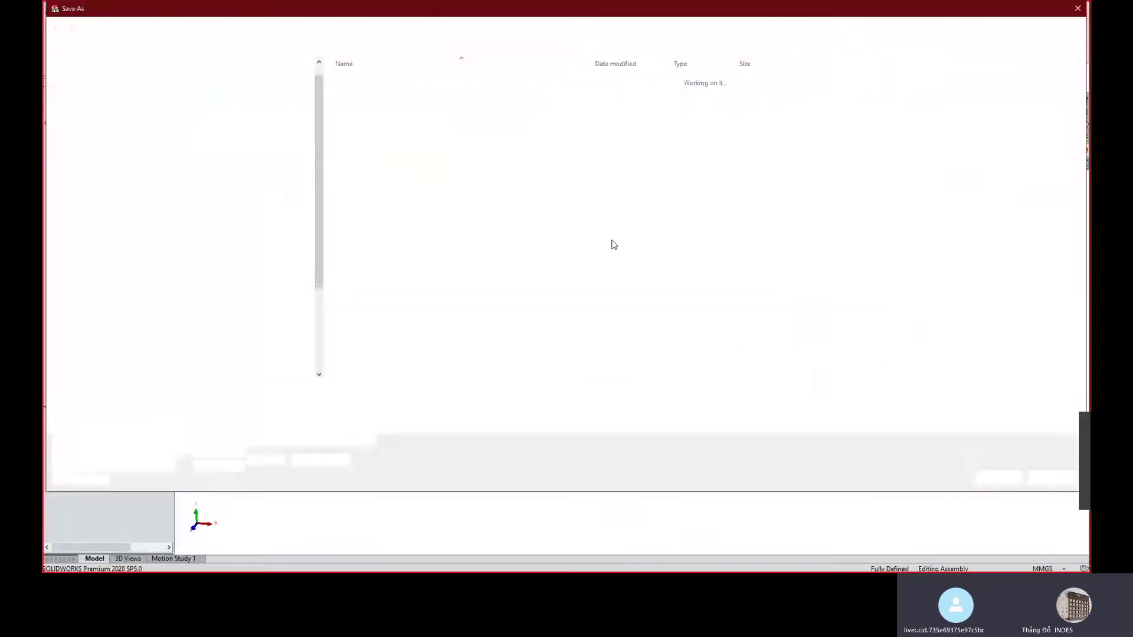
pyautogui.write('0')
pyautogui.press('Down')
pyautogui.press('BackSpace')
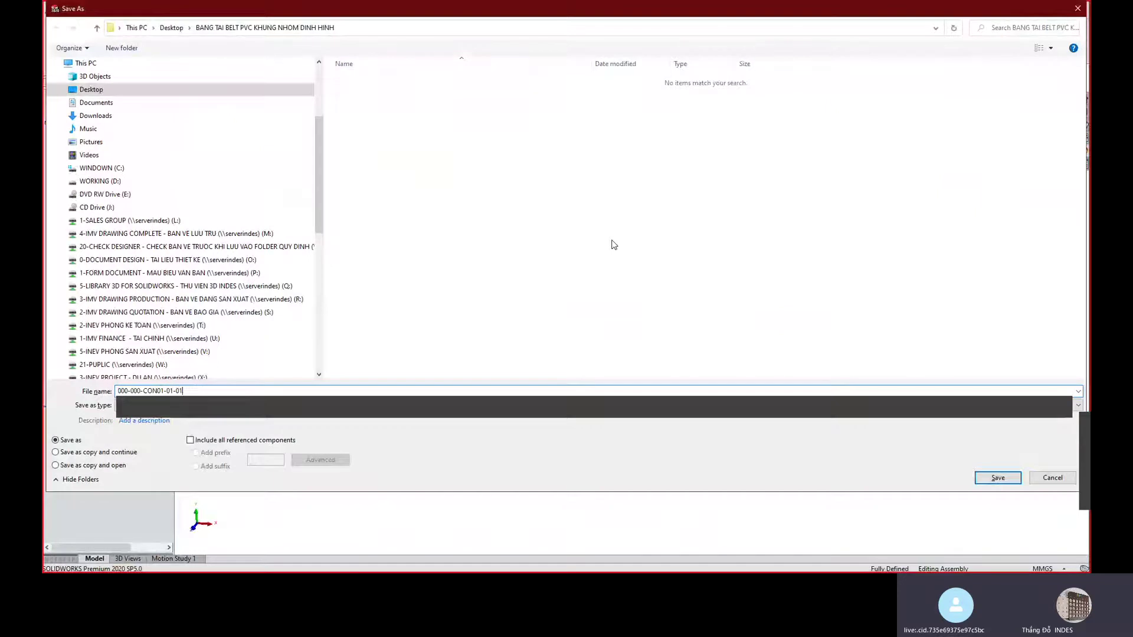
pyautogui.write('0')
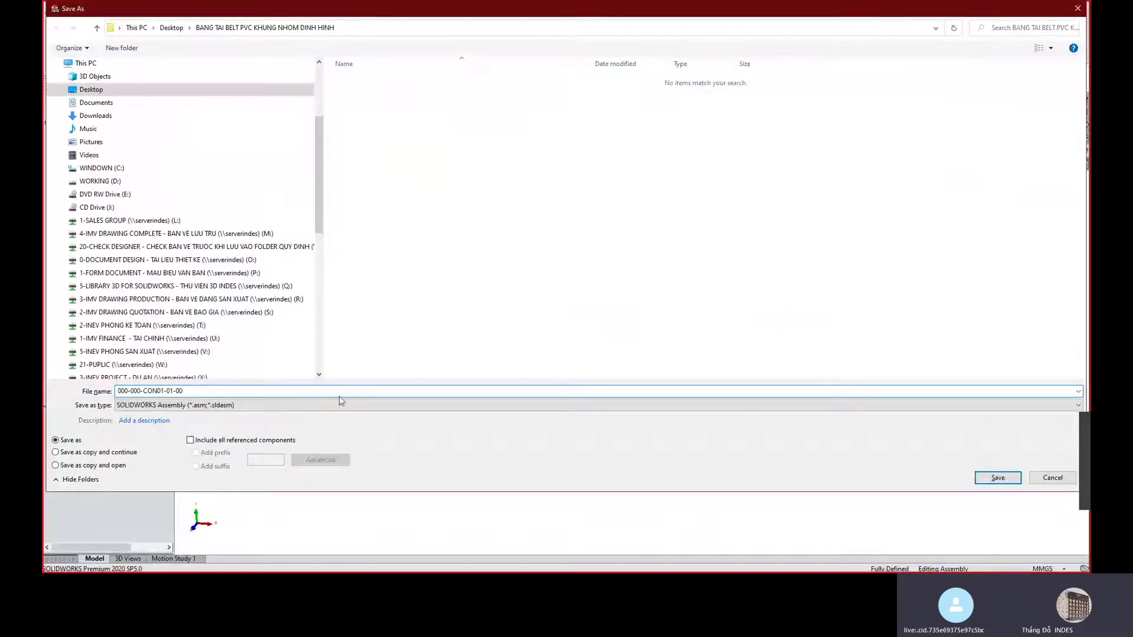
pyautogui.click(318, 418)
pyautogui.write('Cum khung băng tải CON')
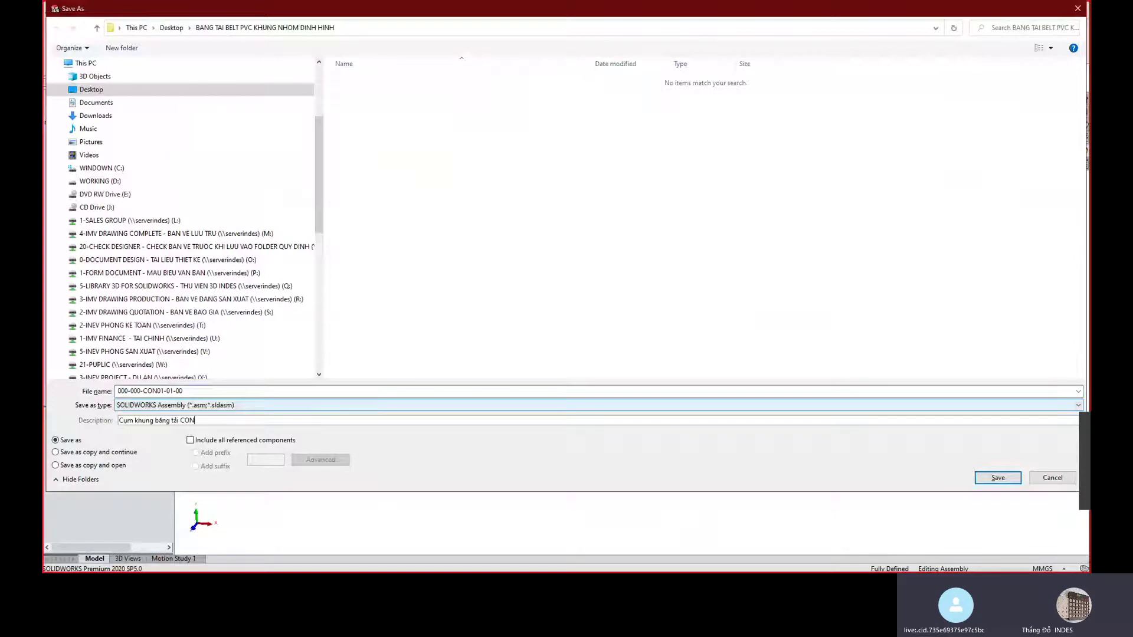
pyautogui.write('01')
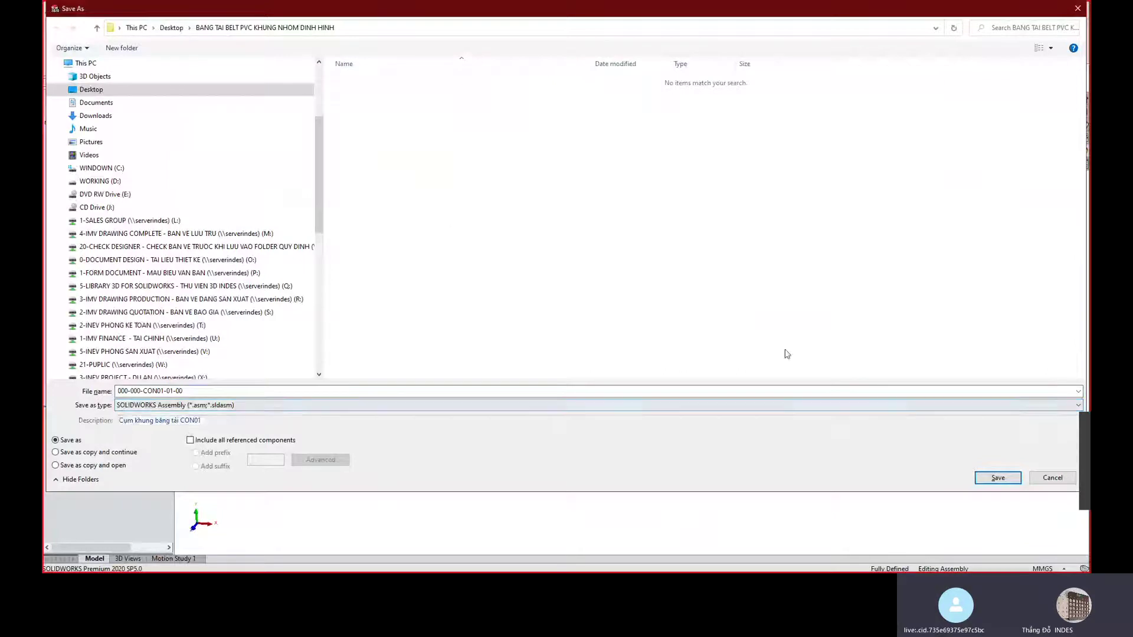
pyautogui.click(997, 478)
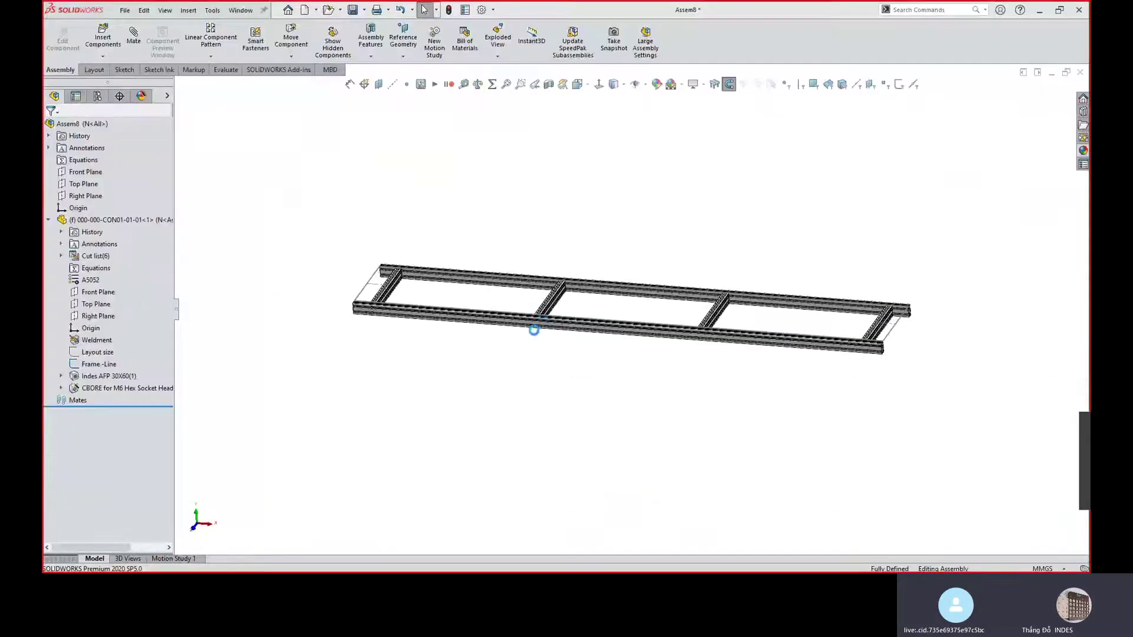
# Insert a new part into the assembly and start its first sketch on the assembly's Front Plane.
pyautogui.scroll(-2, 534, 309)
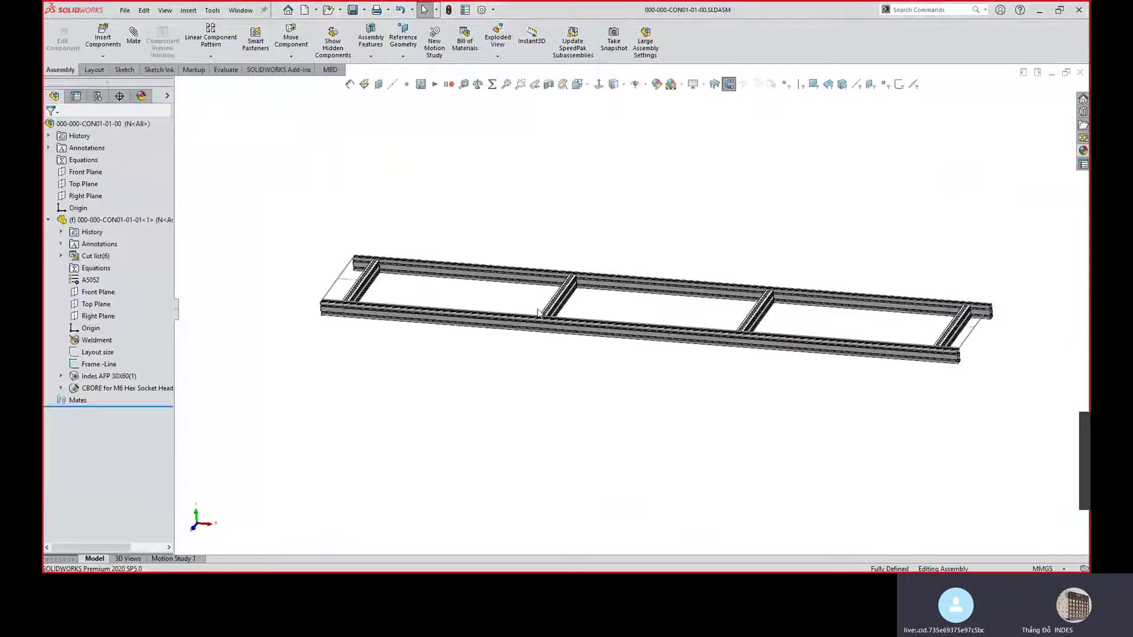
pyautogui.scroll(-2, 423, 271)
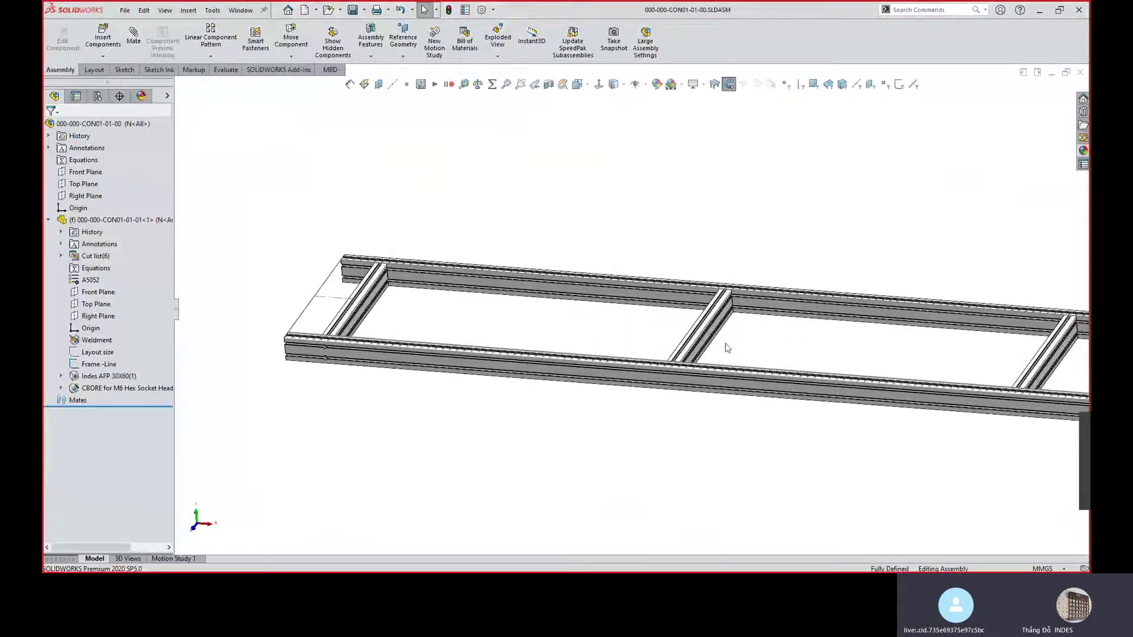
pyautogui.moveTo(724, 308); pyautogui.dragTo(738, 359, button='middle')
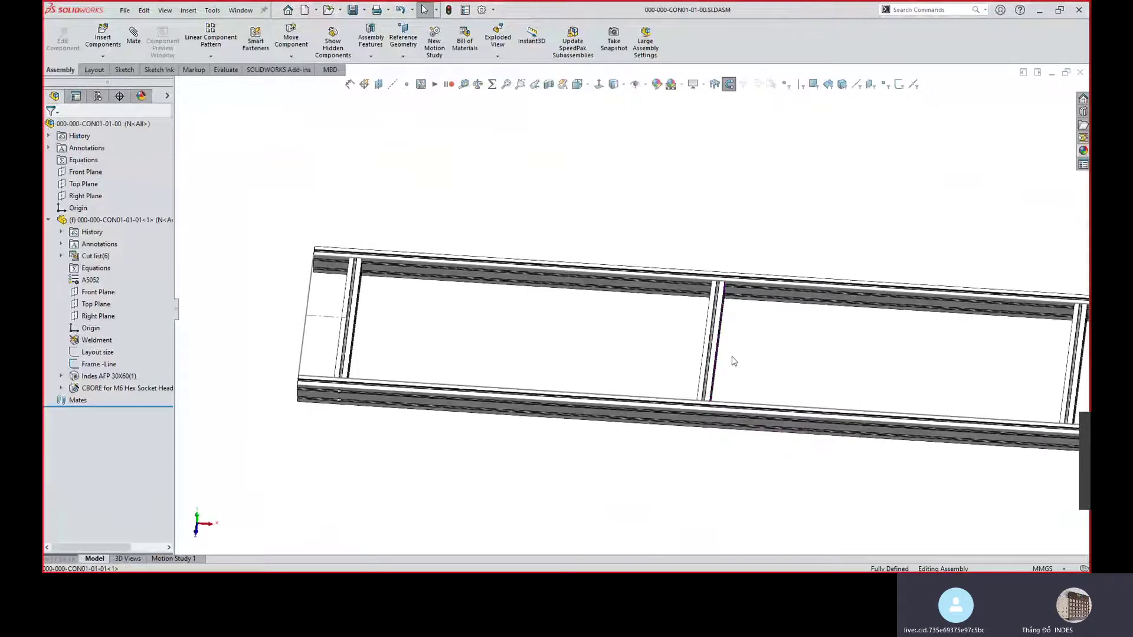
pyautogui.scroll(3, 734, 361)
pyautogui.scroll(2, 833, 383)
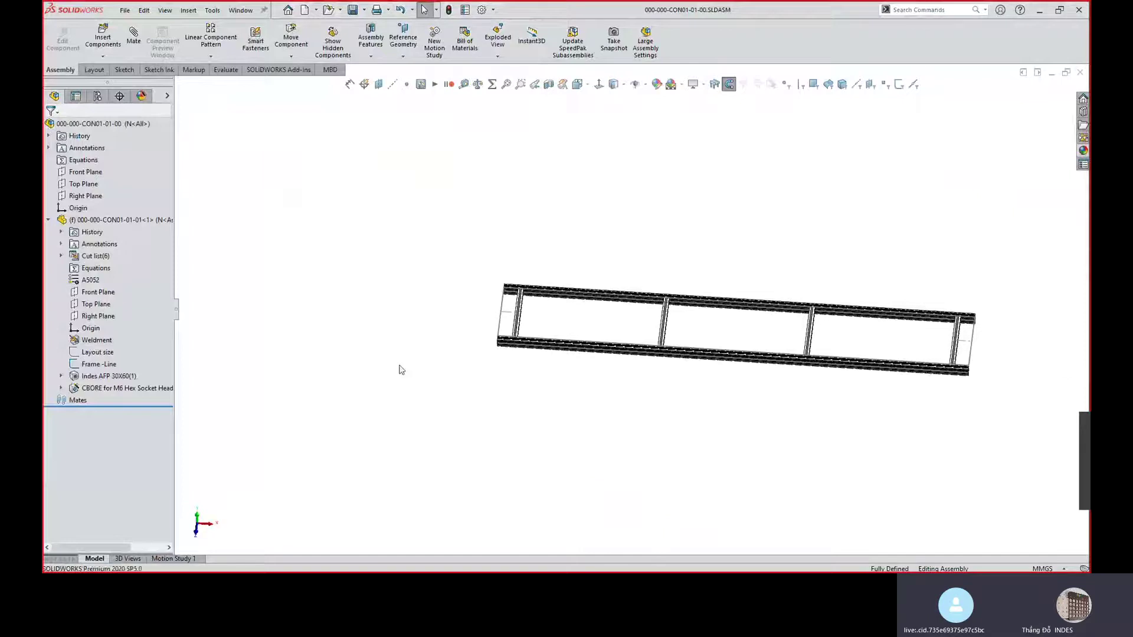
pyautogui.click(49, 220)
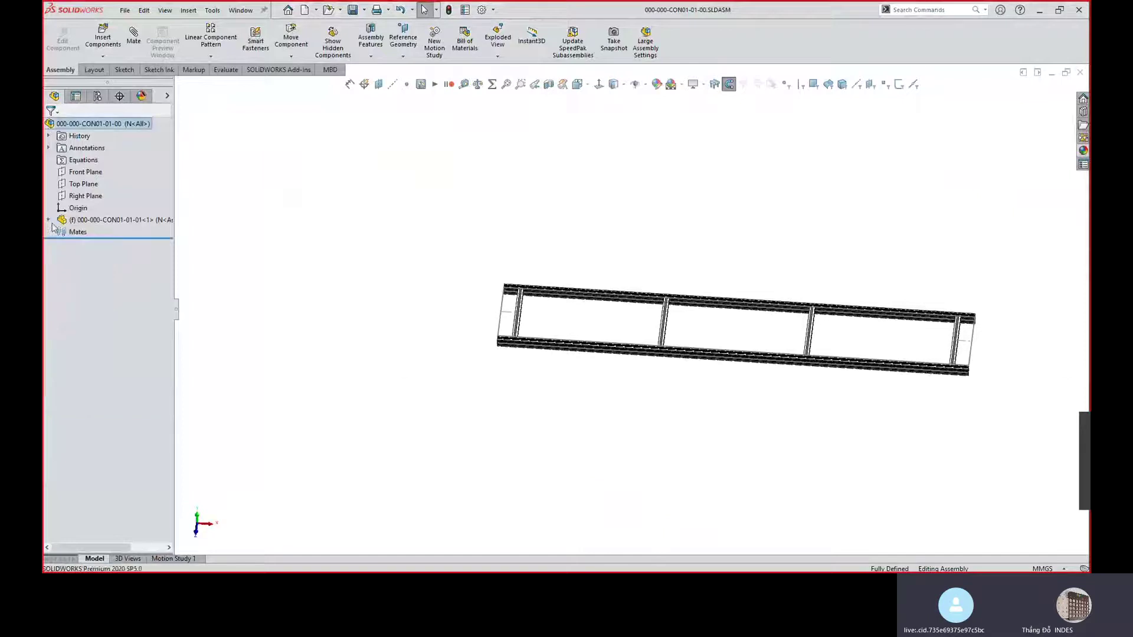
pyautogui.click(103, 56)
pyautogui.click(115, 84)
pyautogui.click(92, 172)
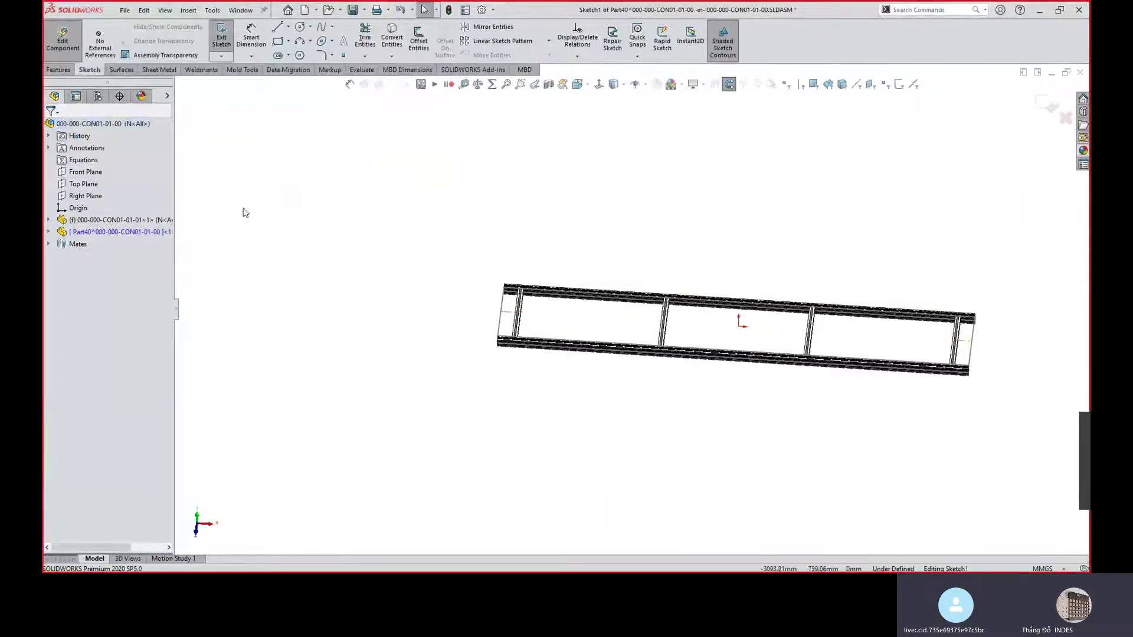
# In the front view, sketch a horizontal line about 438 mm long just above the rail, starting near the frame's end.
pyautogui.press('space')
pyautogui.click(415, 287)
pyautogui.scroll(-5, 412, 291)
pyautogui.scroll(-3, 375, 302)
pyautogui.press('s')
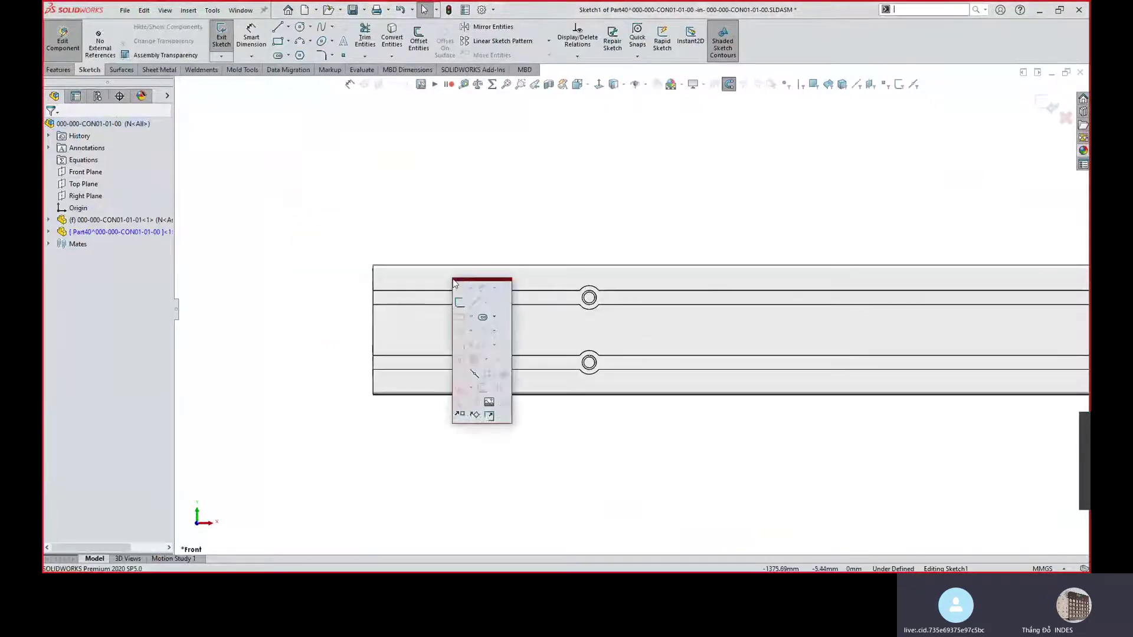
pyautogui.click(475, 304)
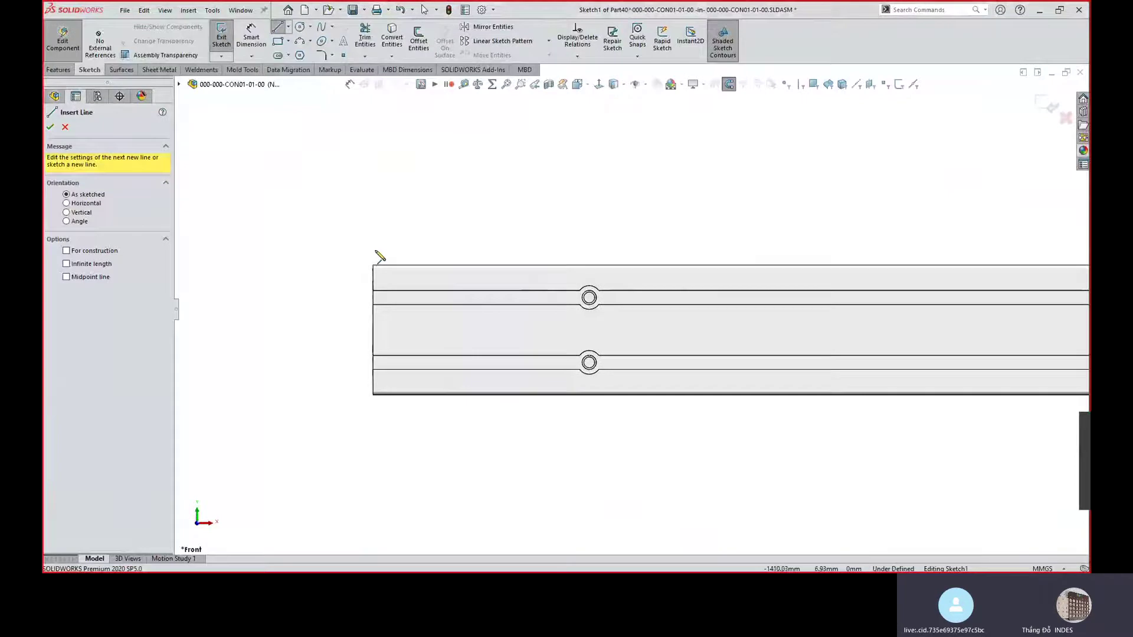
pyautogui.click(375, 252)
pyautogui.scroll(2, 927, 258)
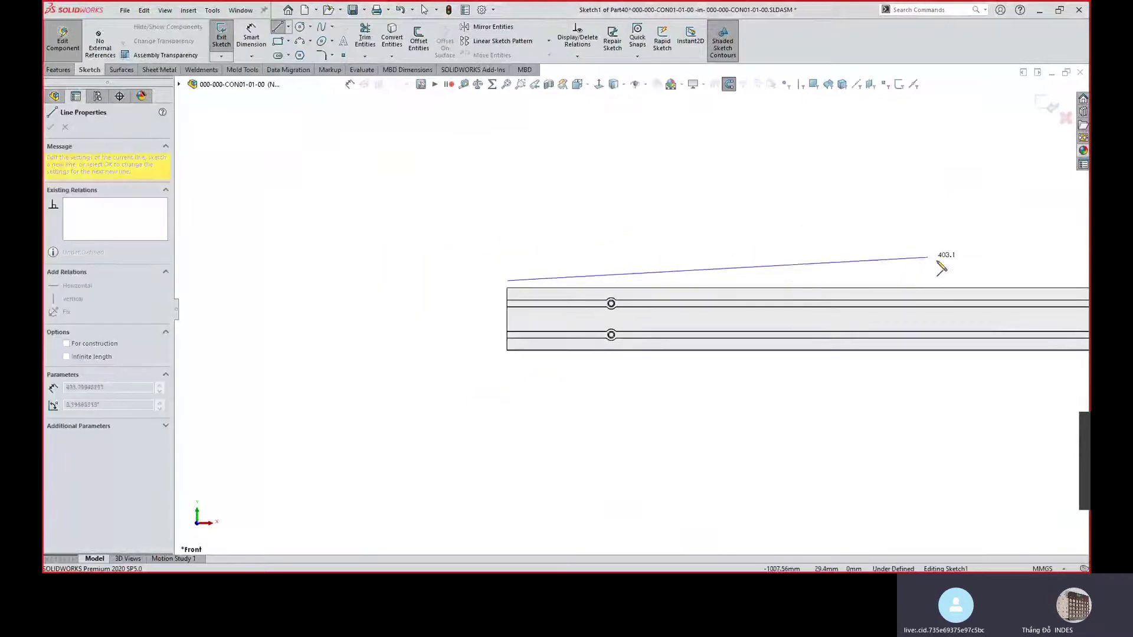
pyautogui.click(964, 280)
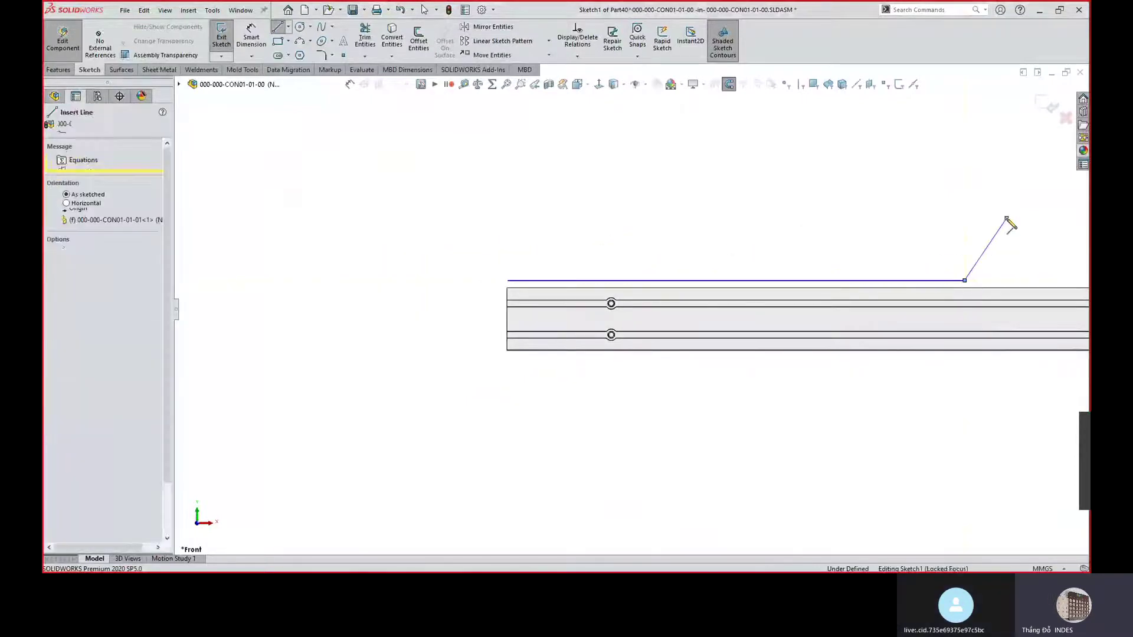
pyautogui.press('Escape')
# Make the sketched line collinear with the near rail's top edge.
pyautogui.moveTo(605, 289); pyautogui.dragTo(553, 196, button='middle')
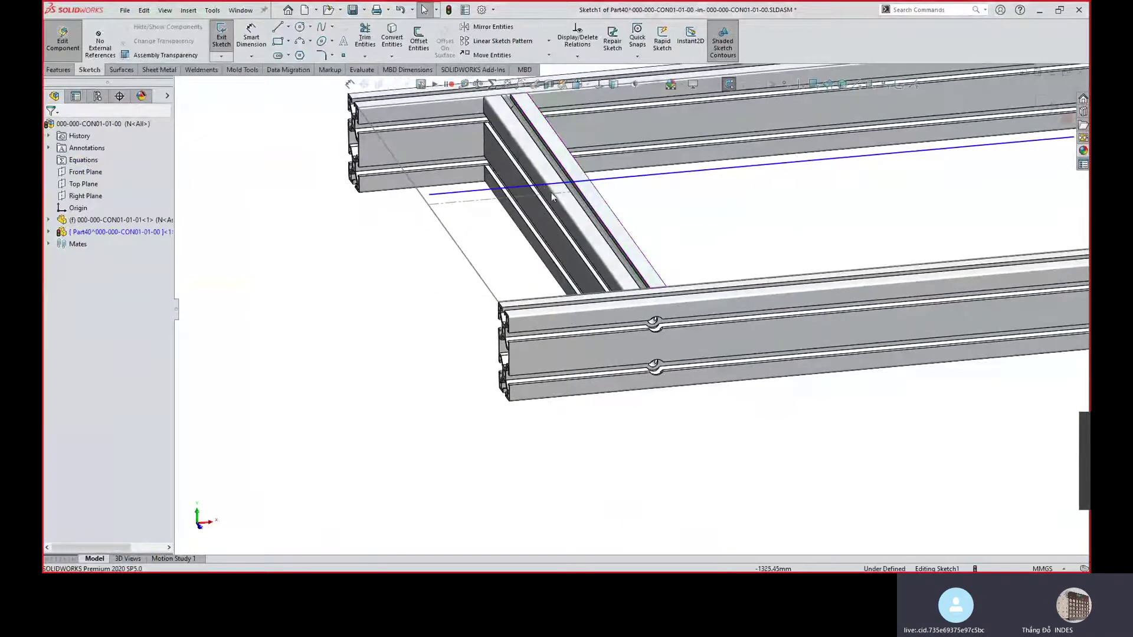
pyautogui.click(546, 189)
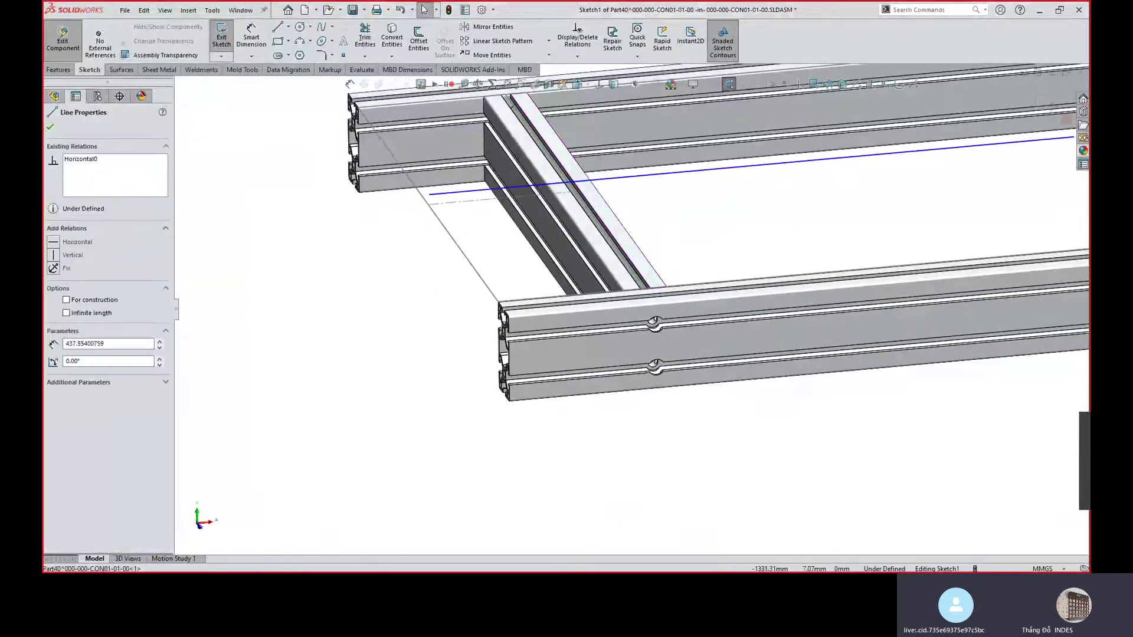
pyautogui.keyDown('ctrl'); pyautogui.click(525, 303); pyautogui.keyUp('ctrl')
pyautogui.click(555, 251)
pyautogui.click(381, 289)
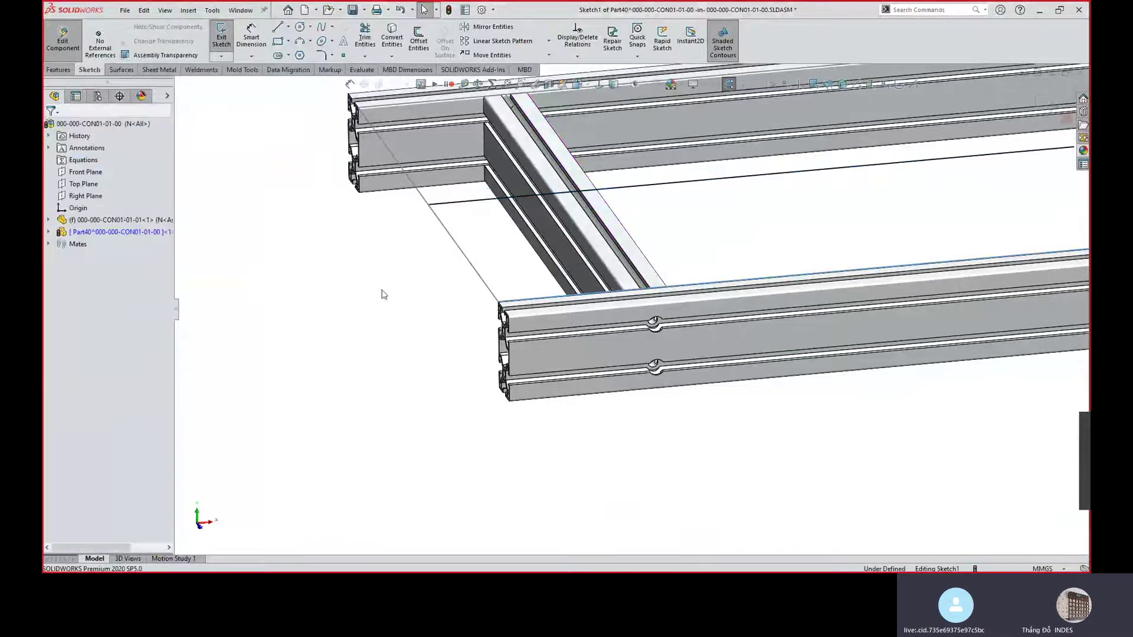
# Constrain the line's start point to the layout sketch line across the frame's end.
pyautogui.moveTo(430, 204); pyautogui.dragTo(462, 202)
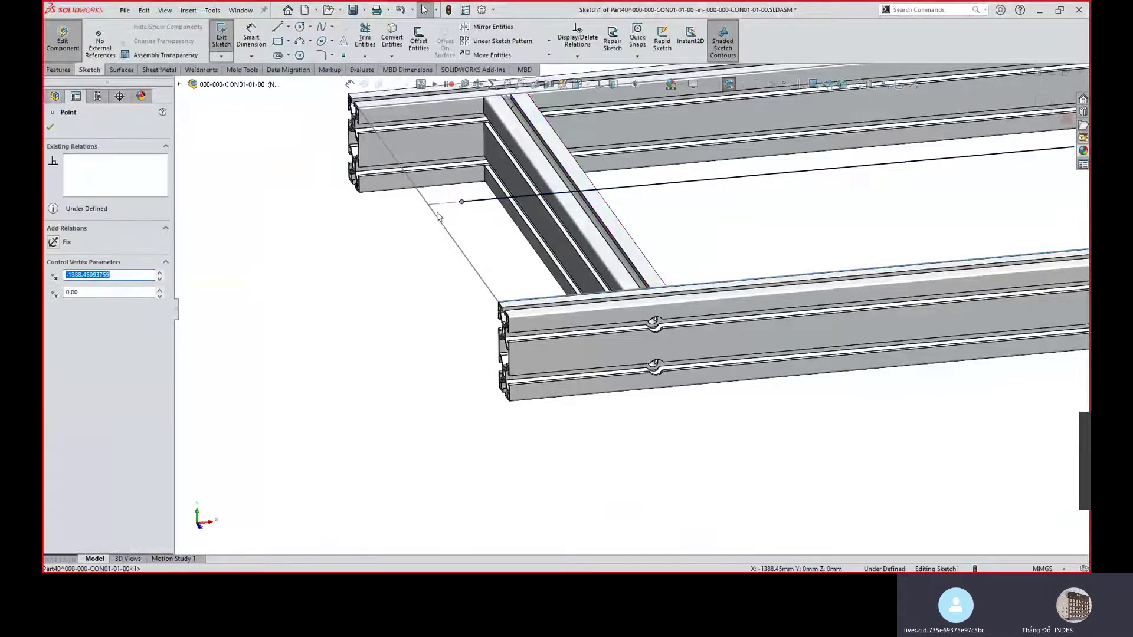
pyautogui.keyDown('ctrl'); pyautogui.click(434, 214); pyautogui.keyUp('ctrl')
pyautogui.click(467, 161)
pyautogui.click(396, 284)
# Extend the line's free end along the frame to the second cross member.
pyautogui.scroll(3, 417, 301)
pyautogui.scroll(2, 809, 269)
pyautogui.moveTo(808, 271)
pyautogui.mouseDown(button='middle')
pyautogui.moveTo(781, 303)
pyautogui.moveTo(731, 289)
pyautogui.mouseUp(button='middle')
pyautogui.moveTo(729, 288); pyautogui.dragTo(949, 269)
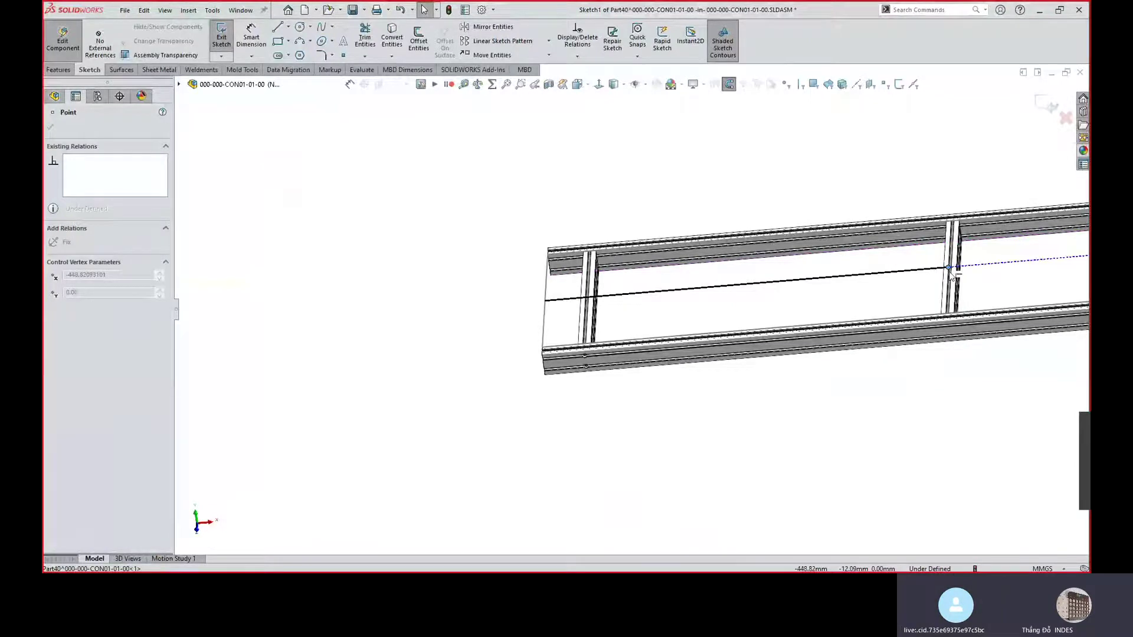
pyautogui.click(809, 311)
pyautogui.scroll(-5, 828, 266)
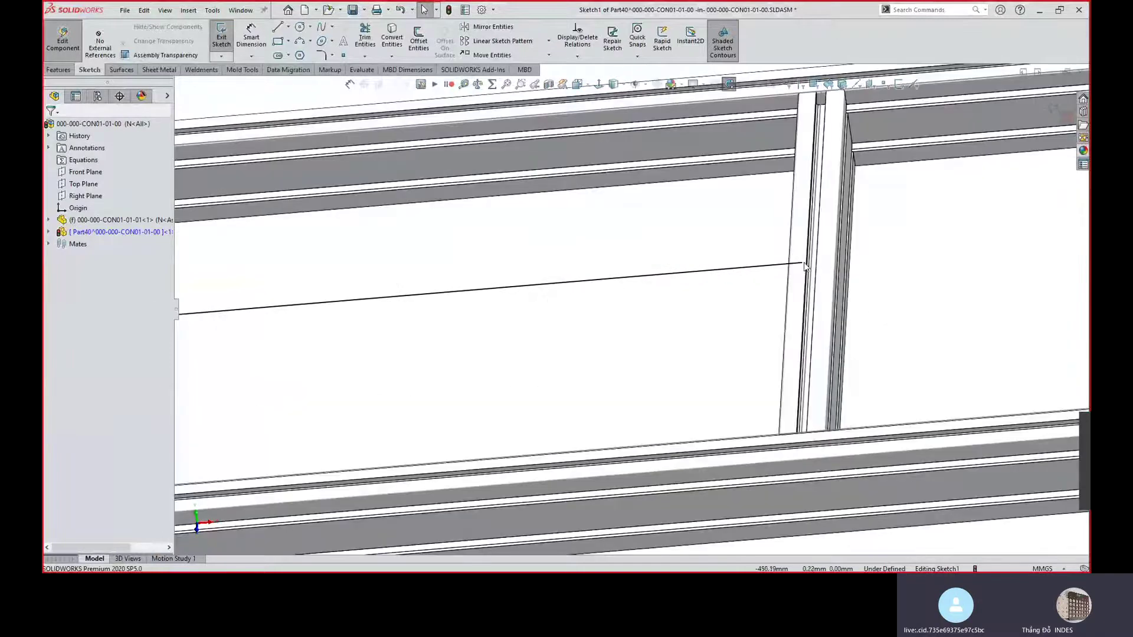
# Make the sketched line's free end coincident with the line running along the second cross member.
pyautogui.click(804, 265)
pyautogui.moveTo(805, 265); pyautogui.dragTo(813, 286, button='middle')
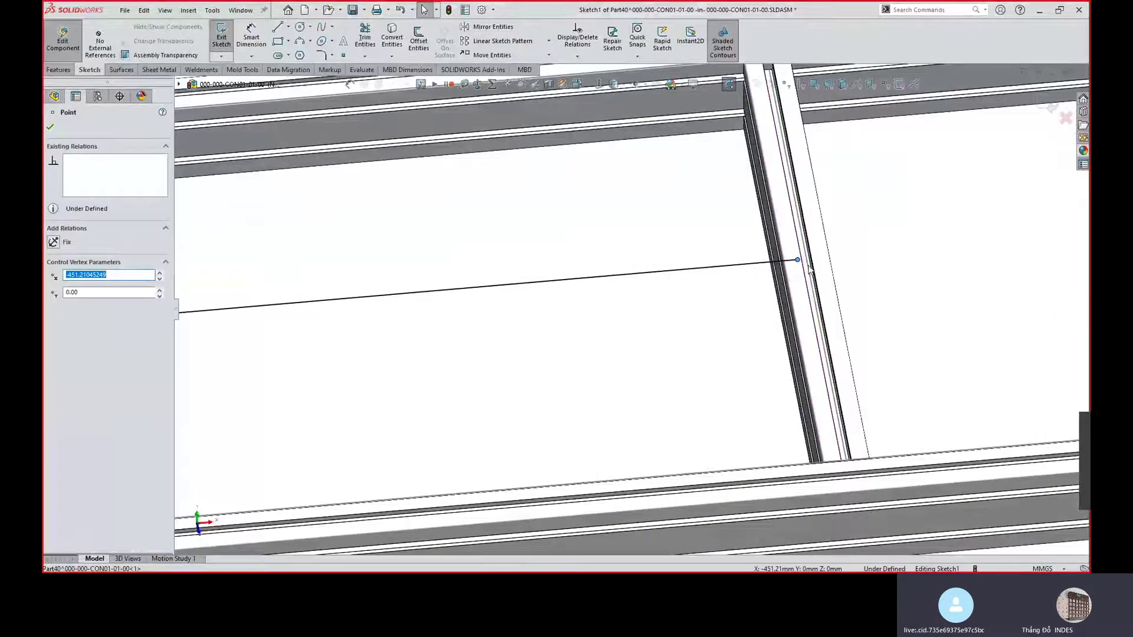
pyautogui.keyDown('ctrl'); pyautogui.click(810, 272); pyautogui.keyUp('ctrl')
pyautogui.click(859, 231)
pyautogui.click(616, 378)
pyautogui.scroll(7, 449, 363)
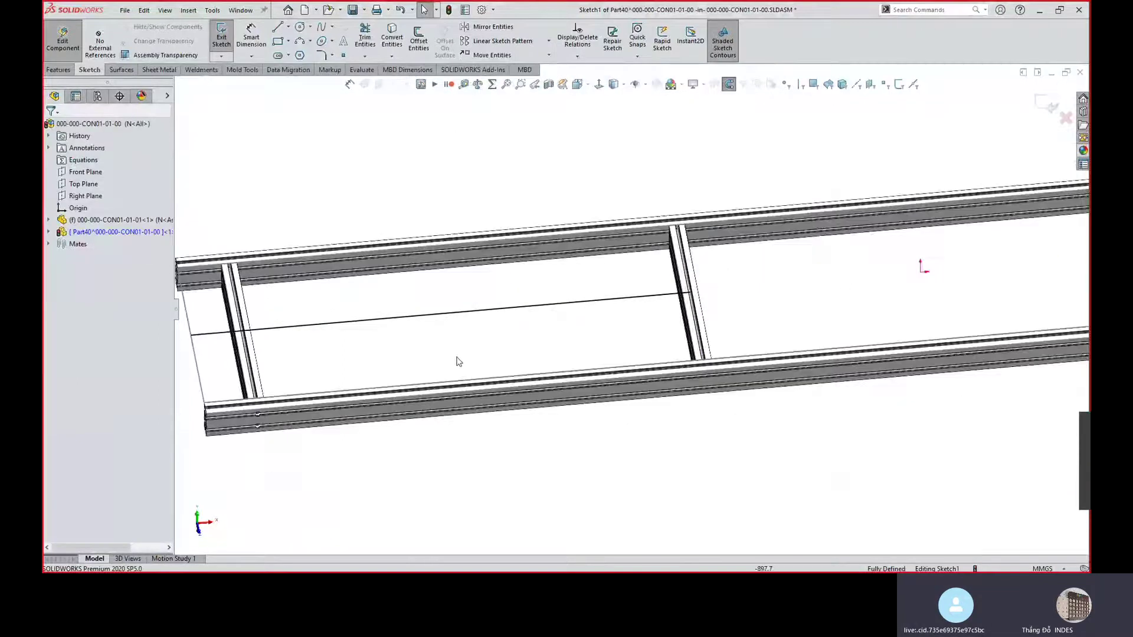
# Start a sheet metal Base Flange from the sketched line, 1.5 mm thick with the thickness direction reversed.
pyautogui.click(158, 71)
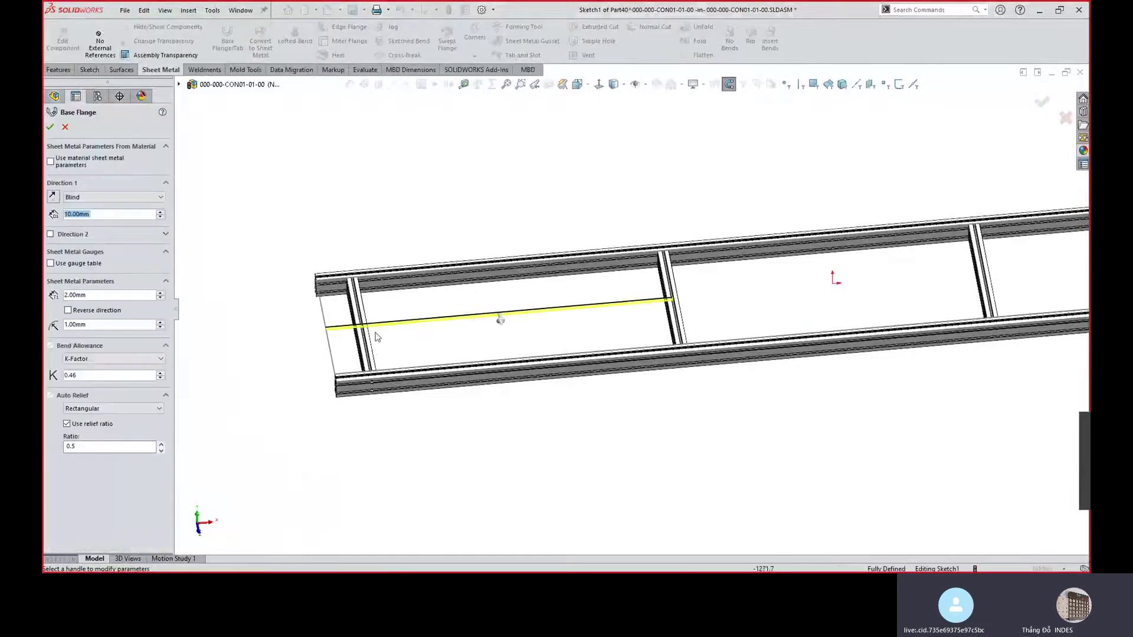
pyautogui.scroll(-5, 376, 332)
pyautogui.moveTo(430, 324); pyautogui.dragTo(387, 263, button='middle')
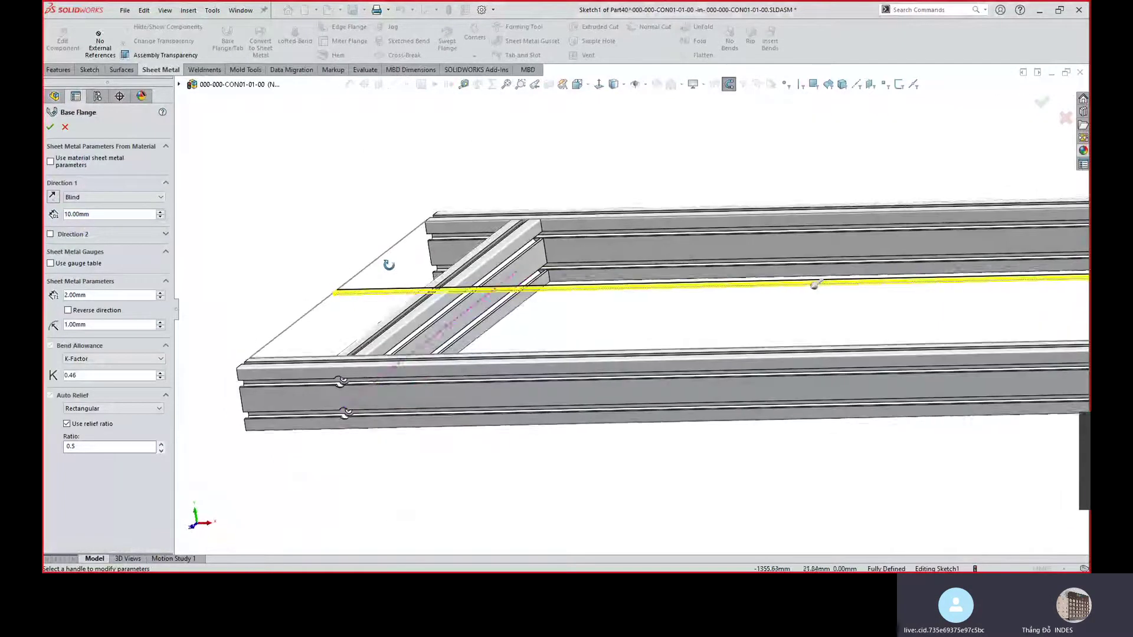
pyautogui.hotkey('ctrl', '1')
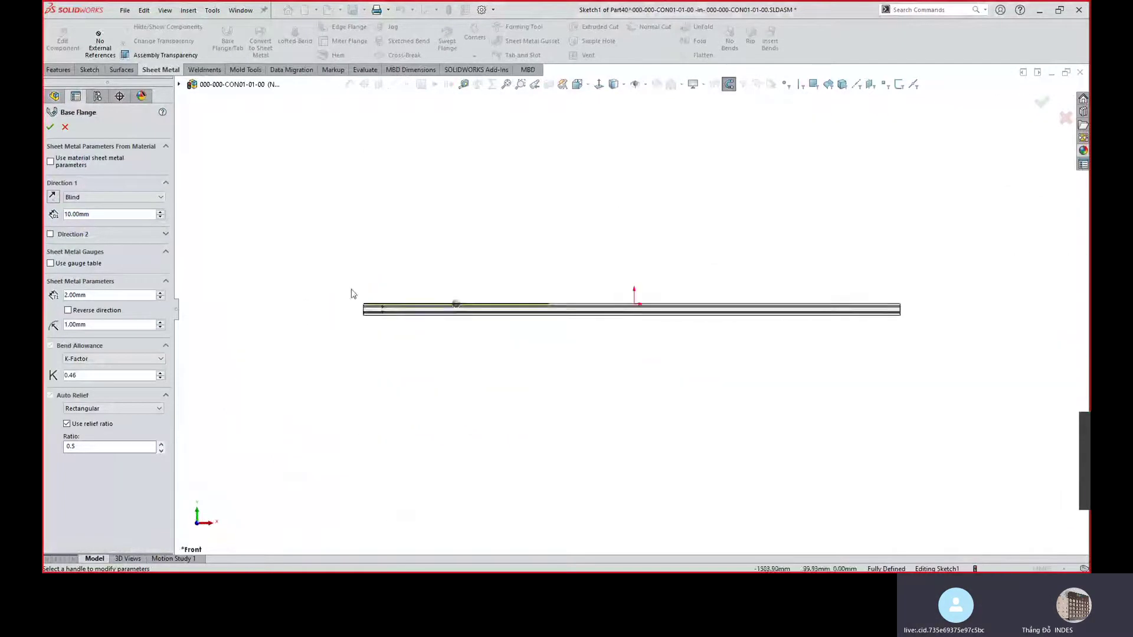
pyautogui.scroll(-3, 452, 321)
pyautogui.scroll(-3, 425, 311)
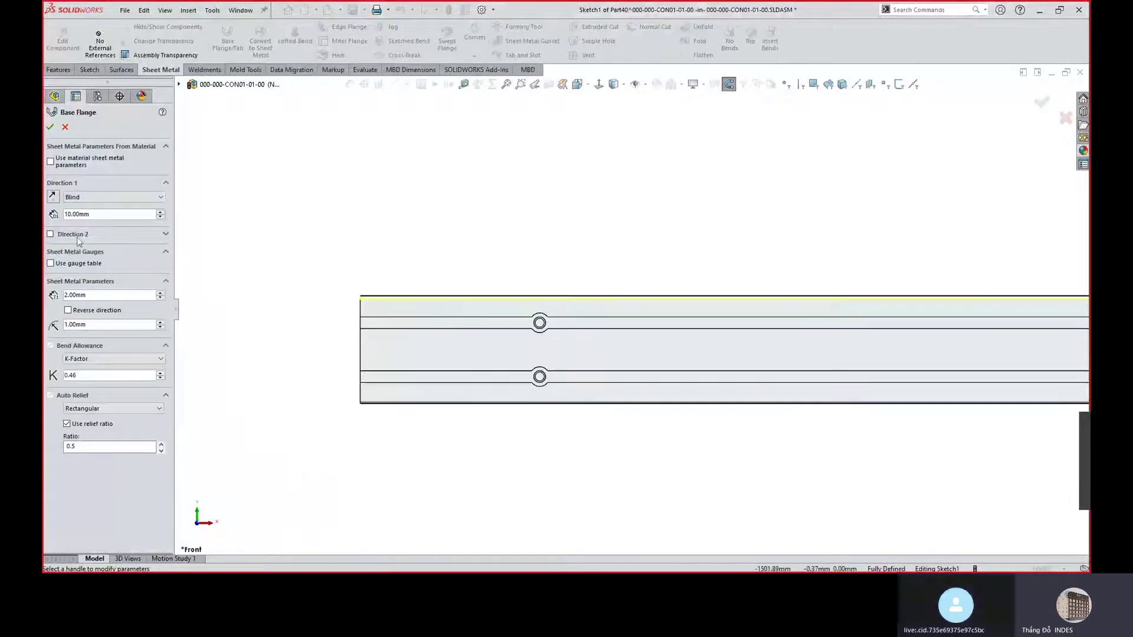
pyautogui.moveTo(108, 297); pyautogui.dragTo(43, 302)
pyautogui.write('1.5')
pyautogui.press('Return')
pyautogui.click(68, 310)
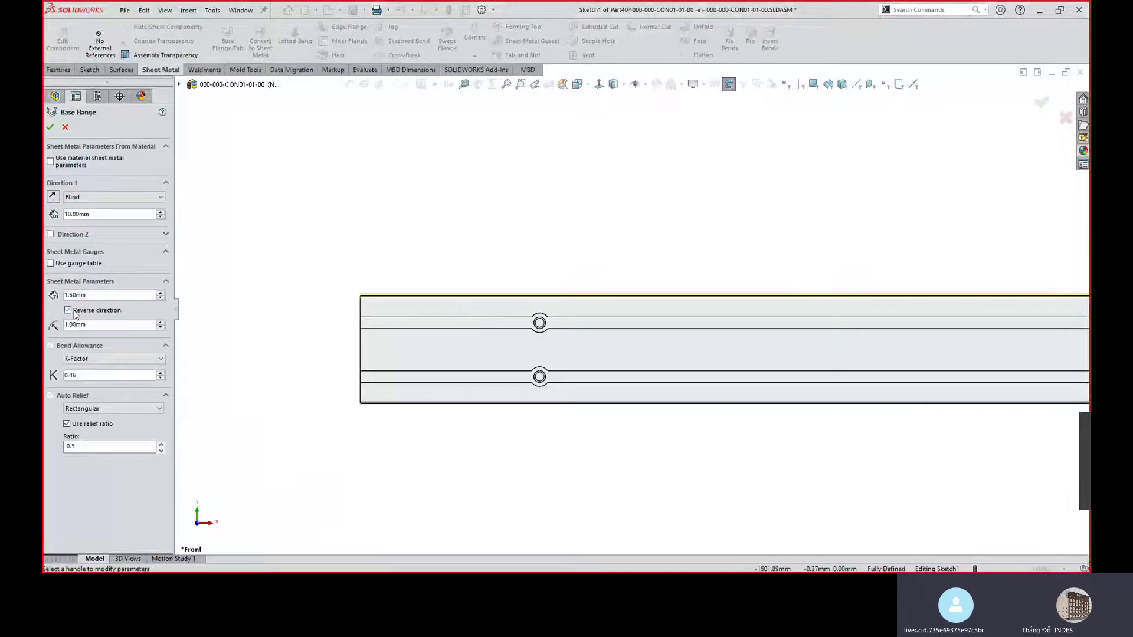
pyautogui.scroll(-4, 354, 295)
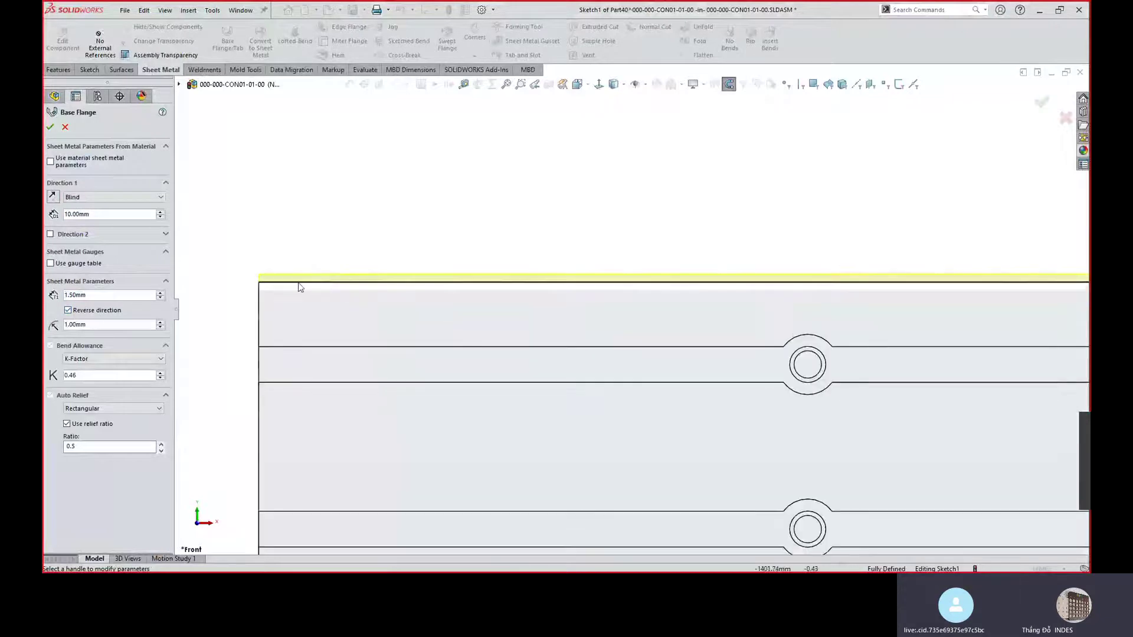
# Extend the base flange from the mid plane to a depth of 400+60 mm and create it.
pyautogui.click(129, 197)
pyautogui.click(95, 236)
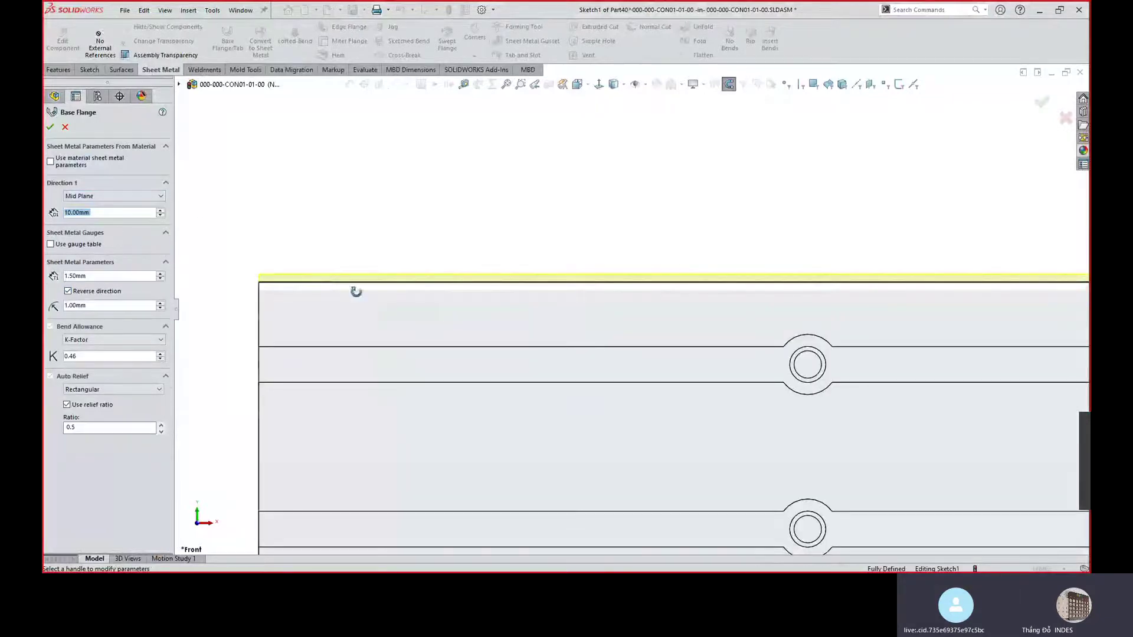
pyautogui.moveTo(356, 292); pyautogui.dragTo(425, 349, button='middle')
pyautogui.scroll(5, 424, 348)
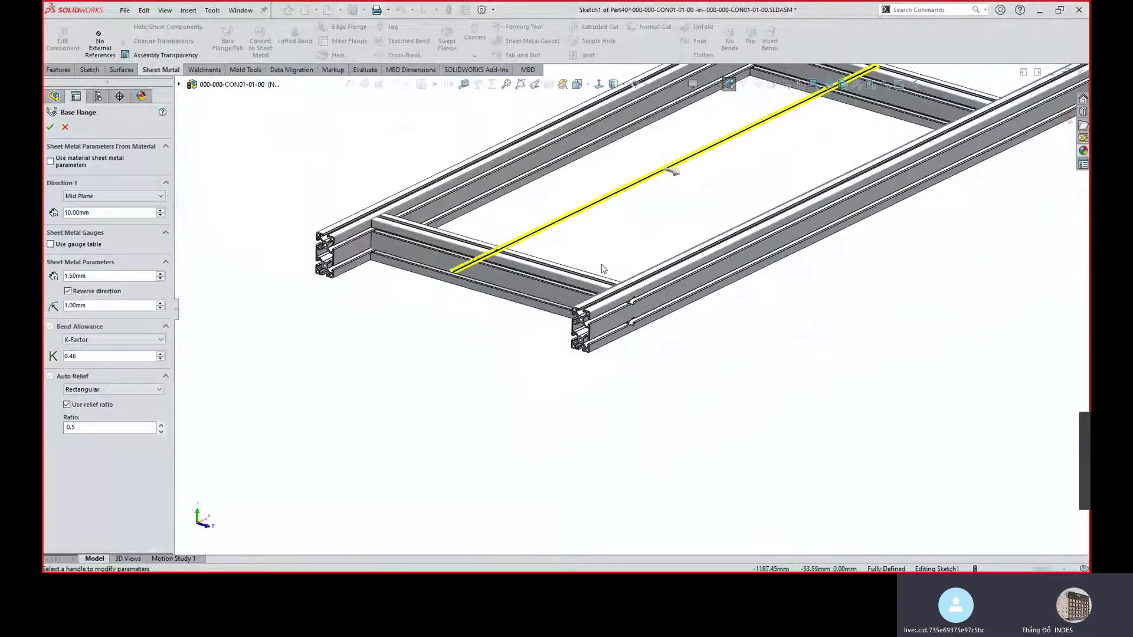
pyautogui.doubleClick(126, 213)
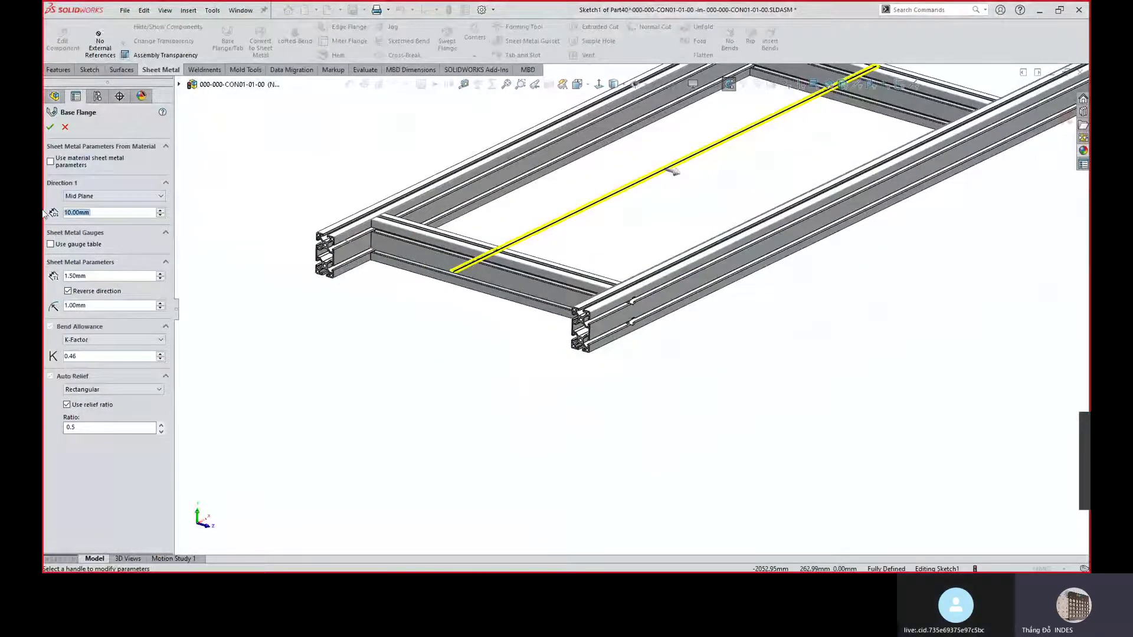
pyautogui.write('400')
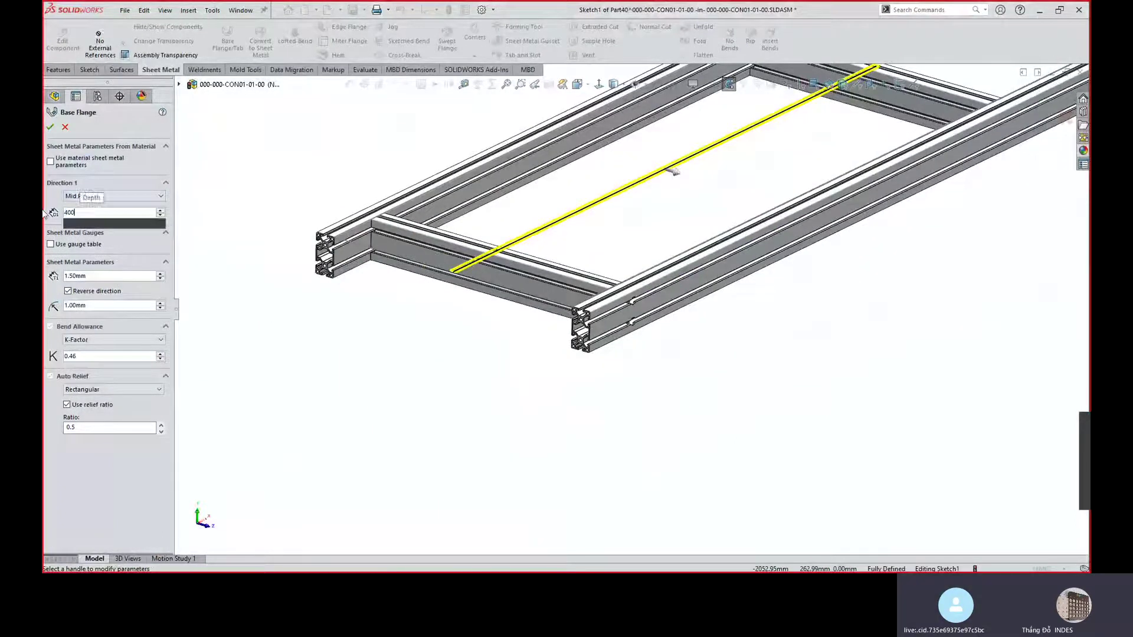
pyautogui.write('+')
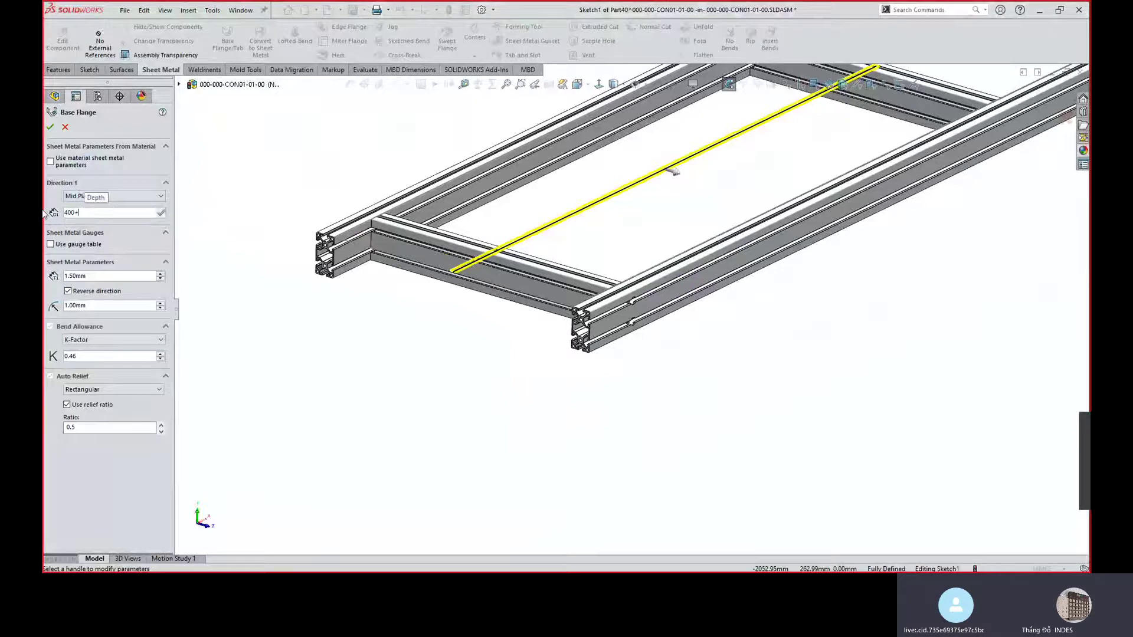
pyautogui.write('60')
pyautogui.press('Return')
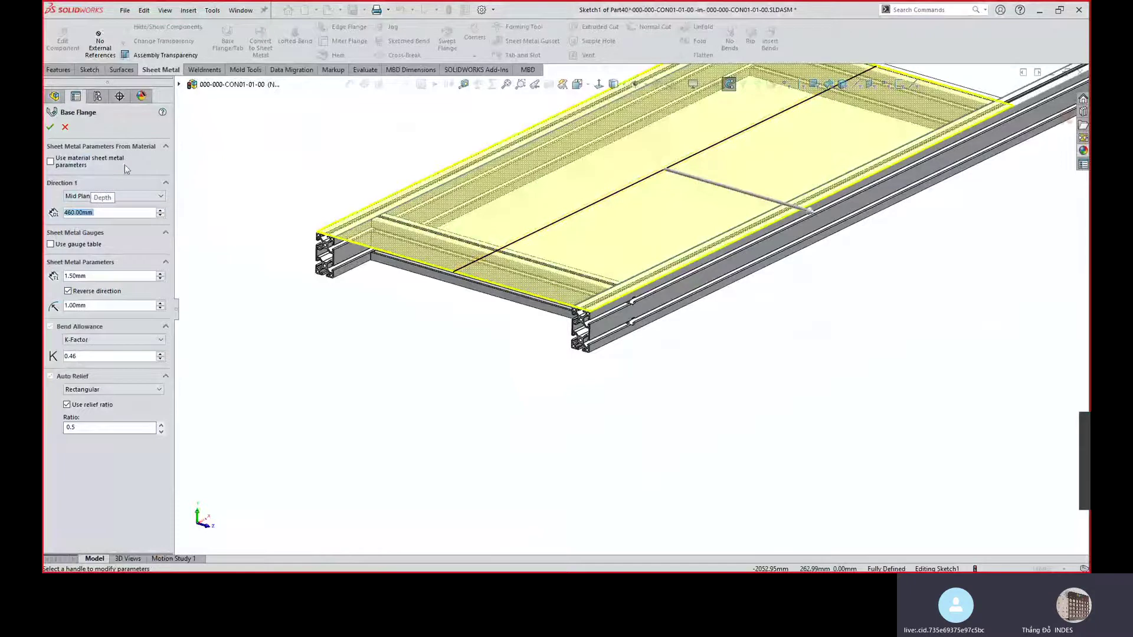
pyautogui.click(50, 128)
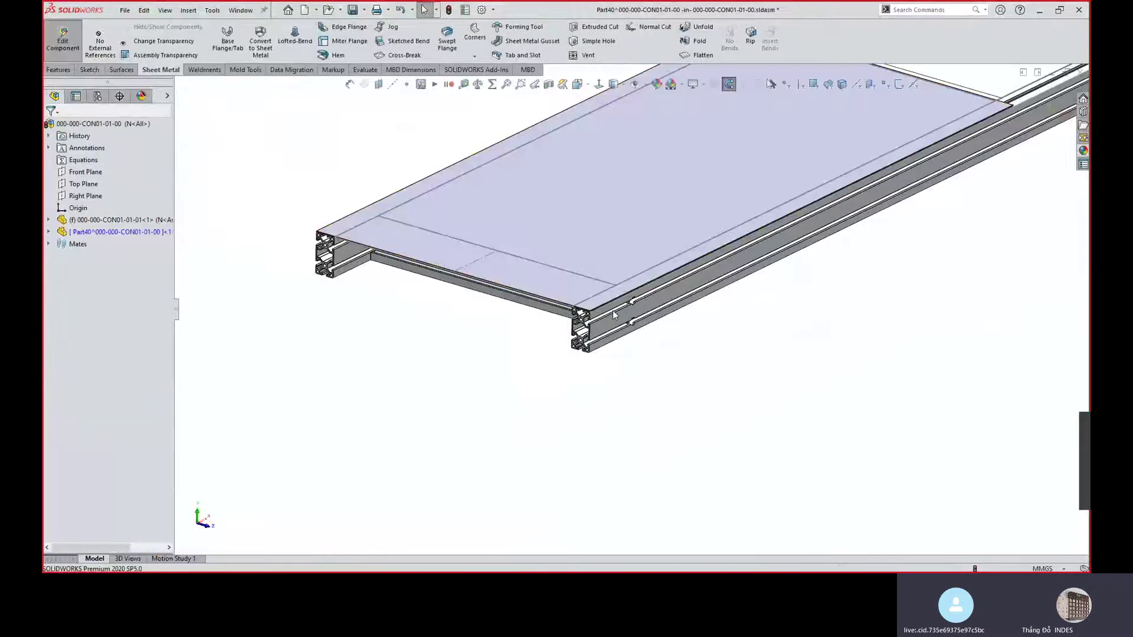
# Examine how the new plate sits on the rails at the frame's end and along the near rail.
pyautogui.scroll(-5, 613, 310)
pyautogui.moveTo(567, 285)
pyautogui.mouseDown(button='middle')
pyautogui.moveTo(622, 232)
pyautogui.moveTo(614, 268)
pyautogui.moveTo(564, 280)
pyautogui.moveTo(564, 300)
pyautogui.mouseUp(button='middle')
pyautogui.scroll(9, 564, 300)
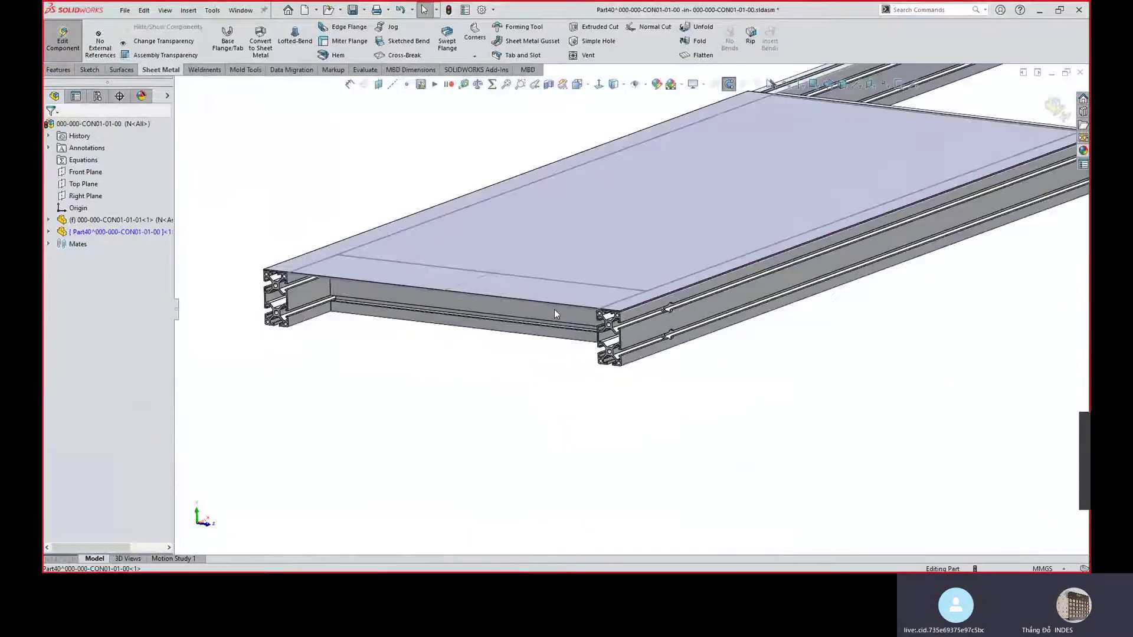
pyautogui.scroll(-4, 619, 310)
pyautogui.scroll(-3, 636, 310)
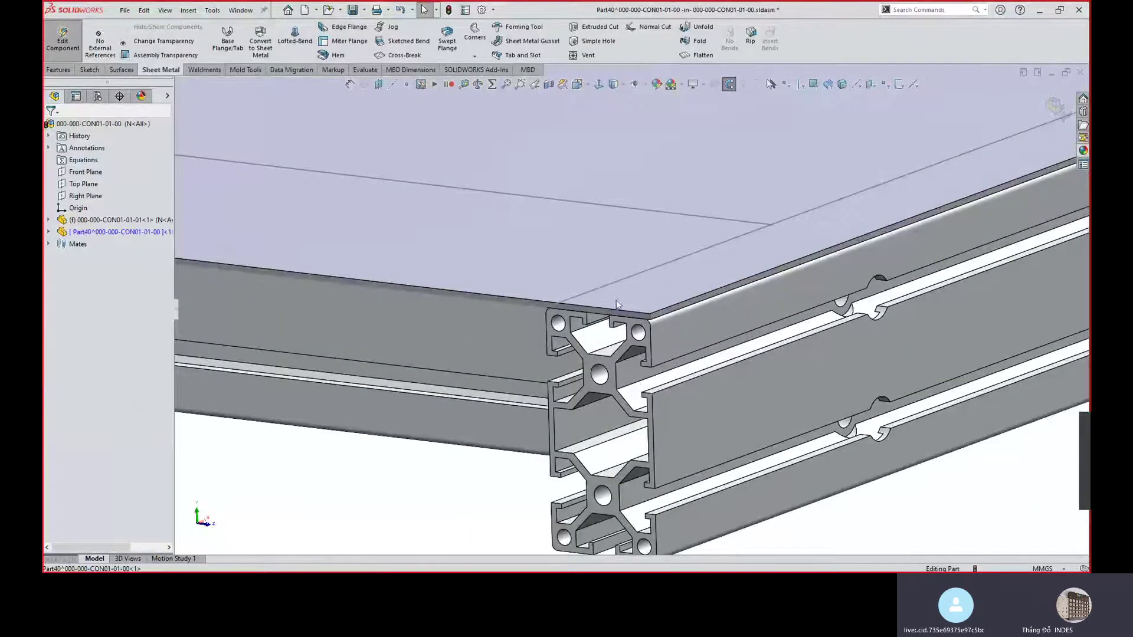
pyautogui.scroll(-1, 702, 289)
pyautogui.scroll(5, 677, 303)
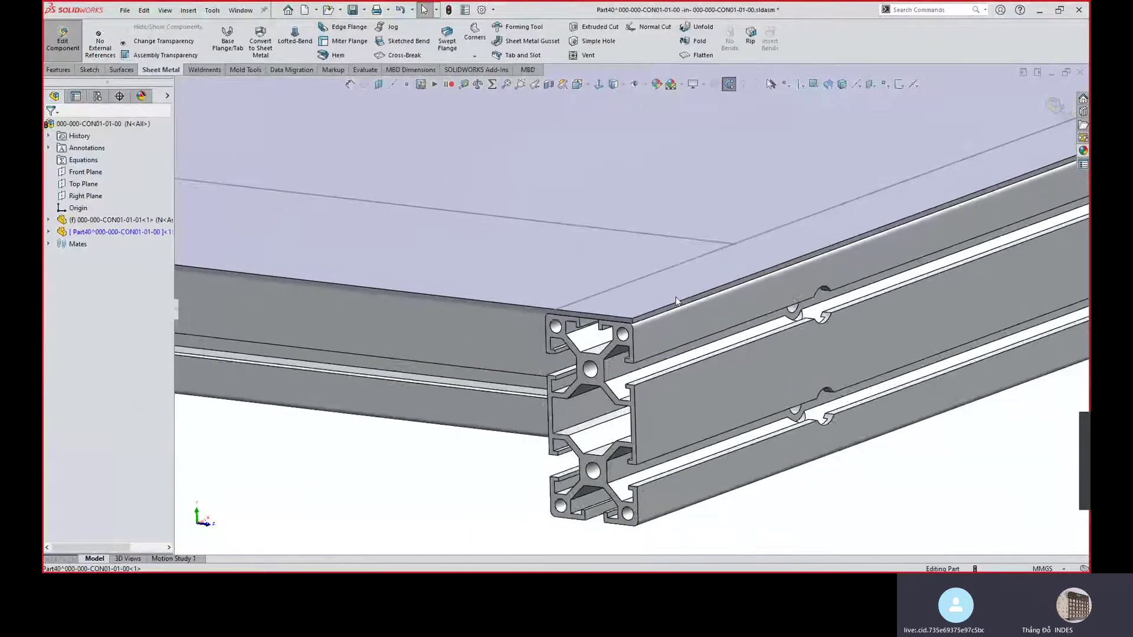
pyautogui.moveTo(673, 300)
pyautogui.mouseDown(button='middle')
pyautogui.moveTo(667, 278)
pyautogui.moveTo(688, 249)
pyautogui.moveTo(677, 299)
pyautogui.mouseUp(button='middle')
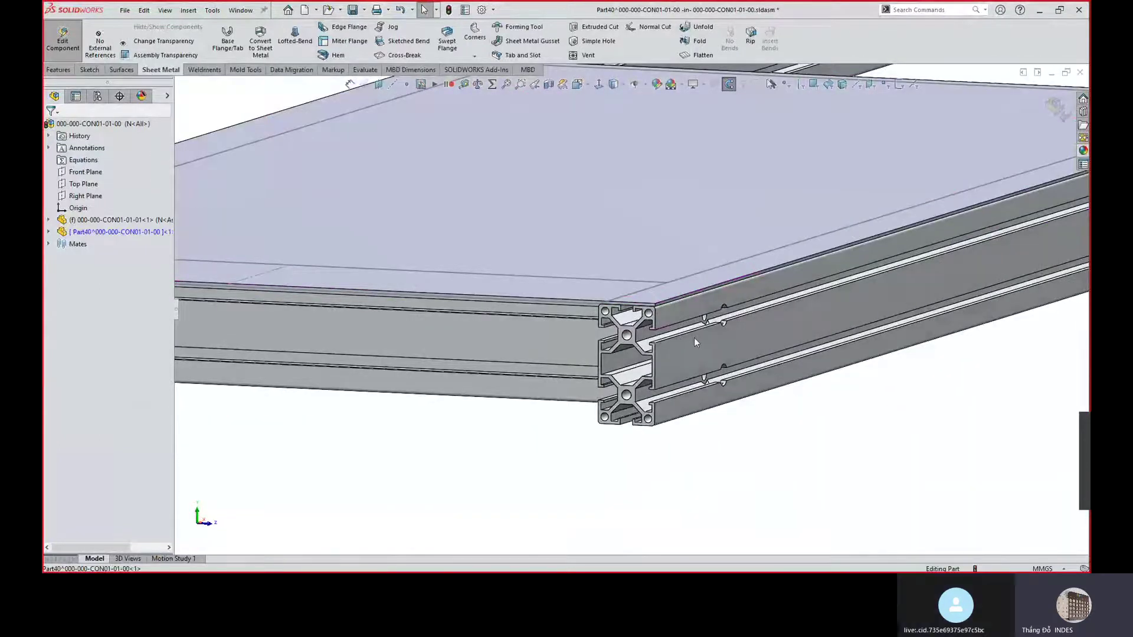
pyautogui.scroll(5, 652, 308)
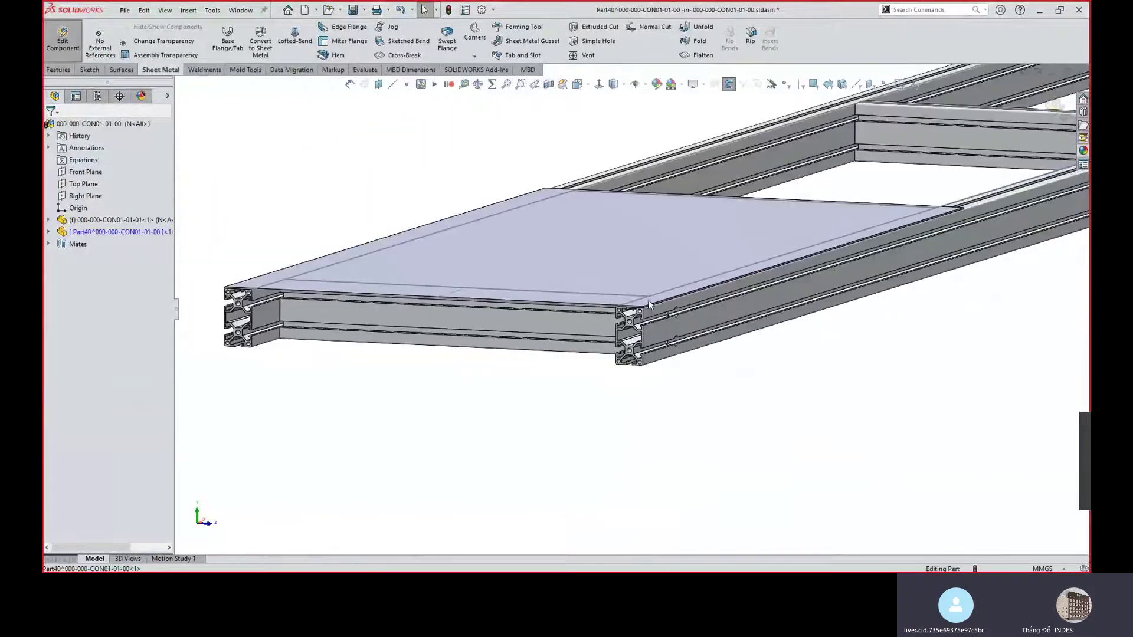
# Start a Fillet on the plate's two corner edges at the frame's end.
pyautogui.moveTo(648, 300); pyautogui.dragTo(618, 319, button='middle')
pyautogui.scroll(-6, 614, 340)
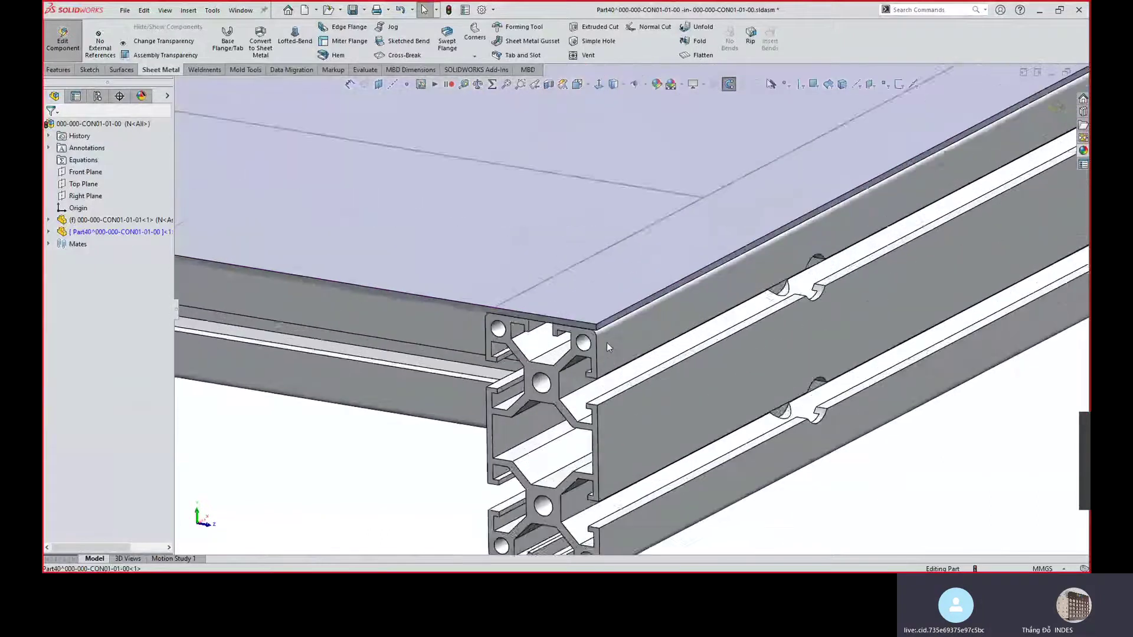
pyautogui.click(596, 324)
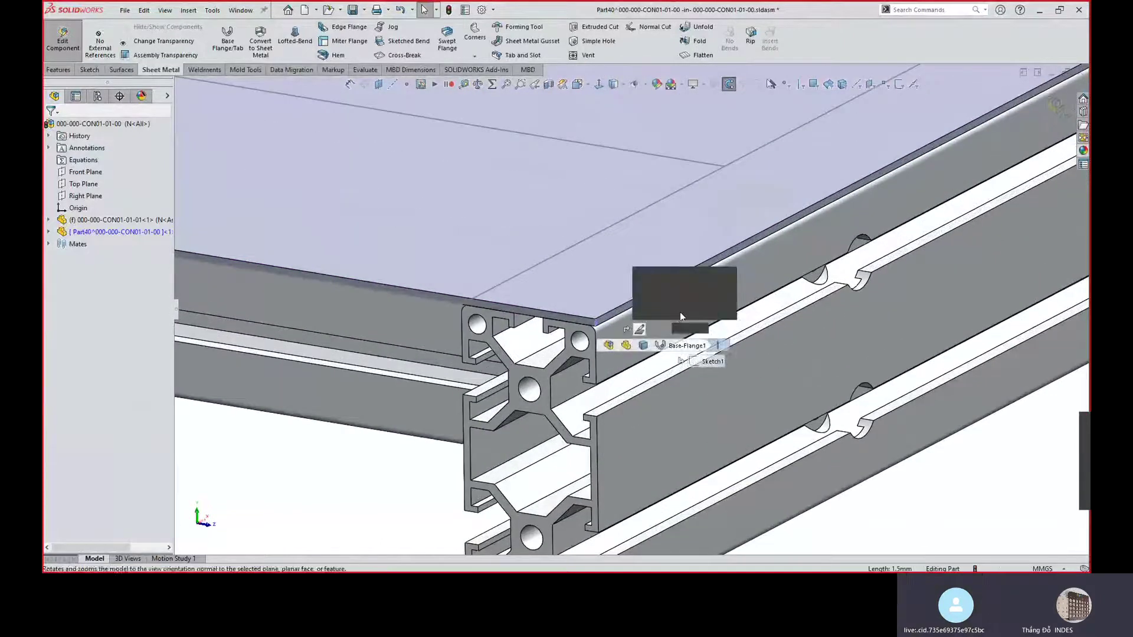
pyautogui.press('f')
pyautogui.scroll(6, 619, 307)
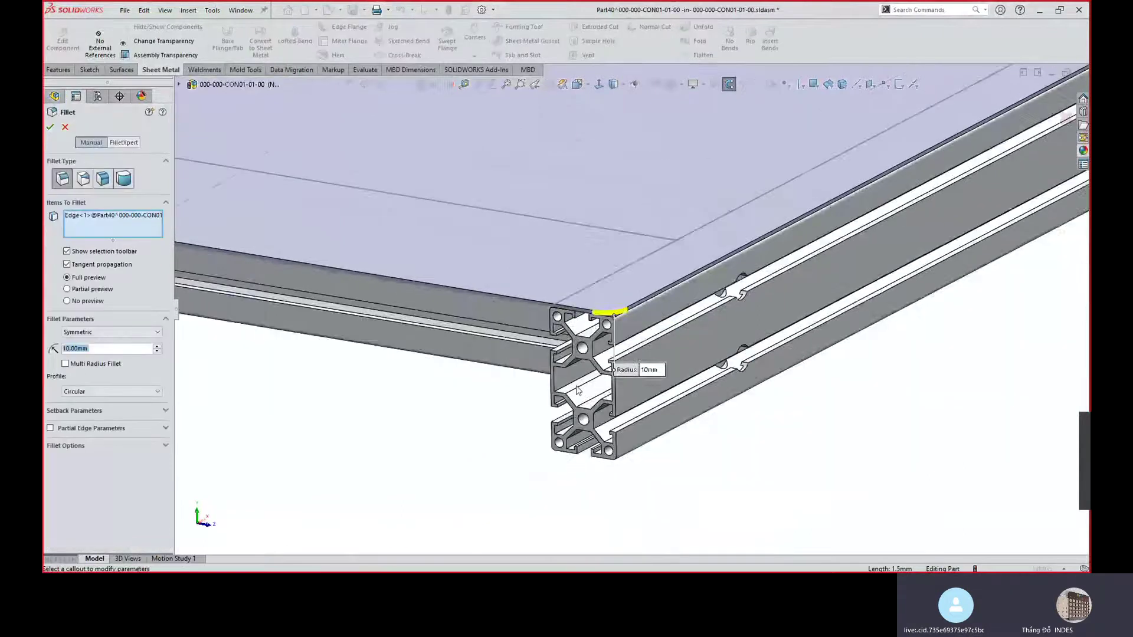
pyautogui.scroll(-4, 420, 298)
pyautogui.scroll(-3, 518, 271)
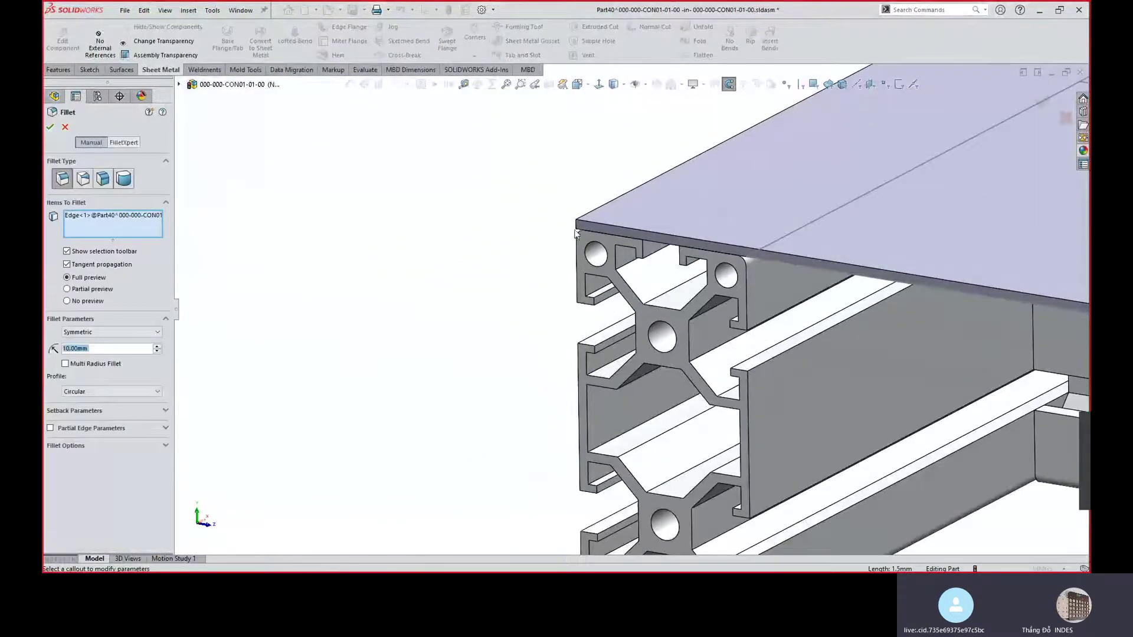
pyautogui.click(576, 226)
# Add the plate's two corner edges near the second cross member and fillet all four corners with a 5 mm radius.
pyautogui.scroll(-5, 578, 228)
pyautogui.scroll(7, 767, 283)
pyautogui.scroll(-6, 678, 309)
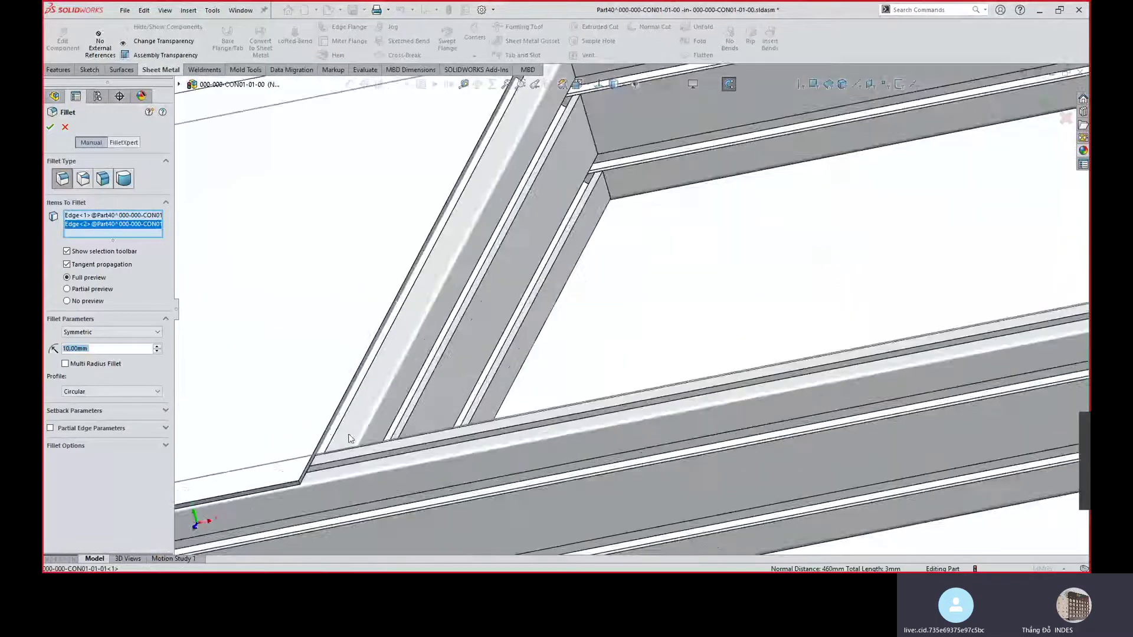
pyautogui.scroll(-4, 350, 438)
pyautogui.click(354, 463)
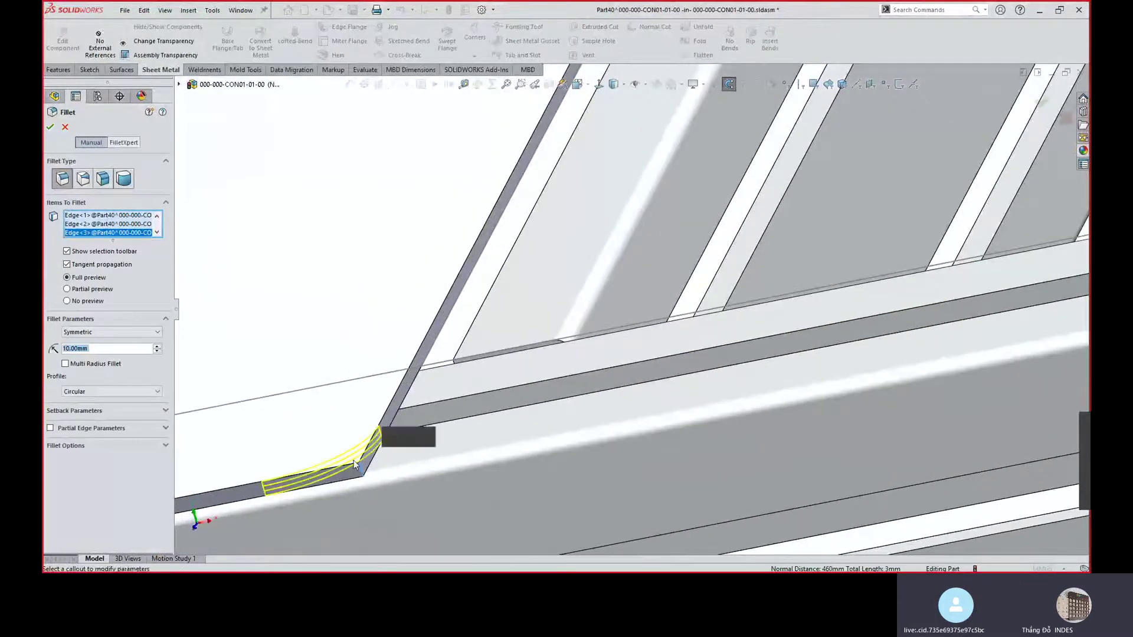
pyautogui.scroll(6, 353, 460)
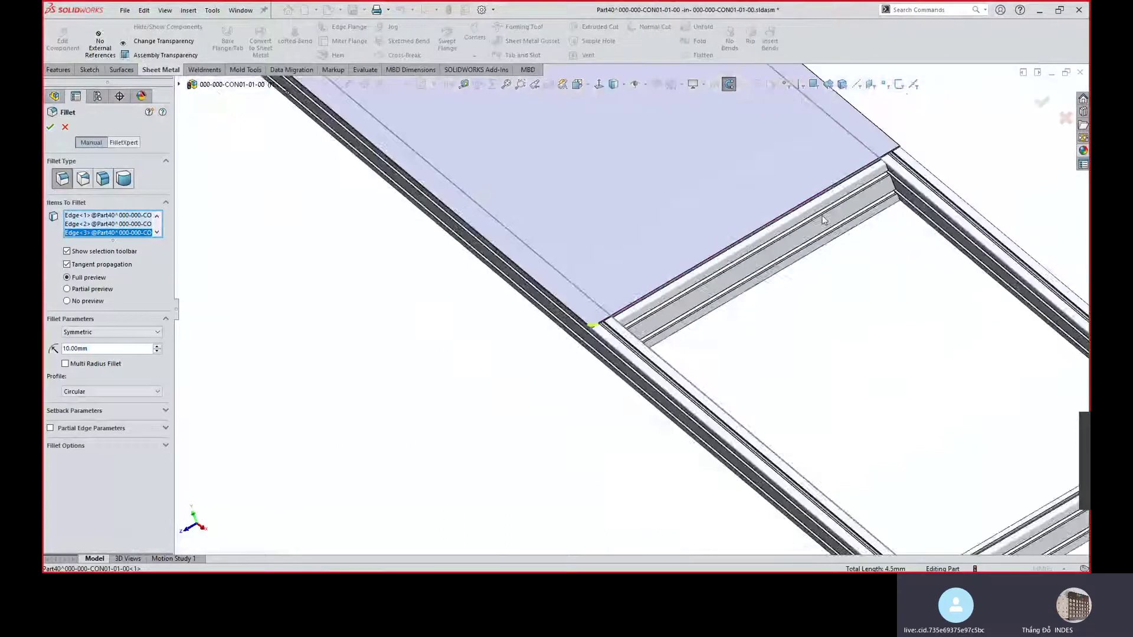
pyautogui.scroll(-5, 822, 215)
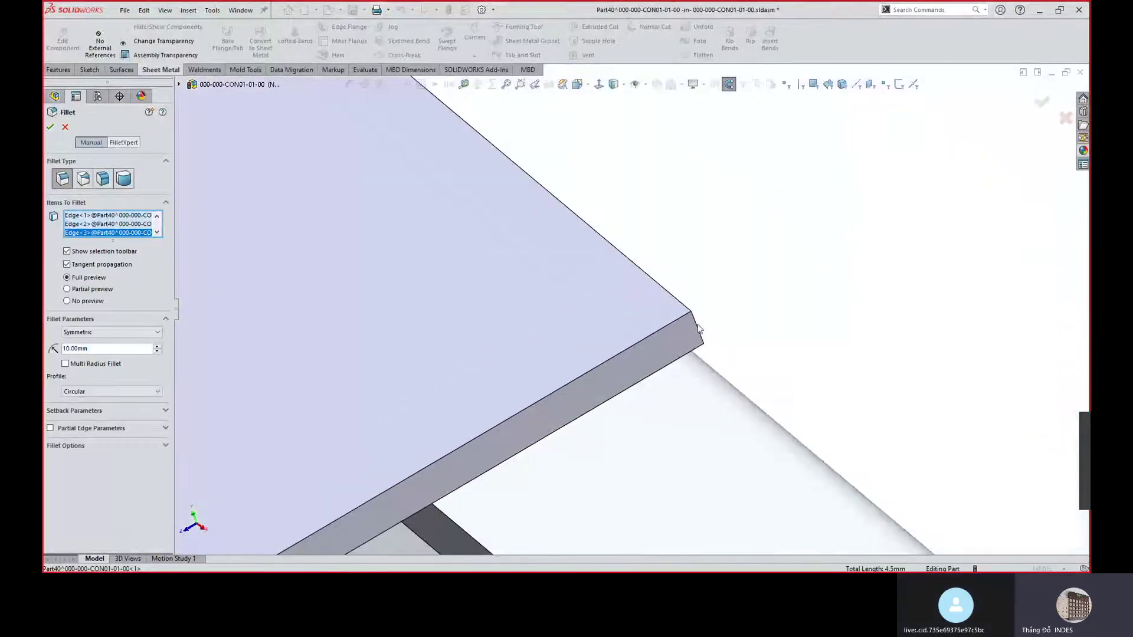
pyautogui.click(696, 323)
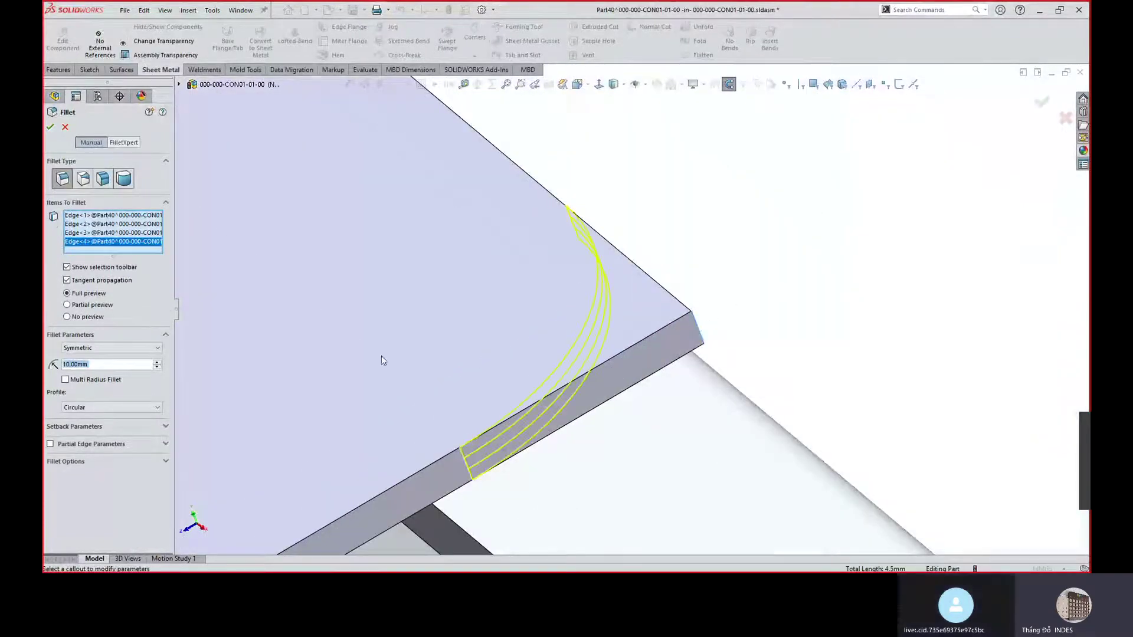
pyautogui.write('5')
pyautogui.press('Return')
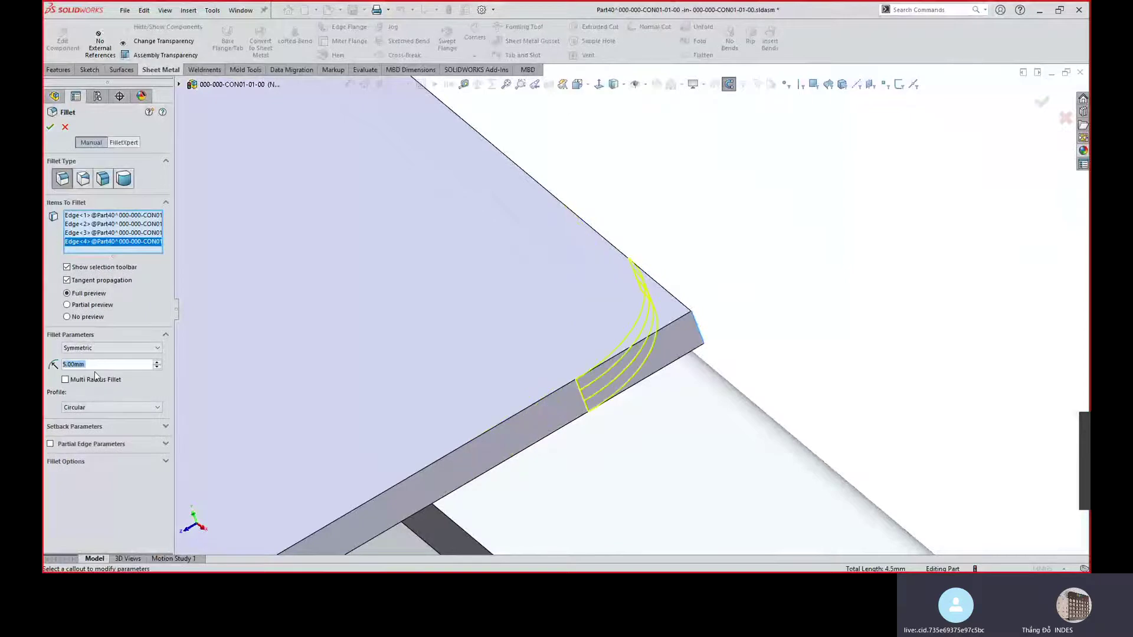
pyautogui.press('Return')
# Assign the SUS201 material to the new plate part.
pyautogui.moveTo(587, 300); pyautogui.dragTo(328, 308, button='middle')
pyautogui.click(48, 232)
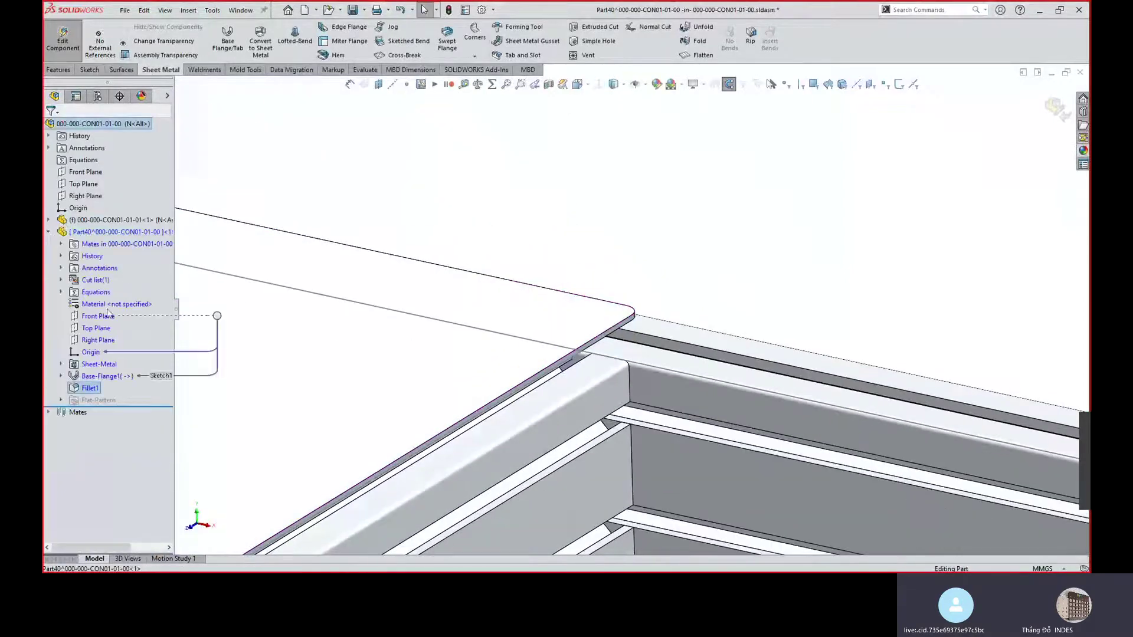
pyautogui.rightClick(108, 310)
pyautogui.click(190, 354)
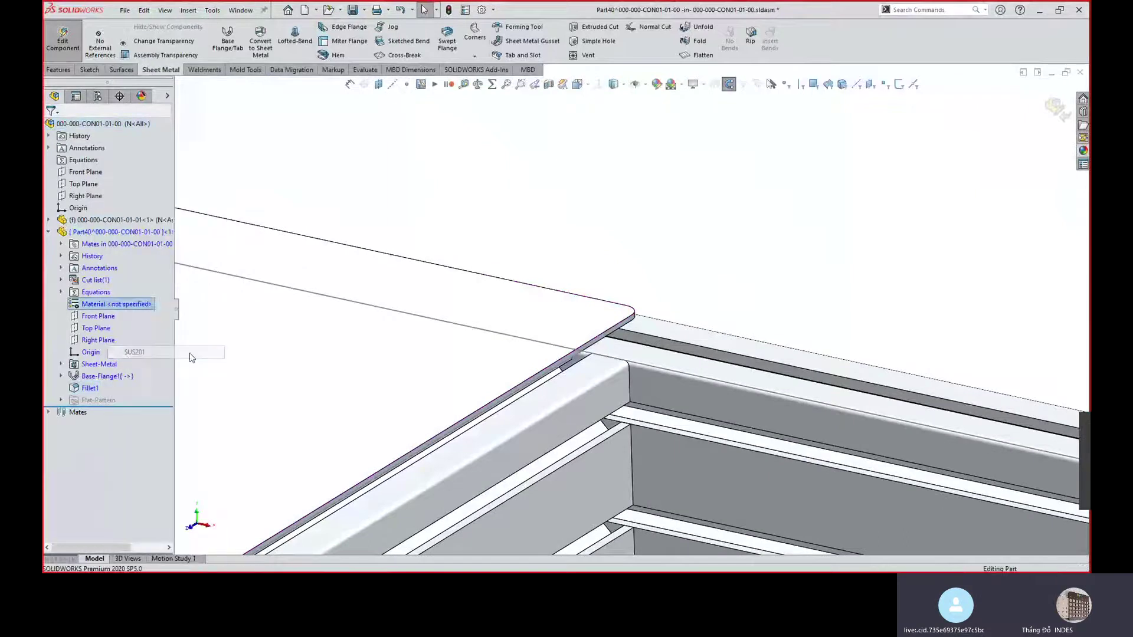
# Hide the frame part's layout sketch showing through the plate.
pyautogui.scroll(11, 554, 418)
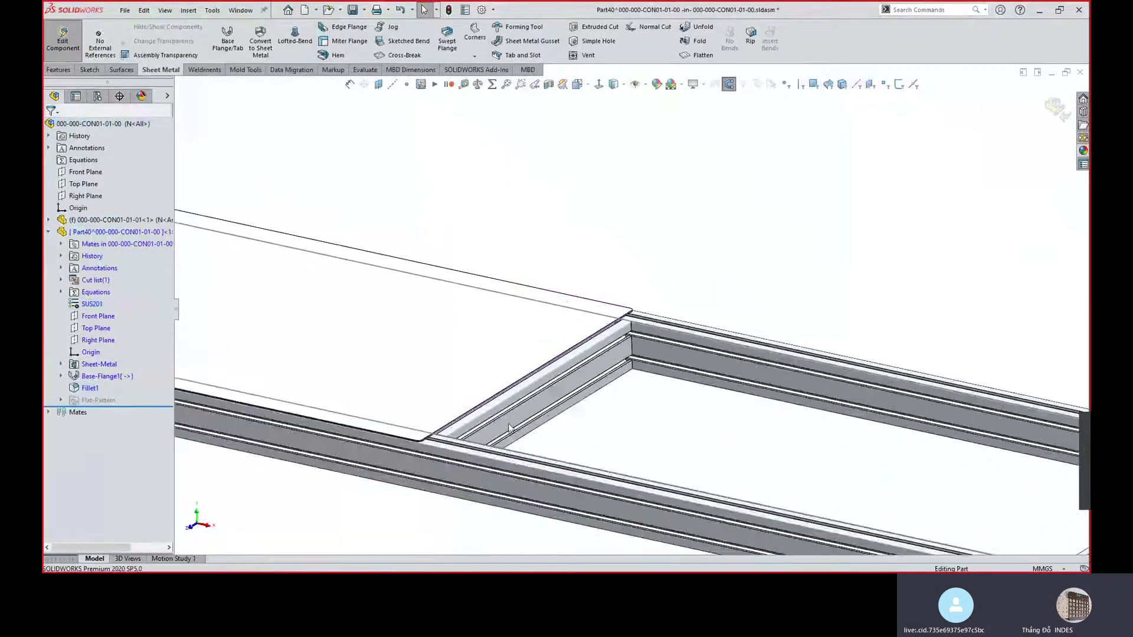
pyautogui.scroll(-4, 309, 302)
pyautogui.scroll(3, 339, 279)
pyautogui.scroll(-3, 295, 260)
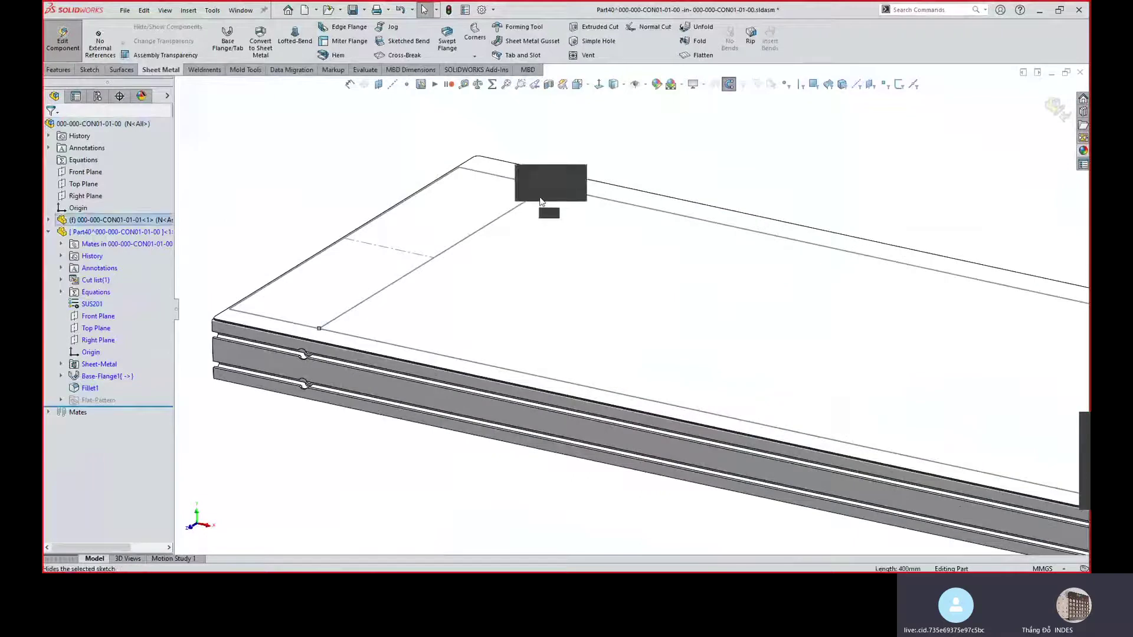
pyautogui.moveTo(614, 162); pyautogui.dragTo(521, 283, button='middle')
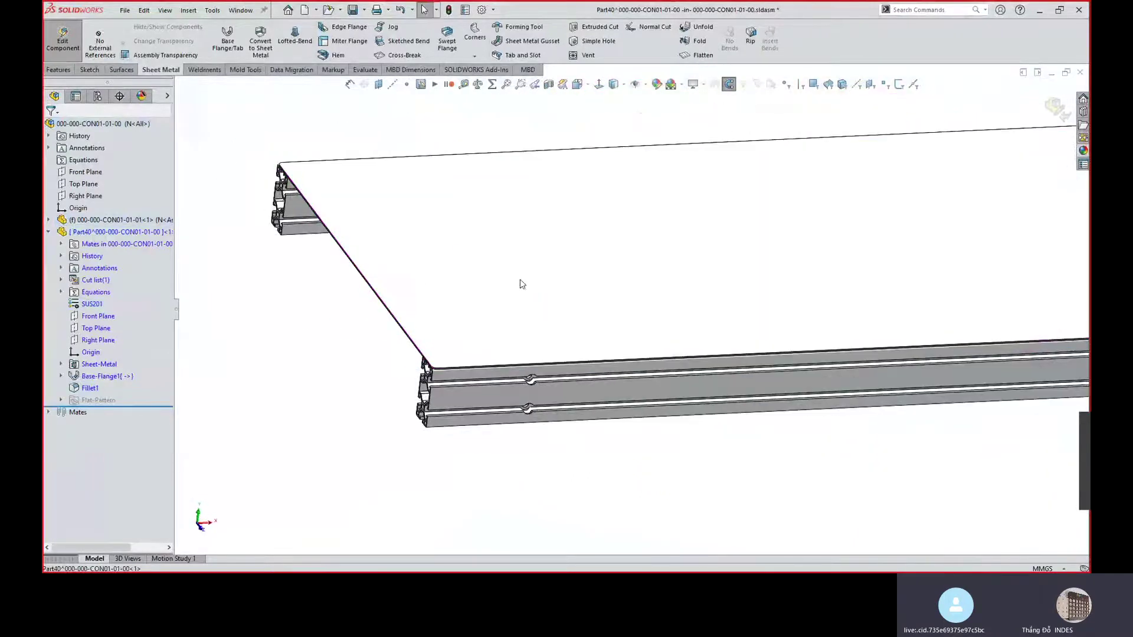
# Start an edge flange on the plate's edge at the frame's end with a flange length of 15 mm.
pyautogui.moveTo(329, 216); pyautogui.dragTo(416, 209, button='middle')
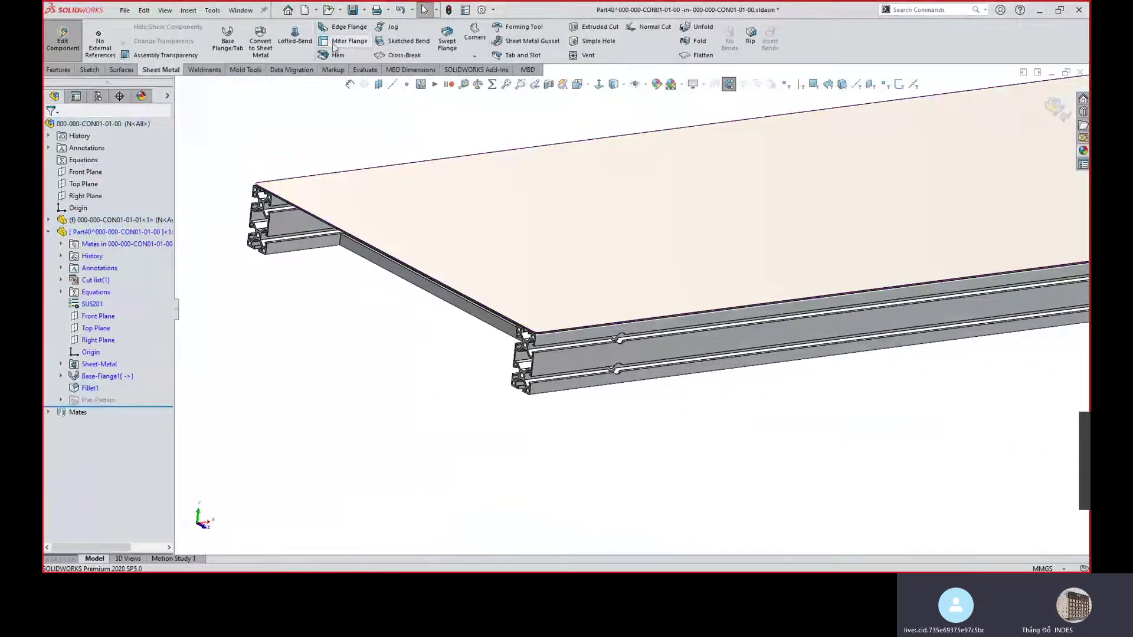
pyautogui.click(349, 27)
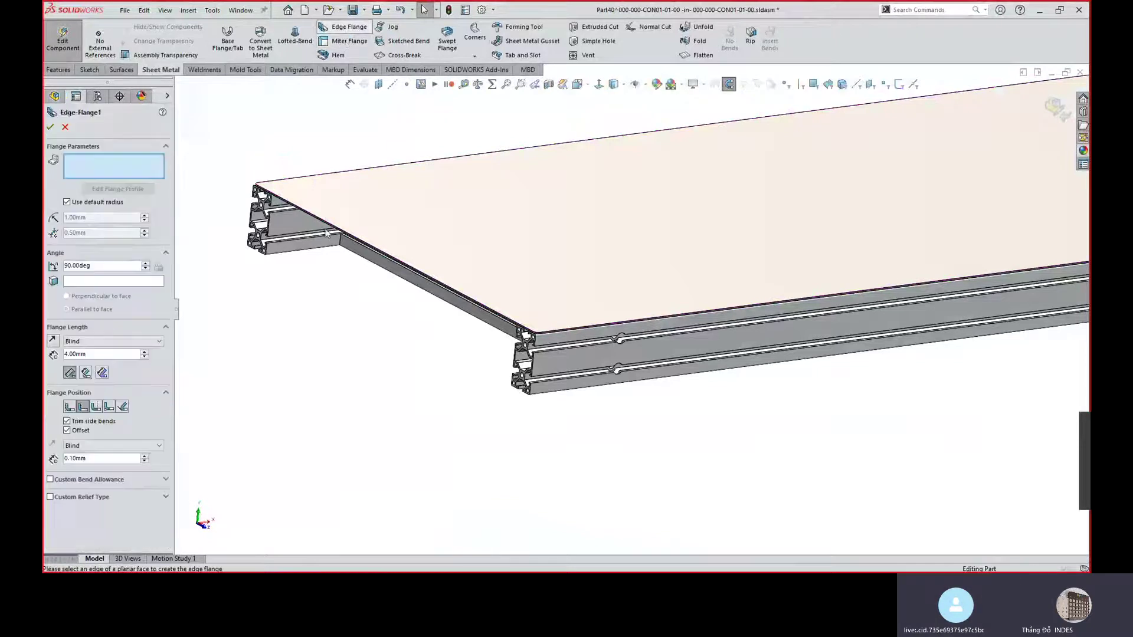
pyautogui.click(365, 246)
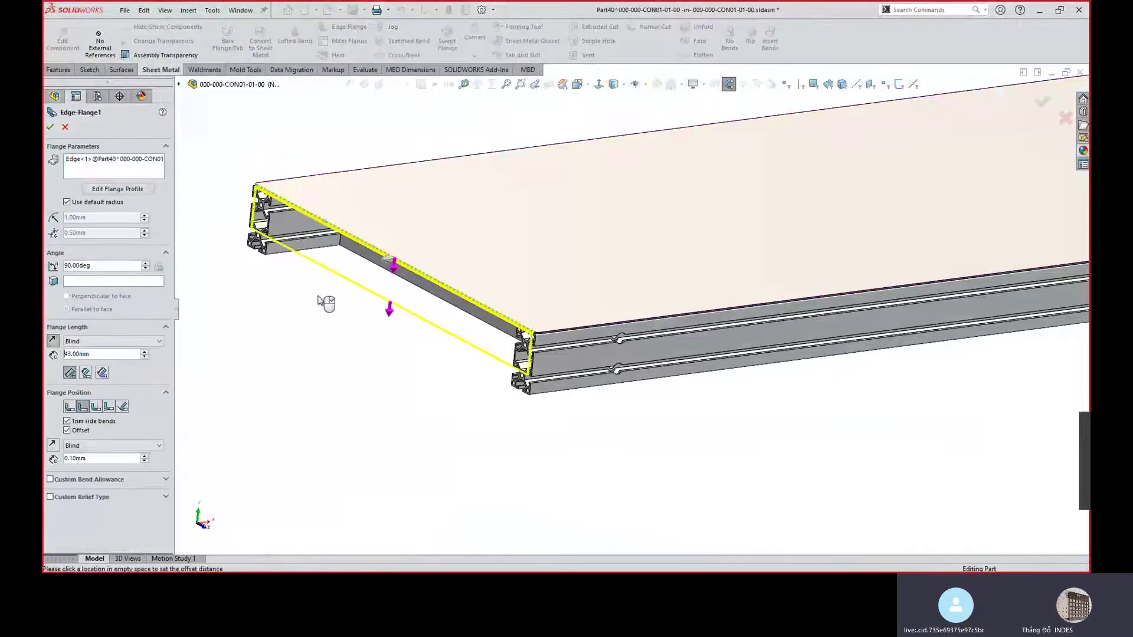
pyautogui.click(323, 301)
pyautogui.write('15')
pyautogui.press('Return')
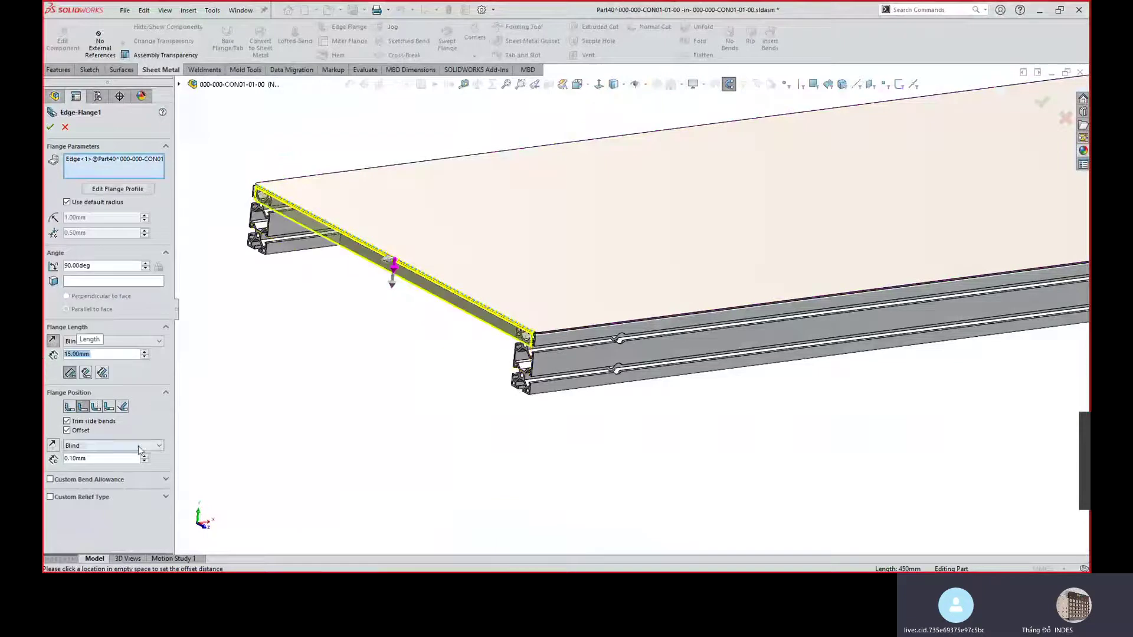
# Set the flange position to Material Inside without an offset and add the plate's opposite edge near the cross member.
pyautogui.click(69, 407)
pyautogui.click(82, 431)
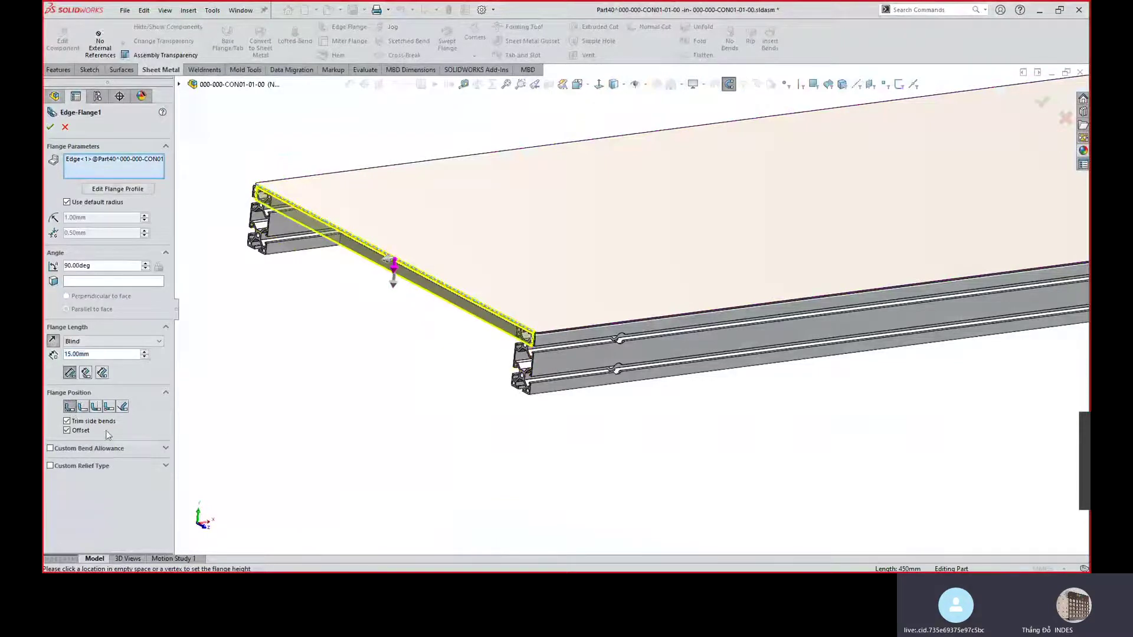
pyautogui.scroll(3, 649, 311)
pyautogui.moveTo(785, 258); pyautogui.dragTo(929, 231, button='middle')
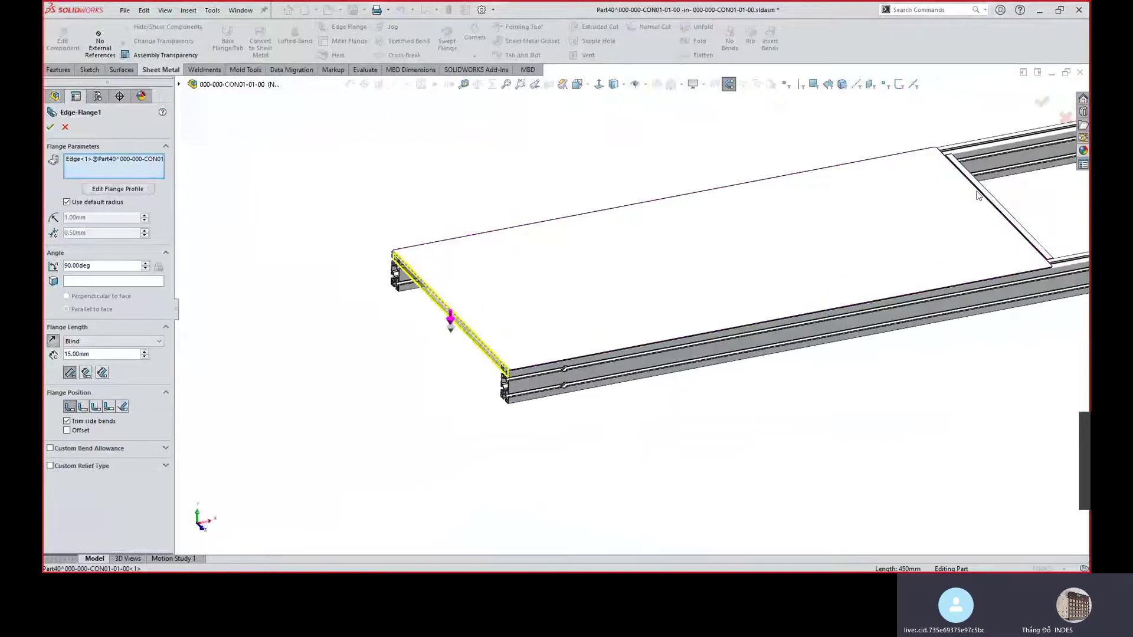
pyautogui.click(977, 196)
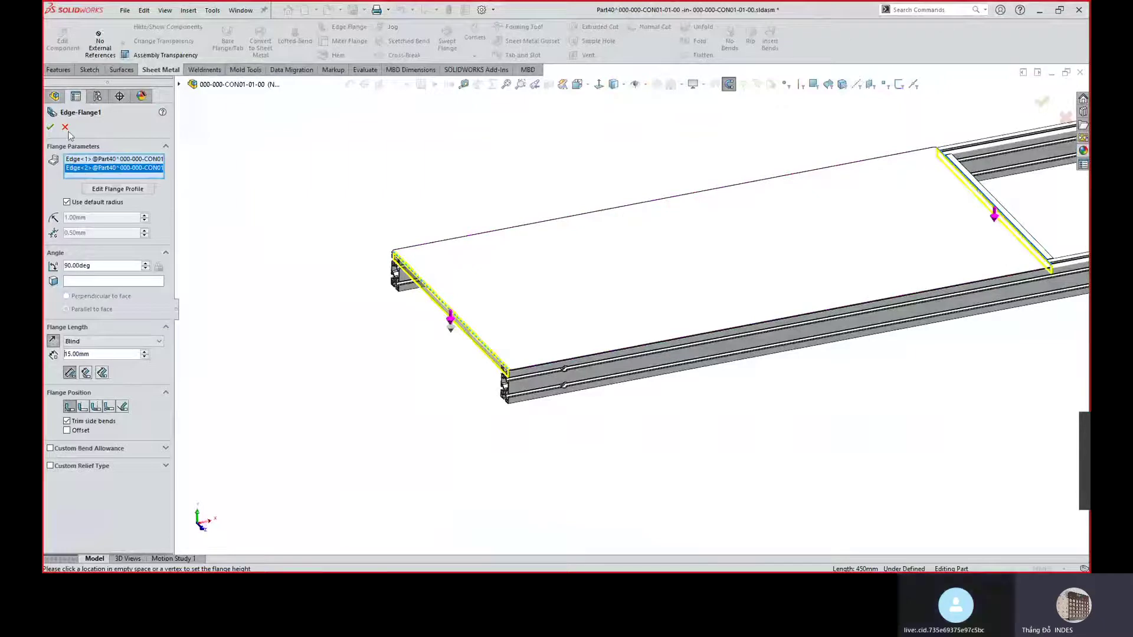
# Edit the flange profile at the frame's end and pull both of its vertical end lines inward, clear of the side profiles.
pyautogui.click(98, 159)
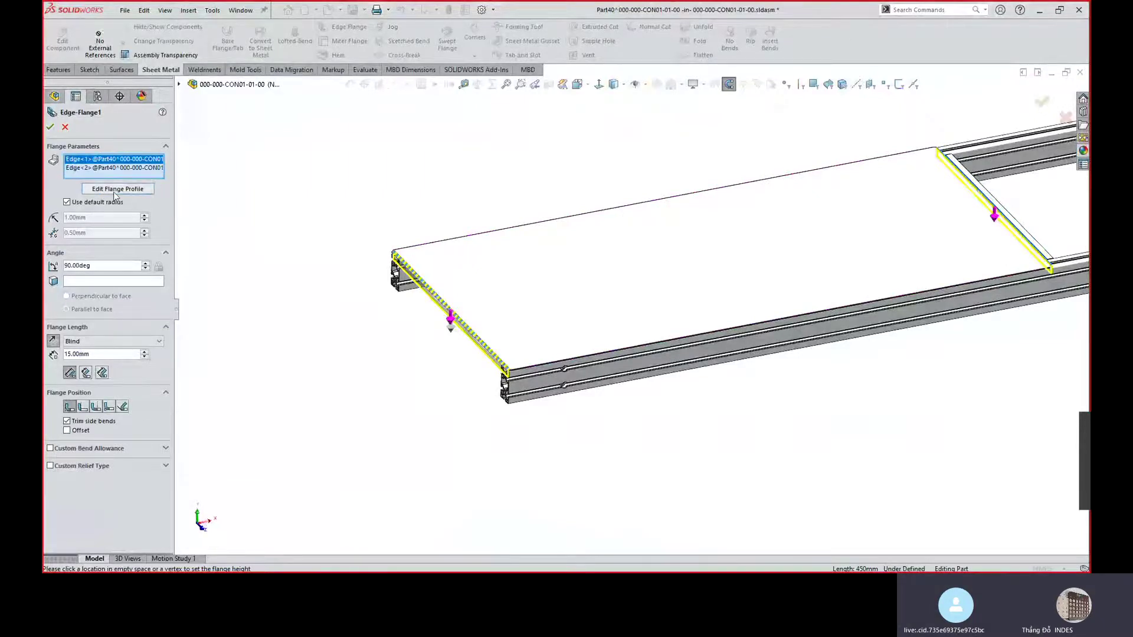
pyautogui.click(114, 193)
pyautogui.scroll(-7, 373, 260)
pyautogui.moveTo(538, 259)
pyautogui.mouseDown(button='middle')
pyautogui.moveTo(612, 232)
pyautogui.moveTo(604, 264)
pyautogui.mouseUp(button='middle')
pyautogui.click(509, 289)
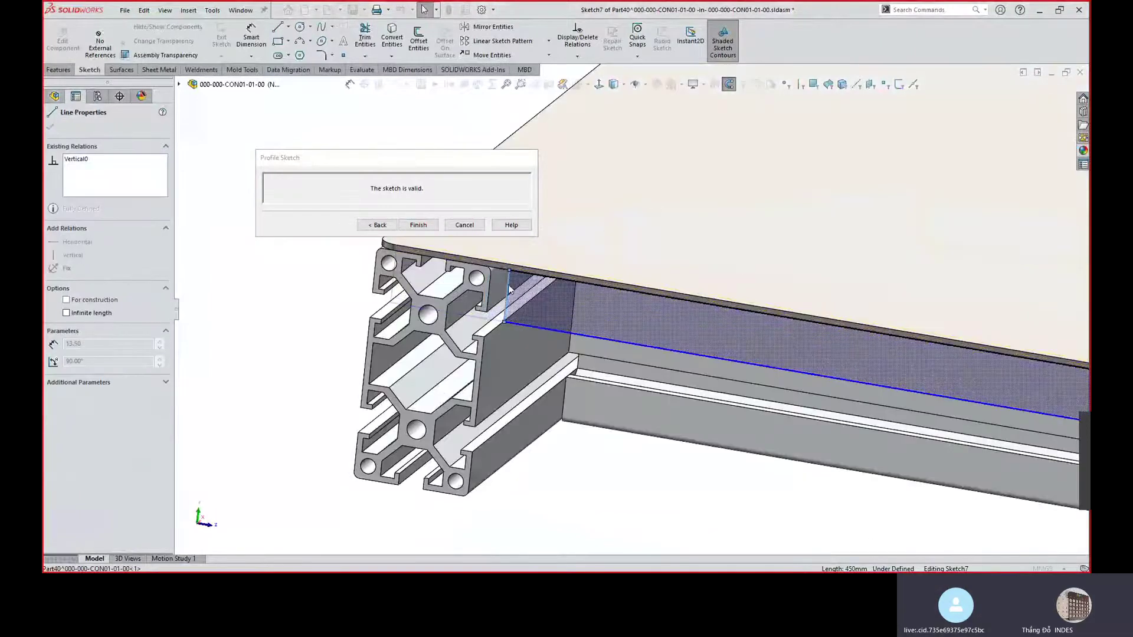
pyautogui.scroll(8, 614, 323)
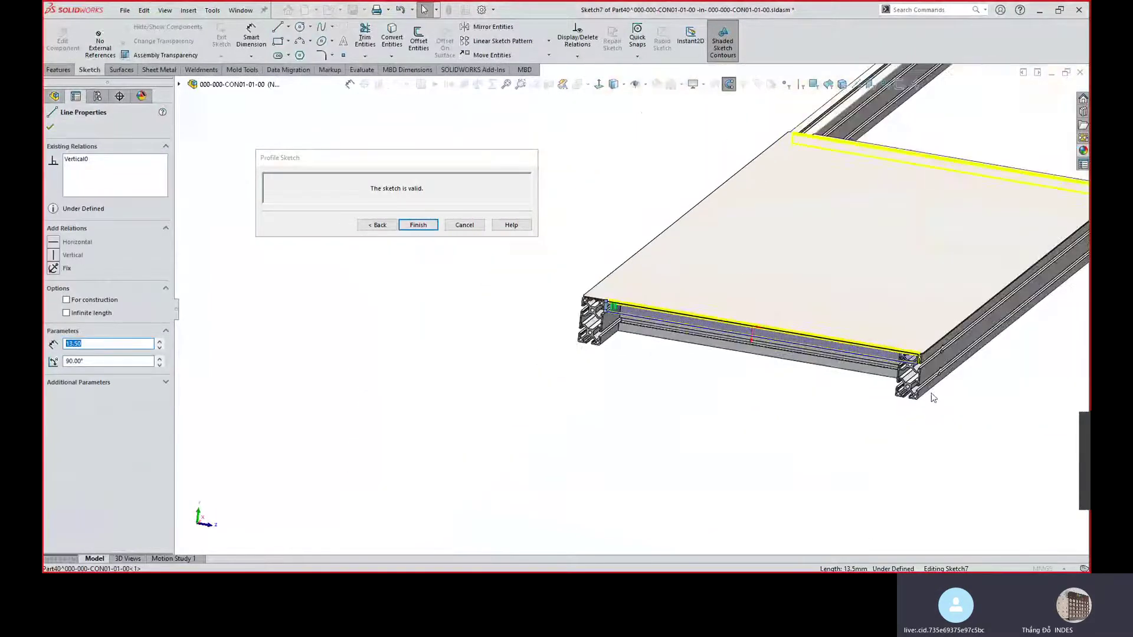
pyautogui.scroll(-2, 944, 394)
pyautogui.scroll(-2, 924, 361)
pyautogui.moveTo(874, 341); pyautogui.dragTo(824, 330)
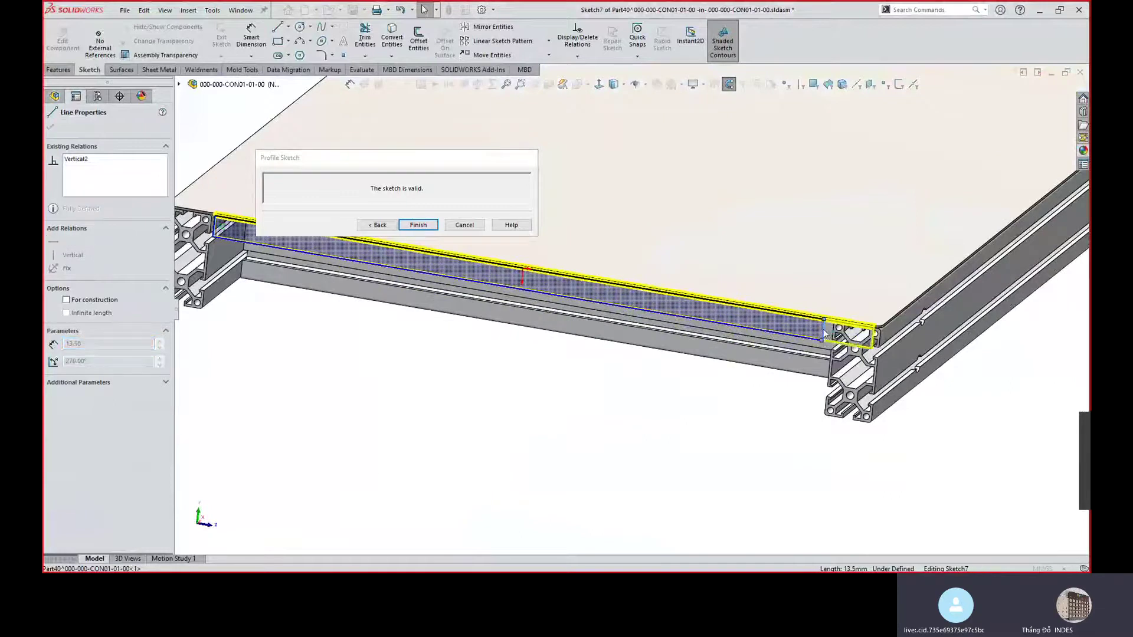
pyautogui.click(731, 436)
# Show the frame part's Layout size sketch as a reference for the flange profile.
pyautogui.click(643, 289)
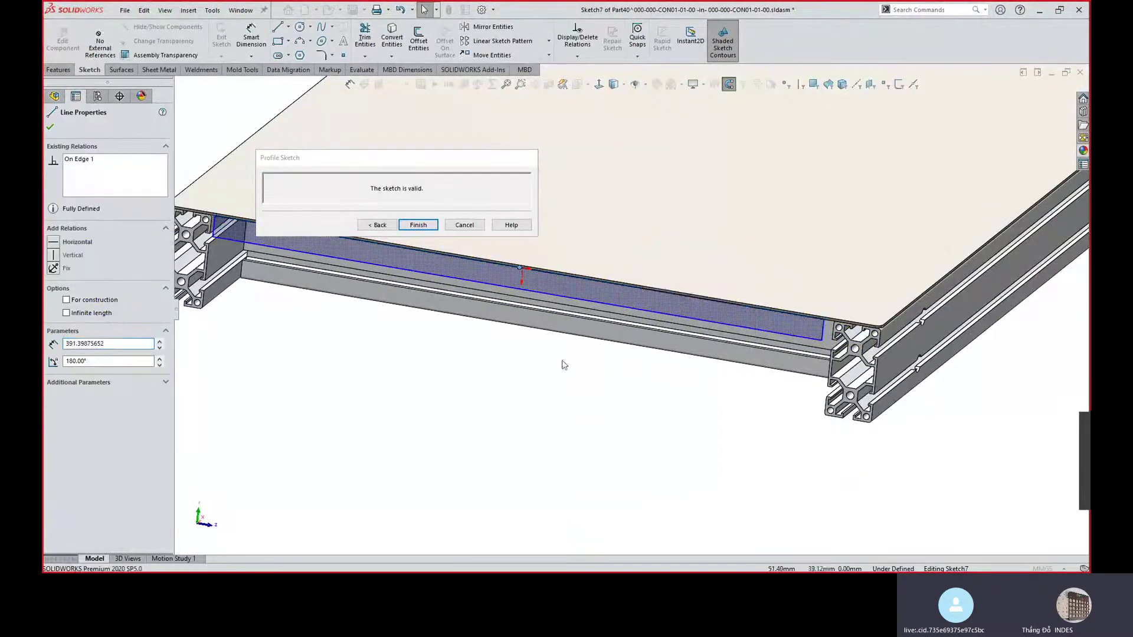
pyautogui.scroll(3, 564, 362)
pyautogui.click(55, 96)
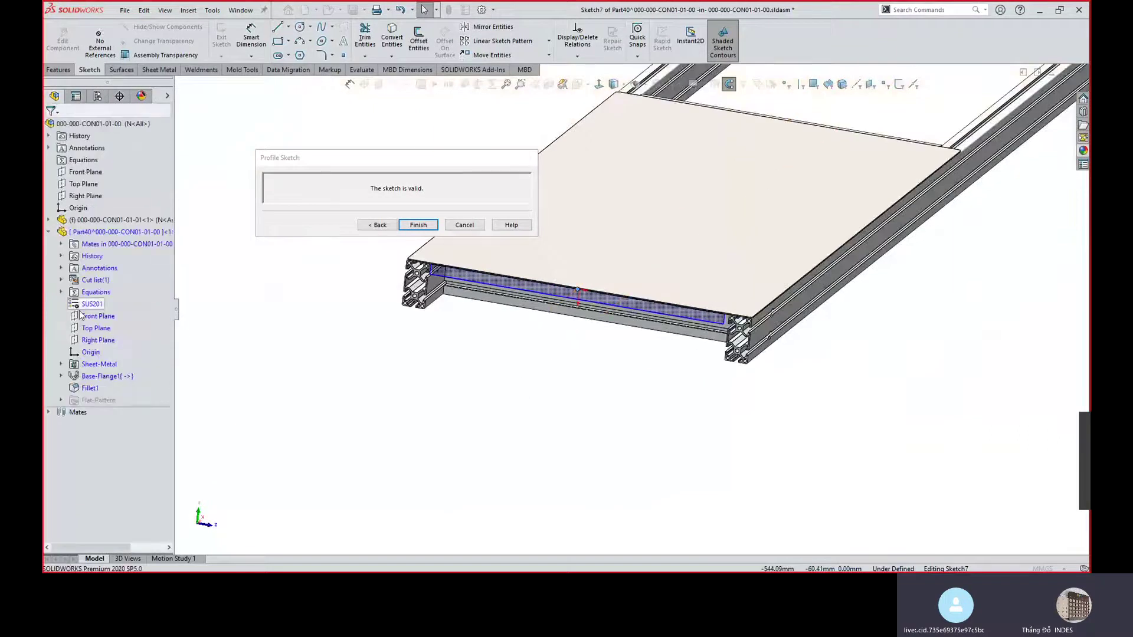
pyautogui.keyDown('ctrl'); pyautogui.click(86, 316); pyautogui.keyUp('ctrl')
pyautogui.click(56, 304)
pyautogui.press('Escape')
pyautogui.scroll(-5, 459, 274)
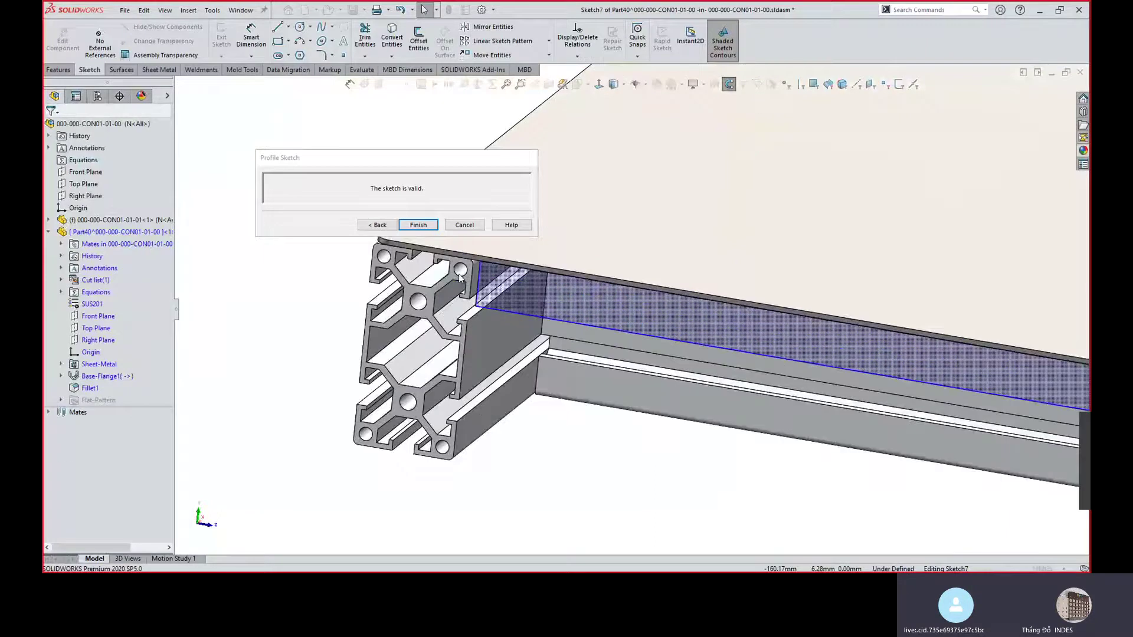
pyautogui.press('s')
pyautogui.click(513, 297)
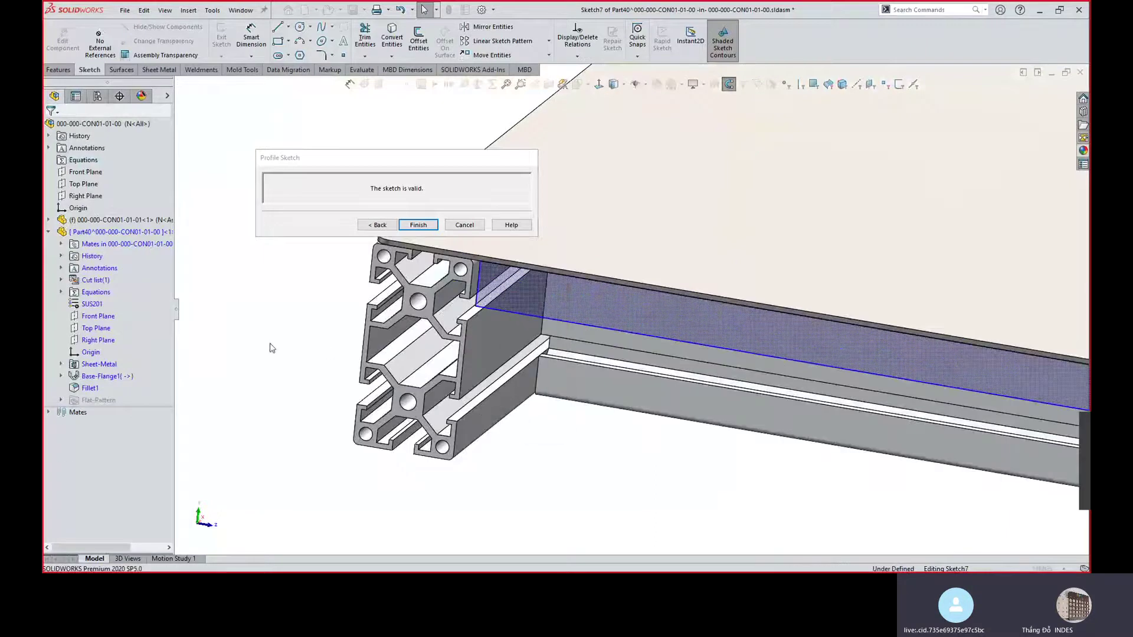
pyautogui.click(48, 220)
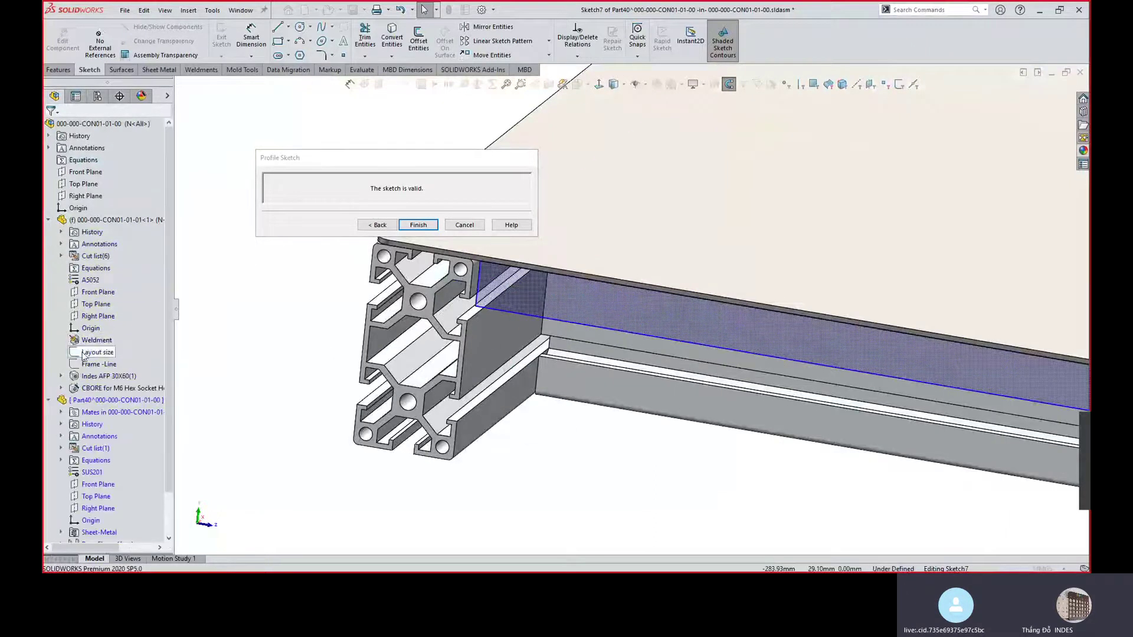
pyautogui.click(83, 353)
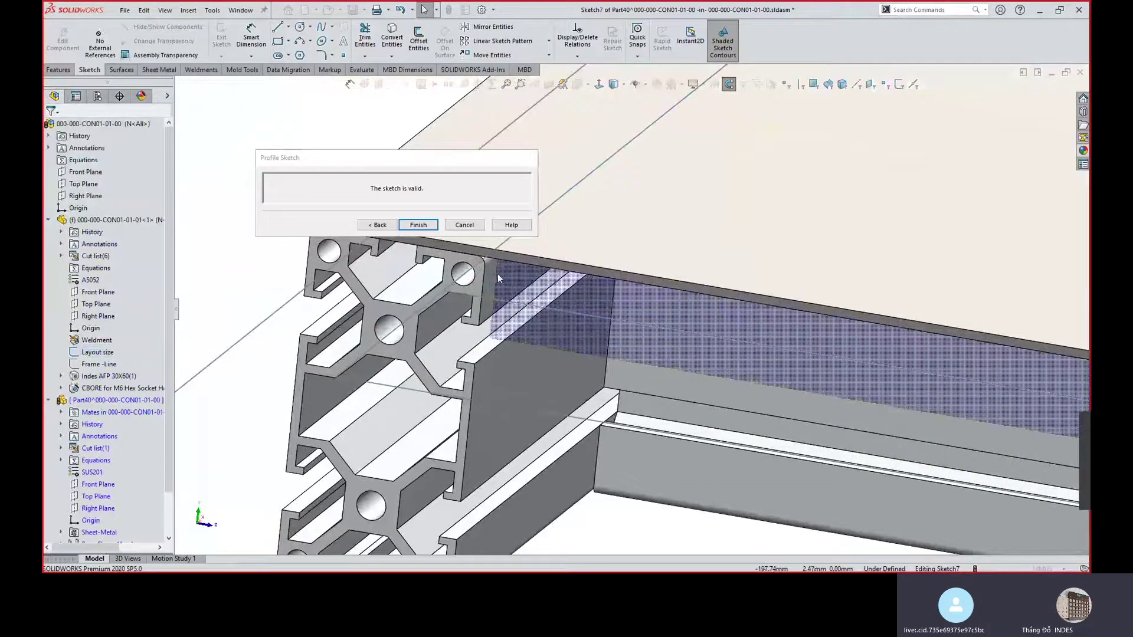
# Try to make the flange profile's vertical end line coincident with a point of the Layout size sketch.
pyautogui.click(496, 275)
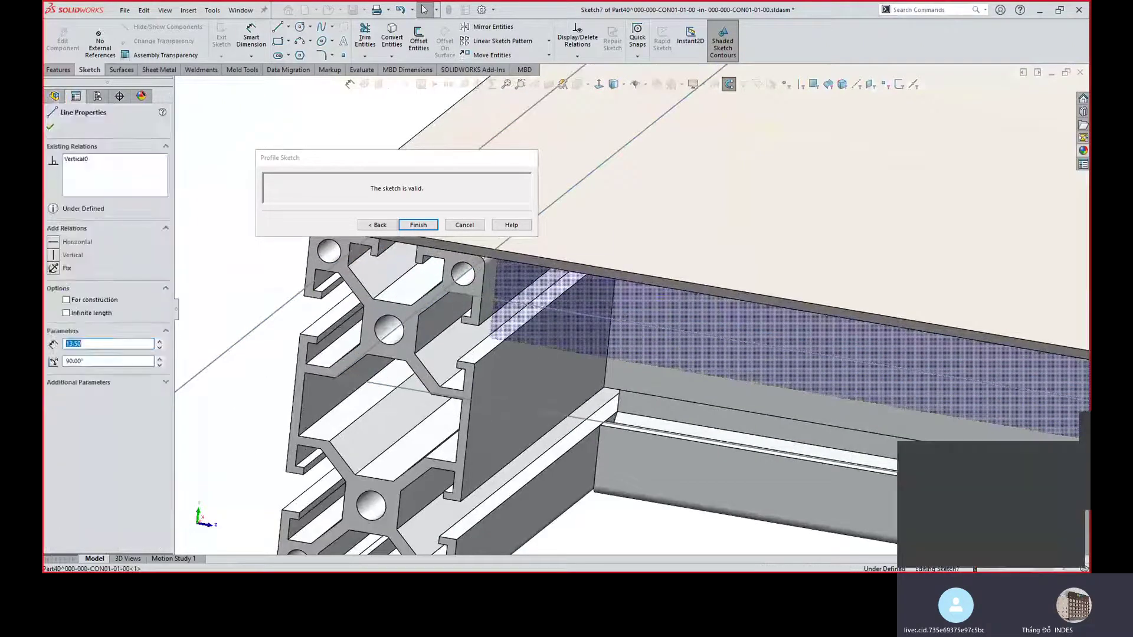
pyautogui.keyDown('ctrl'); pyautogui.click(444, 290); pyautogui.keyUp('ctrl')
pyautogui.click(494, 243)
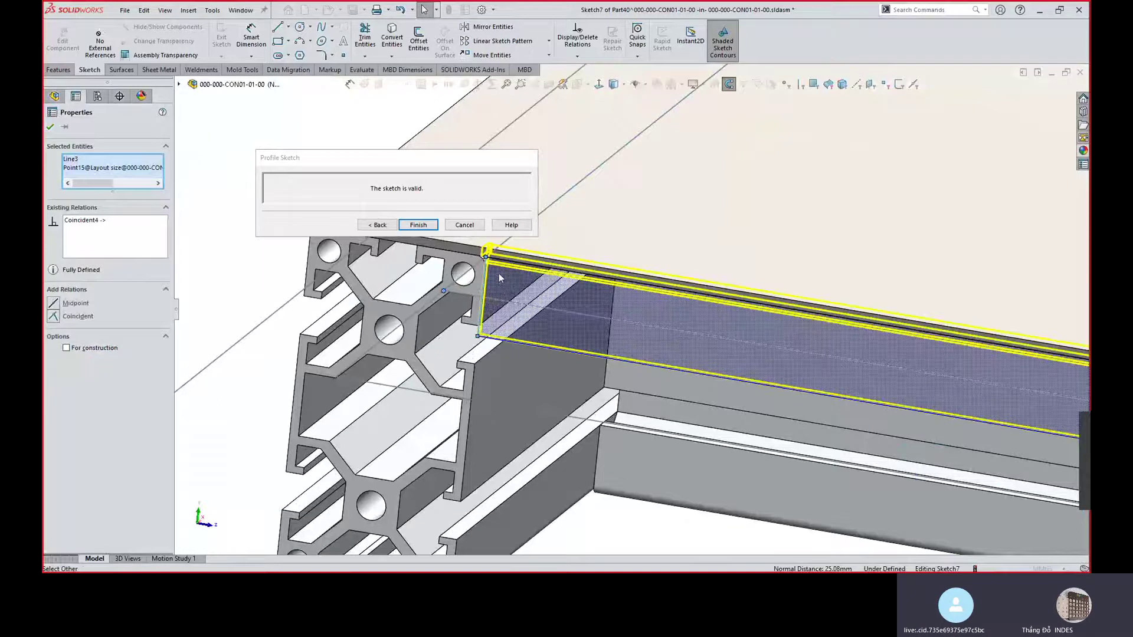
pyautogui.press('Escape')
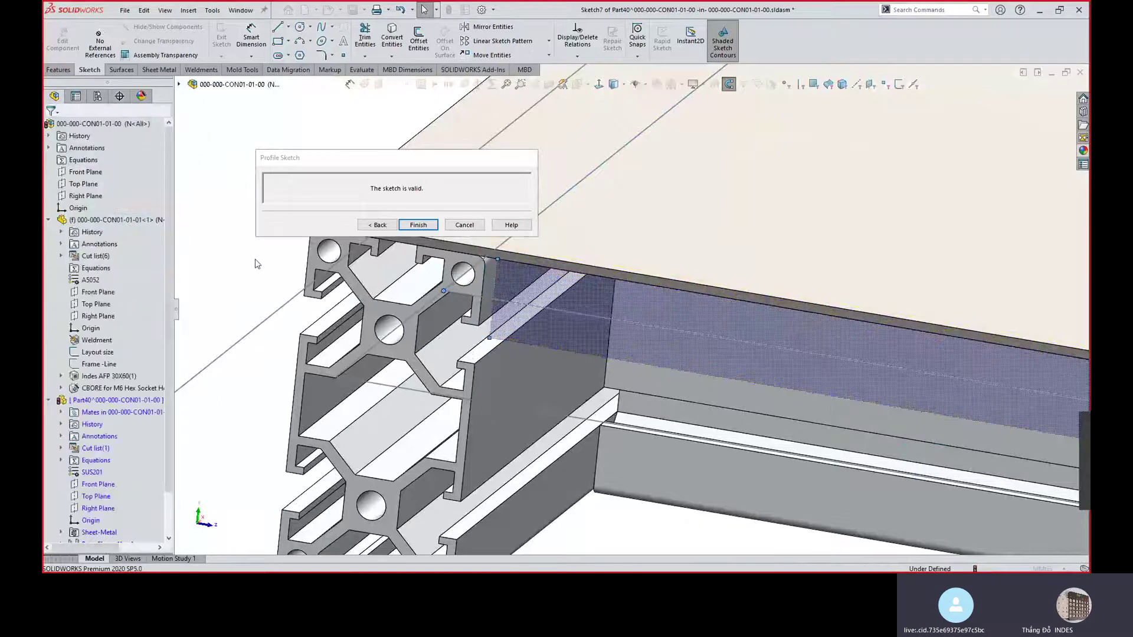
# Dimension the flange profile's vertical end line 2 mm from the inner face of the adjacent side profile.
pyautogui.press('s')
pyautogui.click(484, 301)
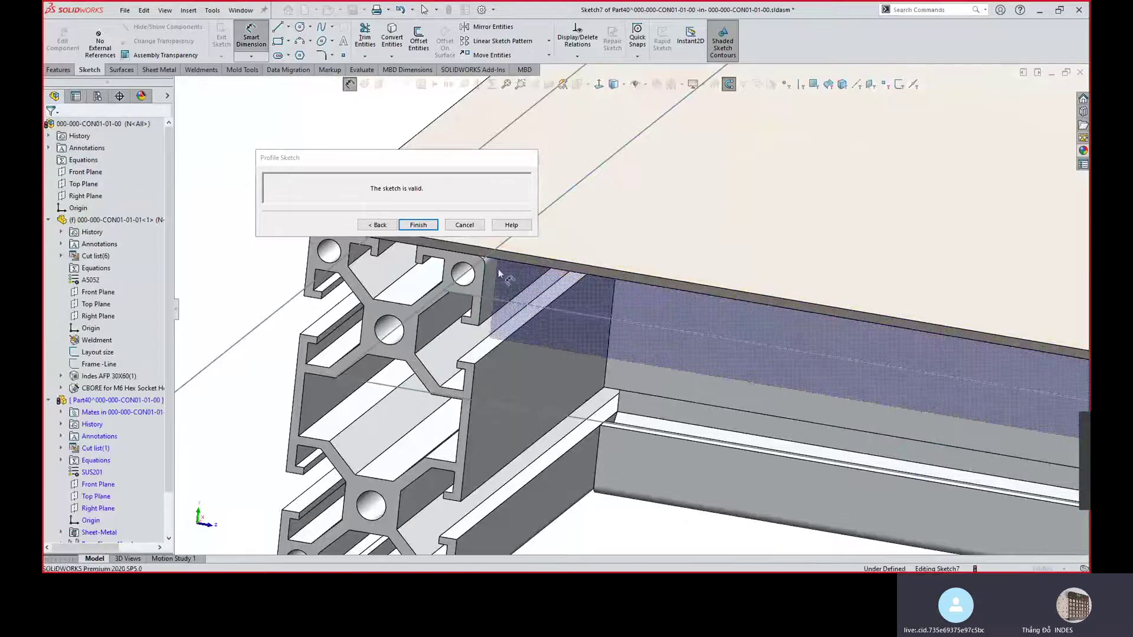
pyautogui.click(496, 274)
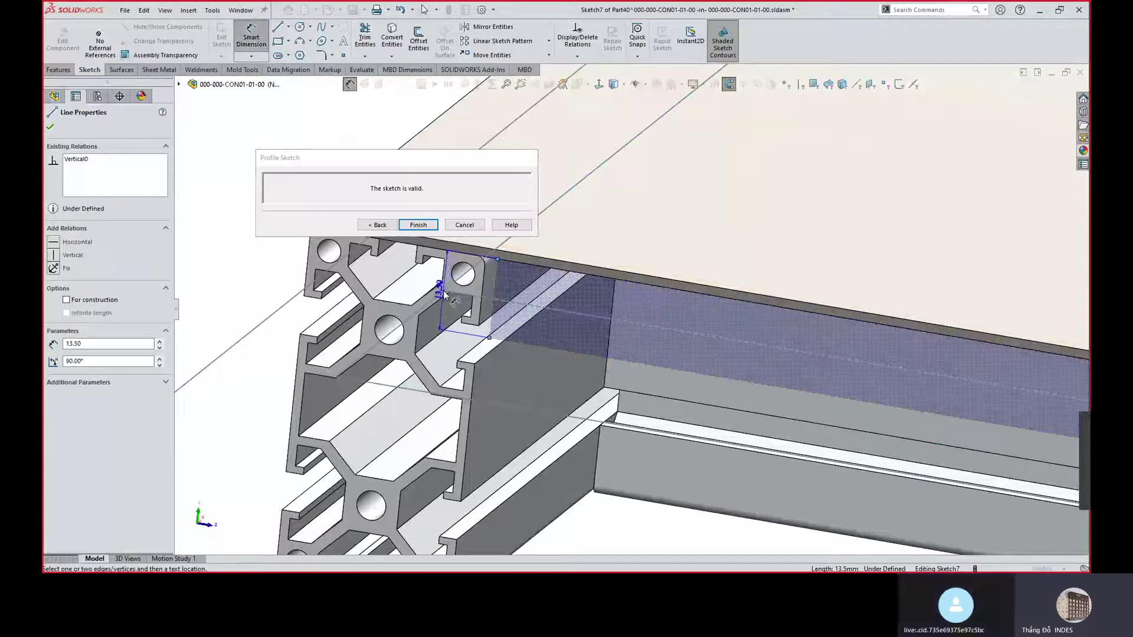
pyautogui.moveTo(444, 294); pyautogui.dragTo(446, 294)
pyautogui.click(445, 291)
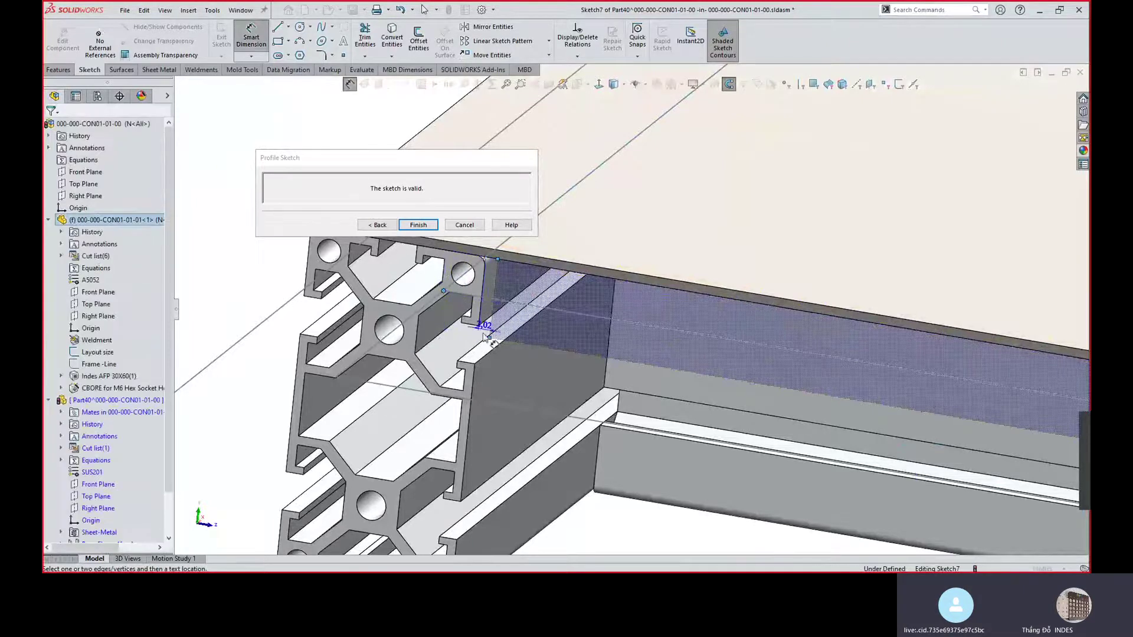
pyautogui.scroll(4, 464, 414)
pyautogui.scroll(-3, 480, 472)
pyautogui.press('Escape')
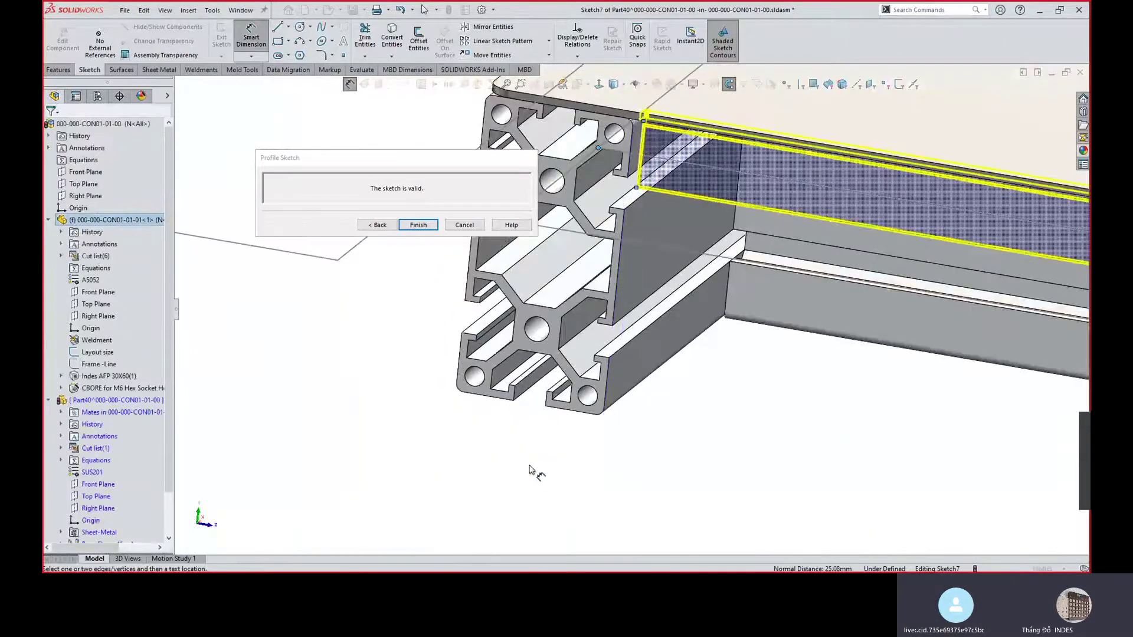
pyautogui.click(529, 469)
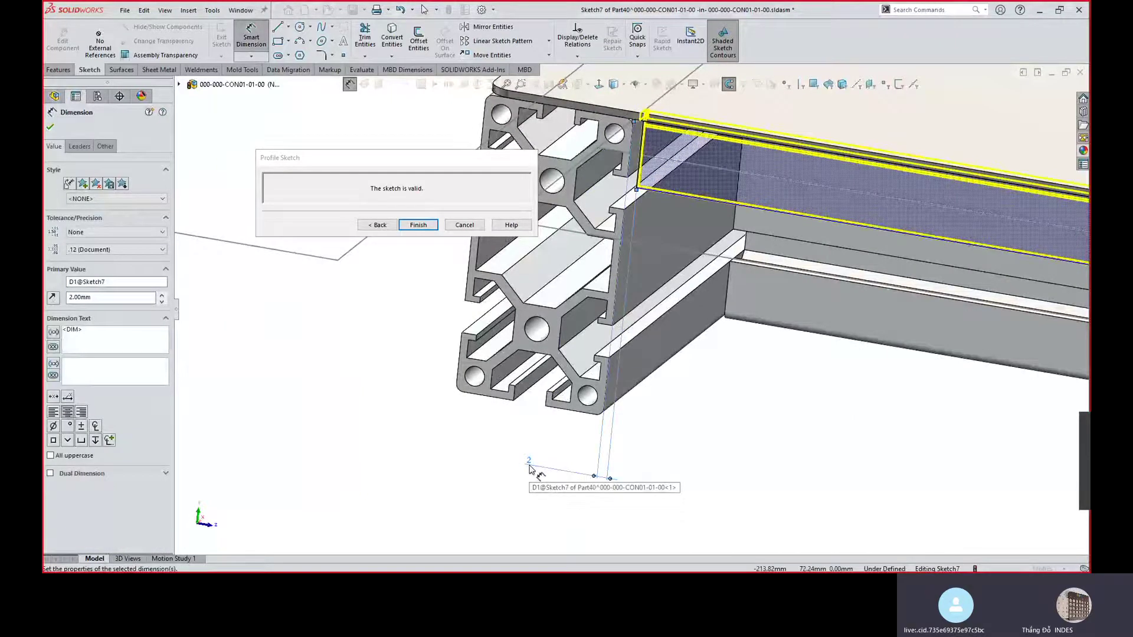
pyautogui.scroll(5, 643, 310)
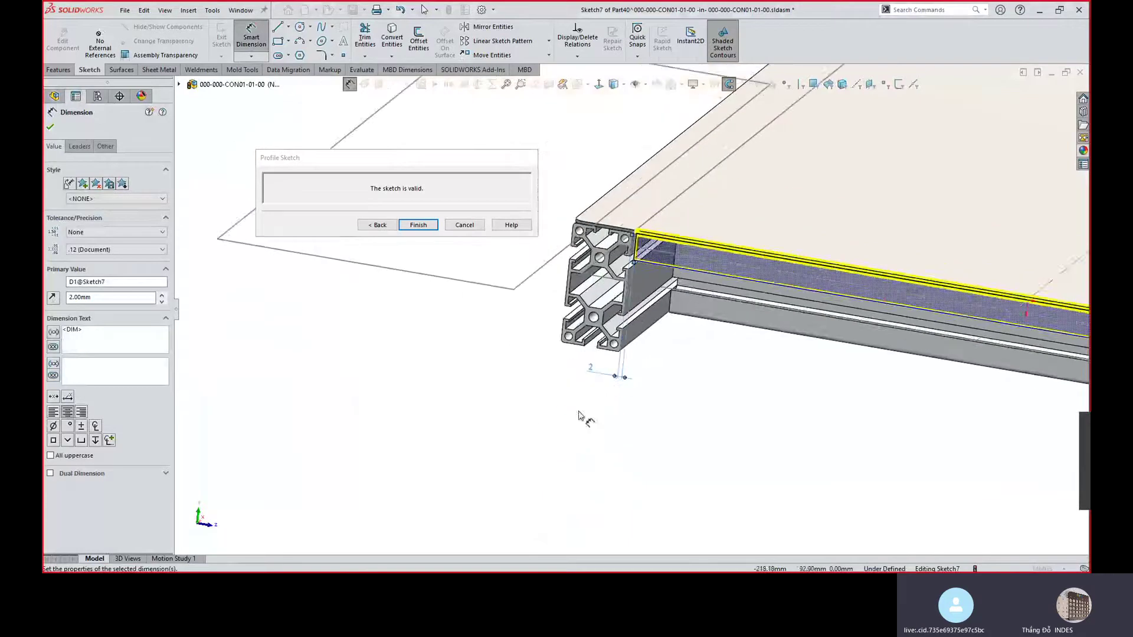
pyautogui.scroll(5, 708, 380)
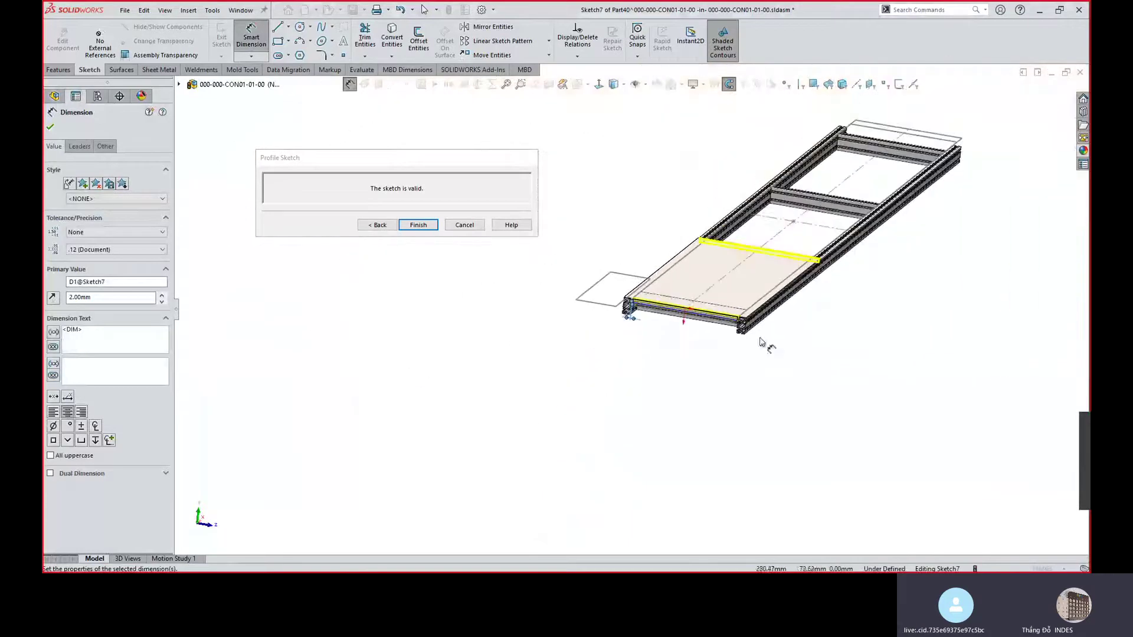
pyautogui.scroll(-2, 588, 283)
pyautogui.click(50, 127)
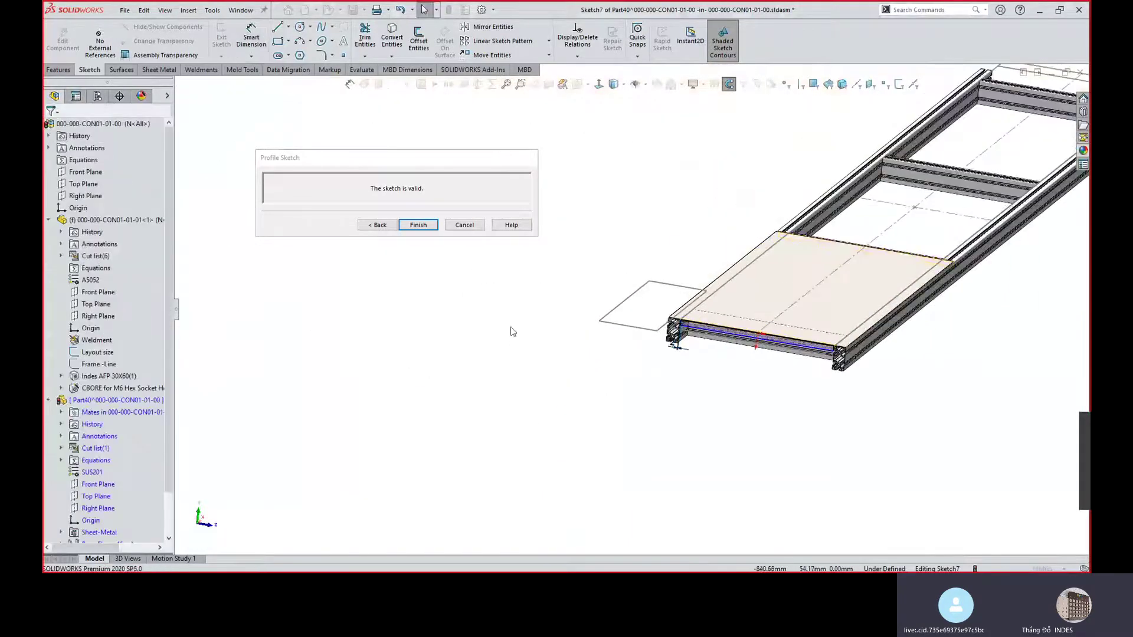
# Inspect the flange profile between the frame's side members and look through the plate part's reference planes.
pyautogui.scroll(-3, 769, 317)
pyautogui.scroll(-5, 581, 330)
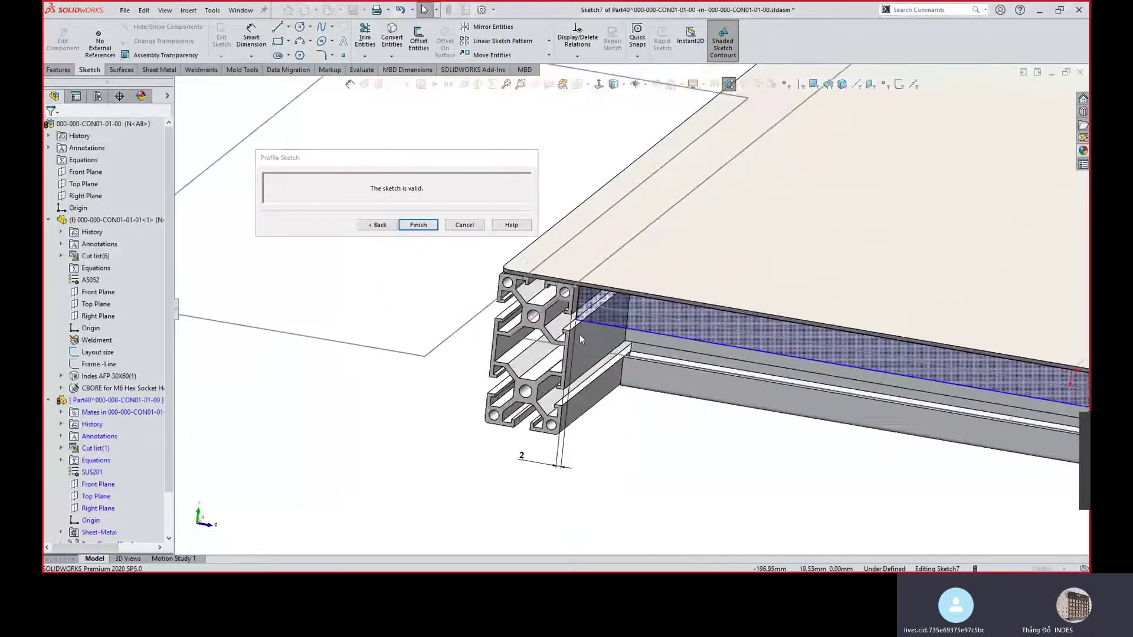
pyautogui.scroll(5, 549, 343)
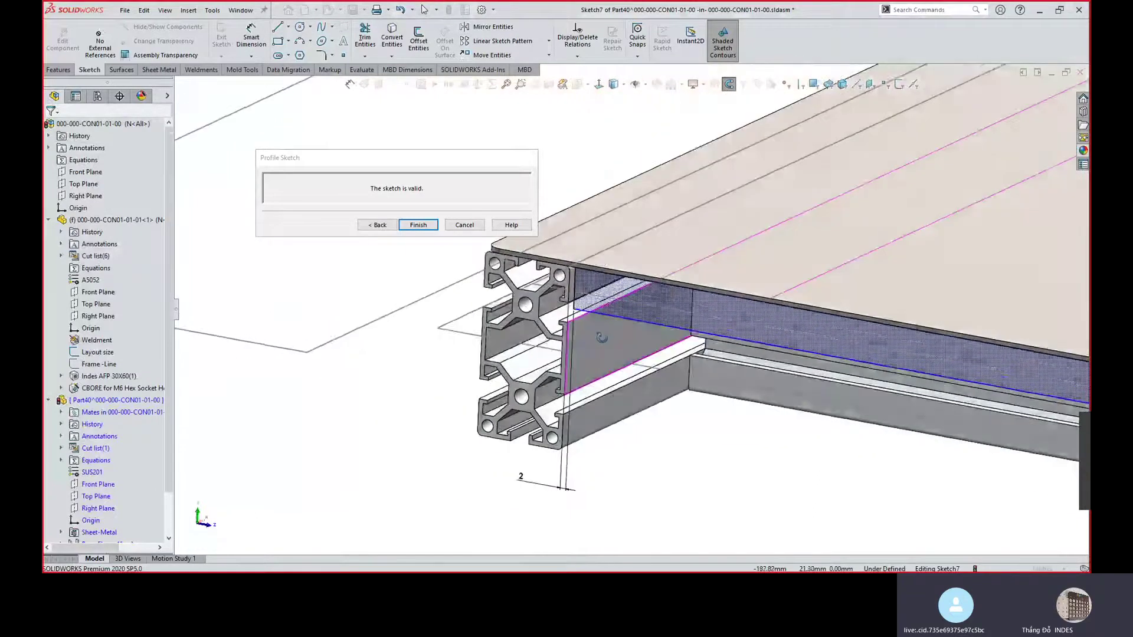
pyautogui.scroll(-1, 600, 382)
pyautogui.scroll(4, 601, 382)
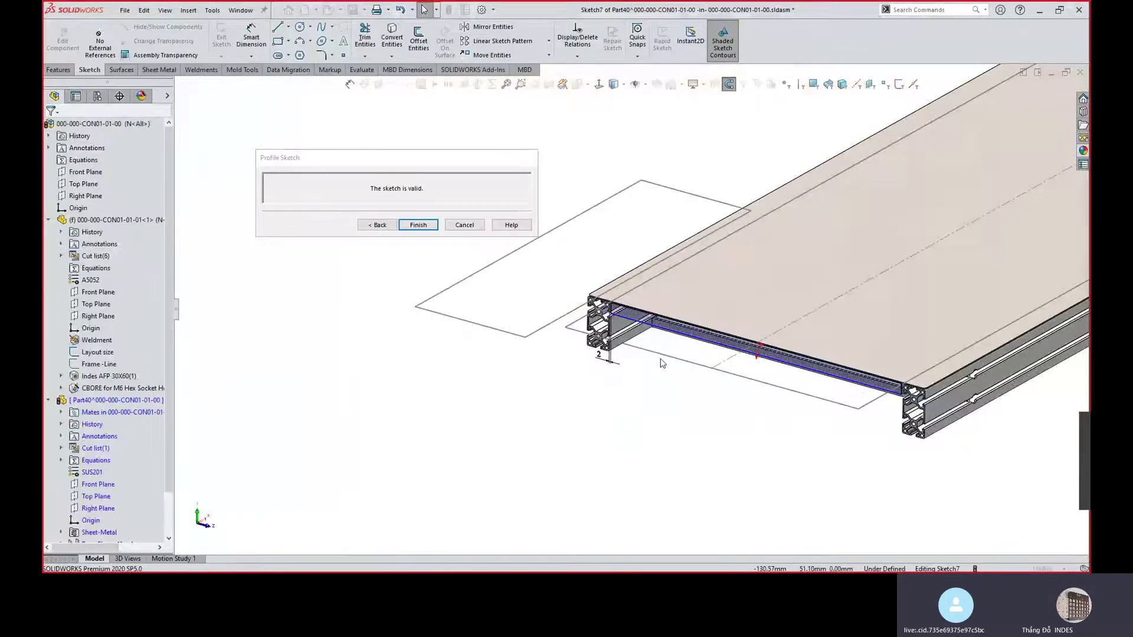
pyautogui.scroll(-2, 113, 443)
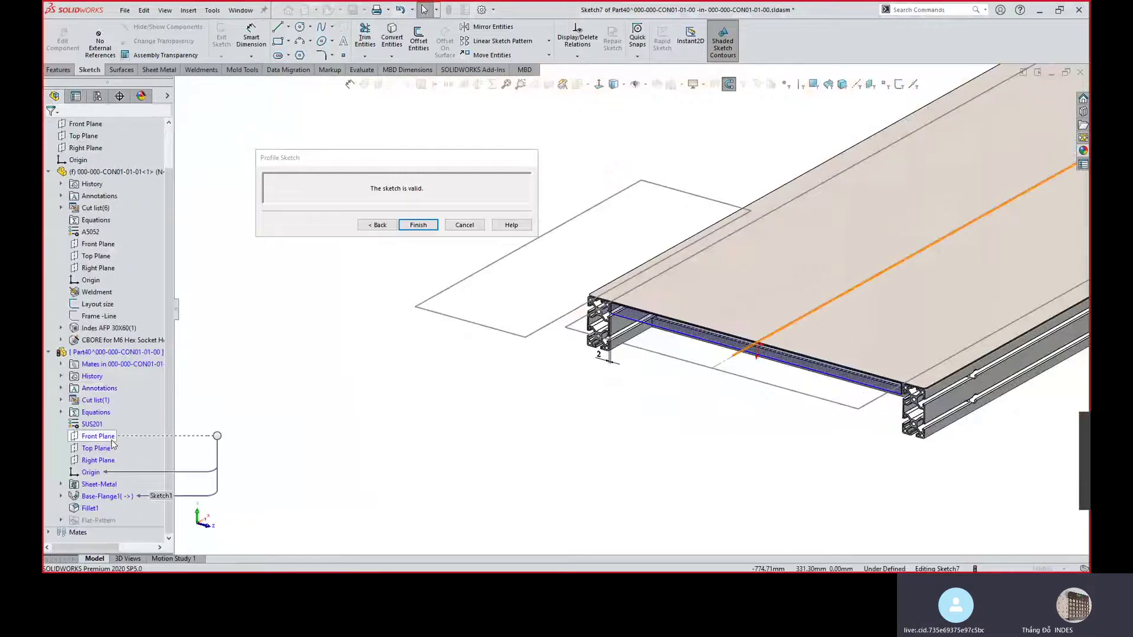
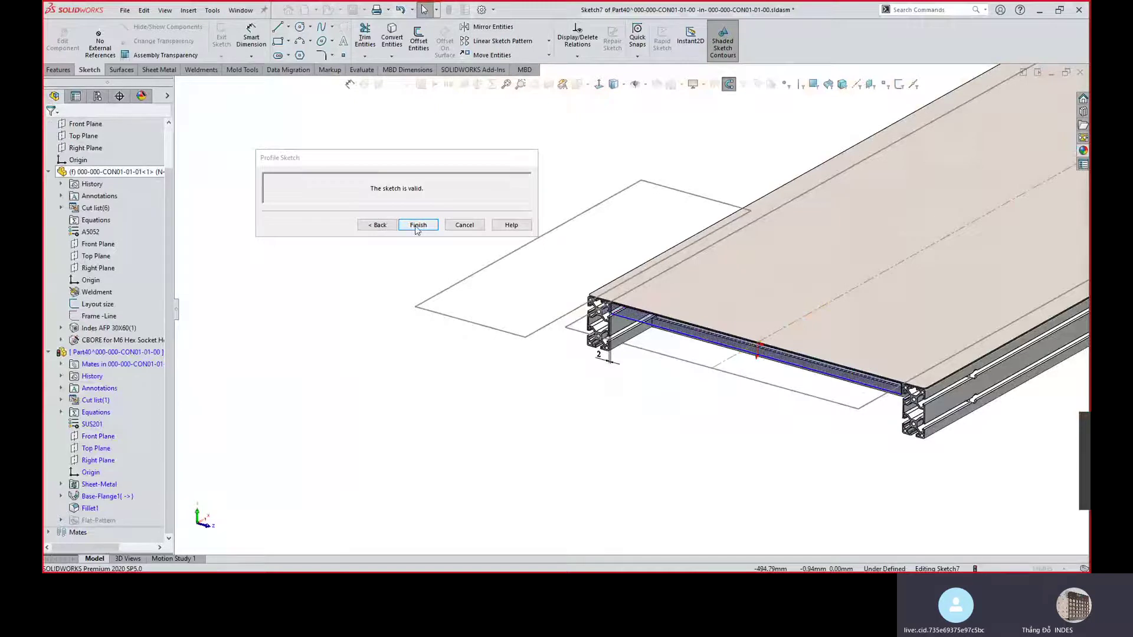
# Finish the first edge's flange profile and open the second edge's flange profile for editing.
pyautogui.click(416, 227)
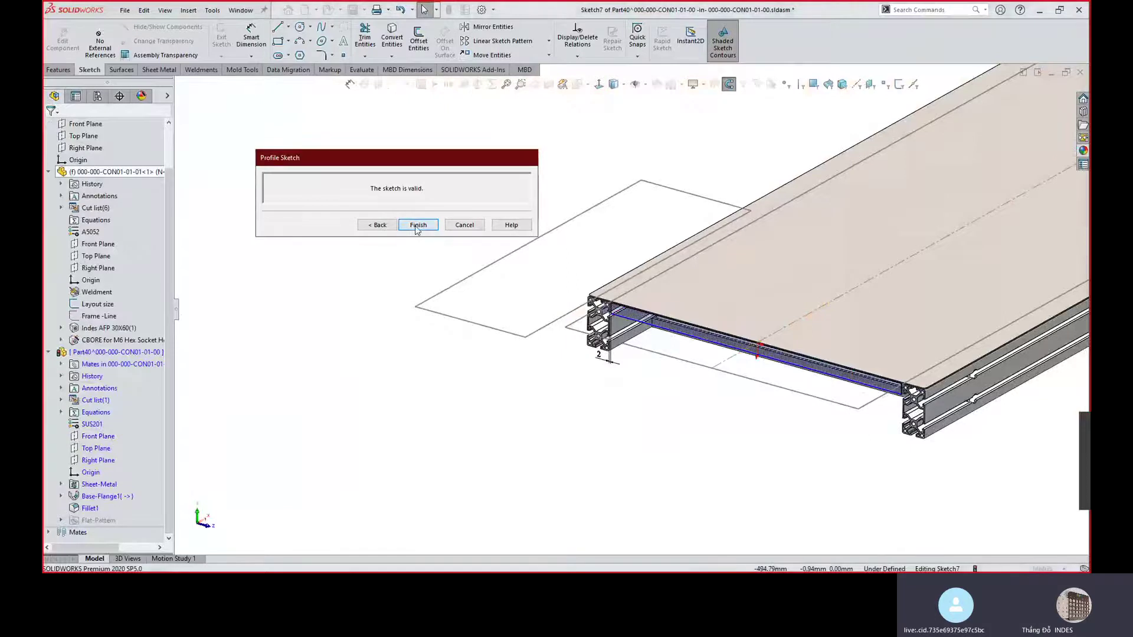
pyautogui.scroll(2, 777, 358)
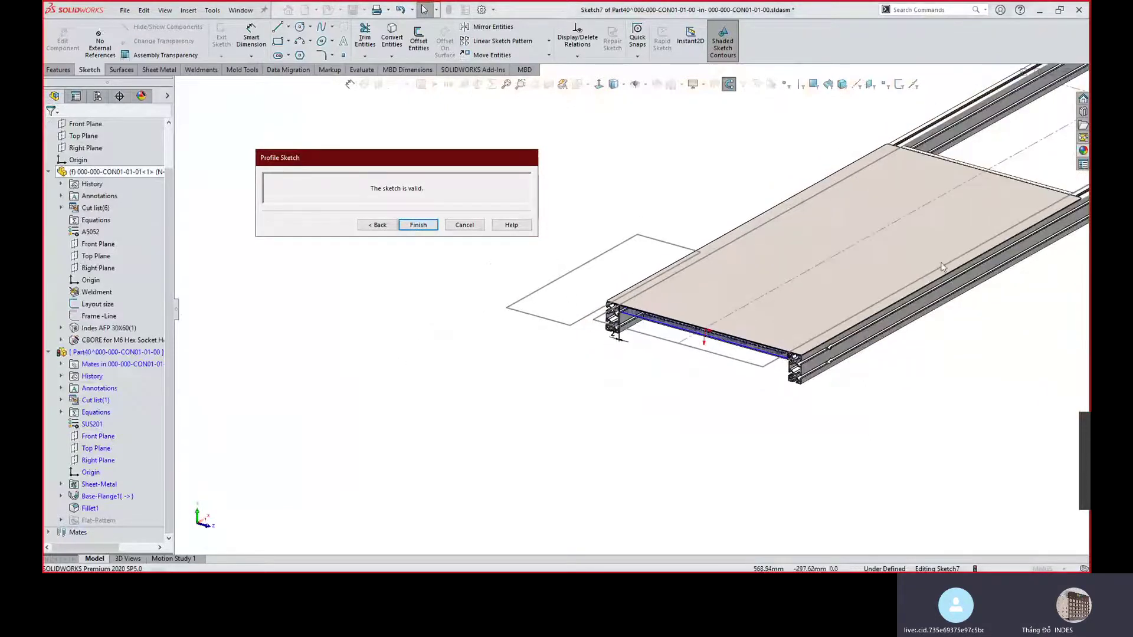
pyautogui.click(412, 223)
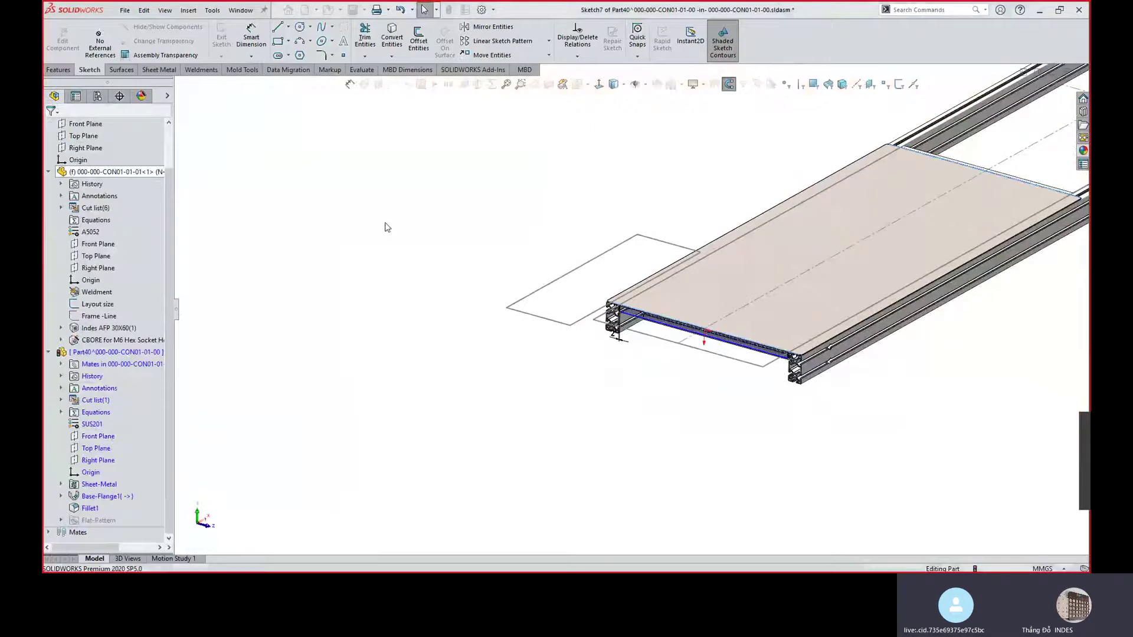
pyautogui.moveTo(765, 255)
pyautogui.mouseDown(button='middle')
pyautogui.moveTo(672, 212)
pyautogui.moveTo(621, 295)
pyautogui.mouseUp(button='middle')
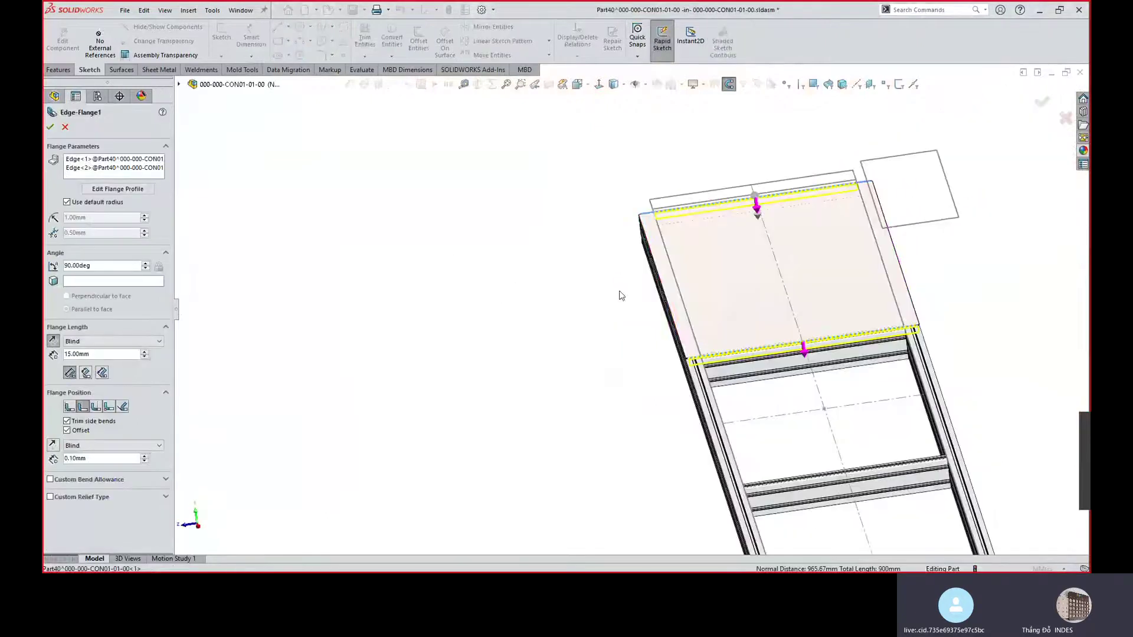
pyautogui.scroll(-3, 766, 350)
pyautogui.click(124, 170)
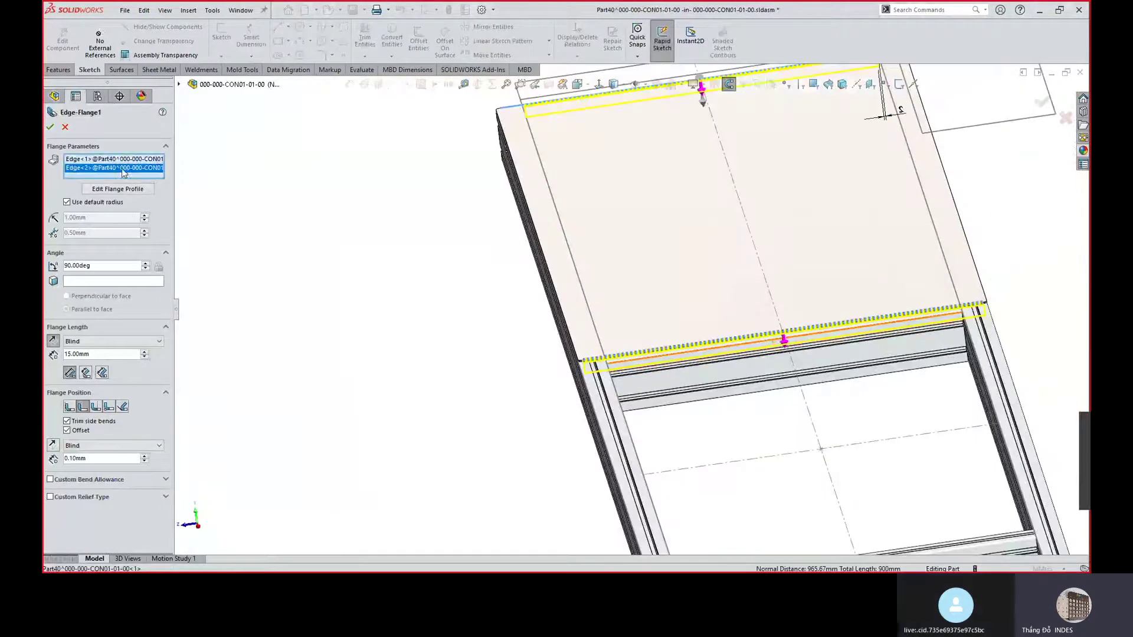
pyautogui.scroll(3, 659, 317)
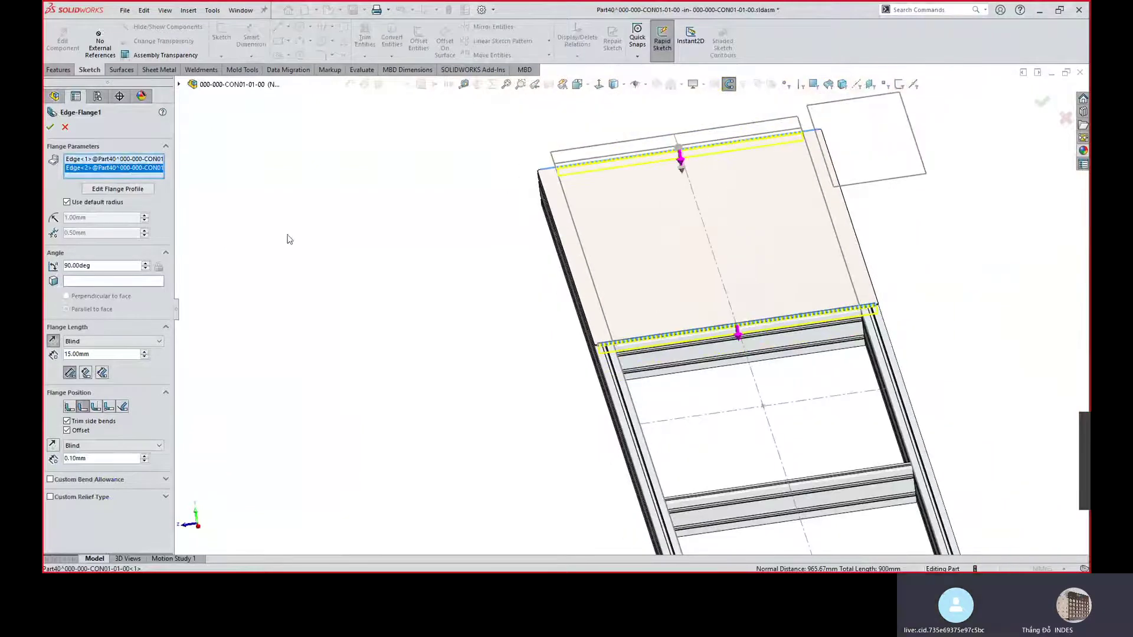
pyautogui.click(121, 162)
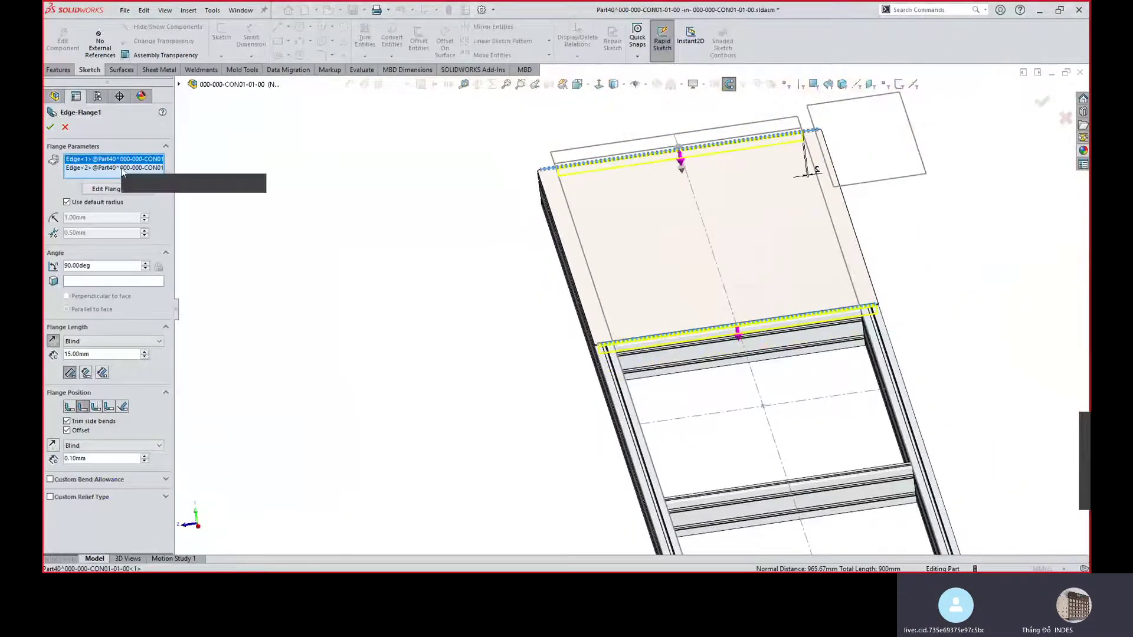
pyautogui.click(123, 169)
pyautogui.scroll(-5, 613, 378)
pyautogui.scroll(-2, 582, 344)
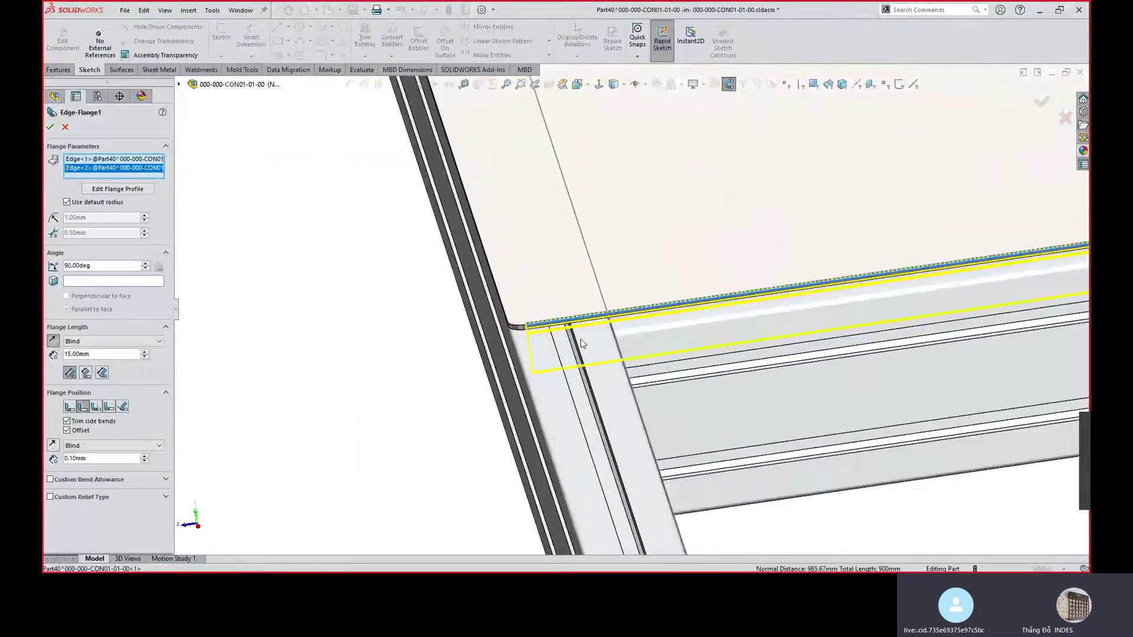
pyautogui.click(122, 190)
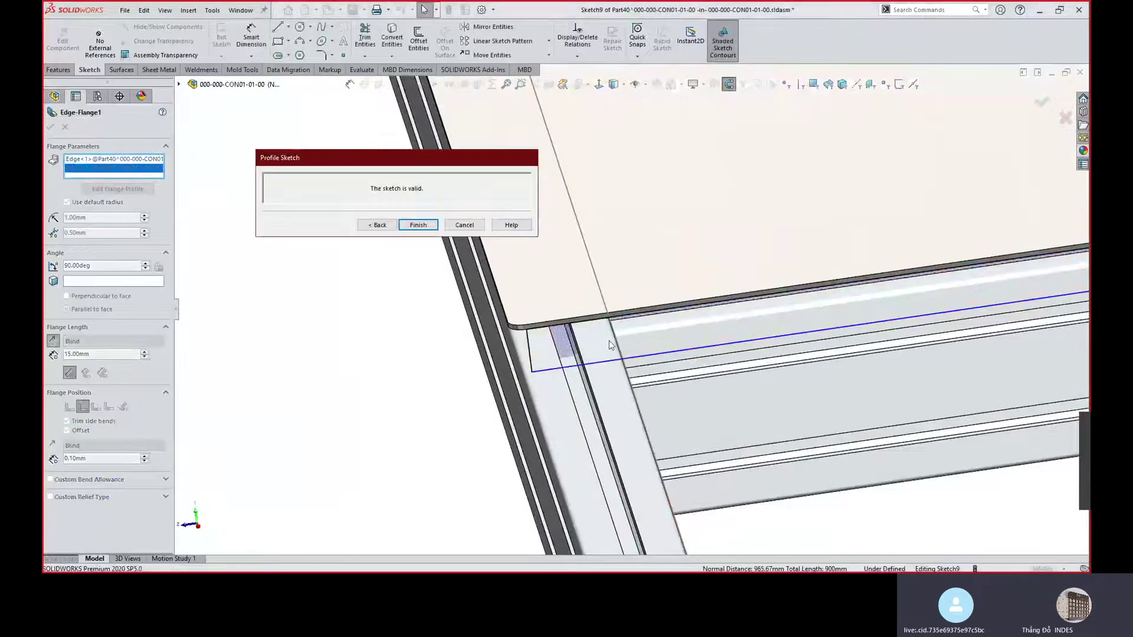
# Pull both vertical end lines of the second flange profile inward so they sit between the frame's side members.
pyautogui.moveTo(528, 353); pyautogui.dragTo(646, 338)
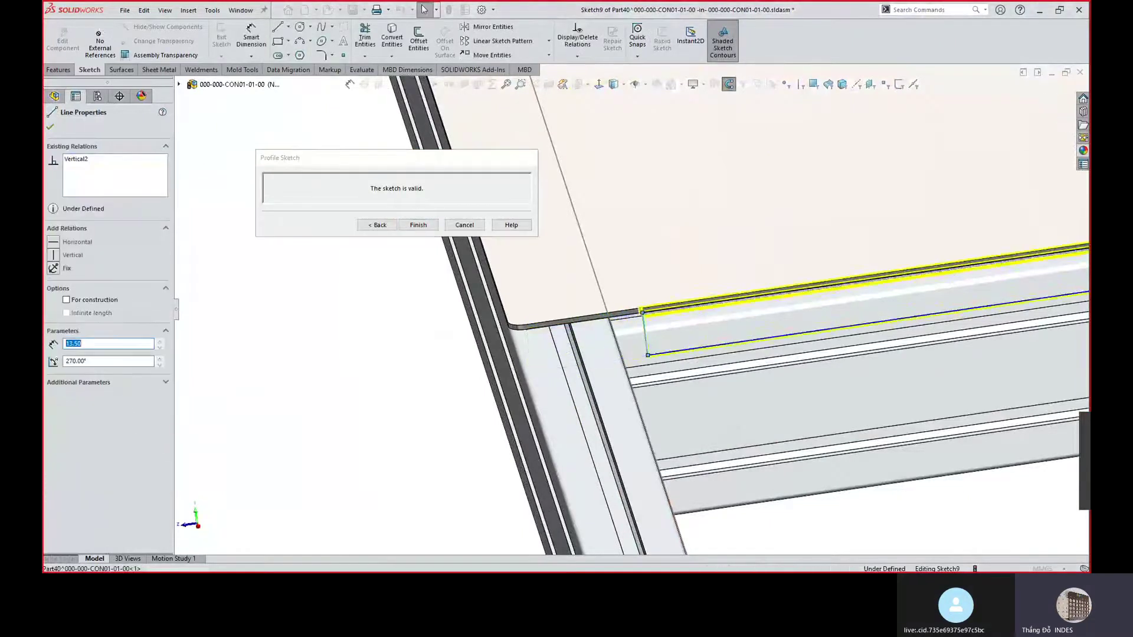
pyautogui.scroll(4, 634, 306)
pyautogui.scroll(3, 973, 287)
pyautogui.scroll(-3, 974, 273)
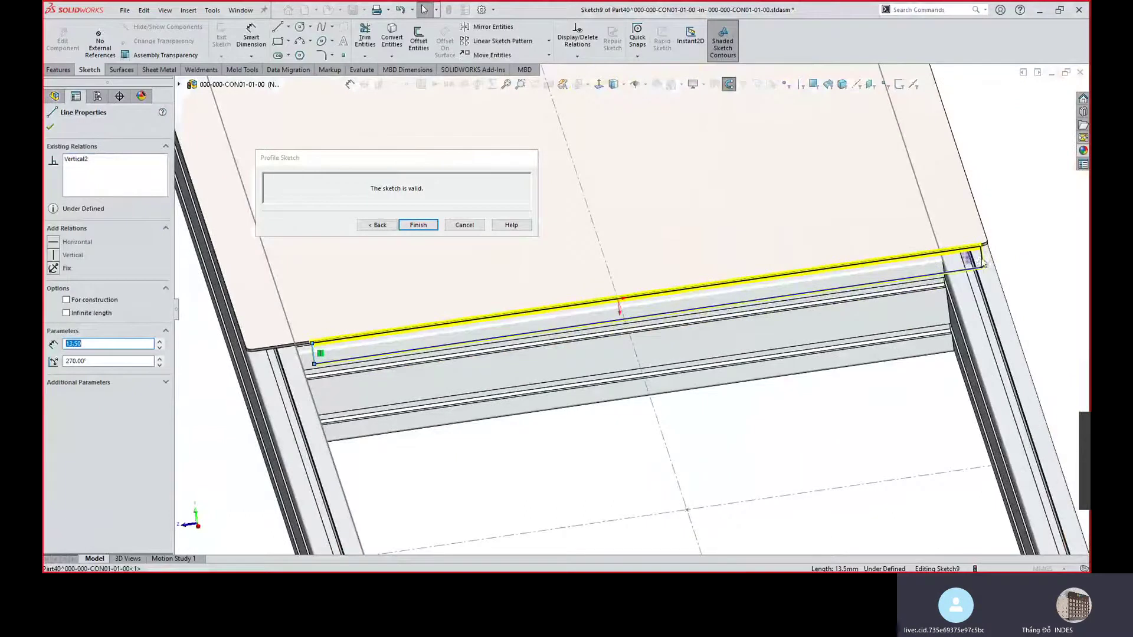
pyautogui.moveTo(982, 261); pyautogui.dragTo(914, 268)
pyautogui.moveTo(349, 360)
pyautogui.mouseDown(button='middle')
pyautogui.moveTo(323, 354)
pyautogui.moveTo(338, 360)
pyautogui.mouseUp(button='middle')
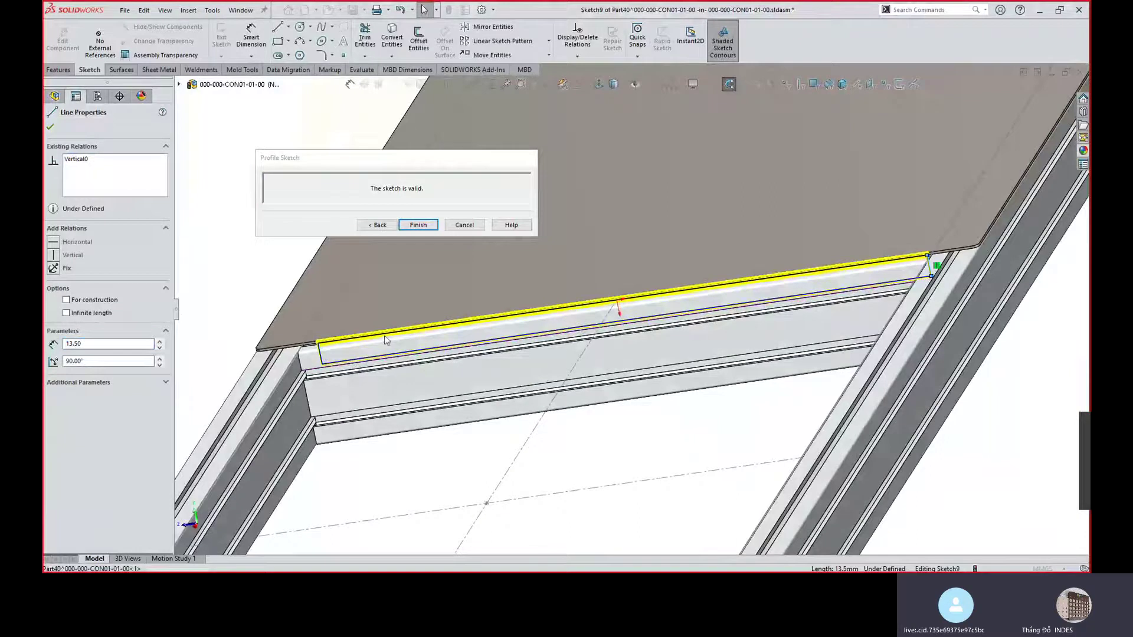
# Make the second flange profile's two vertical end lines symmetric about the plate part's Front Plane.
pyautogui.click(423, 353)
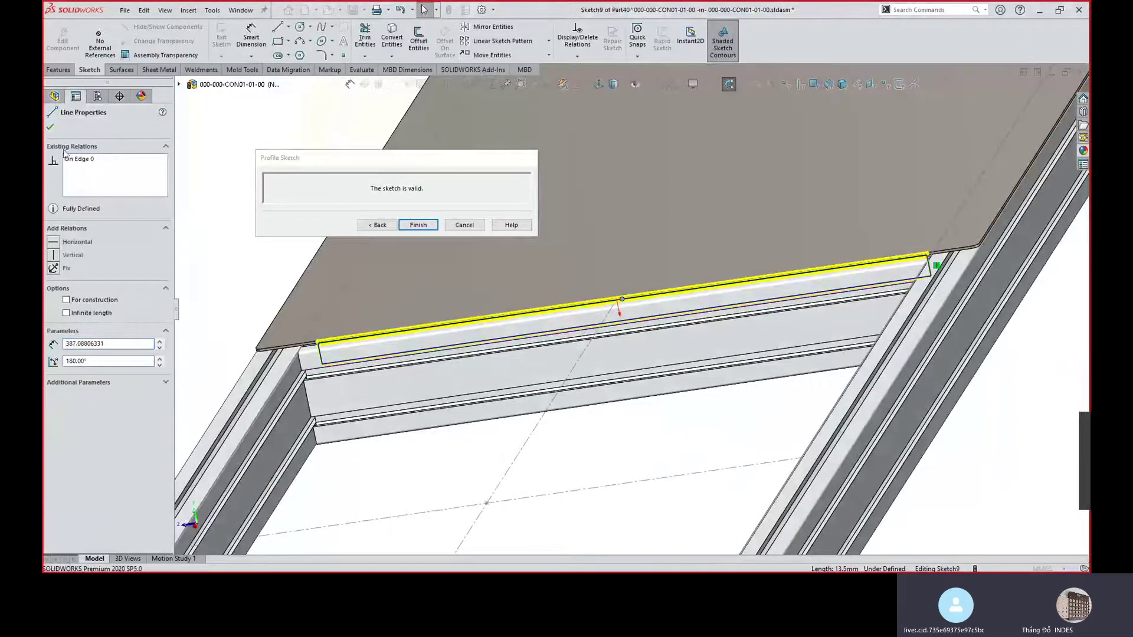
pyautogui.click(56, 96)
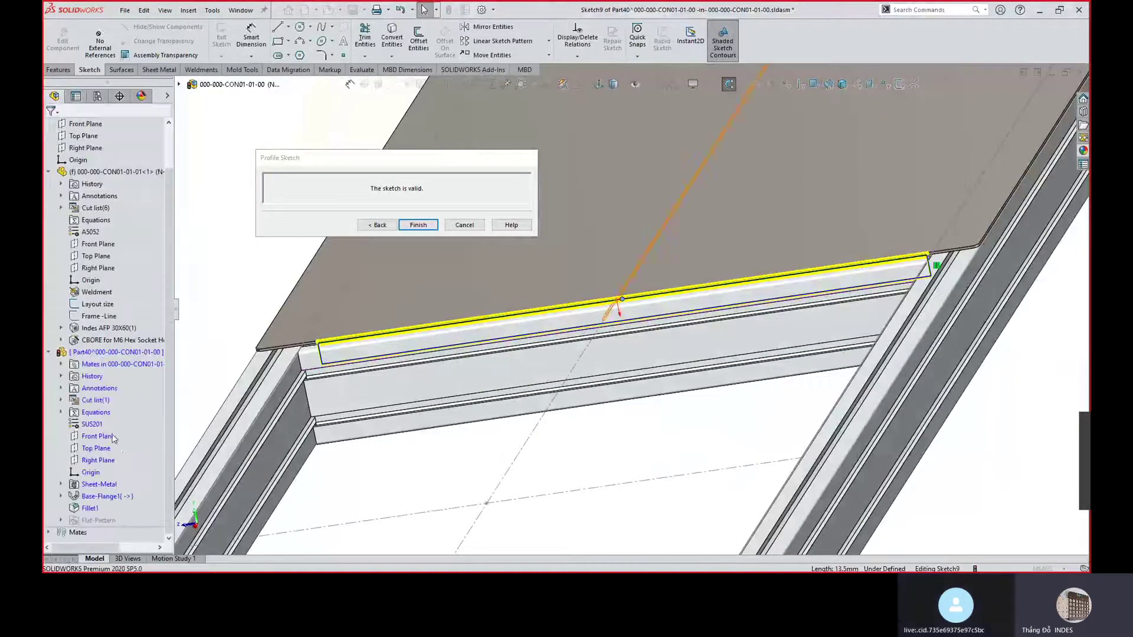
pyautogui.keyDown('ctrl'); pyautogui.click(106, 437); pyautogui.keyUp('ctrl')
pyautogui.click(53, 303)
pyautogui.click(256, 303)
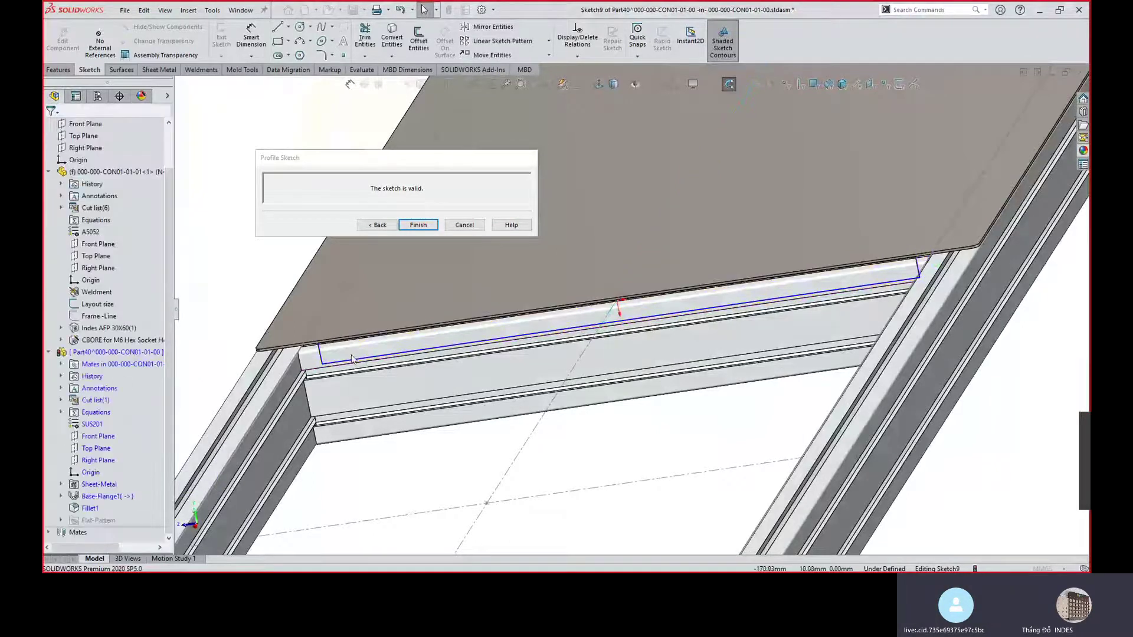
# Dimension the second flange profile's vertical end line 2 mm from the inner face of the adjacent side profile.
pyautogui.press('s')
pyautogui.click(422, 370)
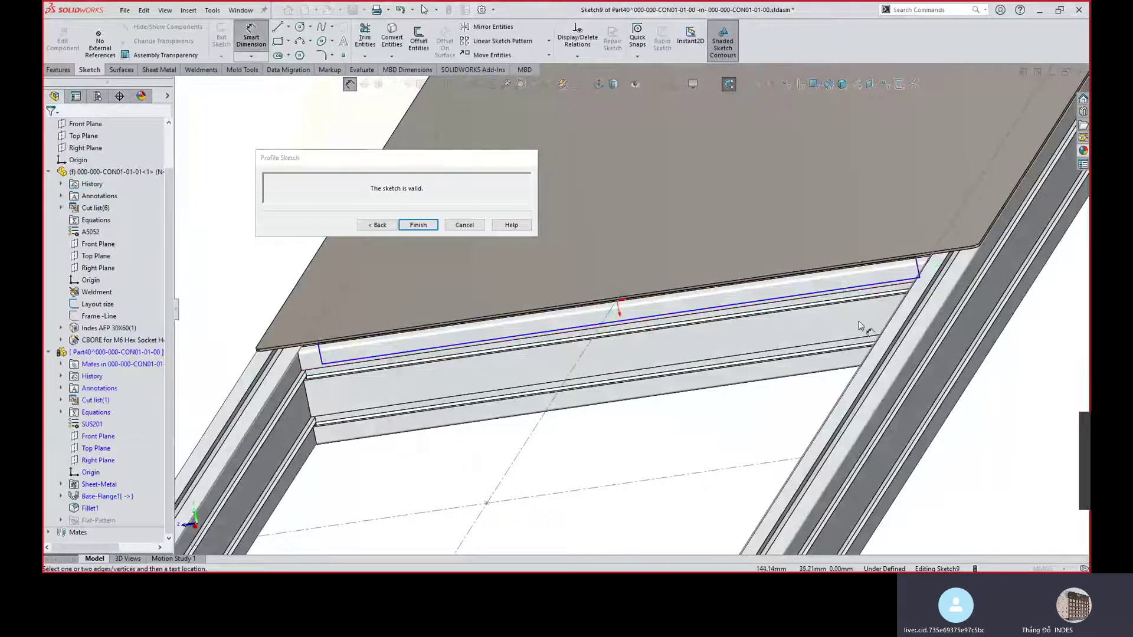
pyautogui.scroll(-3, 909, 283)
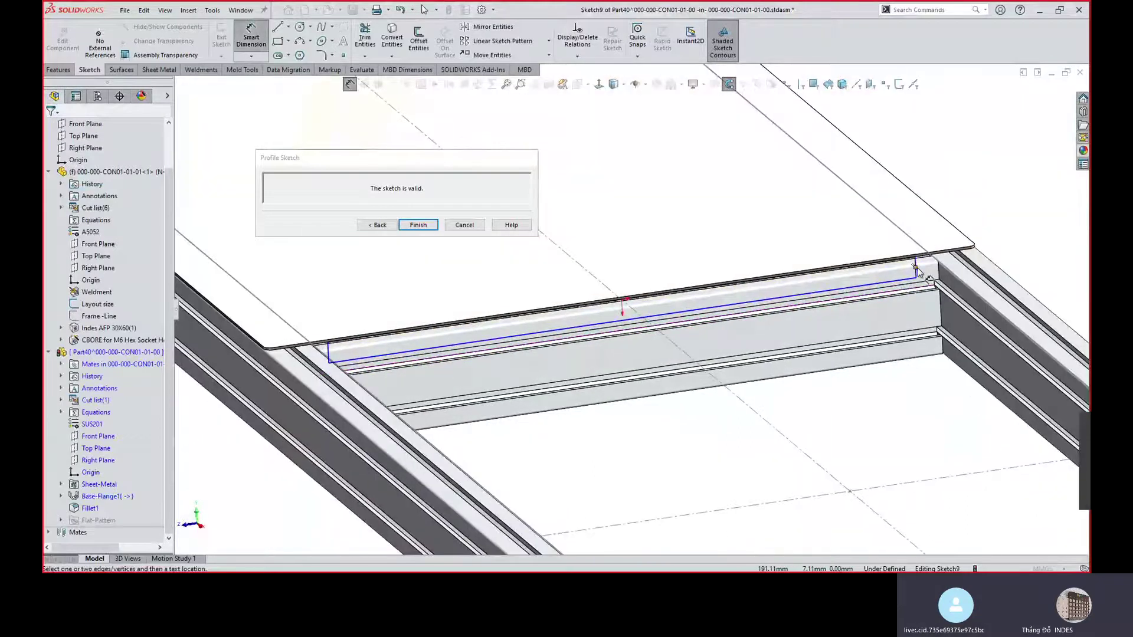
pyautogui.click(916, 266)
pyautogui.press('Escape')
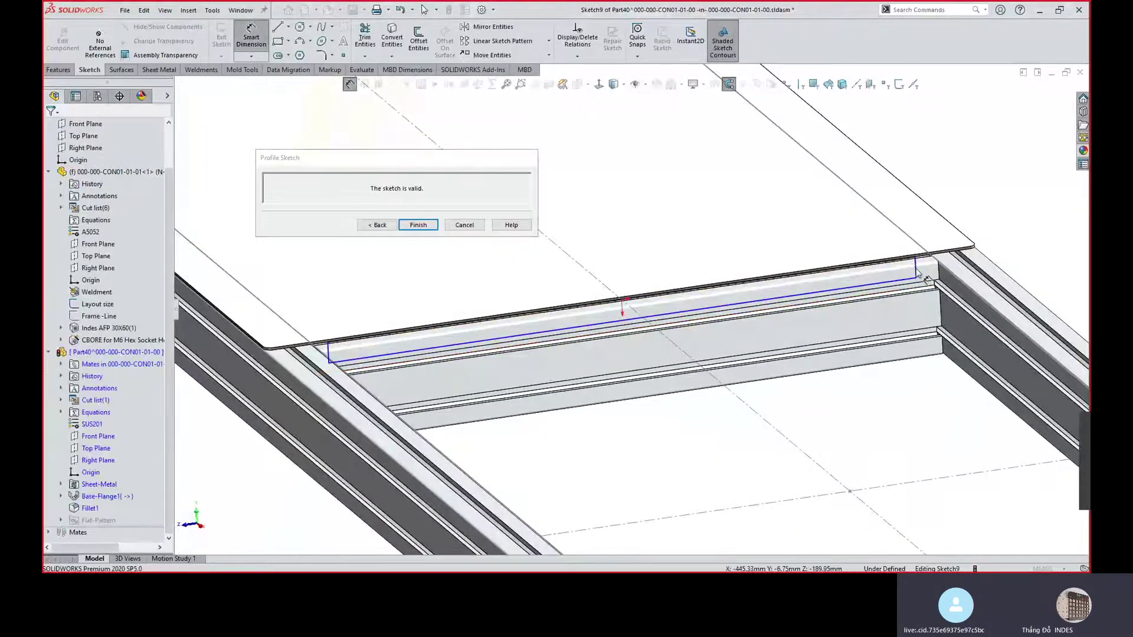
pyautogui.click(916, 269)
pyautogui.scroll(3, 918, 277)
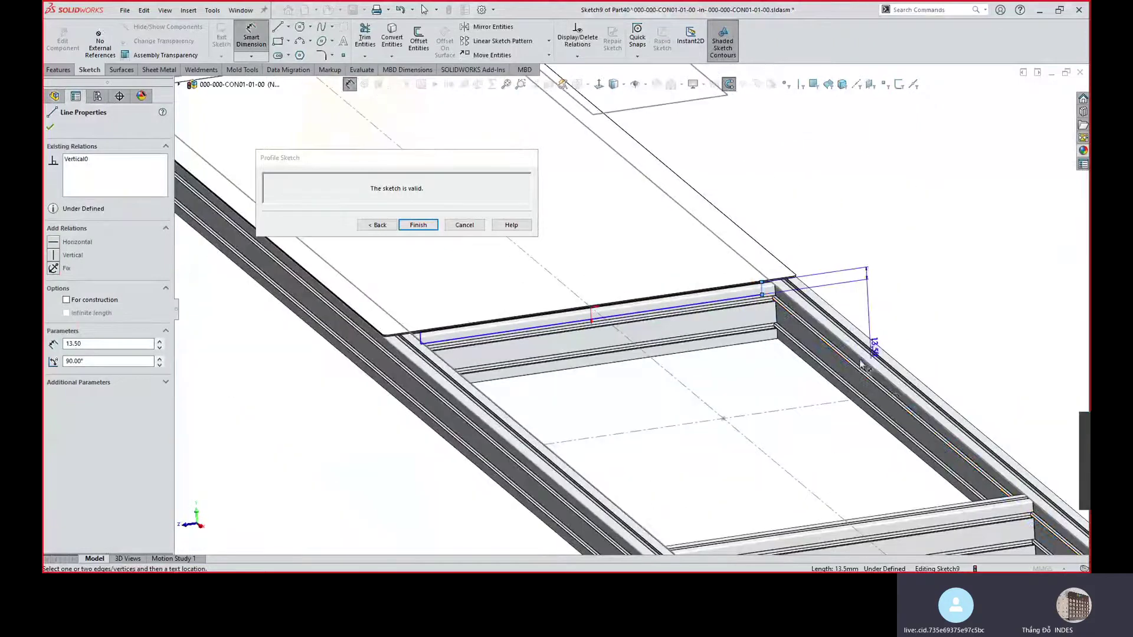
pyautogui.scroll(-2, 900, 393)
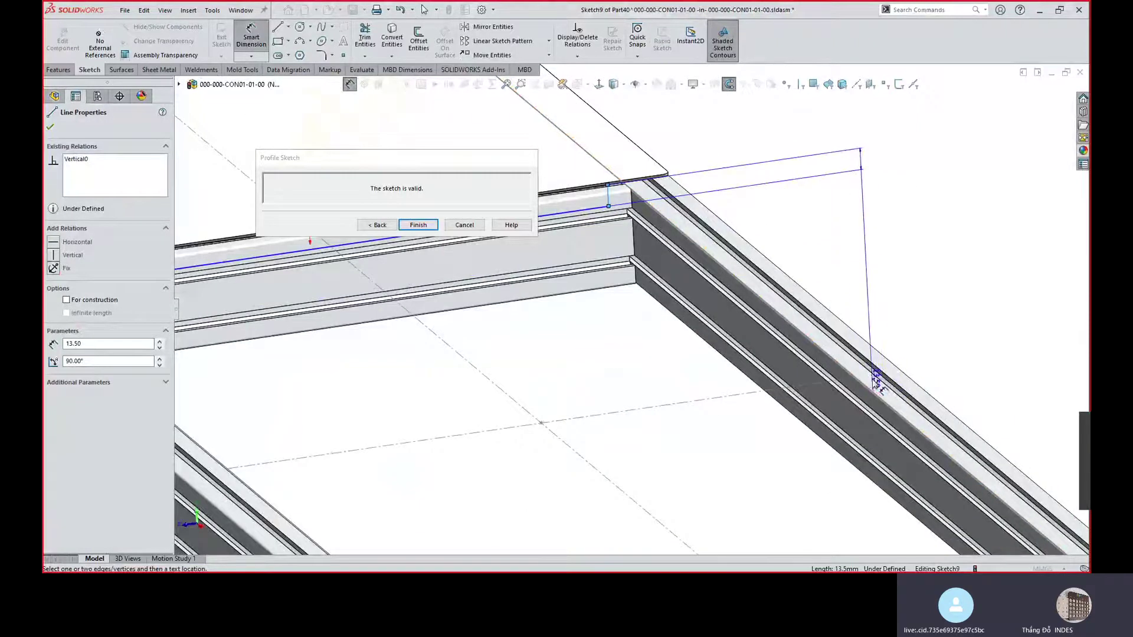
pyautogui.scroll(-2, 867, 407)
pyautogui.moveTo(871, 419); pyautogui.dragTo(898, 293, button='middle')
pyautogui.scroll(-3, 873, 354)
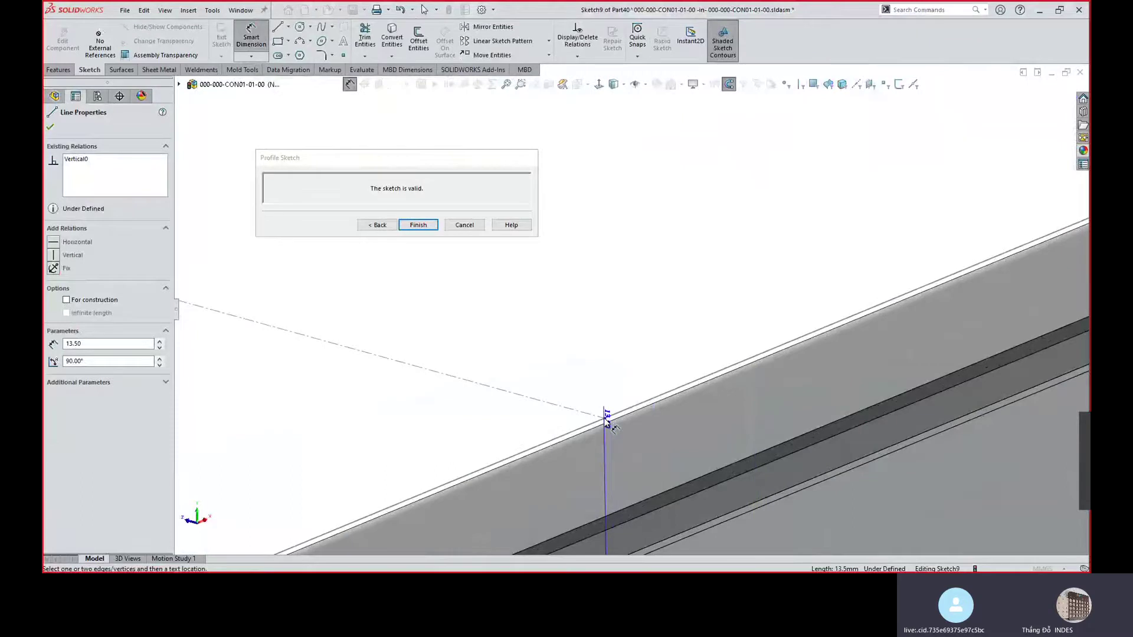
pyautogui.press('Escape')
pyautogui.scroll(5, 551, 436)
pyautogui.moveTo(472, 385); pyautogui.dragTo(434, 490, button='middle')
pyautogui.click(540, 352)
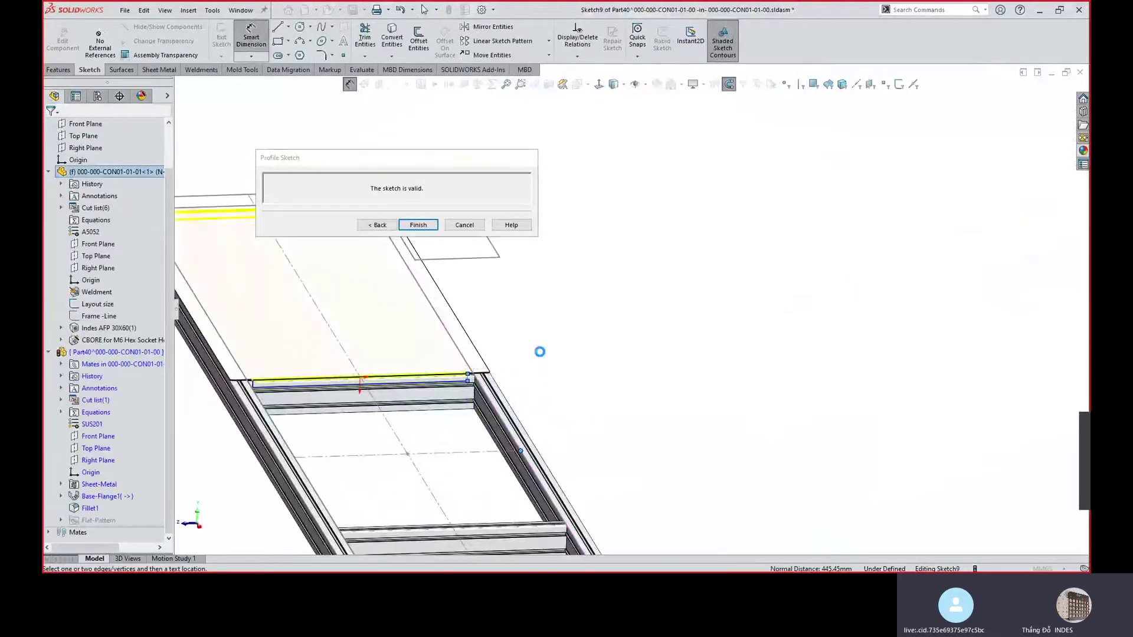
pyautogui.write('2')
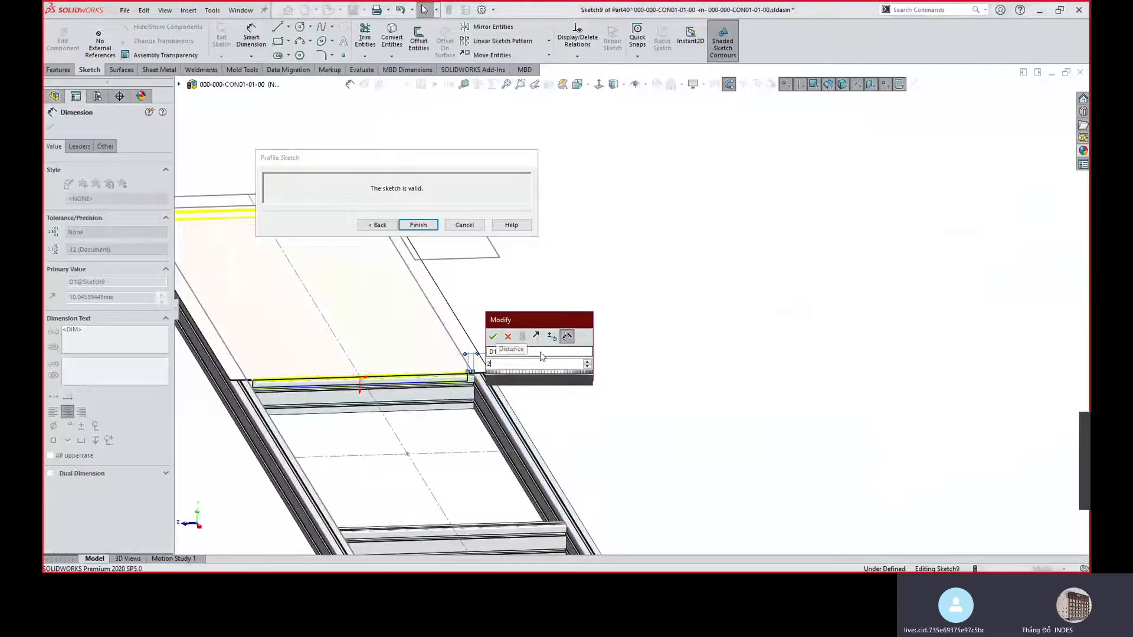
pyautogui.press('Return')
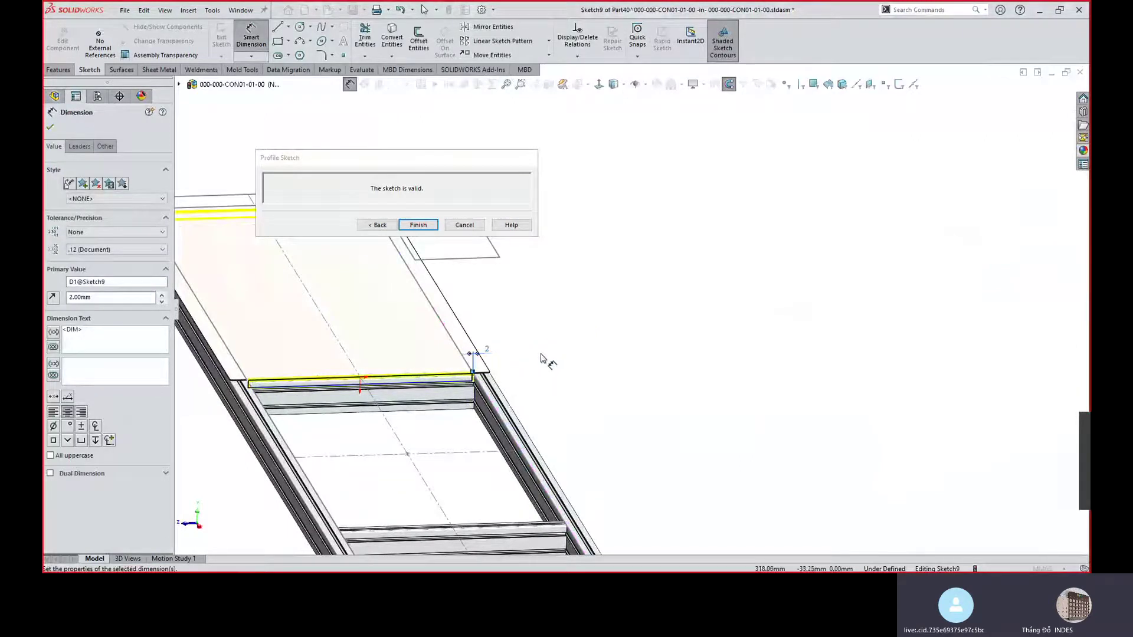
pyautogui.click(50, 127)
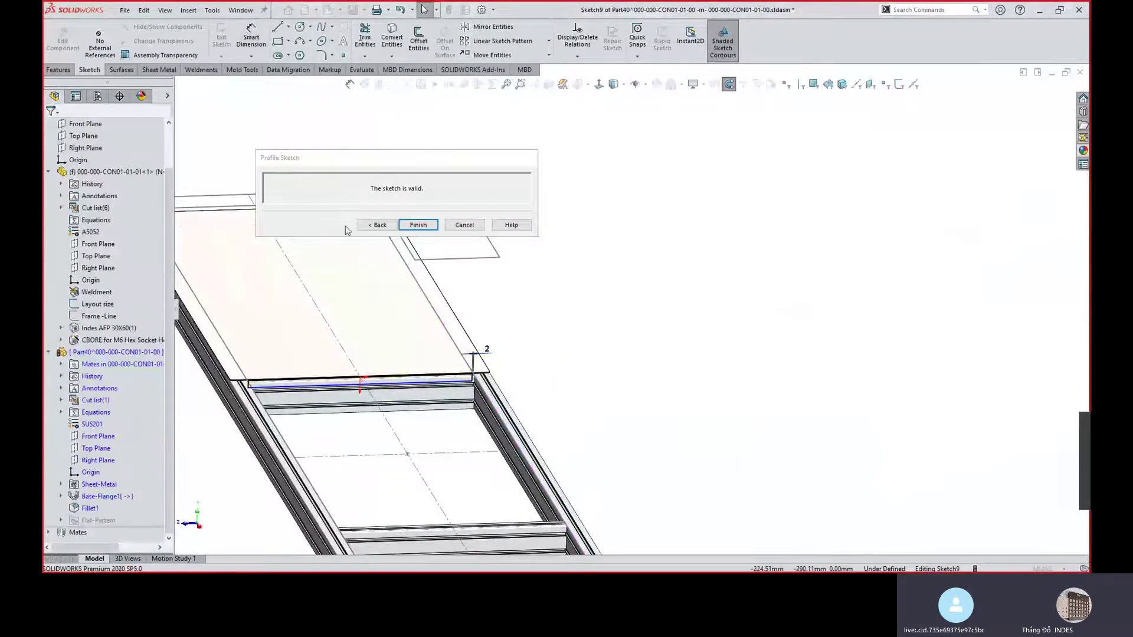
# Finish the second flange profile and create the 15 mm edge flanges on both ends of the plate.
pyautogui.click(417, 226)
pyautogui.click(576, 364)
pyautogui.scroll(-2, 301, 245)
pyautogui.moveTo(379, 220); pyautogui.dragTo(502, 330, button='middle')
pyautogui.scroll(5, 311, 218)
pyautogui.moveTo(497, 236); pyautogui.dragTo(431, 211, button='middle')
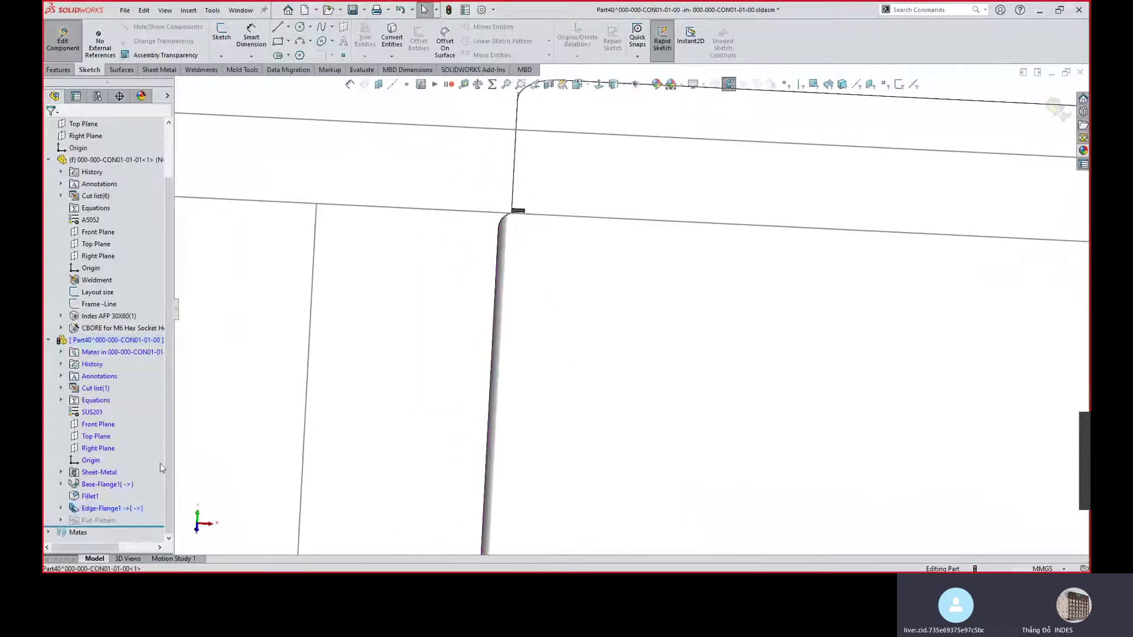
# Edit the edge flange feature to use the material-inside flange position with the offset turned off.
pyautogui.click(106, 509)
pyautogui.click(118, 475)
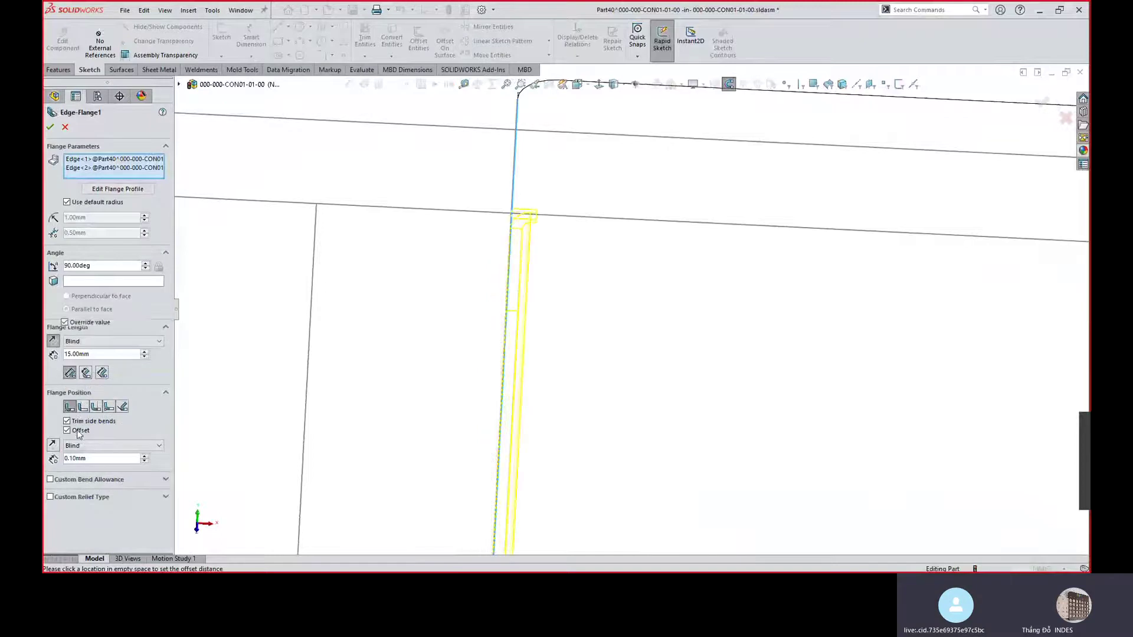
pyautogui.click(68, 431)
# Give the edge flange a custom obround relief with a relief ratio of 0.2 and accept the feature.
pyautogui.click(85, 467)
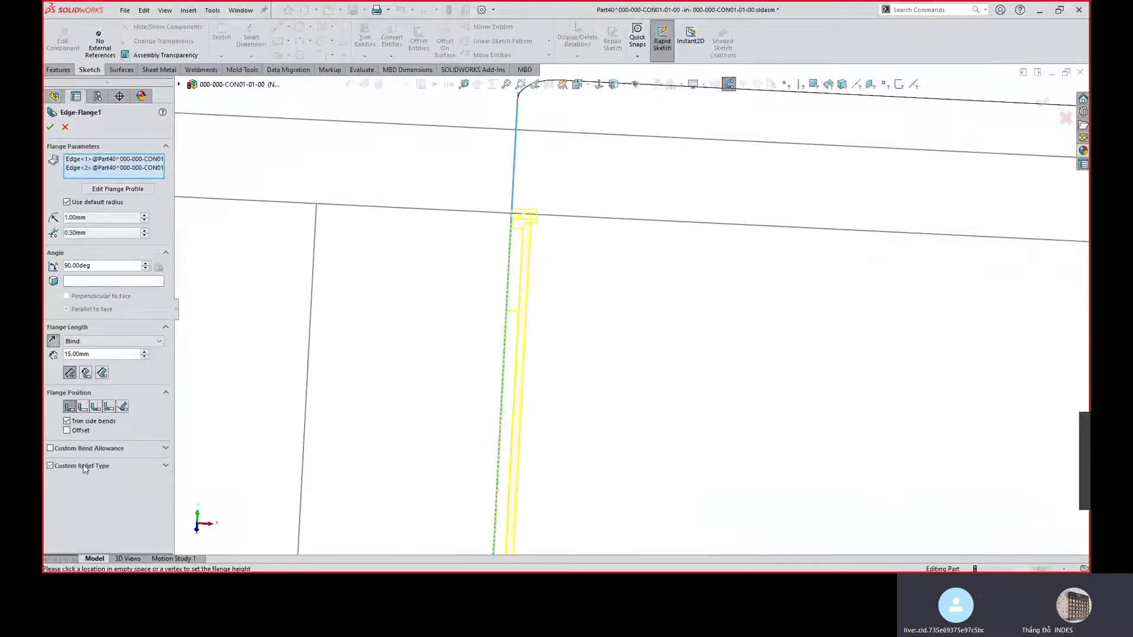
pyautogui.click(165, 468)
pyautogui.click(105, 479)
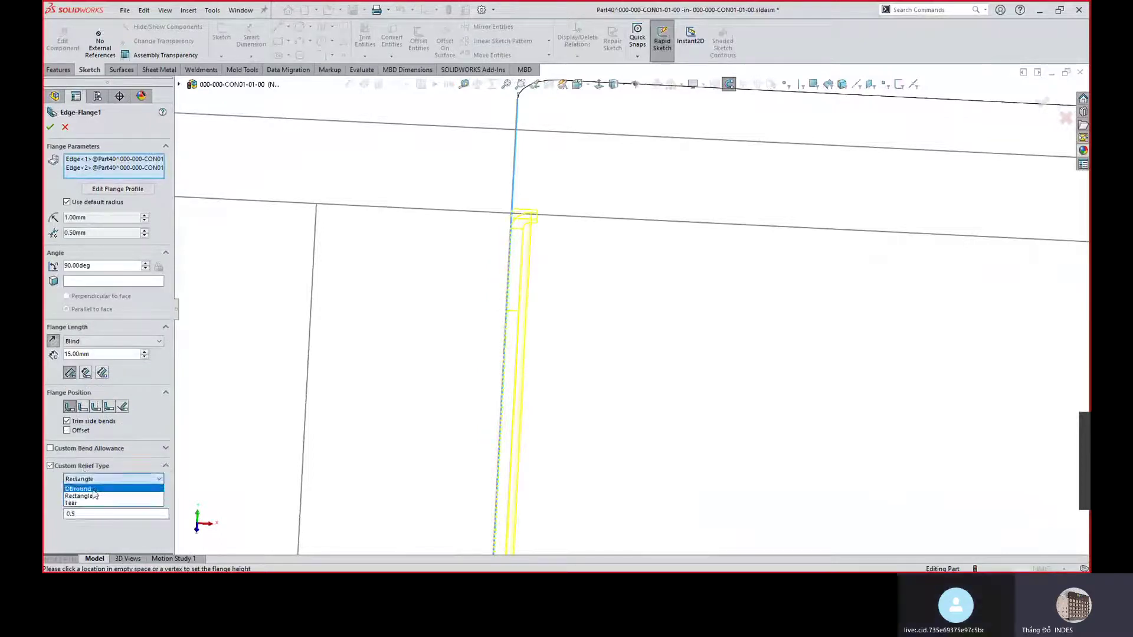
pyautogui.click(92, 489)
pyautogui.write('0.2')
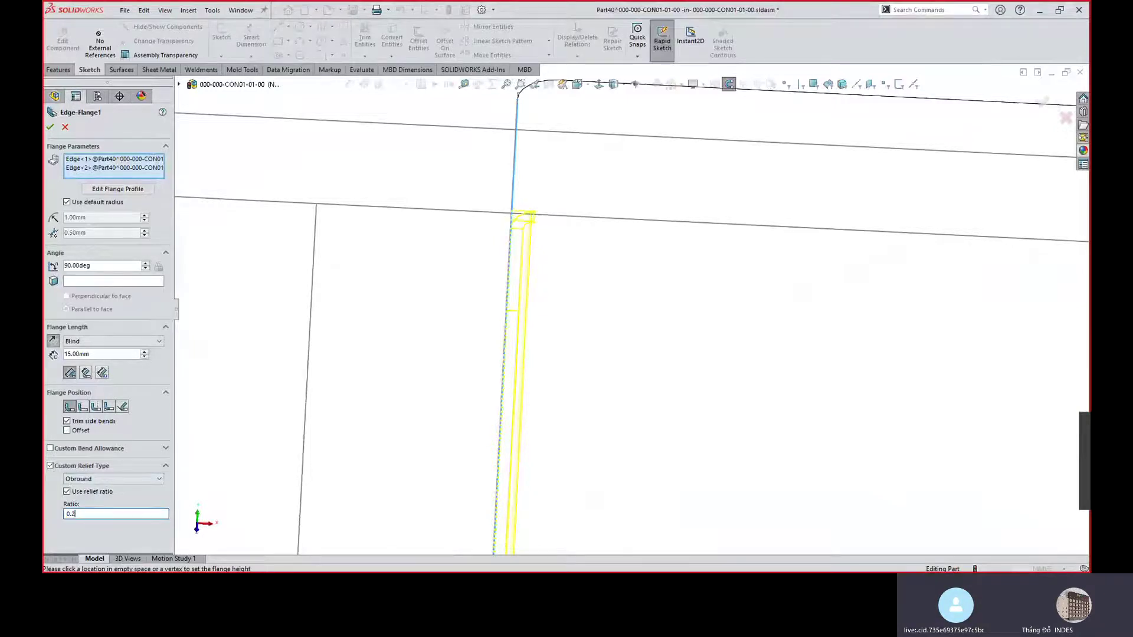
pyautogui.scroll(-3, 471, 249)
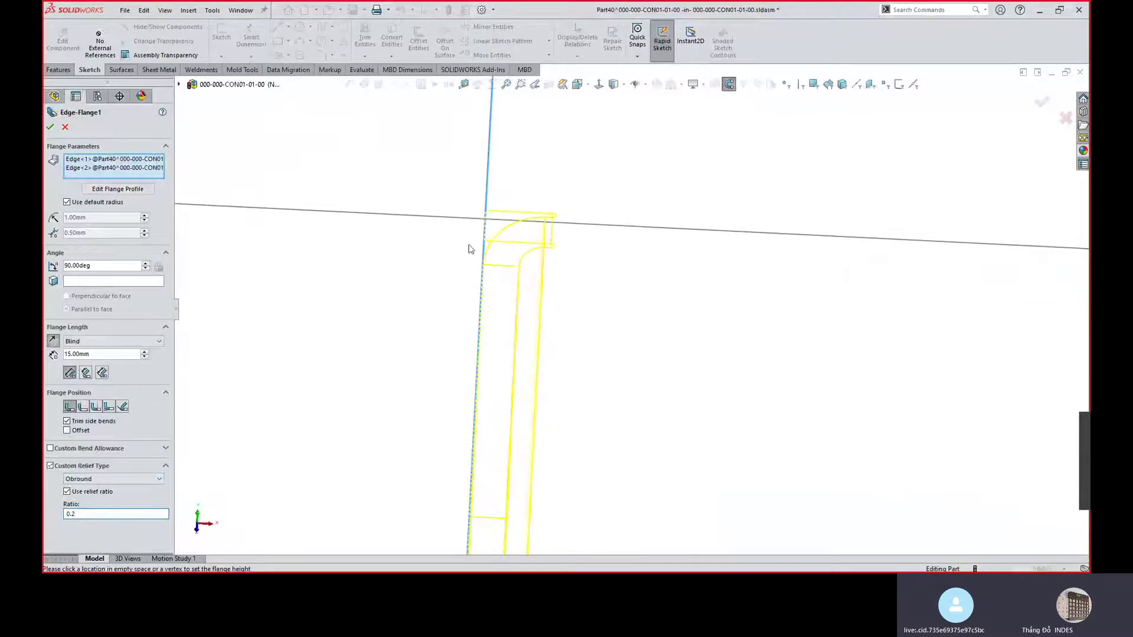
pyautogui.click(51, 127)
pyautogui.moveTo(519, 228)
pyautogui.mouseDown(button='middle')
pyautogui.moveTo(620, 151)
pyautogui.moveTo(609, 290)
pyautogui.mouseUp(button='middle')
pyautogui.scroll(6, 609, 290)
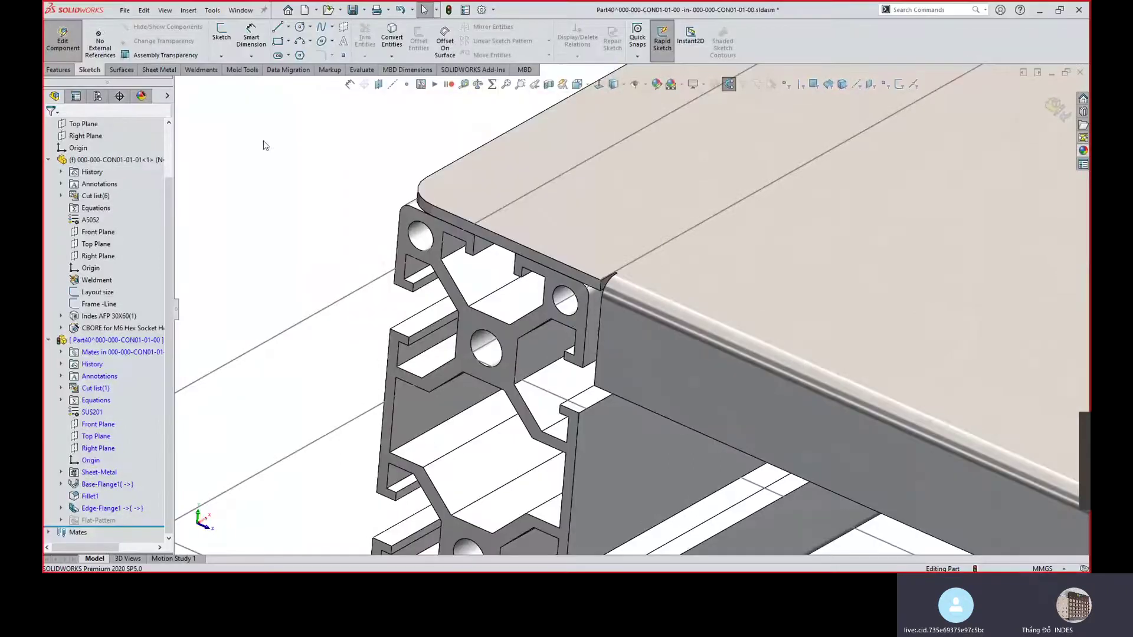
# Start a fillet on the plate corner beside the bend relief and the lower corner of the adjoining end flange.
pyautogui.scroll(-3, 616, 315)
pyautogui.click(620, 315)
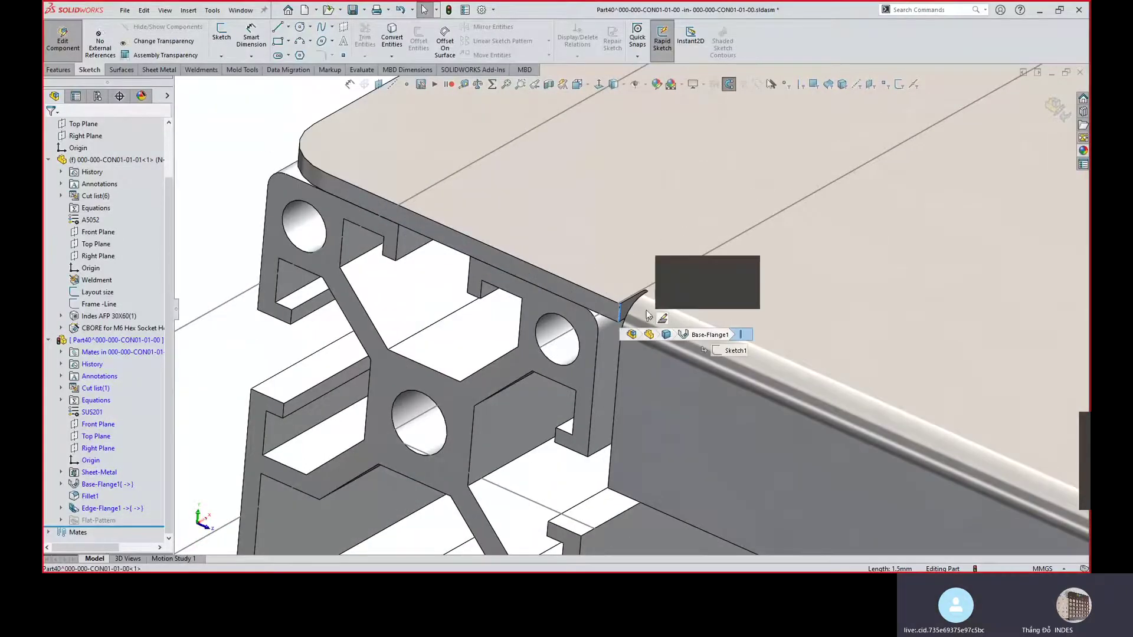
pyautogui.press('f')
pyautogui.moveTo(726, 407); pyautogui.dragTo(771, 279, button='middle')
pyautogui.click(621, 479)
pyautogui.moveTo(622, 479); pyautogui.dragTo(768, 392, button='middle')
pyautogui.scroll(7, 767, 387)
pyautogui.scroll(-11, 887, 397)
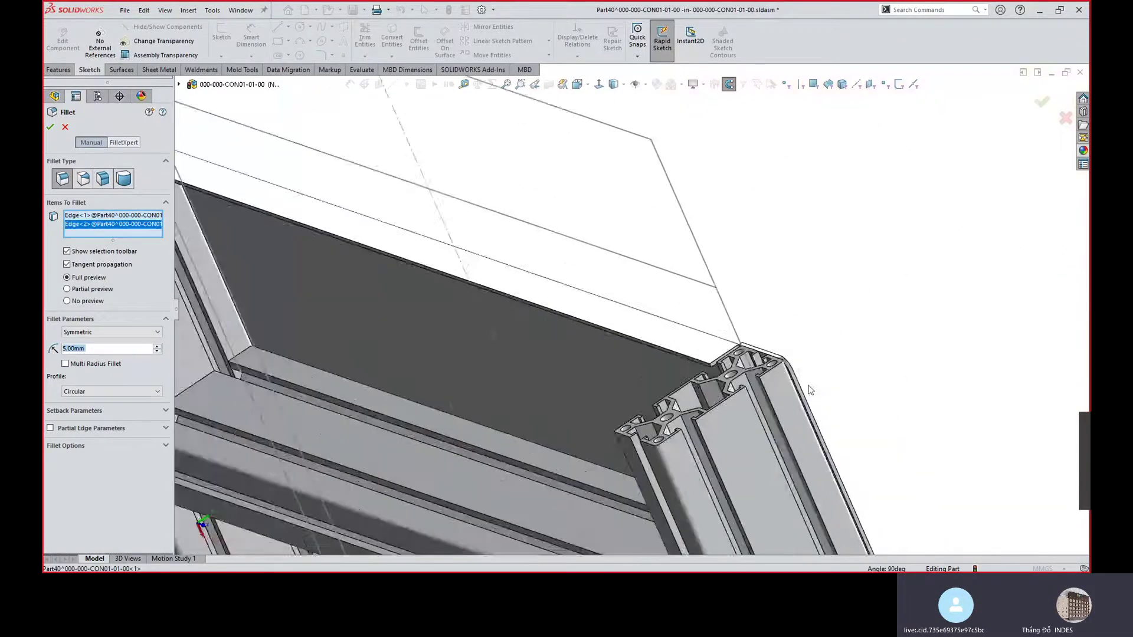
# Add the flange and plate corner edges at the opposite side of the same end and set the fillet radius to 3 mm.
pyautogui.click(624, 374)
pyautogui.moveTo(624, 375); pyautogui.dragTo(891, 170, button='middle')
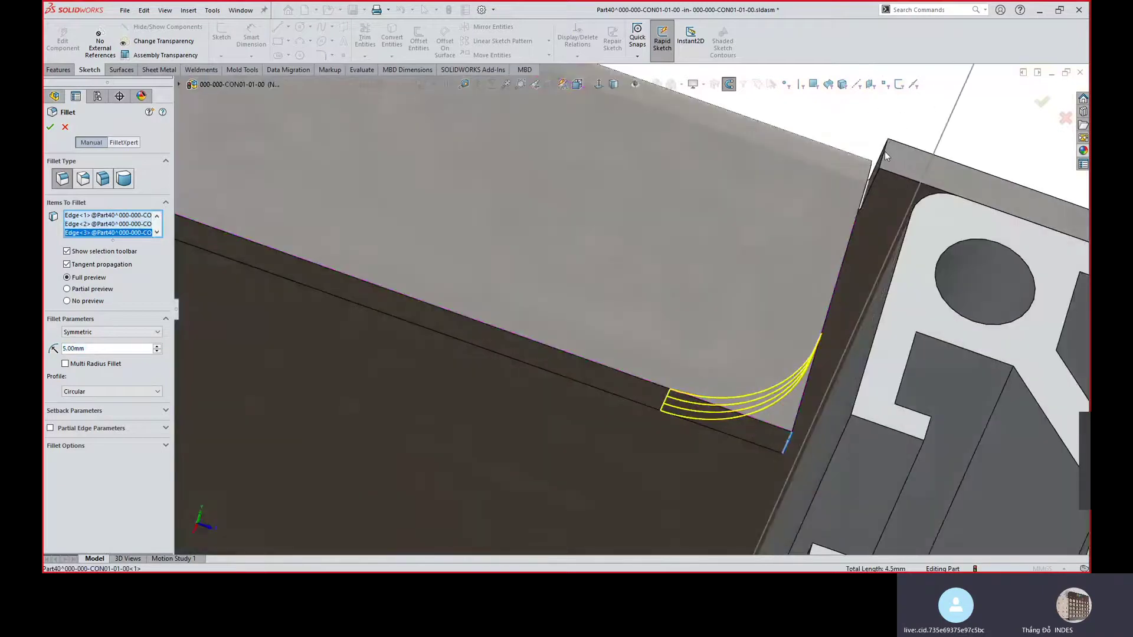
pyautogui.click(883, 151)
pyautogui.click(157, 367)
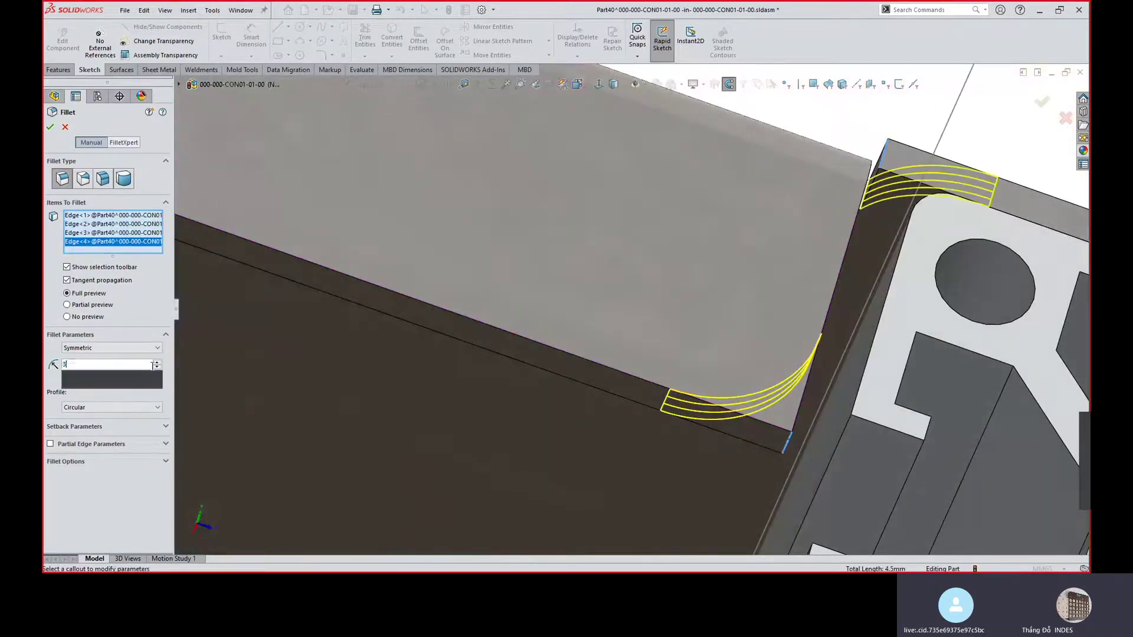
pyautogui.click(157, 367)
# Add the two plate corner edges beside the bend reliefs at the plate's other end to the fillet selection.
pyautogui.moveTo(634, 361); pyautogui.dragTo(430, 345, button='middle')
pyautogui.scroll(15, 430, 345)
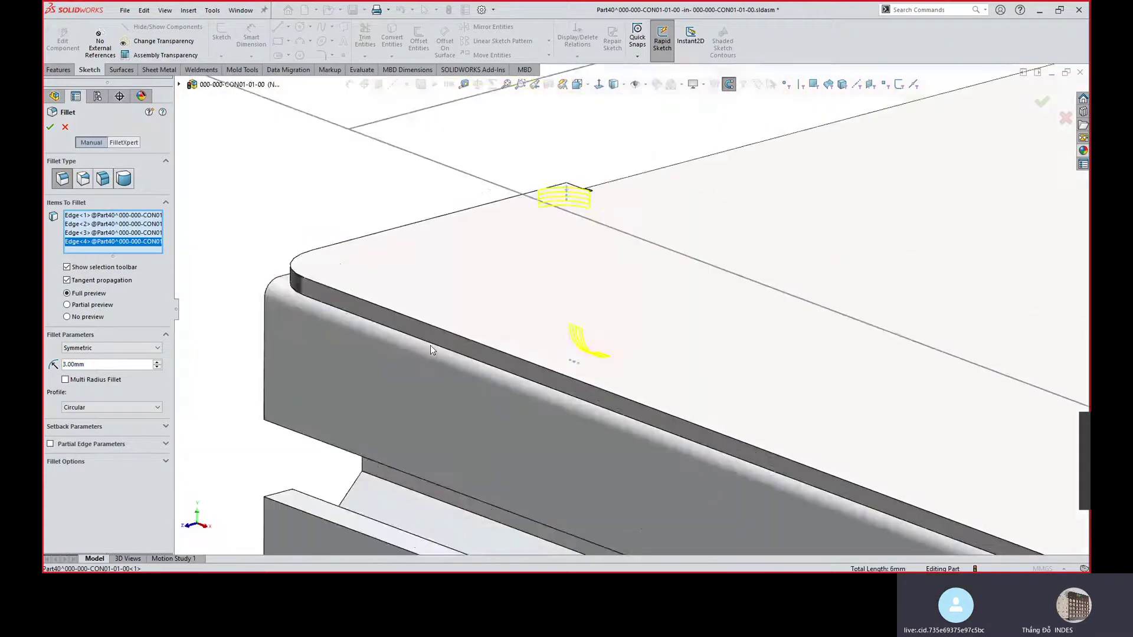
pyautogui.scroll(2, 655, 379)
pyautogui.scroll(-8, 666, 355)
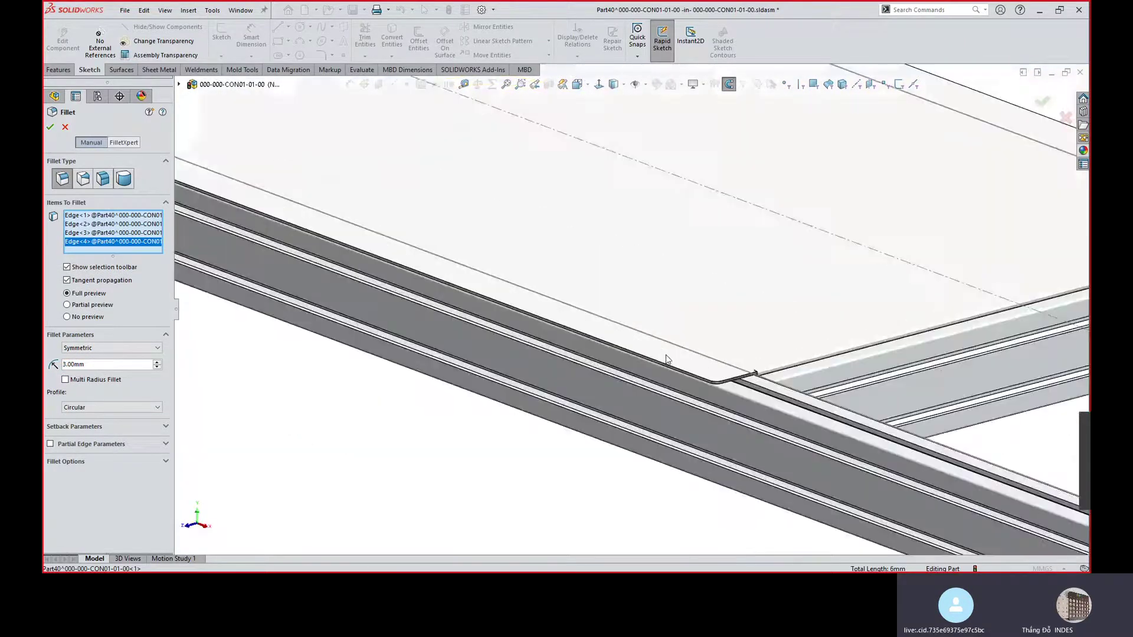
pyautogui.moveTo(669, 319); pyautogui.dragTo(943, 279, button='middle')
pyautogui.click(588, 261)
pyautogui.scroll(-10, 943, 279)
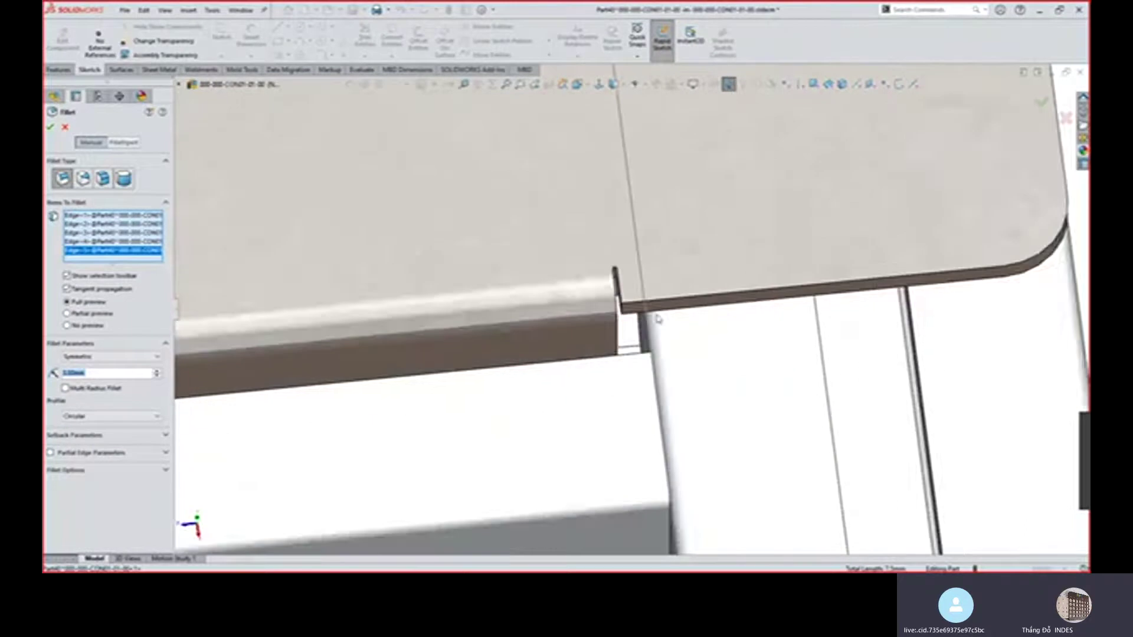
pyautogui.click(589, 308)
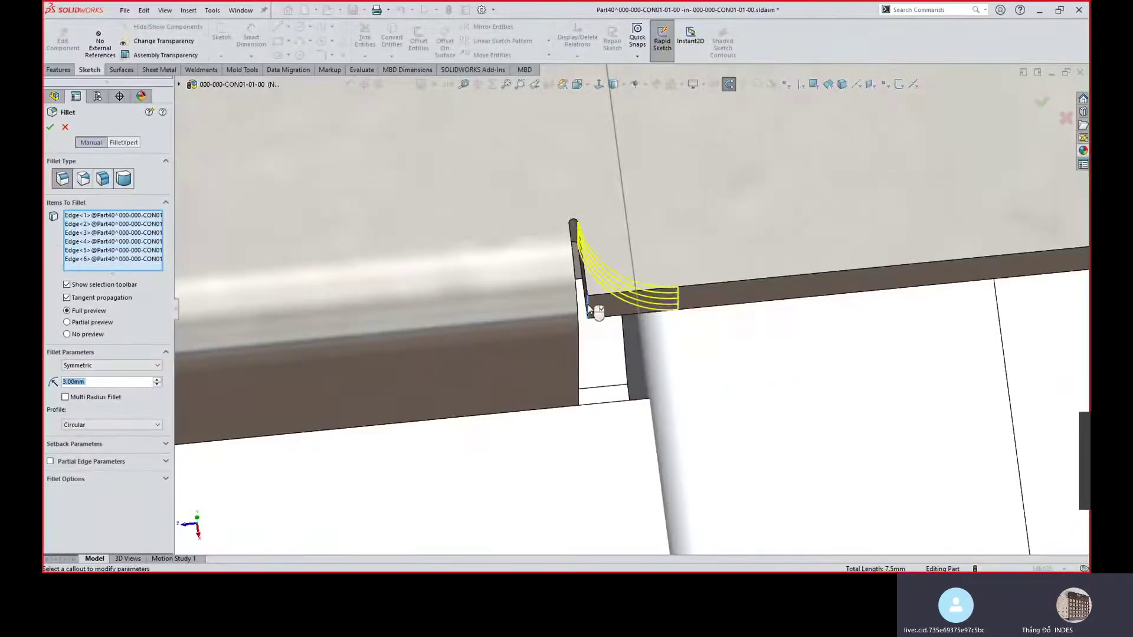
# Hide the aluminum frame component 000-000-CON01-01-01 while the fillet command remains open.
pyautogui.click(179, 84)
pyautogui.scroll(5, 516, 260)
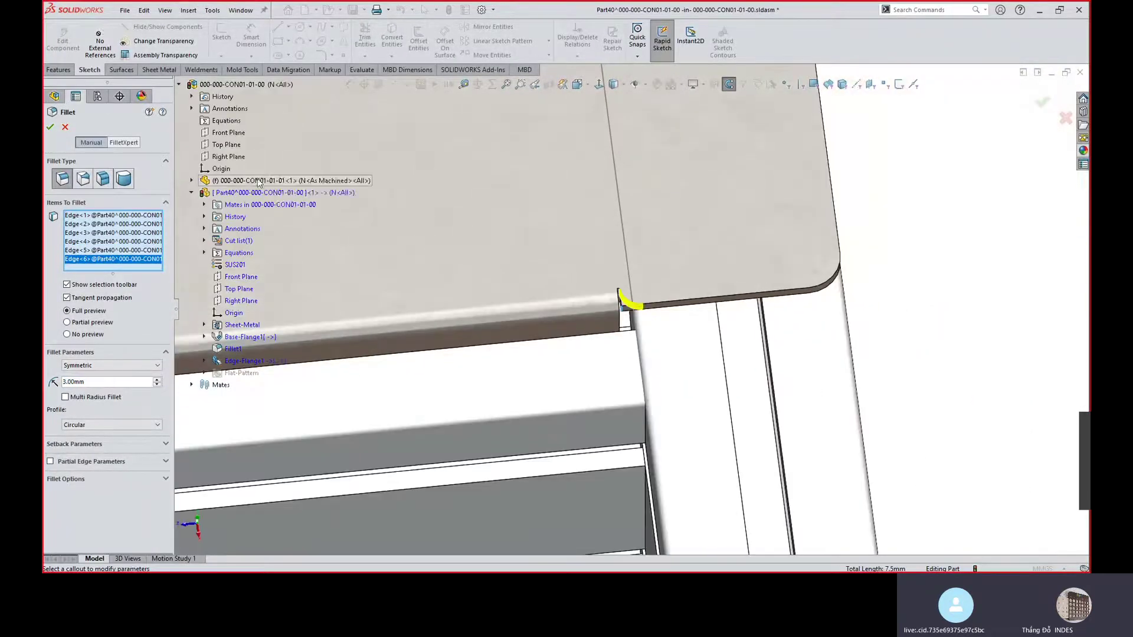
pyautogui.rightClick(253, 178)
pyautogui.click(279, 198)
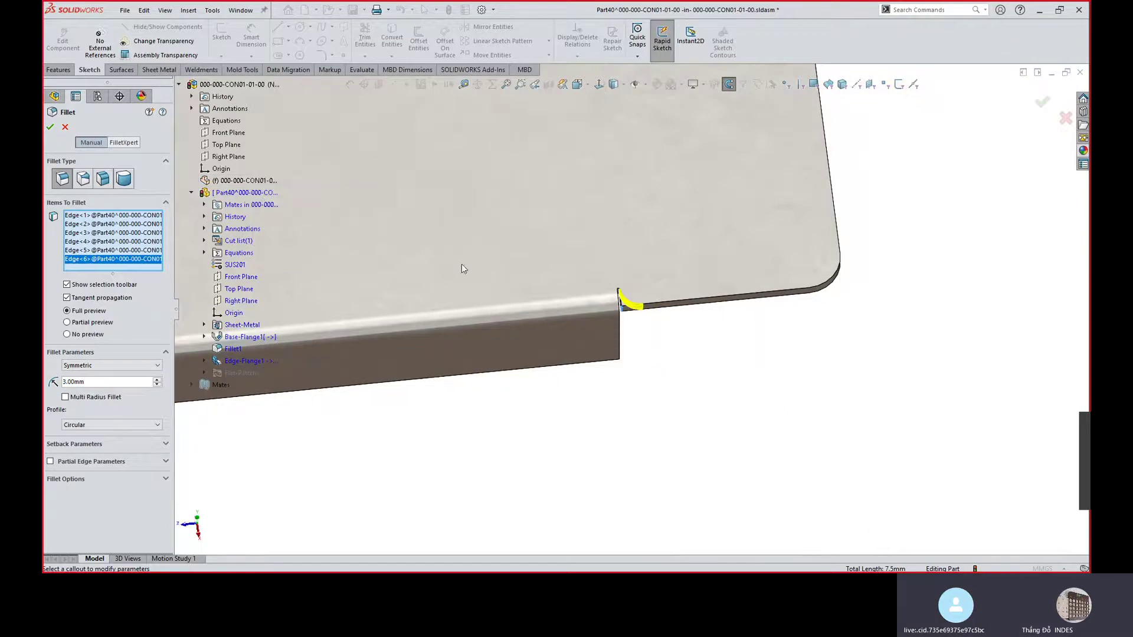
# Add both lower corners of the exposed end flange to the selection and apply the 3 mm fillet.
pyautogui.moveTo(576, 356); pyautogui.dragTo(533, 216, button='middle')
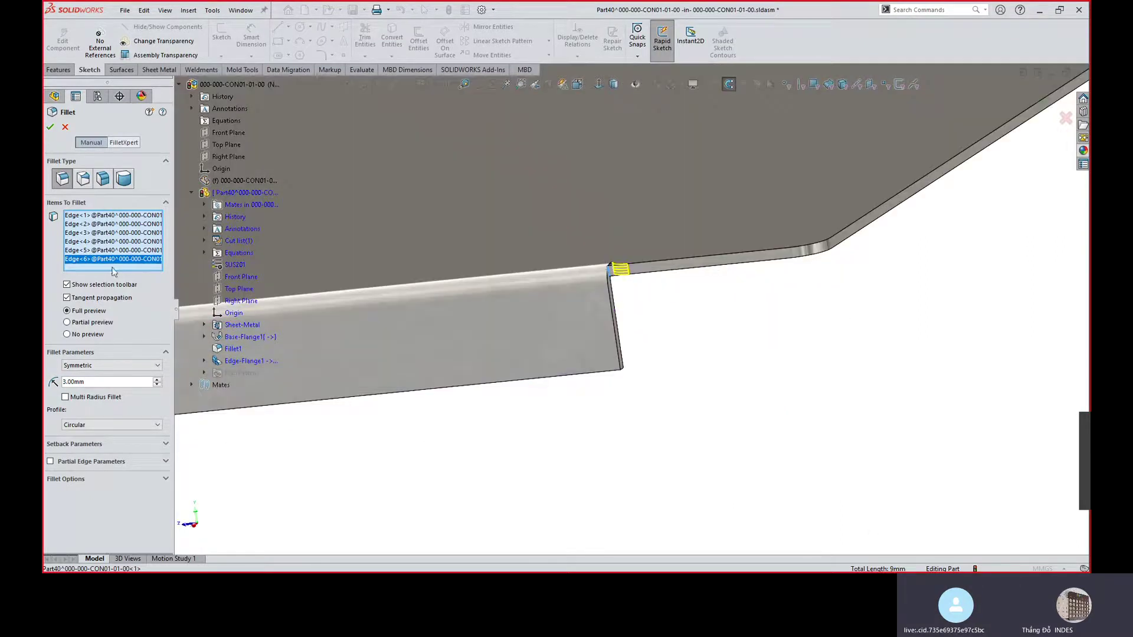
pyautogui.scroll(-4, 643, 362)
pyautogui.moveTo(564, 374); pyautogui.dragTo(600, 345, button='middle')
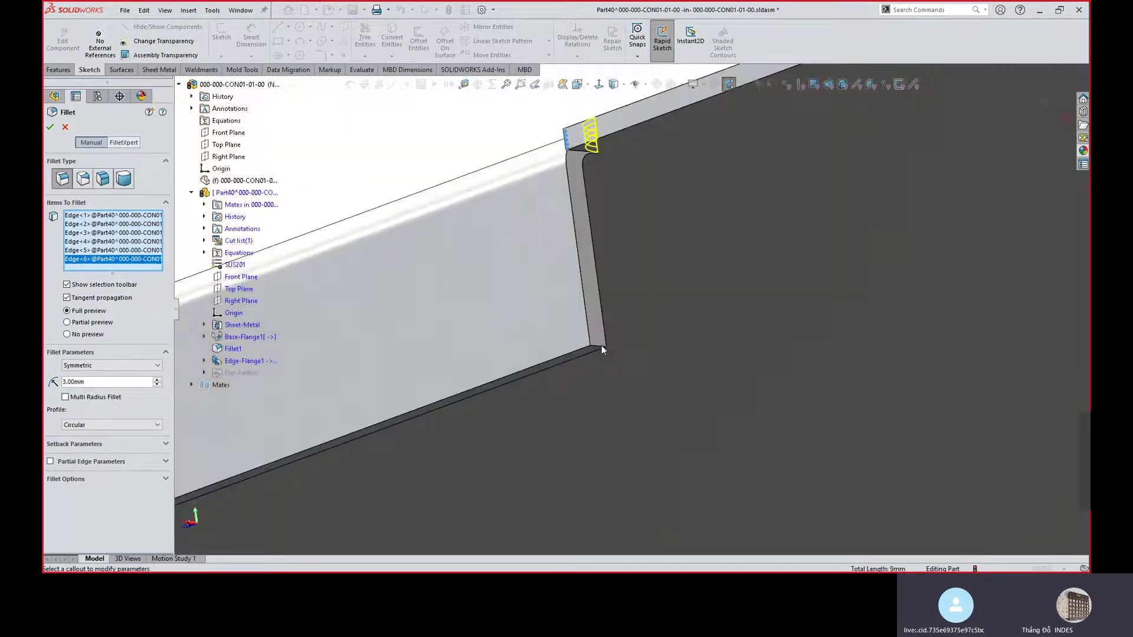
pyautogui.click(601, 345)
pyautogui.moveTo(519, 353); pyautogui.dragTo(368, 364, button='middle')
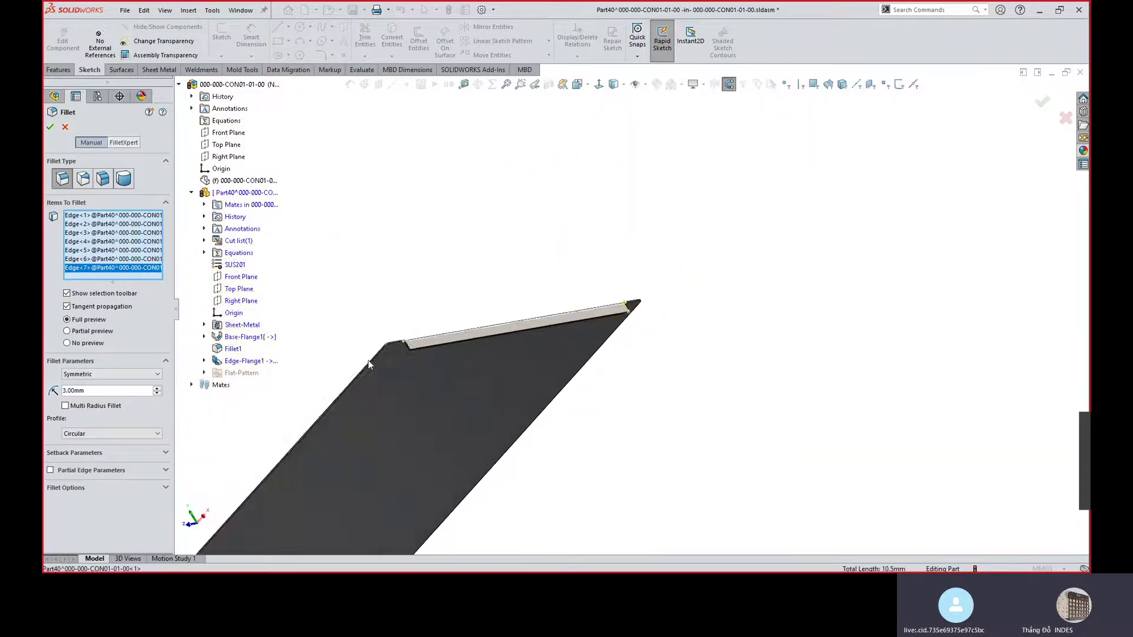
pyautogui.scroll(-12, 369, 360)
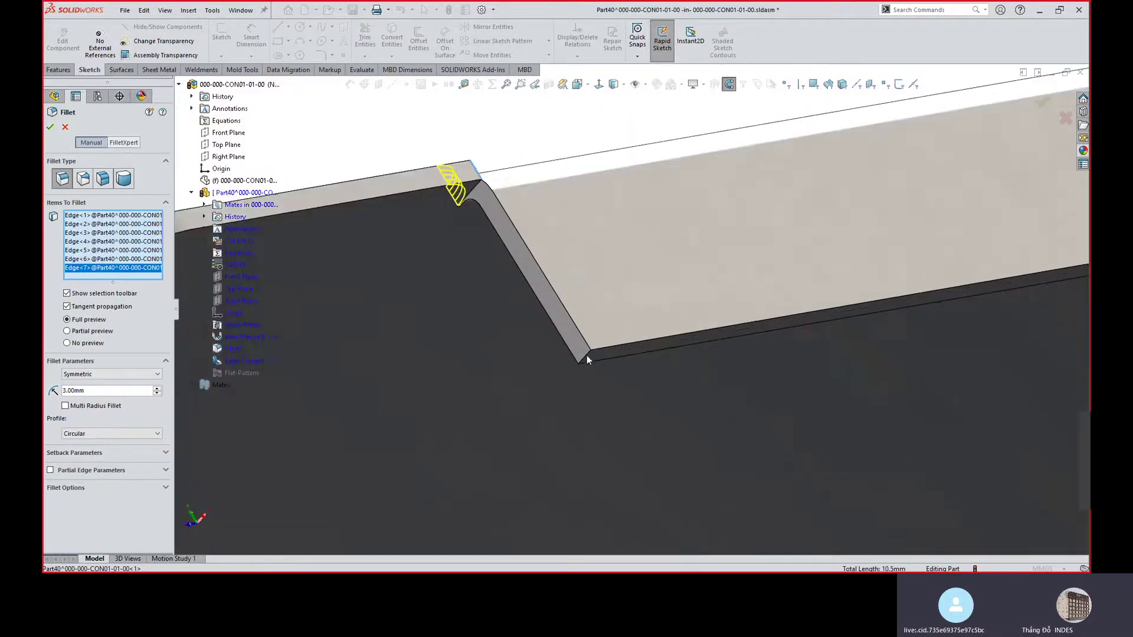
pyautogui.click(587, 355)
pyautogui.rightClick(587, 355)
pyautogui.scroll(3, 591, 402)
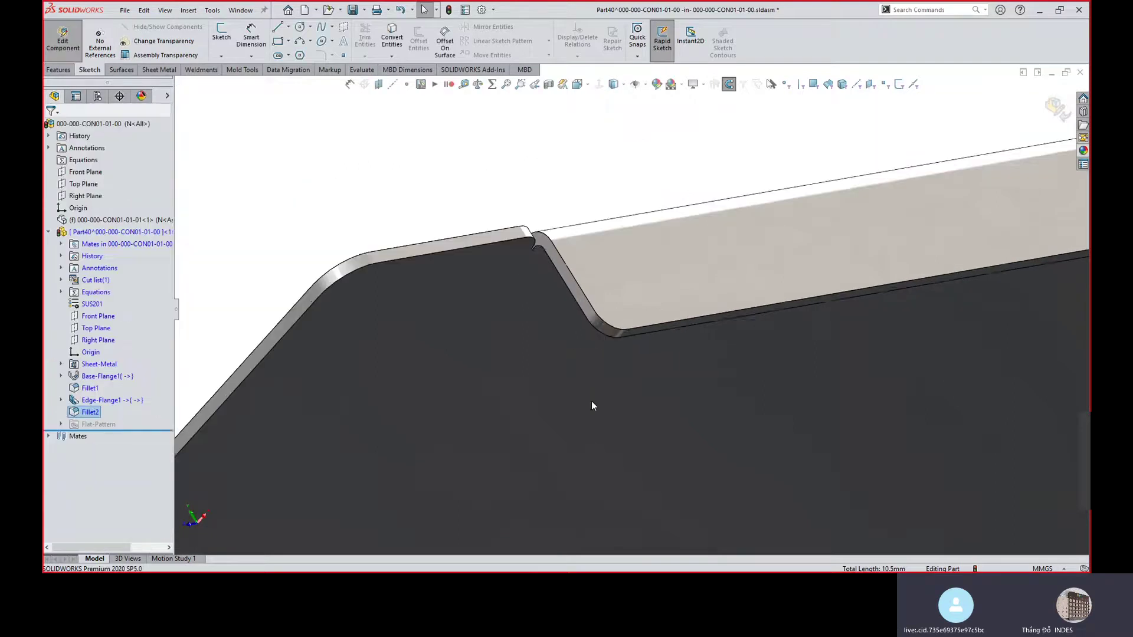
# Finish editing the plate in the assembly and show the aluminum frame component again.
pyautogui.scroll(2, 593, 406)
pyautogui.moveTo(665, 307); pyautogui.dragTo(623, 386, button='middle')
pyautogui.scroll(3, 622, 380)
pyautogui.click(64, 55)
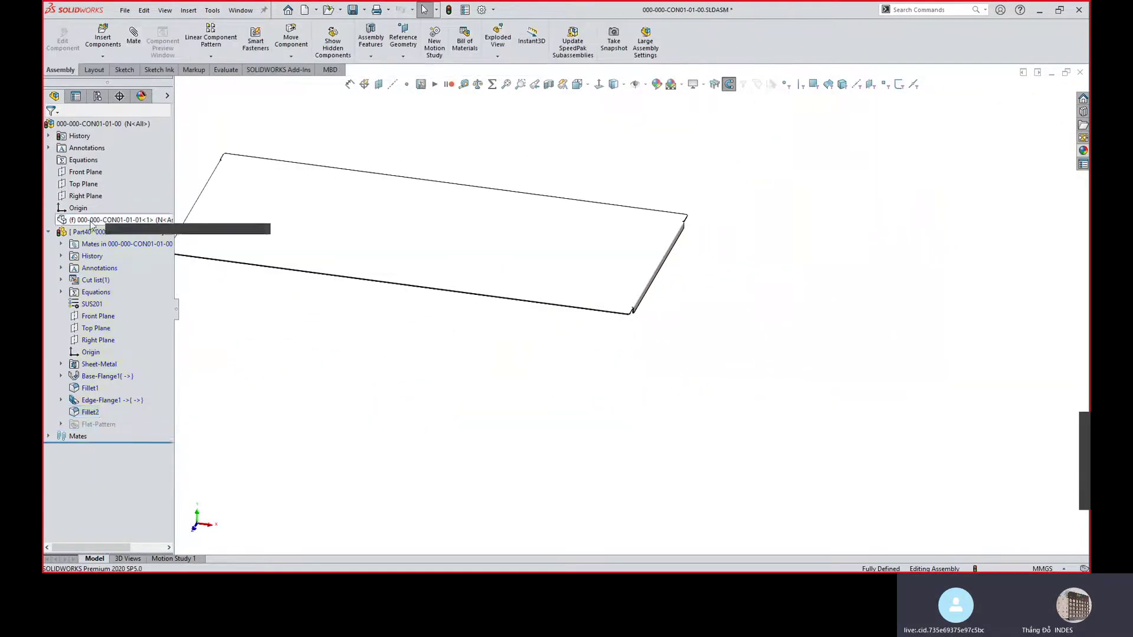
pyautogui.click(107, 219)
pyautogui.click(155, 188)
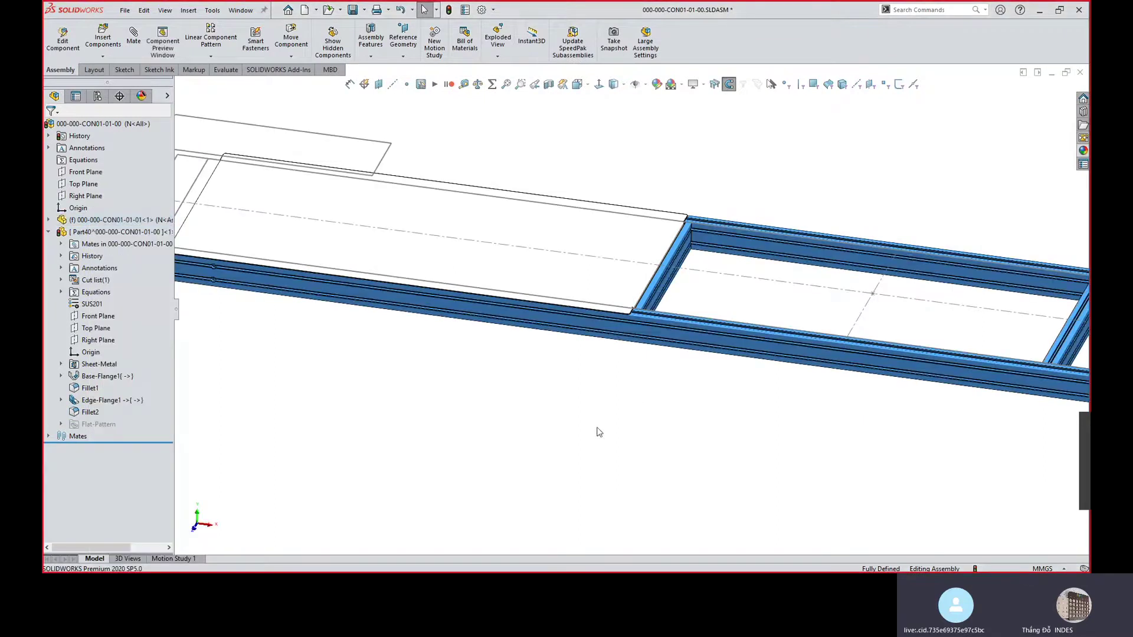
# Check the length of the frame's long side profile by selecting its edges.
pyautogui.scroll(4, 526, 354)
pyautogui.moveTo(528, 275); pyautogui.dragTo(526, 302, button='middle')
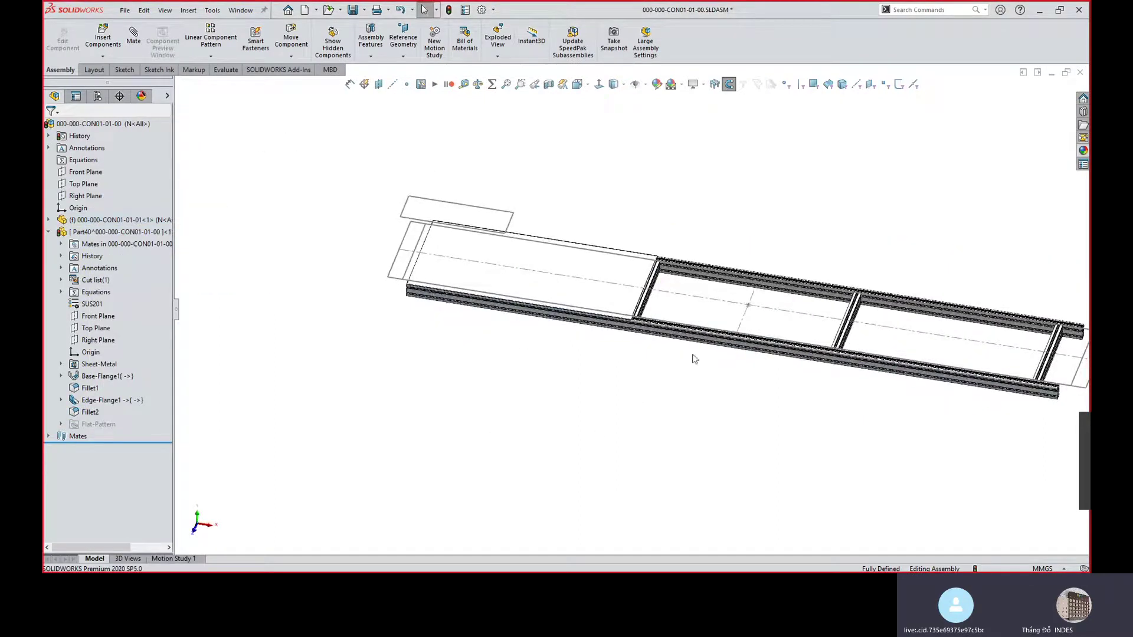
pyautogui.click(460, 298)
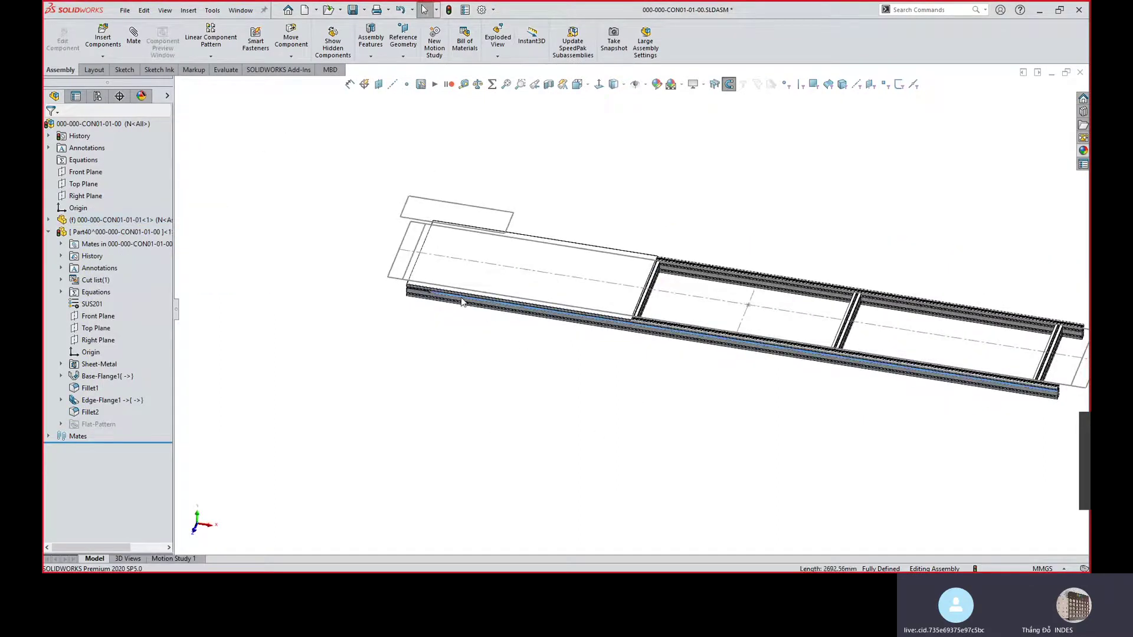
pyautogui.scroll(-7, 416, 297)
pyautogui.moveTo(555, 319); pyautogui.dragTo(788, 350, button='middle')
pyautogui.click(827, 347)
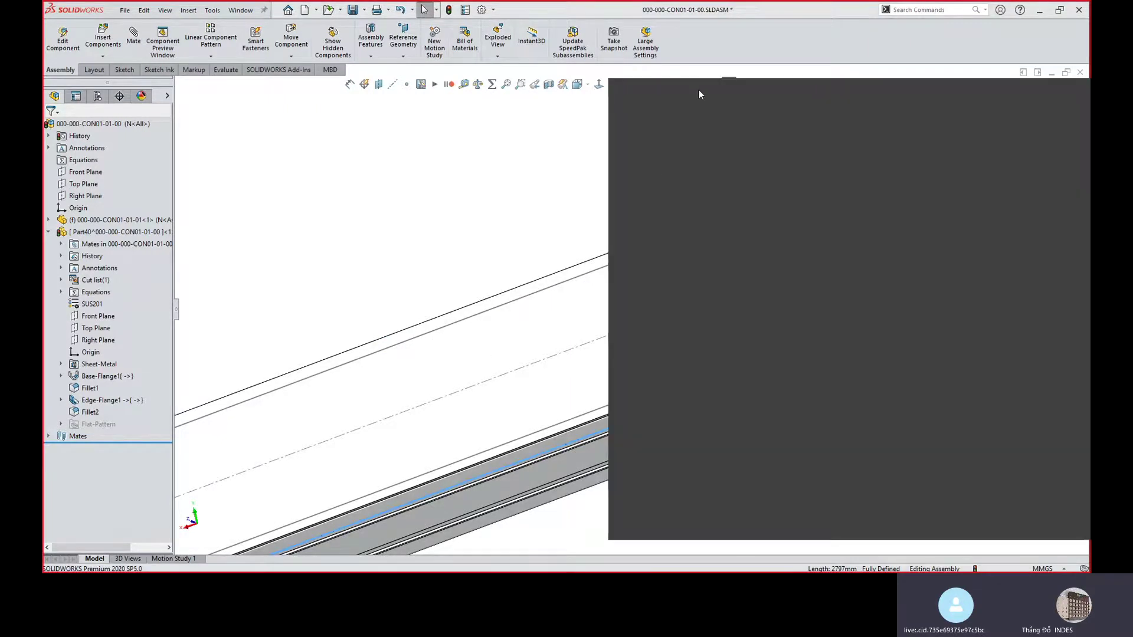
pyautogui.moveTo(699, 90); pyautogui.dragTo(442, 106)
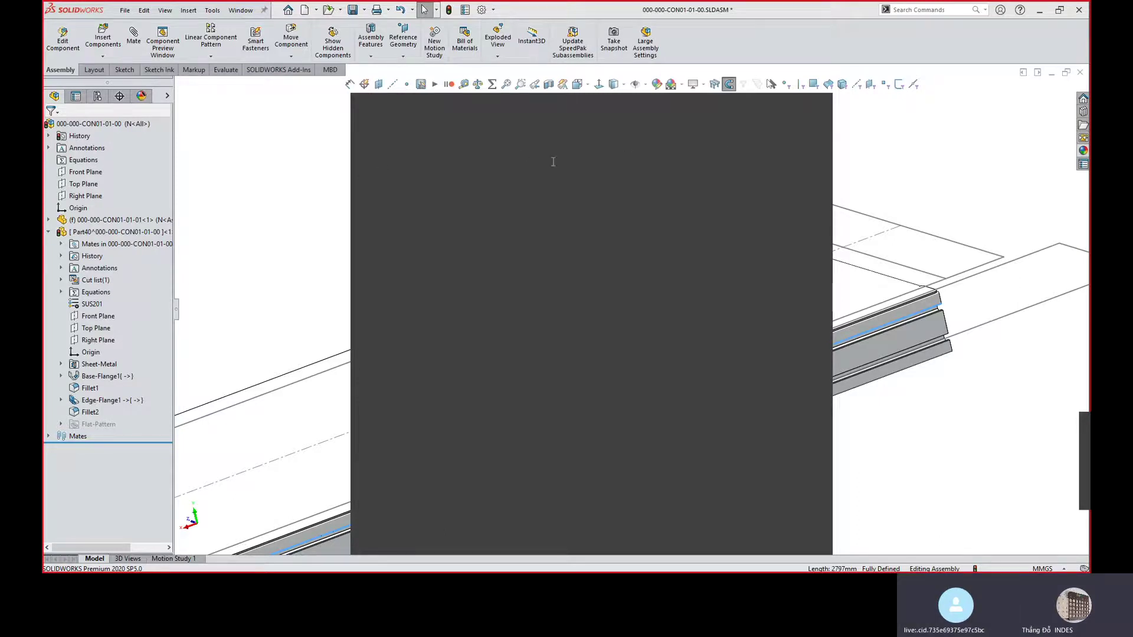
pyautogui.click(762, 108)
pyautogui.click(649, 296)
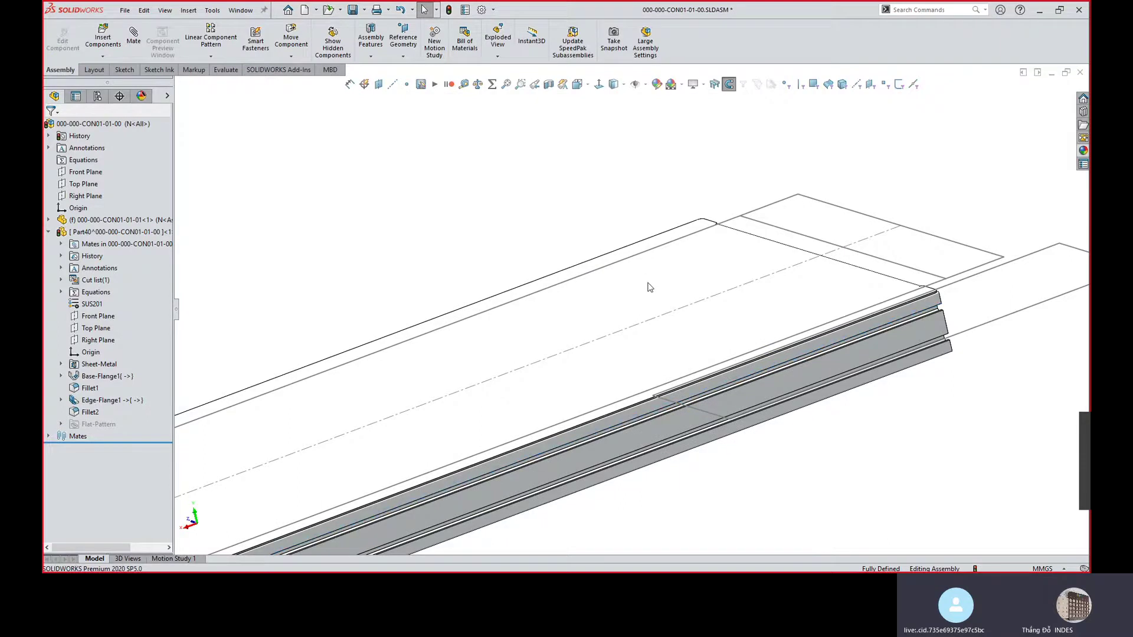
# Edit the plate's base flange sketch, detaching the line's end from the cross profile and shortening the line to about 831 mm.
pyautogui.moveTo(583, 301); pyautogui.dragTo(778, 407, button='middle')
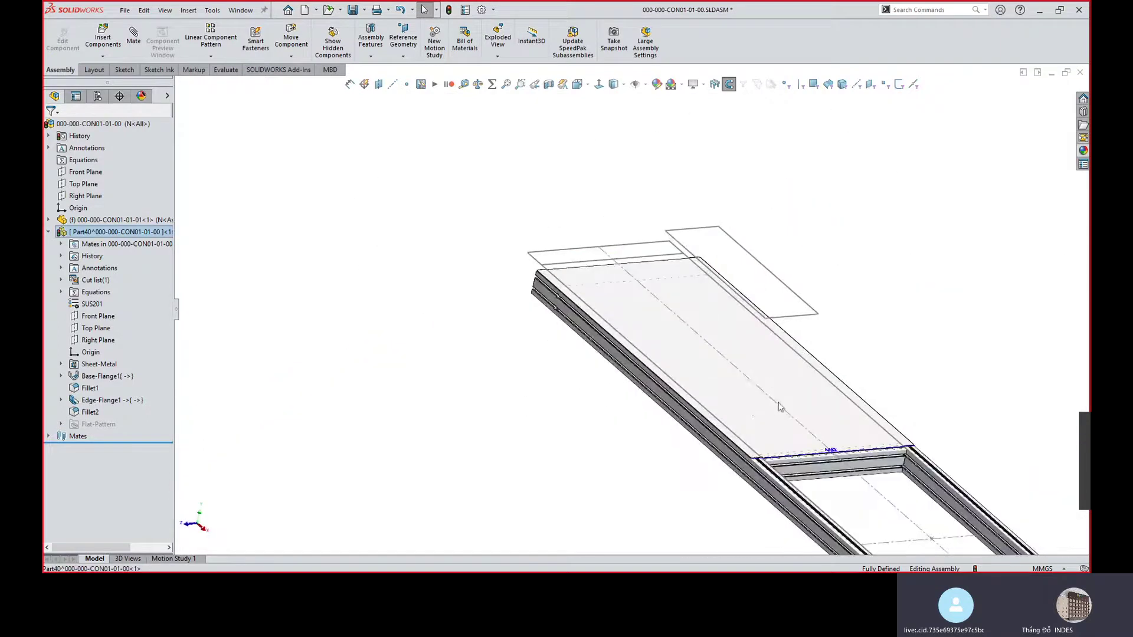
pyautogui.click(746, 408)
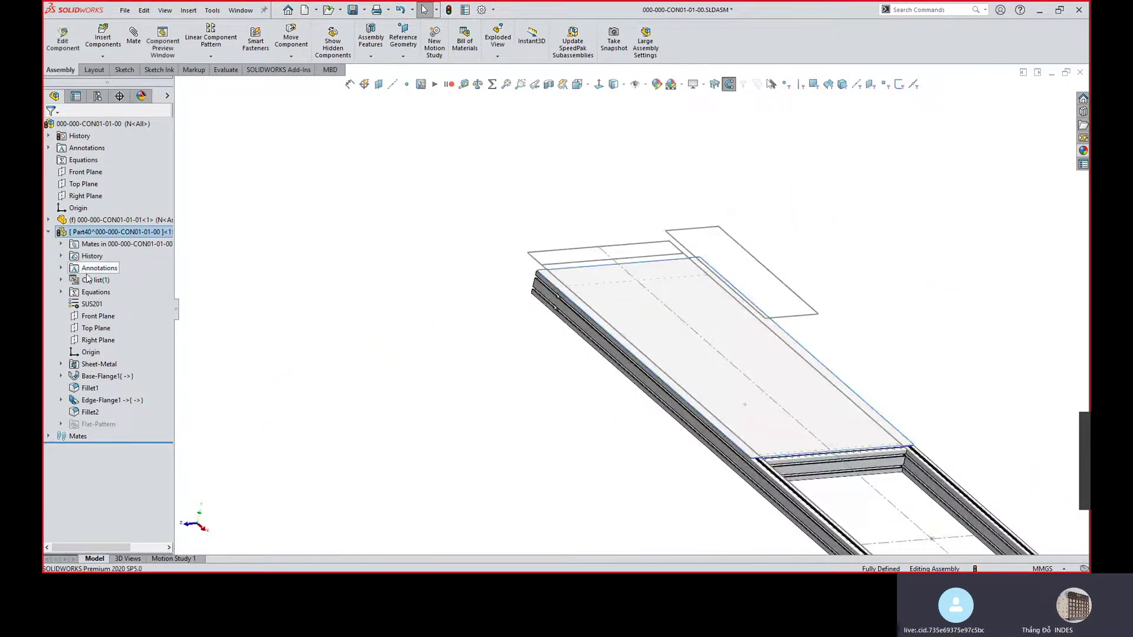
pyautogui.click(61, 376)
pyautogui.click(103, 387)
pyautogui.click(98, 367)
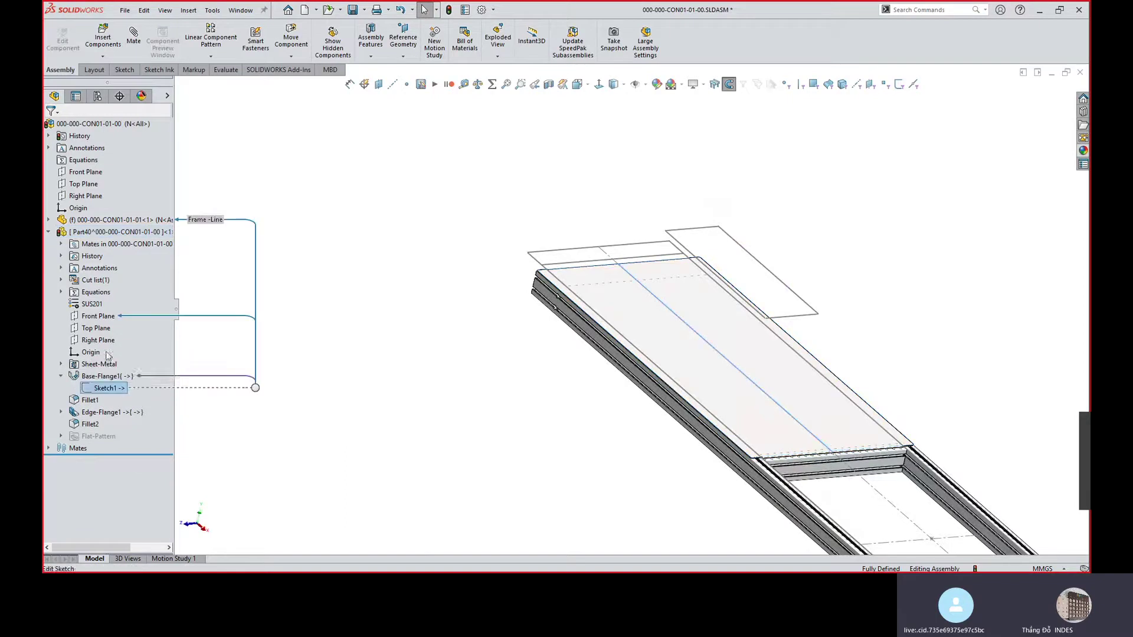
pyautogui.moveTo(780, 413); pyautogui.dragTo(779, 449, button='middle')
pyautogui.click(931, 460)
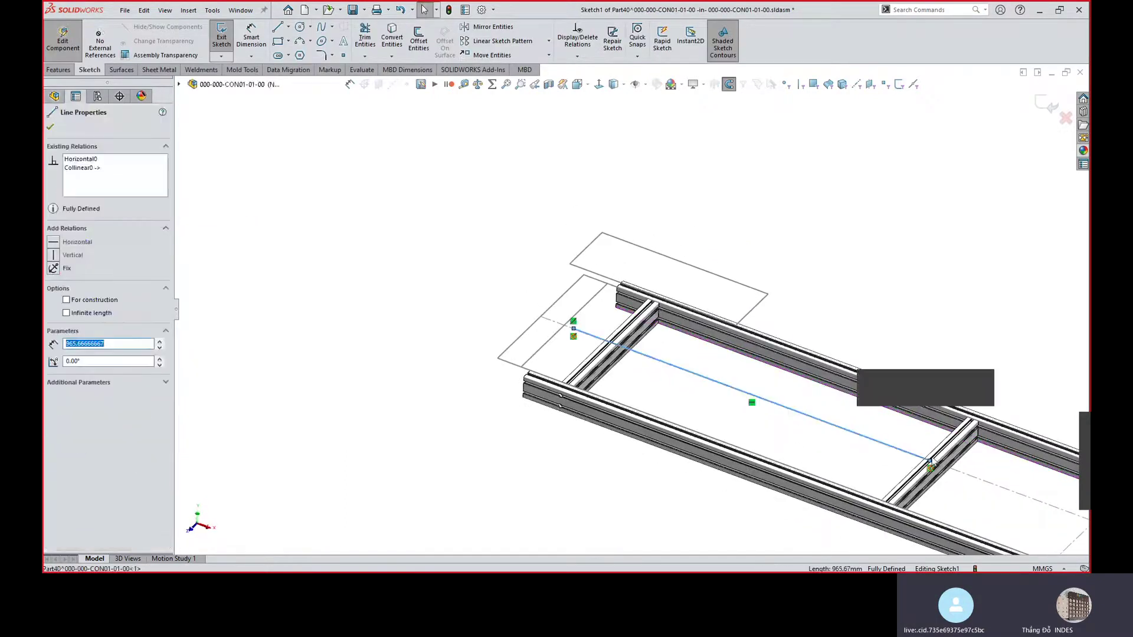
pyautogui.press('Escape')
pyautogui.moveTo(932, 463); pyautogui.dragTo(879, 450)
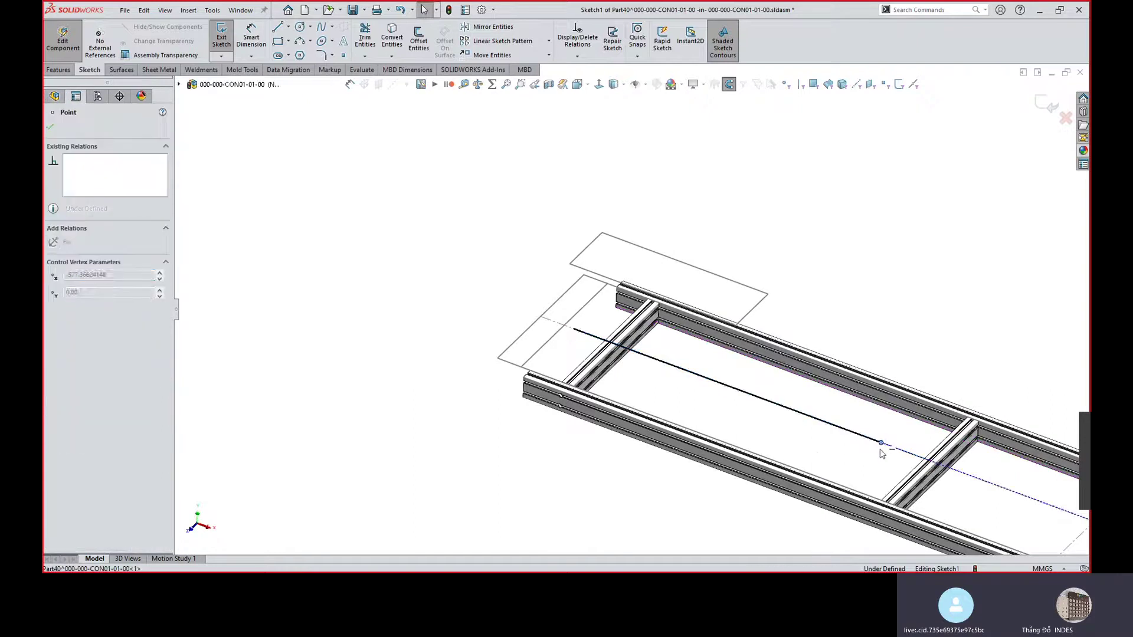
pyautogui.press('Escape')
# Dimension the base flange line to 930 mm and exit the sketch to rebuild the plate.
pyautogui.press('s')
pyautogui.click(732, 415)
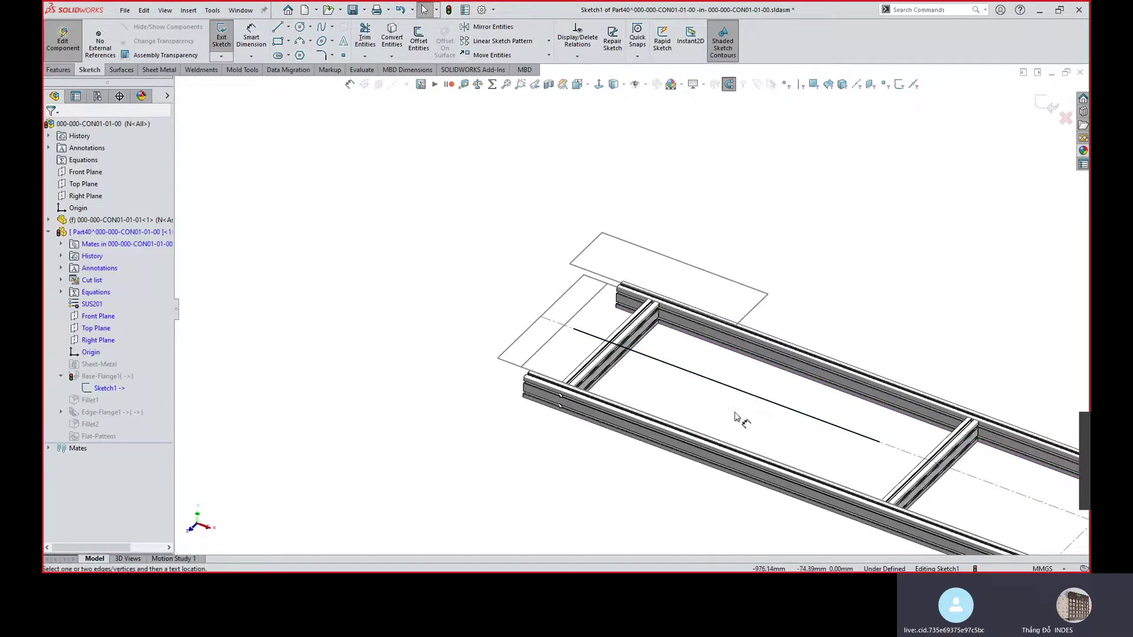
pyautogui.click(736, 390)
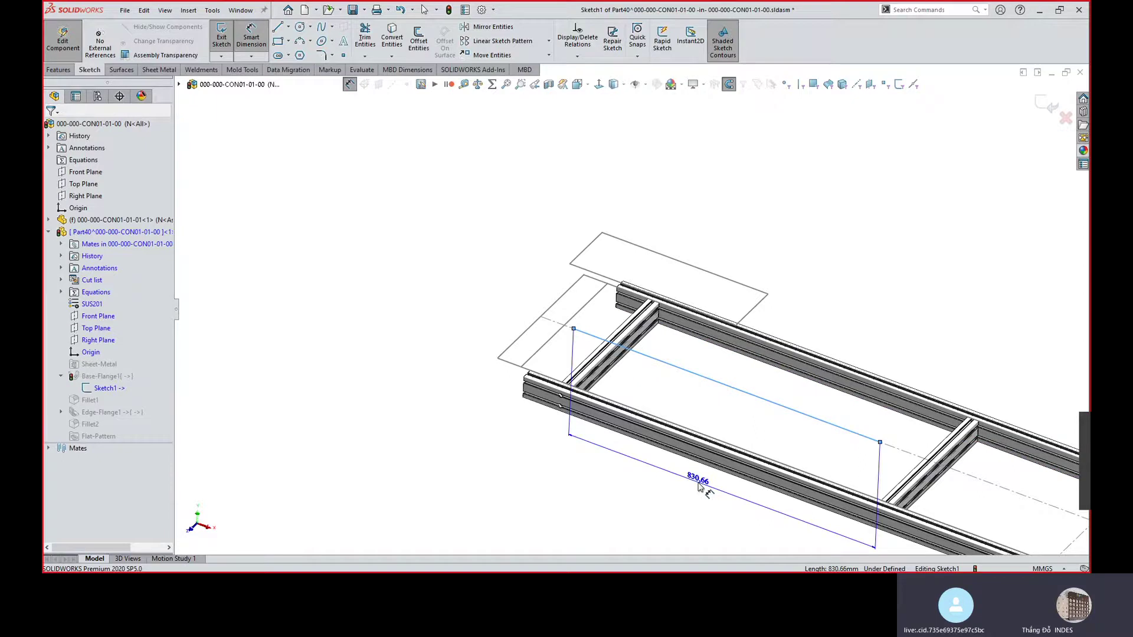
pyautogui.click(697, 485)
pyautogui.write('930')
pyautogui.press('Return')
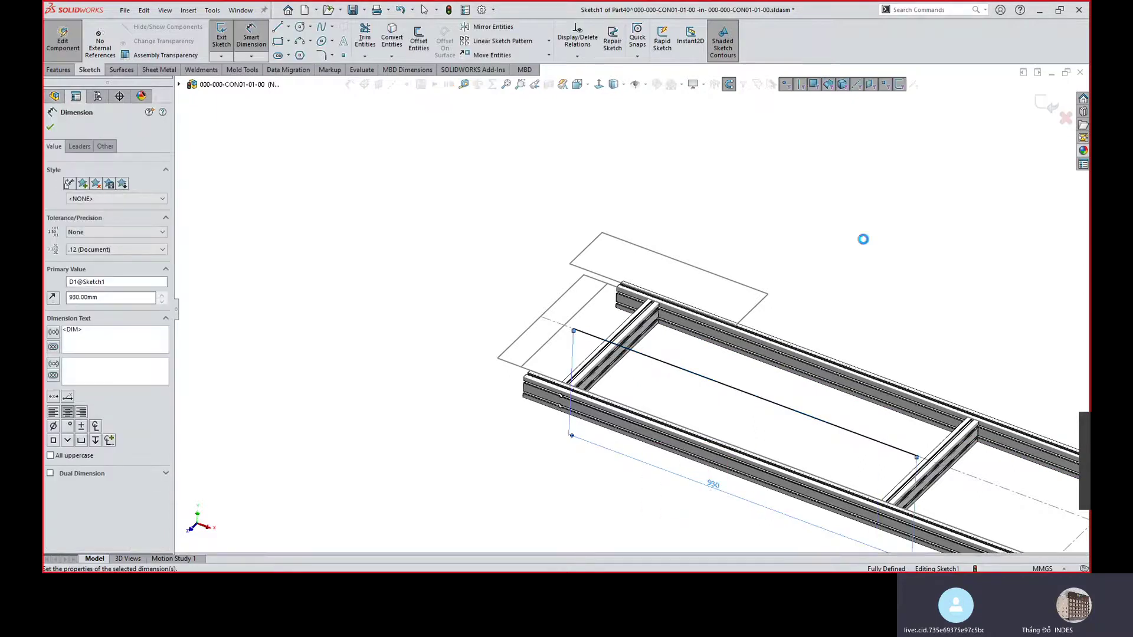
pyautogui.click(1040, 104)
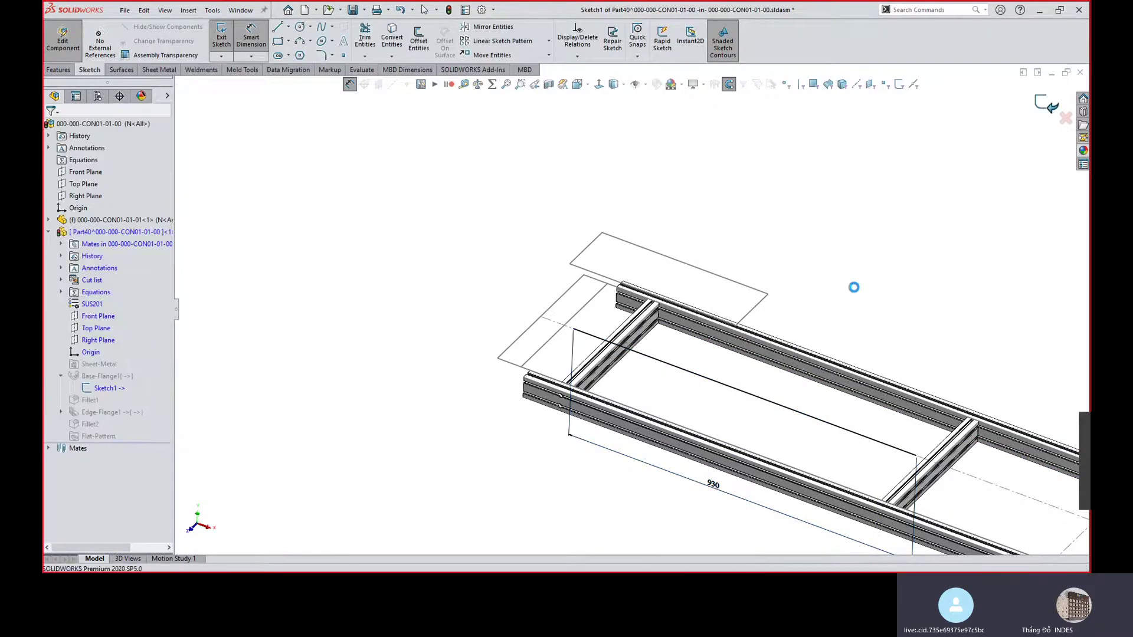
# Hide the sketches in the view and finish editing the plate part, returning to the assembly.
pyautogui.scroll(2, 745, 354)
pyautogui.scroll(-2, 872, 438)
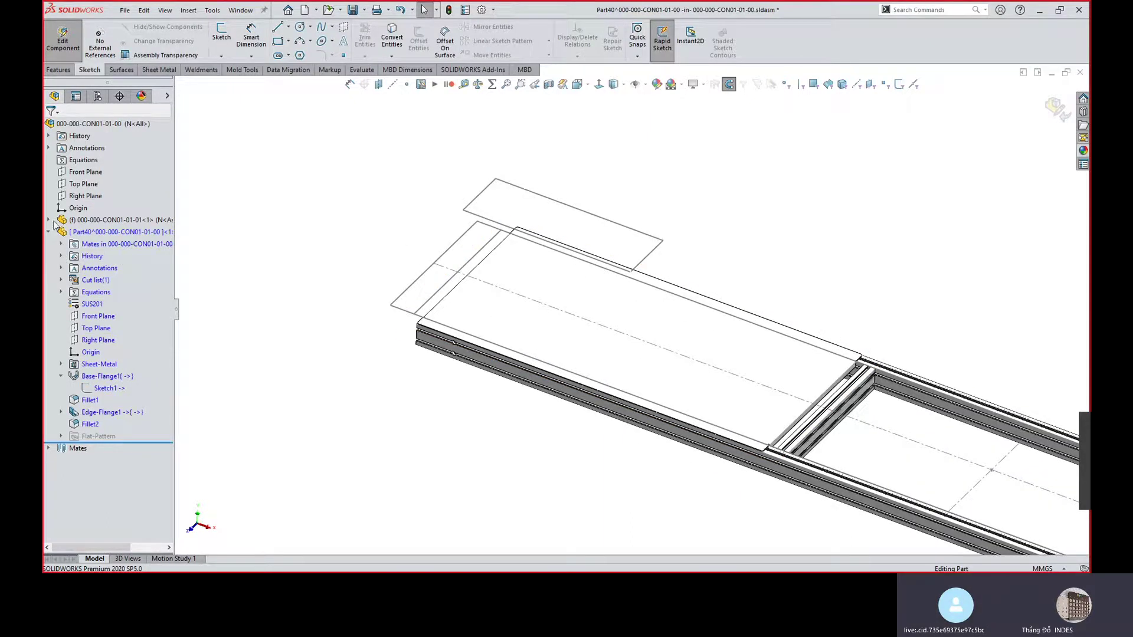
pyautogui.click(645, 85)
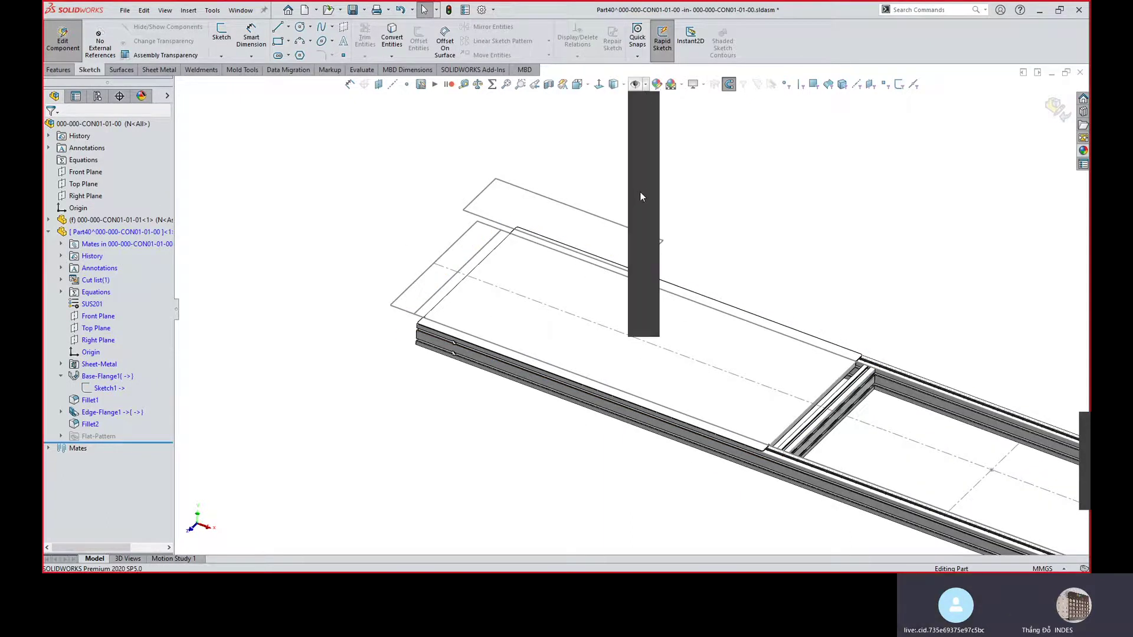
pyautogui.click(649, 192)
pyautogui.moveTo(721, 364)
pyautogui.mouseDown(button='middle')
pyautogui.moveTo(744, 287)
pyautogui.moveTo(745, 349)
pyautogui.mouseUp(button='middle')
pyautogui.scroll(2, 746, 349)
pyautogui.click(63, 38)
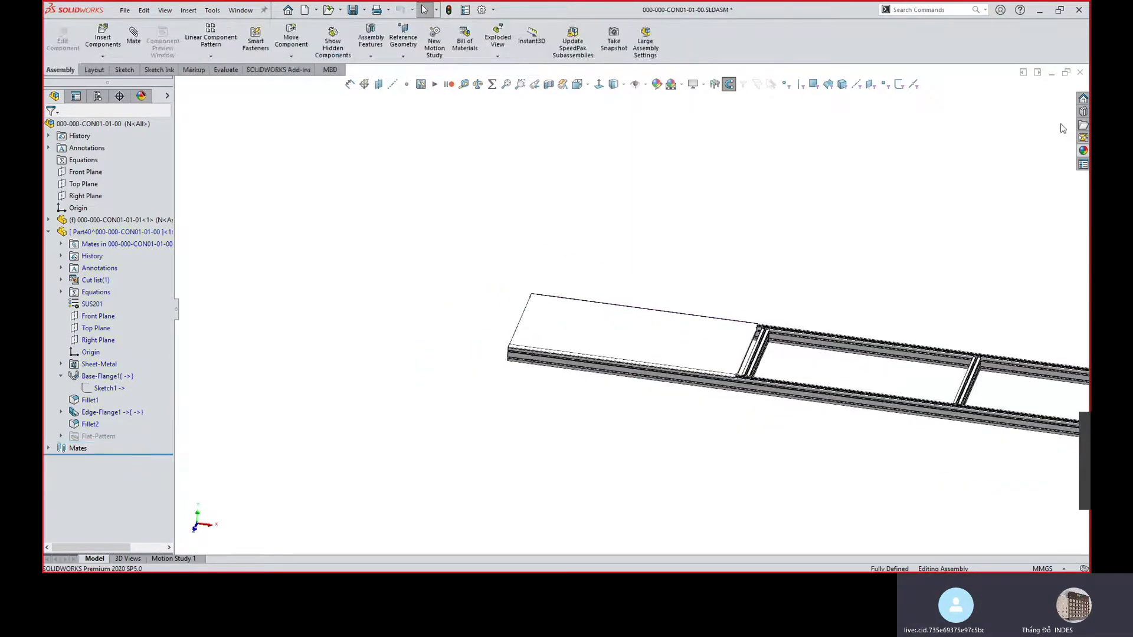
# Apply the brushed steel appearance to the whole bed plate part.
pyautogui.click(1083, 151)
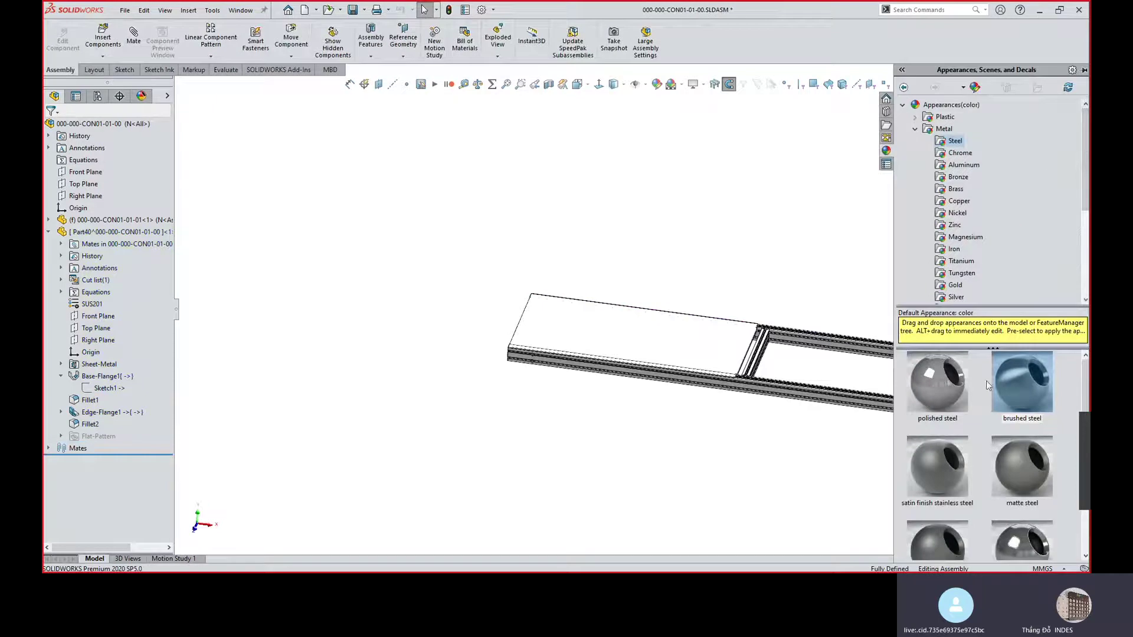
pyautogui.scroll(-2, 987, 458)
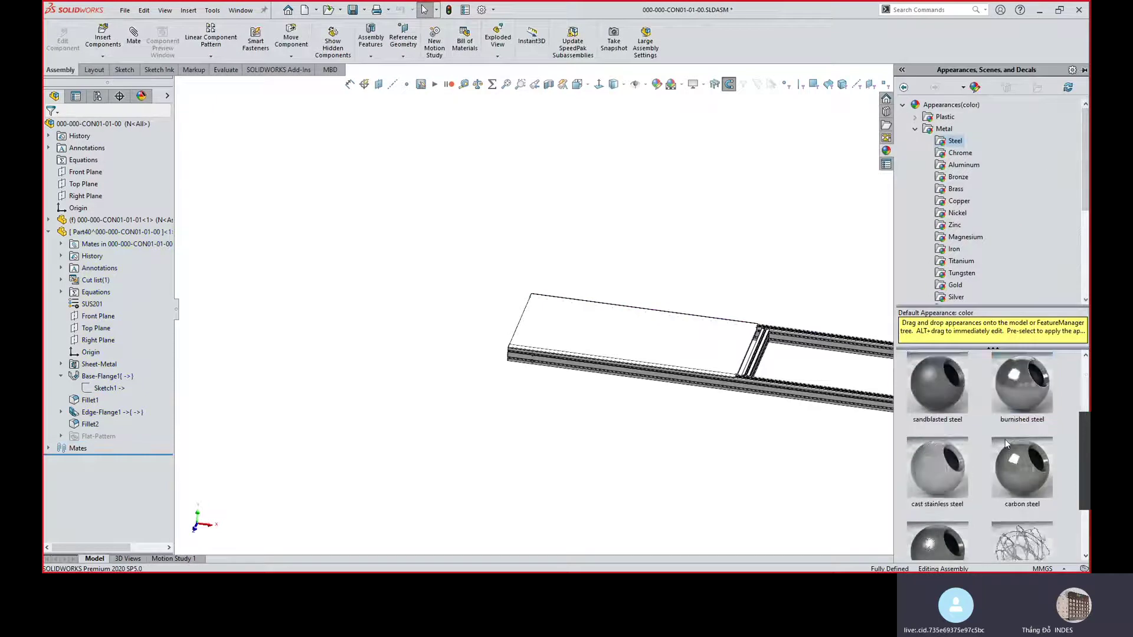
pyautogui.scroll(2, 960, 465)
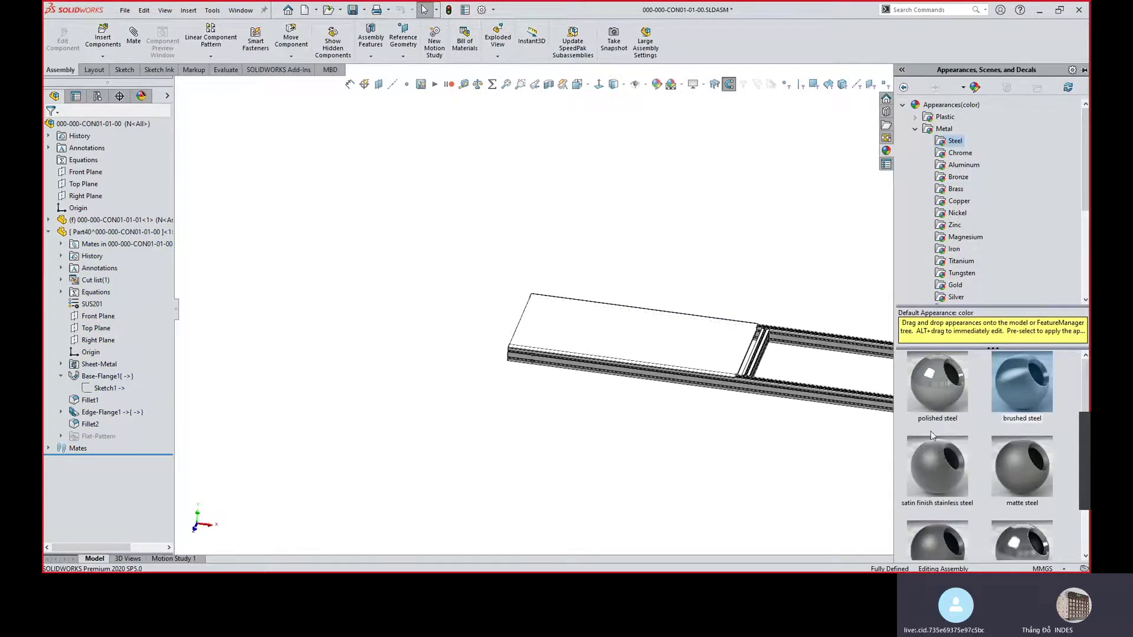
pyautogui.moveTo(1014, 390); pyautogui.dragTo(696, 356)
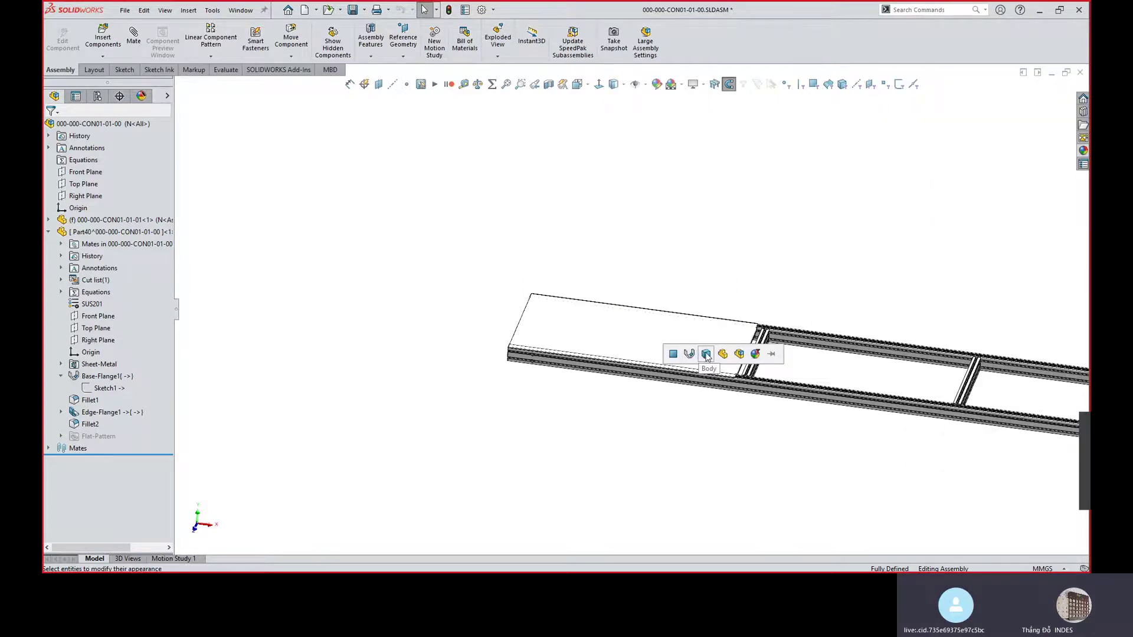
pyautogui.click(721, 353)
# Examine the steel finish on the plate's surface, filleted corner and end flange, and look through the display view settings.
pyautogui.scroll(-8, 663, 358)
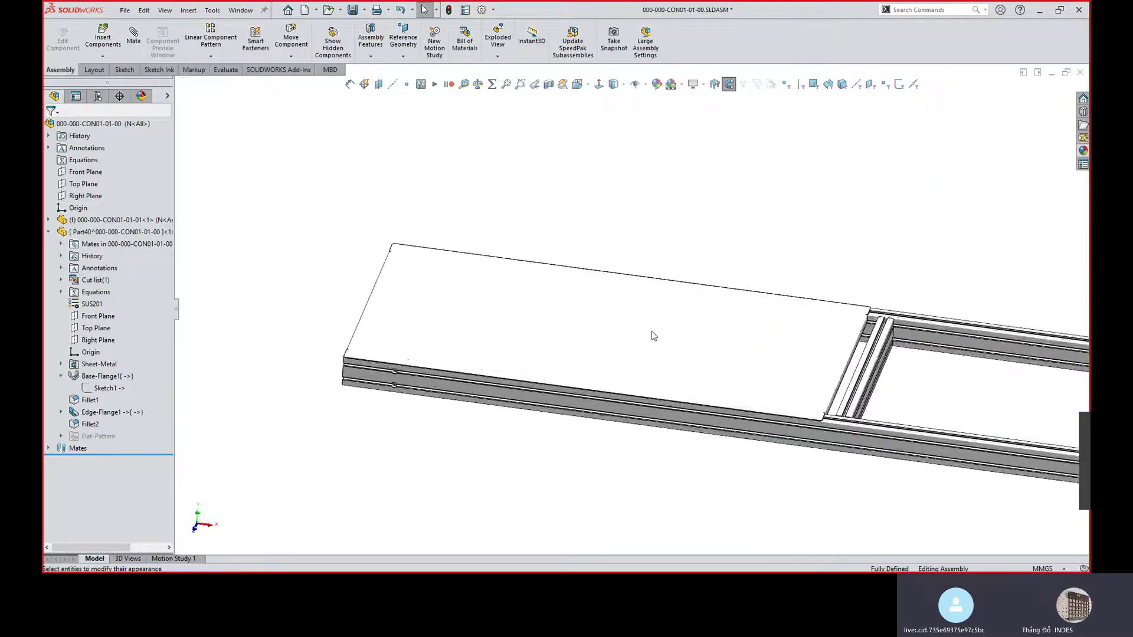
pyautogui.click(682, 85)
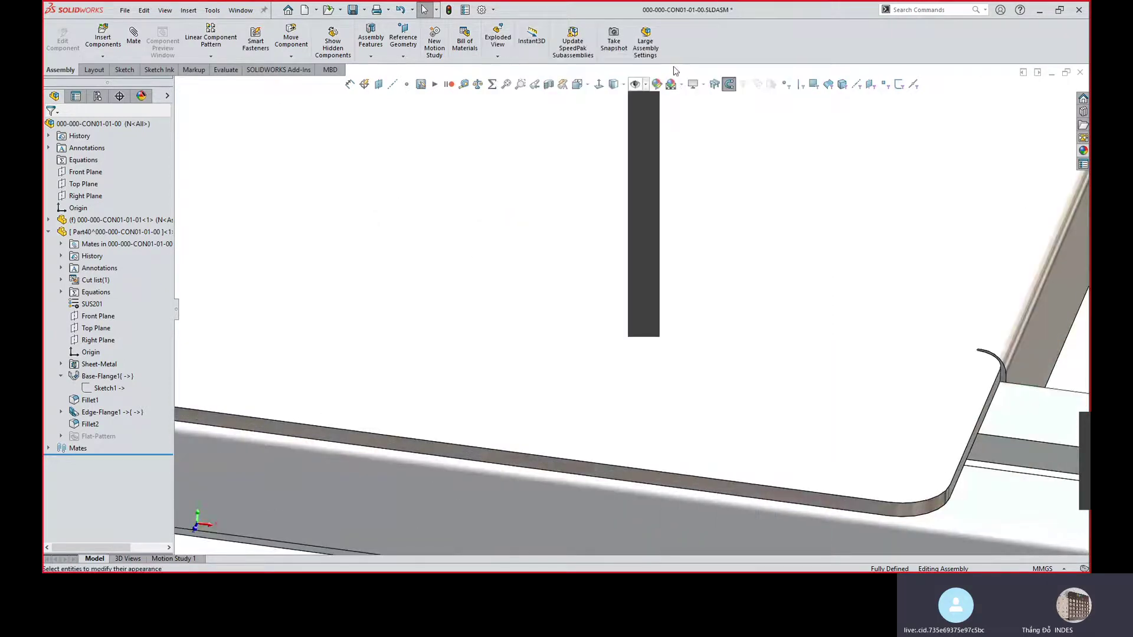
pyautogui.click(704, 85)
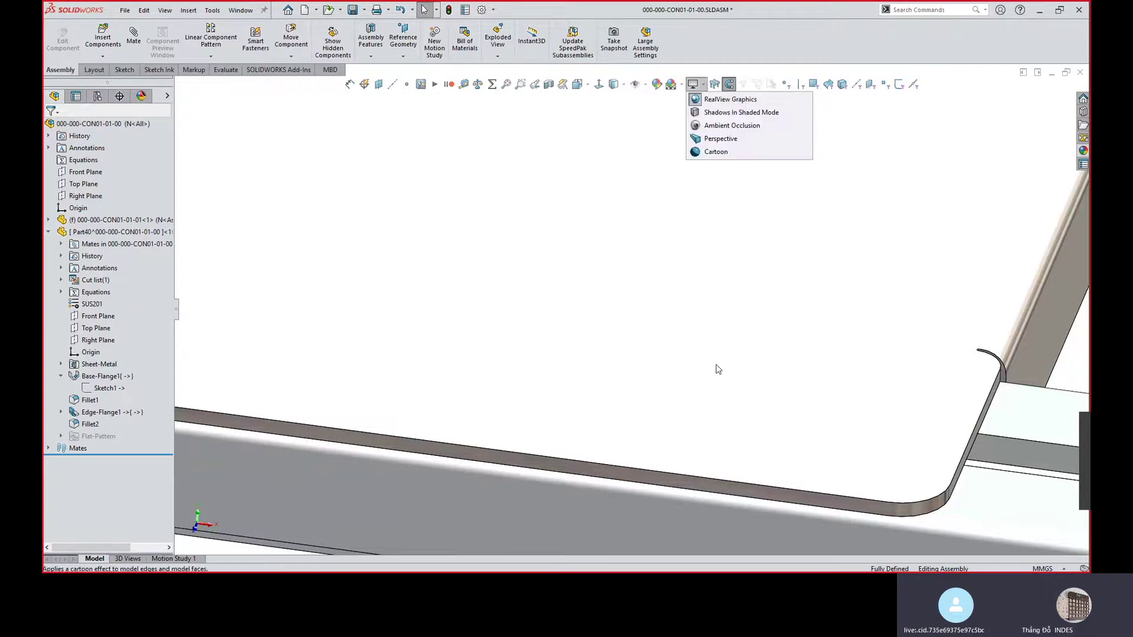
pyautogui.click(992, 316)
pyautogui.moveTo(991, 317); pyautogui.dragTo(876, 293, button='middle')
pyautogui.scroll(4, 876, 293)
pyautogui.scroll(8, 876, 293)
pyautogui.press('Escape')
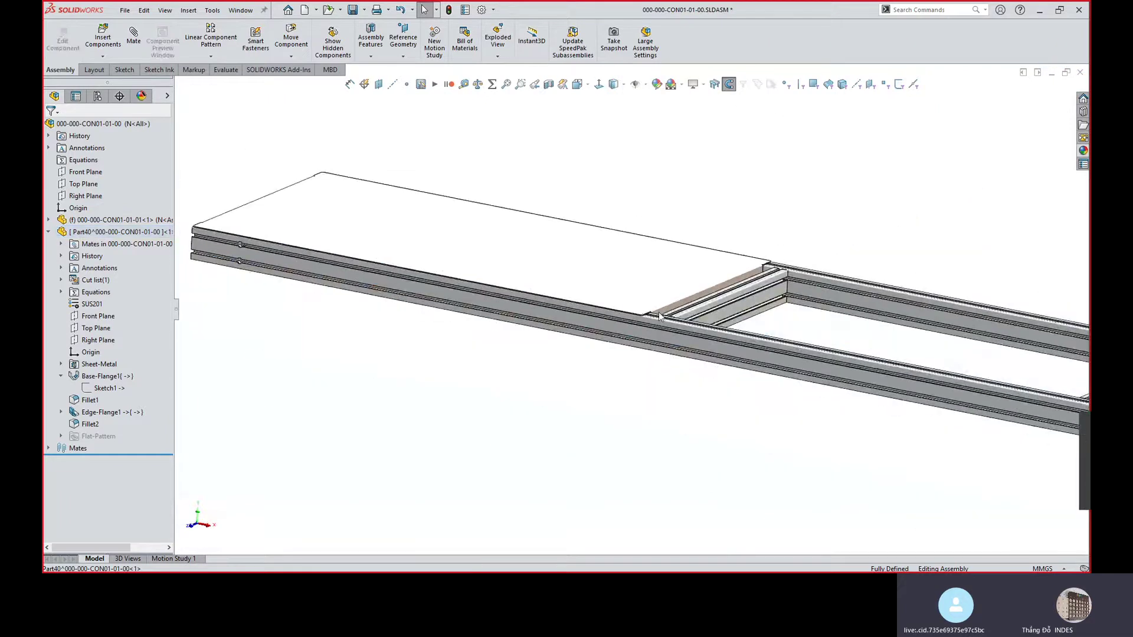
pyautogui.scroll(-6, 695, 294)
pyautogui.scroll(6, 623, 369)
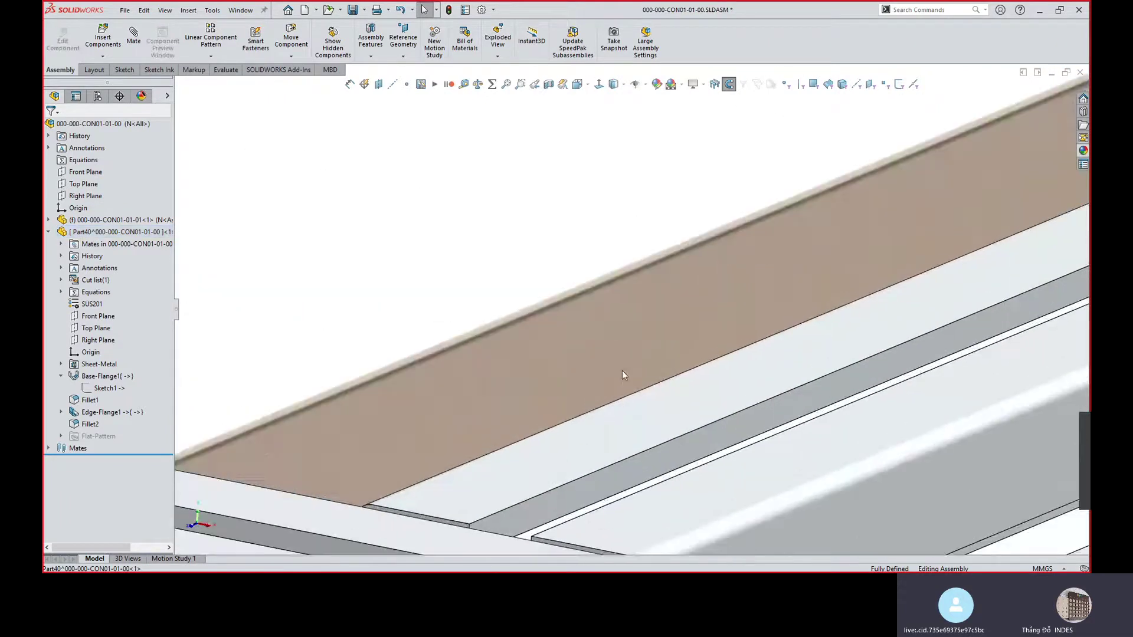
pyautogui.scroll(-6, 625, 368)
pyautogui.moveTo(625, 368); pyautogui.dragTo(610, 318, button='middle')
pyautogui.scroll(-2, 610, 319)
# Start a linear component pattern of the bed plate, using the side profile's long edge as the direction.
pyautogui.click(210, 56)
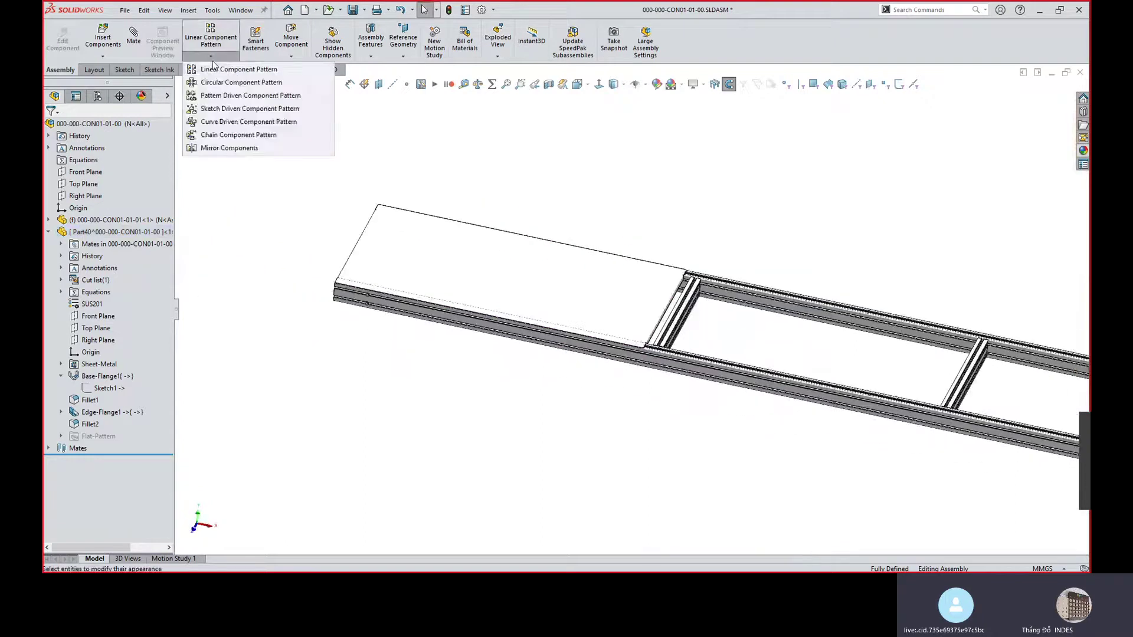
pyautogui.click(225, 71)
pyautogui.scroll(3, 653, 345)
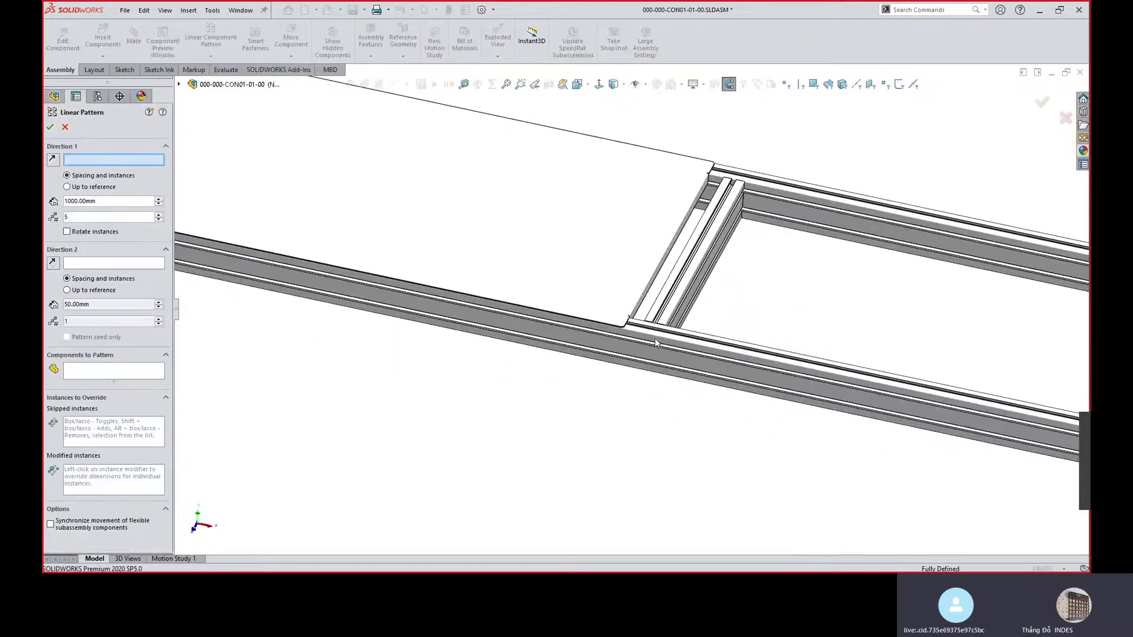
pyautogui.click(654, 341)
pyautogui.click(130, 370)
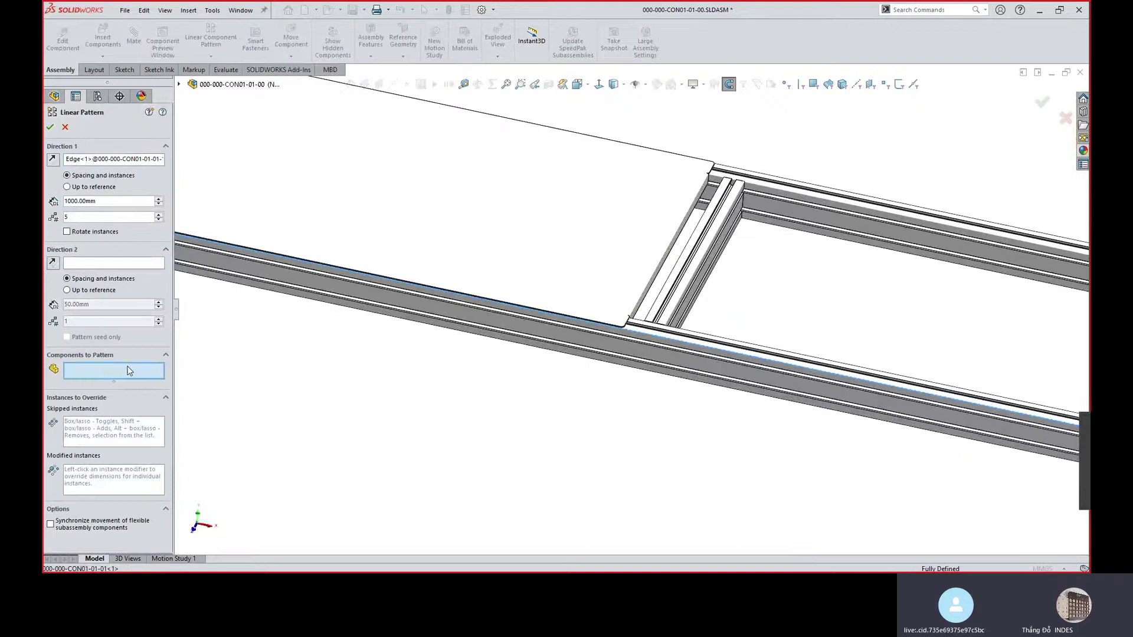
pyautogui.click(506, 253)
pyautogui.scroll(-3, 488, 392)
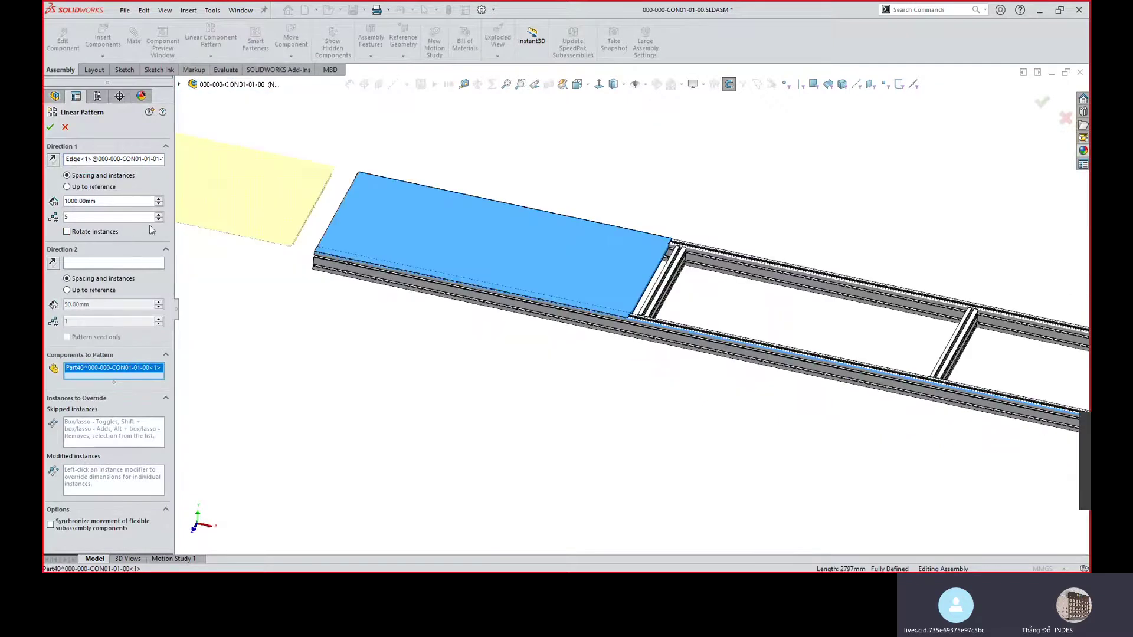
# Set the pattern spacing to 932 mm with 3 instances, reverse its direction to follow the frame, and create the pattern.
pyautogui.write('932')
pyautogui.press('Return')
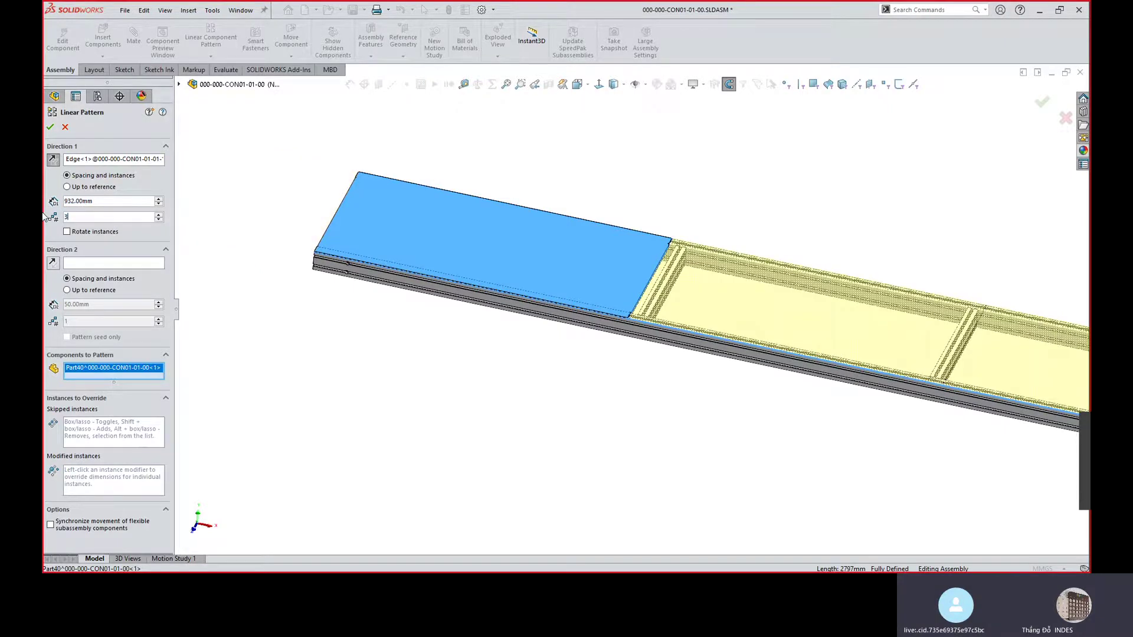
pyautogui.scroll(5, 829, 278)
pyautogui.scroll(-5, 855, 362)
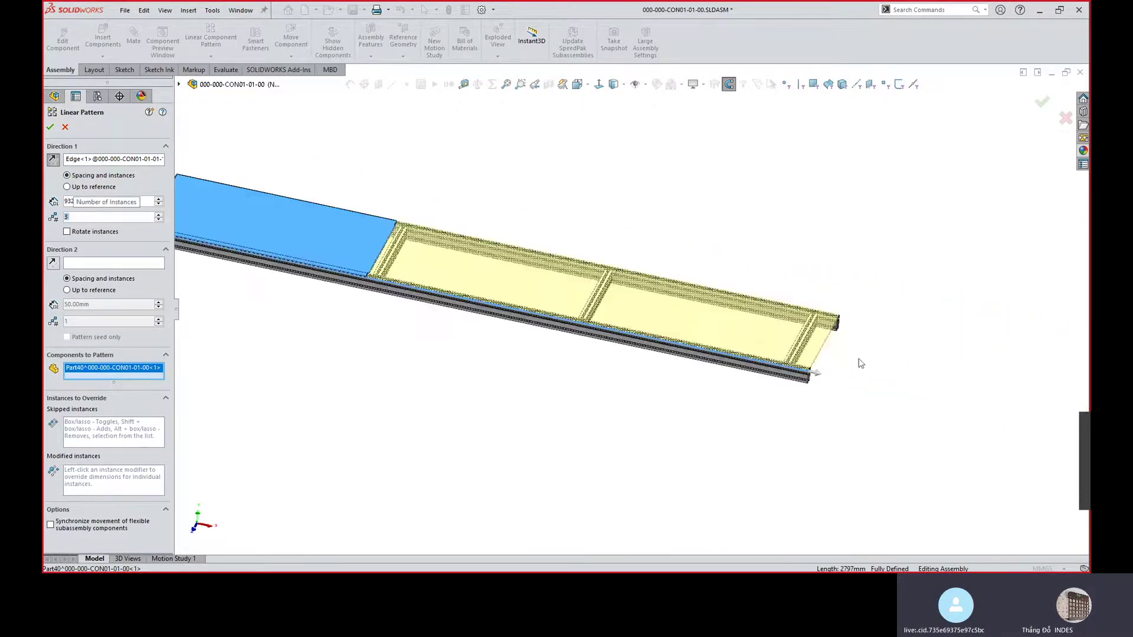
pyautogui.click(49, 127)
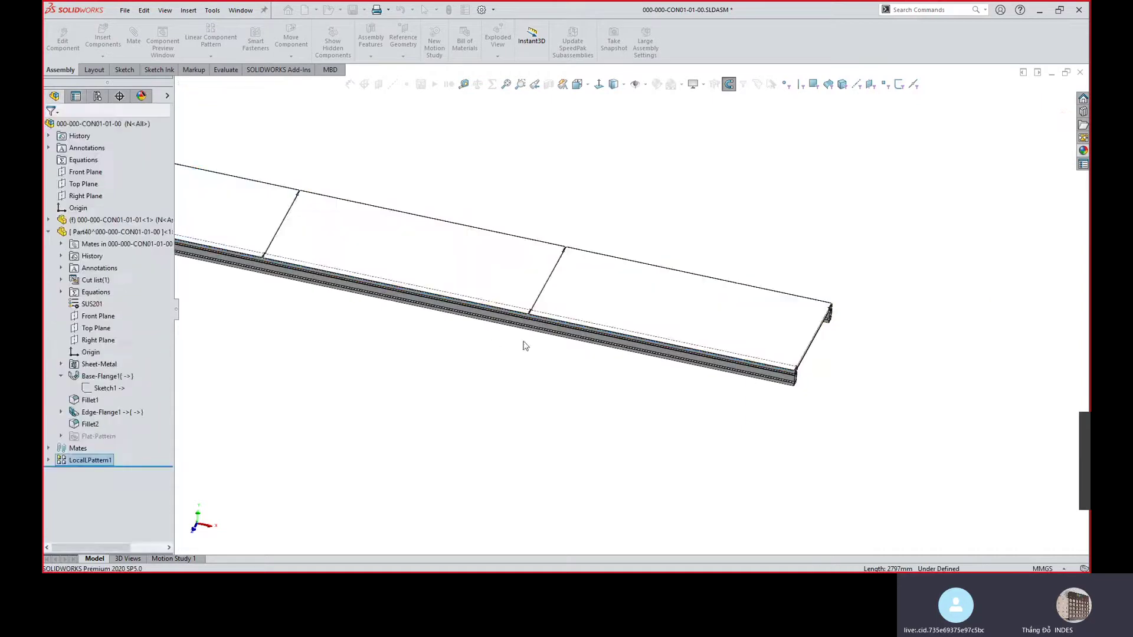
# Examine the joints between the patterned bed plates along the frame.
pyautogui.scroll(-10, 380, 239)
pyautogui.moveTo(381, 239)
pyautogui.mouseDown(button='middle')
pyautogui.moveTo(405, 201)
pyautogui.moveTo(383, 169)
pyautogui.moveTo(395, 220)
pyautogui.moveTo(372, 253)
pyautogui.moveTo(382, 241)
pyautogui.mouseUp(button='middle')
pyautogui.scroll(2, 382, 240)
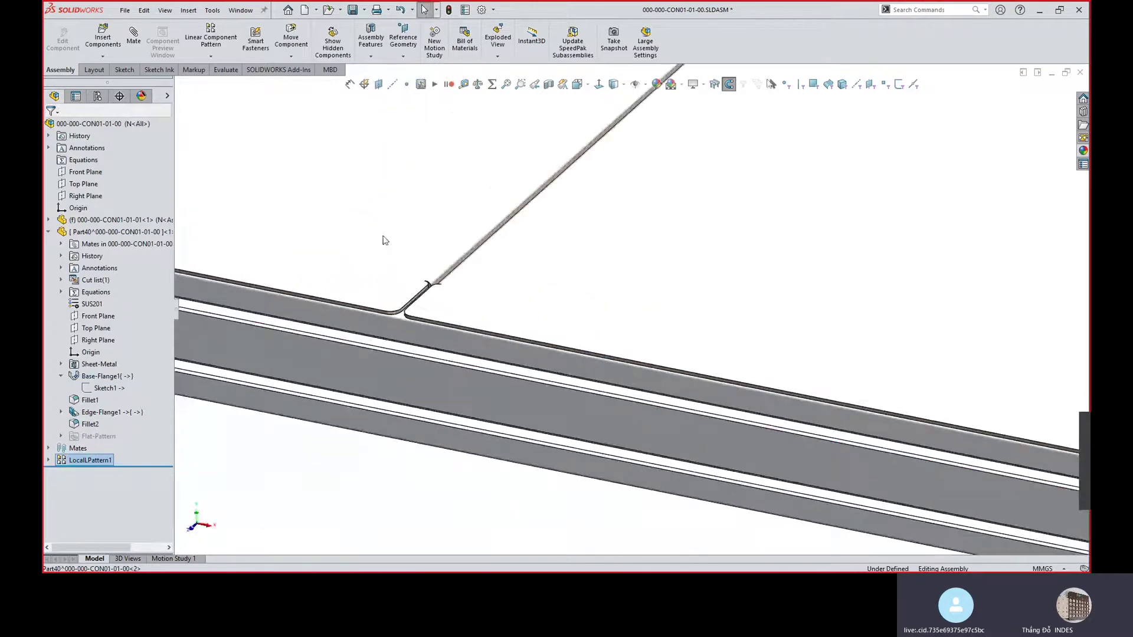
pyautogui.scroll(7, 622, 281)
pyautogui.scroll(-6, 976, 360)
pyautogui.scroll(-3, 881, 397)
pyautogui.moveTo(819, 333)
pyautogui.mouseDown(button='middle')
pyautogui.moveTo(852, 333)
pyautogui.moveTo(840, 328)
pyautogui.mouseUp(button='middle')
pyautogui.scroll(3, 840, 327)
pyautogui.scroll(5, 843, 330)
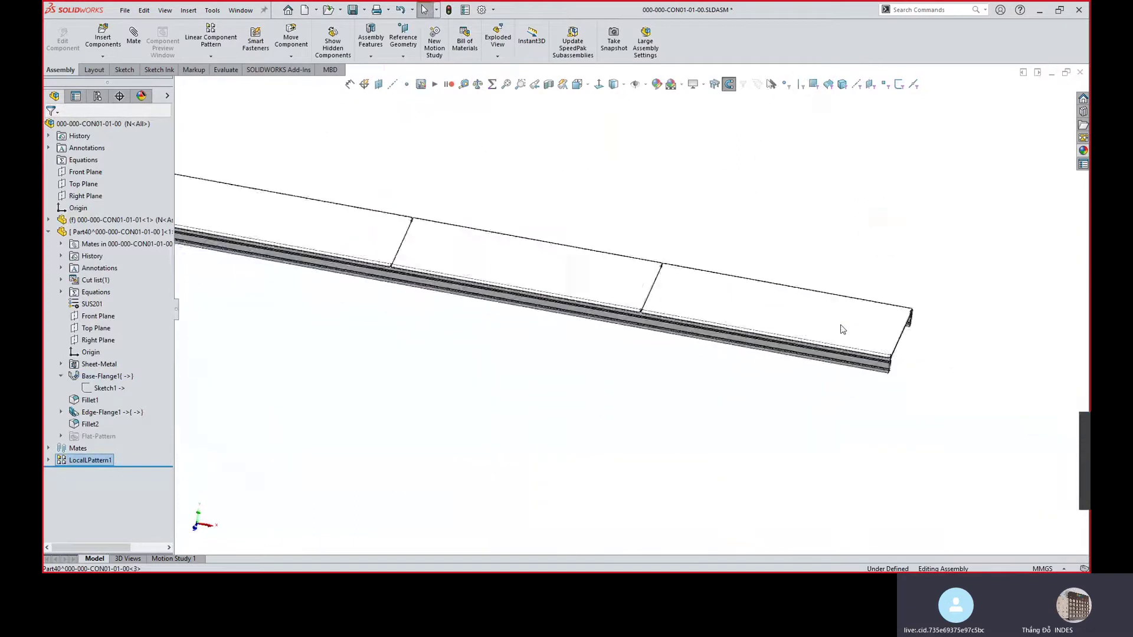
# Examine how the outermost bed plates sit on the side profiles at both ends of the frame.
pyautogui.scroll(-6, 821, 347)
pyautogui.scroll(-4, 709, 331)
pyautogui.moveTo(667, 282)
pyautogui.mouseDown(button='middle')
pyautogui.moveTo(698, 283)
pyautogui.moveTo(650, 291)
pyautogui.mouseUp(button='middle')
pyautogui.scroll(3, 650, 291)
pyautogui.scroll(4, 651, 293)
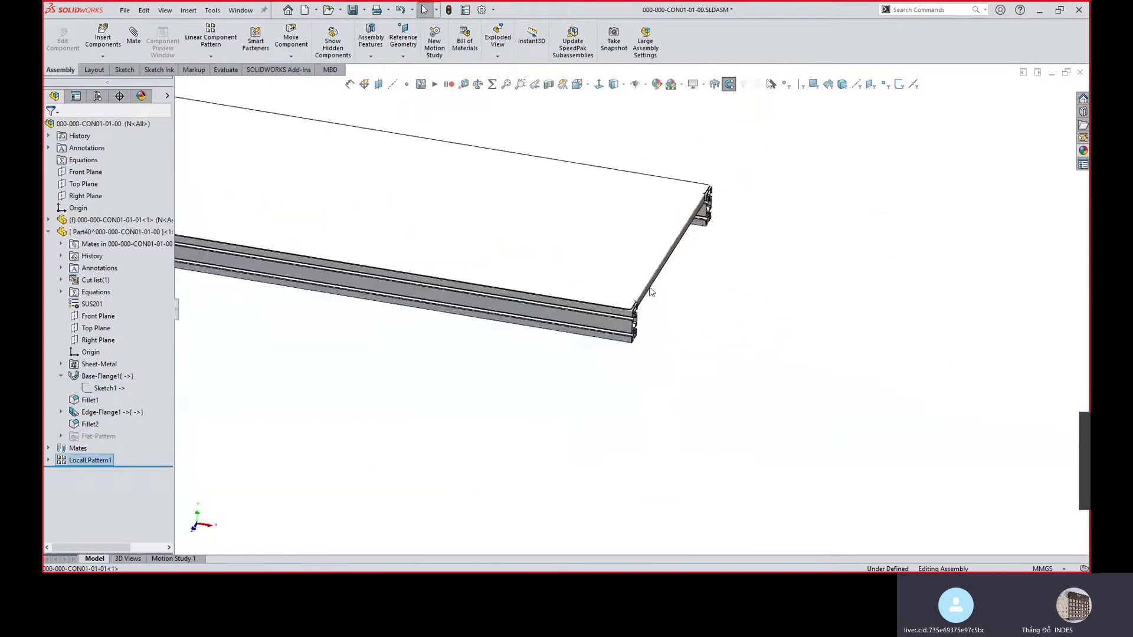
pyautogui.scroll(-5, 277, 250)
pyautogui.scroll(-5, 277, 250)
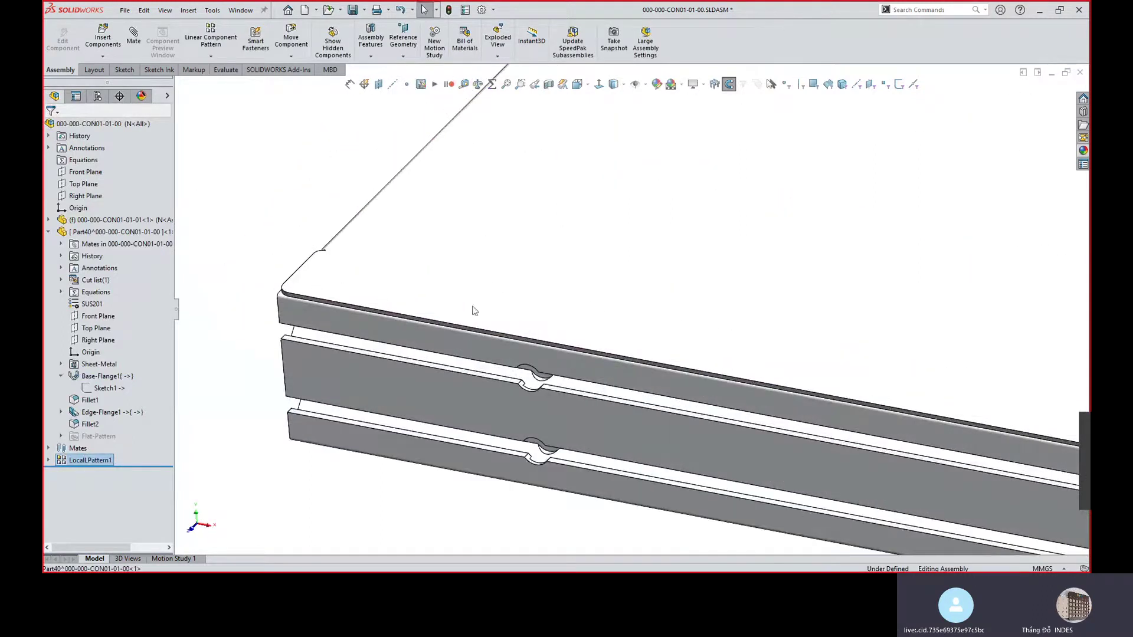
pyautogui.moveTo(459, 311); pyautogui.dragTo(505, 298, button='middle')
pyautogui.scroll(4, 506, 304)
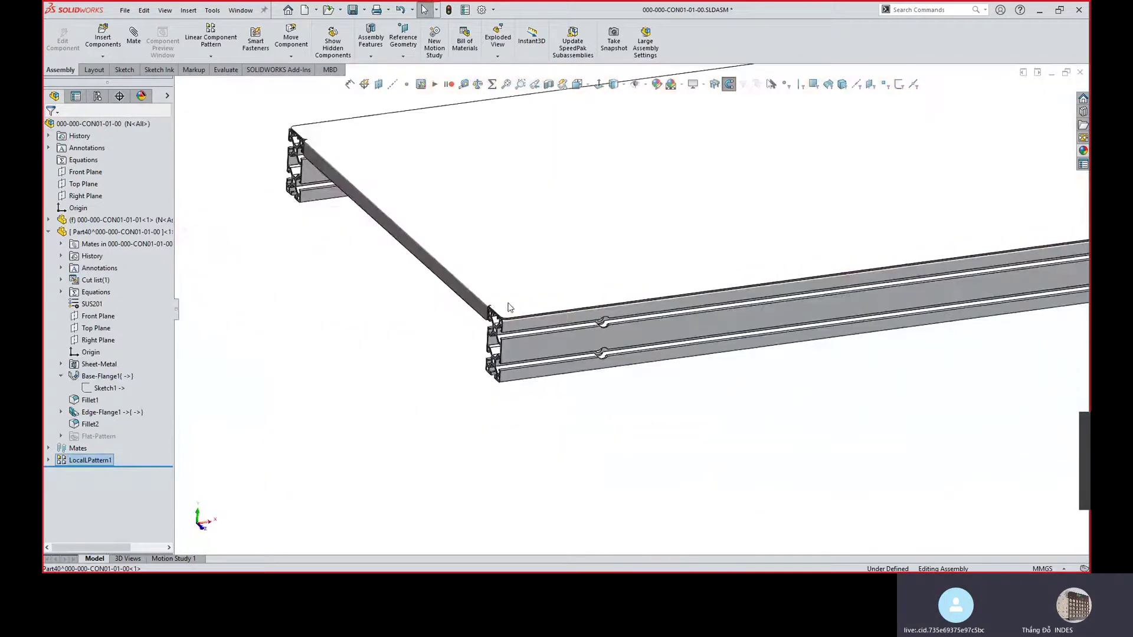
pyautogui.scroll(-3, 455, 260)
pyautogui.click(248, 255)
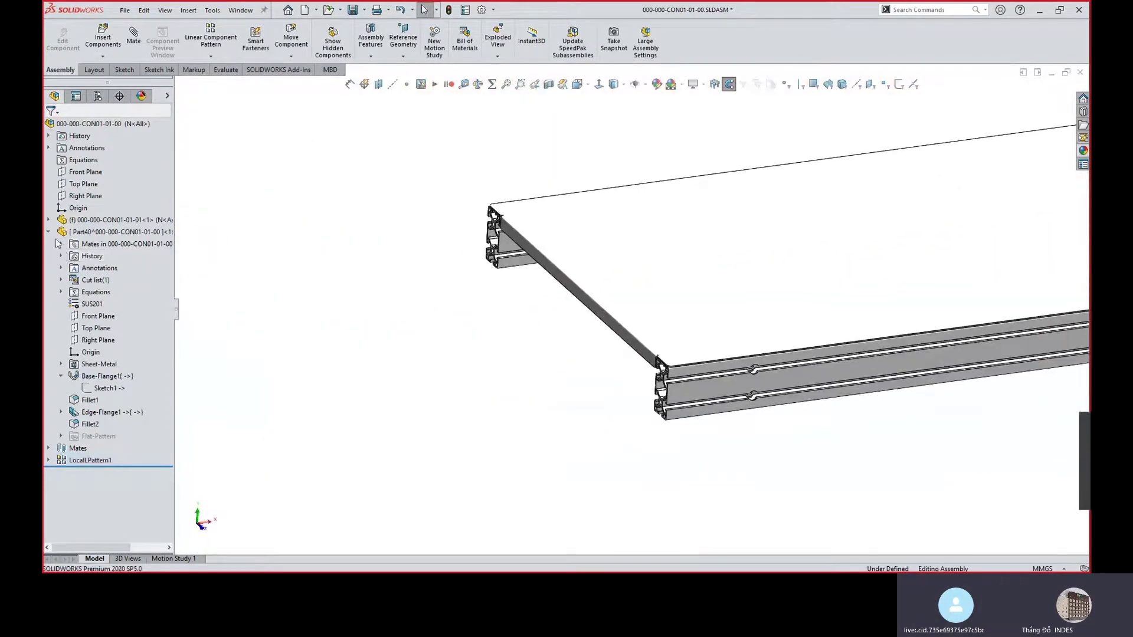
# Rename the bed plate part as 000-000-CON01-01-02, reusing the frame part's copied name.
pyautogui.click(124, 219)
pyautogui.click(124, 220)
pyautogui.hotkey('ctrl', 'c')
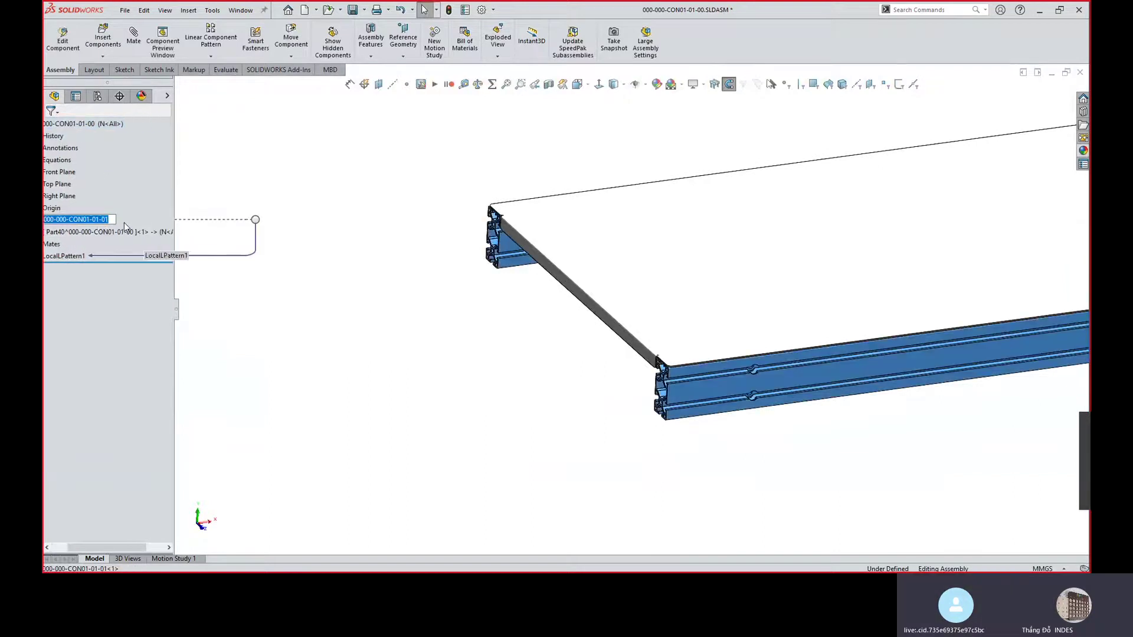
pyautogui.click(115, 230)
pyautogui.click(115, 230)
pyautogui.hotkey('ctrl', 'v')
pyautogui.write('2')
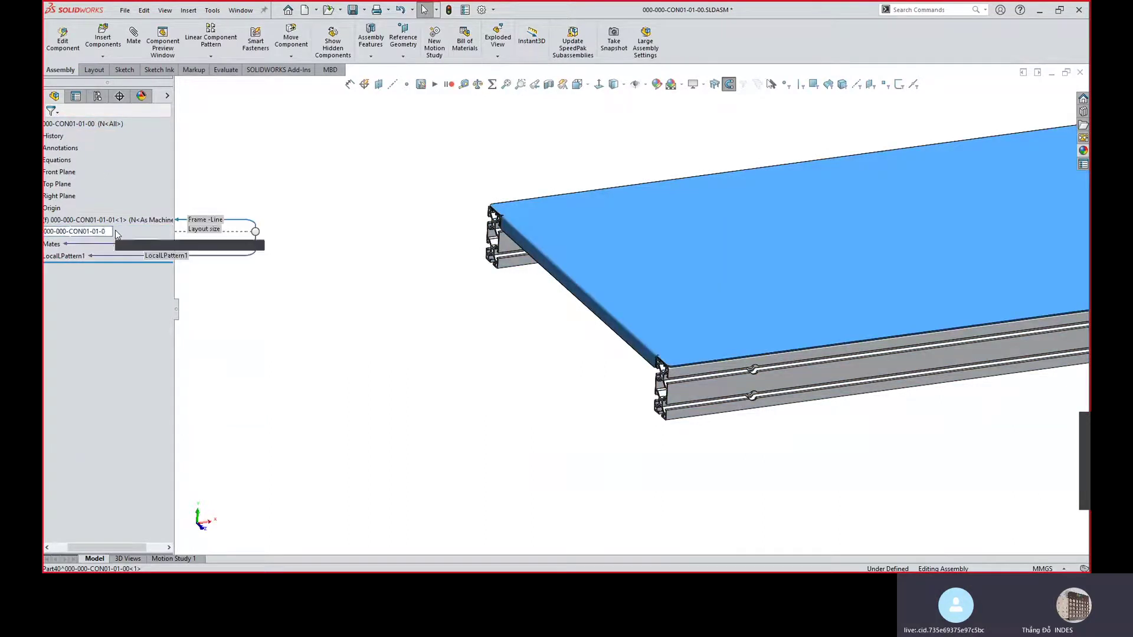
# Save the renamed virtual plate part to an external file and widen the feature tree.
pyautogui.rightClick(115, 230)
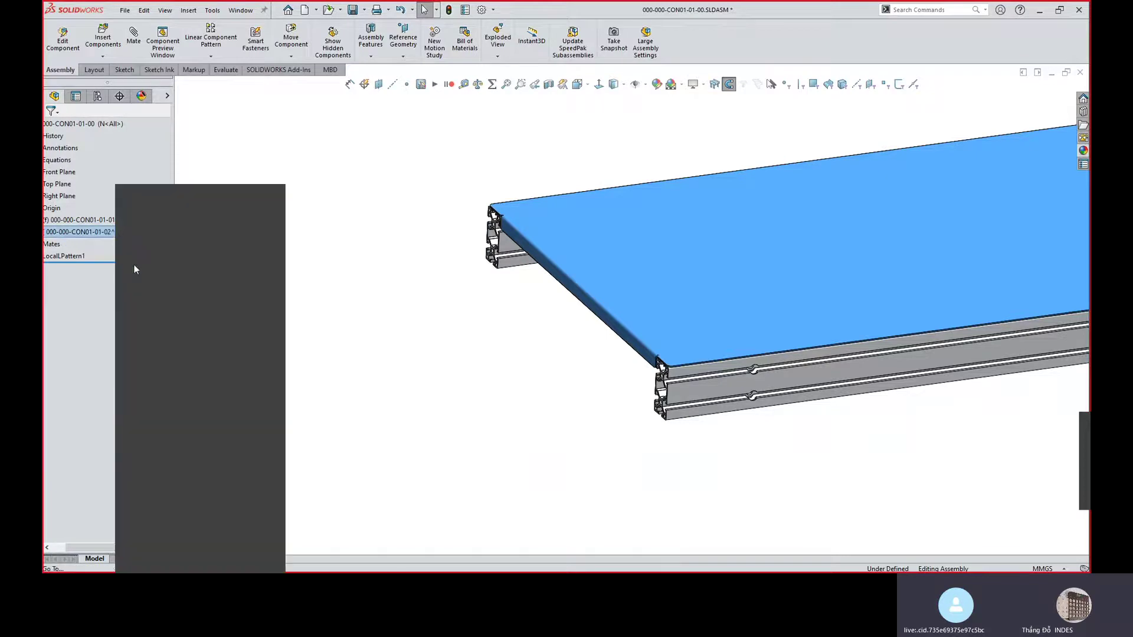
pyautogui.click(155, 308)
pyautogui.click(580, 335)
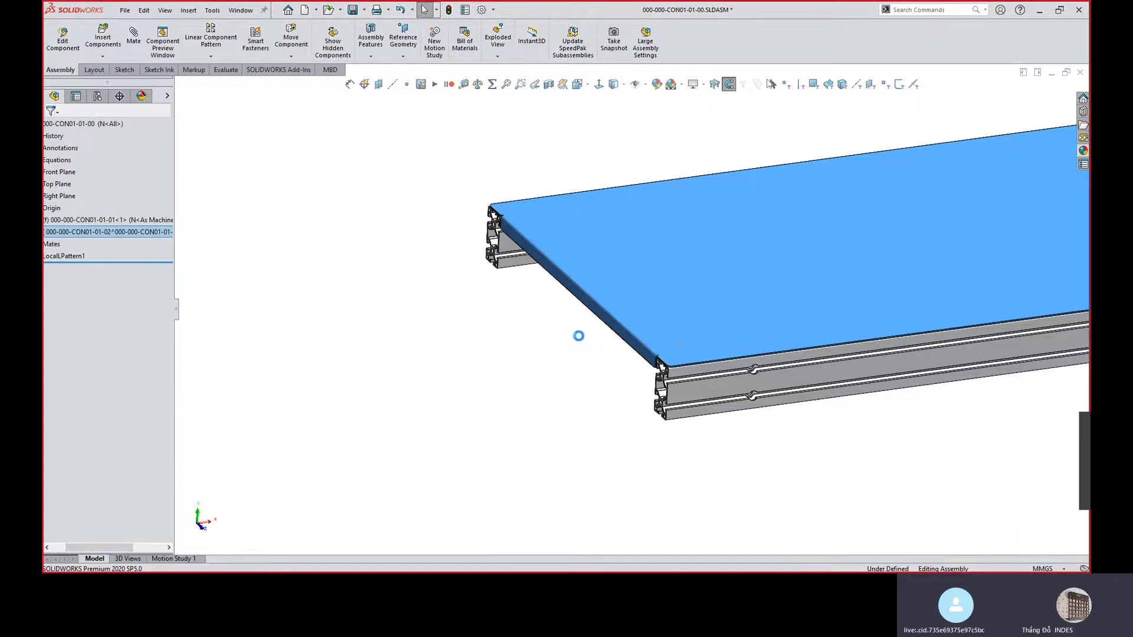
pyautogui.click(380, 324)
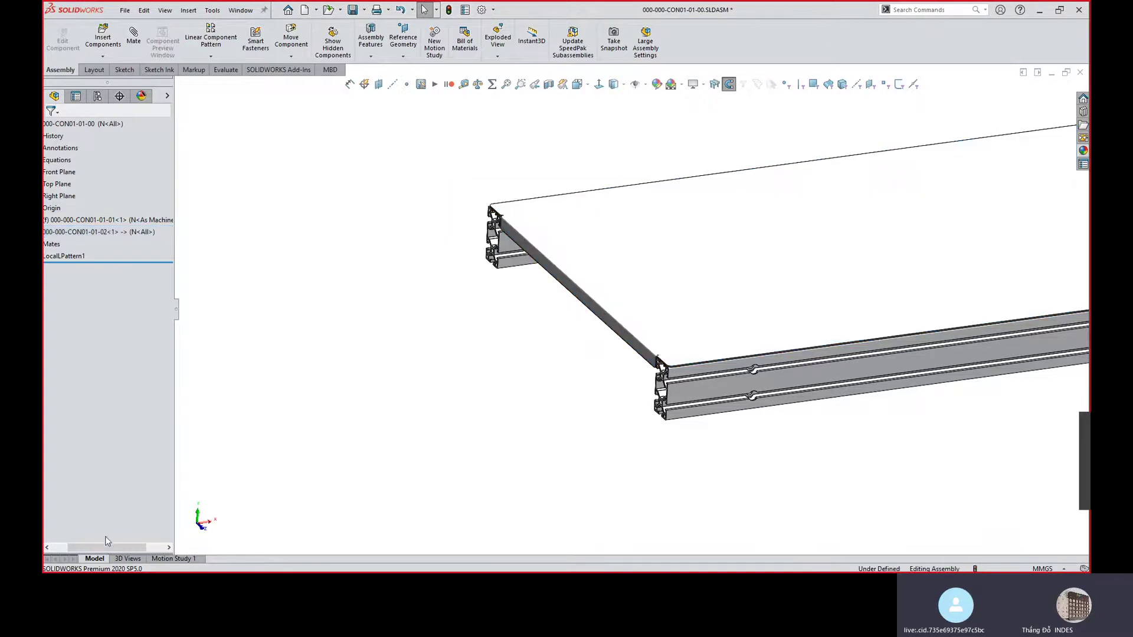
pyautogui.moveTo(80, 547); pyautogui.dragTo(64, 545)
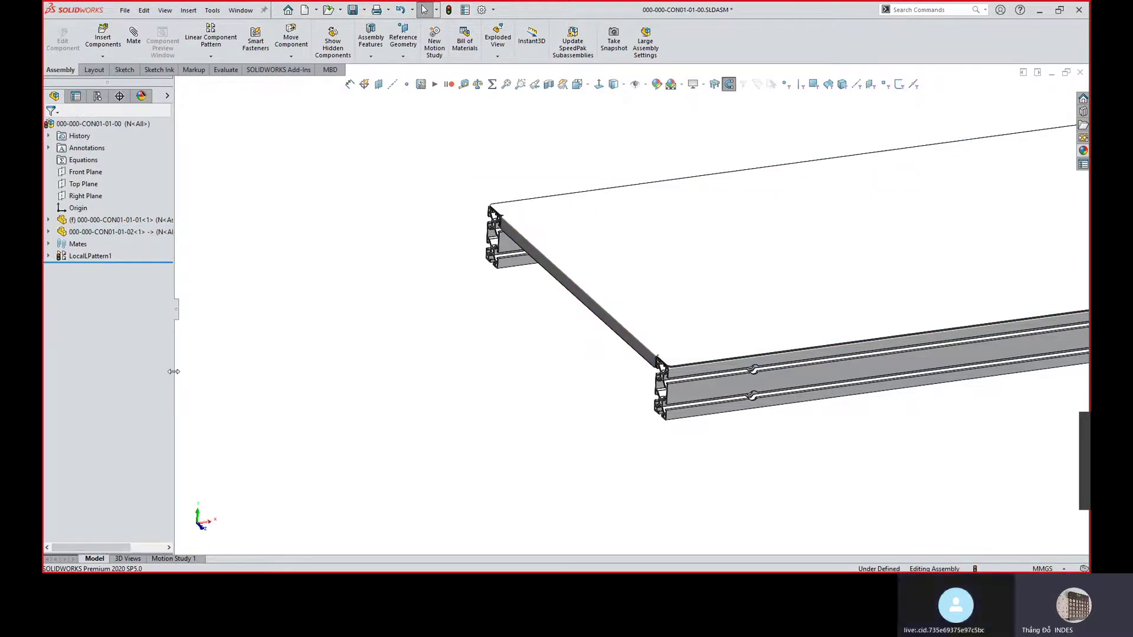
pyautogui.moveTo(173, 372); pyautogui.dragTo(220, 370)
# Examine the underside of the conveyor where the plate flanges meet near the frame's cross profiles.
pyautogui.scroll(8, 511, 338)
pyautogui.scroll(-4, 894, 289)
pyautogui.moveTo(791, 316); pyautogui.dragTo(738, 240, button='middle')
pyautogui.scroll(-8, 738, 240)
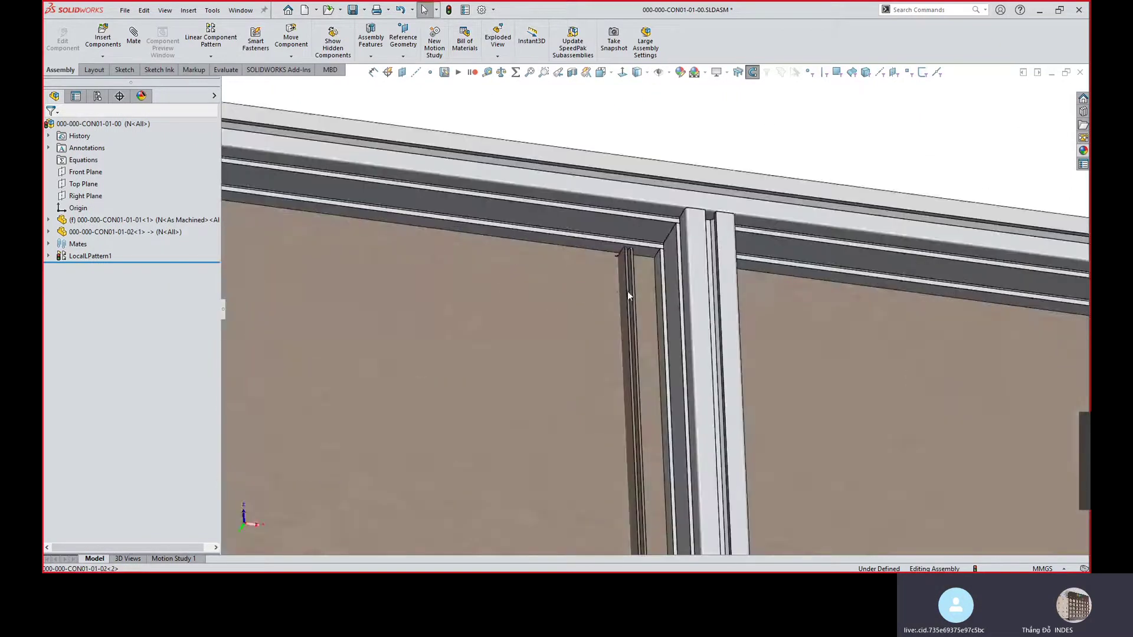
pyautogui.moveTo(610, 240); pyautogui.dragTo(635, 326, button='middle')
pyautogui.scroll(10, 634, 327)
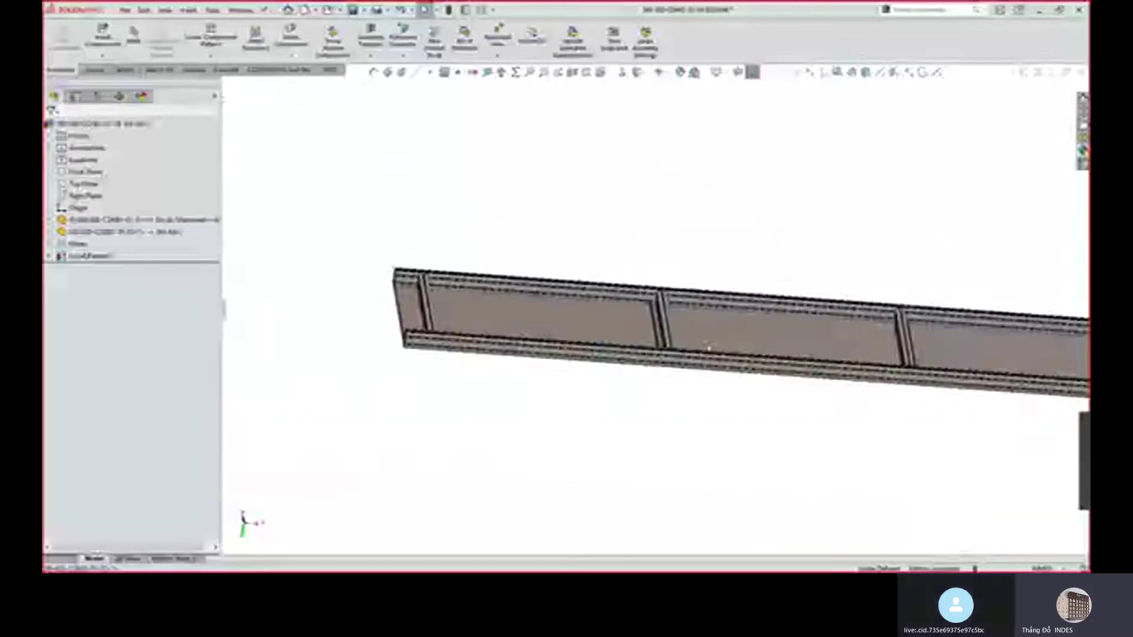
pyautogui.scroll(-6, 825, 342)
pyautogui.moveTo(825, 343); pyautogui.dragTo(736, 269, button='middle')
pyautogui.scroll(4, 737, 269)
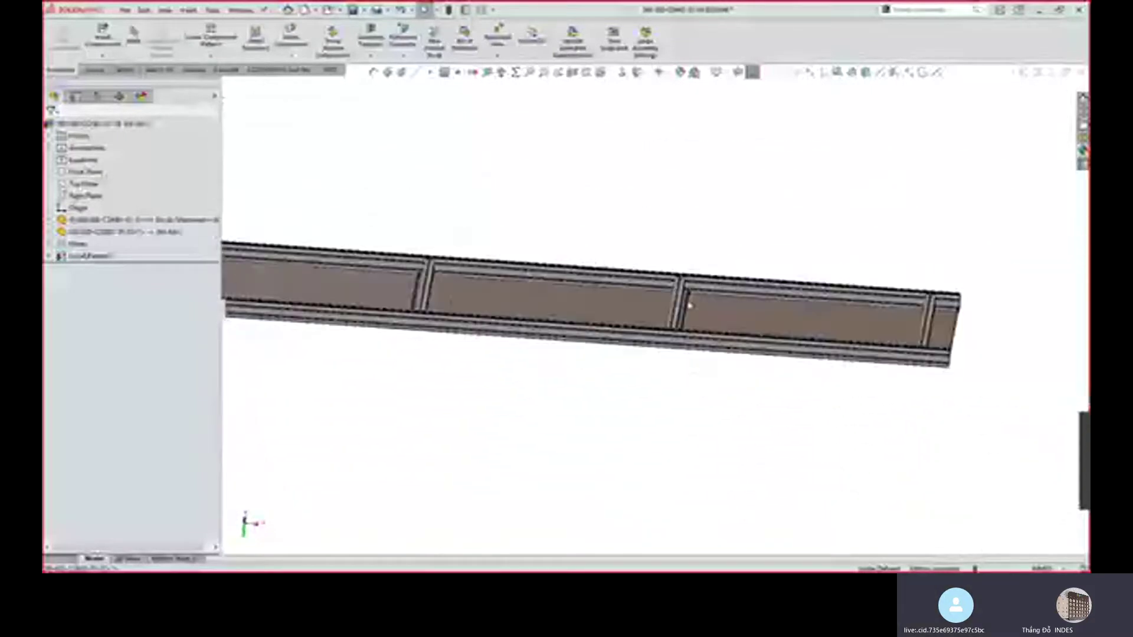
# Examine the cross profiles' positions relative to the plates along the whole frame from below.
pyautogui.scroll(-3, 451, 300)
pyautogui.scroll(4, 389, 295)
pyautogui.scroll(-4, 395, 296)
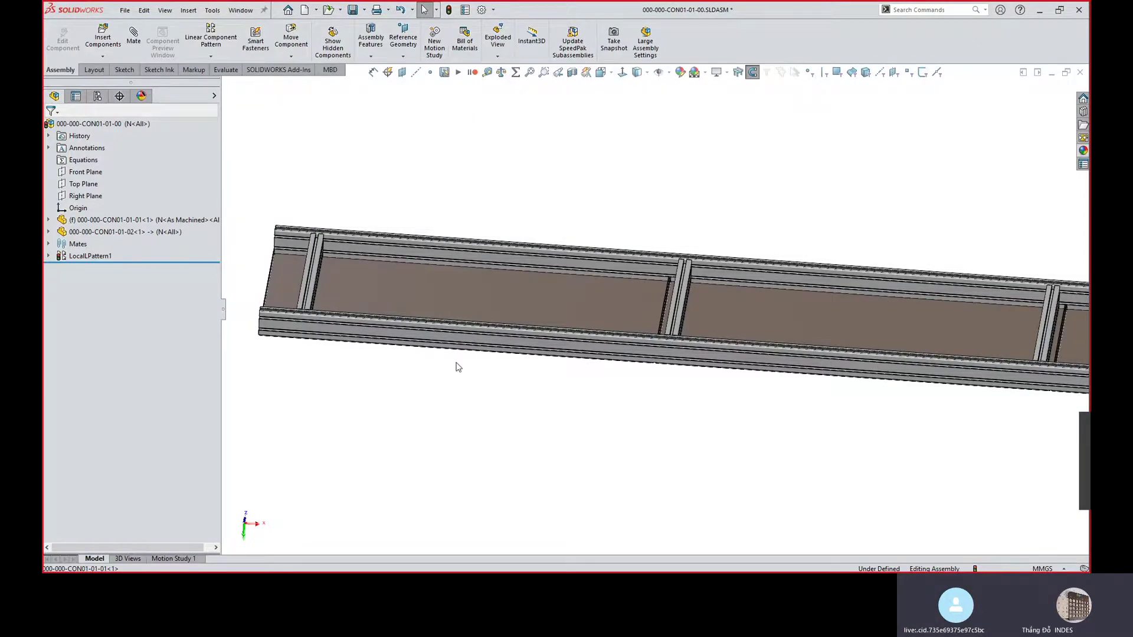
pyautogui.scroll(6, 458, 366)
pyautogui.scroll(-2, 908, 331)
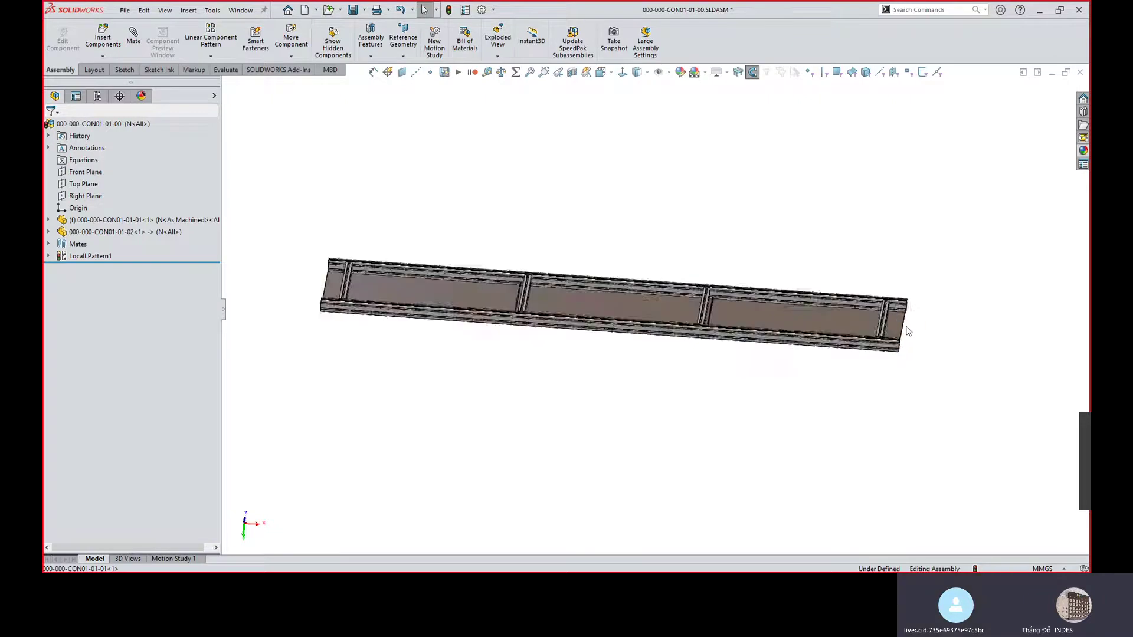
pyautogui.scroll(-2, 907, 331)
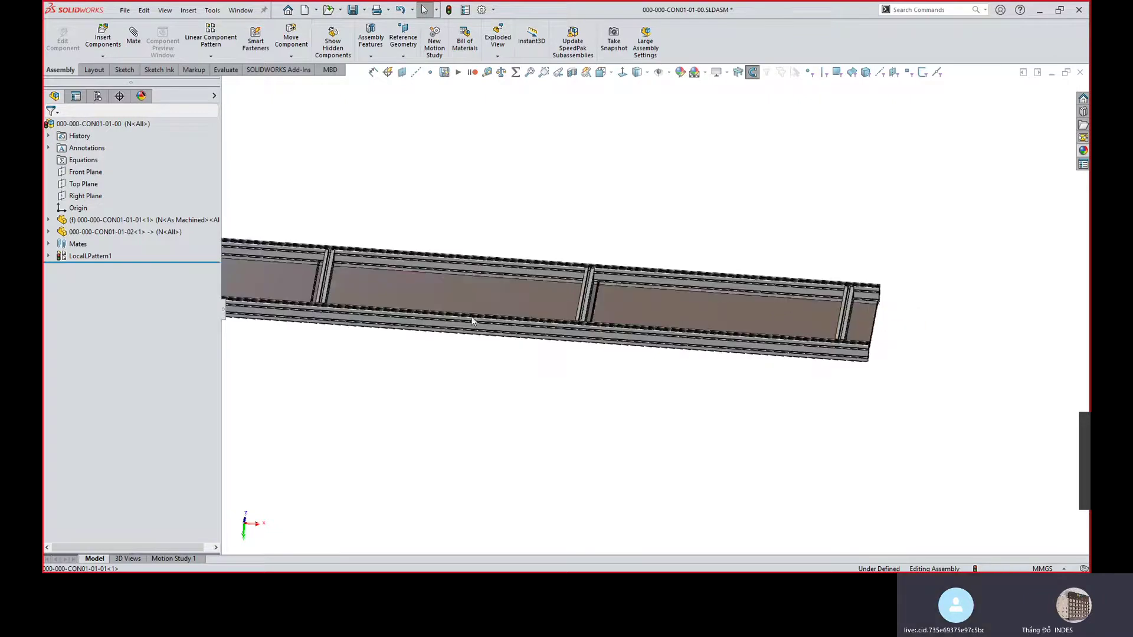
pyautogui.scroll(2, 405, 336)
pyautogui.scroll(-4, 571, 285)
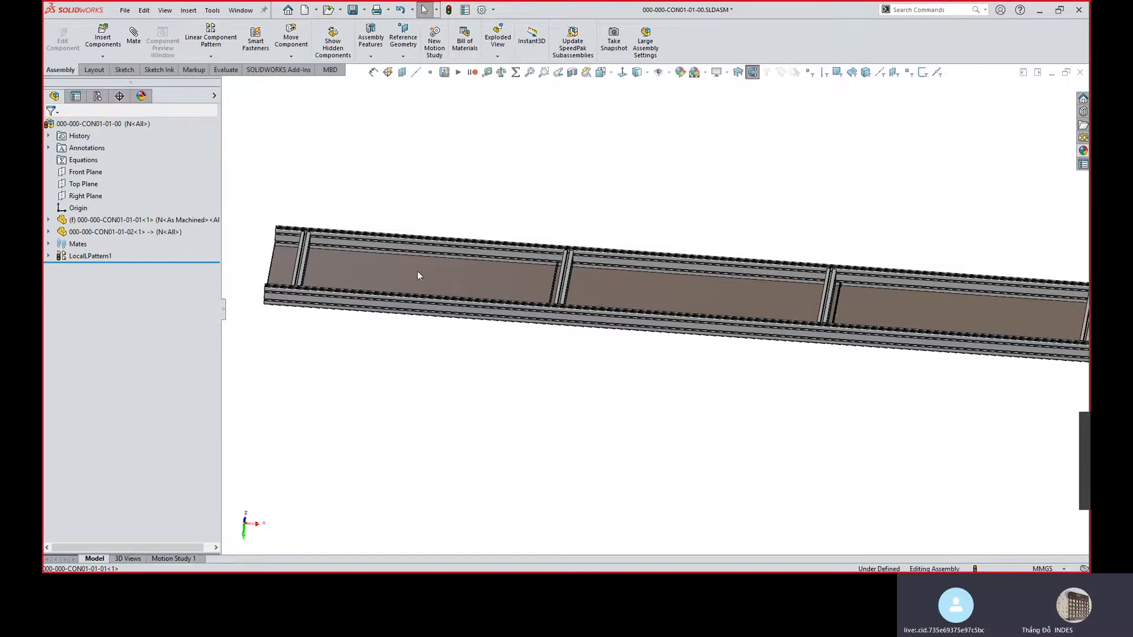
pyautogui.moveTo(478, 241); pyautogui.dragTo(548, 363, button='middle')
pyautogui.scroll(-3, 539, 359)
pyautogui.moveTo(604, 338)
pyautogui.mouseDown(button='middle')
pyautogui.moveTo(608, 437)
pyautogui.moveTo(618, 349)
pyautogui.moveTo(605, 237)
pyautogui.moveTo(627, 276)
pyautogui.mouseUp(button='middle')
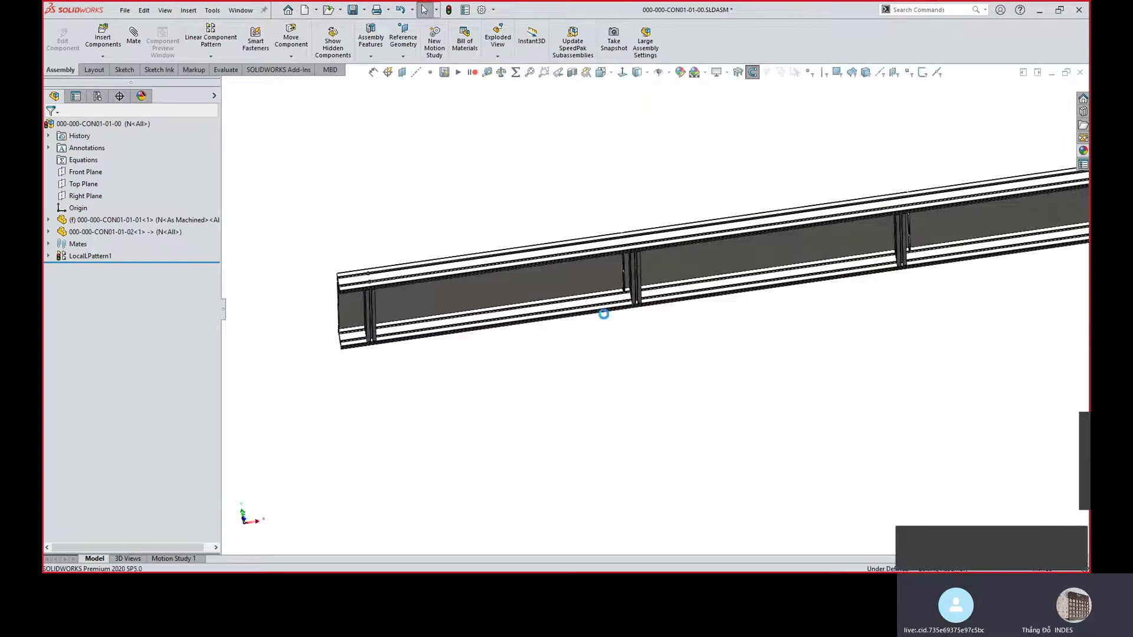
# Turn the conveyor assembly to a view from above and display its hidden sketch outlines and centerlines.
pyautogui.moveTo(604, 313)
pyautogui.mouseDown(button='middle')
pyautogui.moveTo(797, 263)
pyautogui.moveTo(804, 364)
pyautogui.moveTo(824, 430)
pyautogui.moveTo(754, 423)
pyautogui.mouseUp(button='middle')
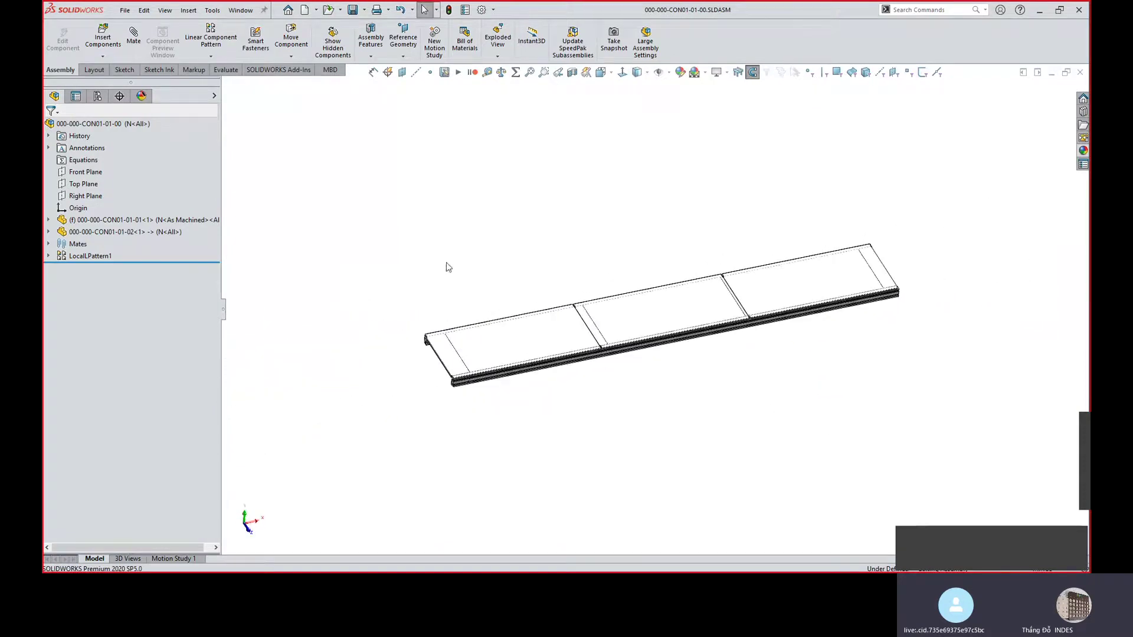
pyautogui.scroll(-2, 472, 366)
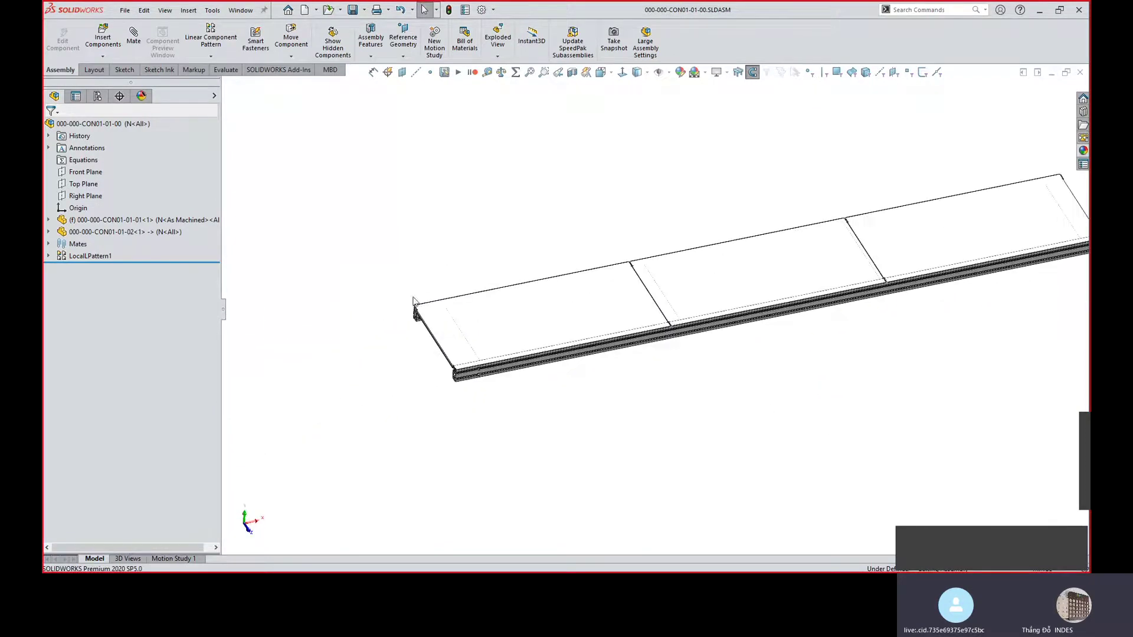
pyautogui.scroll(1, 693, 351)
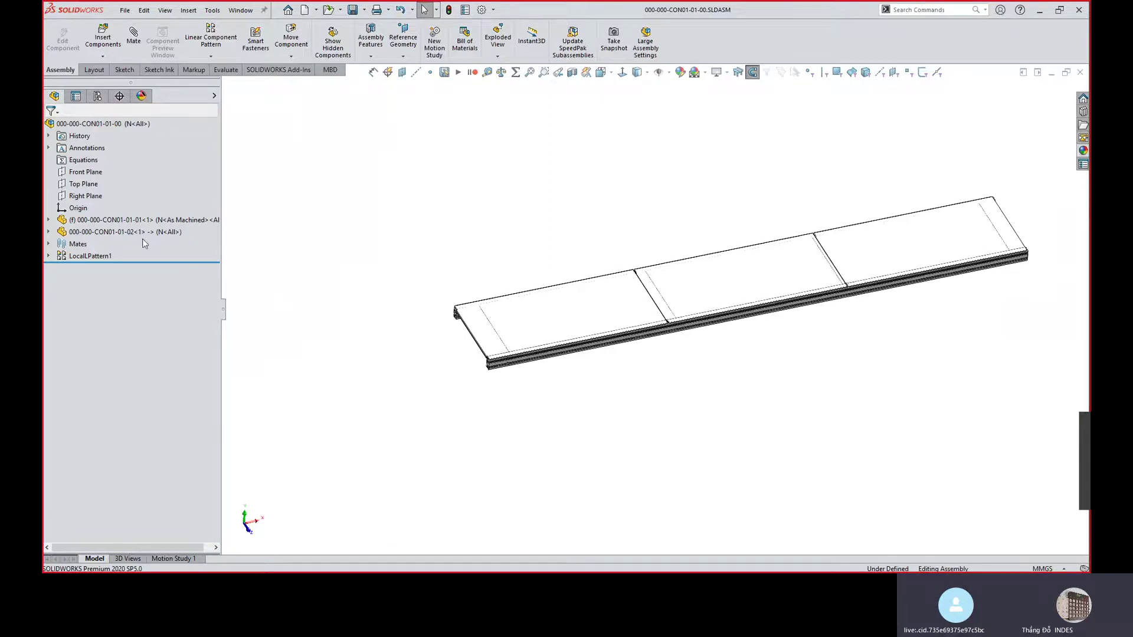
pyautogui.click(668, 73)
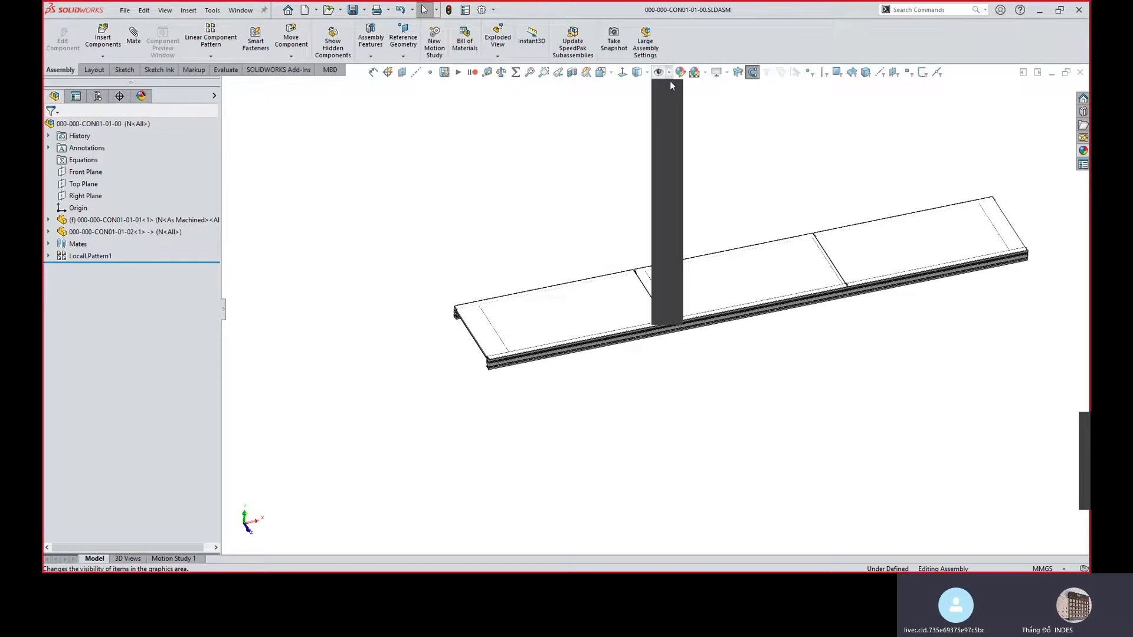
pyautogui.click(671, 177)
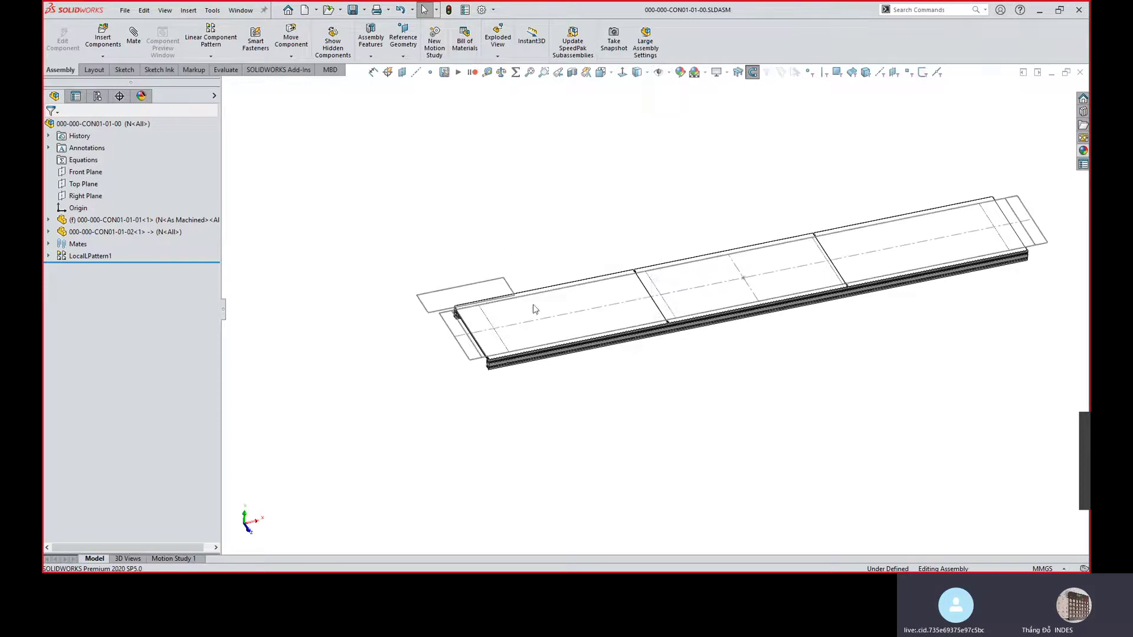
pyautogui.scroll(-3, 519, 304)
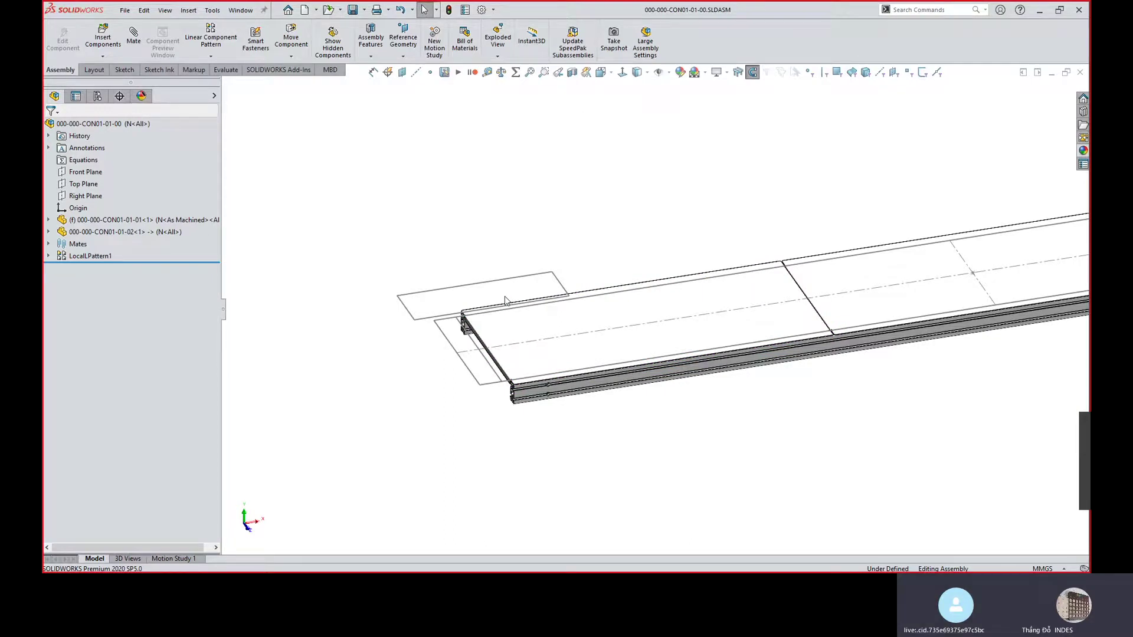
# Create a new part from the Part IMV template and start a sketch on the Front Plane.
pyautogui.click(305, 10)
pyautogui.click(387, 207)
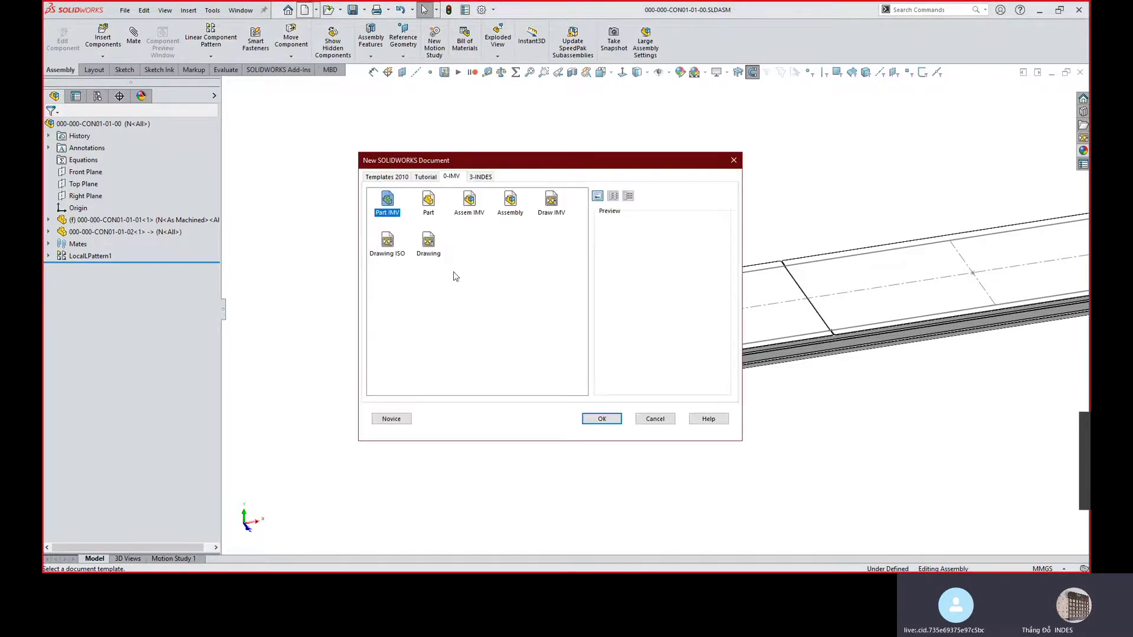
pyautogui.click(601, 419)
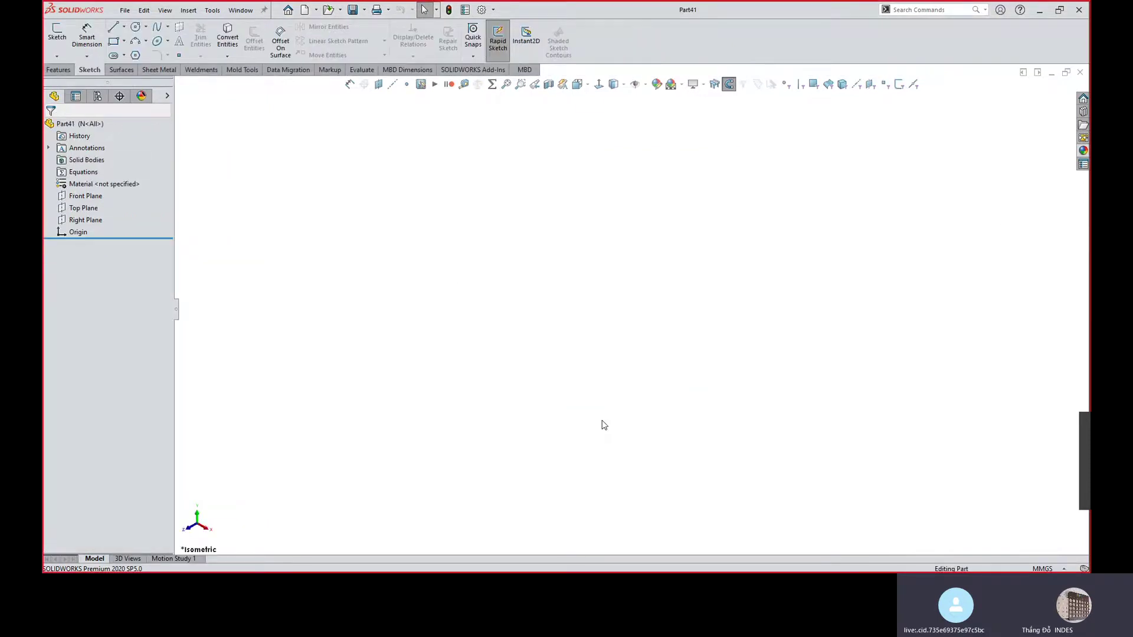
pyautogui.click(89, 196)
pyautogui.click(103, 183)
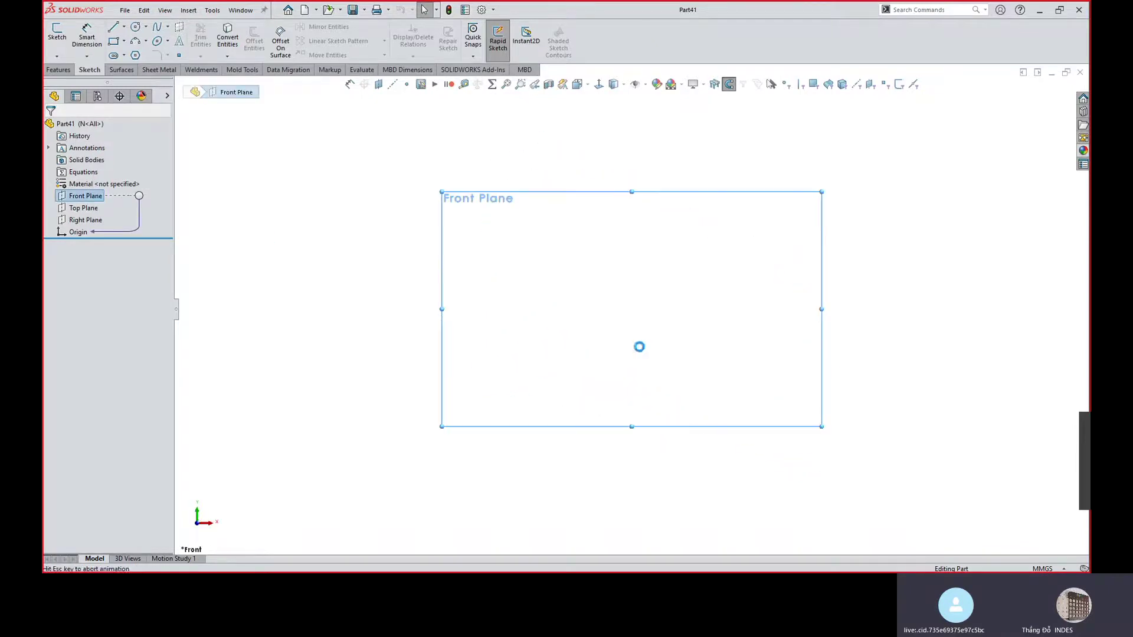
pyautogui.press('s')
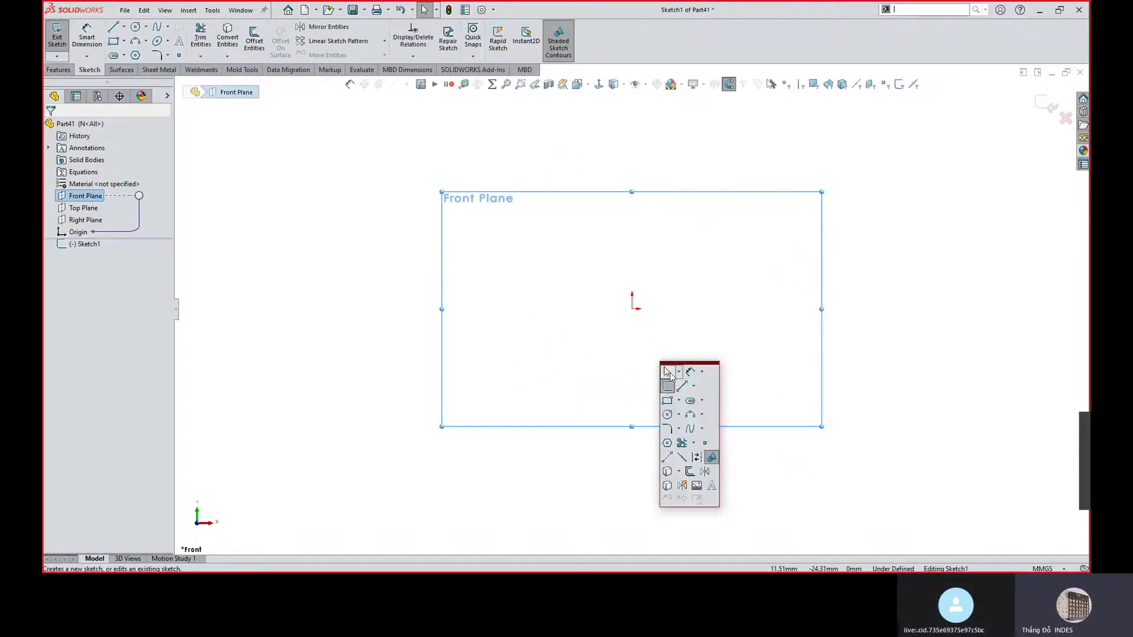
pyautogui.click(668, 402)
pyautogui.press('Escape')
# Sketch a closed profile with a vertical edge through the origin, horizontal sides about 68 mm long and an end arc of about 20 mm radius.
pyautogui.press('l')
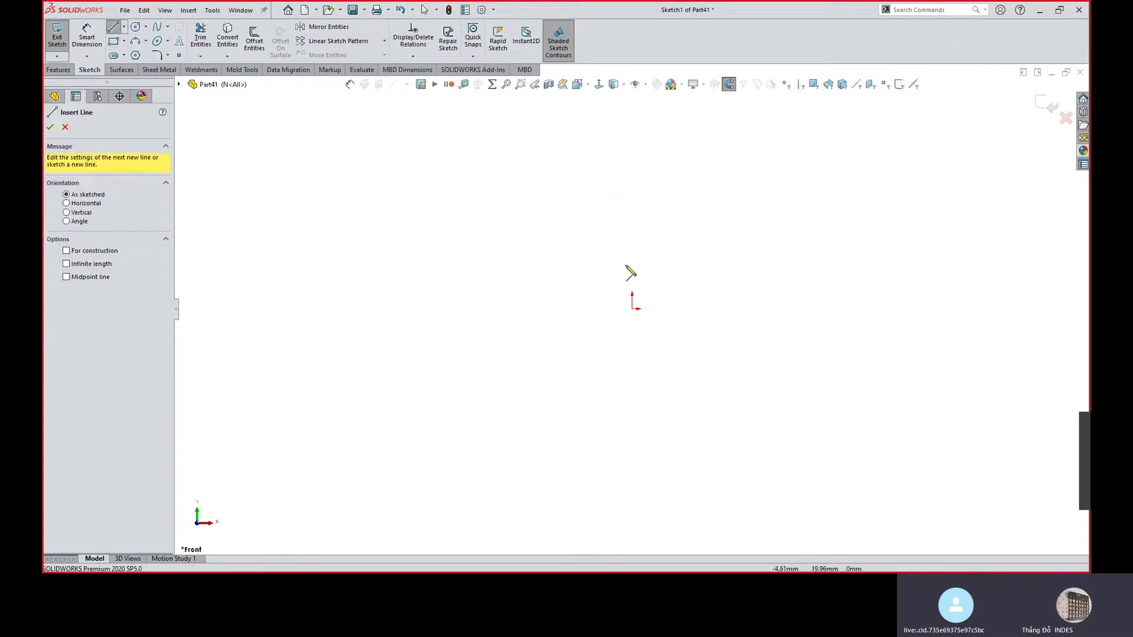
pyautogui.click(631, 260)
pyautogui.click(632, 346)
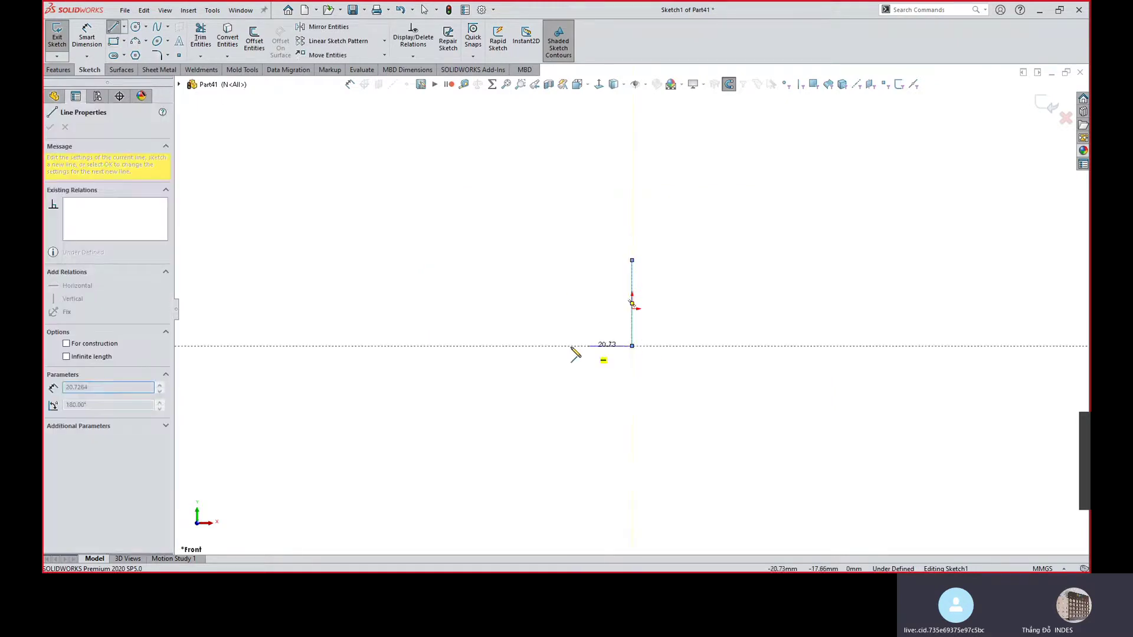
pyautogui.click(487, 345)
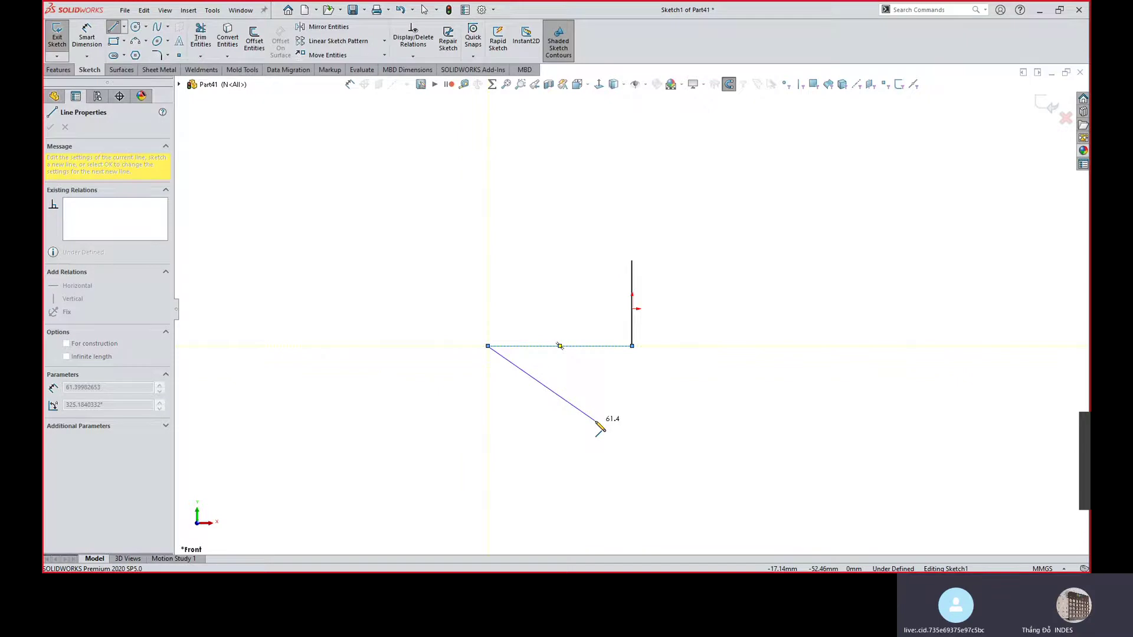
pyautogui.click(487, 347)
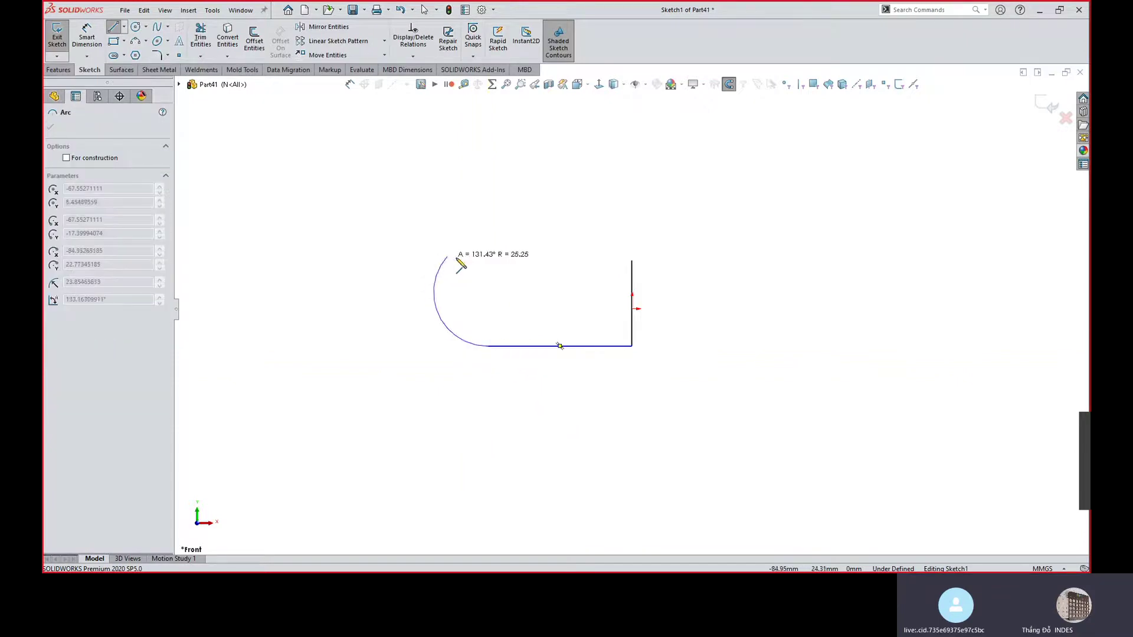
pyautogui.click(483, 261)
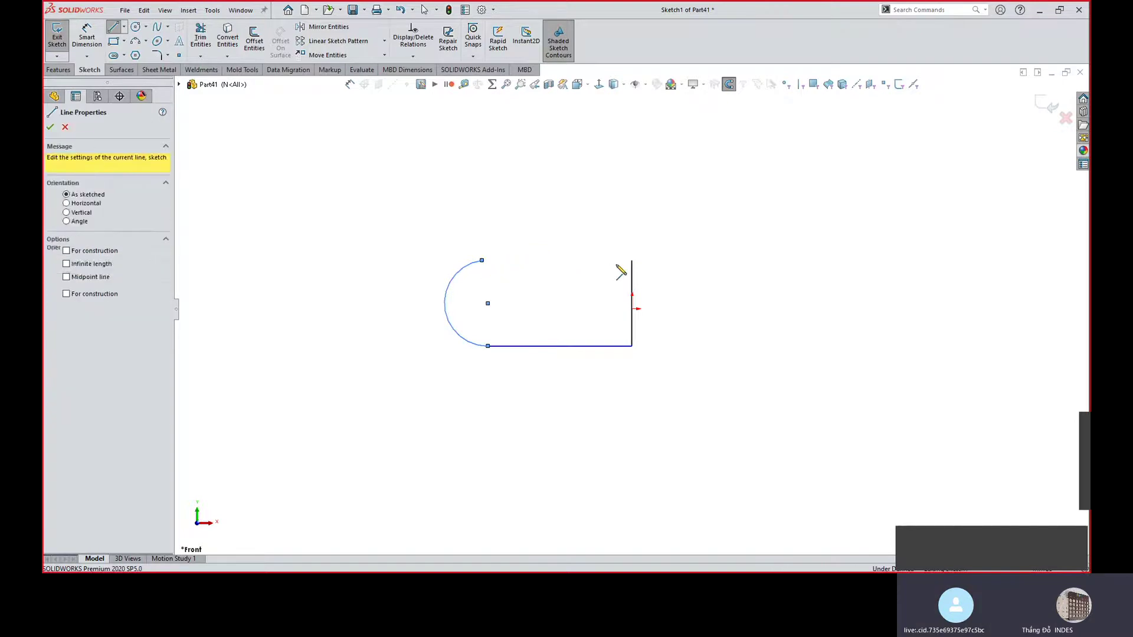
pyautogui.click(632, 260)
pyautogui.press('Escape')
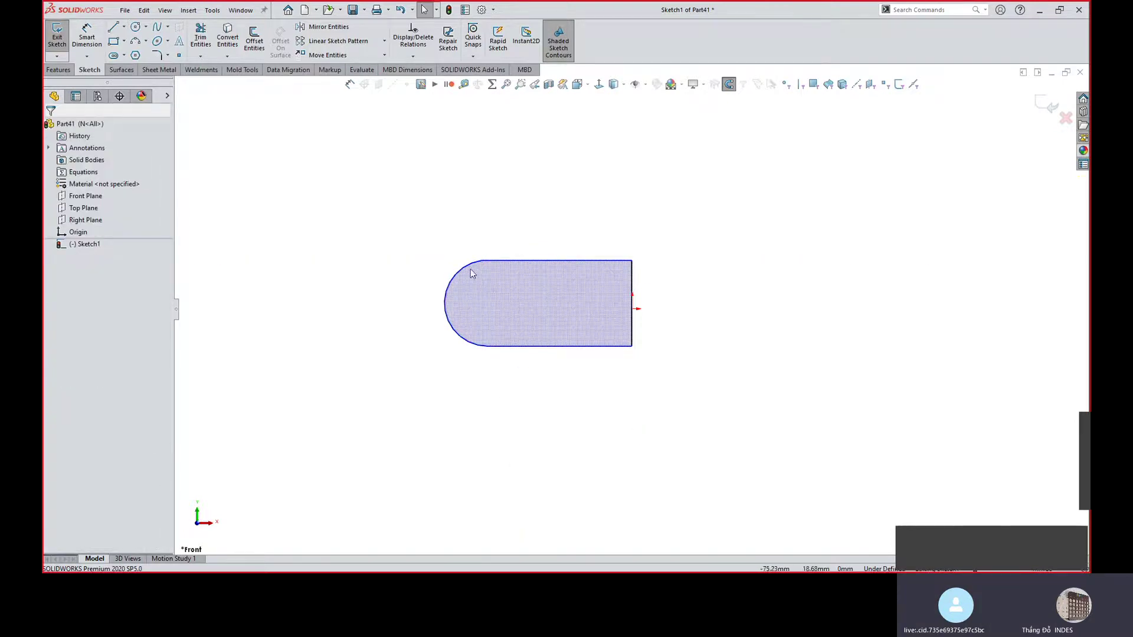
# Add a tangent relation between the end arc and the profile's upper line.
pyautogui.click(470, 266)
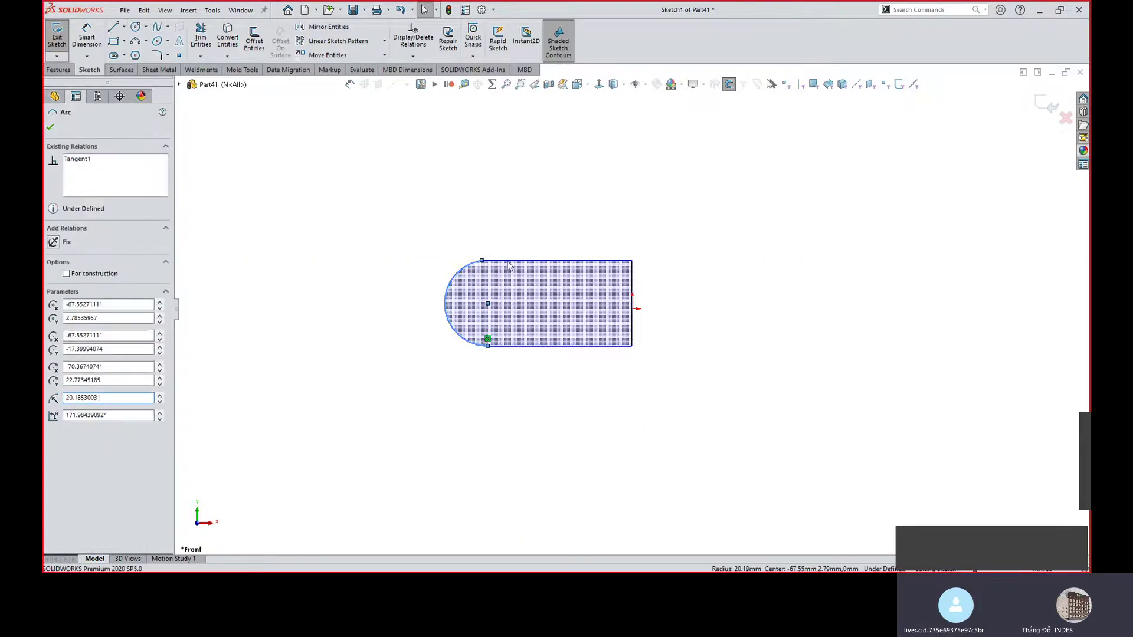
pyautogui.keyDown('ctrl'); pyautogui.click(508, 261); pyautogui.keyUp('ctrl')
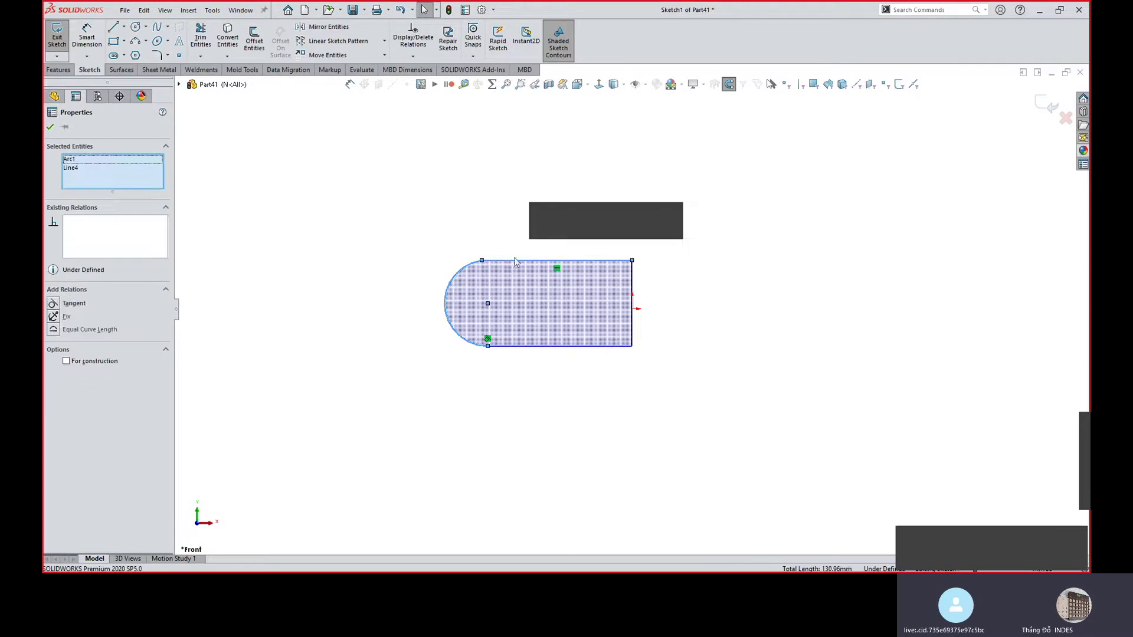
pyautogui.click(536, 215)
pyautogui.click(424, 221)
# Dimension the profile's height between the two horizontal lines as 60 mm.
pyautogui.press('s')
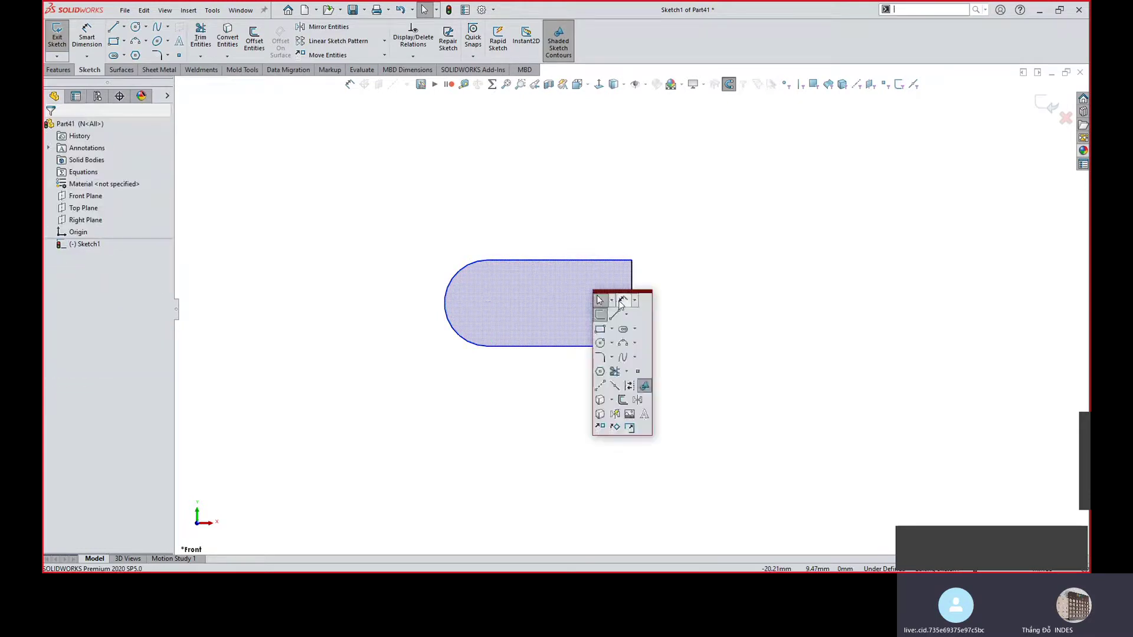
pyautogui.click(600, 309)
pyautogui.click(611, 262)
pyautogui.click(602, 346)
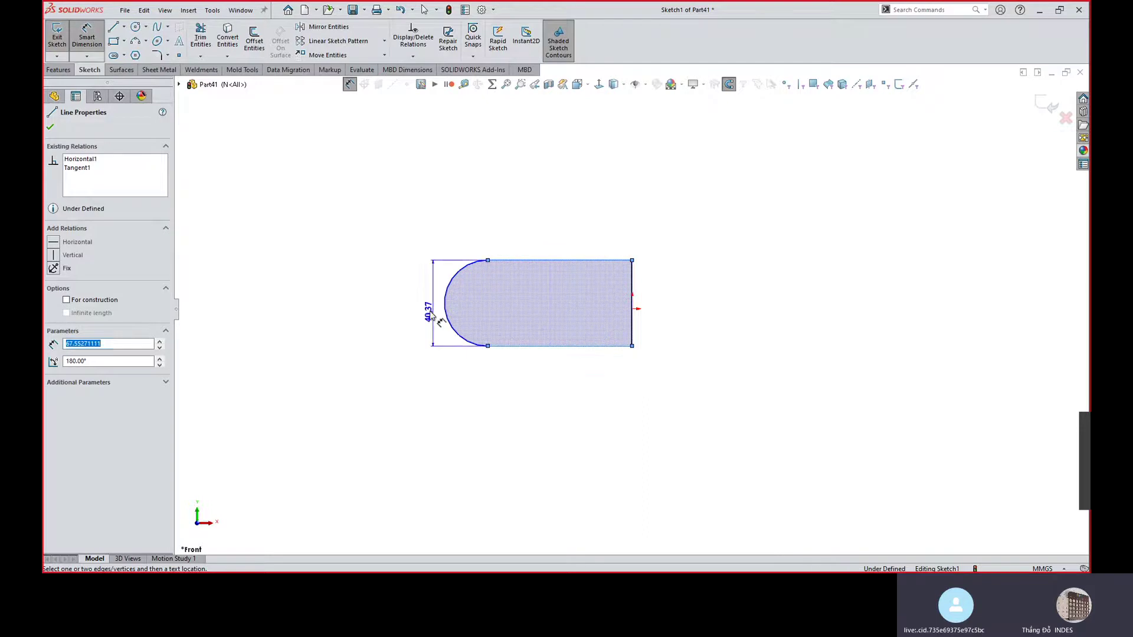
pyautogui.click(410, 308)
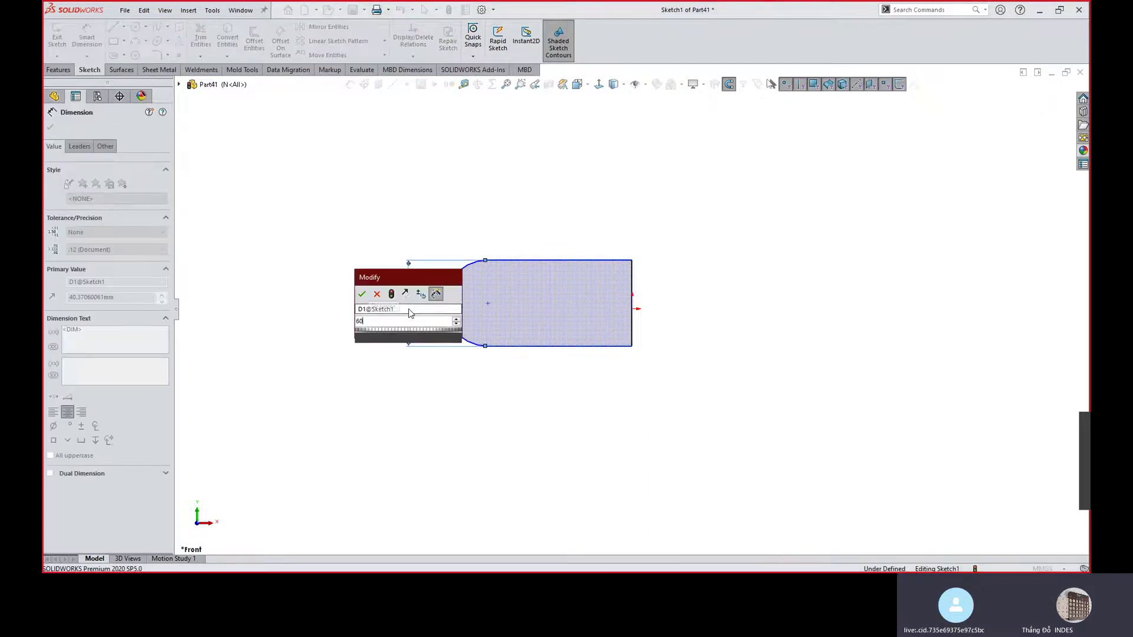
pyautogui.write('60')
pyautogui.press('Return')
pyautogui.press('Escape')
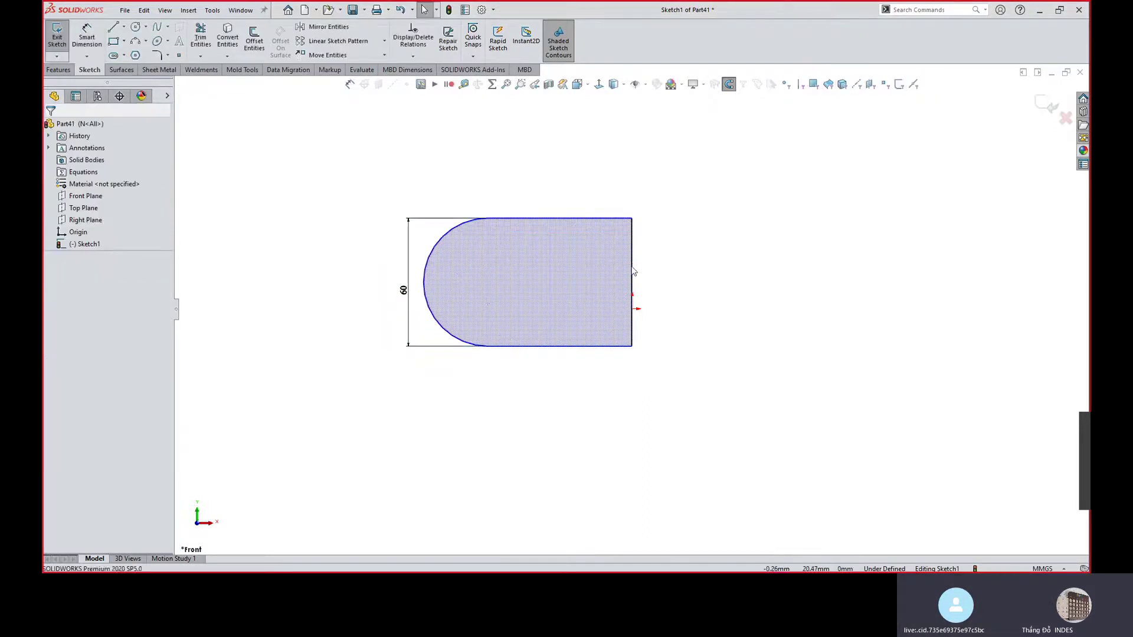
# Add a midpoint relation placing the vertical edge's midpoint on the origin.
pyautogui.click(633, 308)
pyautogui.keyDown('ctrl'); pyautogui.click(633, 308); pyautogui.keyUp('ctrl')
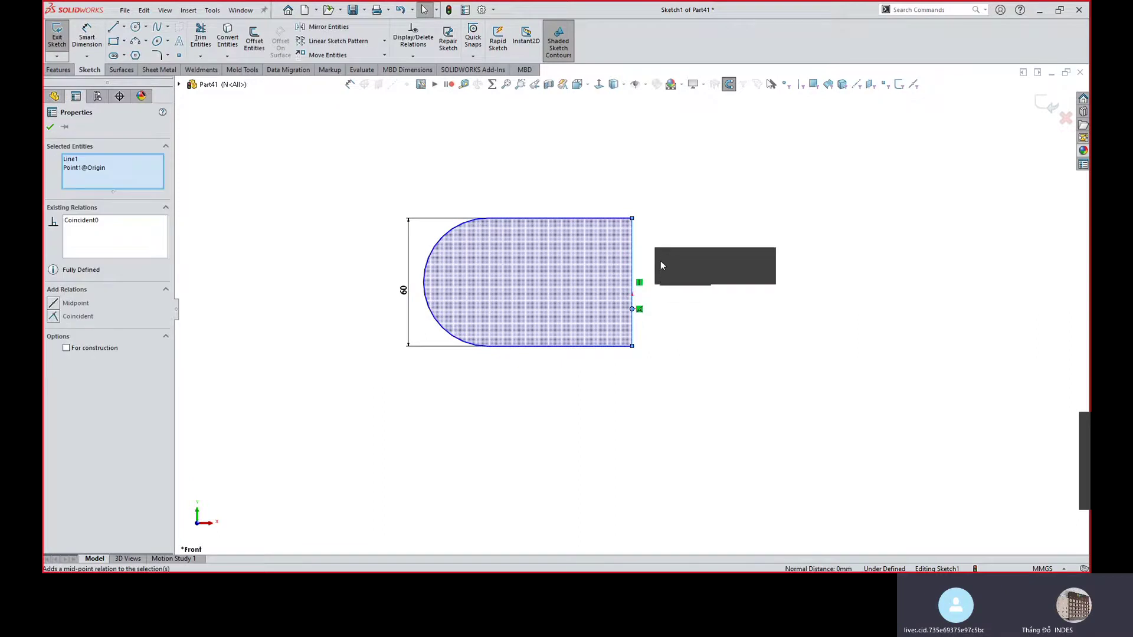
pyautogui.click(660, 261)
# Dimension the distance from the end arc's centre to the vertical edge as 35 mm.
pyautogui.press('s')
pyautogui.click(552, 333)
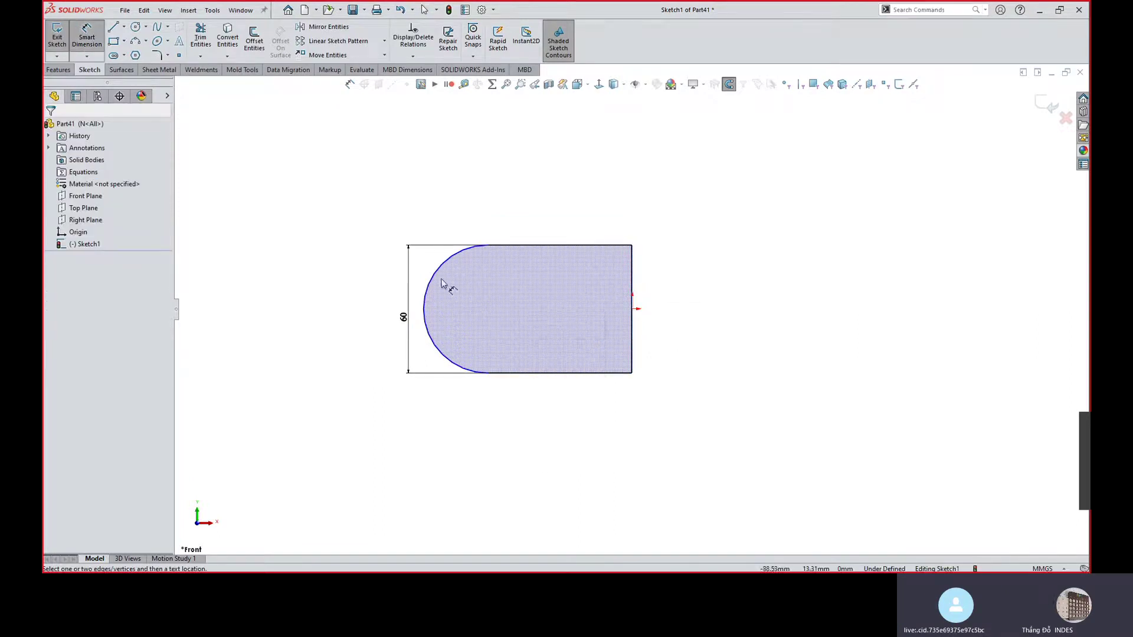
pyautogui.click(438, 269)
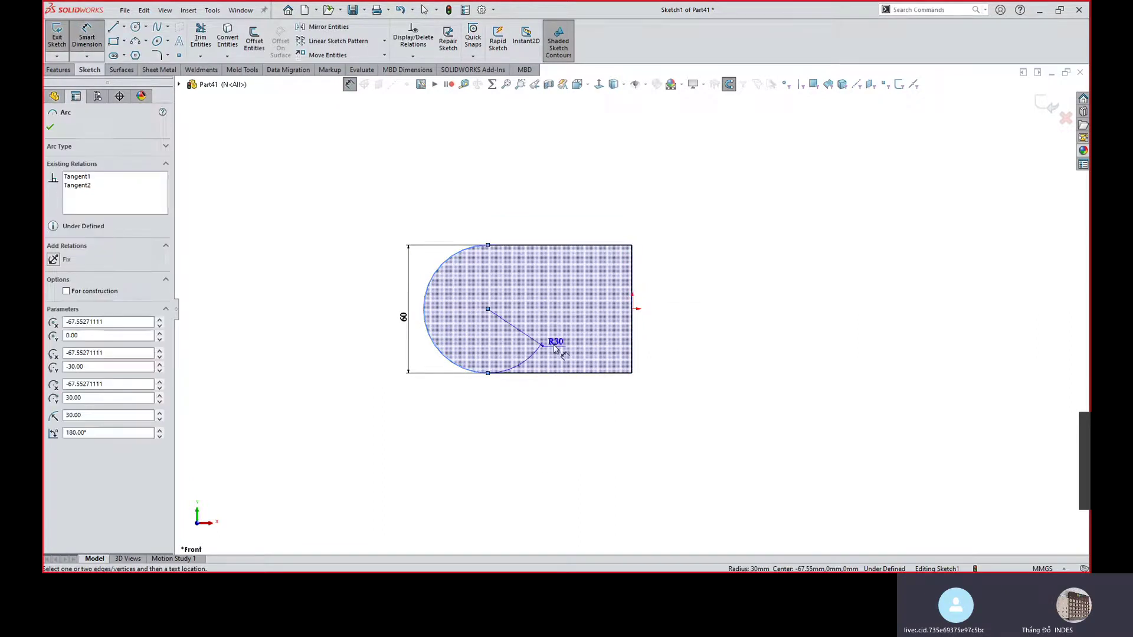
pyautogui.click(632, 282)
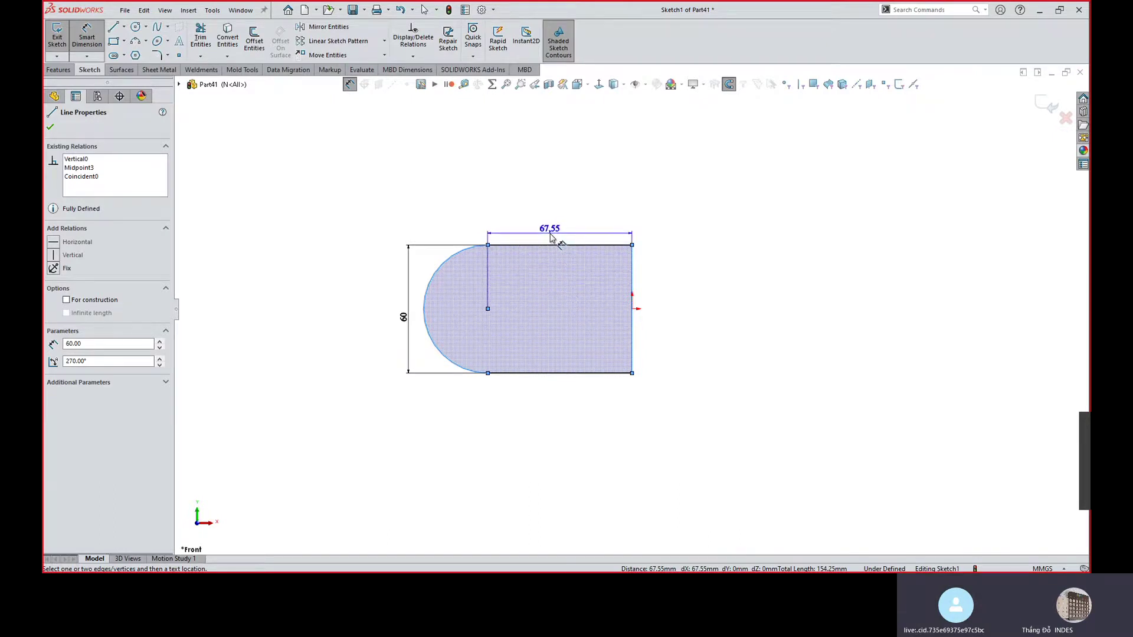
pyautogui.click(552, 231)
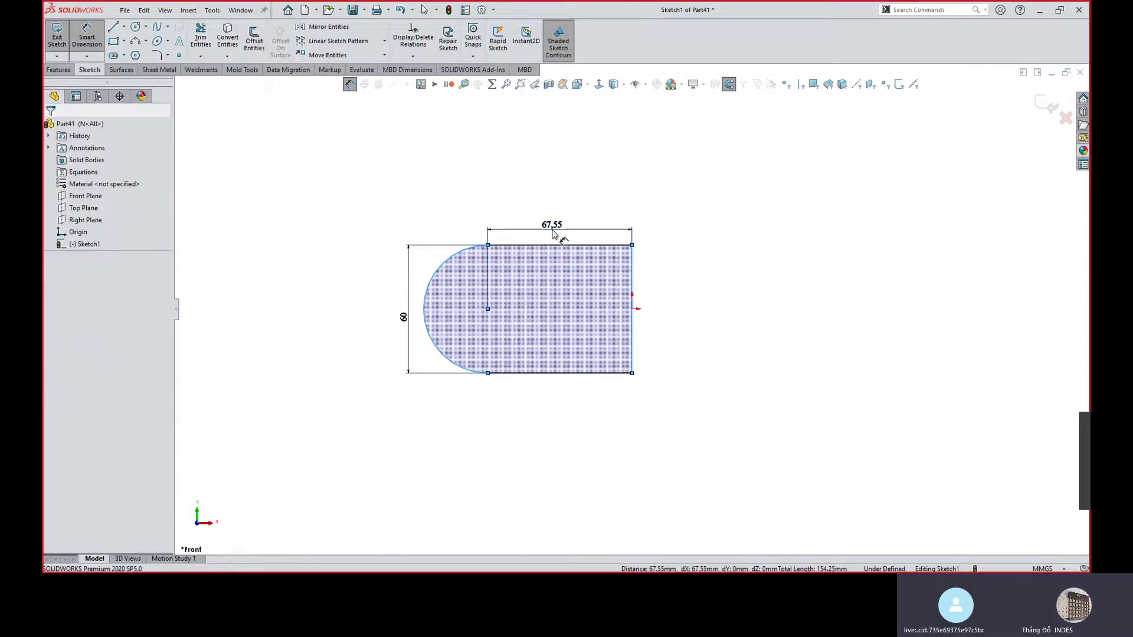
pyautogui.write('35')
pyautogui.press('Return')
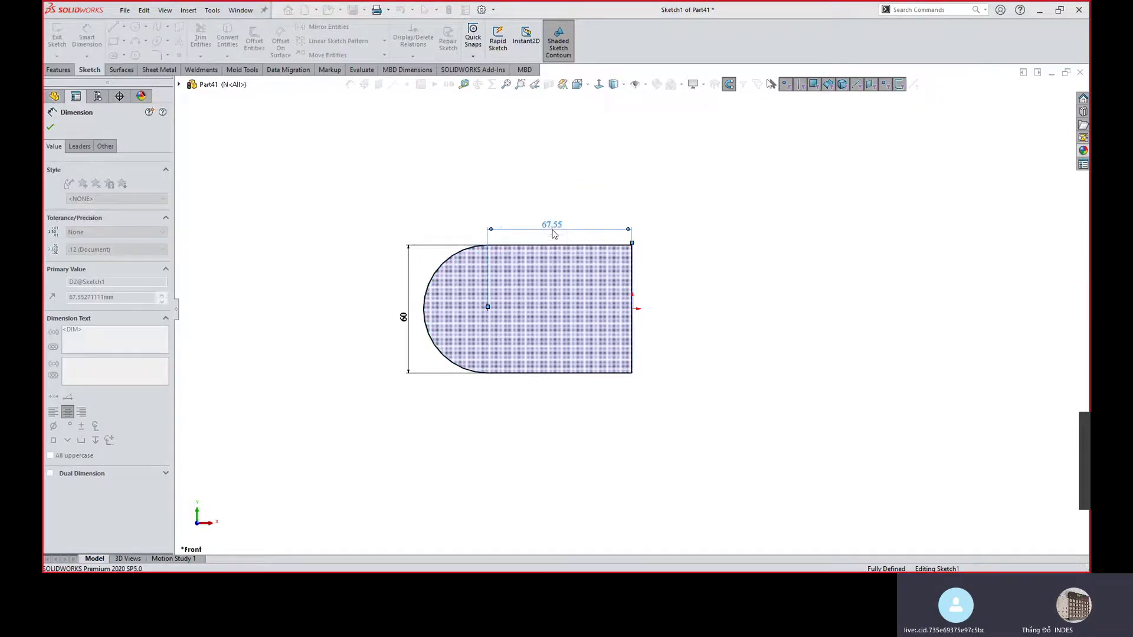
pyautogui.click(702, 325)
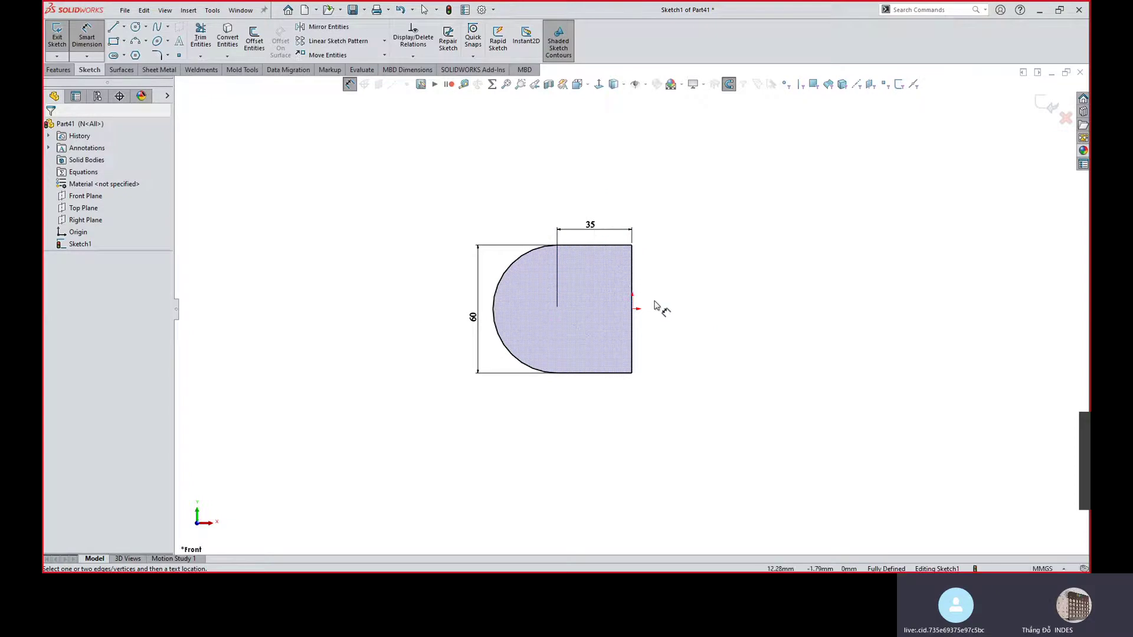
# Set the distance from the arc's centre to the vertical edge to 40 mm.
pyautogui.moveTo(593, 230); pyautogui.dragTo(594, 226)
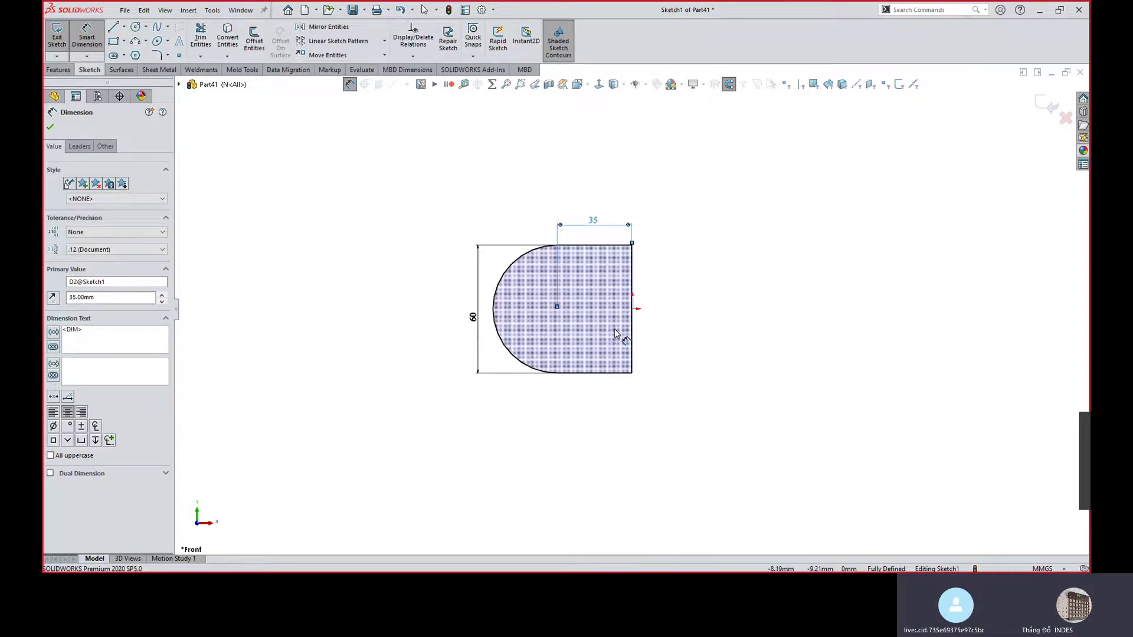
pyautogui.doubleClick(595, 221)
pyautogui.write('40')
pyautogui.press('Return')
pyautogui.click(750, 286)
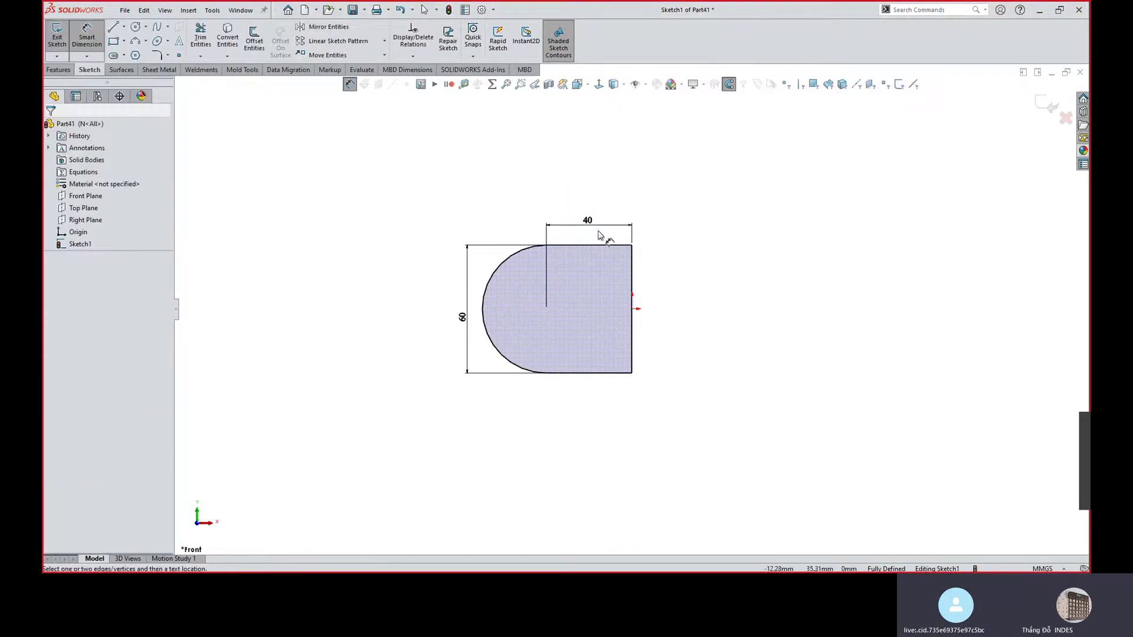
# Set the distance from the arc's centre to the vertical edge to 50 mm.
pyautogui.doubleClick(588, 223)
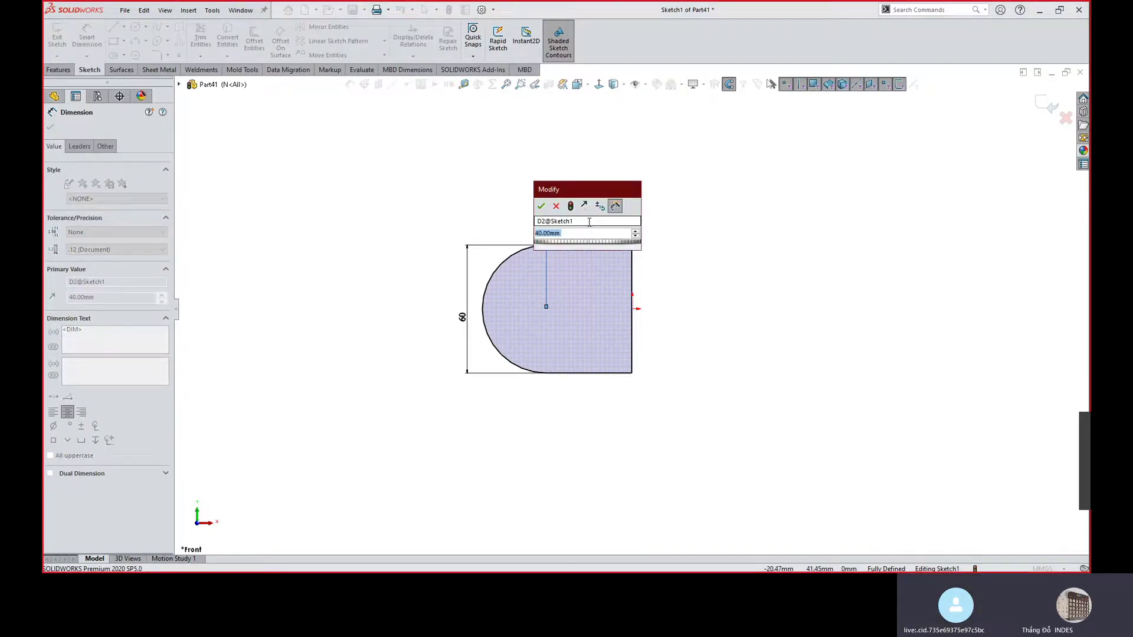
pyautogui.press('Return')
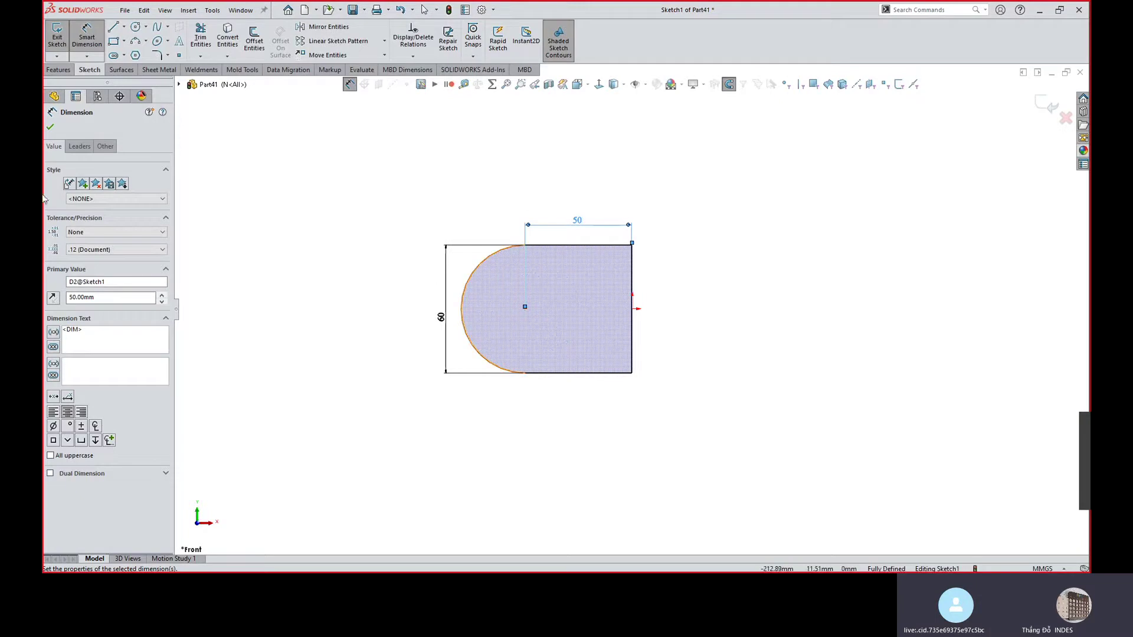
# Extrude the round-ended profile 30 mm using the Mid Plane end condition.
pyautogui.click(58, 70)
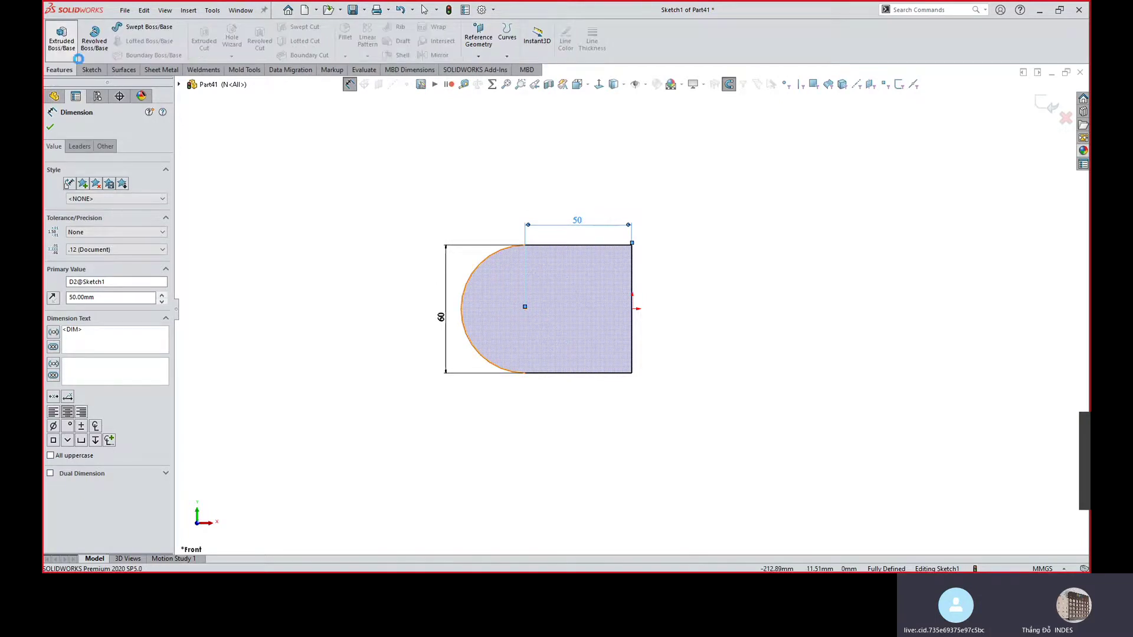
pyautogui.click(75, 52)
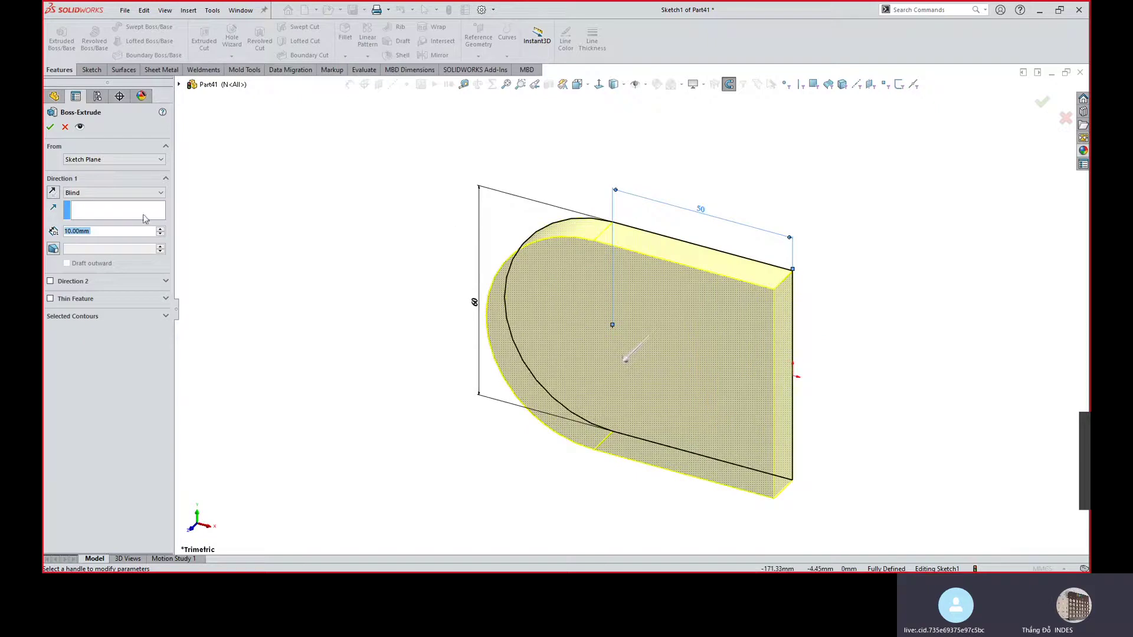
pyautogui.click(108, 197)
pyautogui.click(104, 238)
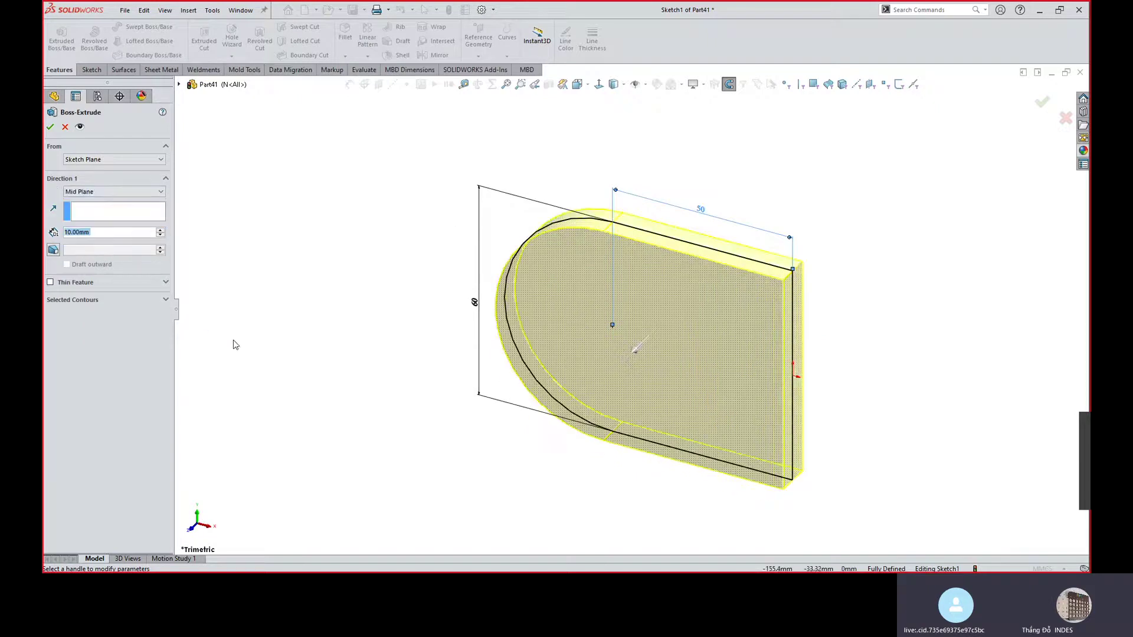
pyautogui.write('30')
pyautogui.press('Return')
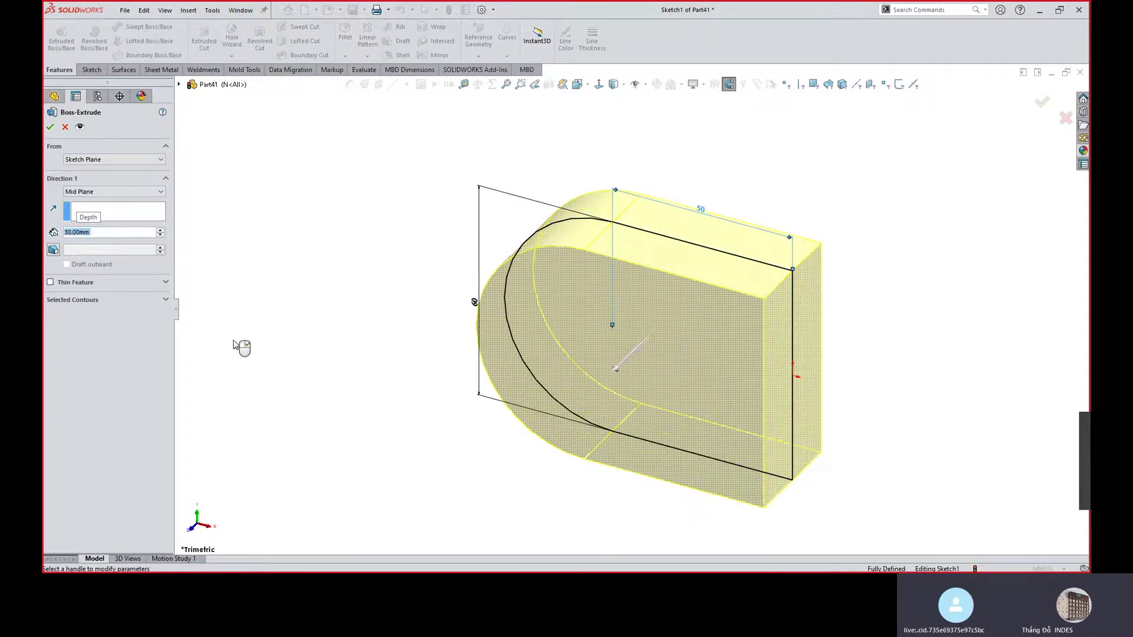
pyautogui.click(50, 128)
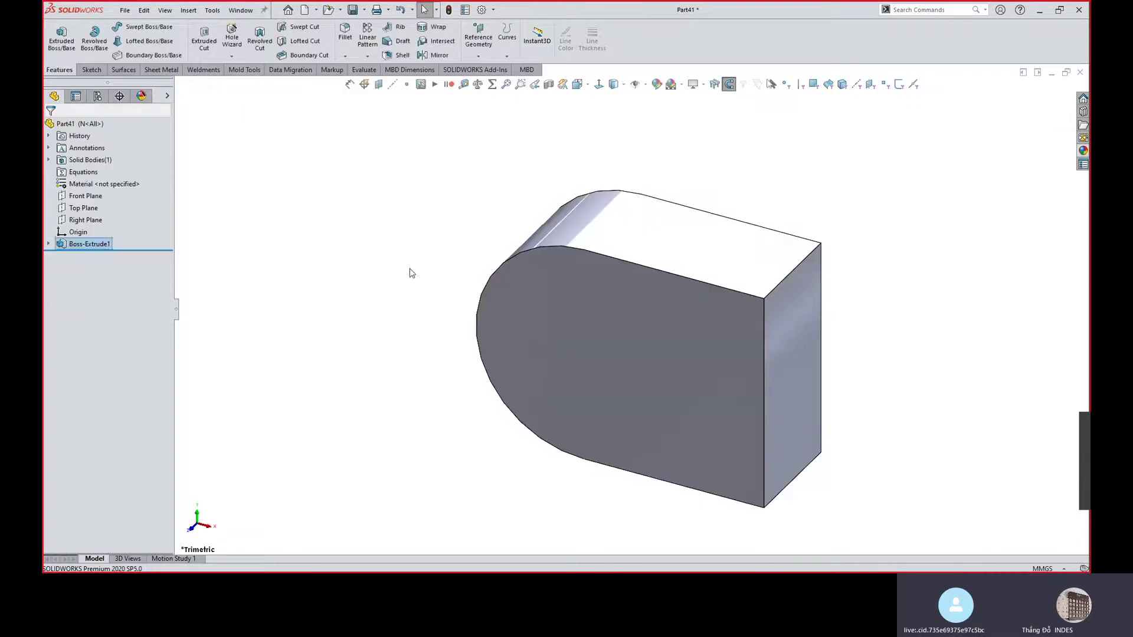
pyautogui.moveTo(857, 348); pyautogui.dragTo(708, 518, button='middle')
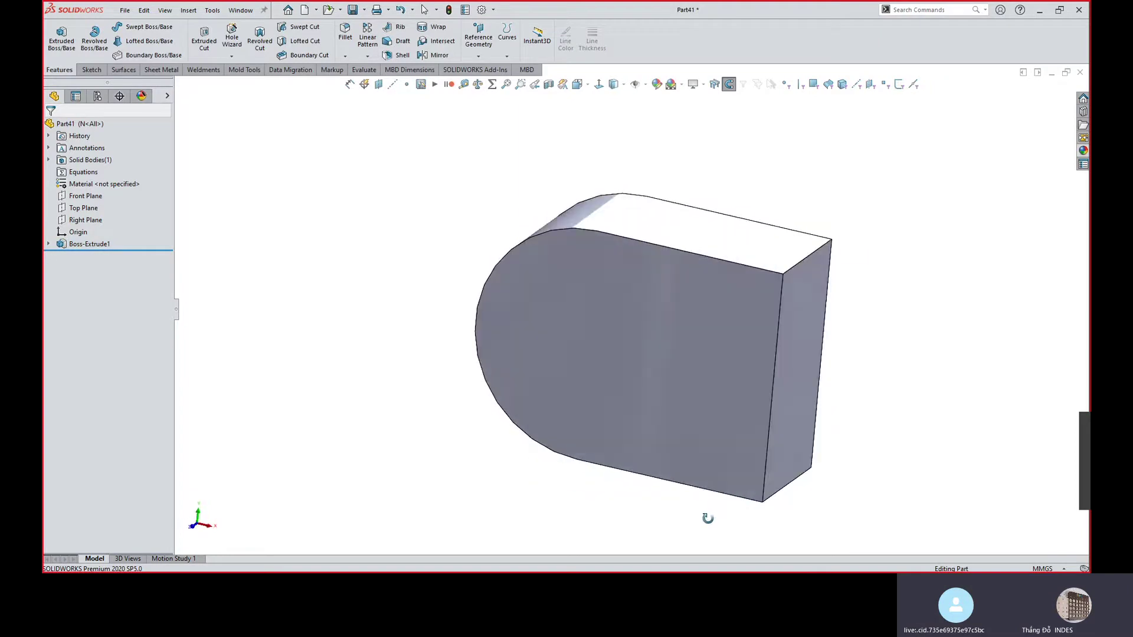
# Edit the body's extrusion to use the Blind end condition instead of Mid Plane.
pyautogui.click(561, 322)
pyautogui.click(355, 261)
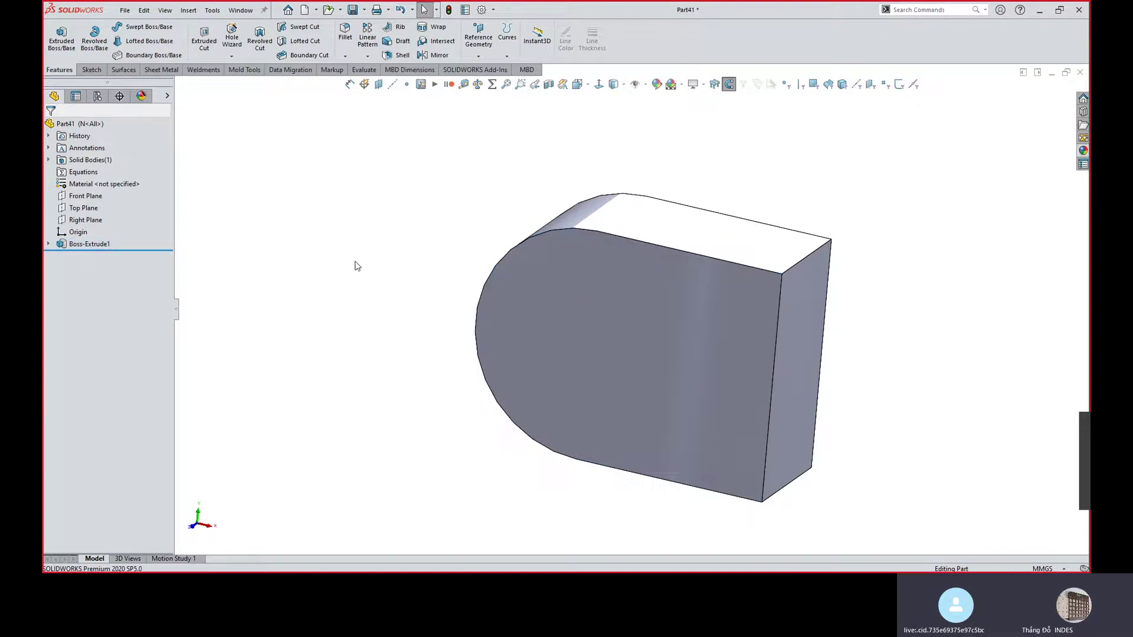
pyautogui.click(74, 247)
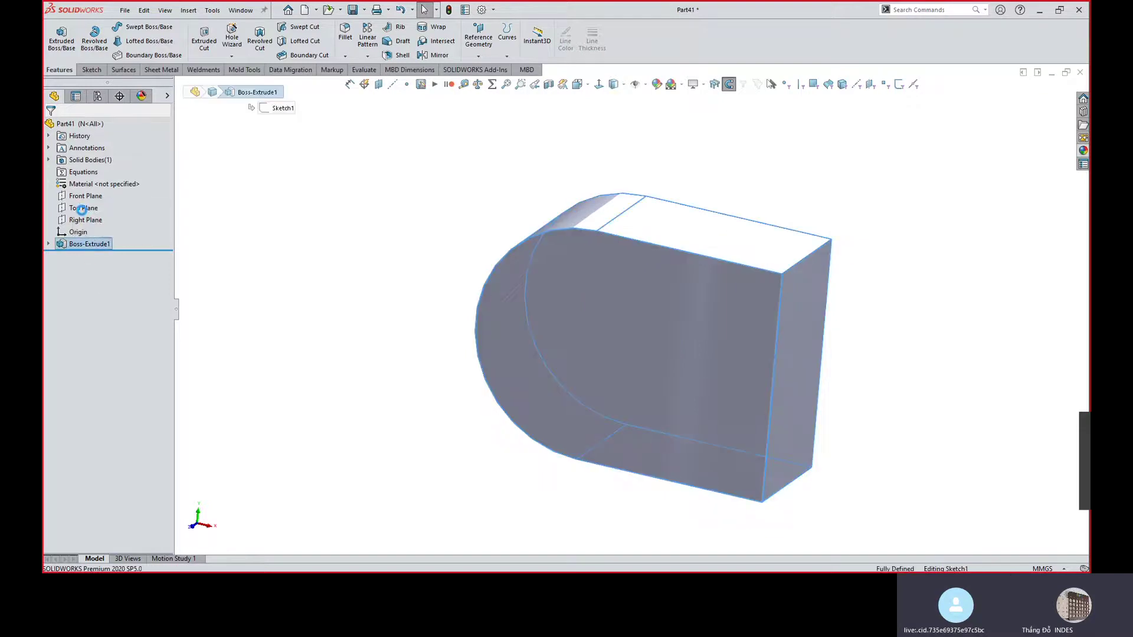
pyautogui.click(82, 215)
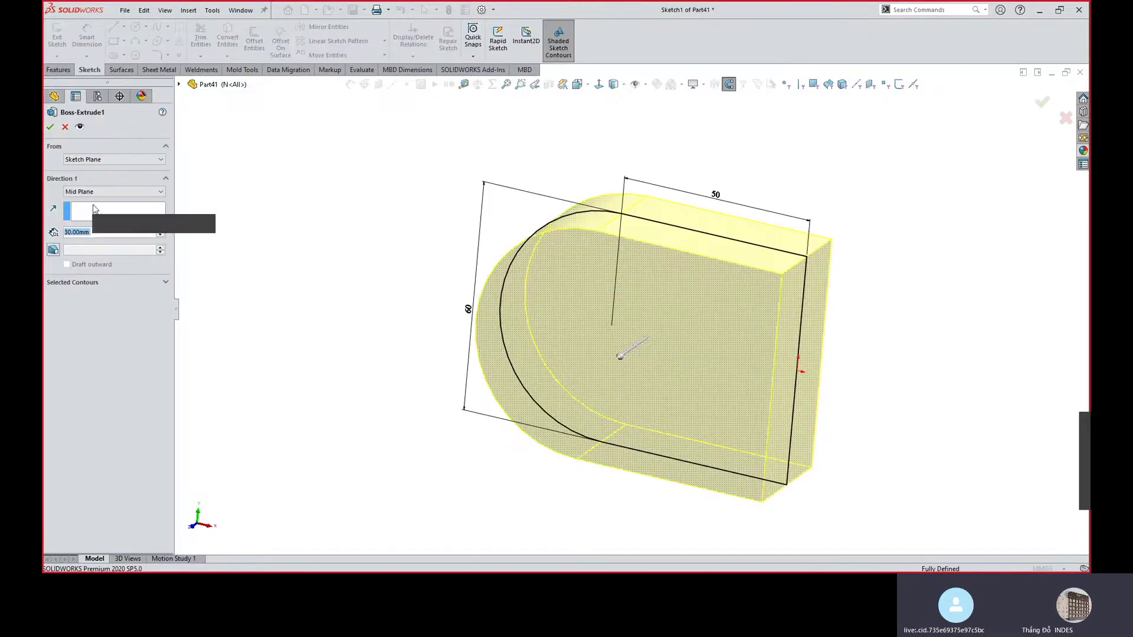
pyautogui.click(98, 195)
pyautogui.click(83, 202)
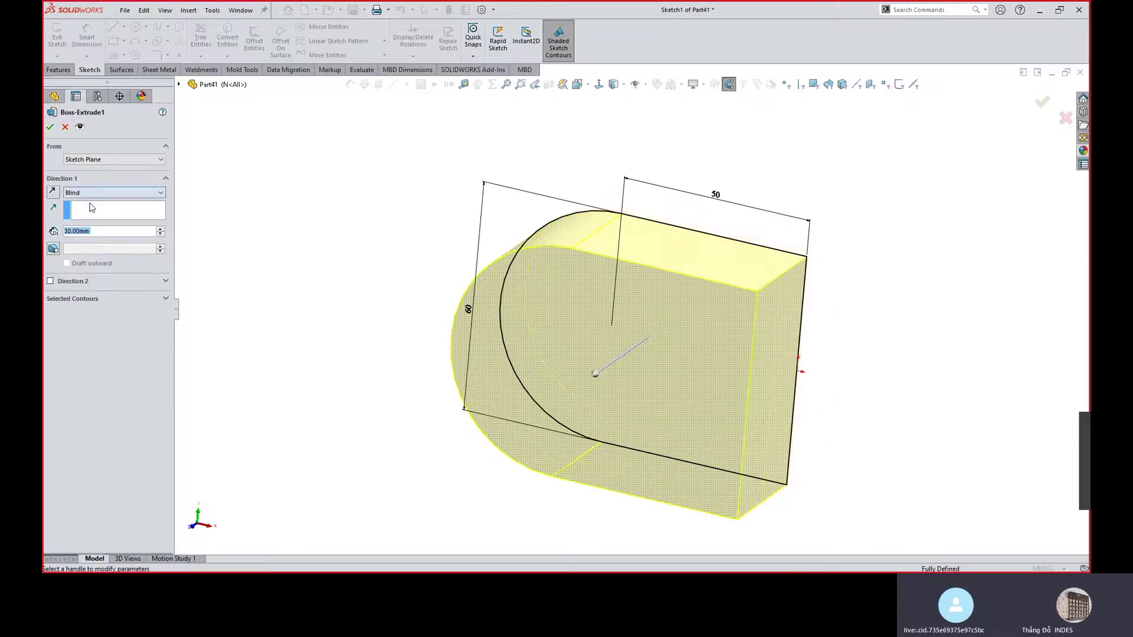
pyautogui.click(51, 133)
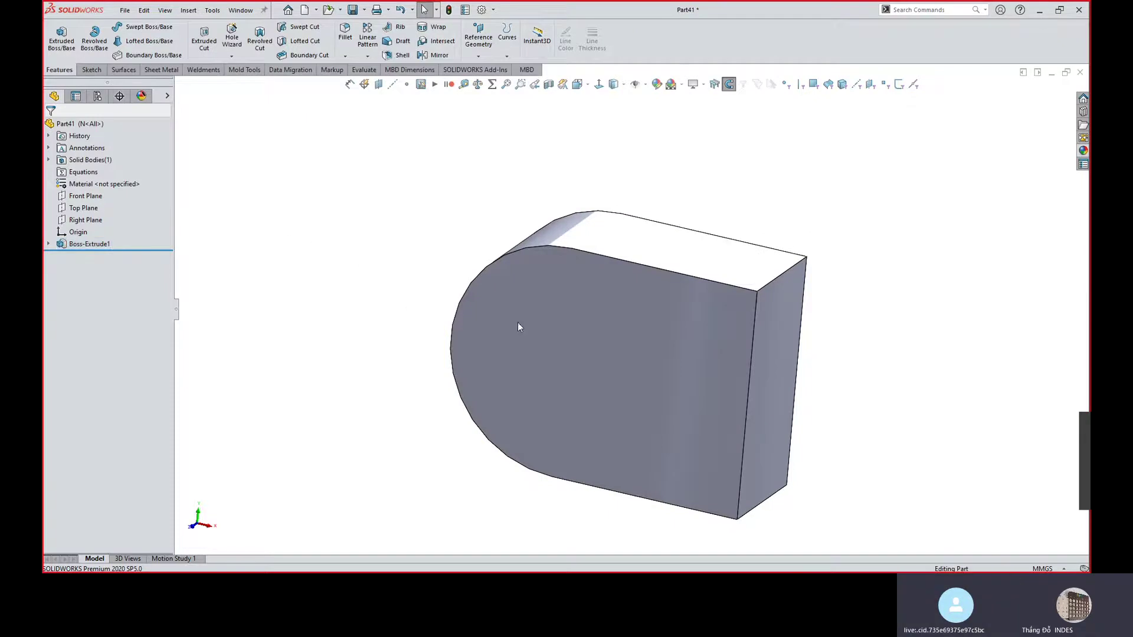
# Sketch a circle about 44 mm in diameter on the large flat front face, centred on the rounded end's arc centre.
pyautogui.click(568, 362)
pyautogui.click(455, 267)
pyautogui.click(563, 329)
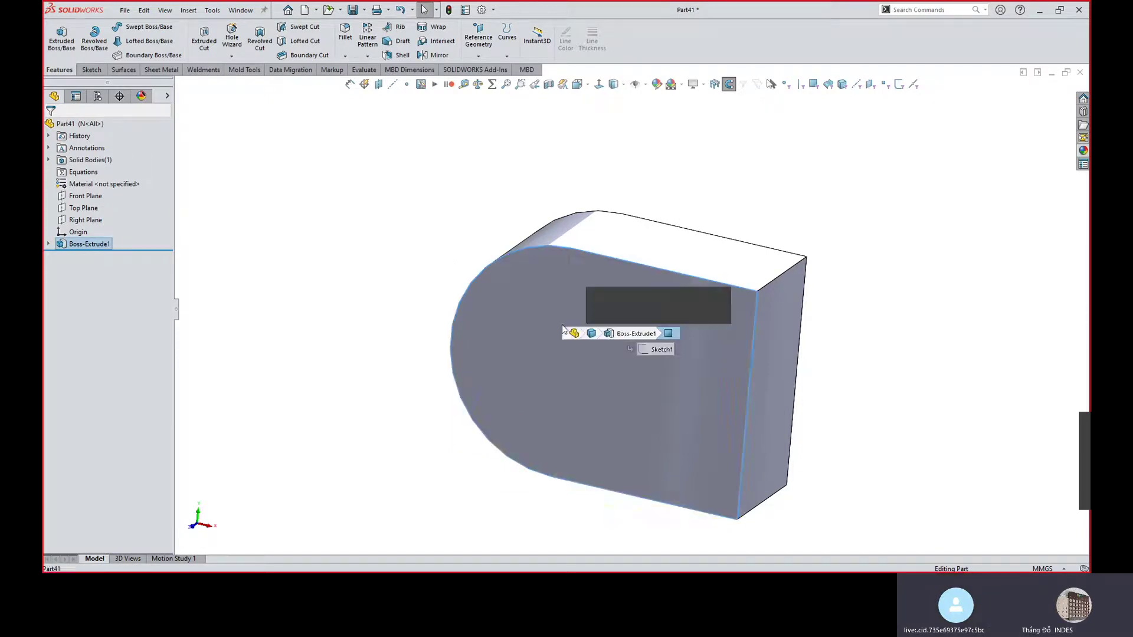
pyautogui.click(610, 316)
pyautogui.press('space')
pyautogui.click(735, 389)
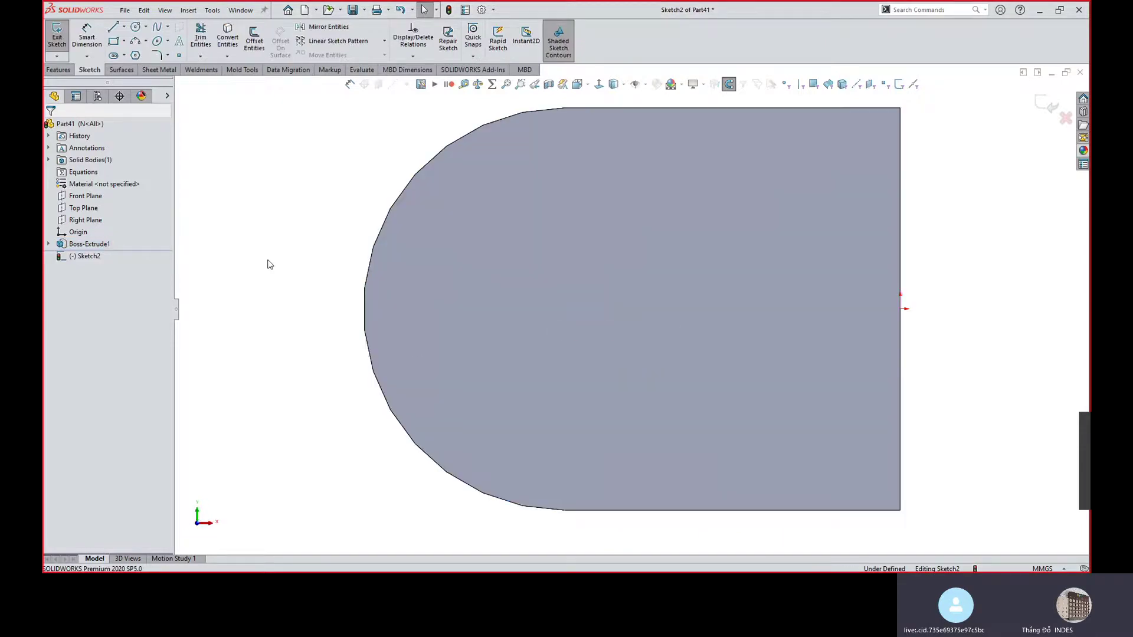
pyautogui.press('s')
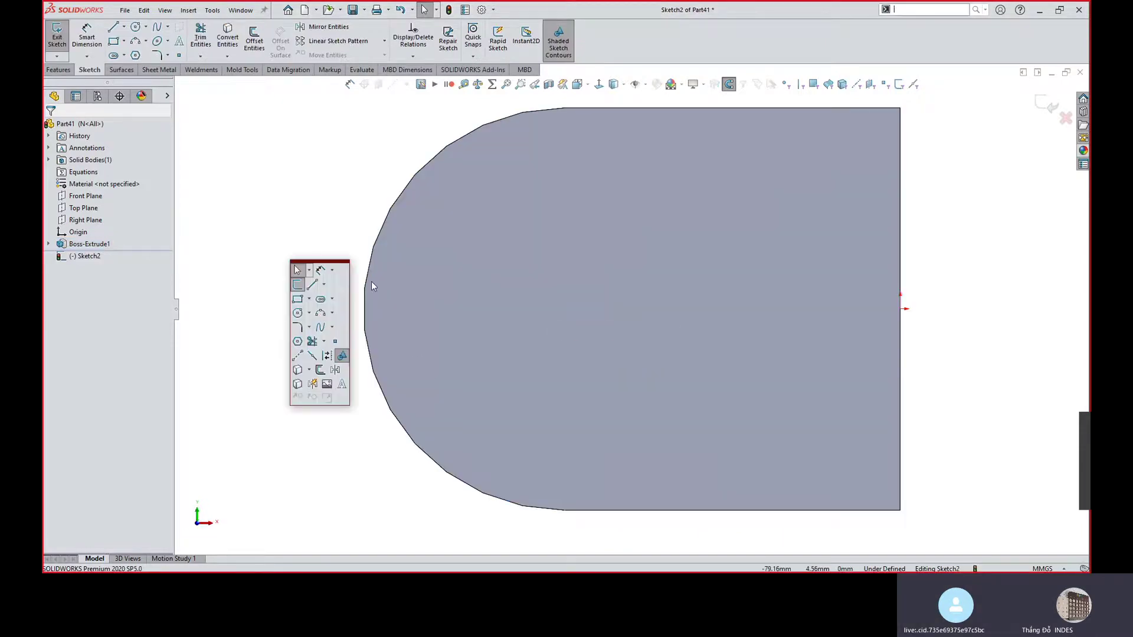
pyautogui.click(303, 315)
pyautogui.moveTo(390, 242)
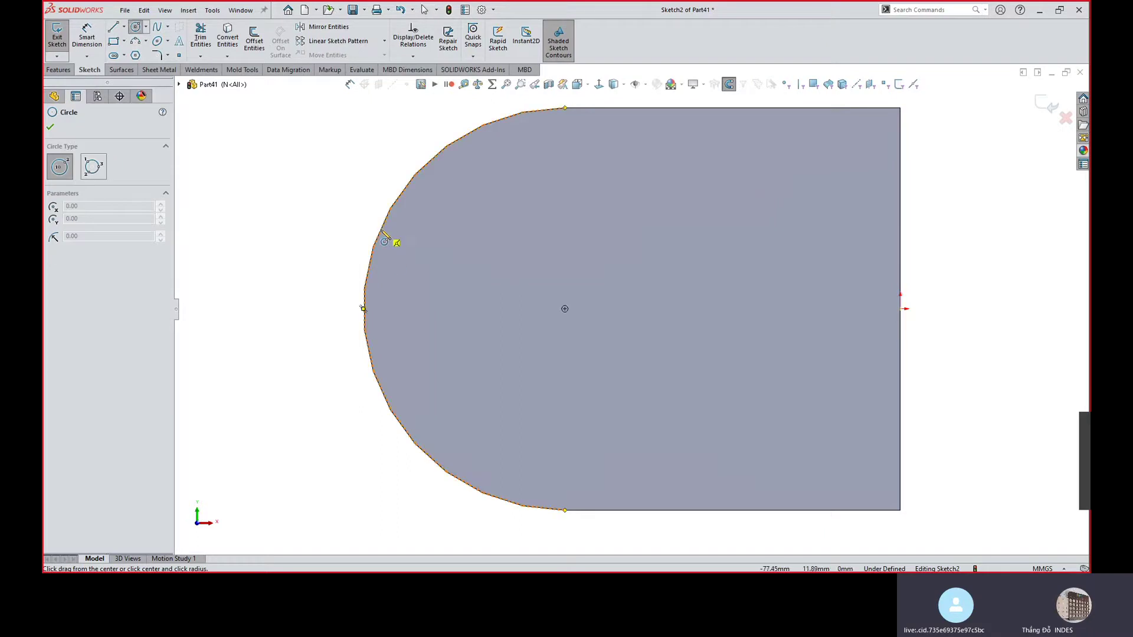
pyautogui.click(565, 309)
pyautogui.click(551, 163)
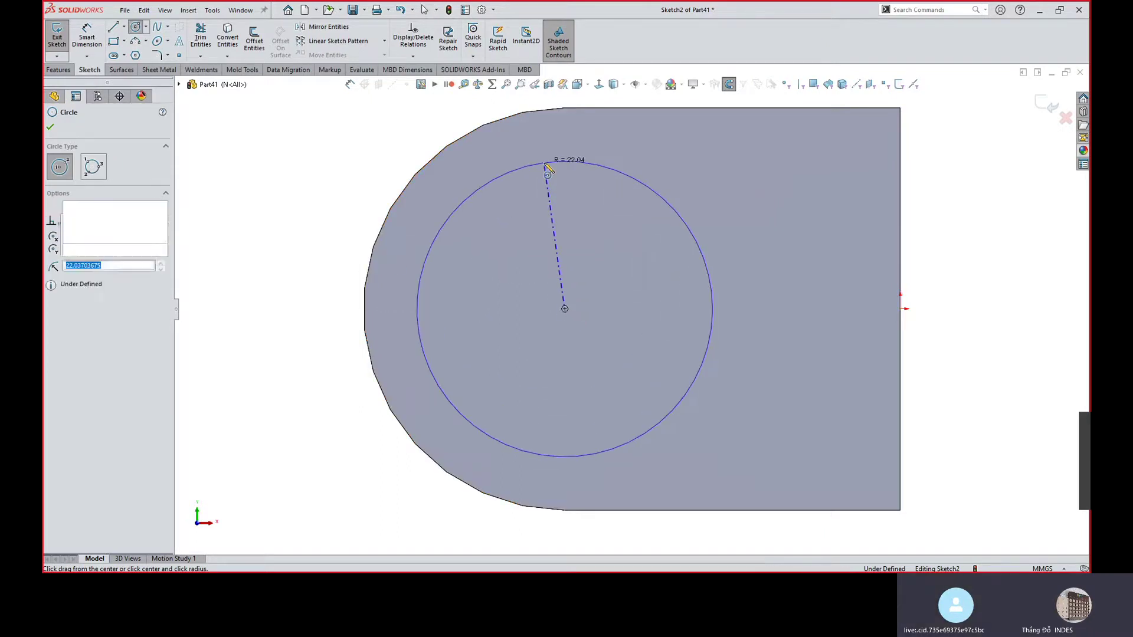
pyautogui.press('Escape')
# Dimension the circle's diameter as 42 mm.
pyautogui.press('s')
pyautogui.click(625, 310)
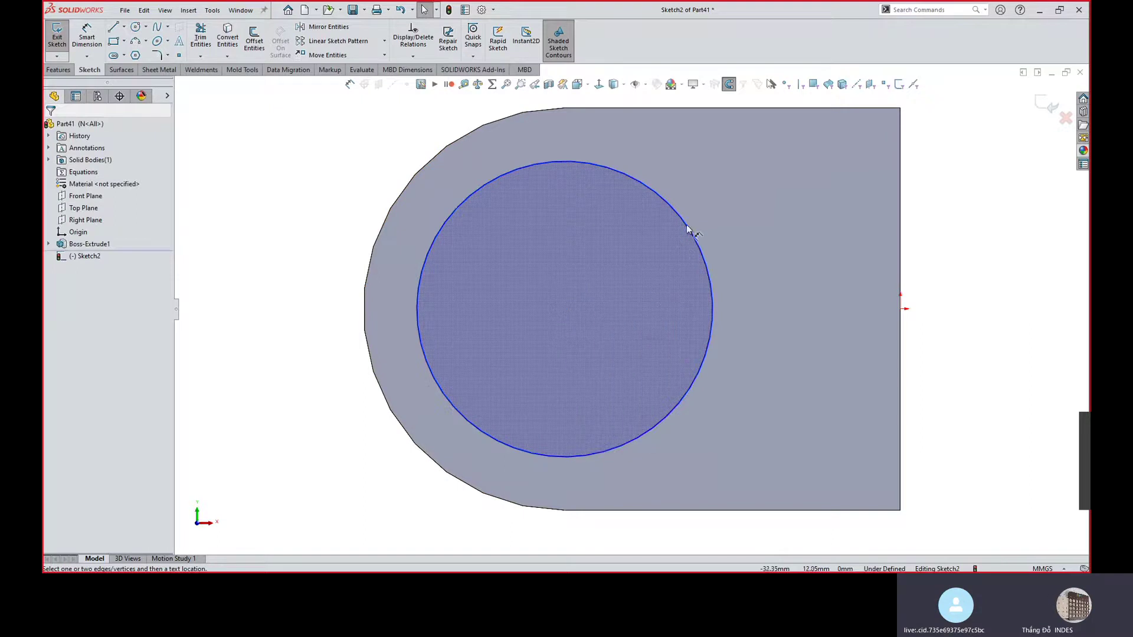
pyautogui.click(689, 230)
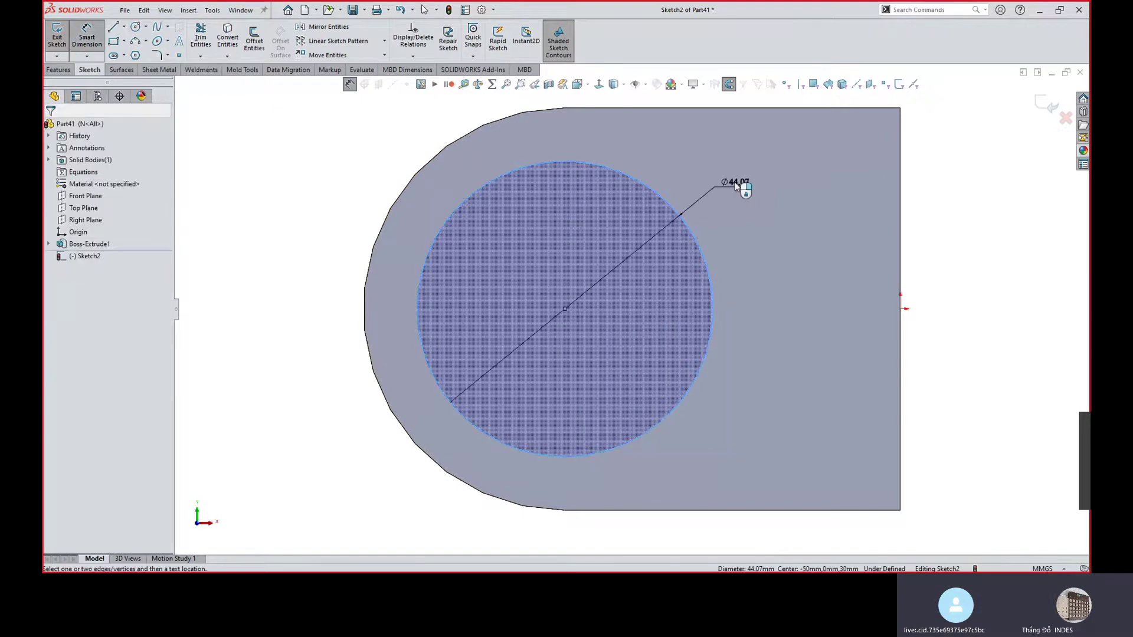
pyautogui.click(736, 185)
pyautogui.write('42')
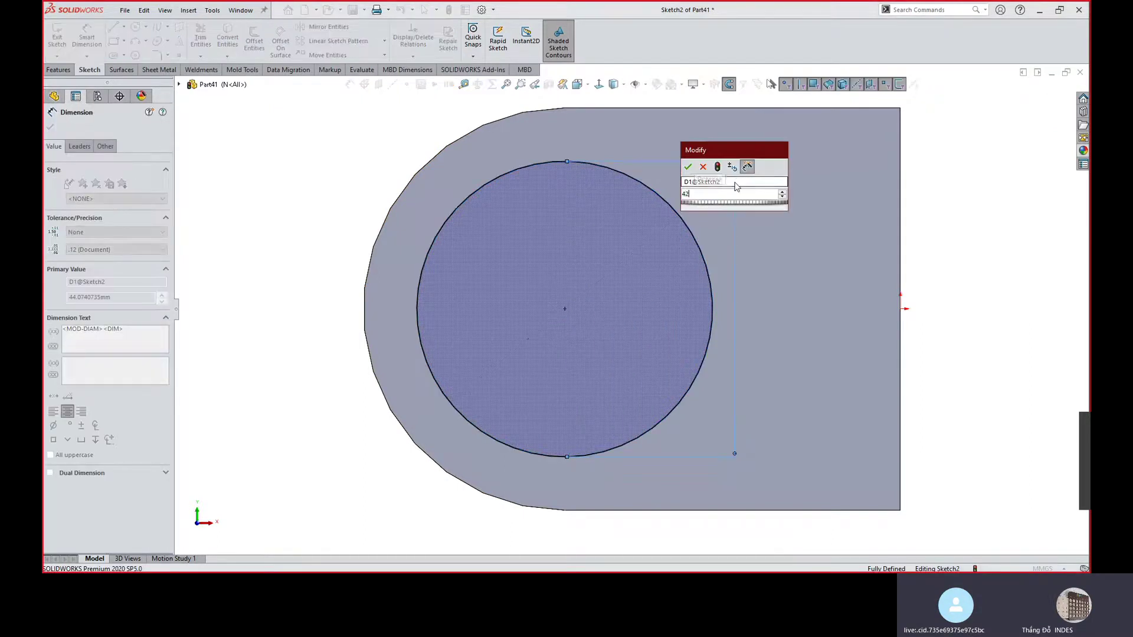
pyautogui.press('Return')
pyautogui.click(280, 263)
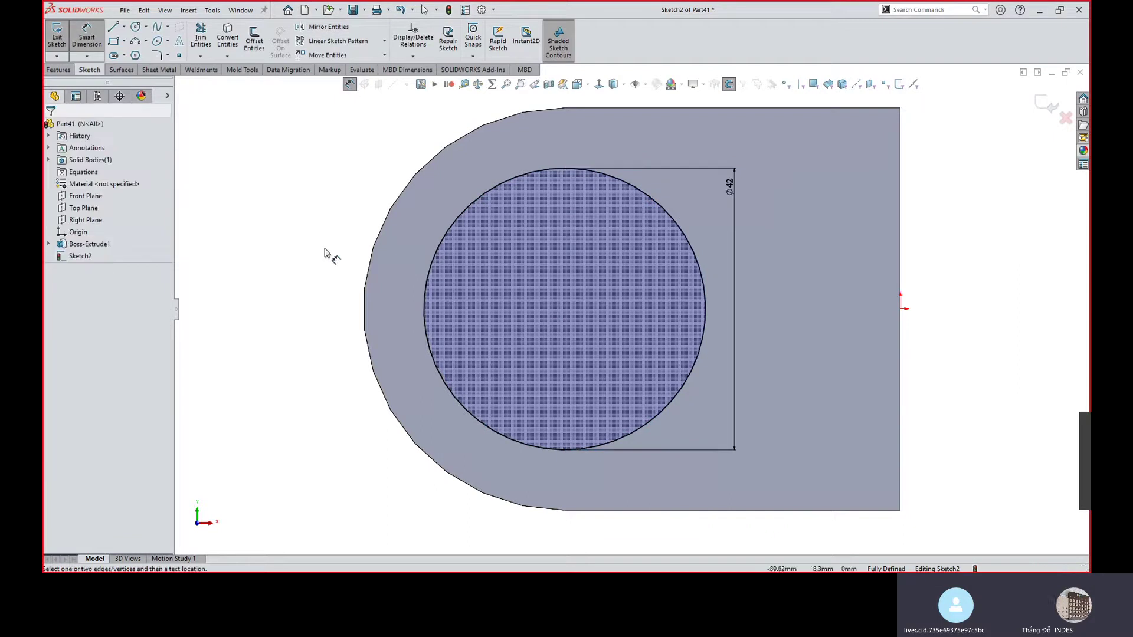
pyautogui.press('s')
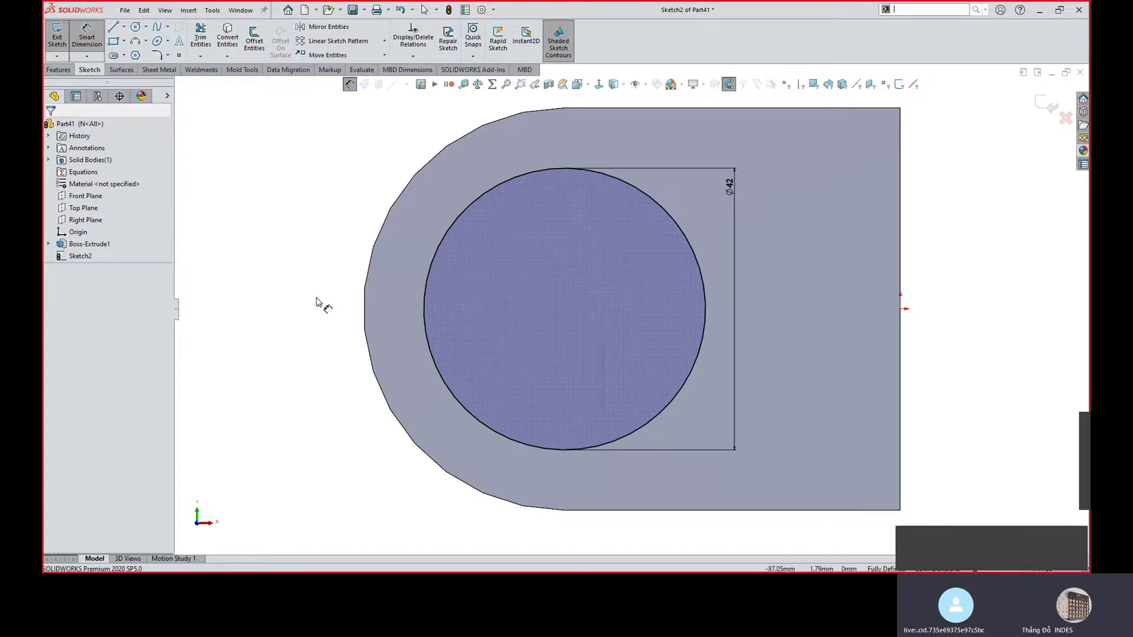
# Give the 42 mm diameter dimension a Fit with tolerance type, hole fit H7, with the tolerance shown in parentheses.
pyautogui.moveTo(731, 193); pyautogui.dragTo(731, 317)
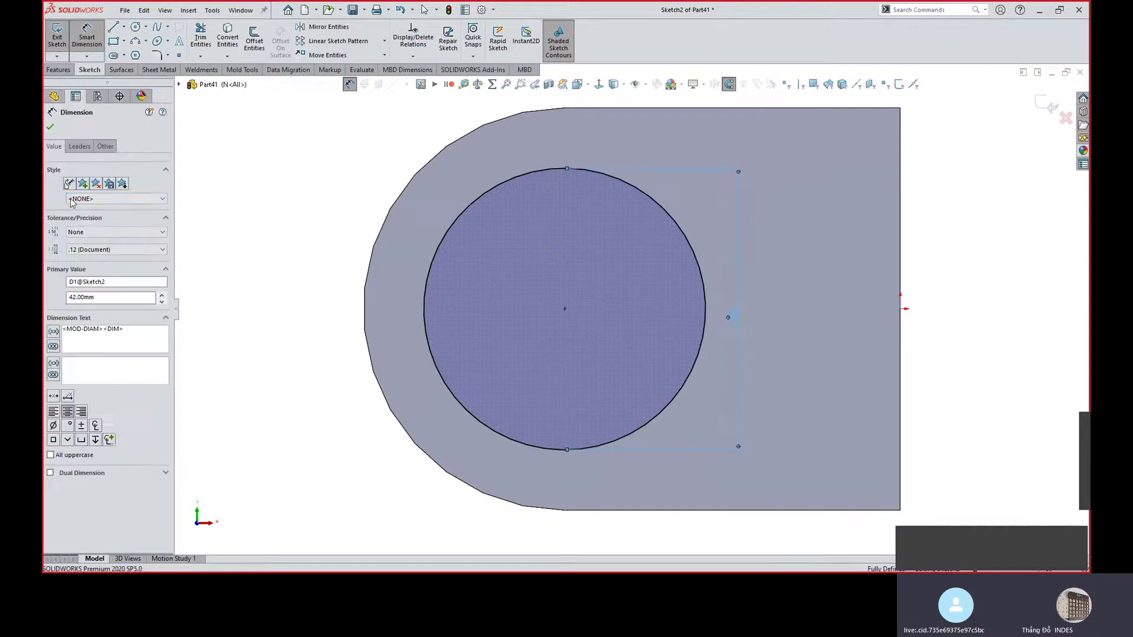
pyautogui.click(101, 232)
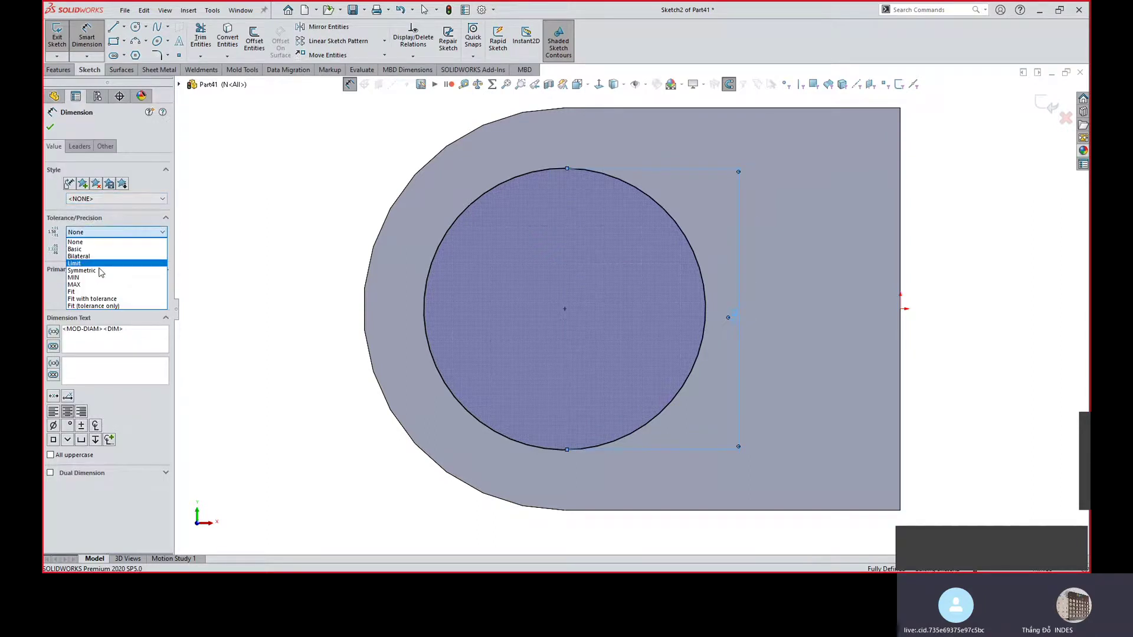
pyautogui.click(97, 300)
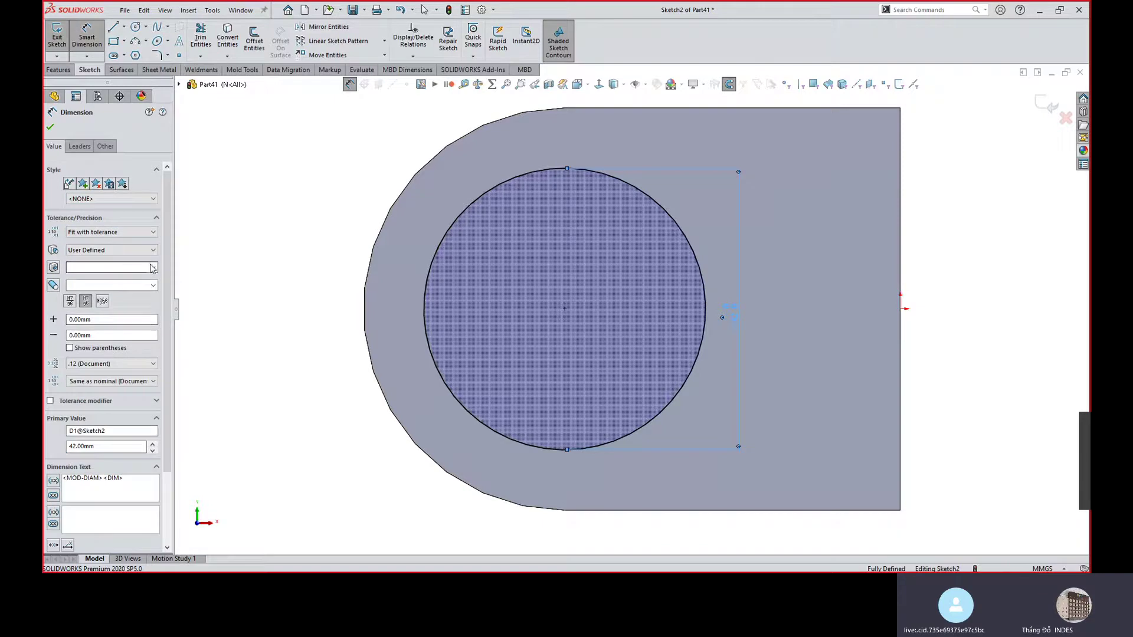
pyautogui.click(153, 268)
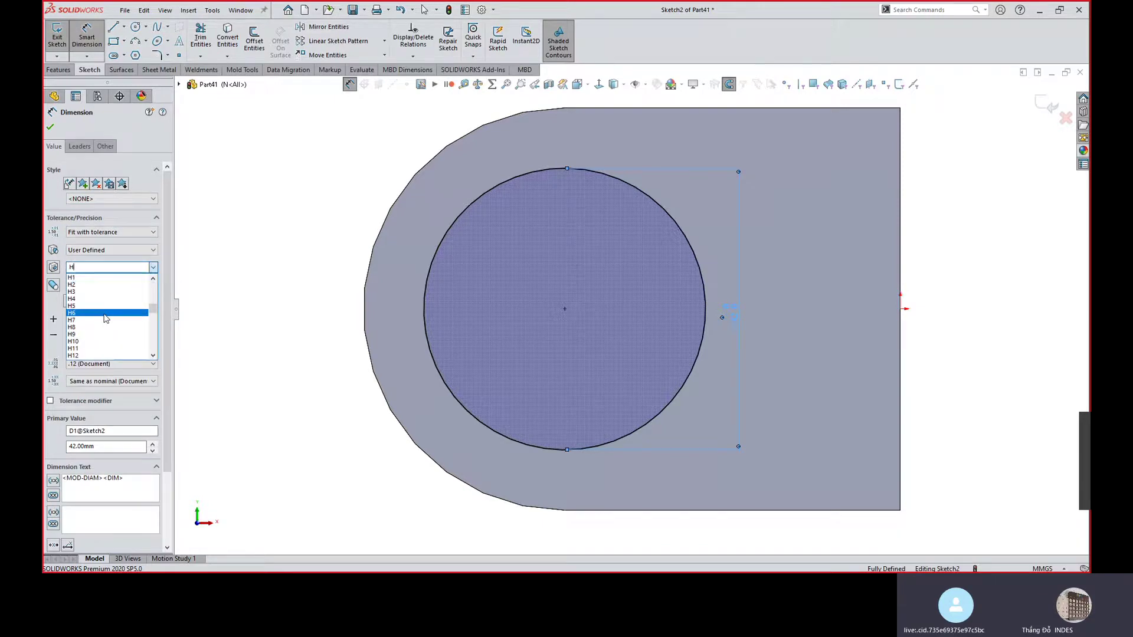
pyautogui.click(103, 321)
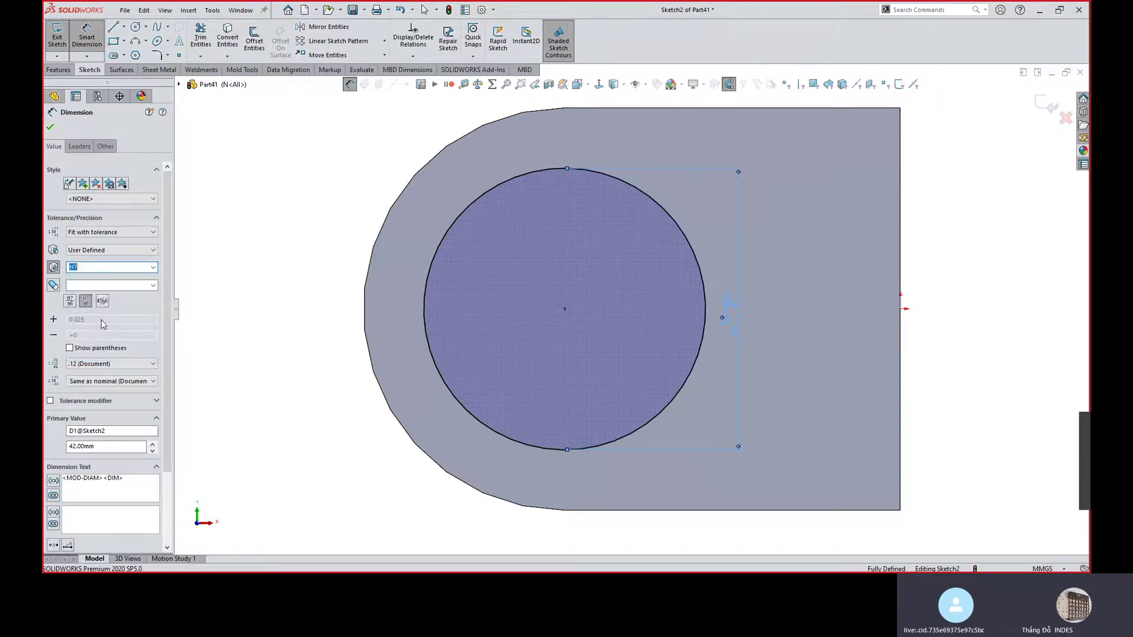
pyautogui.click(71, 348)
pyautogui.click(50, 127)
# Show the circle's dimension as a diameter with a single-arrow open leader, with its text placed outside the rounded end.
pyautogui.moveTo(389, 218); pyautogui.dragTo(324, 305)
pyautogui.click(79, 146)
pyautogui.click(88, 218)
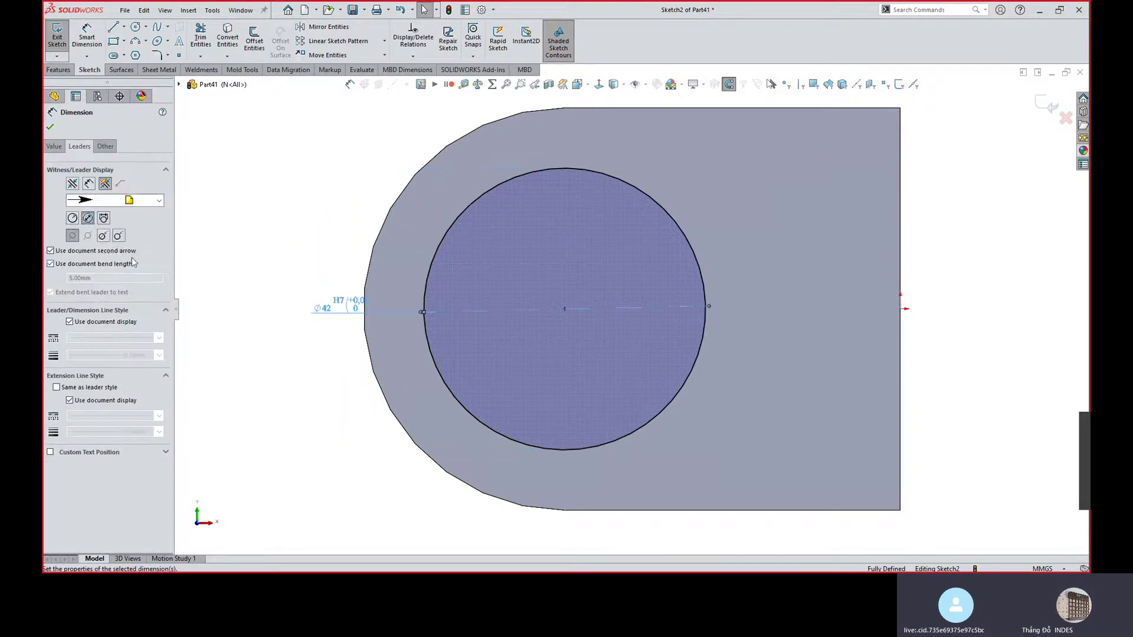
pyautogui.click(118, 236)
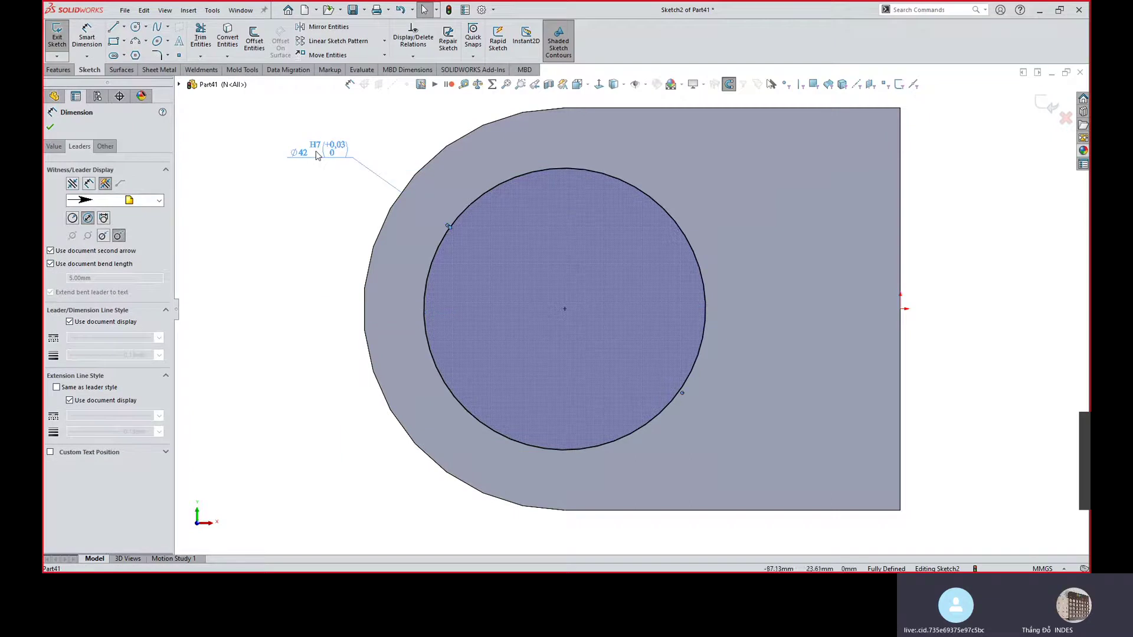
# Cut-extrude the 42 mm circle 13 mm deep into the block with a Blind end condition.
pyautogui.click(290, 317)
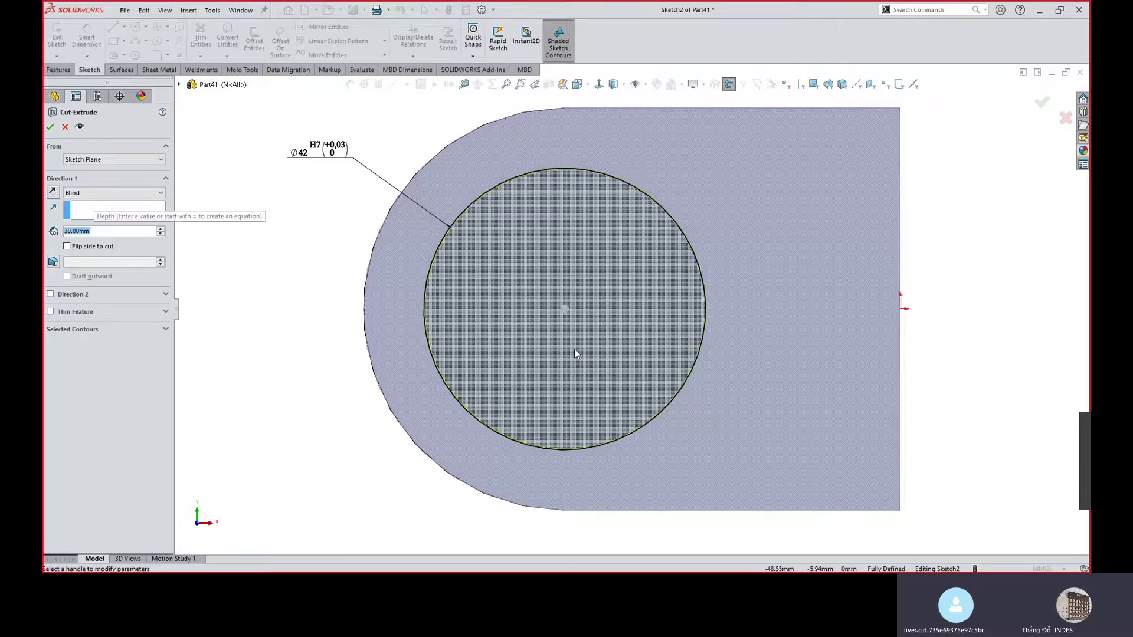
pyautogui.write('13')
pyautogui.press('Return')
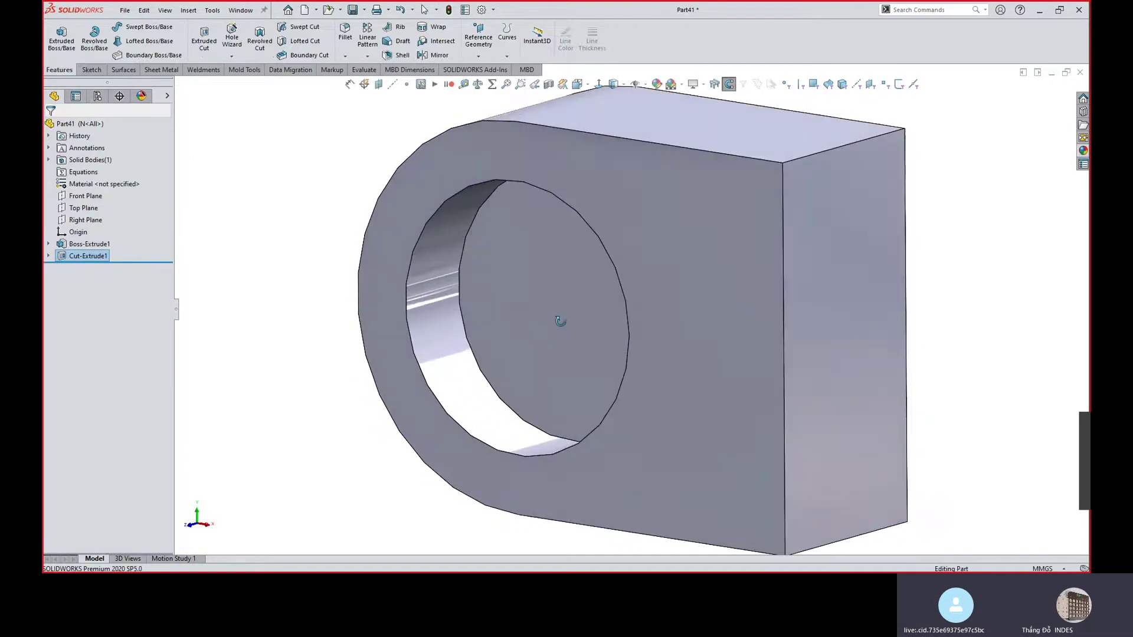
# Start a sketch on the round pocket's floor and offset its circular edge 3 mm inward.
pyautogui.click(531, 299)
pyautogui.click(583, 286)
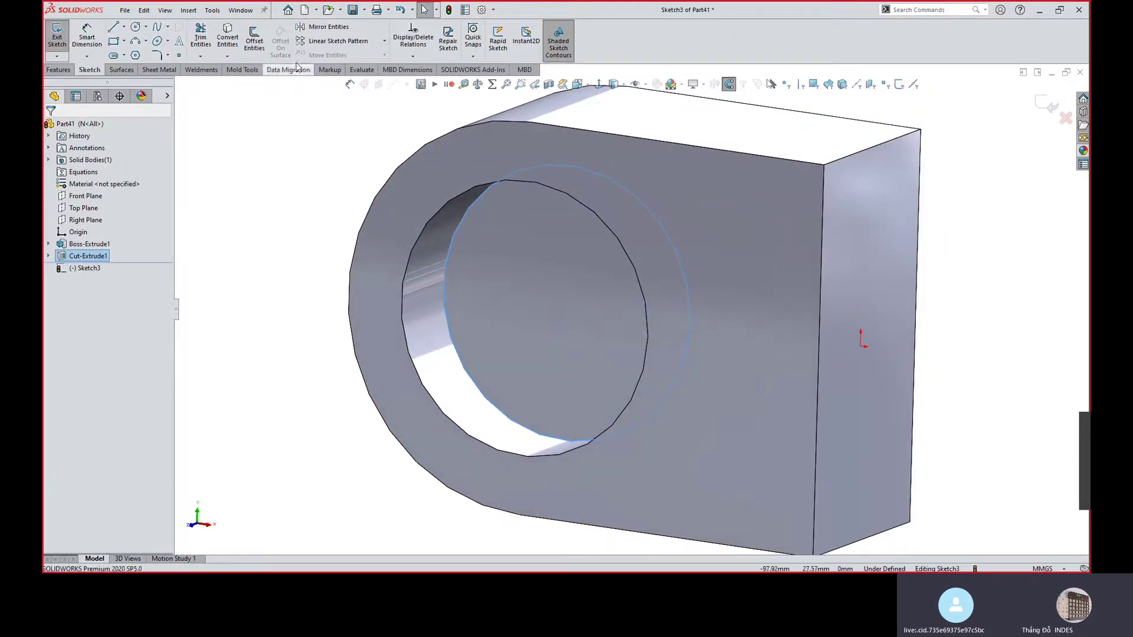
pyautogui.click(254, 41)
pyautogui.click(68, 183)
pyautogui.write('3')
pyautogui.press('Return')
pyautogui.click(50, 127)
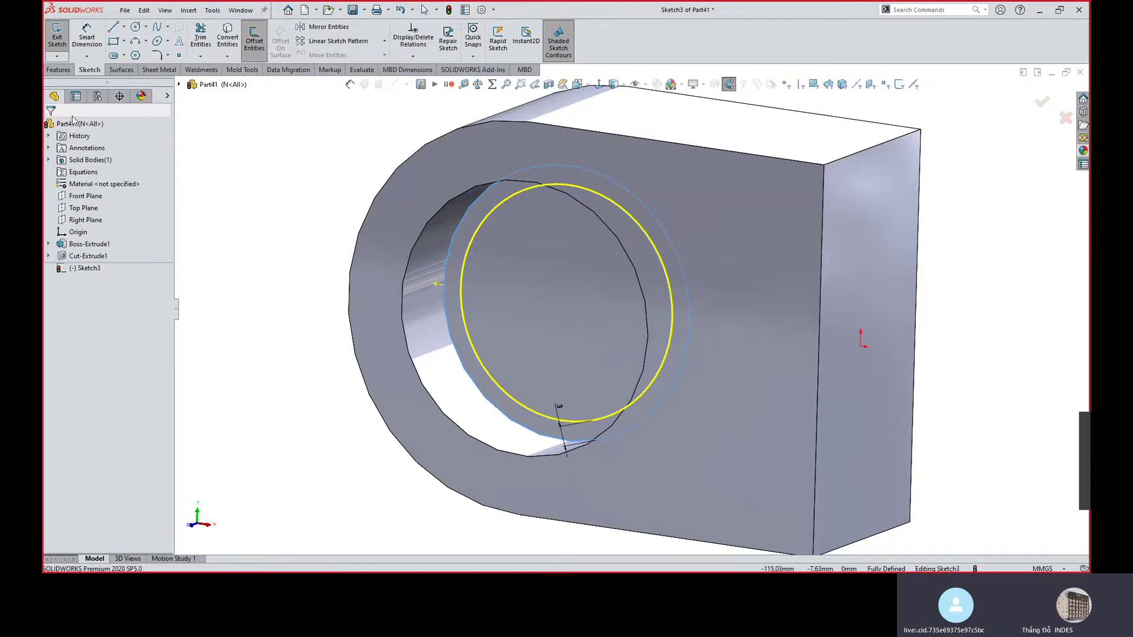
# Cut-extrude the offset circle 3 mm deeper into the pocket floor.
pyautogui.click(58, 70)
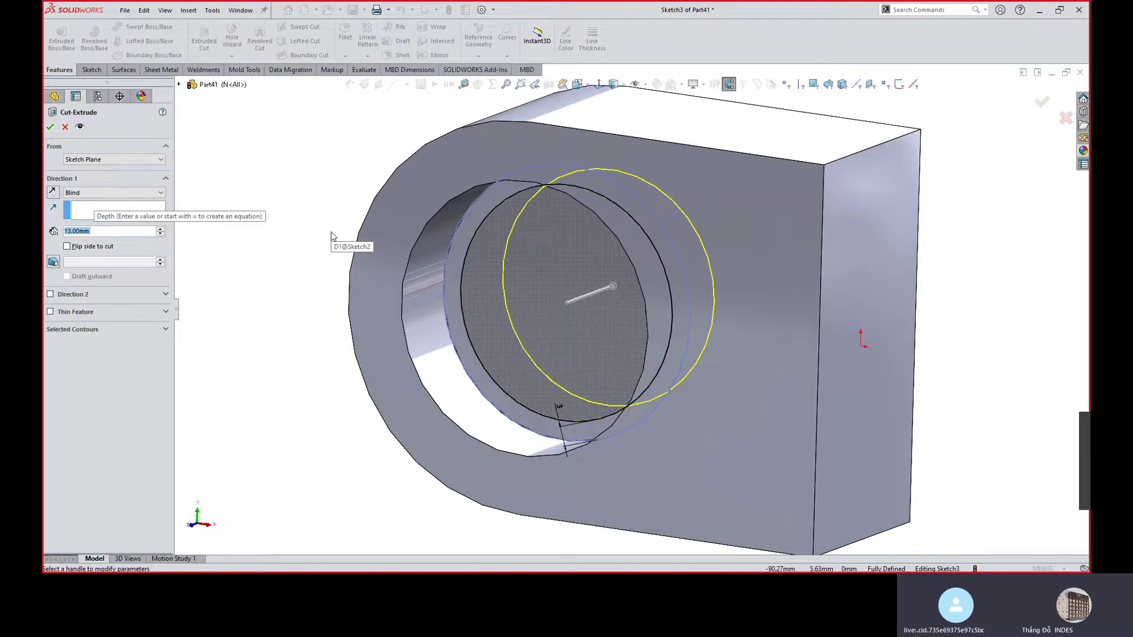
pyautogui.scroll(-1, 332, 236)
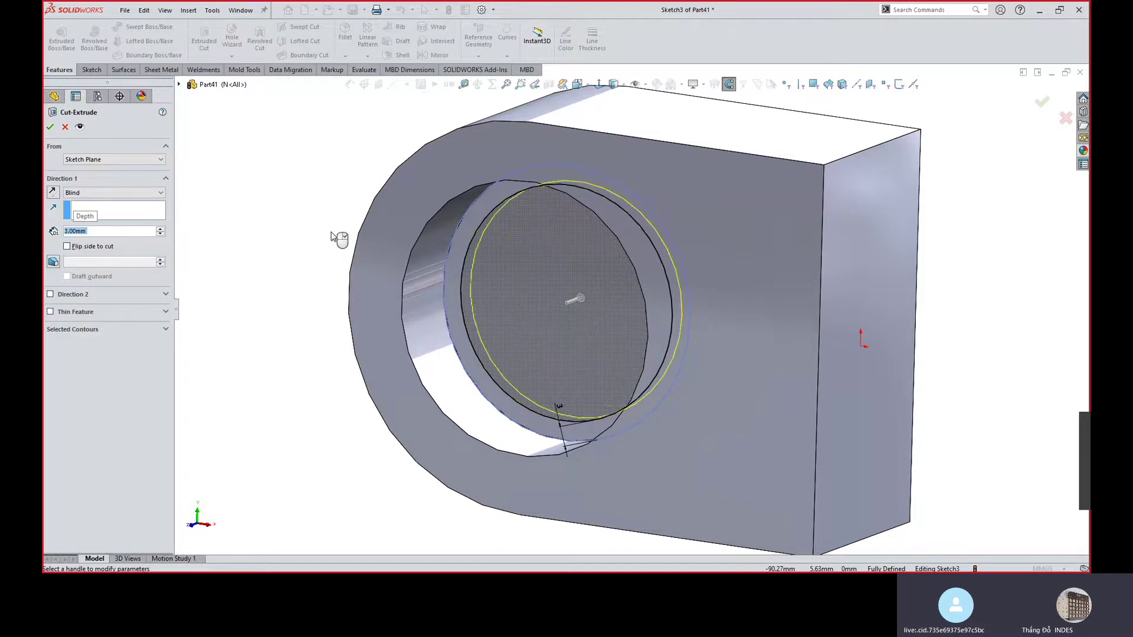
pyautogui.press('Return')
# Start a sketch on the stepped recess floor and draw a concentric circle about 24 mm in diameter.
pyautogui.moveTo(585, 278)
pyautogui.mouseDown(button='middle')
pyautogui.moveTo(419, 291)
pyautogui.moveTo(629, 256)
pyautogui.moveTo(571, 285)
pyautogui.mouseUp(button='middle')
pyautogui.click(558, 289)
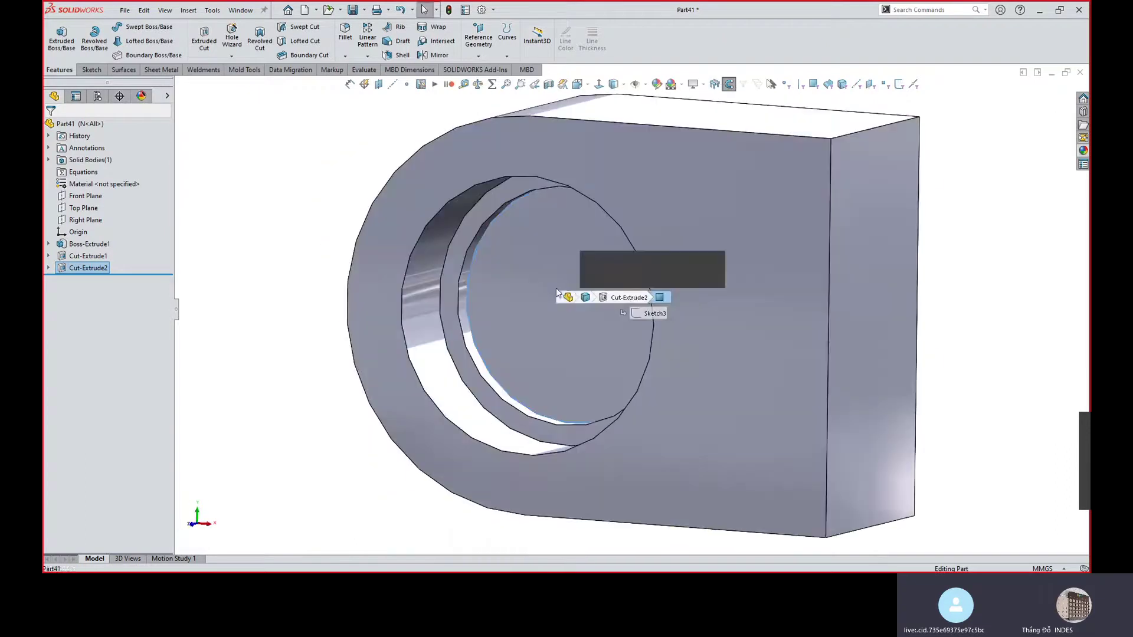
pyautogui.click(615, 280)
pyautogui.press('space')
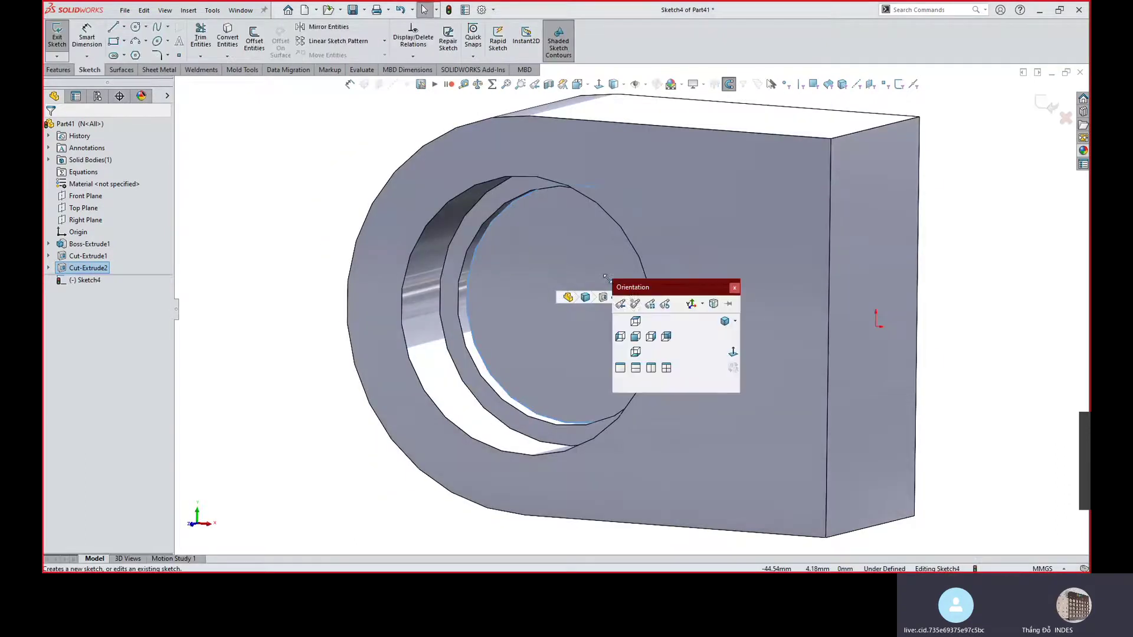
pyautogui.click(732, 352)
pyautogui.press('s')
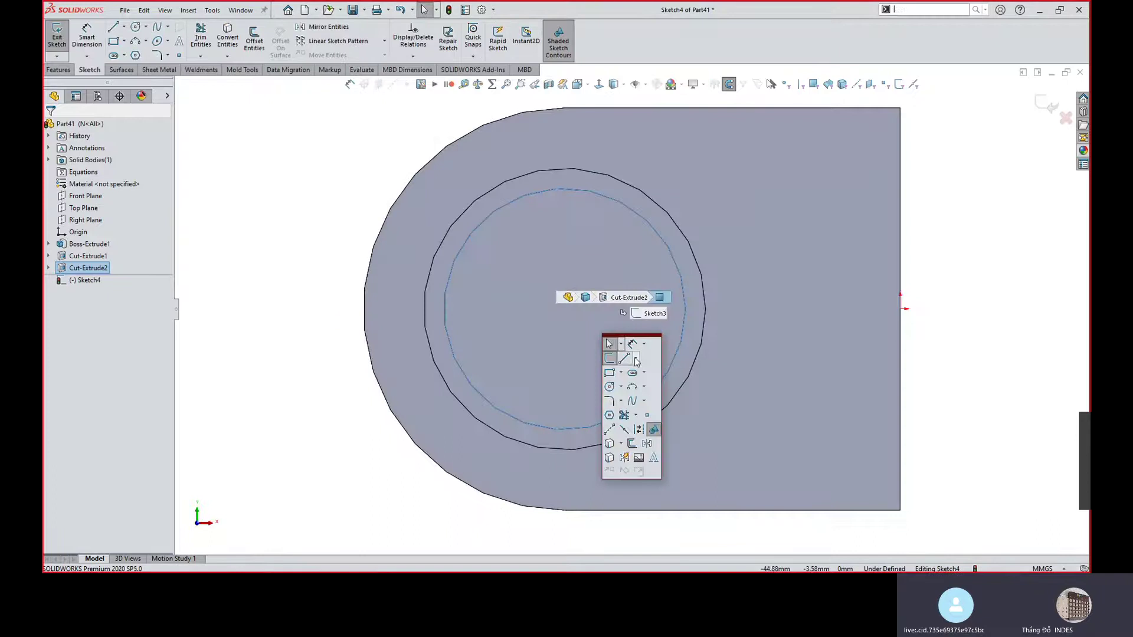
pyautogui.click(609, 387)
pyautogui.moveTo(564, 308); pyautogui.dragTo(590, 231)
# Dimension the radial gap between the new circle and the surrounding recess edge as 5 mm.
pyautogui.press('s')
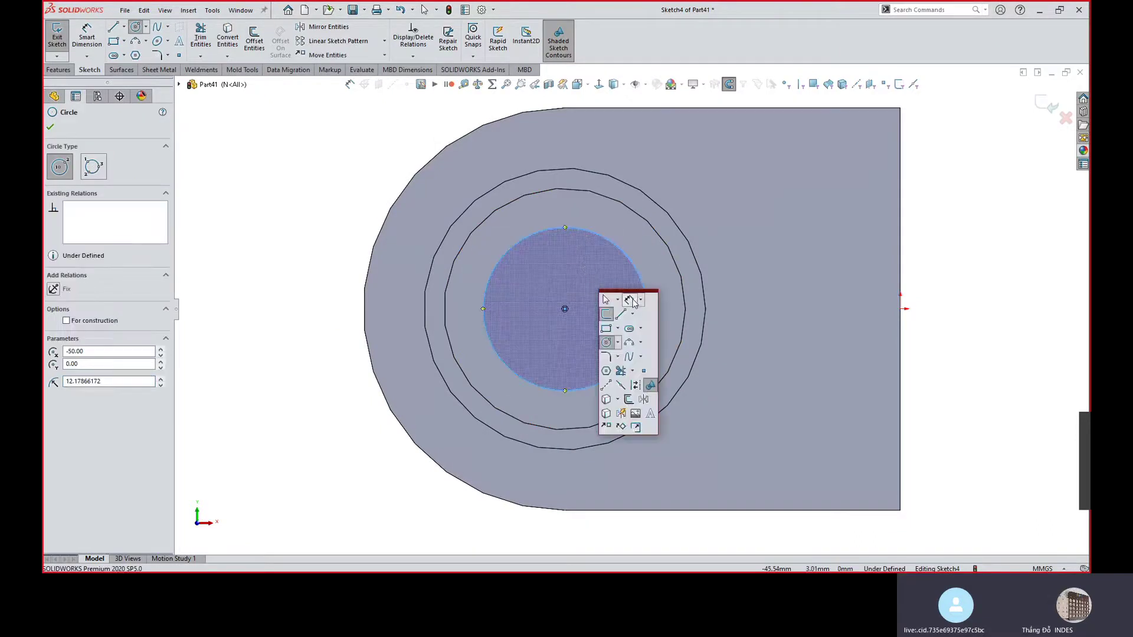
pyautogui.click(629, 300)
pyautogui.click(625, 253)
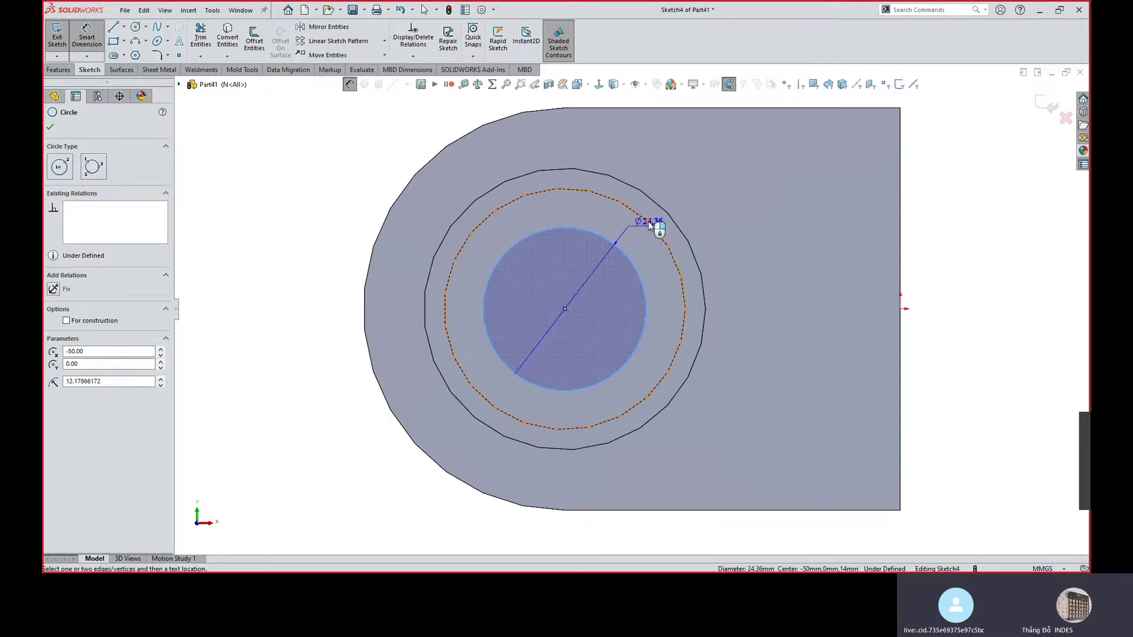
pyautogui.click(649, 224)
pyautogui.click(648, 252)
pyautogui.write('5')
pyautogui.press('Return')
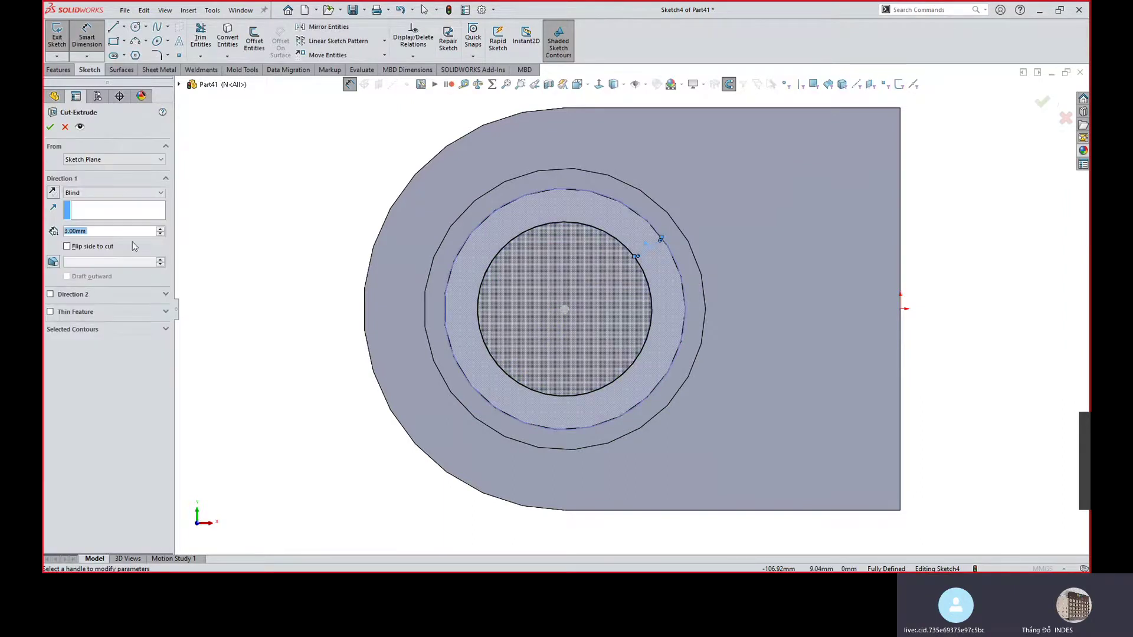
# Cut-extrude the inner circle through the block with a Through All end condition.
pyautogui.click(109, 193)
pyautogui.click(102, 209)
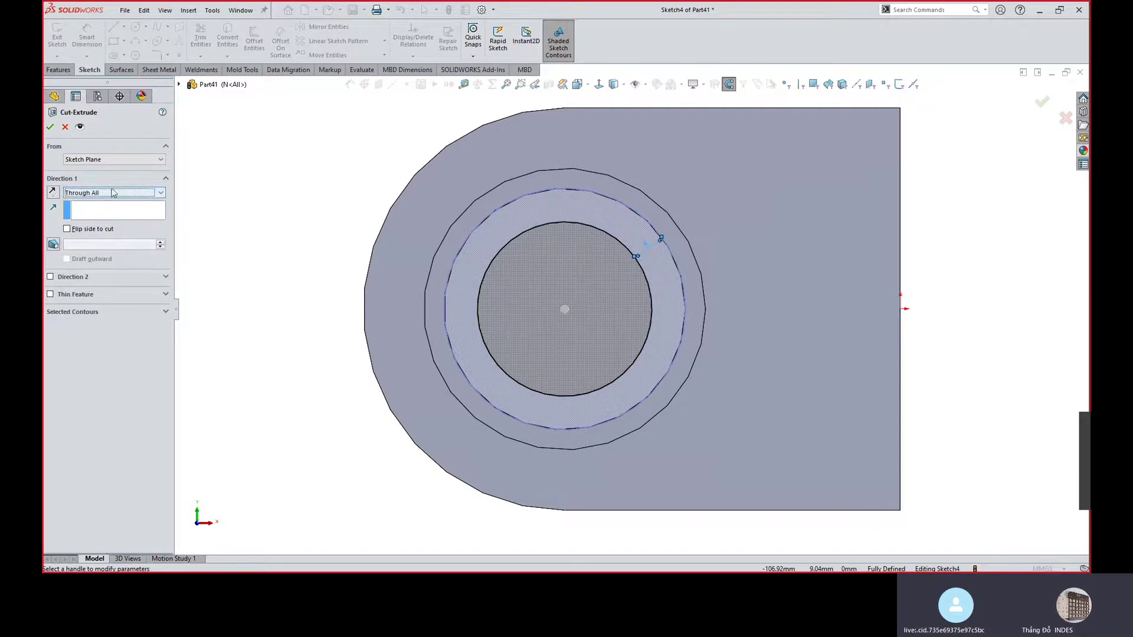
pyautogui.click(50, 129)
# Chamfer the pocket's mouth edge, the inner recess edge and the through bore's cylindrical face by 1 mm at 45 degrees.
pyautogui.moveTo(439, 267); pyautogui.dragTo(470, 293, button='middle')
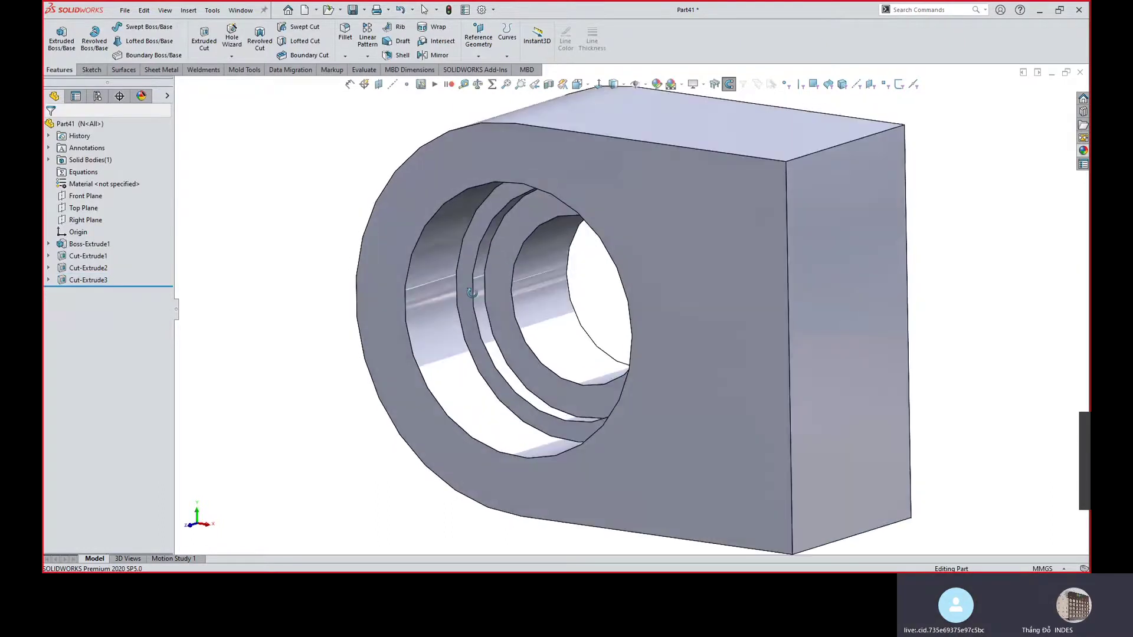
pyautogui.click(405, 285)
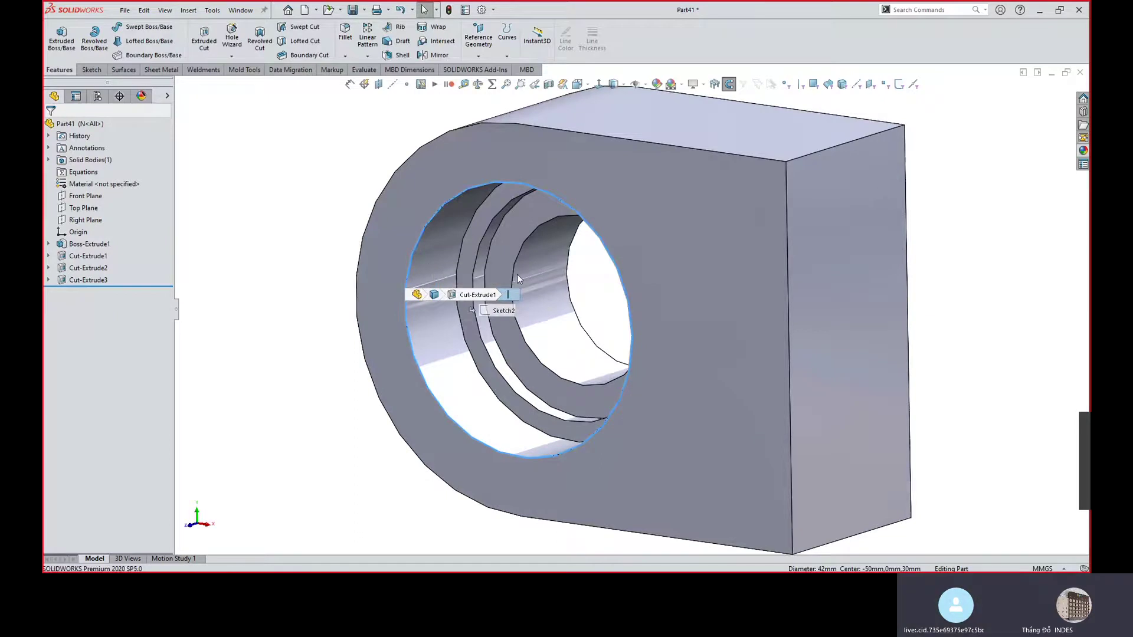
pyautogui.press('c')
pyautogui.click(477, 253)
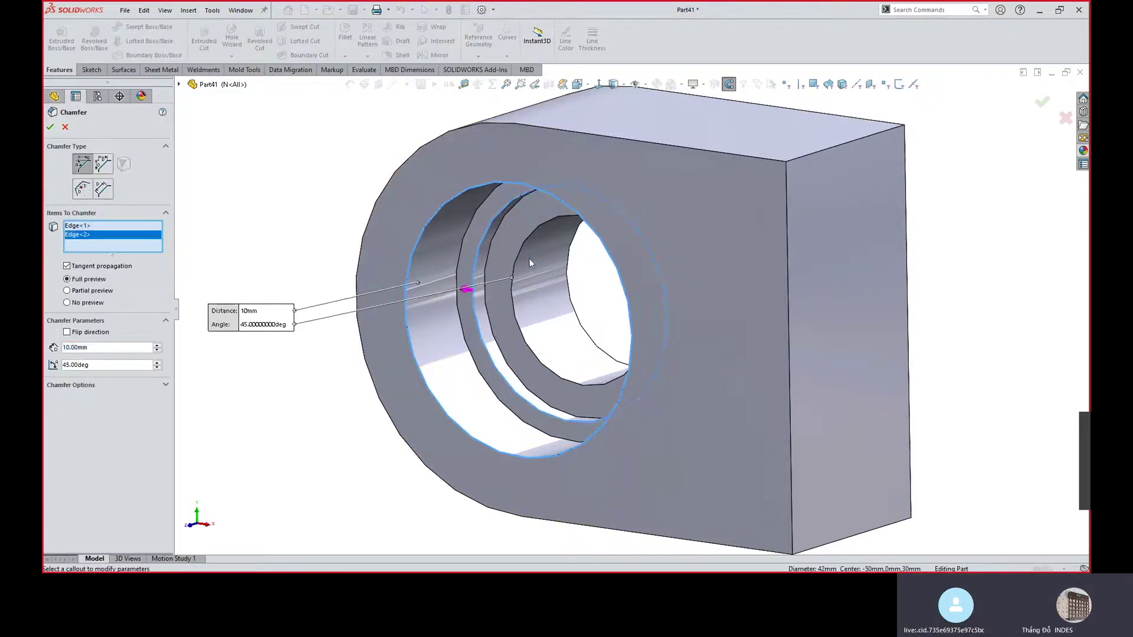
pyautogui.click(530, 261)
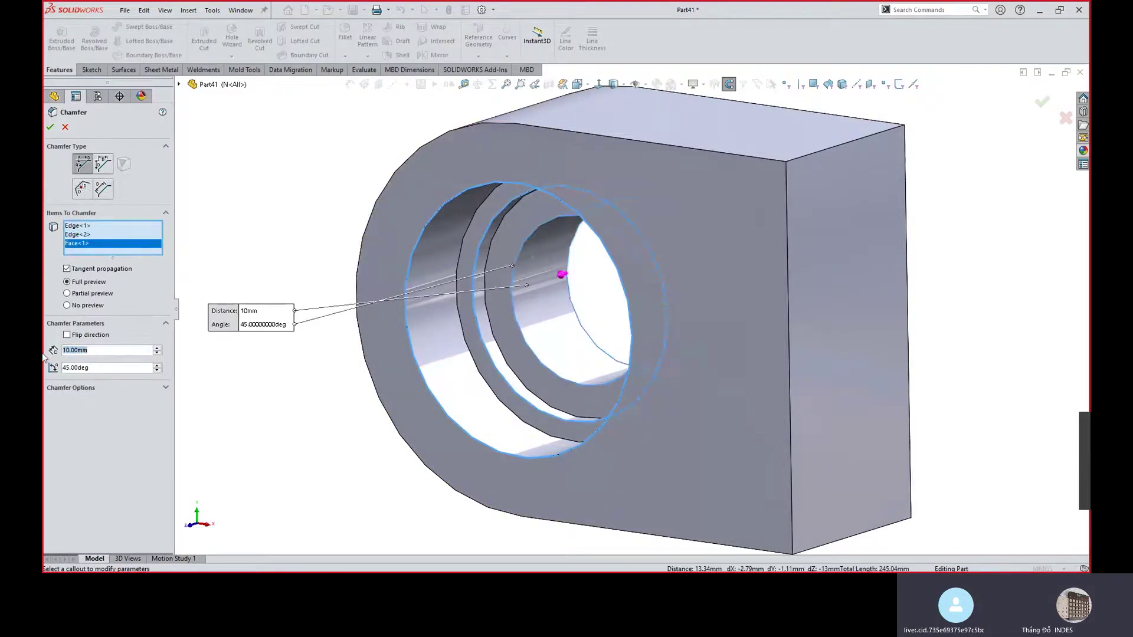
pyautogui.write('1')
pyautogui.press('Return')
pyautogui.moveTo(772, 289); pyautogui.dragTo(755, 336, button='middle')
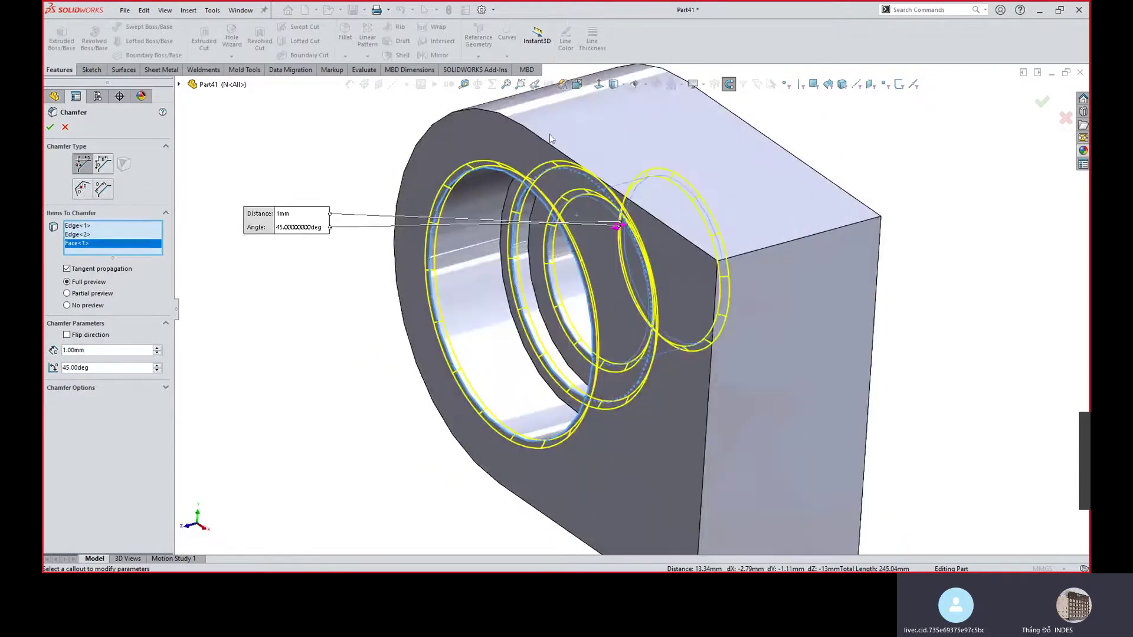
pyautogui.moveTo(643, 282); pyautogui.dragTo(591, 218, button='middle')
pyautogui.press('Return')
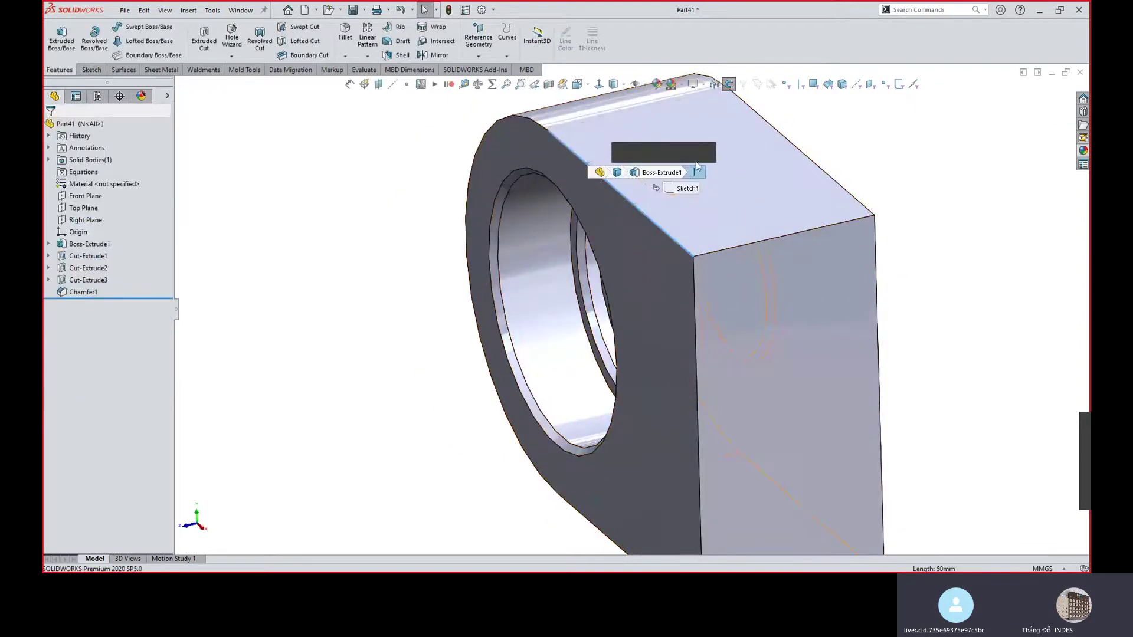
# Chamfer the block's front and back outer outline edges by 0.5 mm at 45 degrees.
pyautogui.press('Return')
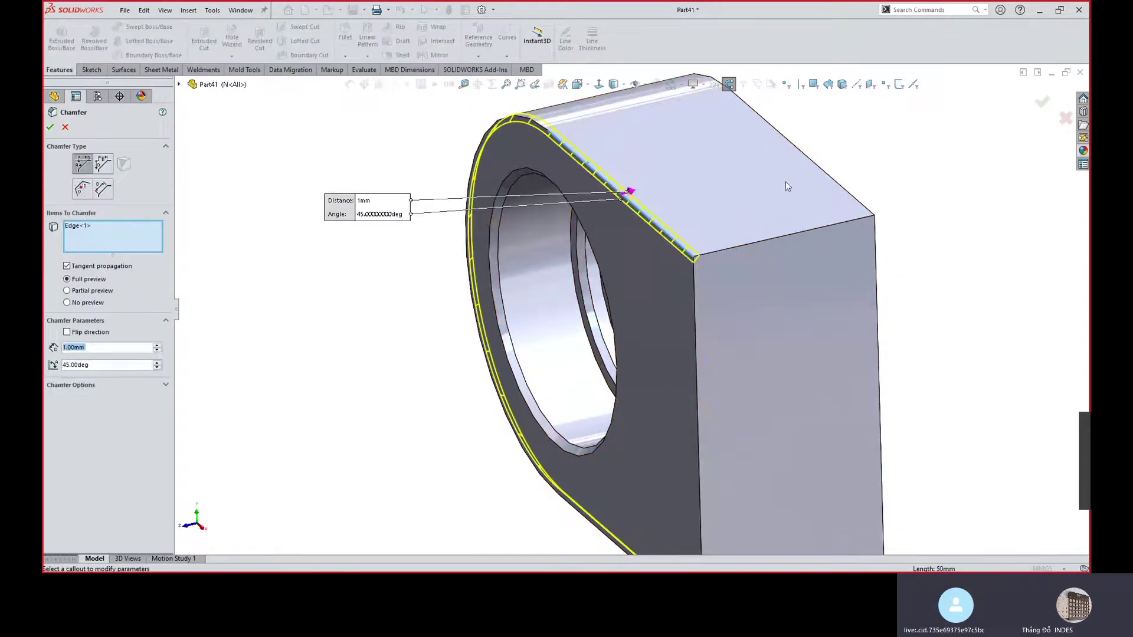
pyautogui.click(798, 151)
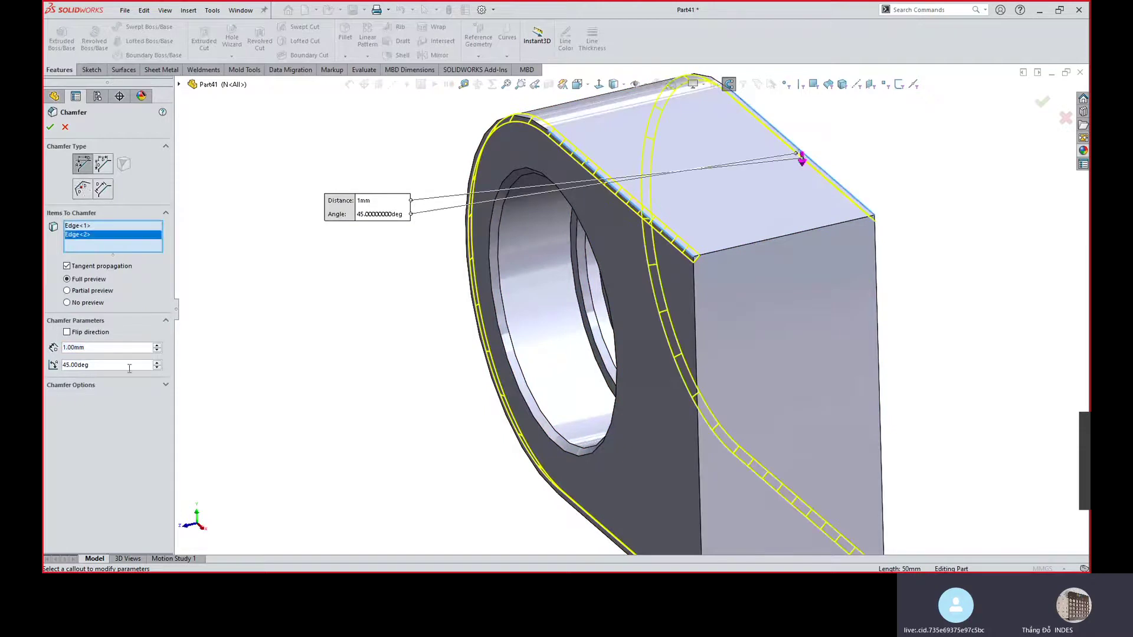
pyautogui.write('0.5')
pyautogui.press('Return')
pyautogui.press('Return')
# Assign the A6061 material to the bearing block part.
pyautogui.moveTo(820, 334); pyautogui.dragTo(827, 374, button='middle')
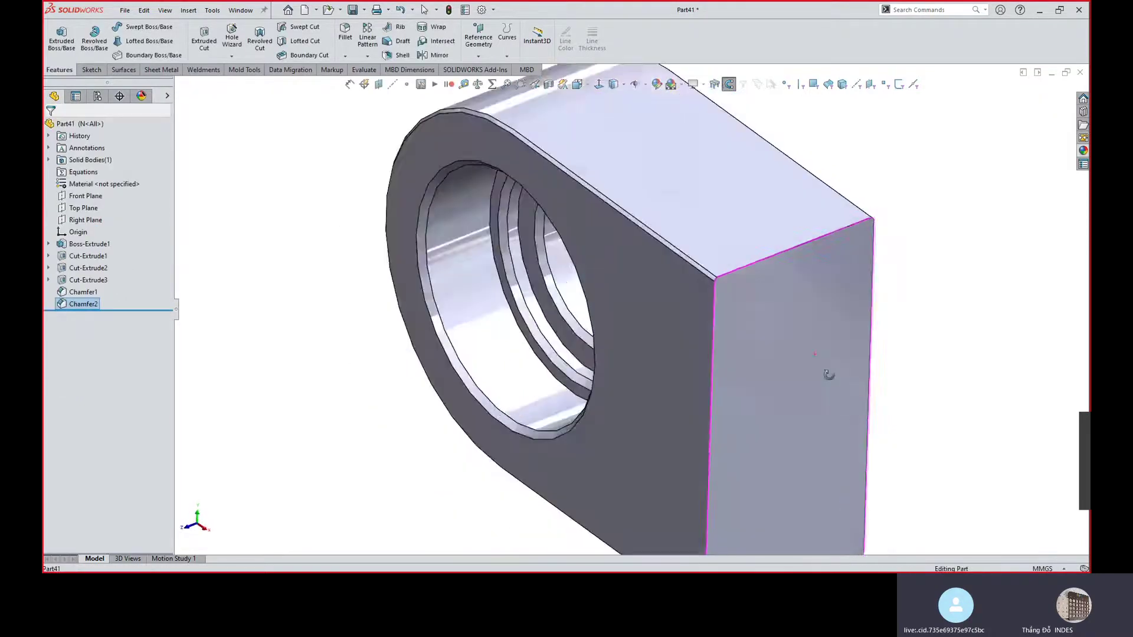
pyautogui.scroll(3, 817, 377)
pyautogui.moveTo(749, 362); pyautogui.dragTo(726, 356, button='middle')
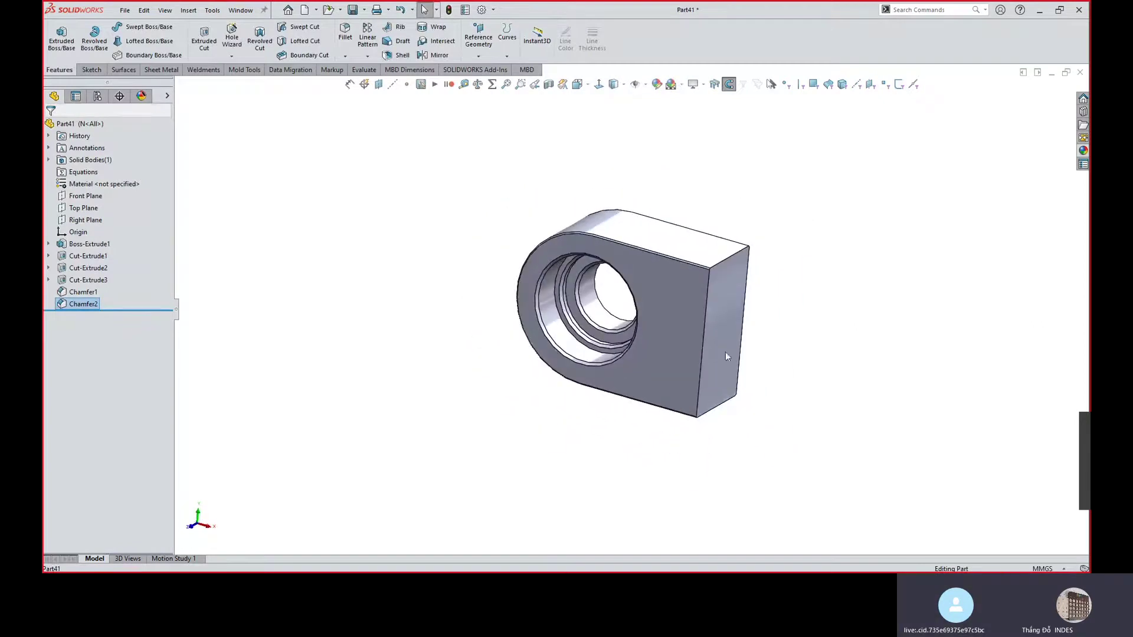
pyautogui.rightClick(95, 184)
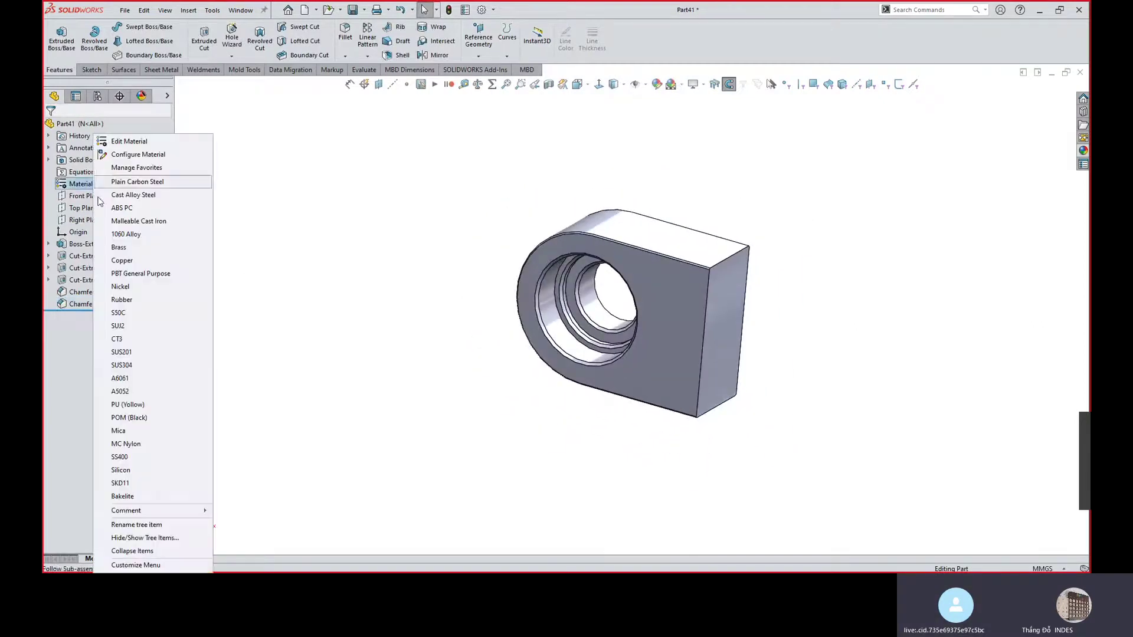
pyautogui.click(120, 378)
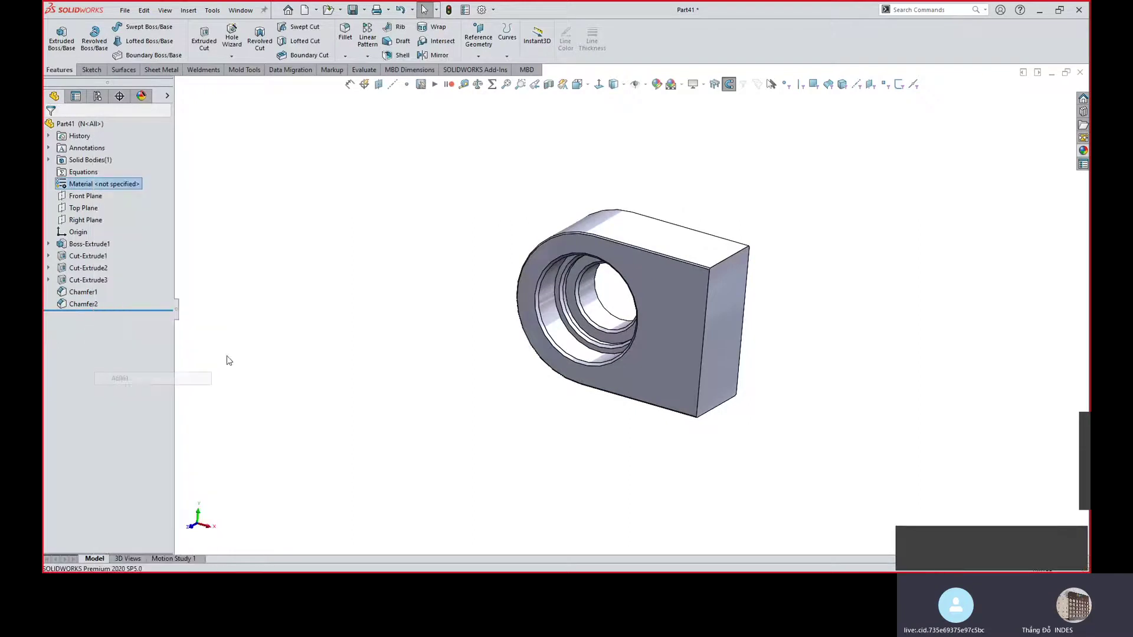
pyautogui.scroll(-3, 671, 285)
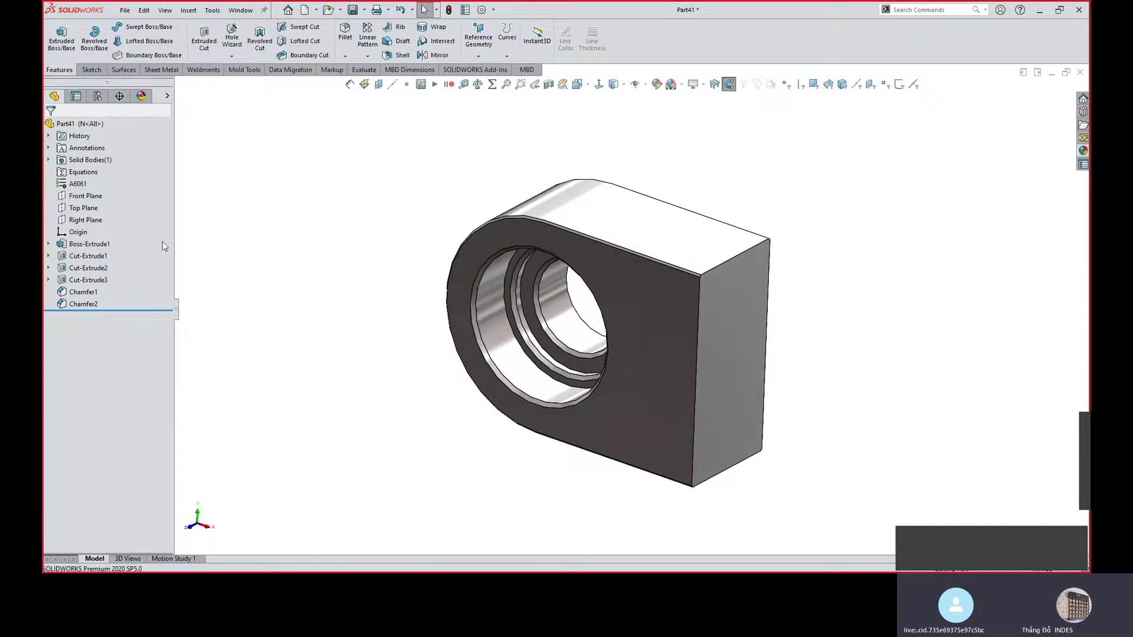
# Save the part as 000-000-CON01-01-03 in the BANG TAI BELT PVC KHUNG NHOM DINH HINH folder, with a description starting "Gối chủ động -".
pyautogui.hotkey('ctrl', 's')
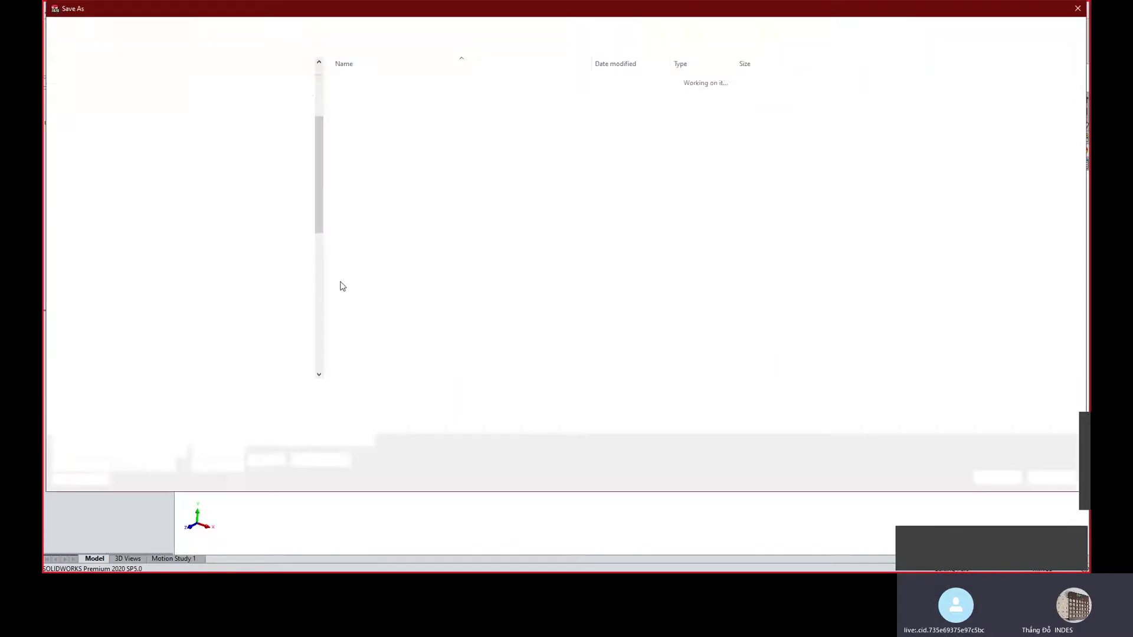
pyautogui.write('0')
pyautogui.press('Down')
pyautogui.press('BackSpace')
pyautogui.press('BackSpace')
pyautogui.press('BackSpace')
pyautogui.press('BackSpace')
pyautogui.press('BackSpace')
pyautogui.press('BackSpace')
pyautogui.press('BackSpace')
pyautogui.press('BackSpace')
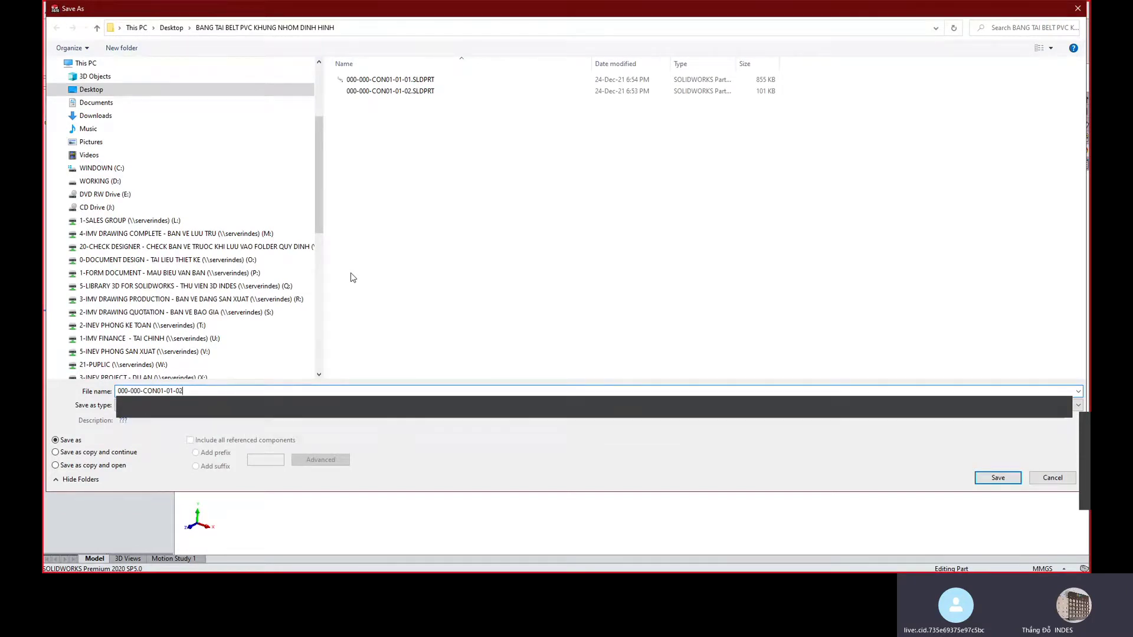
pyautogui.write('3')
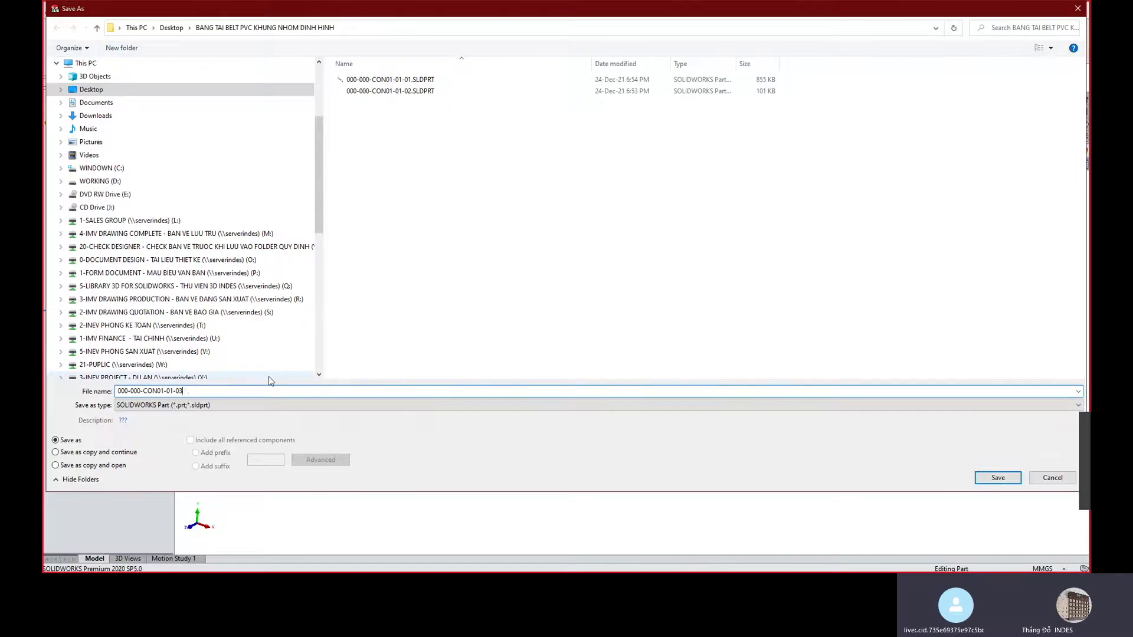
pyautogui.click(239, 420)
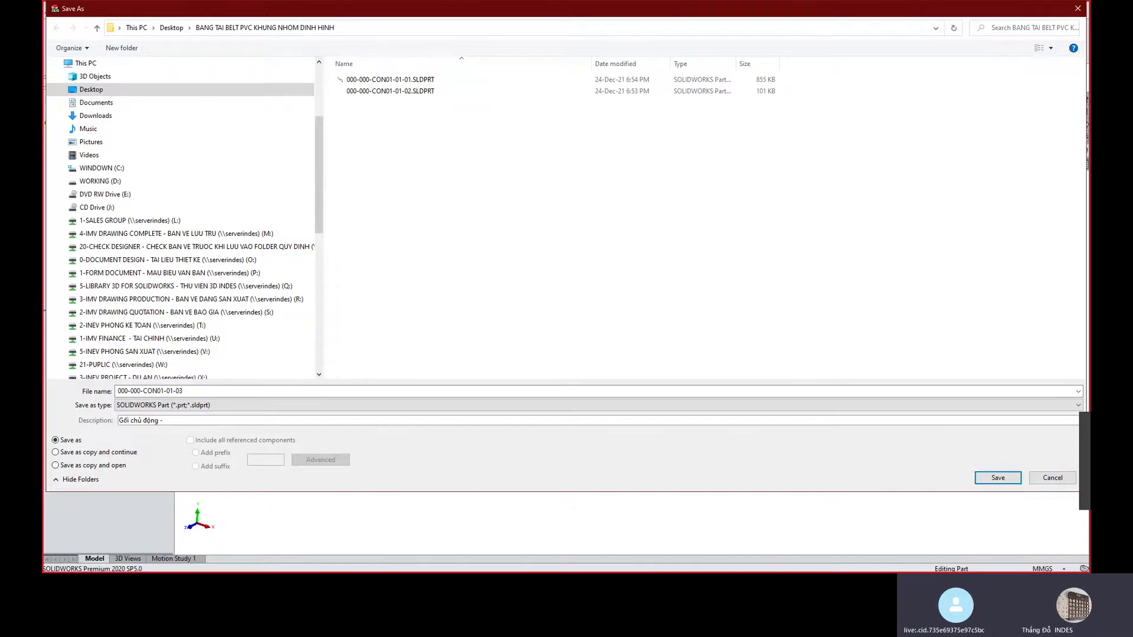
pyautogui.click(647, 204)
pyautogui.click(1003, 478)
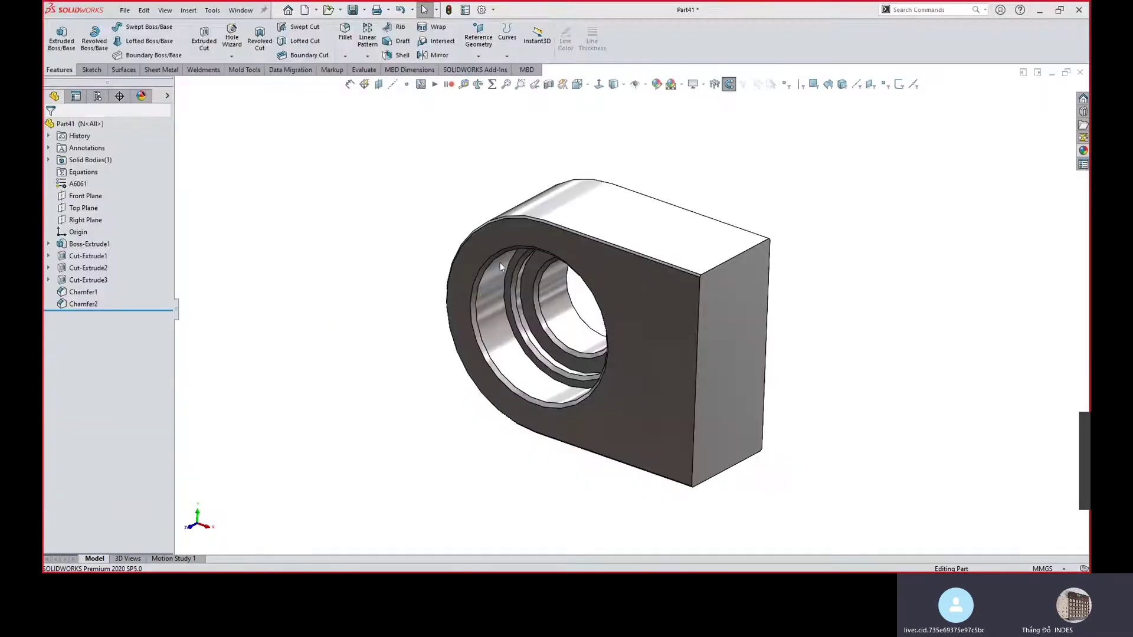
# Switch to the 000-000-CON01-01-00 assembly and insert the bearing block part beside the end of the far aluminum profile.
pyautogui.hotkey('ctrl', 'Tab')
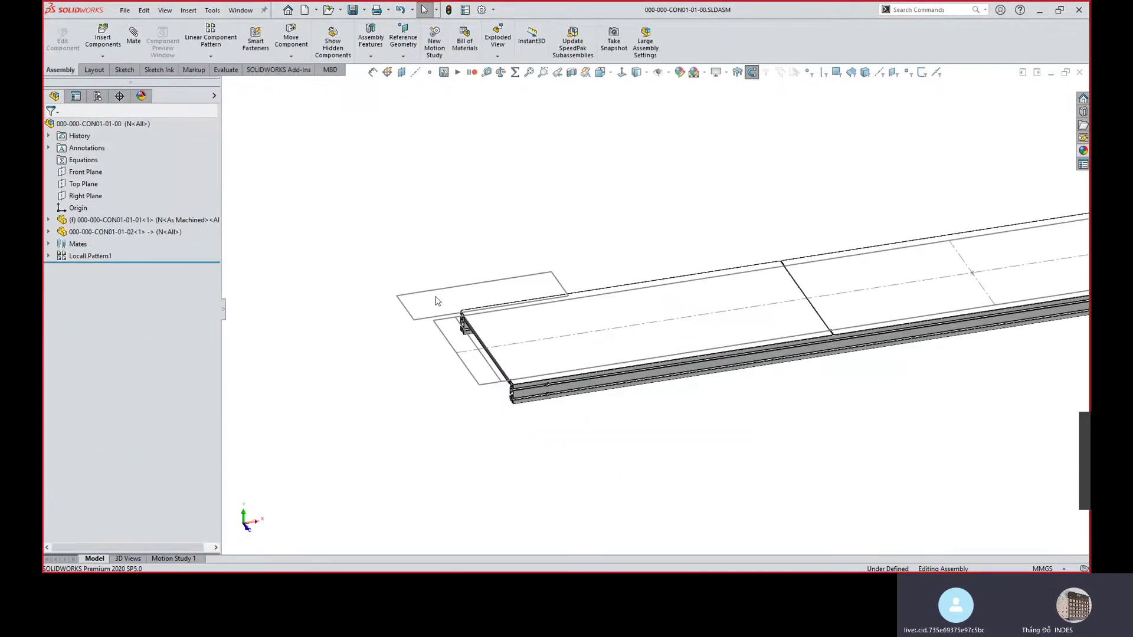
pyautogui.click(103, 38)
pyautogui.click(106, 238)
pyautogui.scroll(-5, 590, 313)
pyautogui.click(602, 298)
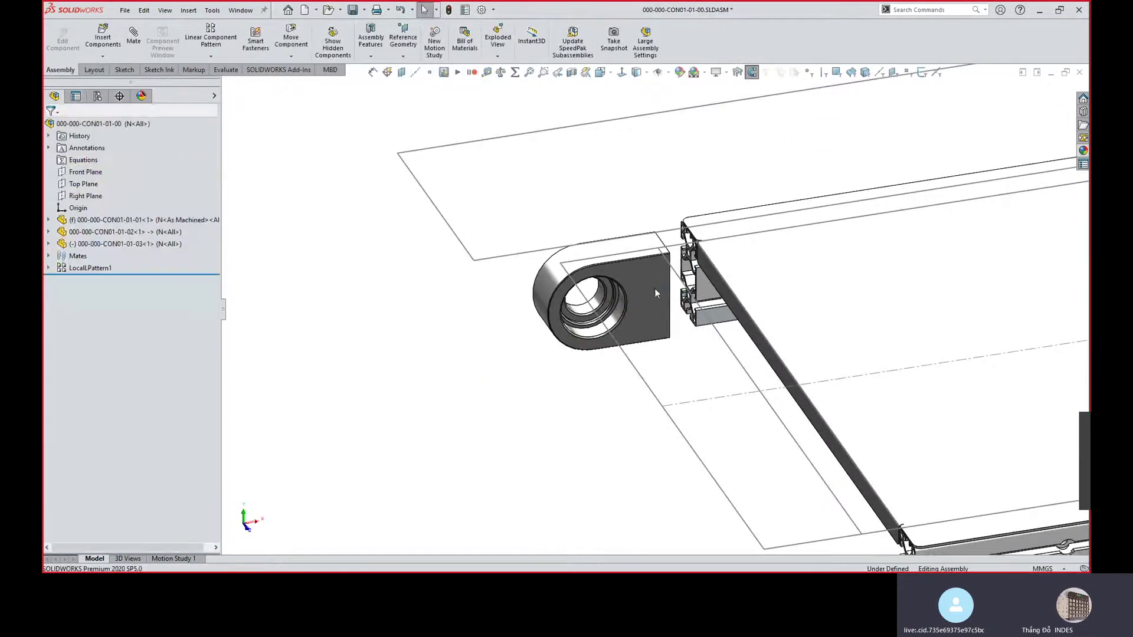
# Examine the bearing block's position and orientation against the end of the aluminum profile from several angles.
pyautogui.moveTo(655, 293); pyautogui.dragTo(698, 290, button='middle')
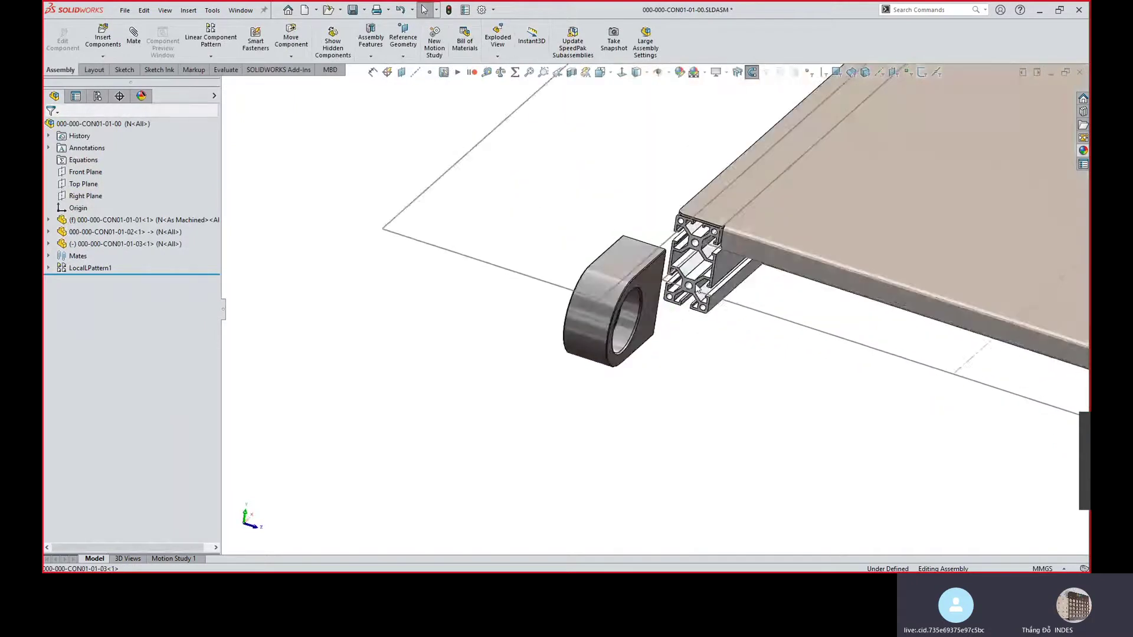
pyautogui.scroll(-6, 698, 289)
pyautogui.moveTo(669, 241); pyautogui.dragTo(651, 284, button='middle')
pyautogui.scroll(3, 650, 284)
pyautogui.moveTo(646, 233); pyautogui.dragTo(609, 292, button='middle')
pyautogui.scroll(3, 630, 281)
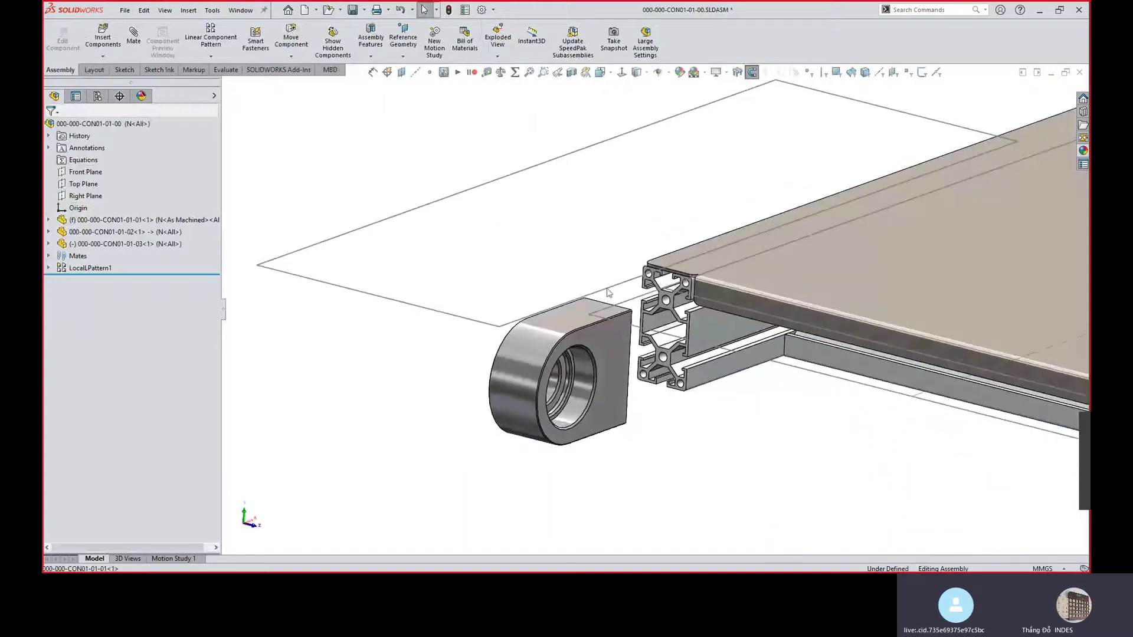
pyautogui.click(582, 315)
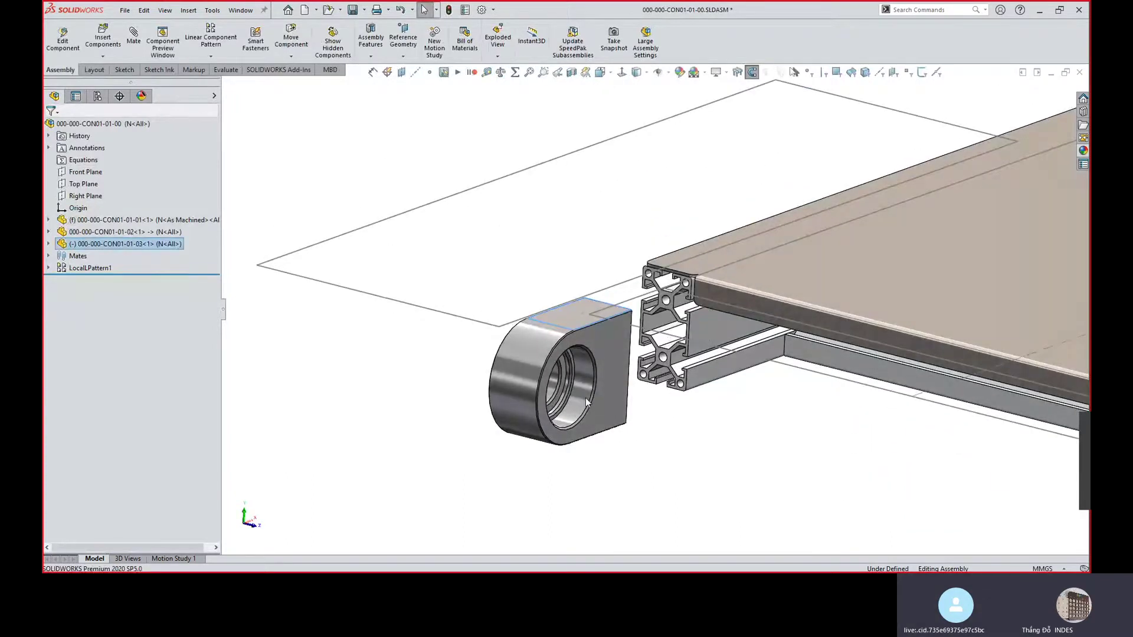
pyautogui.press('Escape')
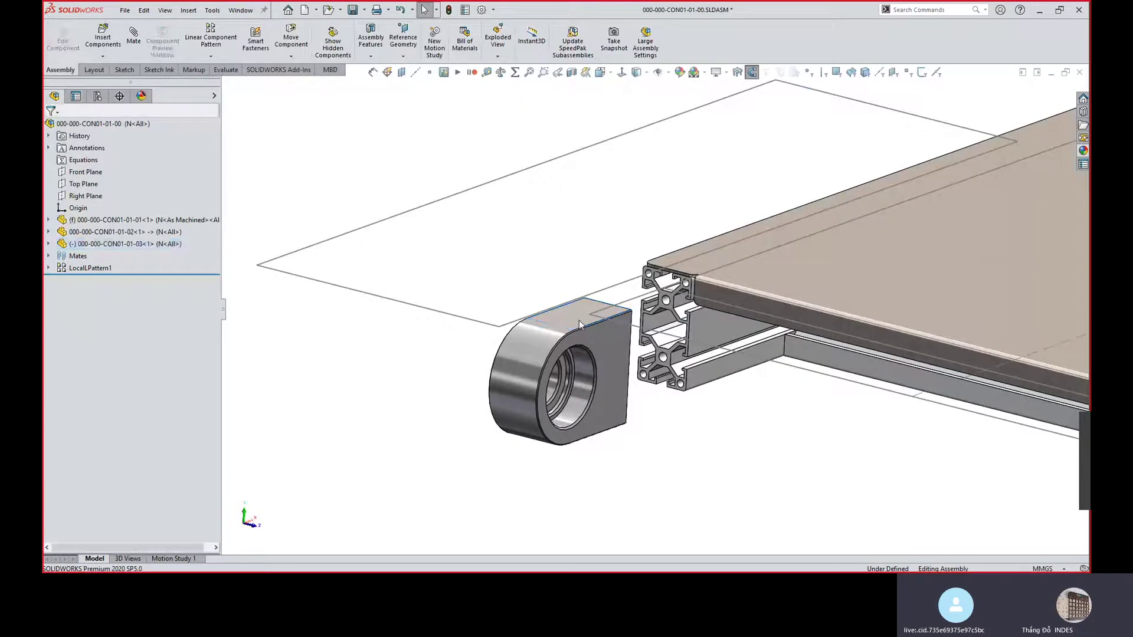
pyautogui.click(579, 321)
pyautogui.moveTo(593, 356); pyautogui.dragTo(651, 375, button='middle')
pyautogui.scroll(-2, 579, 339)
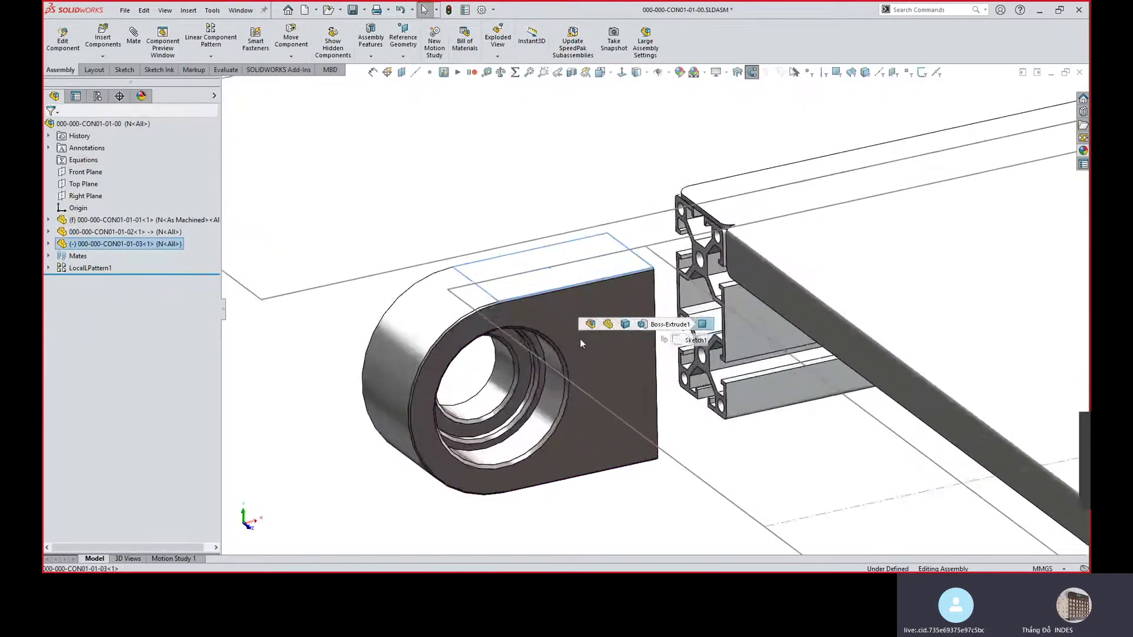
pyautogui.scroll(4, 580, 339)
pyautogui.click(460, 377)
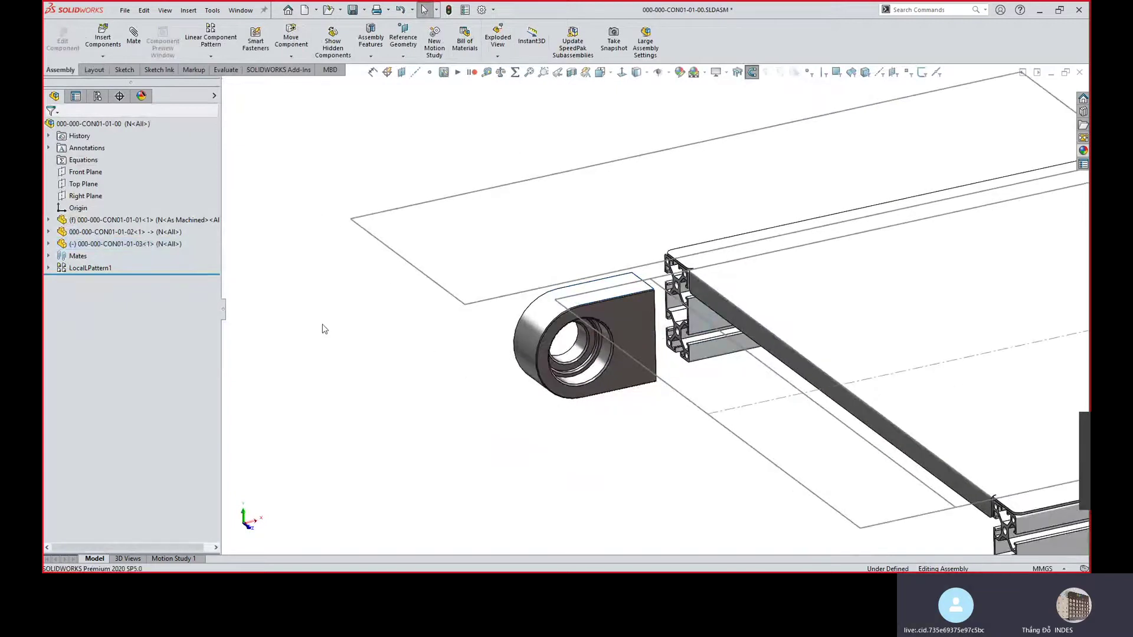
# Mate the bearing block's top face coincident with the assembly's Top Plane.
pyautogui.click(83, 185)
pyautogui.moveTo(634, 372); pyautogui.dragTo(634, 275, button='middle')
pyautogui.scroll(3, 634, 274)
pyautogui.moveTo(641, 186)
pyautogui.mouseDown(button='middle')
pyautogui.moveTo(635, 168)
pyautogui.moveTo(620, 183)
pyautogui.mouseUp(button='middle')
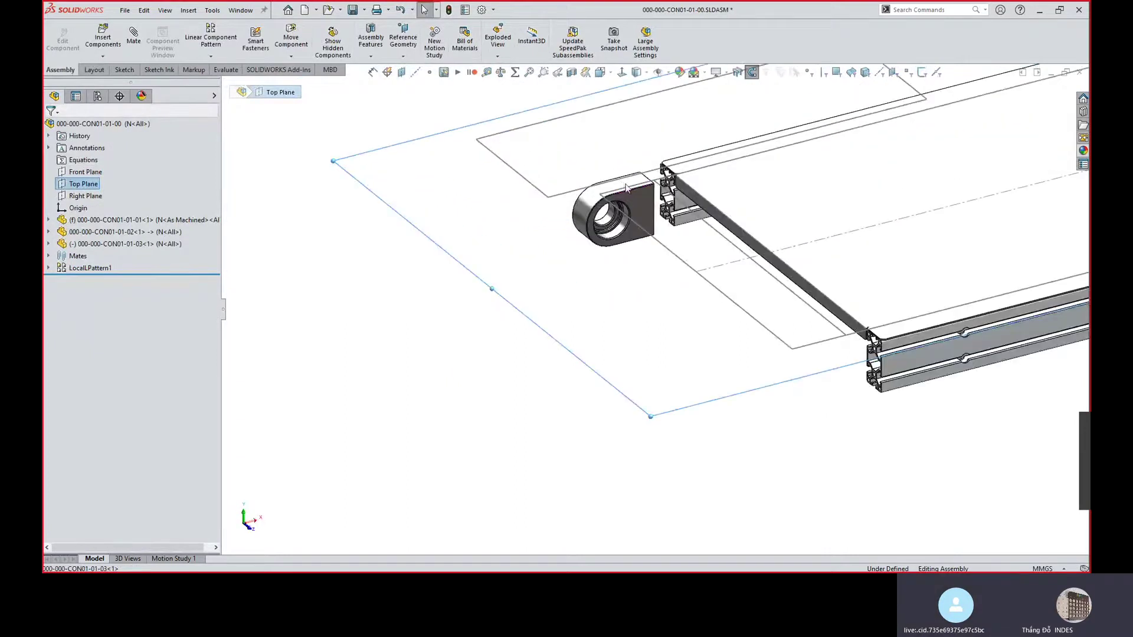
pyautogui.click(626, 188)
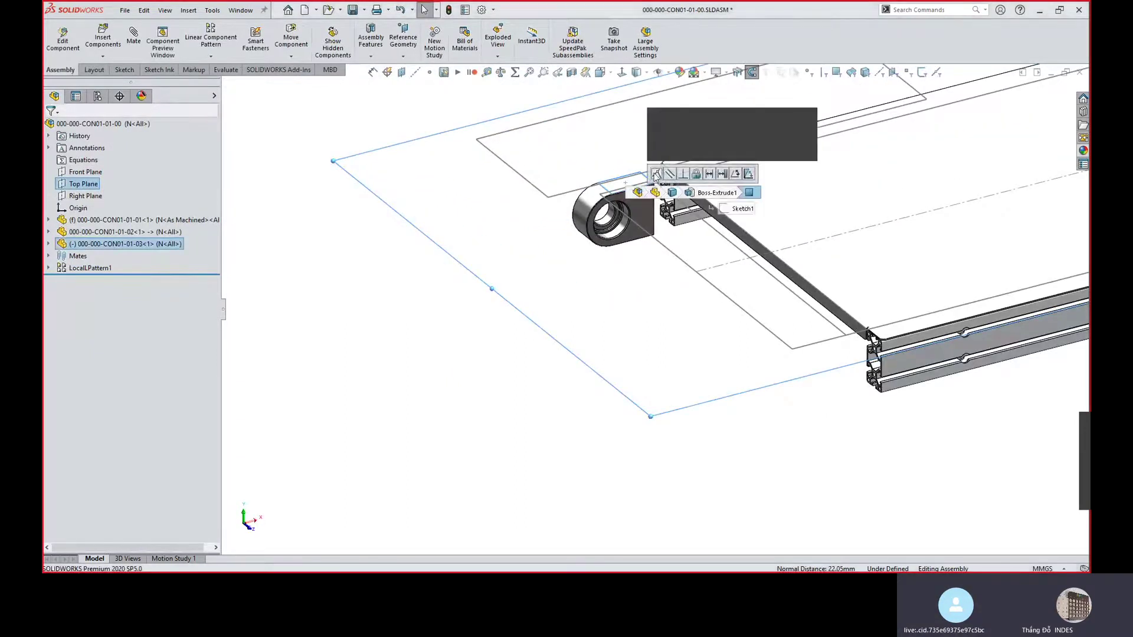
pyautogui.click(656, 174)
# Mate the bearing block's bored side face coincident with the 3000 mm sketch line along the frame's side.
pyautogui.scroll(-2, 659, 166)
pyautogui.moveTo(636, 206); pyautogui.dragTo(653, 225)
pyautogui.scroll(-6, 652, 226)
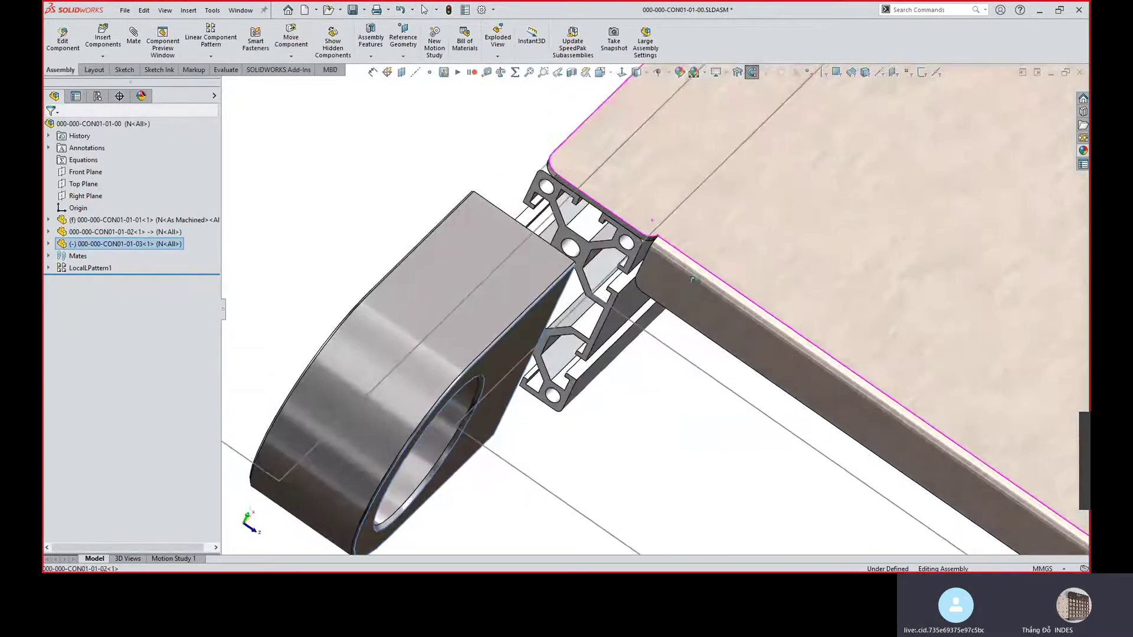
pyautogui.moveTo(693, 279); pyautogui.dragTo(685, 278, button='middle')
pyautogui.click(620, 268)
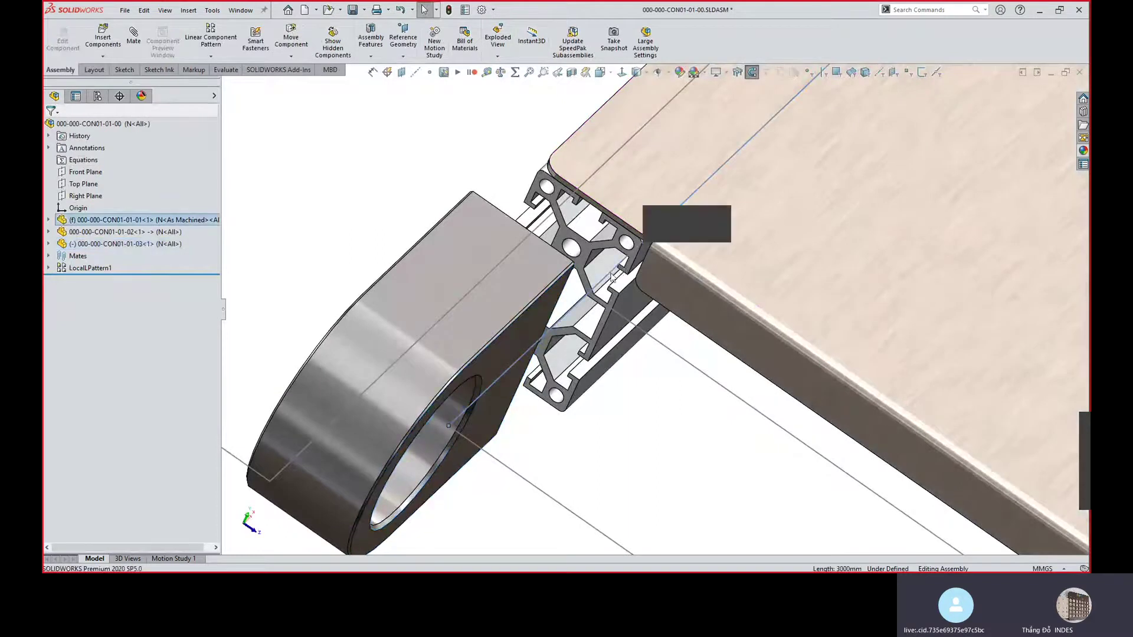
pyautogui.scroll(2, 612, 276)
pyautogui.click(555, 290)
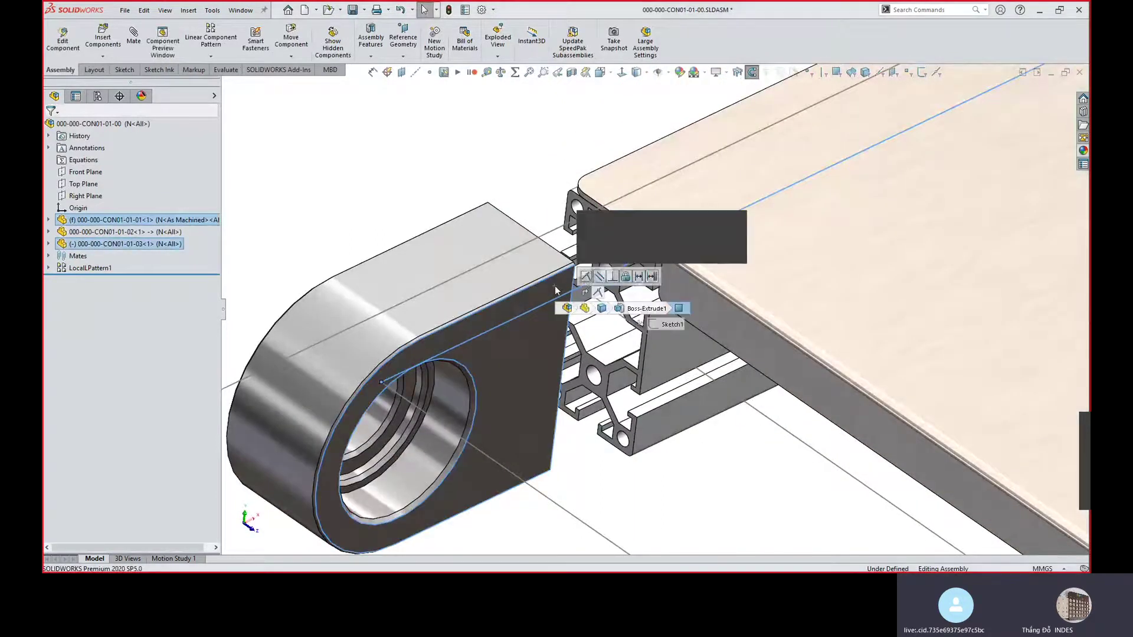
pyautogui.scroll(2, 585, 280)
pyautogui.press('Escape')
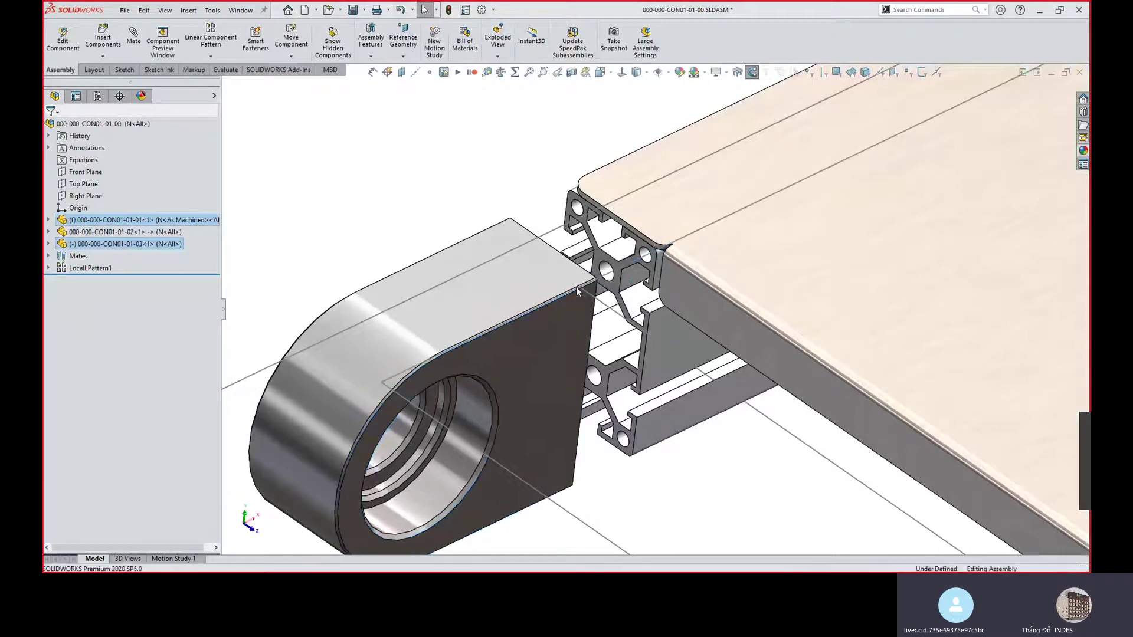
pyautogui.scroll(-5, 596, 309)
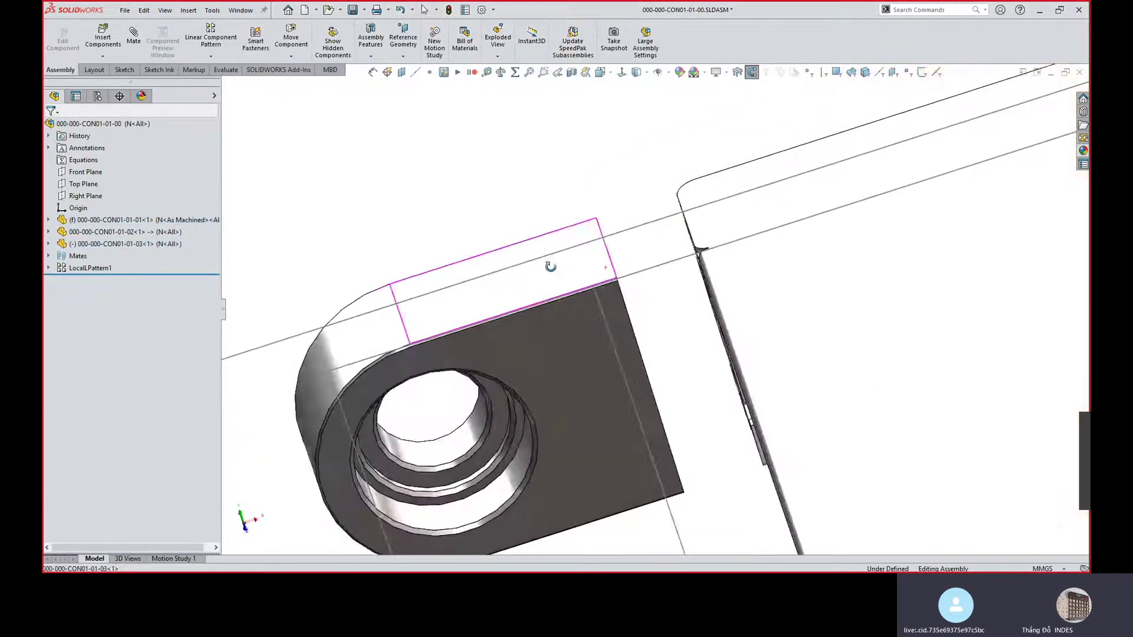
pyautogui.click(621, 267)
pyautogui.moveTo(581, 292); pyautogui.dragTo(621, 255, button='middle')
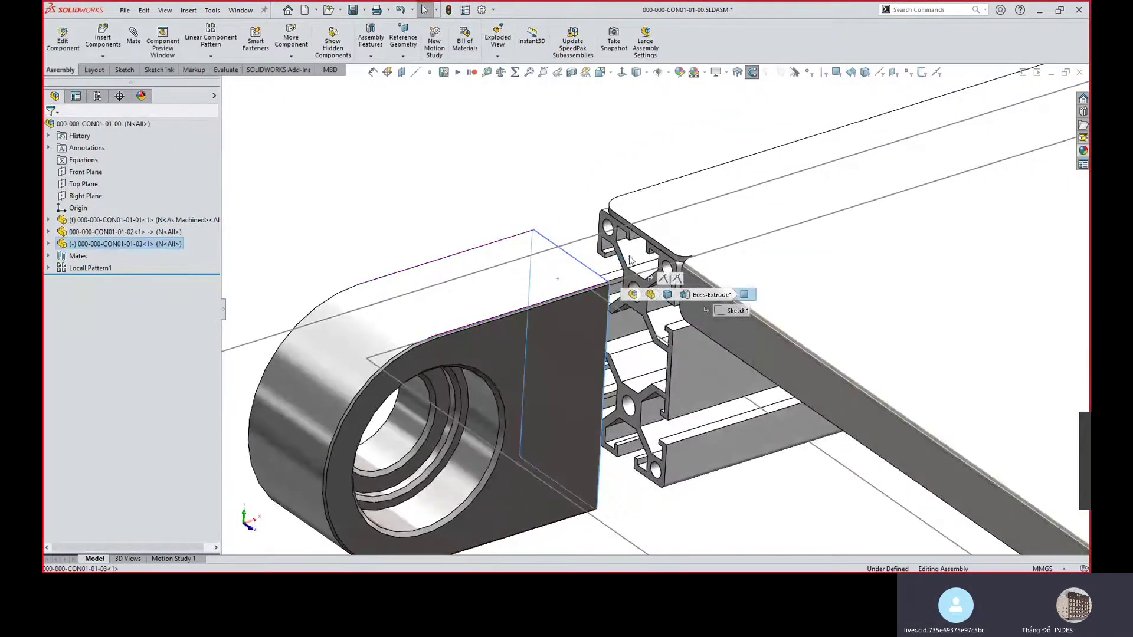
pyautogui.scroll(-3, 622, 255)
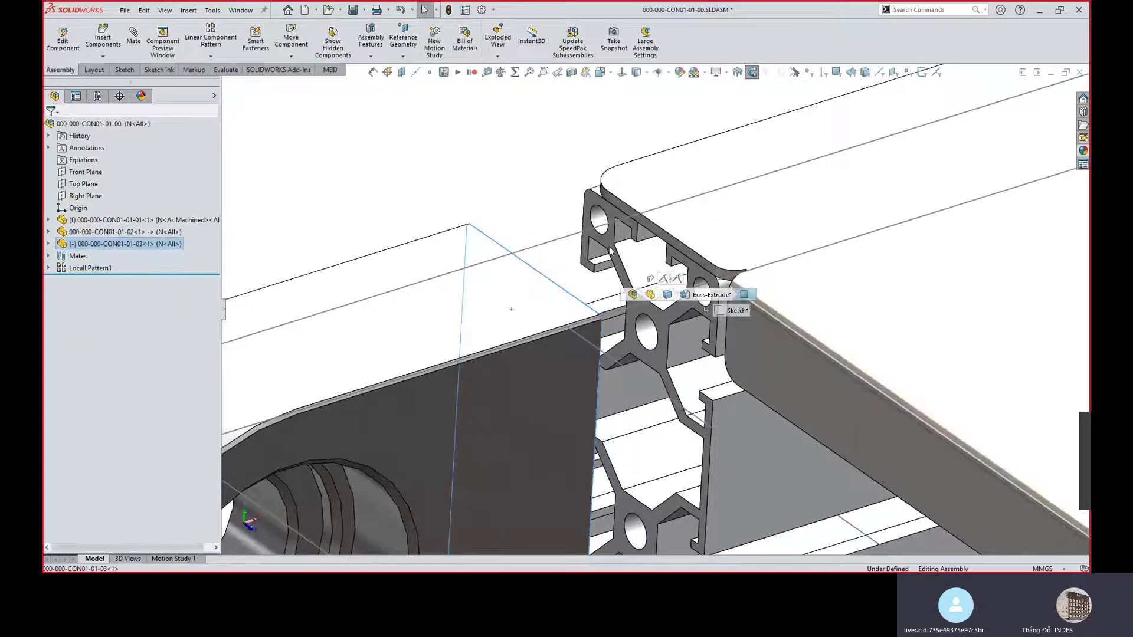
pyautogui.scroll(3, 681, 313)
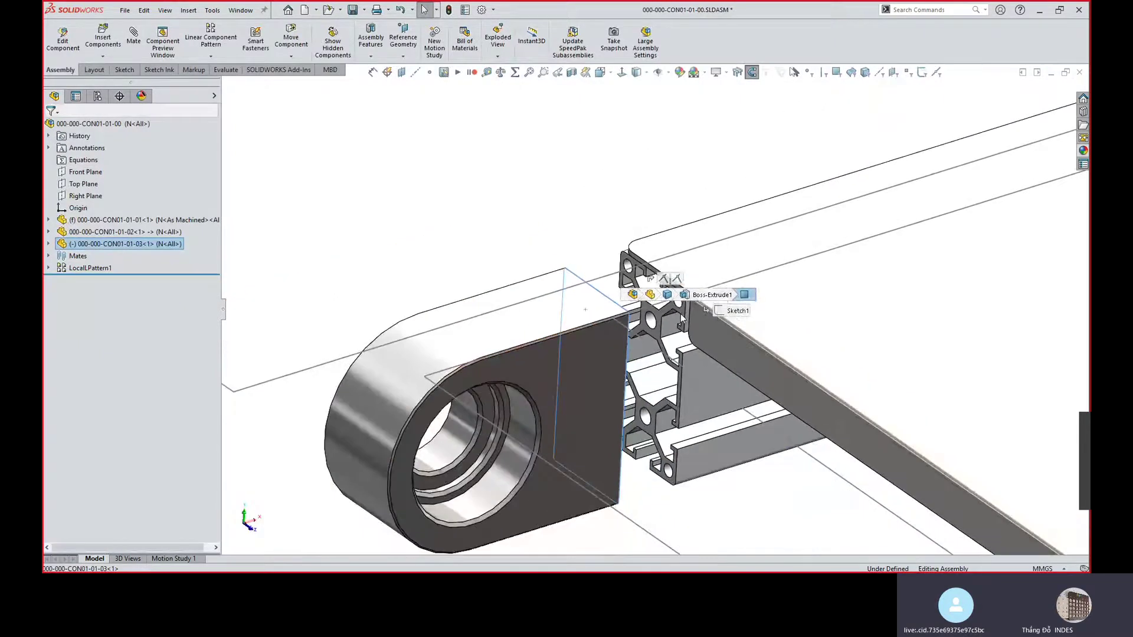
pyautogui.click(442, 192)
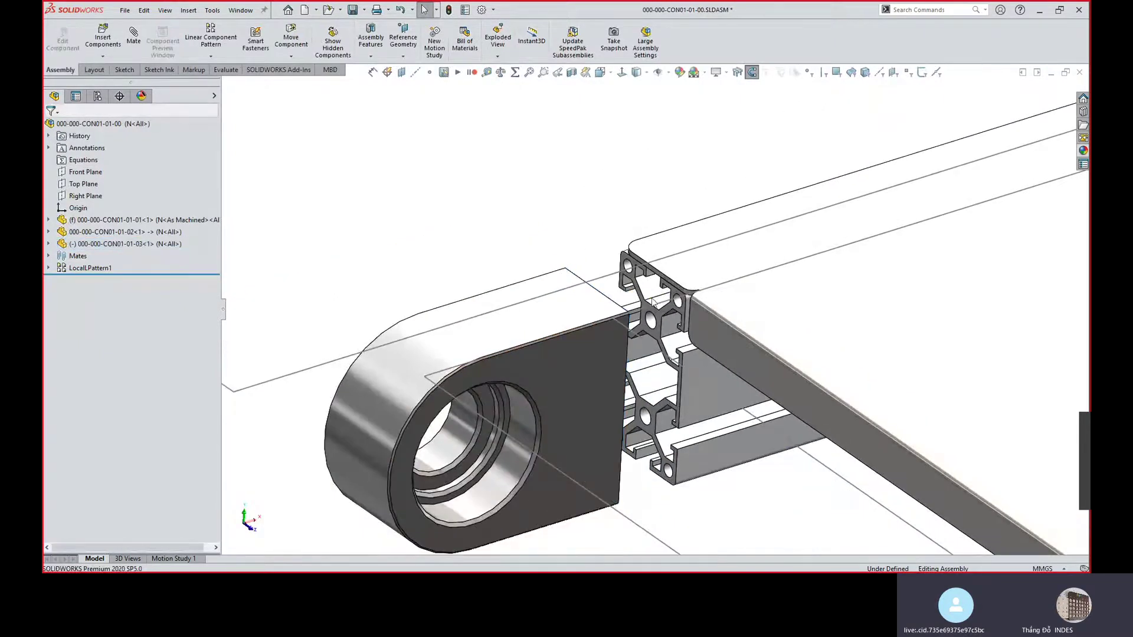
# Open the frame part 000-000-CON01-01-01 from the assembly and hide all of its cut list bodies.
pyautogui.click(113, 220)
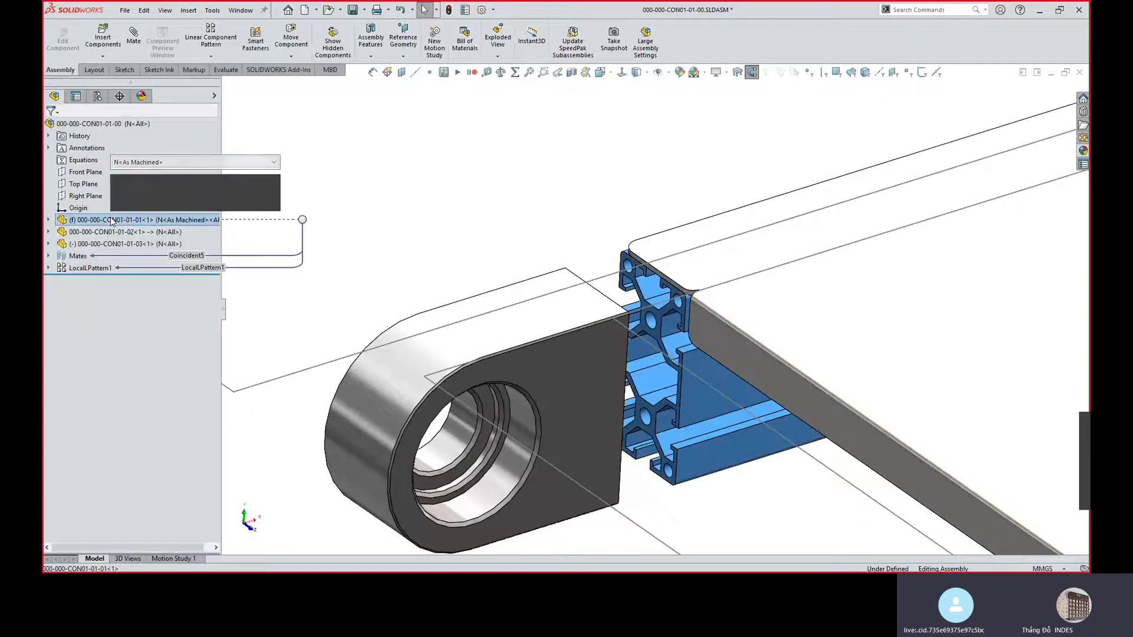
pyautogui.click(119, 187)
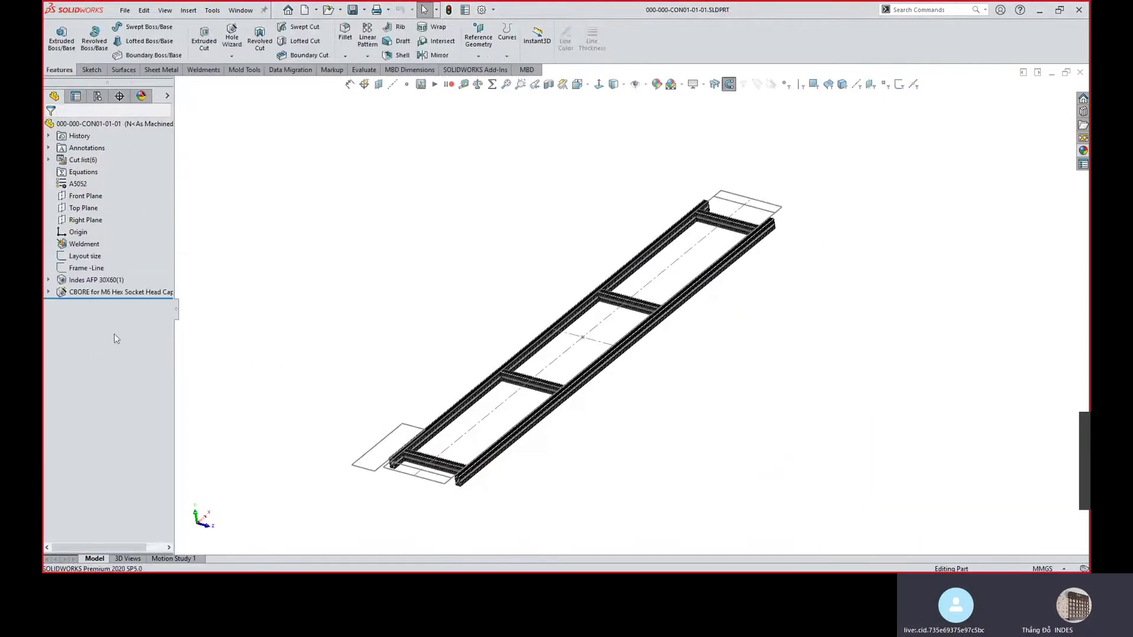
pyautogui.click(83, 159)
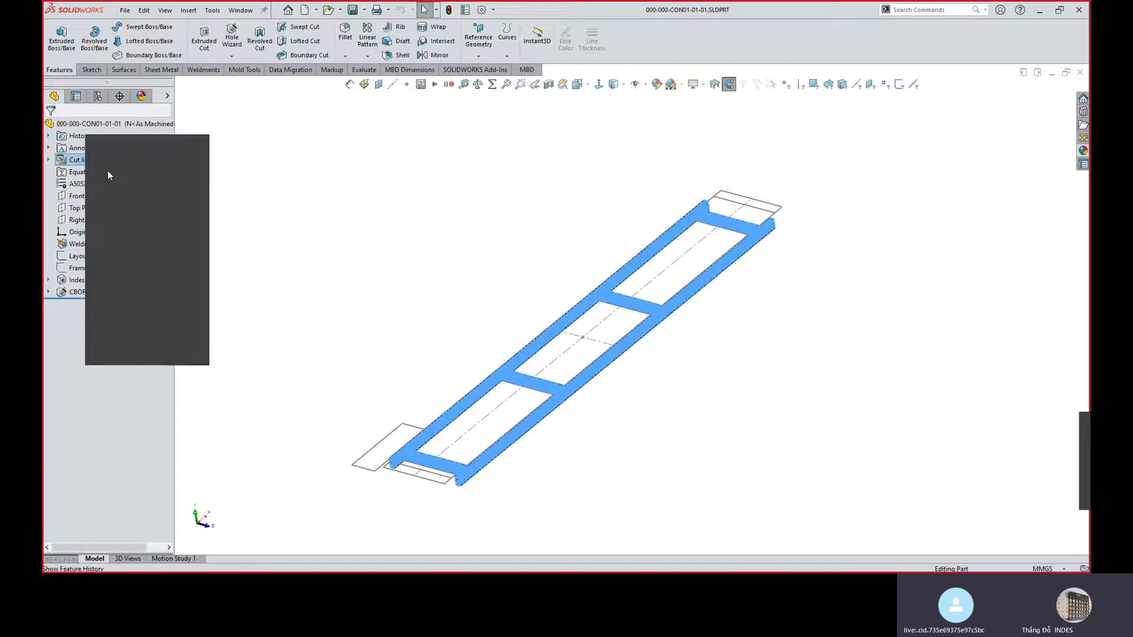
pyautogui.click(101, 155)
pyautogui.scroll(-6, 412, 452)
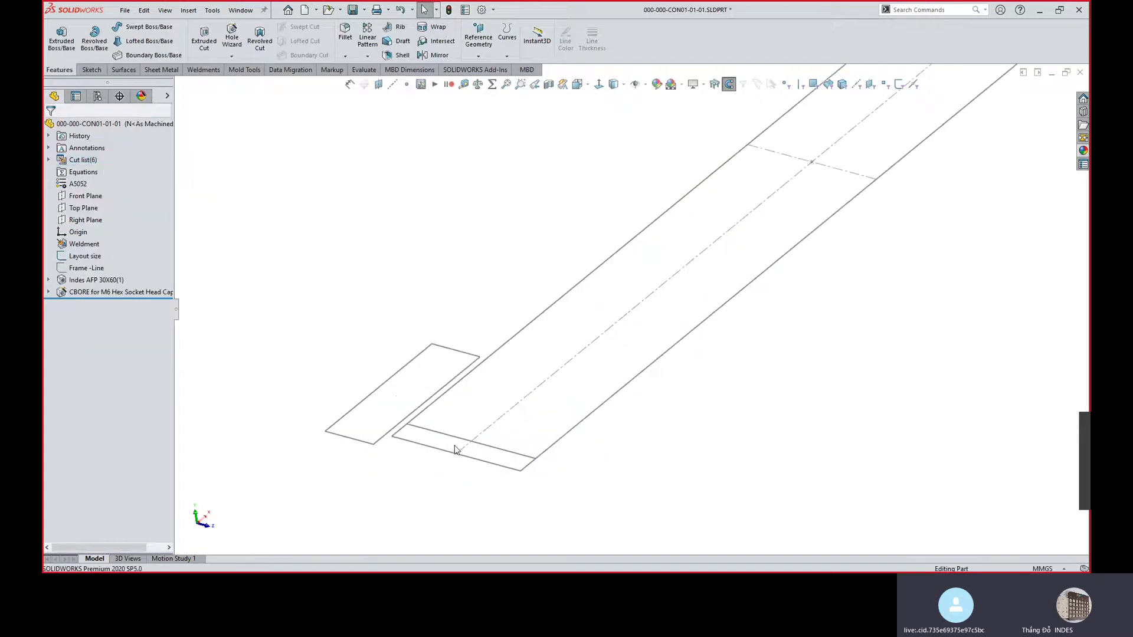
# Show the Frame -Line sketch and hide the Layout size sketch in the frame part.
pyautogui.click(87, 269)
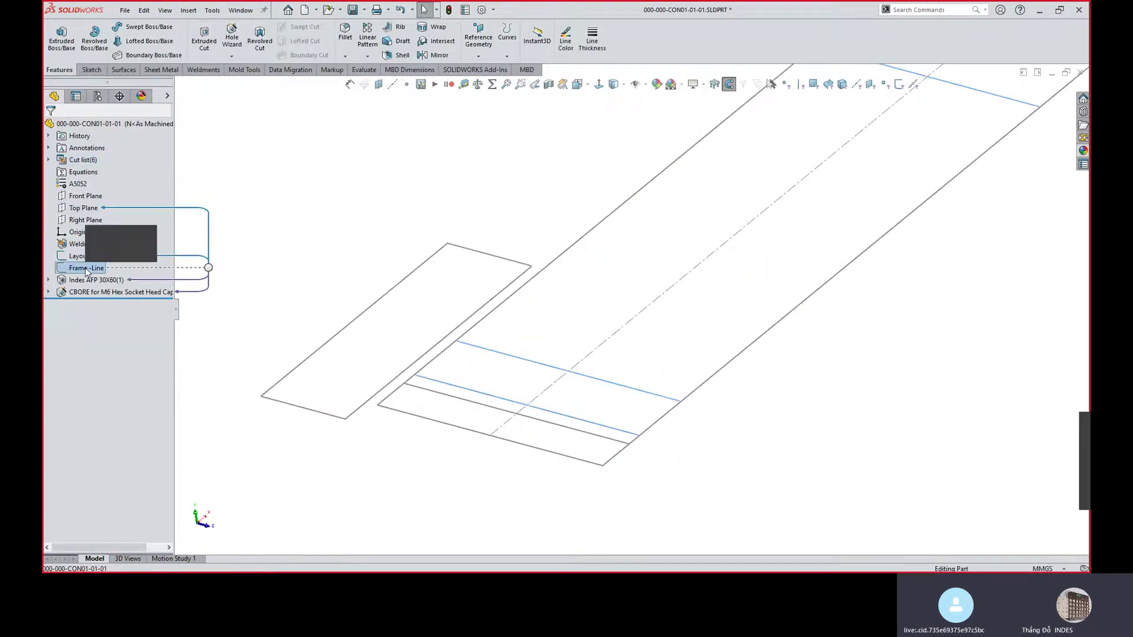
pyautogui.click(267, 232)
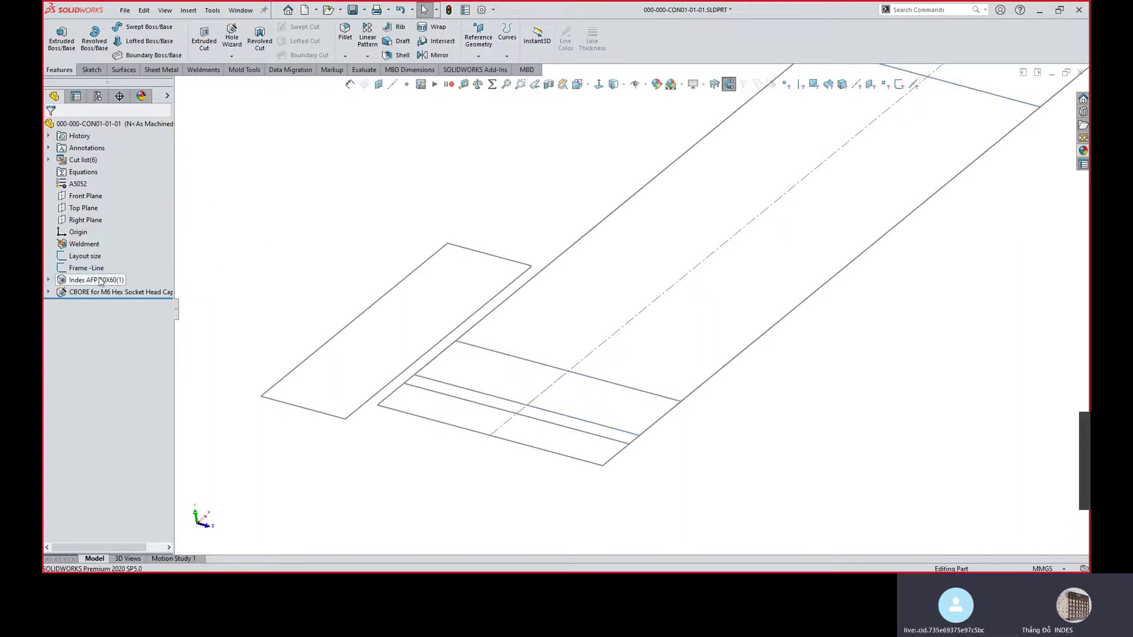
pyautogui.click(487, 69)
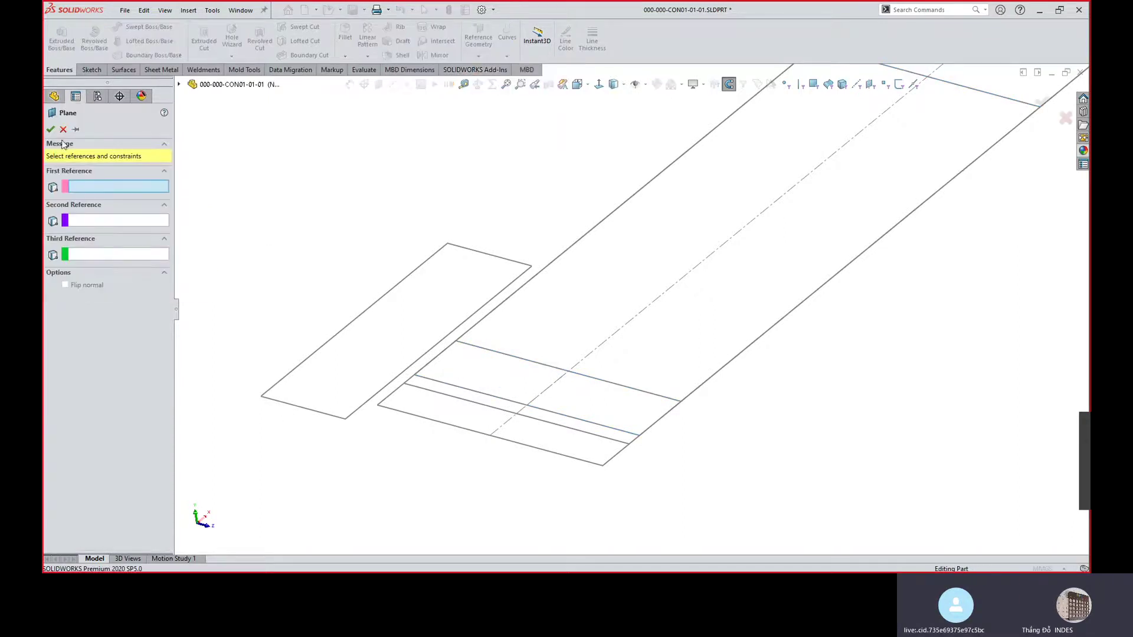
pyautogui.click(64, 129)
pyautogui.click(88, 268)
pyautogui.click(94, 257)
pyautogui.click(93, 264)
pyautogui.click(93, 257)
pyautogui.click(80, 255)
pyautogui.click(81, 245)
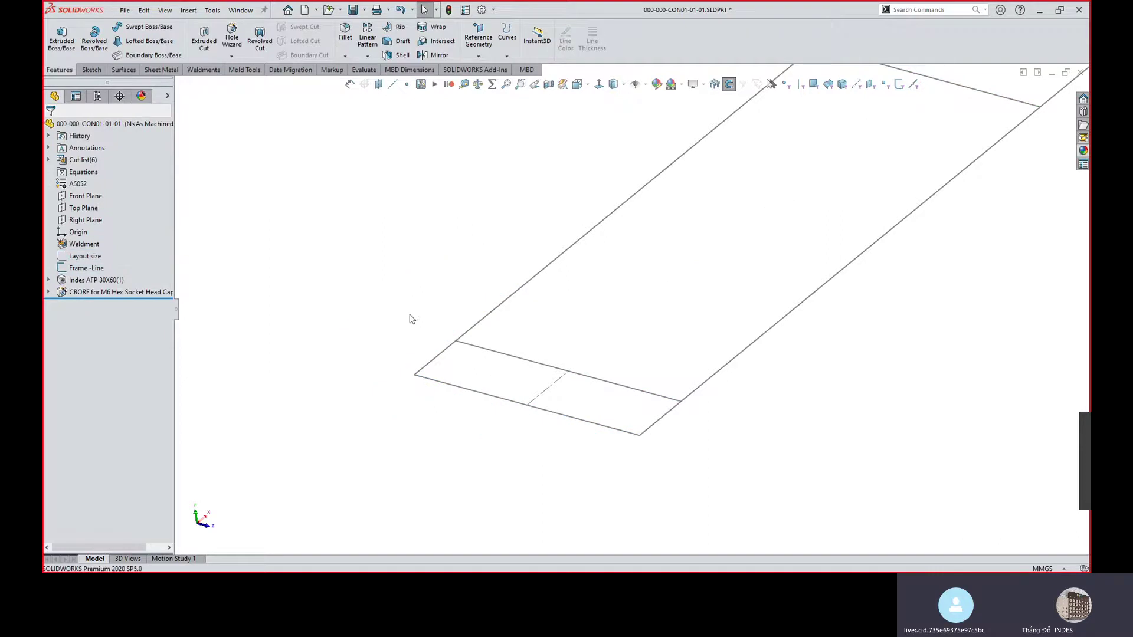
# Create a reference plane through the near-end crossbar corner of the Frame -Line sketch, perpendicular to the long side line.
pyautogui.click(479, 56)
pyautogui.click(486, 69)
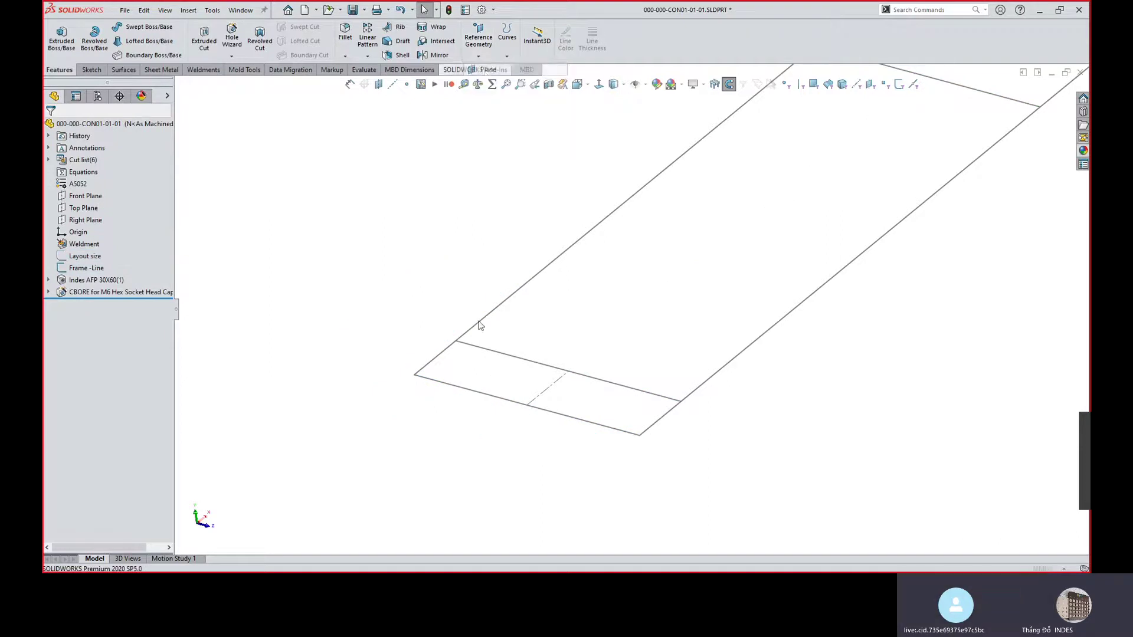
pyautogui.click(457, 341)
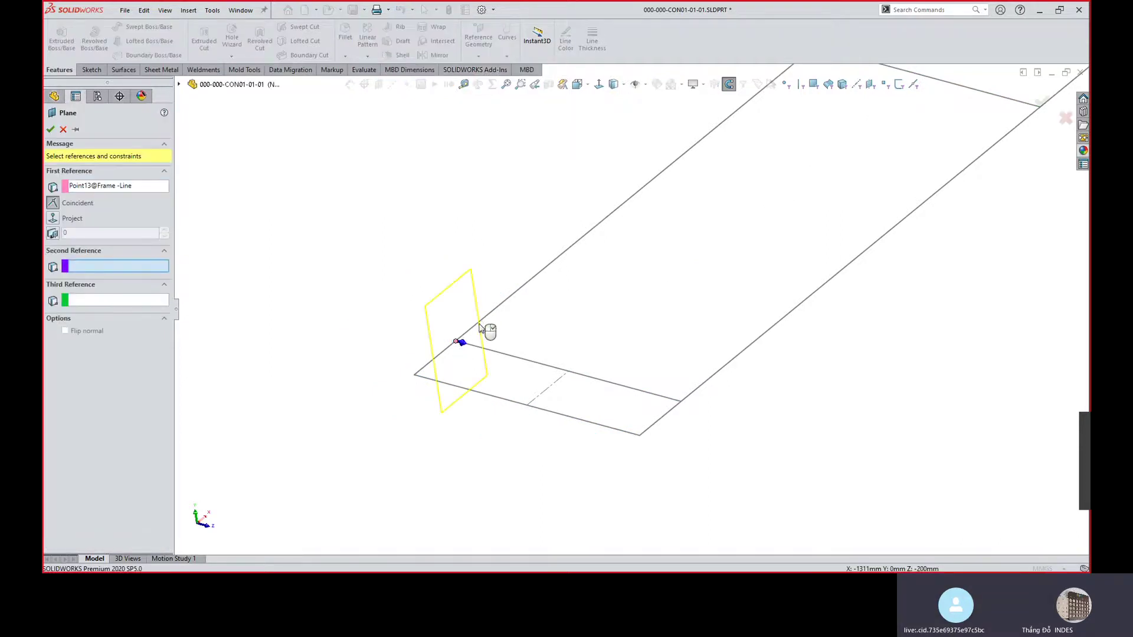
pyautogui.click(483, 321)
pyautogui.scroll(3, 557, 357)
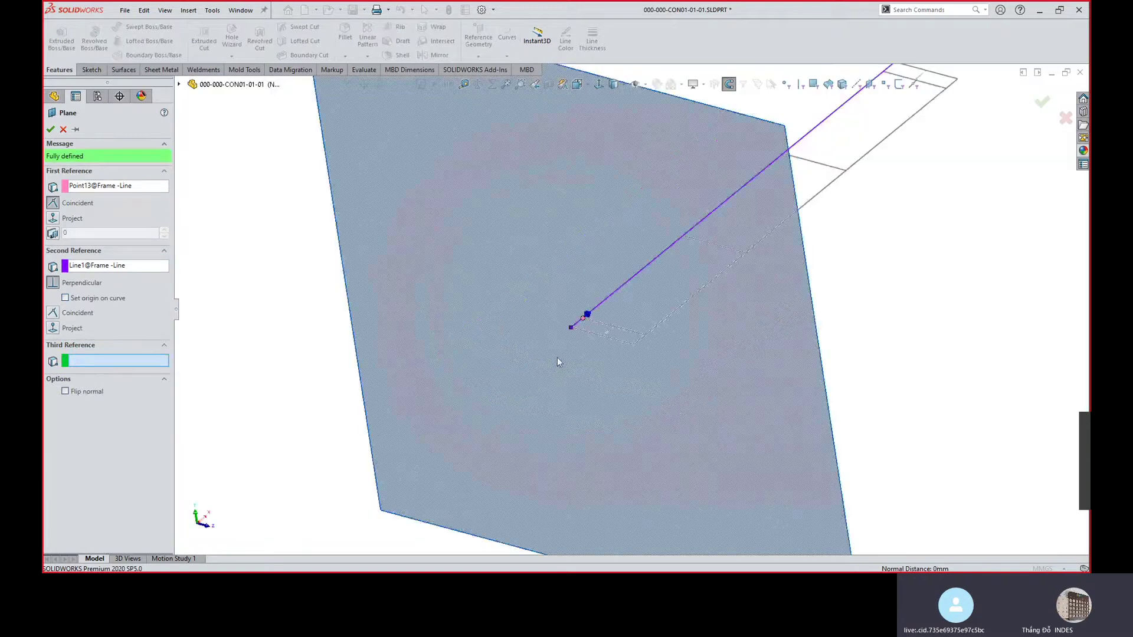
pyautogui.moveTo(557, 358); pyautogui.dragTo(593, 379, button='middle')
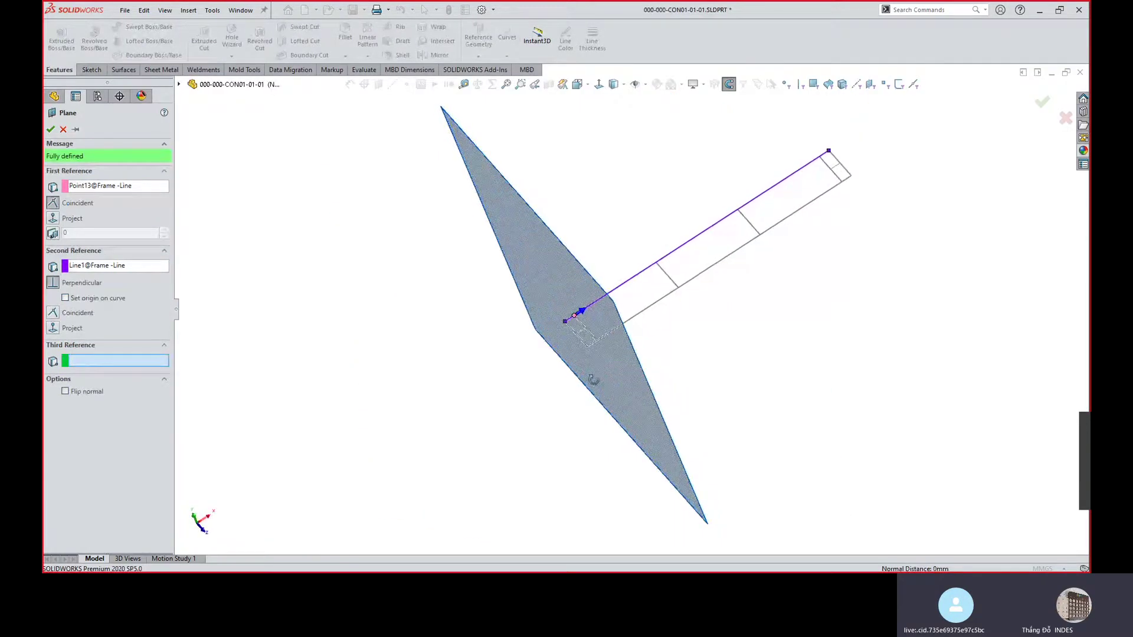
pyautogui.scroll(-5, 592, 332)
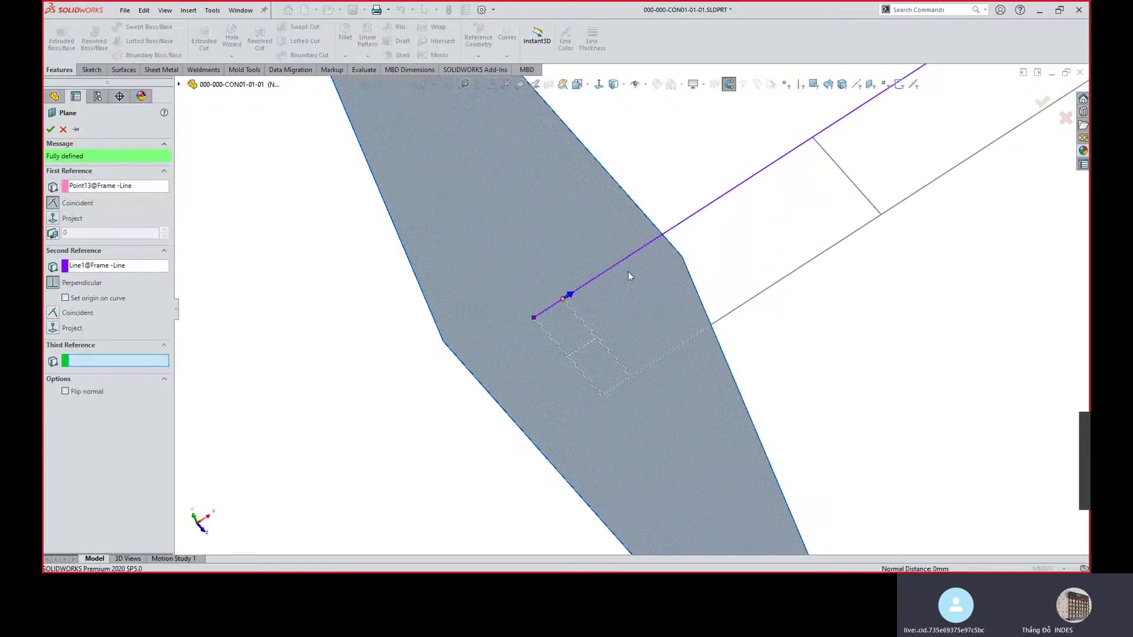
pyautogui.click(51, 130)
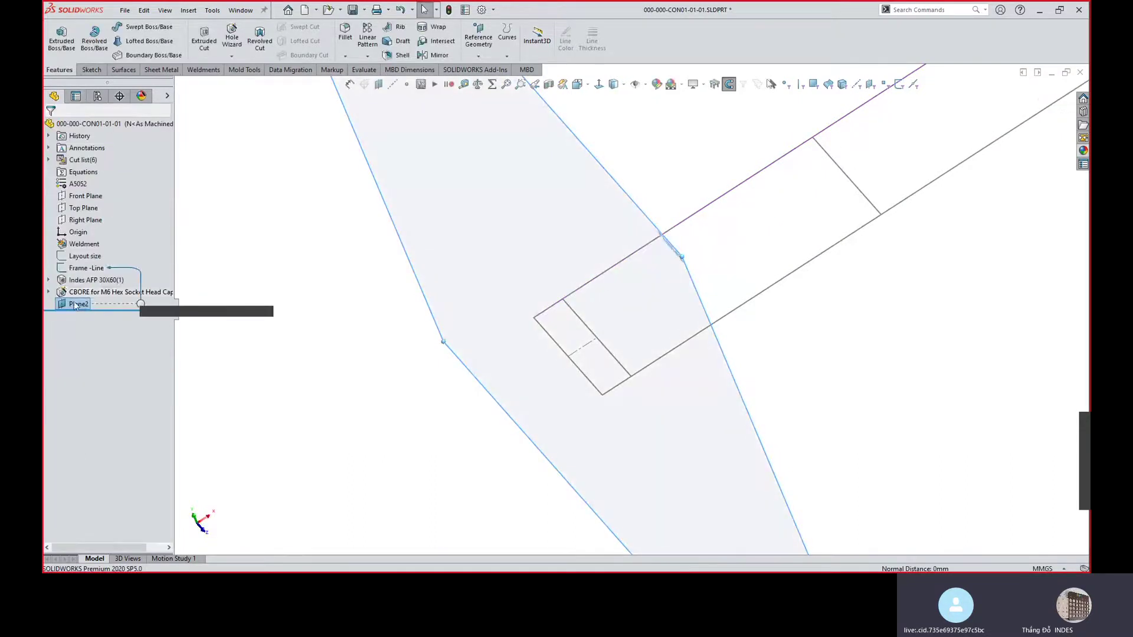
# Rename the new near-end reference plane as Plane - Motor.
pyautogui.click(79, 303)
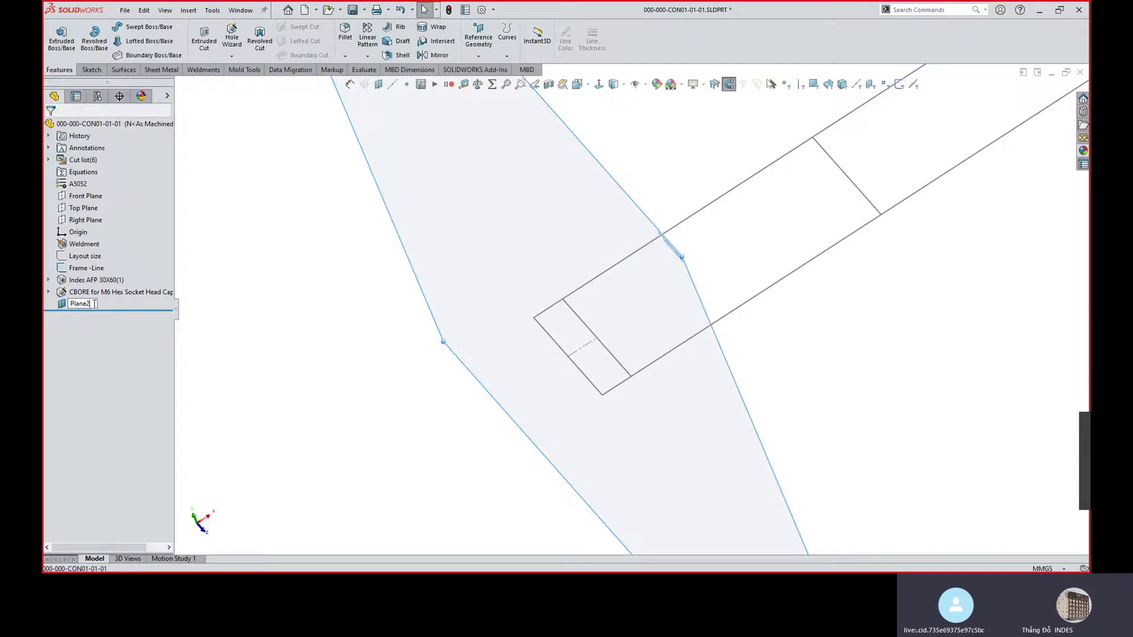
pyautogui.write('- Motor')
pyautogui.click(195, 317)
# Create a reference plane through the far-end crossbar corner of the Frame -Line sketch, perpendicular to the same long side line.
pyautogui.scroll(8, 797, 249)
pyautogui.scroll(-4, 810, 223)
pyautogui.scroll(-5, 445, 316)
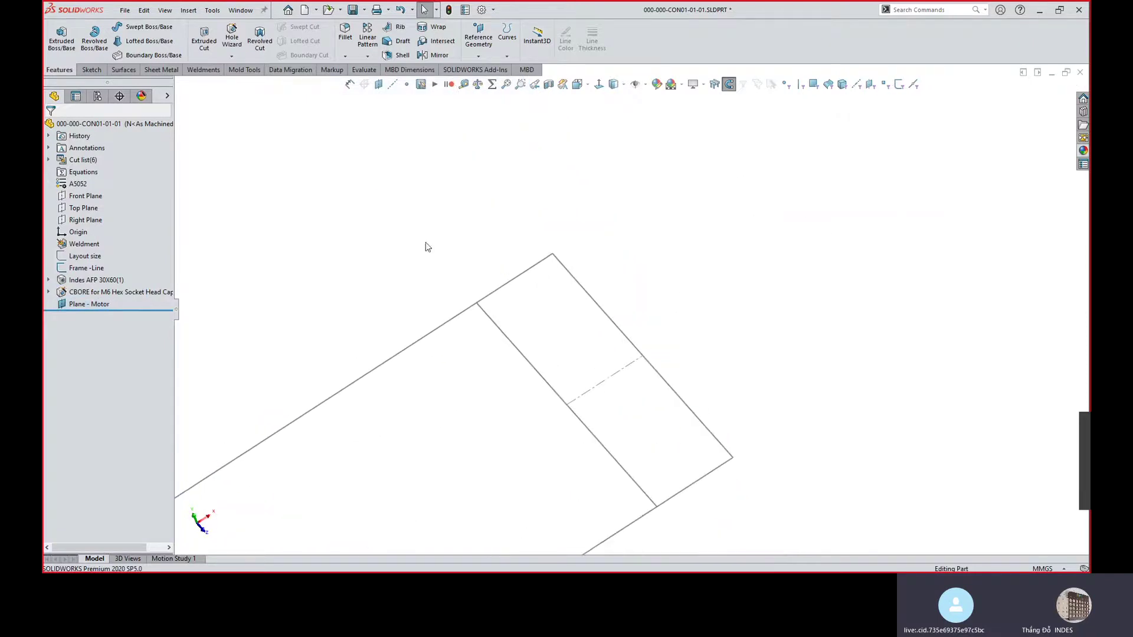
pyautogui.click(478, 56)
pyautogui.click(483, 69)
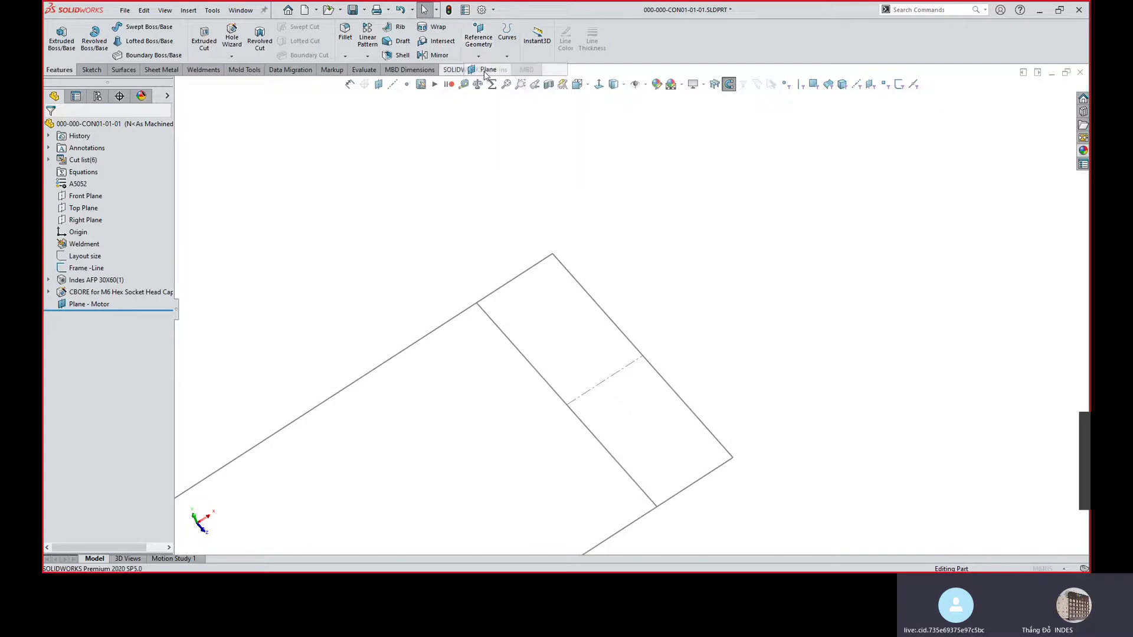
pyautogui.click(476, 306)
pyautogui.click(494, 294)
pyautogui.scroll(3, 582, 349)
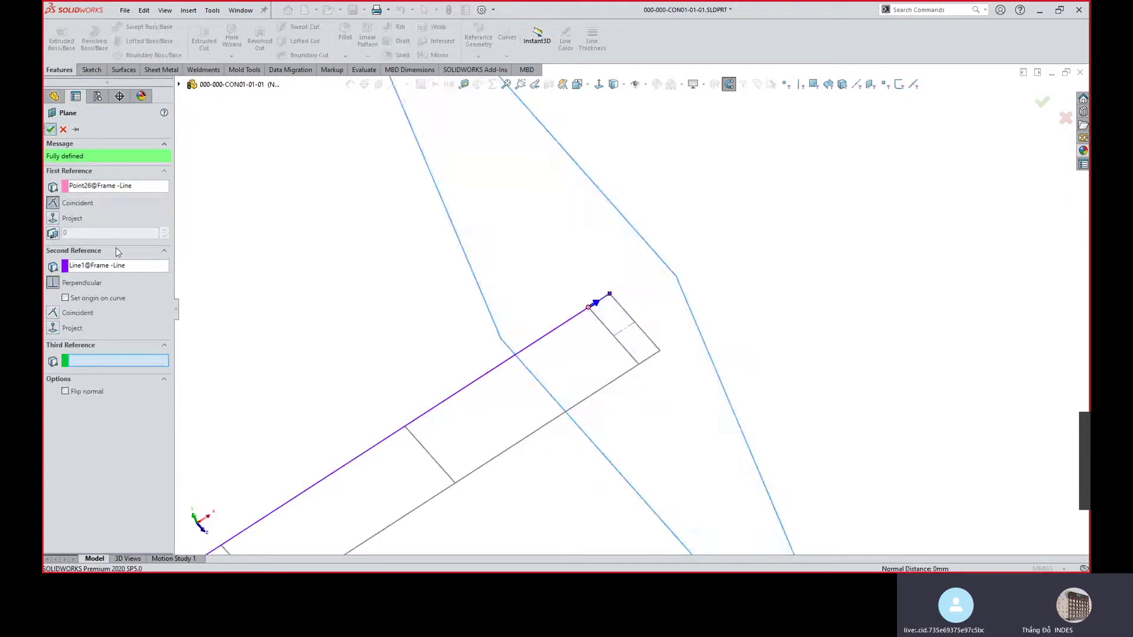
pyautogui.press('Return')
# Rename the far-end reference plane as Pane - tăng chính and save the frame part.
pyautogui.click(81, 315)
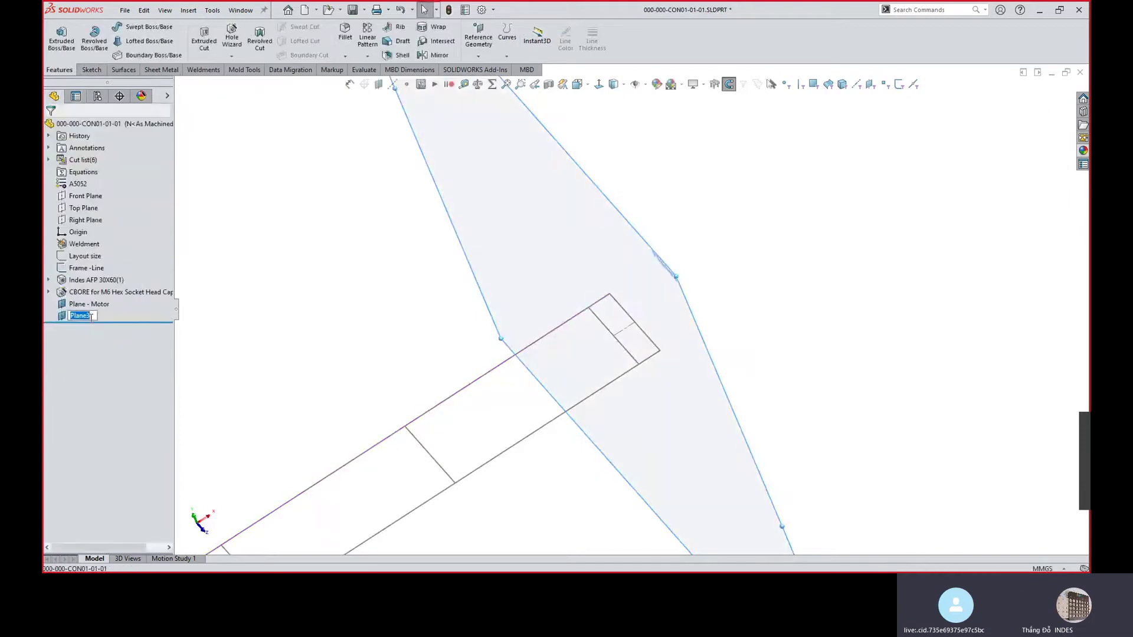
pyautogui.write('Pane')
pyautogui.write(' -')
pyautogui.write(' Ta')
pyautogui.write('ầng')
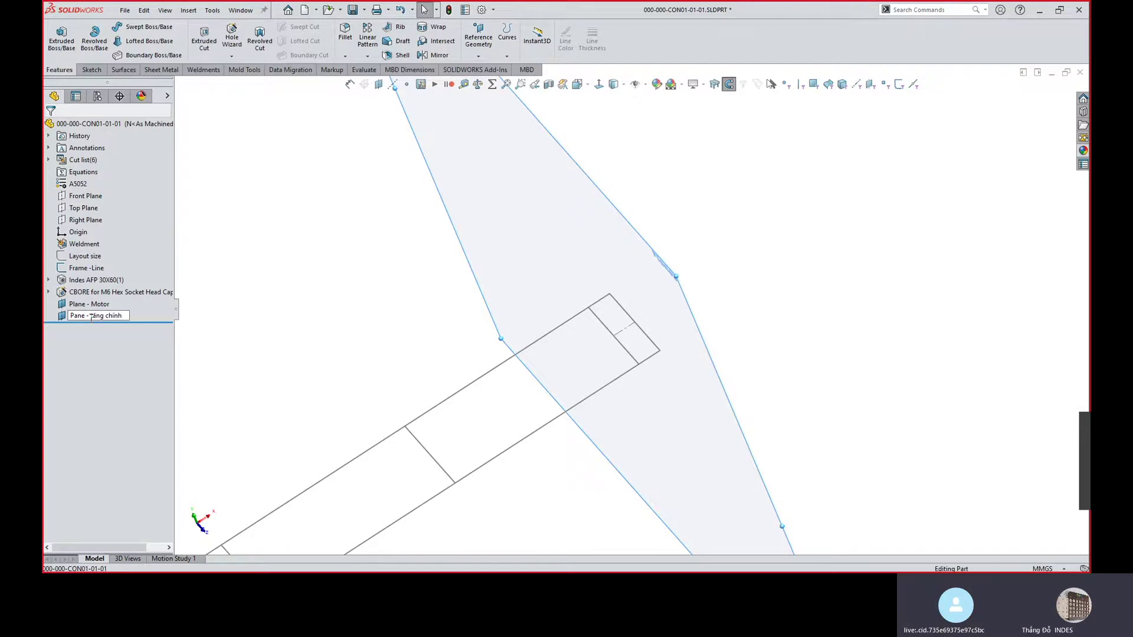
pyautogui.write(' chinh')
pyautogui.press('Return')
pyautogui.click(358, 261)
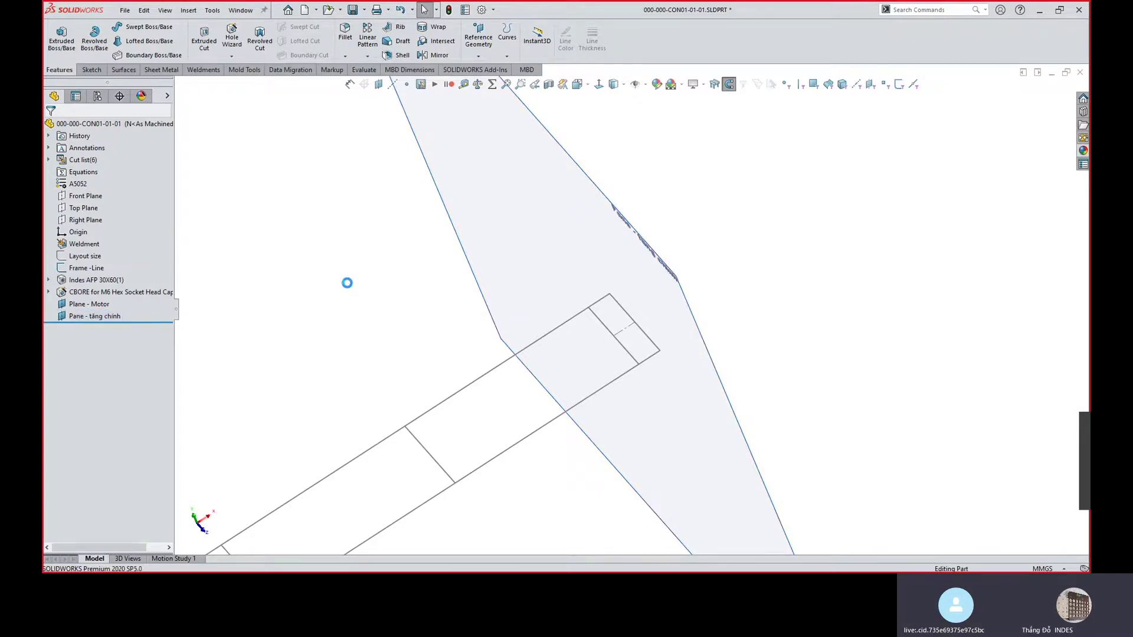
# Switch from the frame part to the 000-000-CON01-01-00 assembly and turn on the display of reference planes.
pyautogui.press('f')
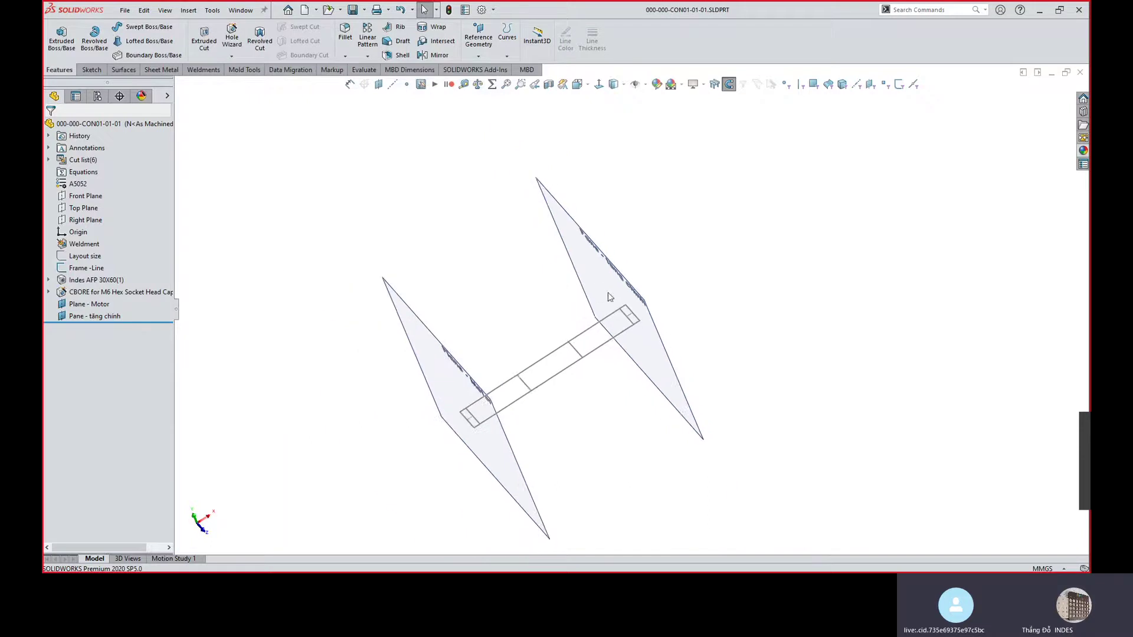
pyautogui.hotkey('ctrl', '7')
pyautogui.scroll(-3, 481, 330)
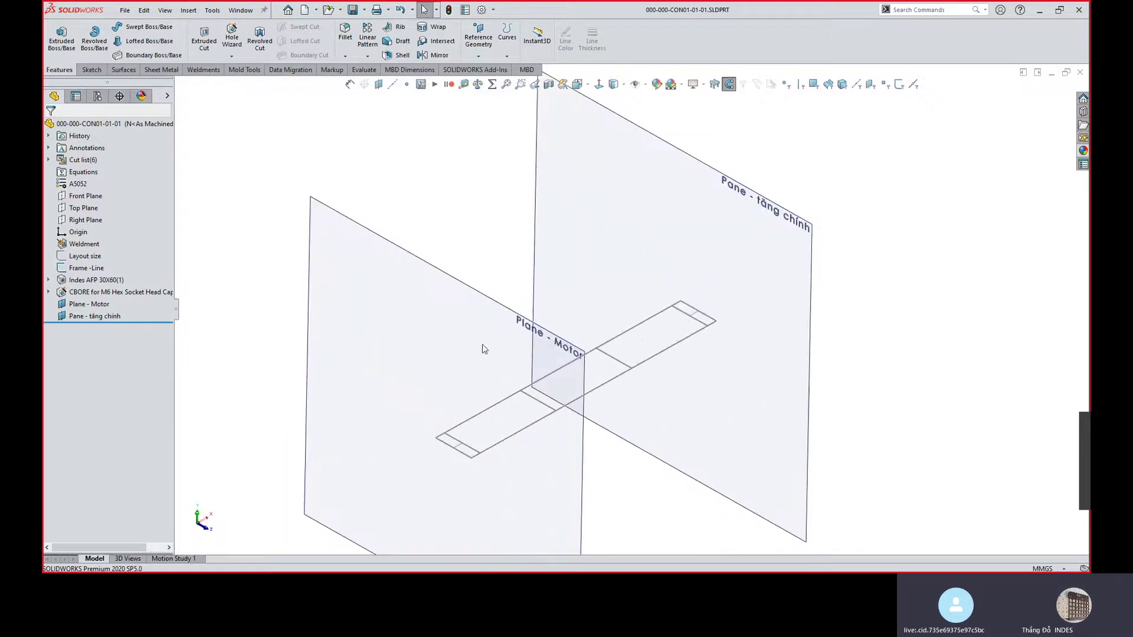
pyautogui.moveTo(482, 344); pyautogui.dragTo(473, 336, button='middle')
pyautogui.hotkey('ctrl', 'Tab')
pyautogui.click(554, 306)
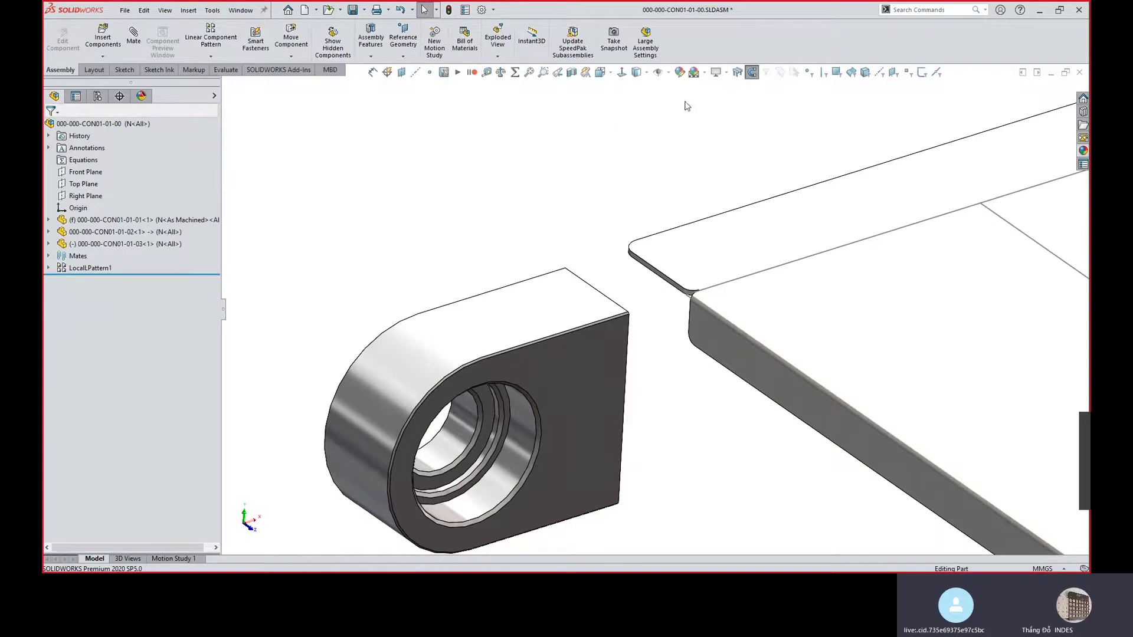
pyautogui.click(669, 72)
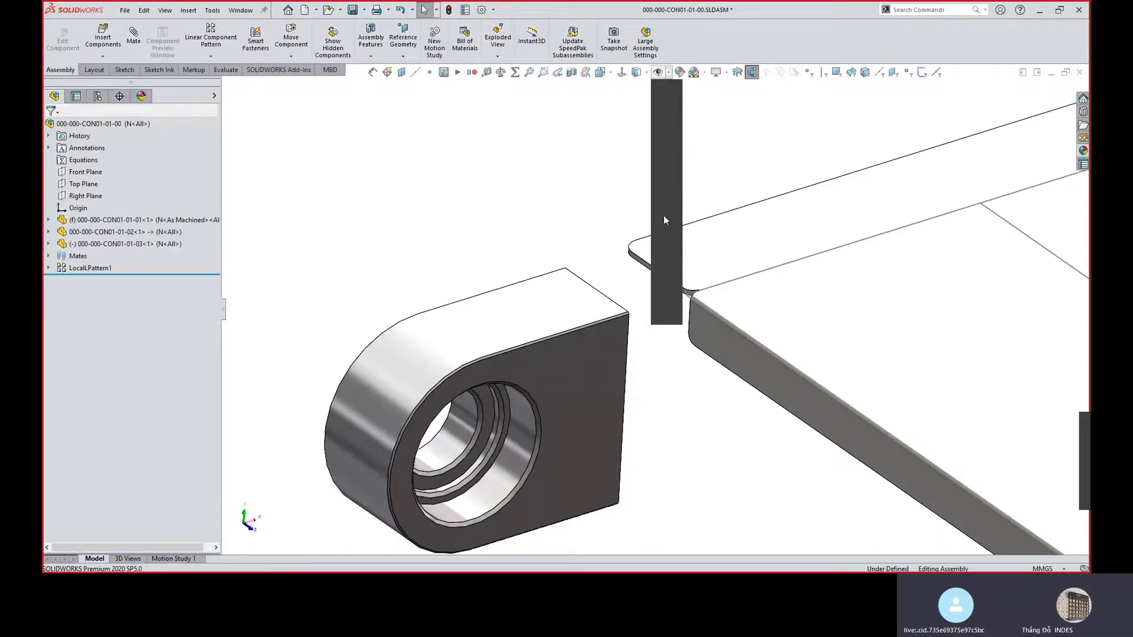
pyautogui.click(661, 87)
pyautogui.scroll(10, 712, 264)
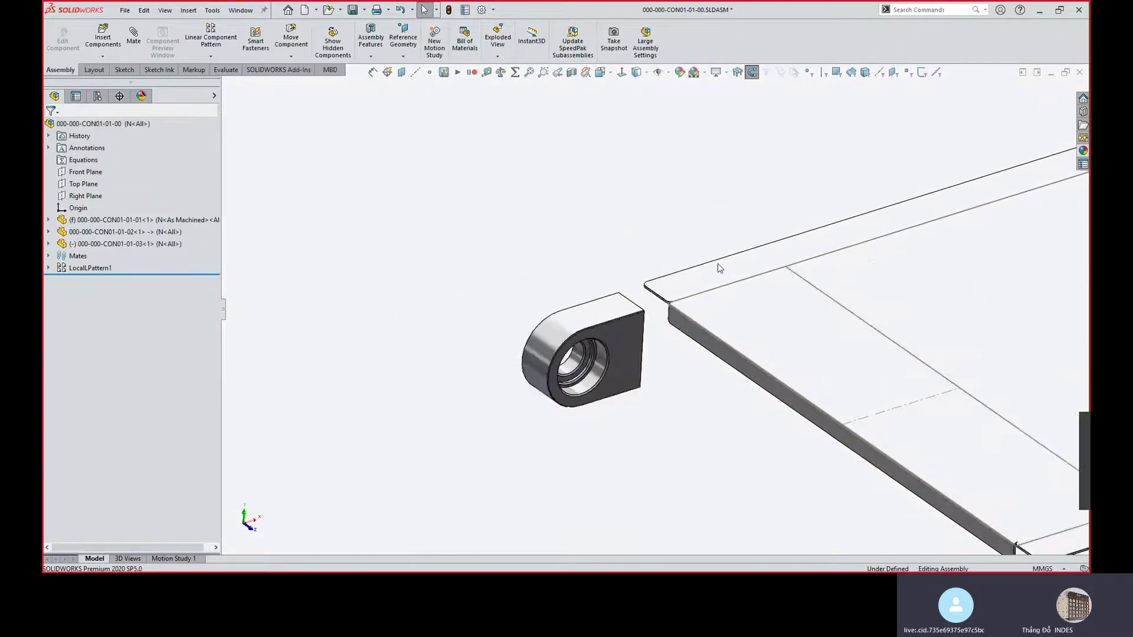
pyautogui.scroll(3, 601, 159)
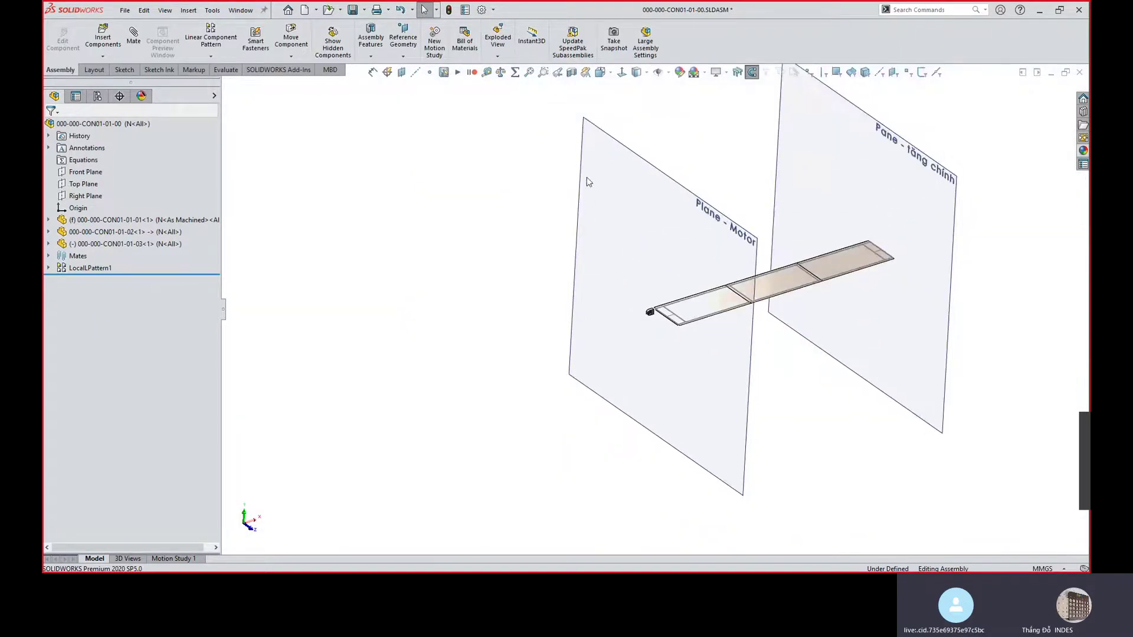
# Shrink the border of Plane - Motor to a low strip around the near end of the conveyor frame.
pyautogui.click(585, 122)
pyautogui.moveTo(585, 122); pyautogui.dragTo(633, 285)
pyautogui.moveTo(747, 502); pyautogui.dragTo(733, 387)
pyautogui.moveTo(622, 177); pyautogui.dragTo(633, 290)
pyautogui.click(830, 309)
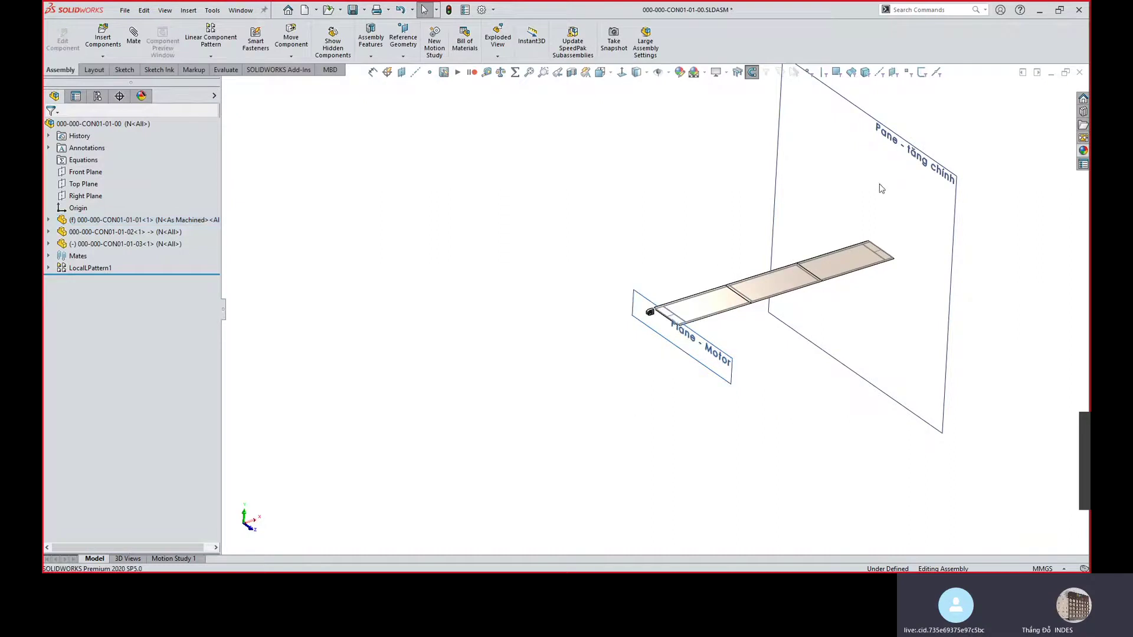
# Shrink the border of Pane - tăng chính to a low strip around the far end of the frame.
pyautogui.scroll(2, 879, 188)
pyautogui.click(757, 144)
pyautogui.moveTo(743, 134); pyautogui.dragTo(785, 255)
pyautogui.moveTo(855, 395); pyautogui.dragTo(834, 307)
pyautogui.click(767, 336)
# Mate the bearing block's Right Plane coincident with Plane - Motor of the frame part.
pyautogui.scroll(-5, 674, 316)
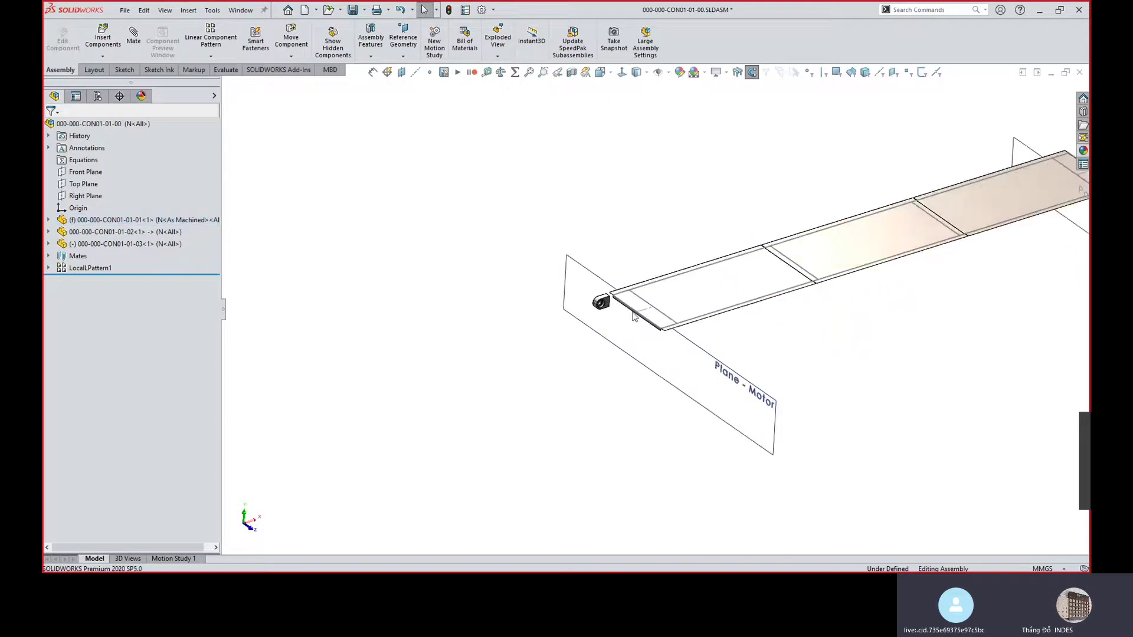
pyautogui.scroll(-3, 633, 317)
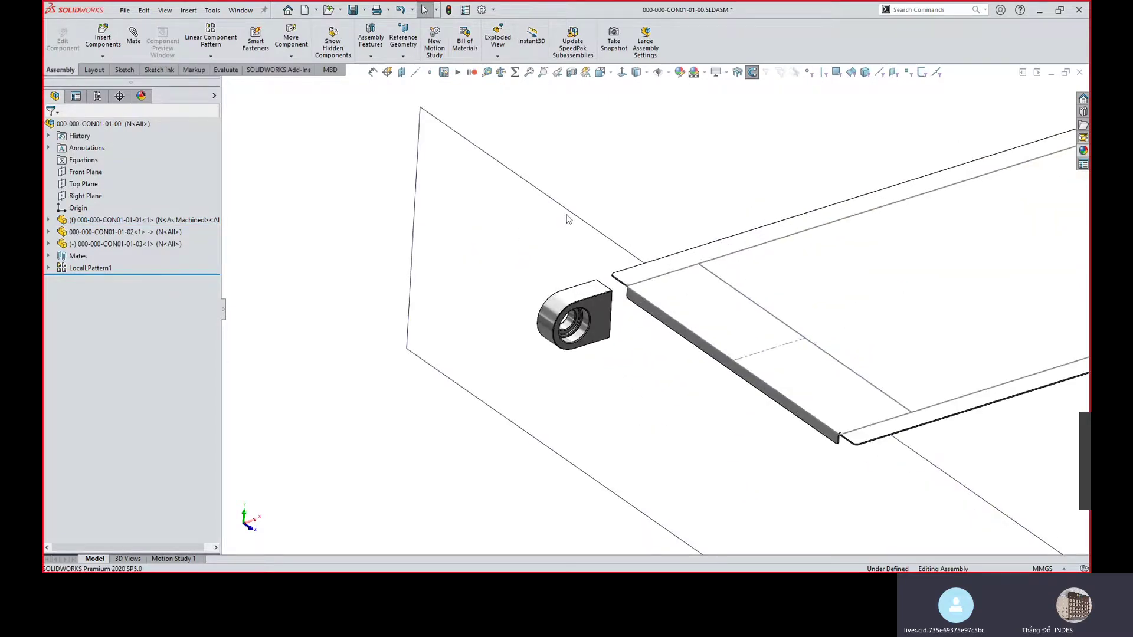
pyautogui.click(569, 215)
pyautogui.moveTo(576, 221); pyautogui.dragTo(523, 220, button='middle')
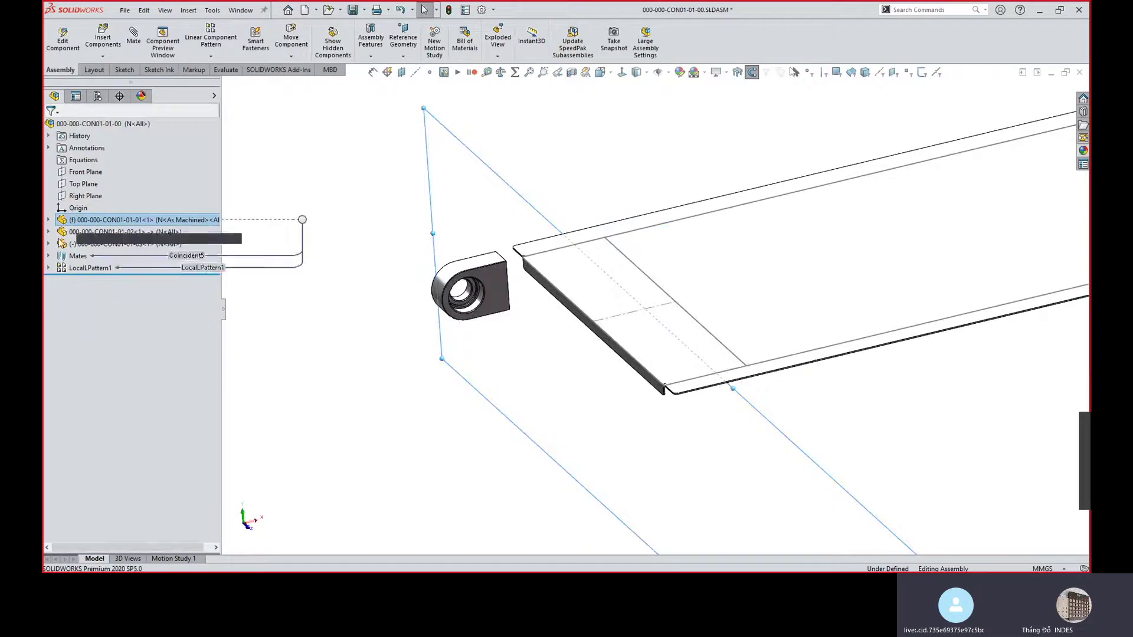
pyautogui.click(50, 244)
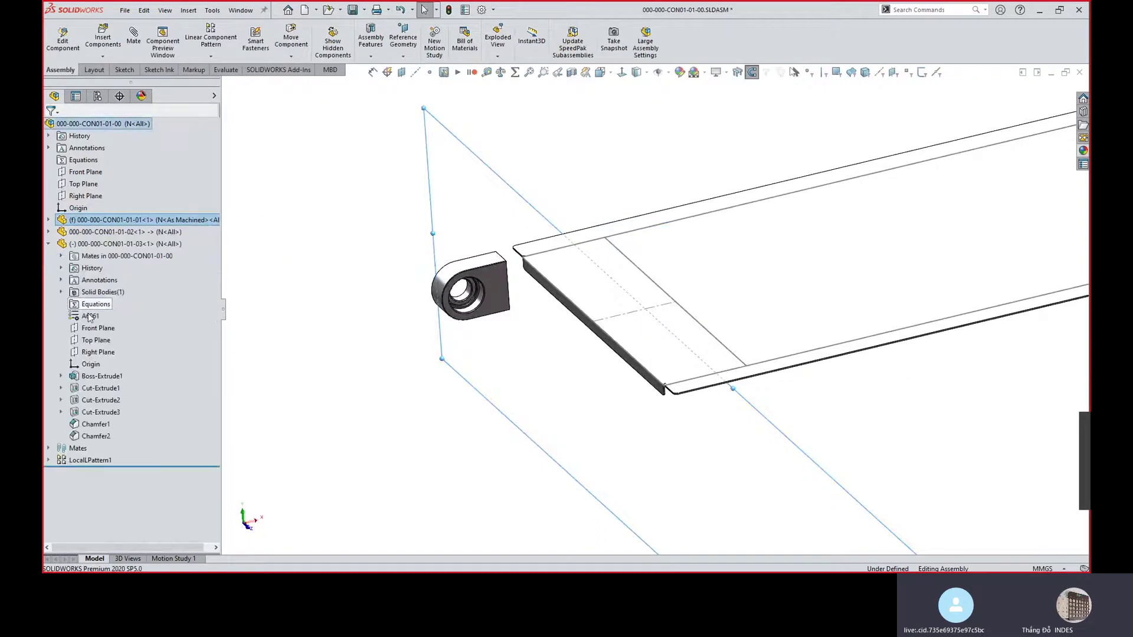
pyautogui.keyDown('ctrl'); pyautogui.click(91, 353); pyautogui.keyUp('ctrl')
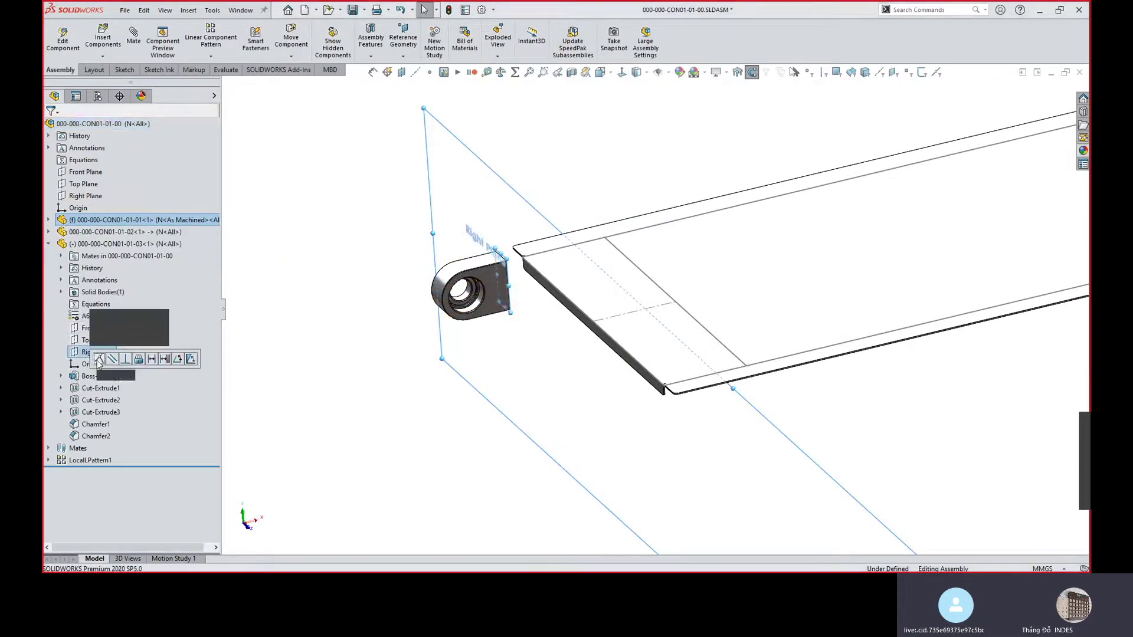
pyautogui.click(98, 364)
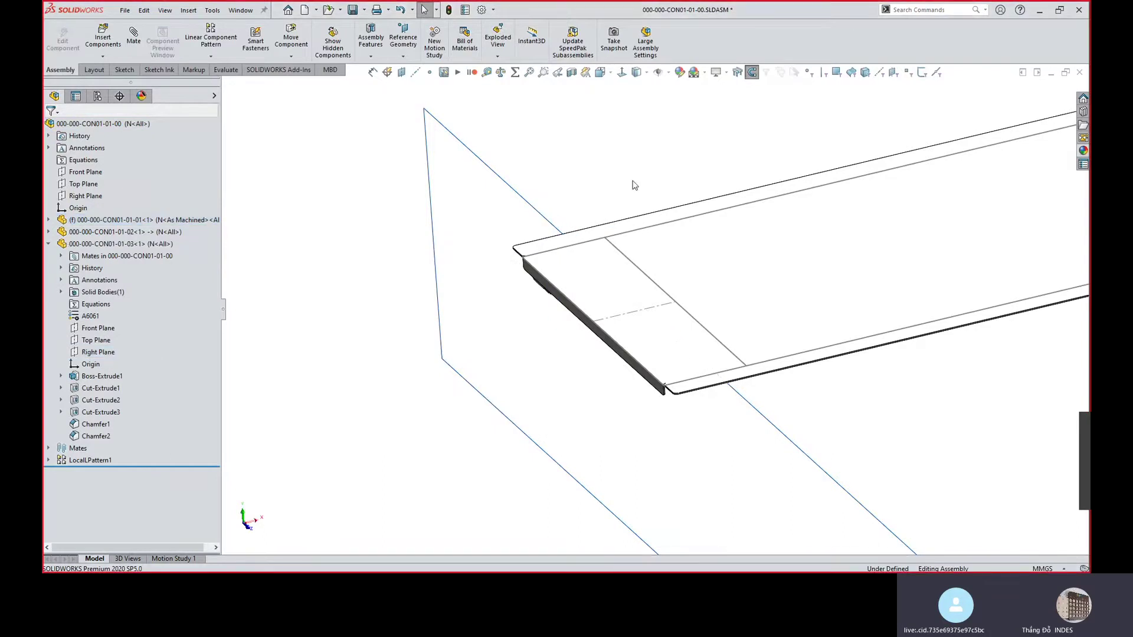
# Check the mated bearing block from below and show the frame part's Layout size sketch in the assembly.
pyautogui.moveTo(576, 246); pyautogui.dragTo(545, 107, button='middle')
pyautogui.scroll(2, 631, 267)
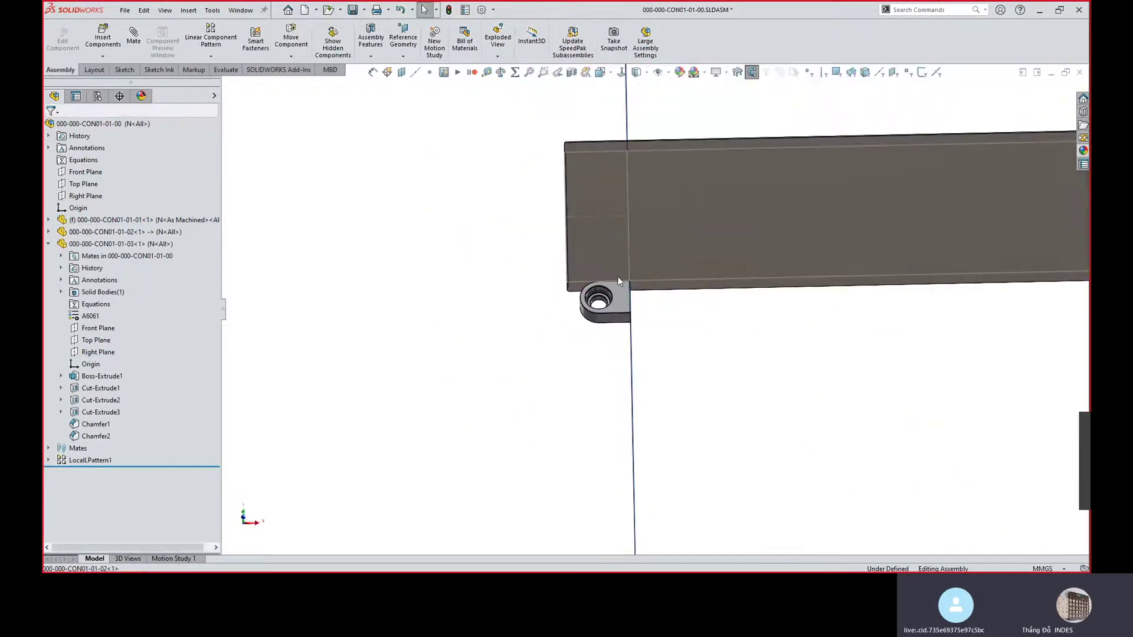
pyautogui.scroll(-2, 607, 306)
pyautogui.moveTo(608, 305); pyautogui.dragTo(647, 407, button='middle')
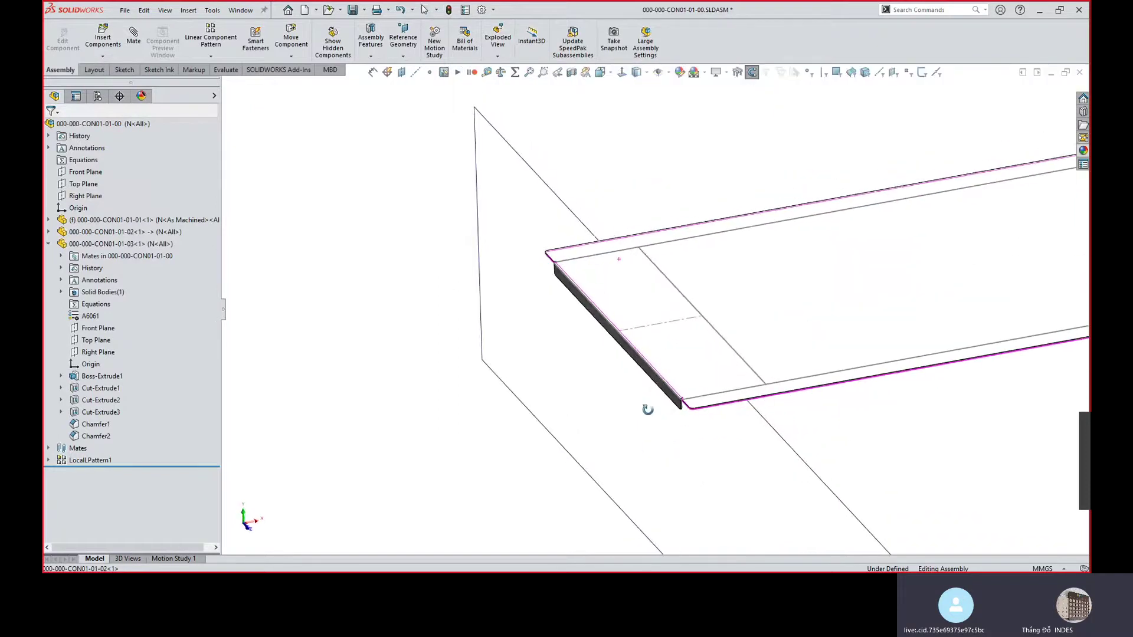
pyautogui.click(48, 245)
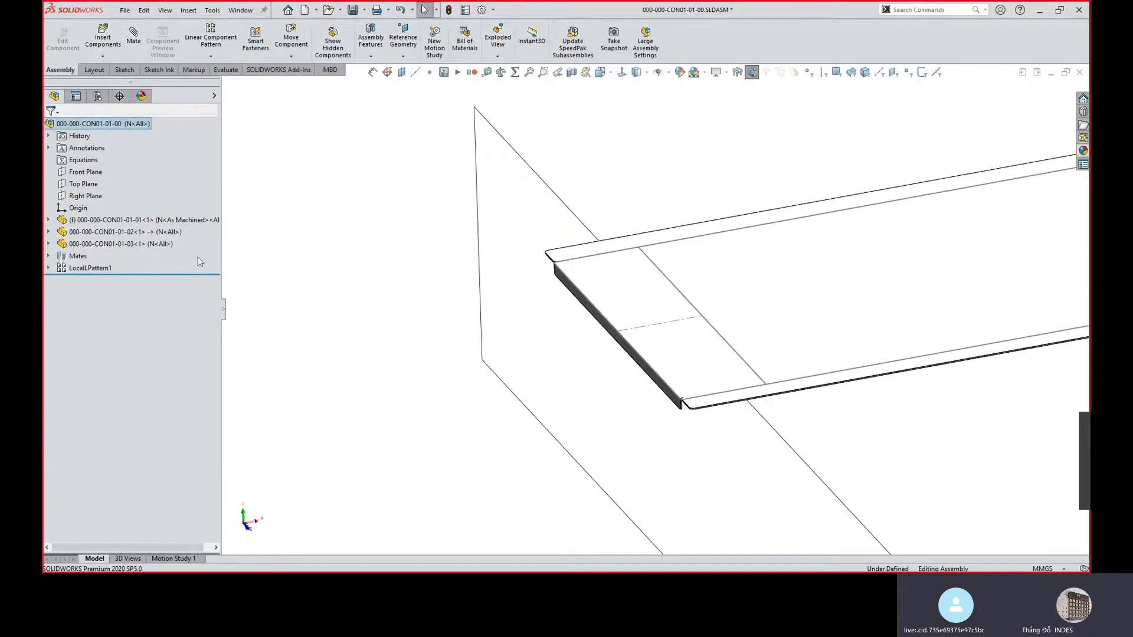
pyautogui.click(49, 220)
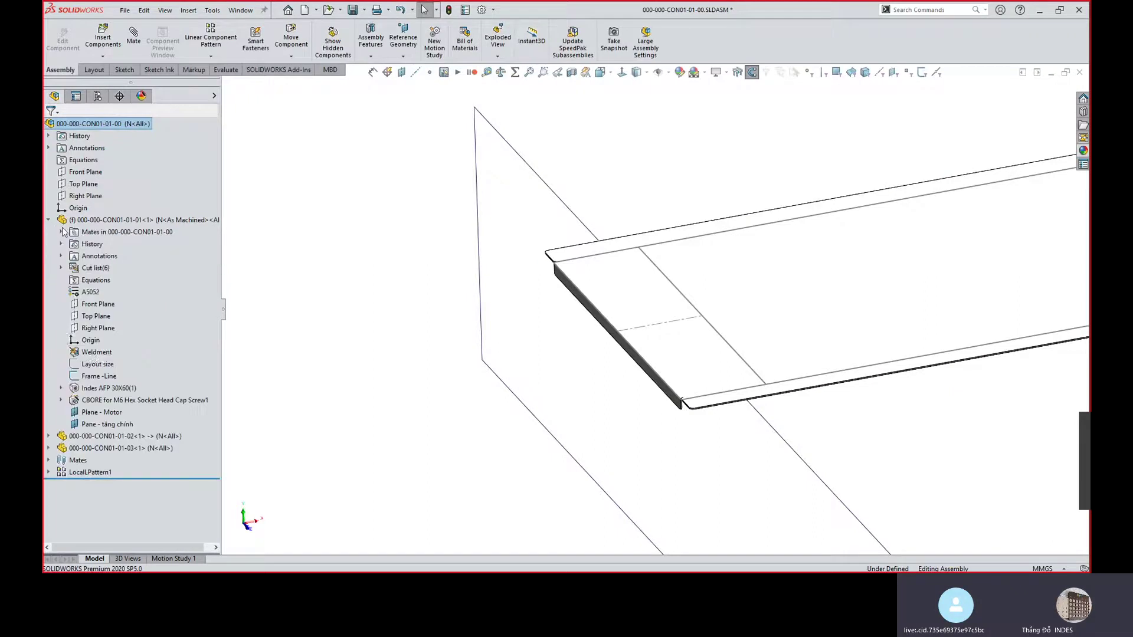
pyautogui.click(95, 365)
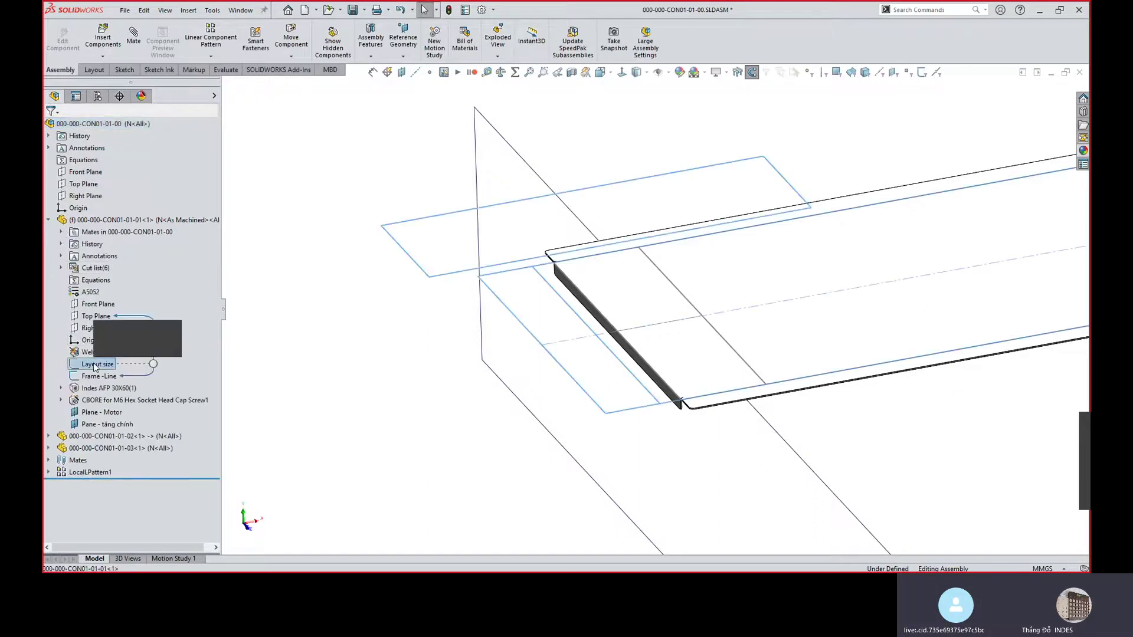
pyautogui.click(102, 349)
# Compare the bearing block and sheet-metal end flange with the layout sketch, and inspect the sheet-metal part's mates.
pyautogui.moveTo(620, 270); pyautogui.dragTo(607, 172, button='middle')
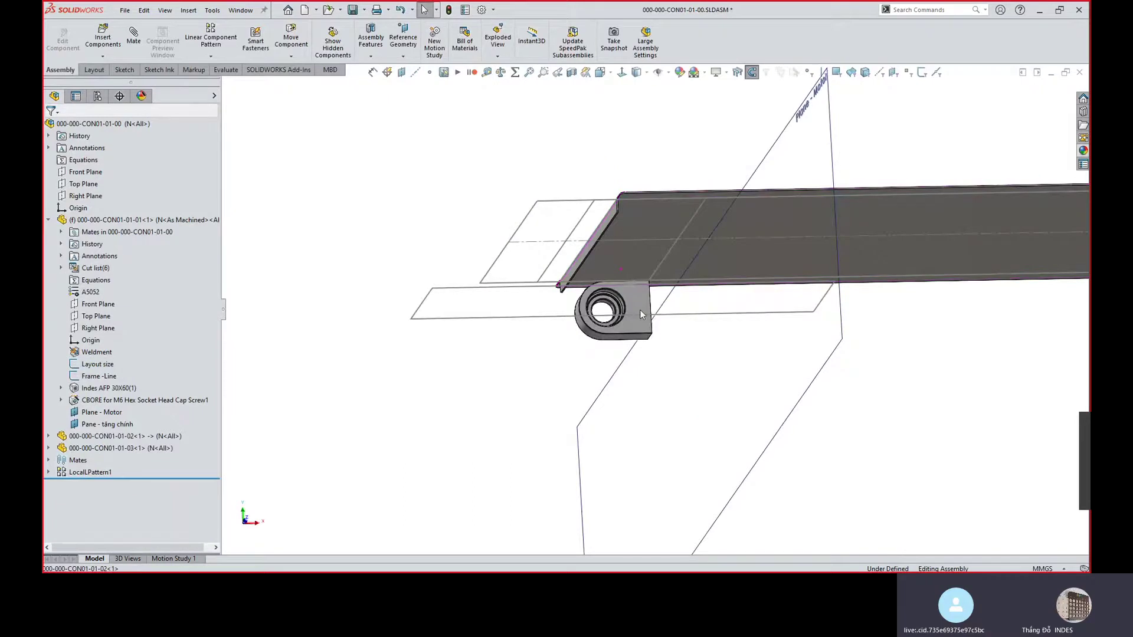
pyautogui.click(600, 395)
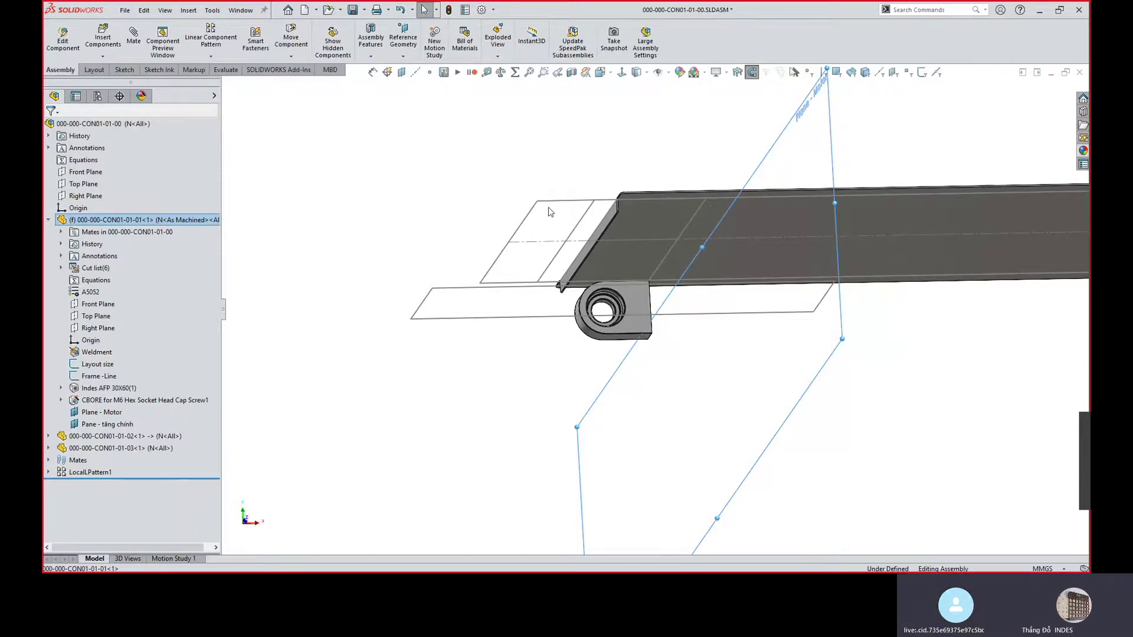
pyautogui.click(502, 168)
pyautogui.scroll(-3, 633, 296)
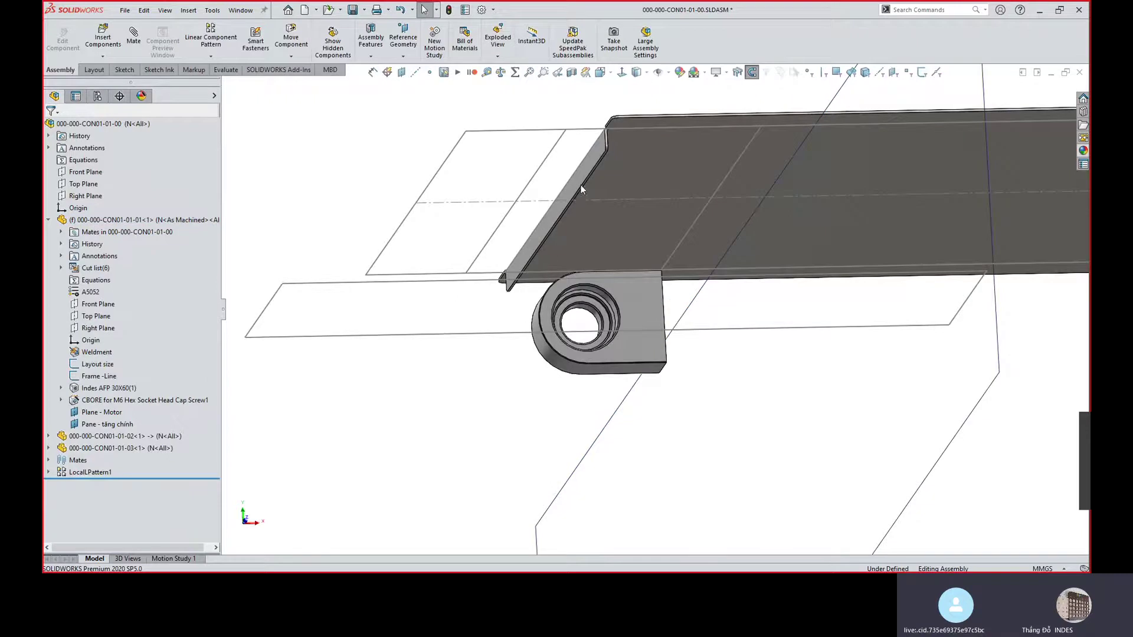
pyautogui.click(578, 184)
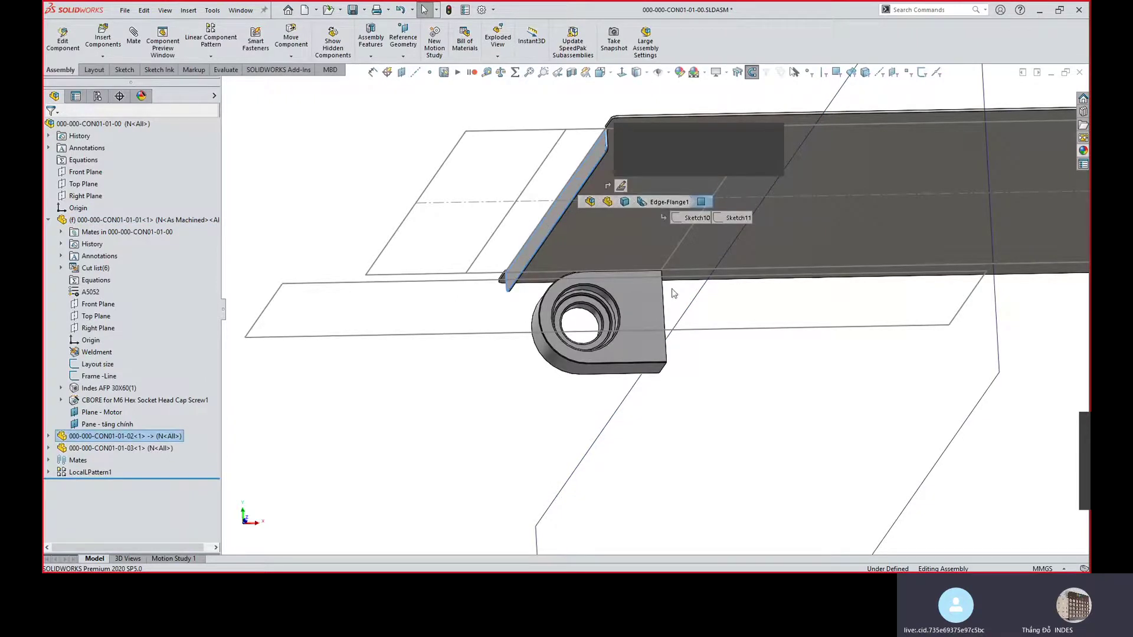
pyautogui.click(49, 436)
pyautogui.click(61, 352)
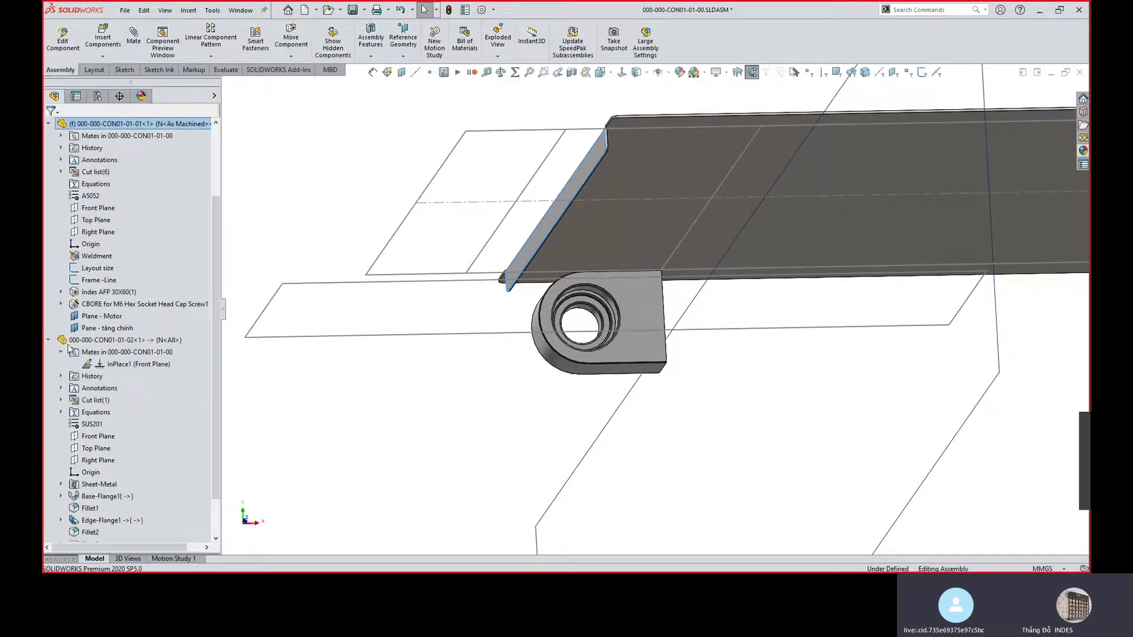
# Open the definition of Plane - Motor to inspect its references on the frame sketch, and close it without changes.
pyautogui.click(99, 317)
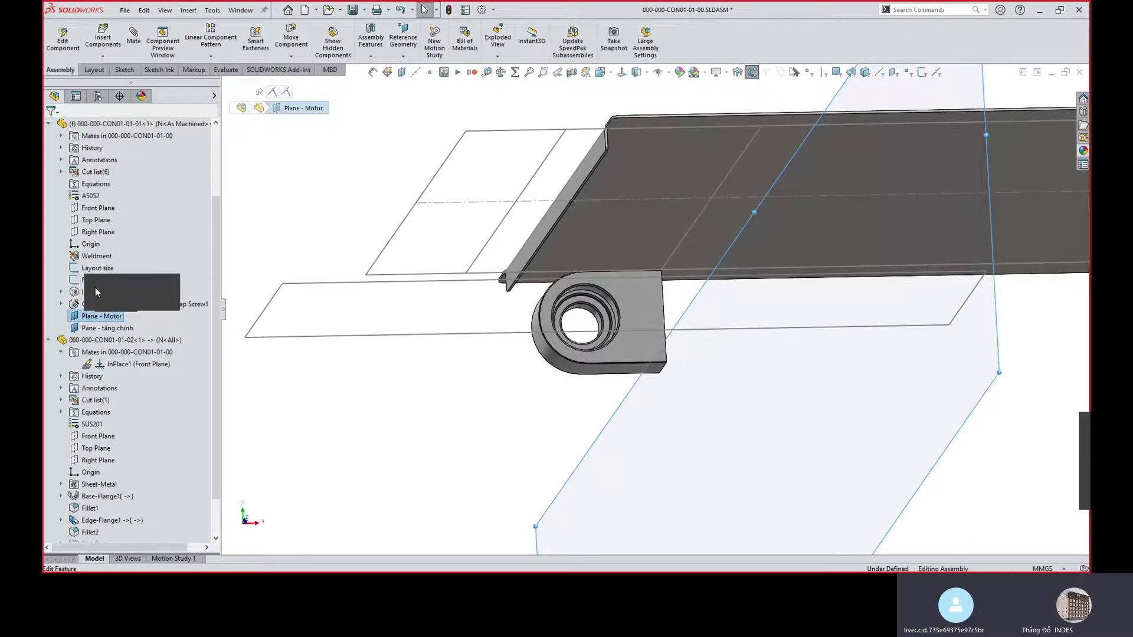
pyautogui.click(96, 292)
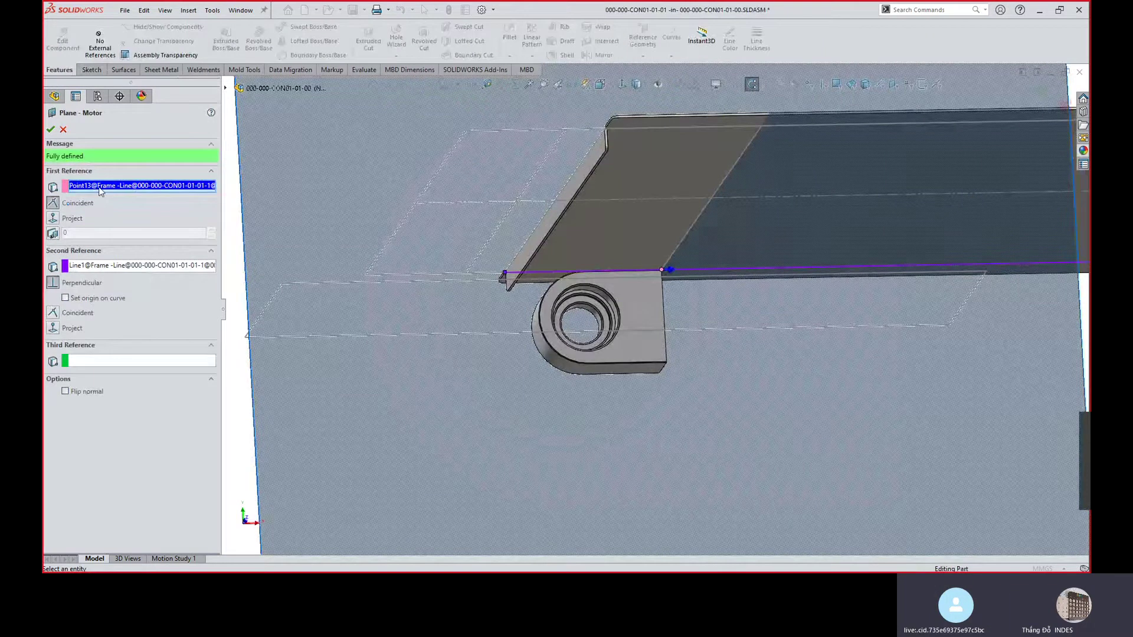
pyautogui.moveTo(641, 224); pyautogui.dragTo(572, 184, button='middle')
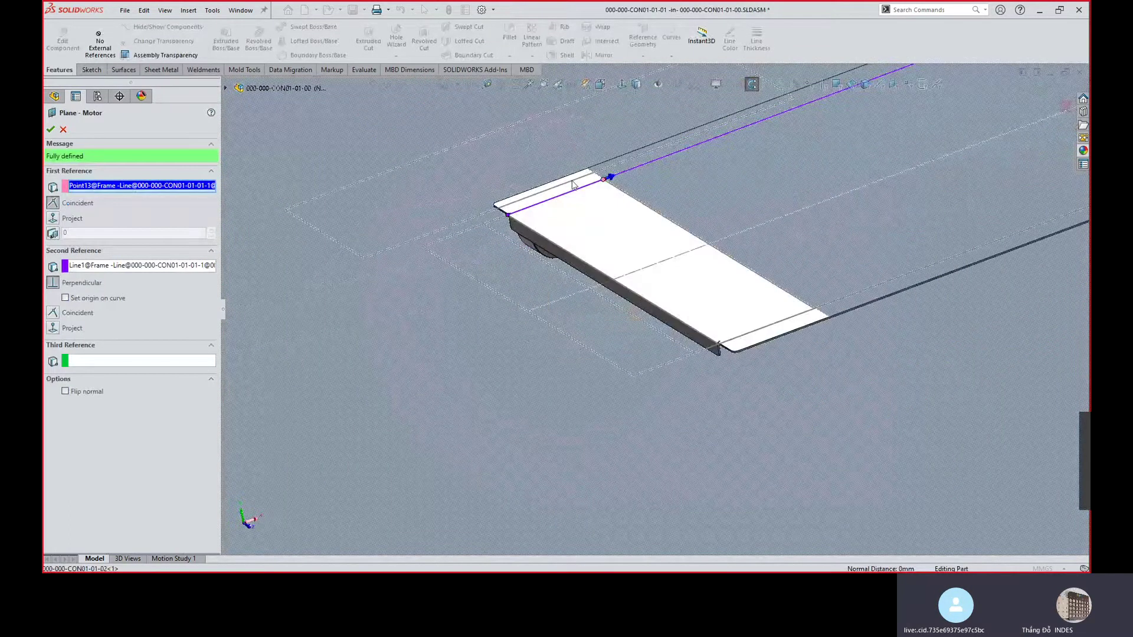
pyautogui.scroll(-2, 572, 184)
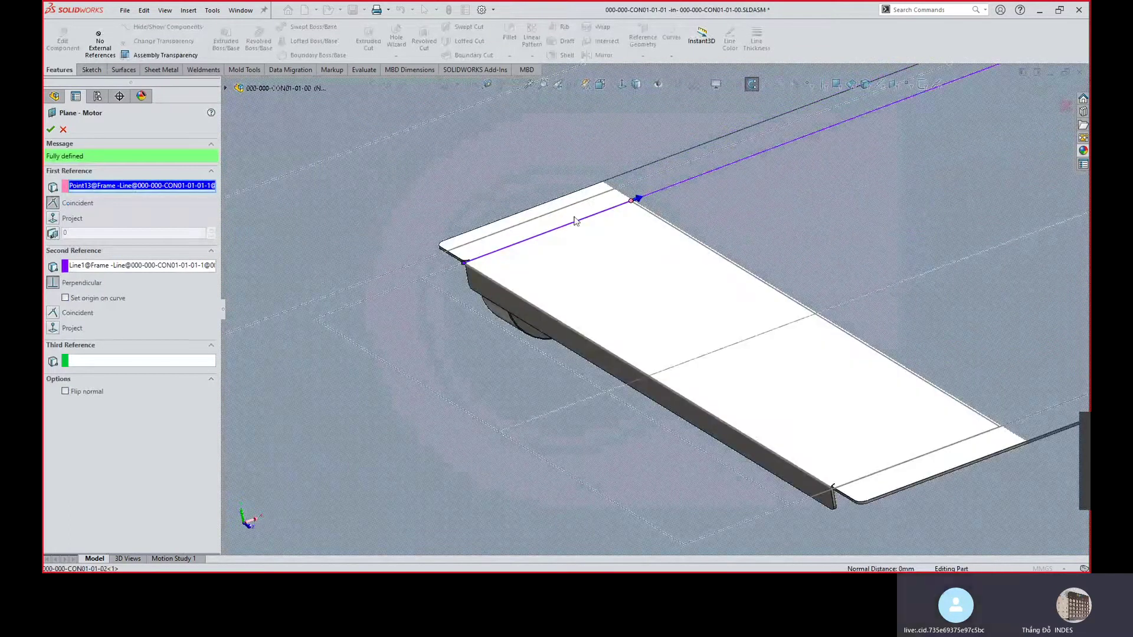
pyautogui.moveTo(576, 221); pyautogui.dragTo(543, 248, button='middle')
pyautogui.click(64, 129)
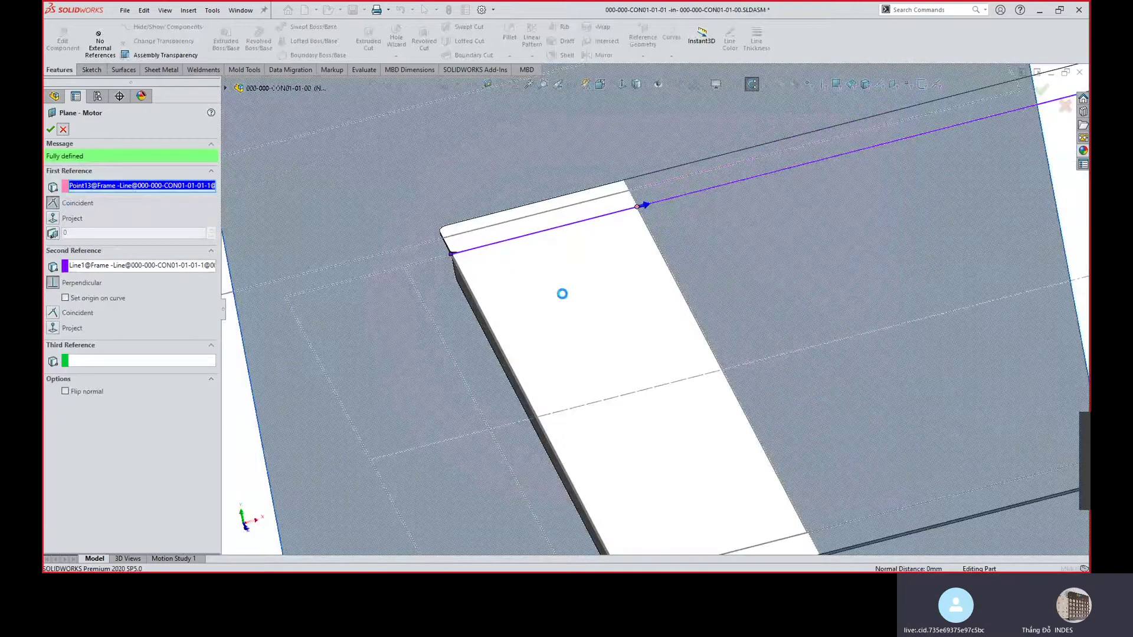
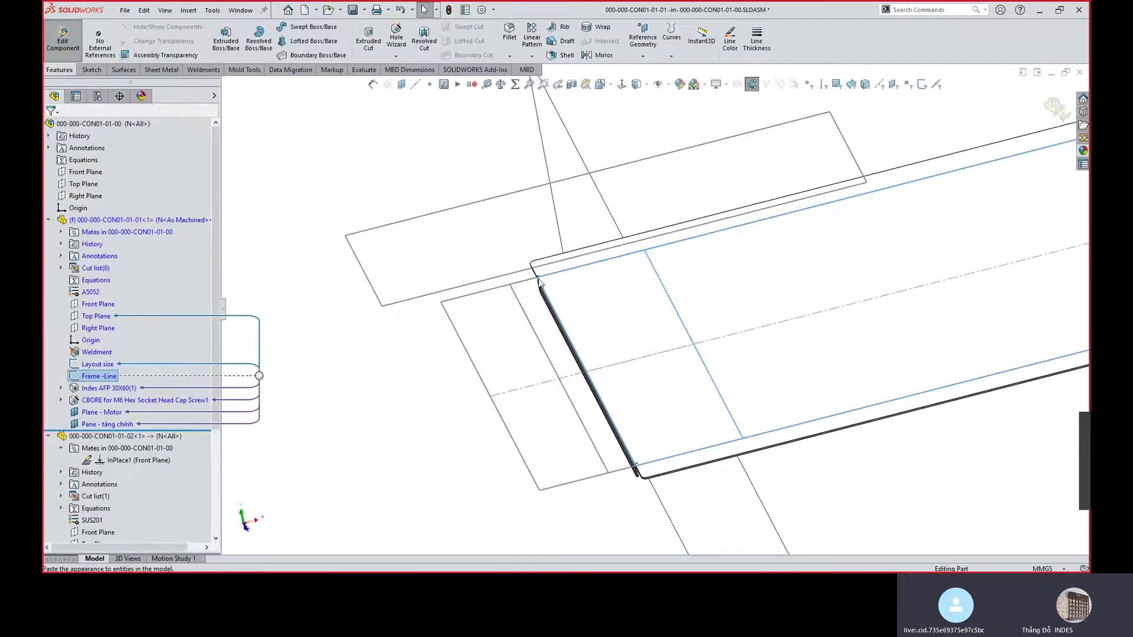
# Toggle the frame part's Layout size sketch, leave it hidden, and highlight the Frame -Line sketch.
pyautogui.click(300, 393)
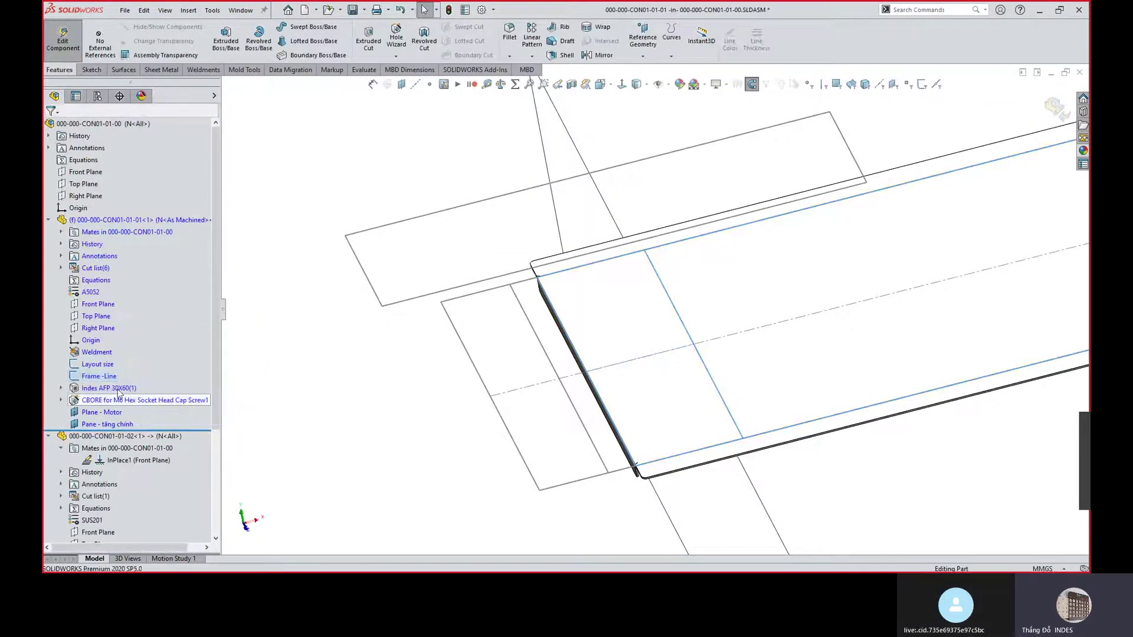
pyautogui.click(102, 365)
pyautogui.click(115, 349)
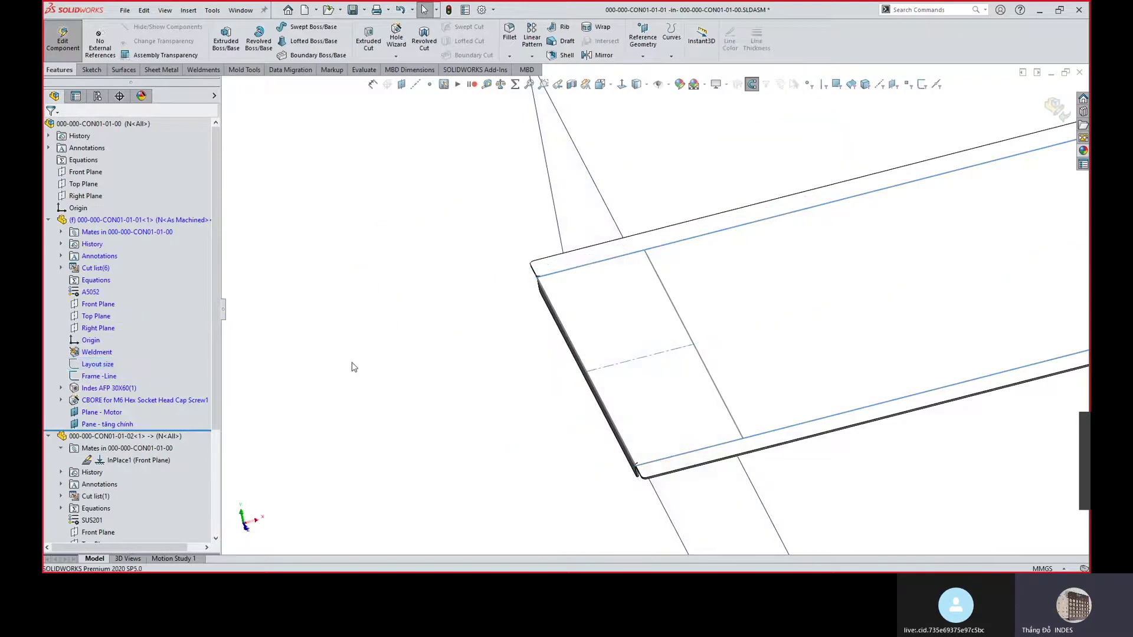
pyautogui.click(104, 365)
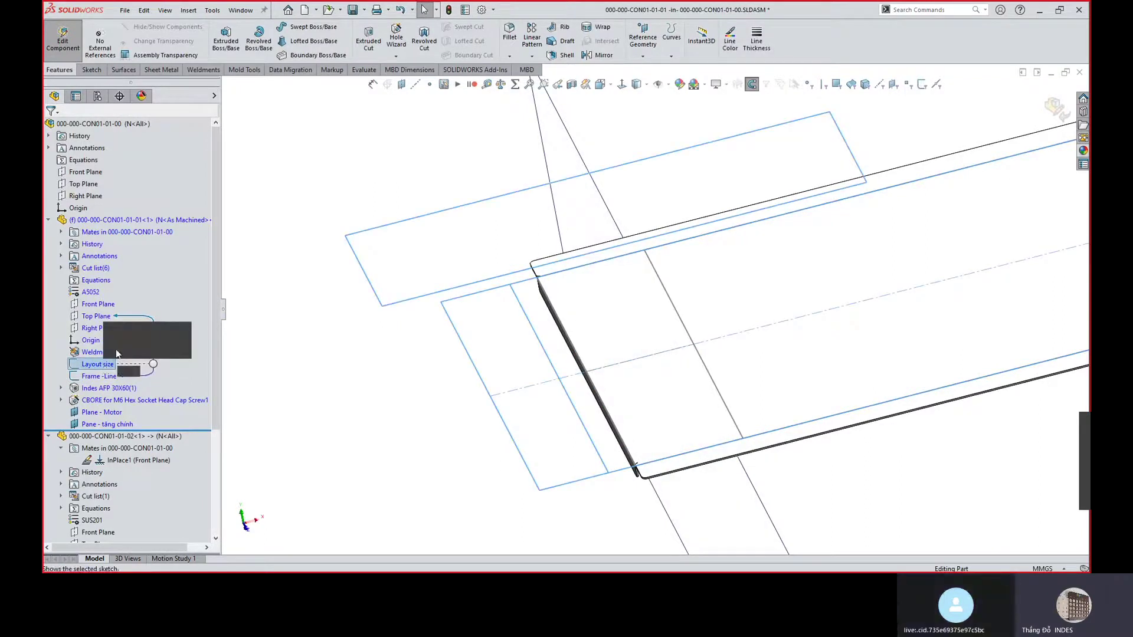
pyautogui.click(116, 349)
pyautogui.click(104, 377)
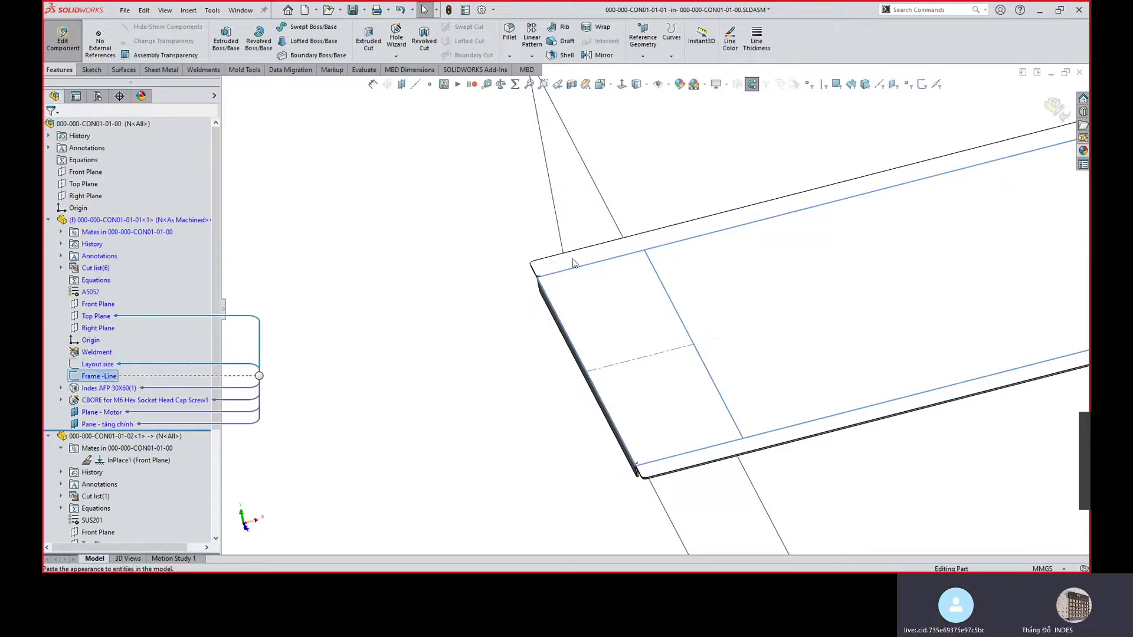
pyautogui.click(417, 333)
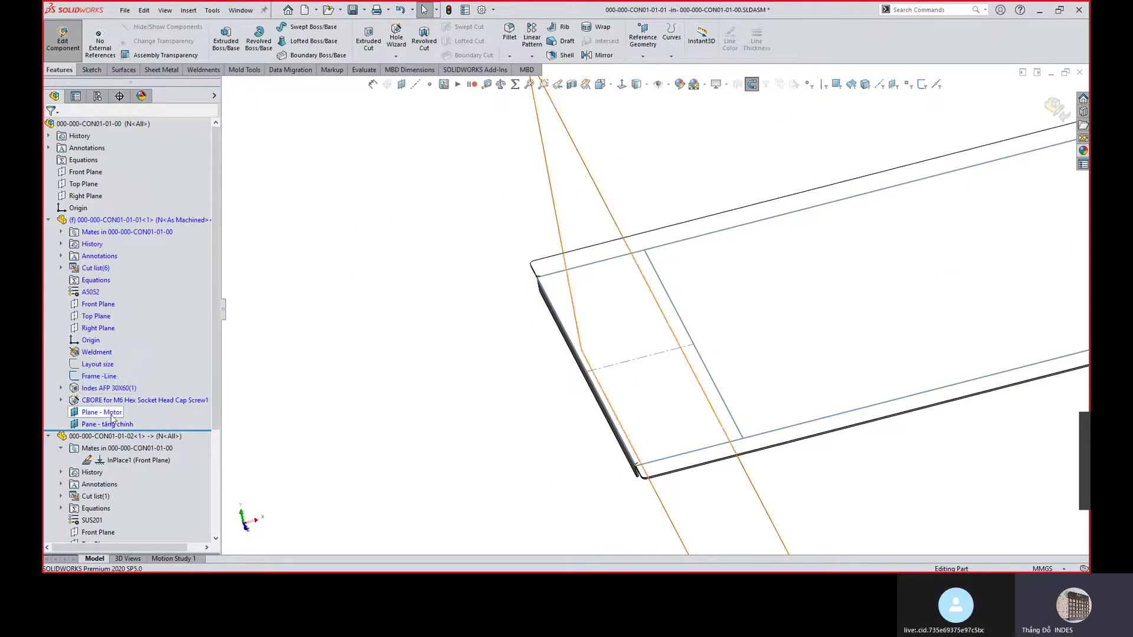
# Redefine Plane - Motor through the outer endpoint of the Frame -Line edge line, and return to editing the assembly.
pyautogui.click(108, 412)
pyautogui.click(119, 387)
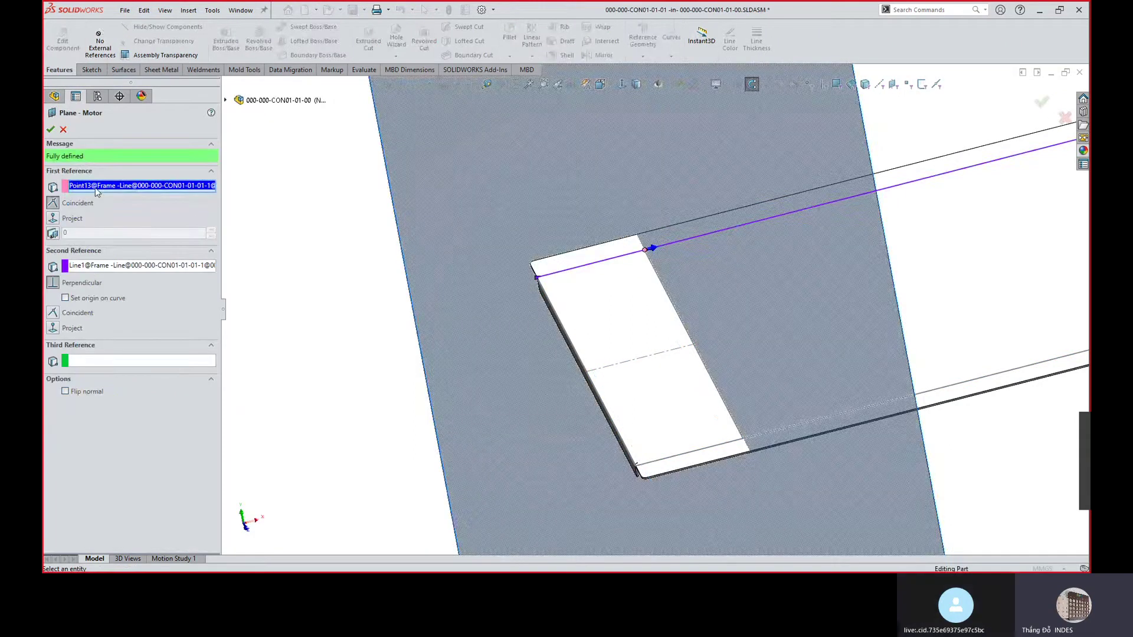
pyautogui.press('Delete')
pyautogui.scroll(-5, 599, 261)
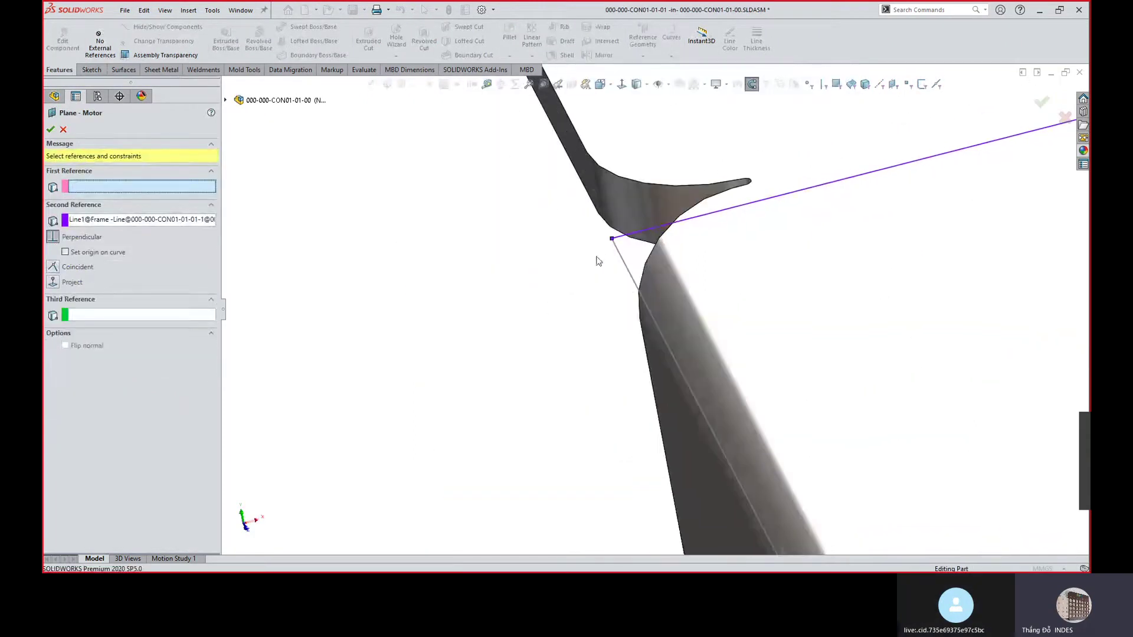
pyautogui.click(611, 240)
pyautogui.rightClick(612, 239)
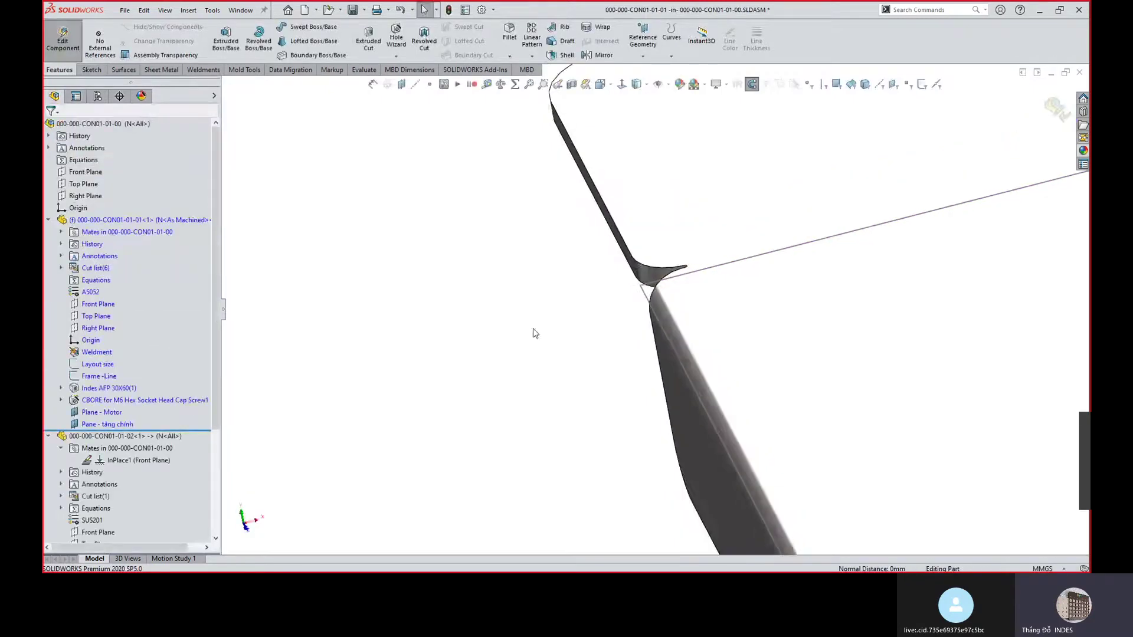
pyautogui.click(66, 39)
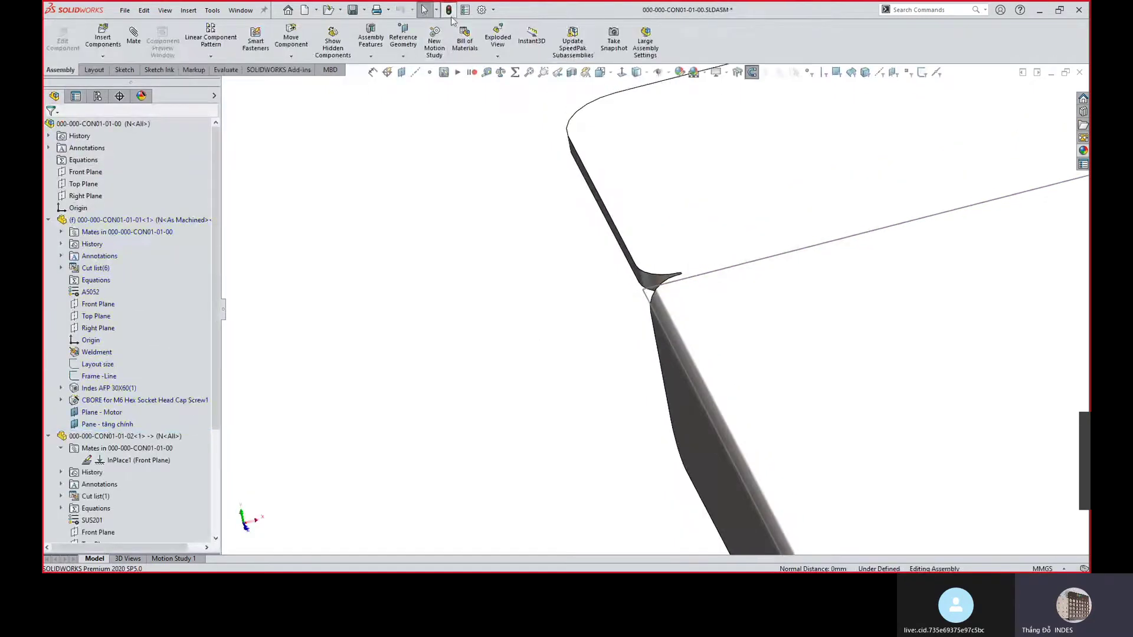
# Check the bearing block at the frame end, collapse the component trees, and hide the reference planes in the assembly.
pyautogui.scroll(4, 652, 306)
pyautogui.moveTo(639, 379); pyautogui.dragTo(607, 294, button='middle')
pyautogui.scroll(2, 677, 331)
pyautogui.scroll(-5, 685, 299)
pyautogui.scroll(6, 607, 295)
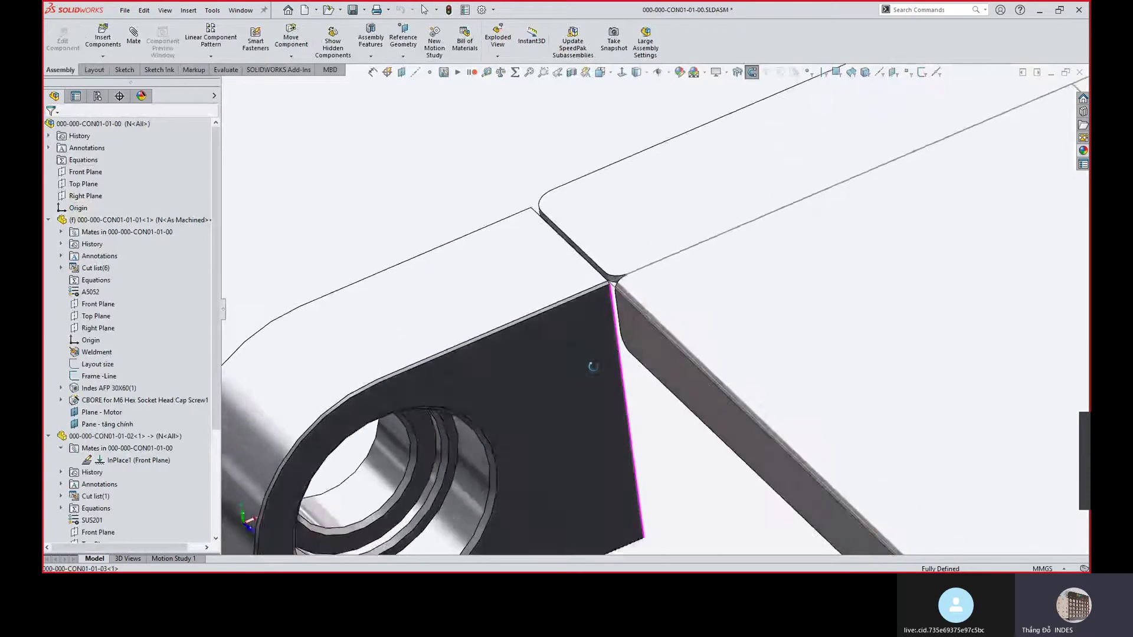
pyautogui.scroll(4, 607, 370)
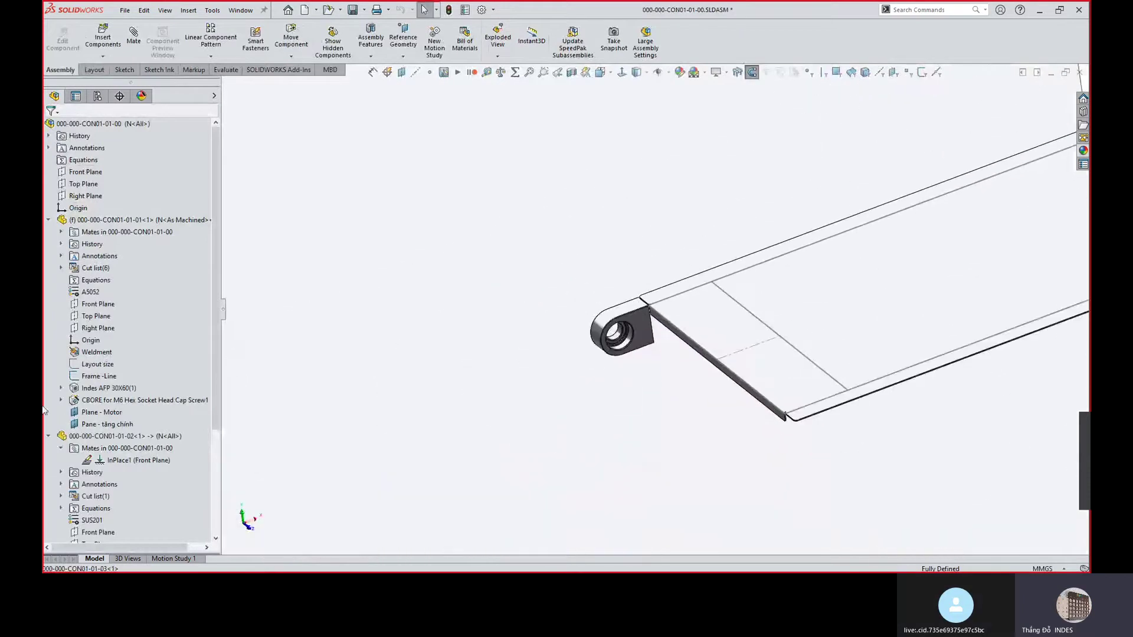
pyautogui.click(48, 437)
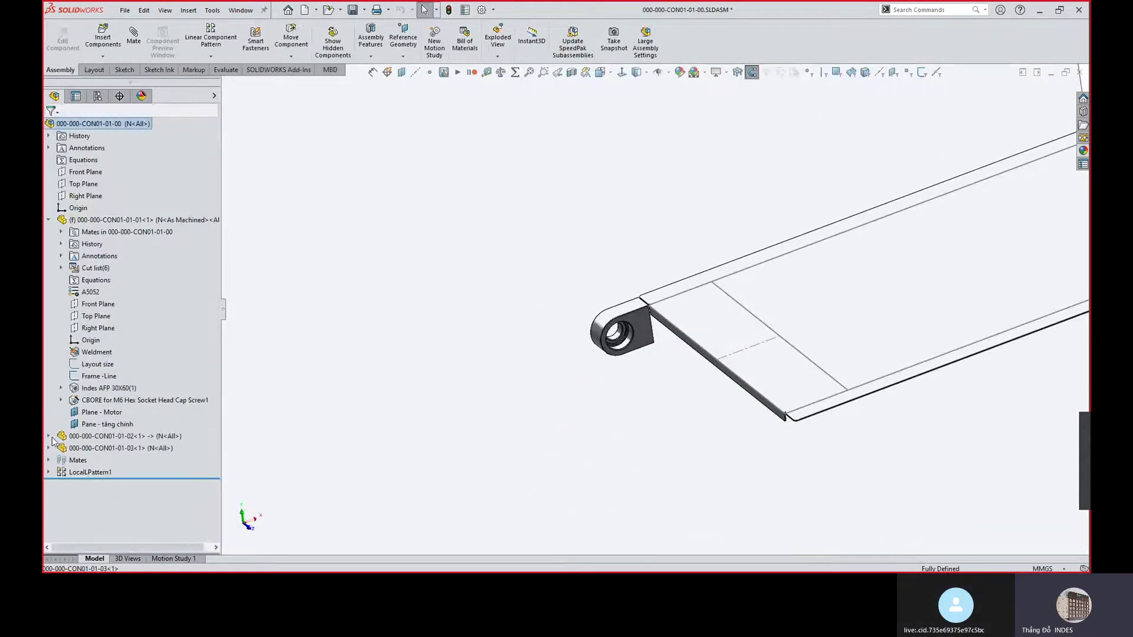
pyautogui.click(49, 220)
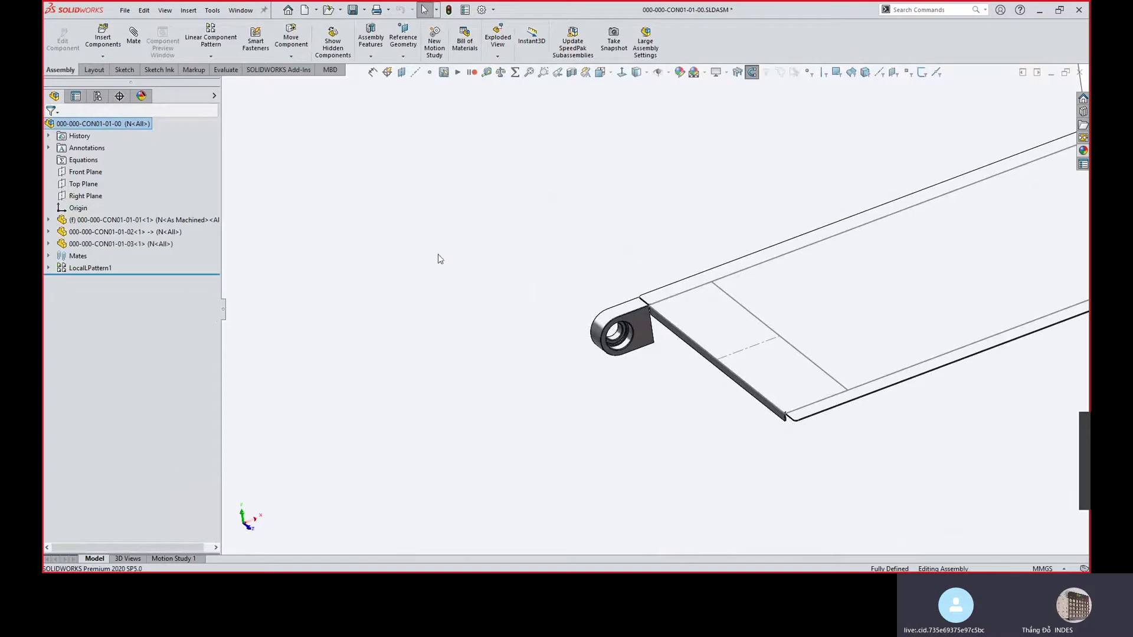
pyautogui.scroll(3, 667, 289)
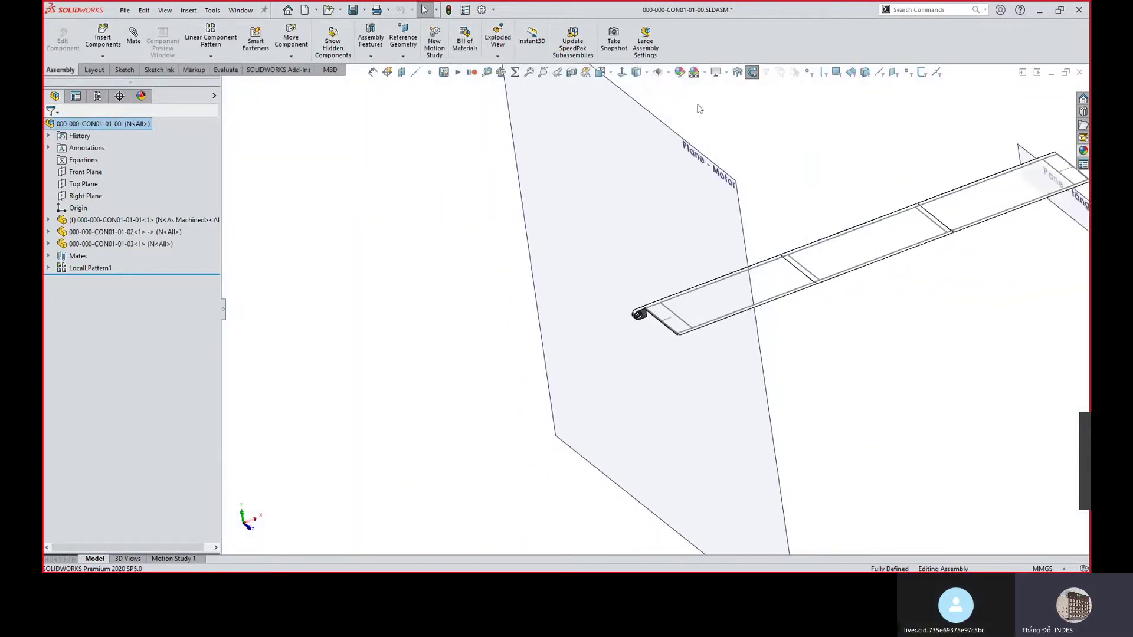
pyautogui.click(668, 73)
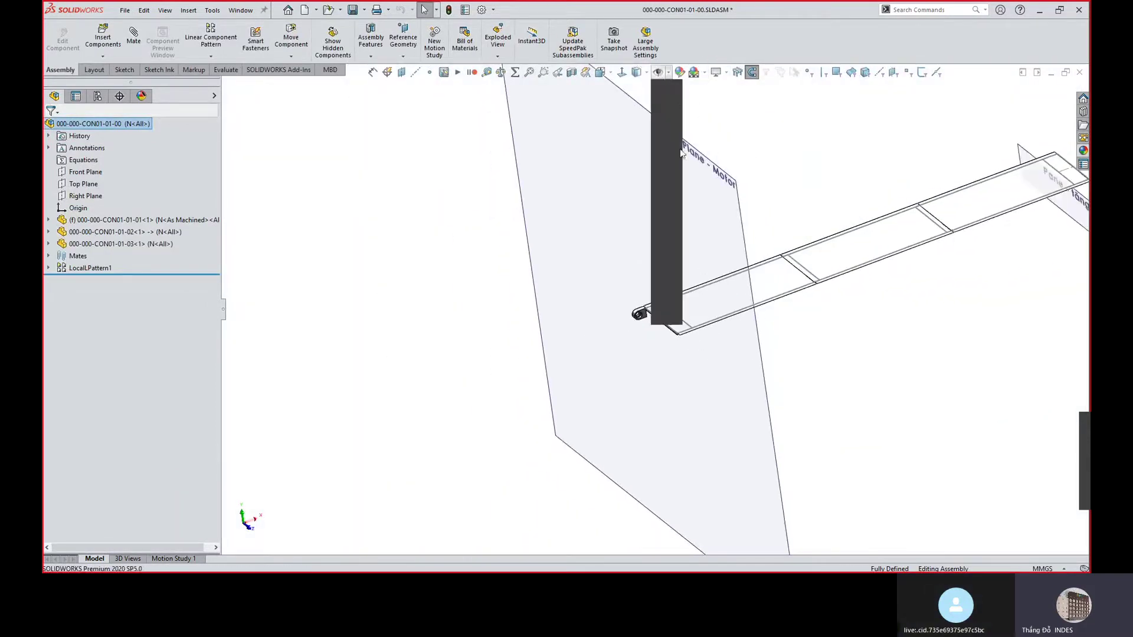
pyautogui.click(659, 98)
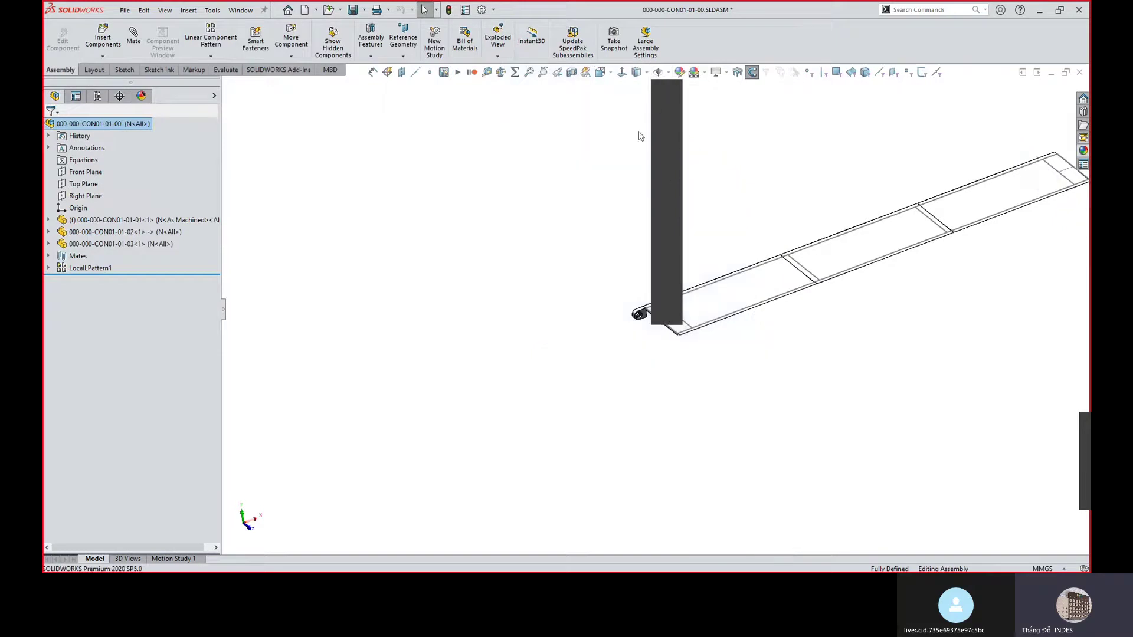
# Show the hidden aluminum profile bodies in the frame part's cut list.
pyautogui.scroll(3, 766, 317)
pyautogui.scroll(-2, 807, 306)
pyautogui.scroll(-10, 565, 336)
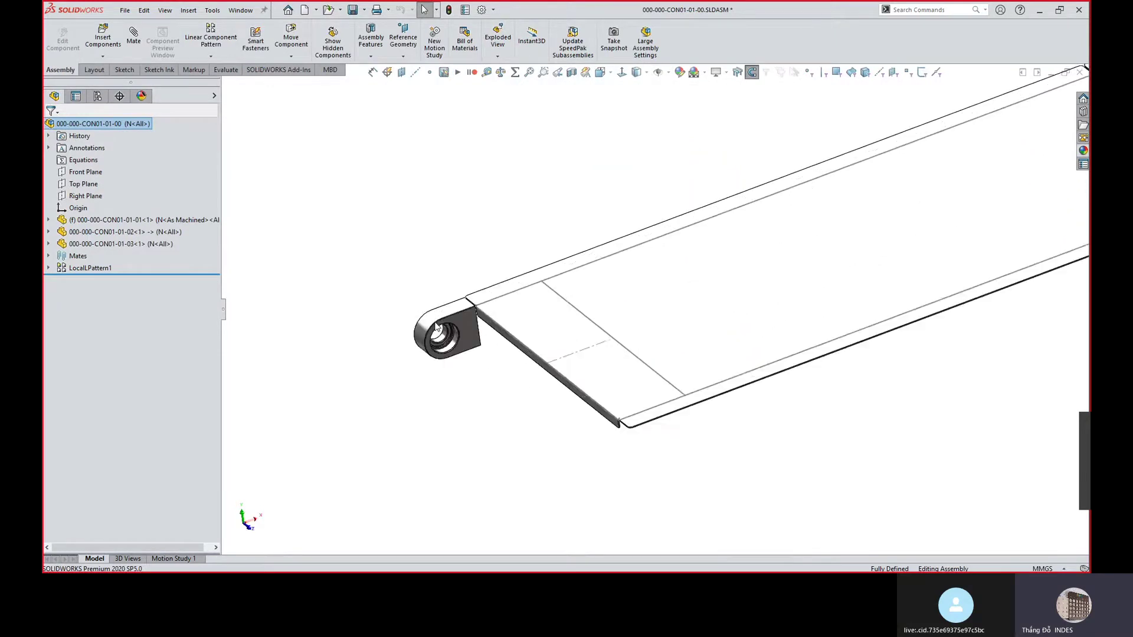
pyautogui.moveTo(669, 282); pyautogui.dragTo(579, 254, button='middle')
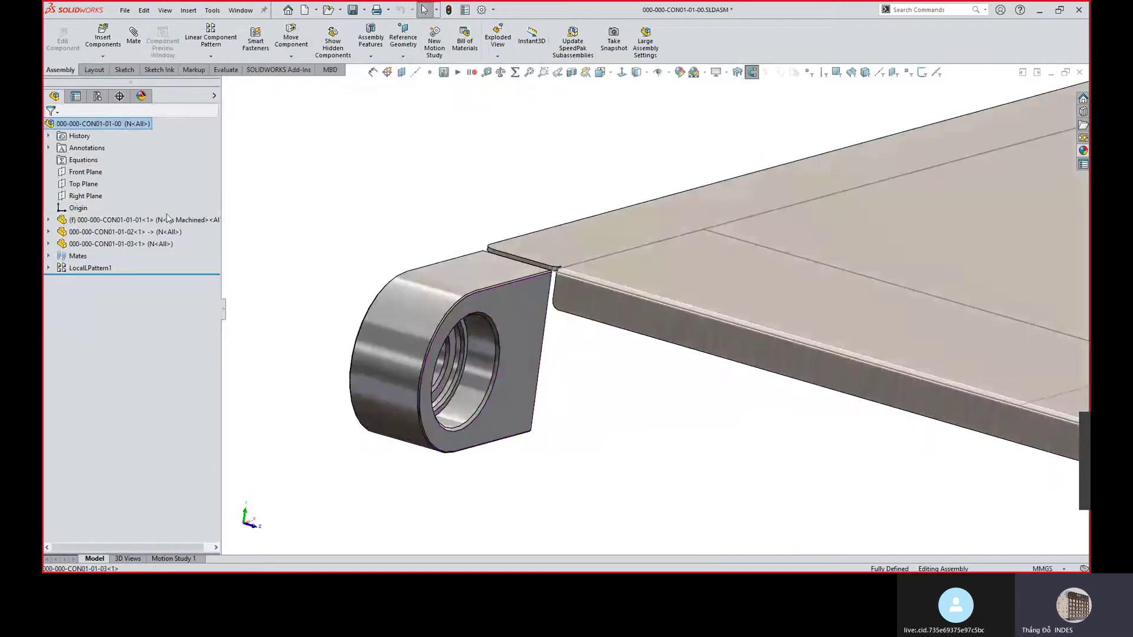
pyautogui.click(49, 219)
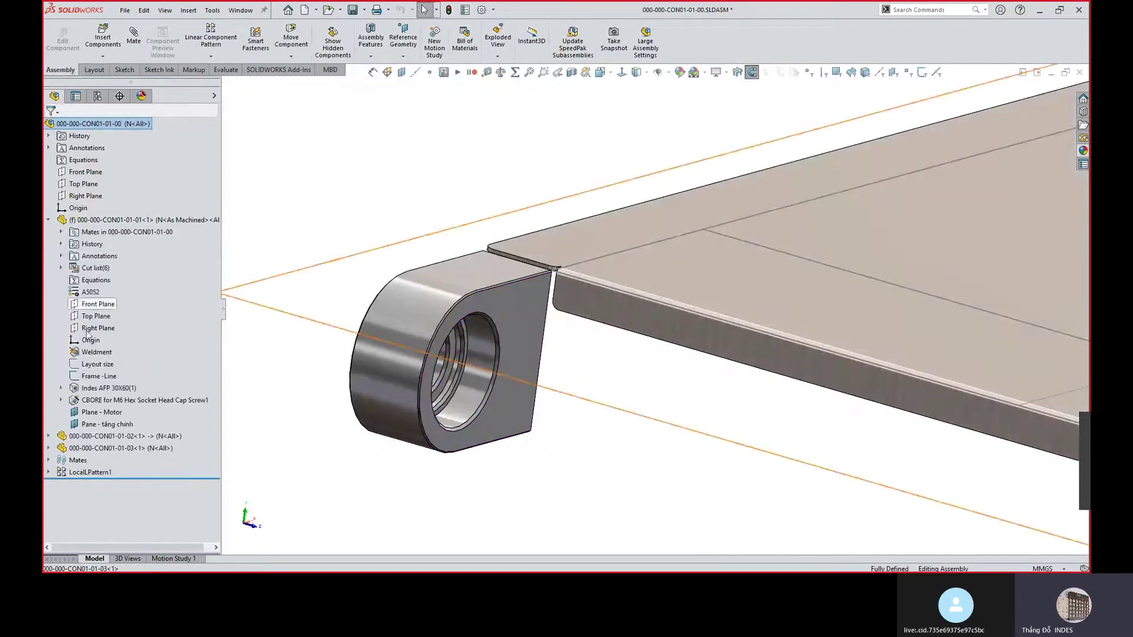
pyautogui.click(61, 232)
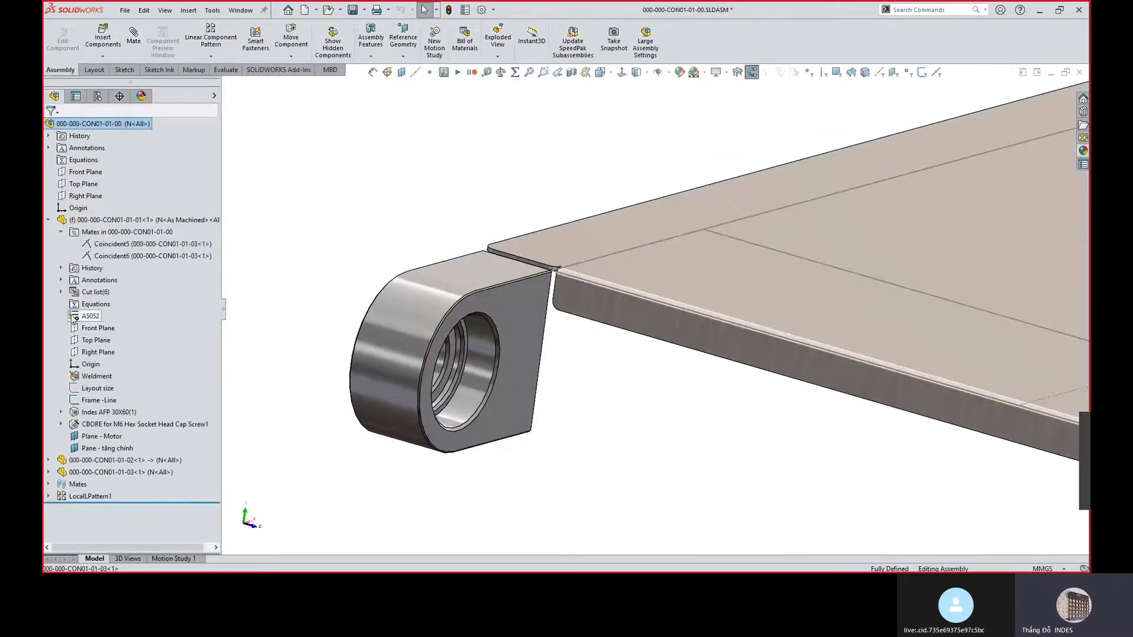
pyautogui.click(61, 292)
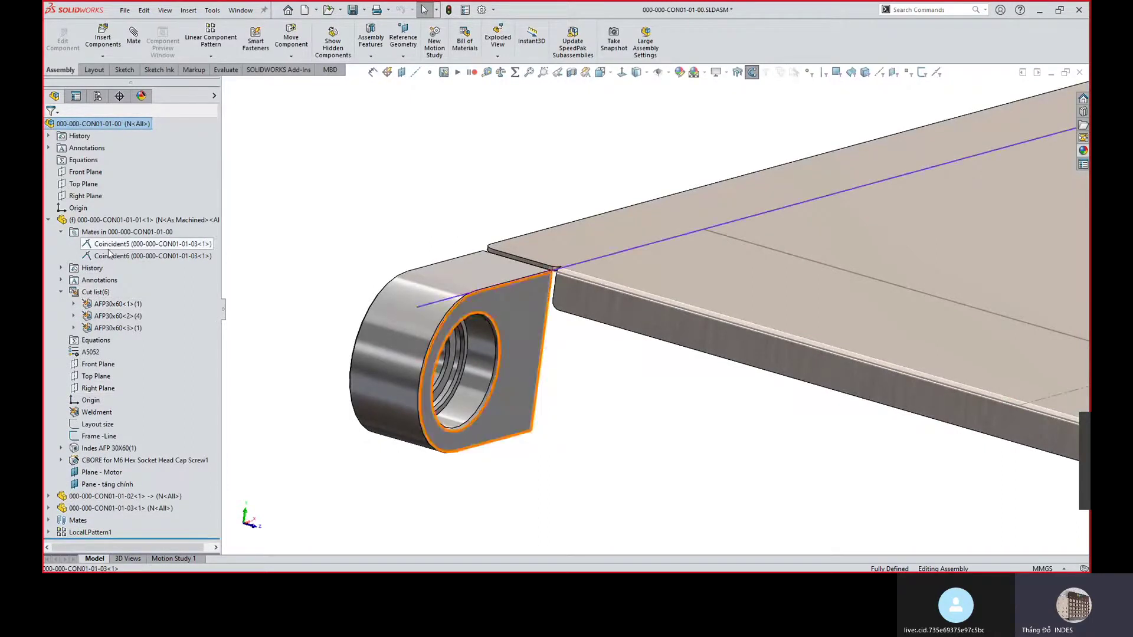
pyautogui.click(107, 305)
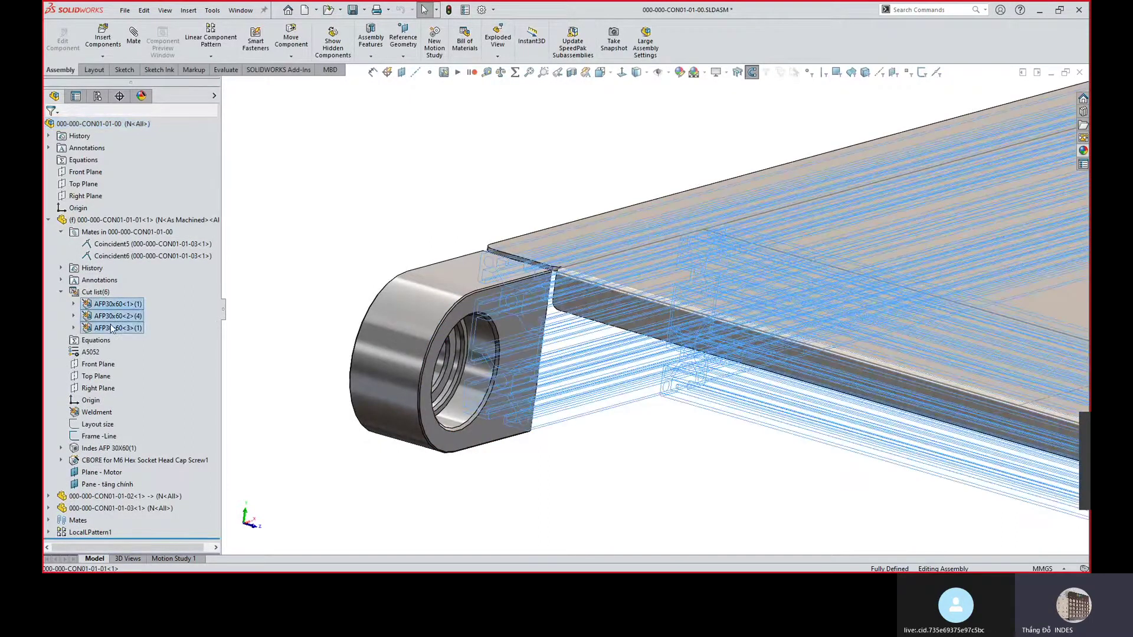
pyautogui.click(346, 215)
# Examine how the bearing block meets the aluminum profile end and the sheet-metal cover from both sides.
pyautogui.moveTo(675, 285)
pyautogui.mouseDown(button='middle')
pyautogui.moveTo(632, 157)
pyautogui.moveTo(845, 253)
pyautogui.moveTo(673, 379)
pyautogui.mouseUp(button='middle')
pyautogui.click(673, 379)
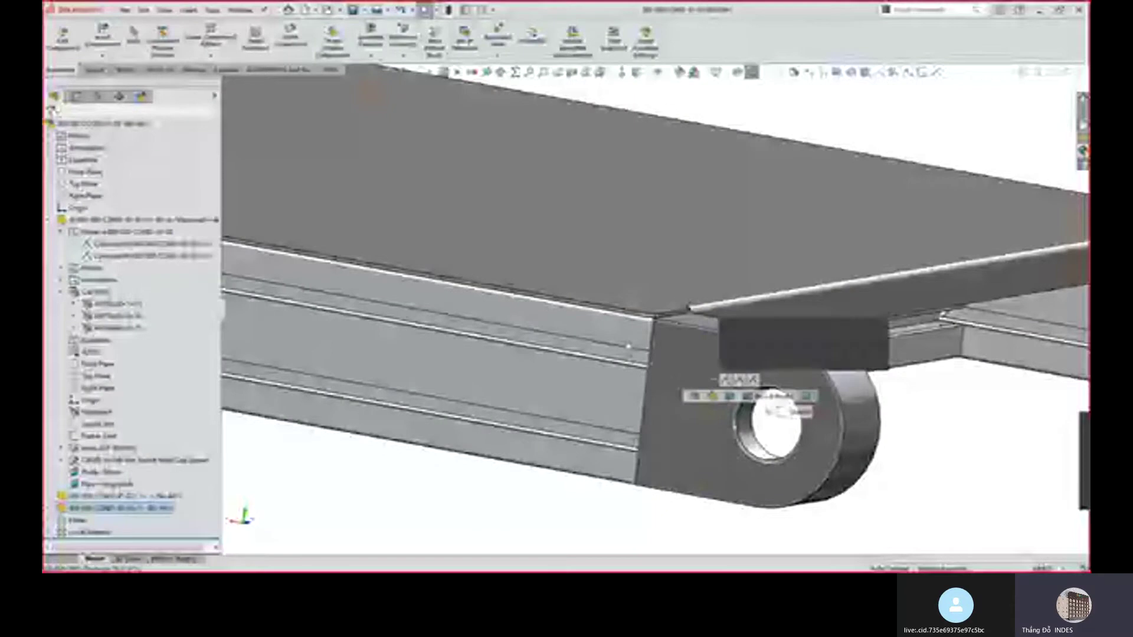
pyautogui.click(626, 346)
pyautogui.moveTo(624, 344); pyautogui.dragTo(718, 463, button='middle')
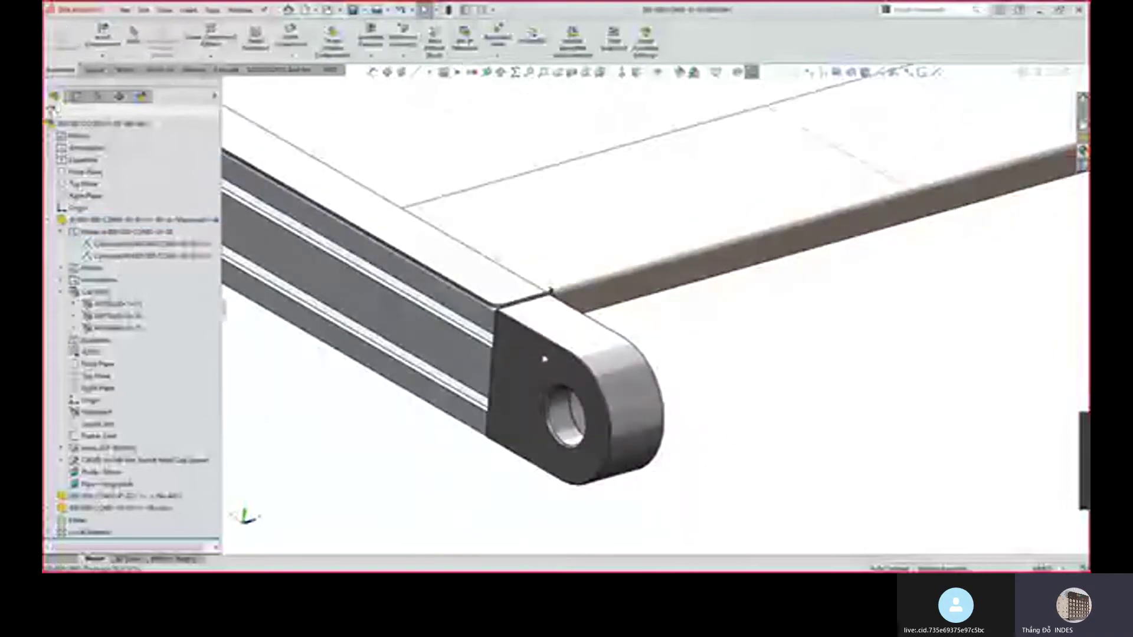
pyautogui.scroll(-5, 543, 354)
pyautogui.moveTo(585, 328); pyautogui.dragTo(503, 344, button='middle')
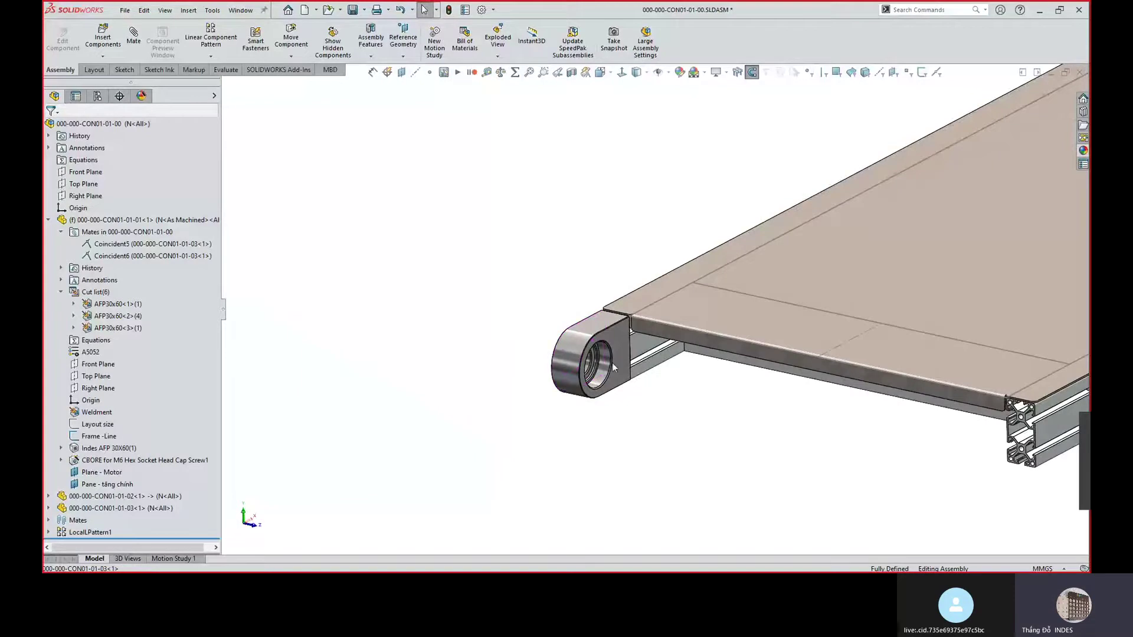
pyautogui.scroll(-3, 779, 369)
pyautogui.scroll(3, 943, 377)
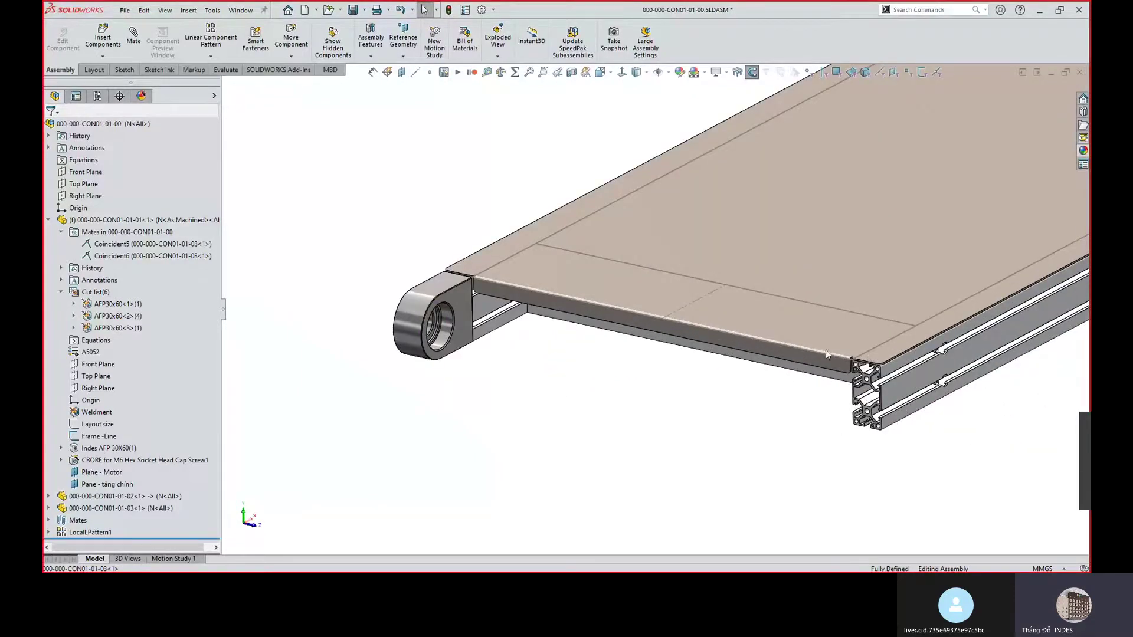
pyautogui.click(467, 311)
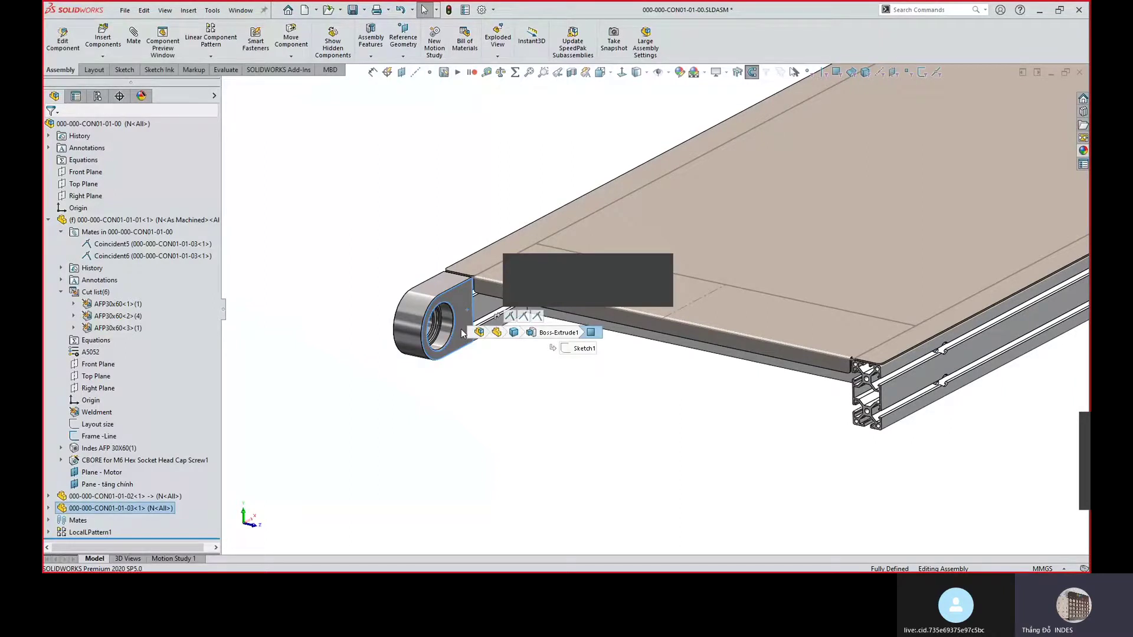
pyautogui.click(448, 432)
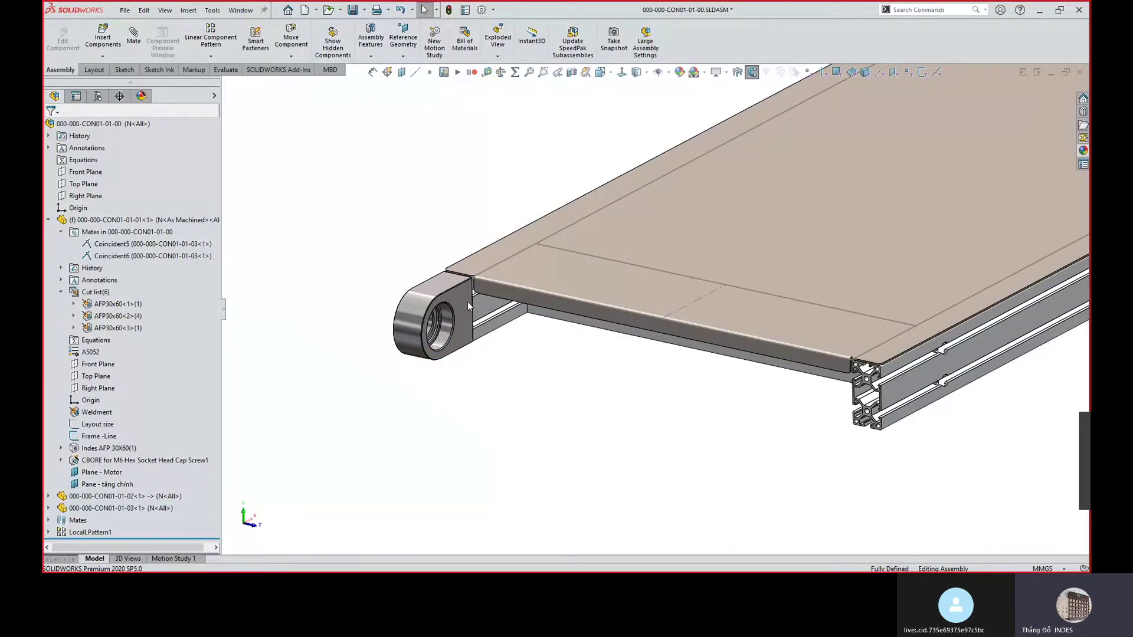
# Open the bearing block part in its own window and display the dimensions of its base extrusion.
pyautogui.click(128, 508)
pyautogui.click(138, 473)
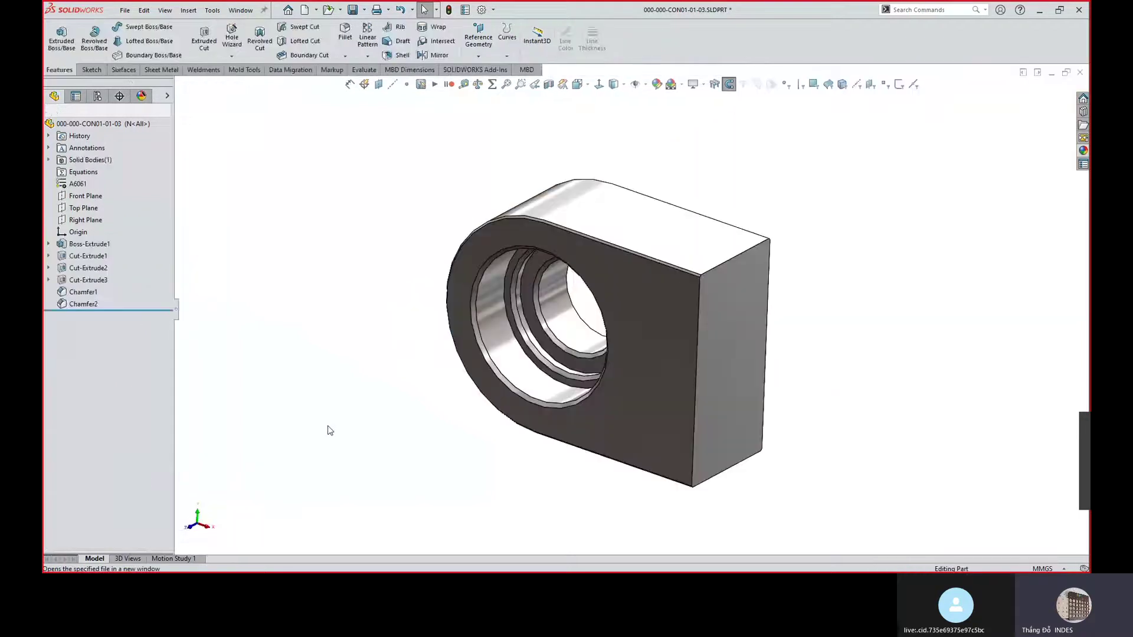
pyautogui.click(665, 304)
pyautogui.moveTo(637, 302); pyautogui.dragTo(680, 286, button='middle')
# Configure the bearing block's 50 mm length dimension and create a new configuration named N-Motor.
pyautogui.click(681, 159)
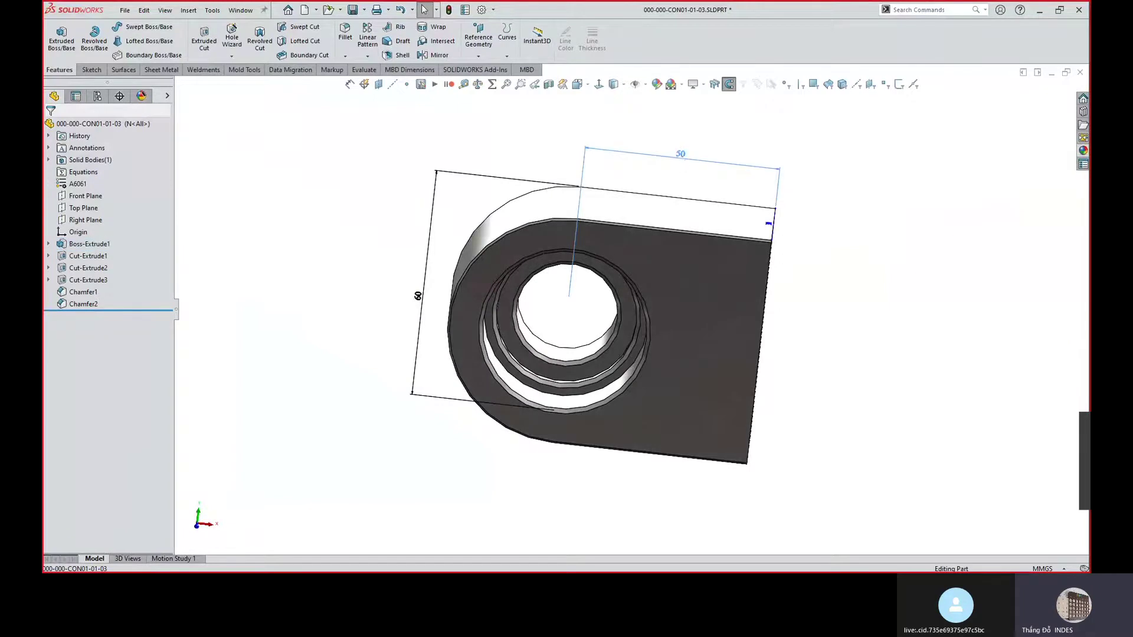
pyautogui.click(681, 155)
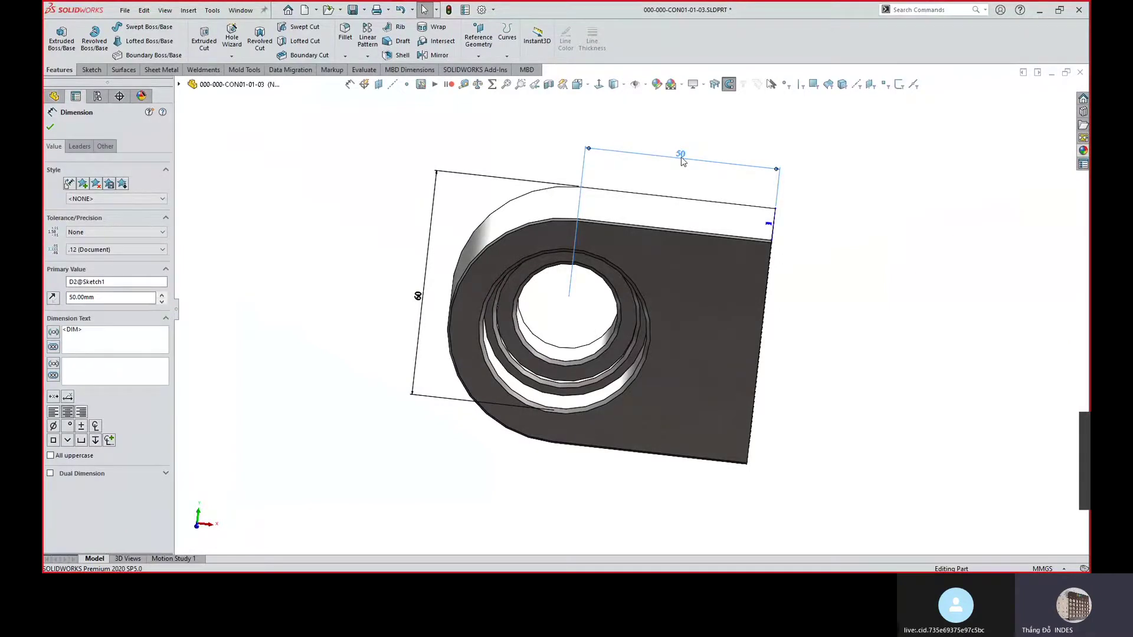
pyautogui.rightClick(682, 161)
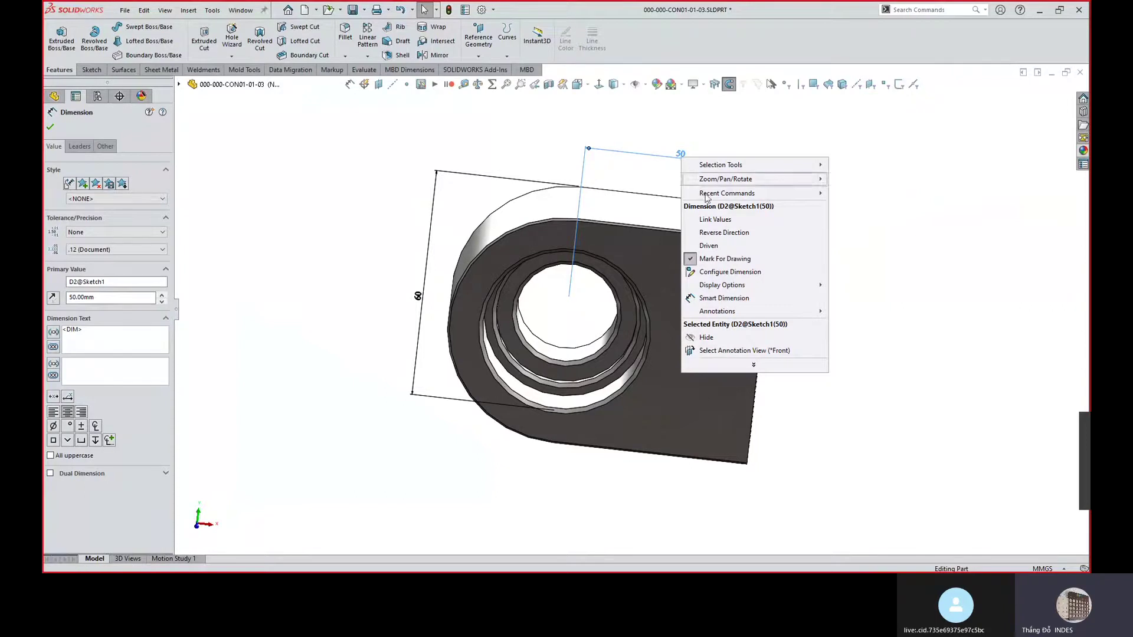
pyautogui.click(719, 273)
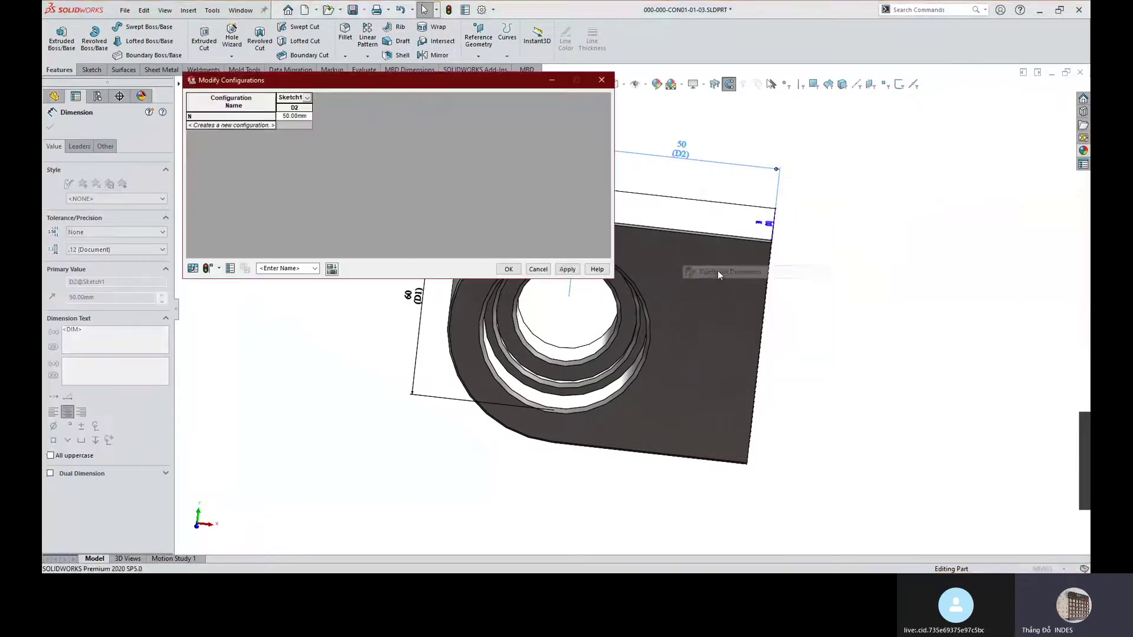
pyautogui.click(237, 125)
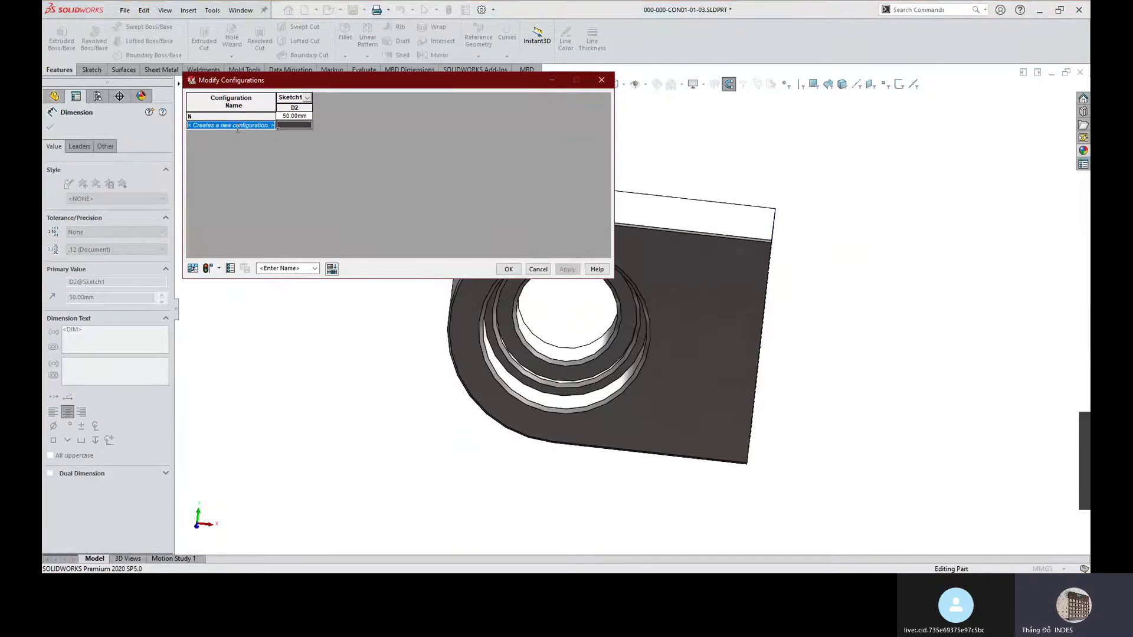
pyautogui.write('N-Motor')
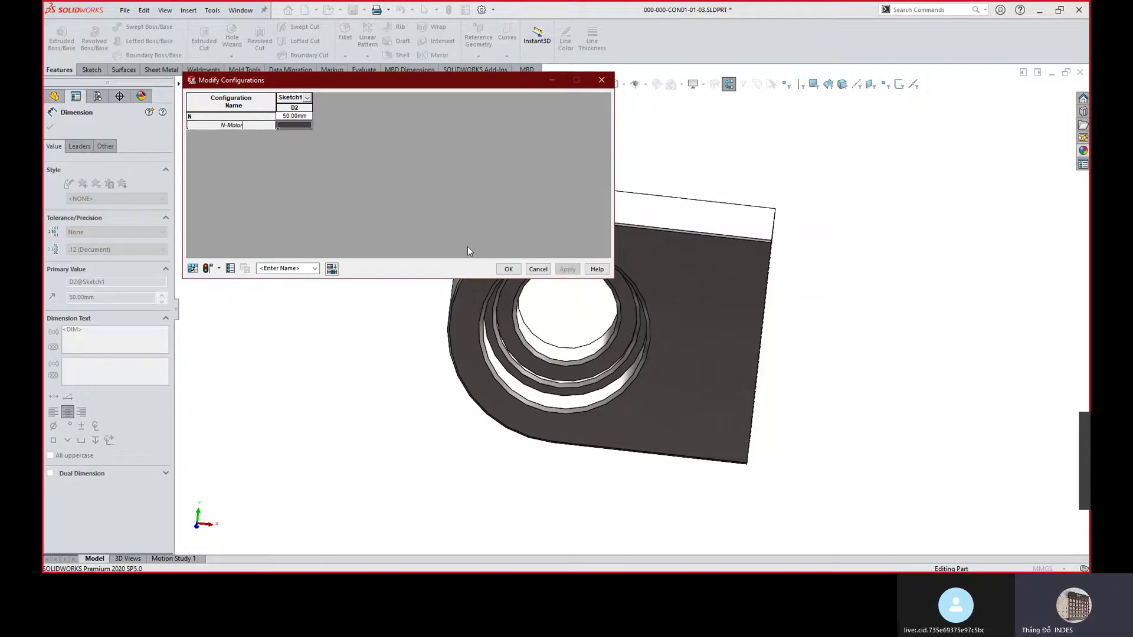
pyautogui.press('Return')
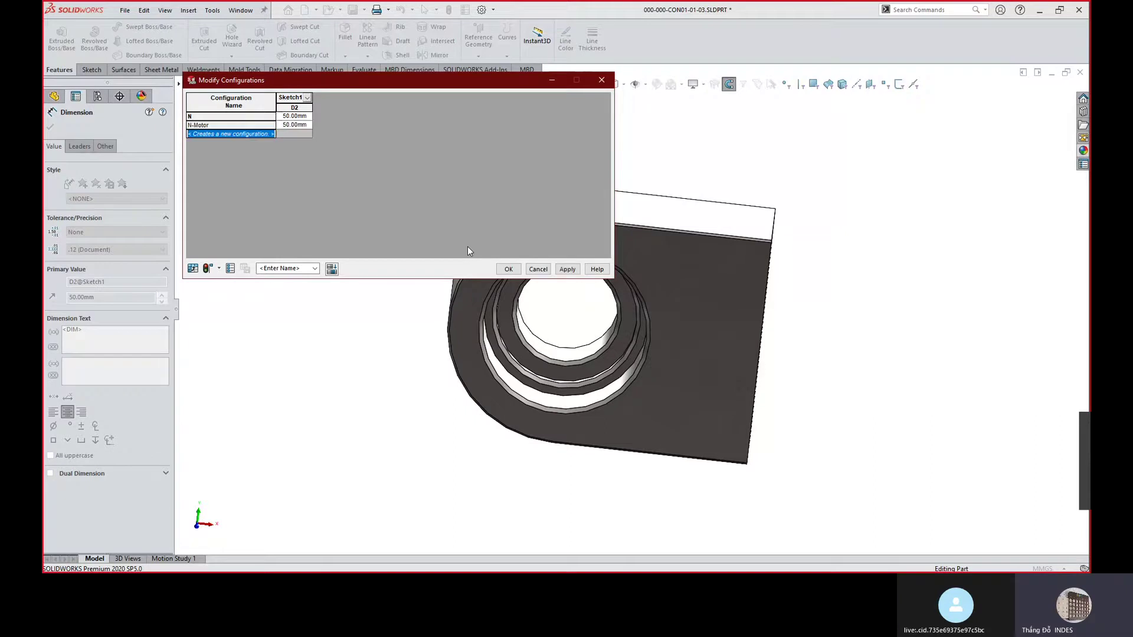
# Set the length to 45 mm for N-Motor, apply the configuration table, and activate the N-Motor configuration.
pyautogui.click(302, 125)
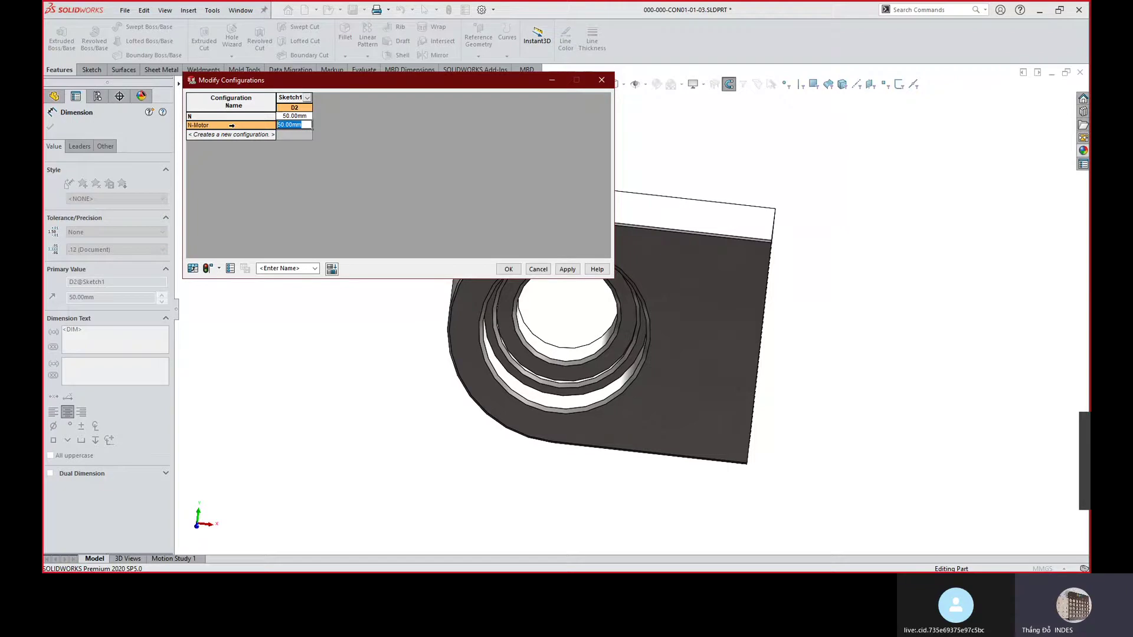
pyautogui.write('45')
pyautogui.press('Return')
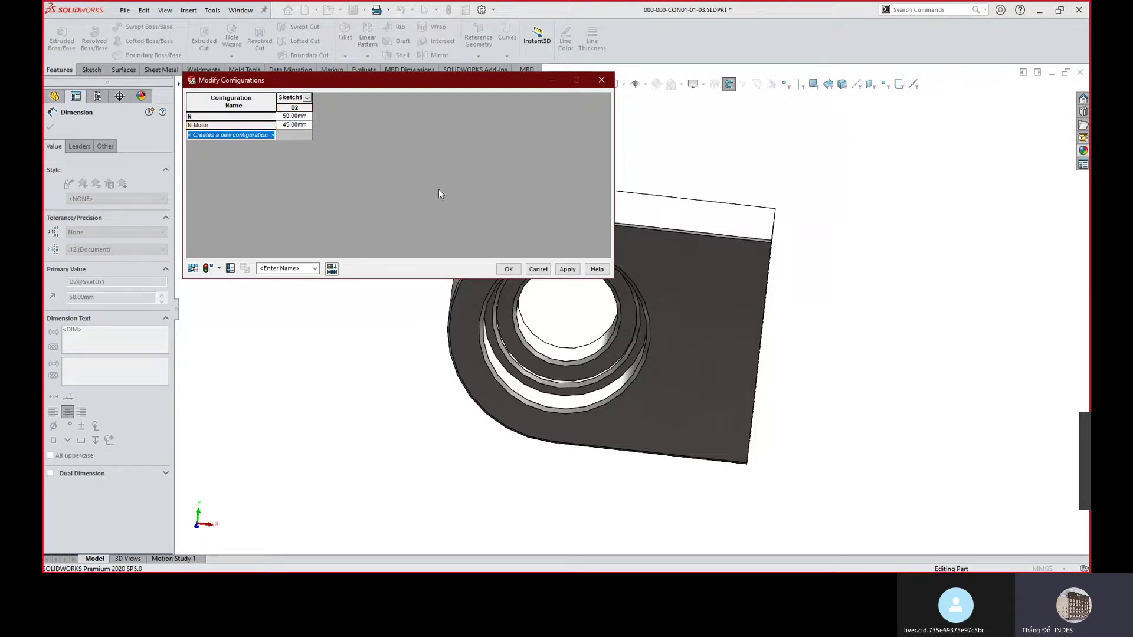
pyautogui.click(567, 270)
pyautogui.click(508, 269)
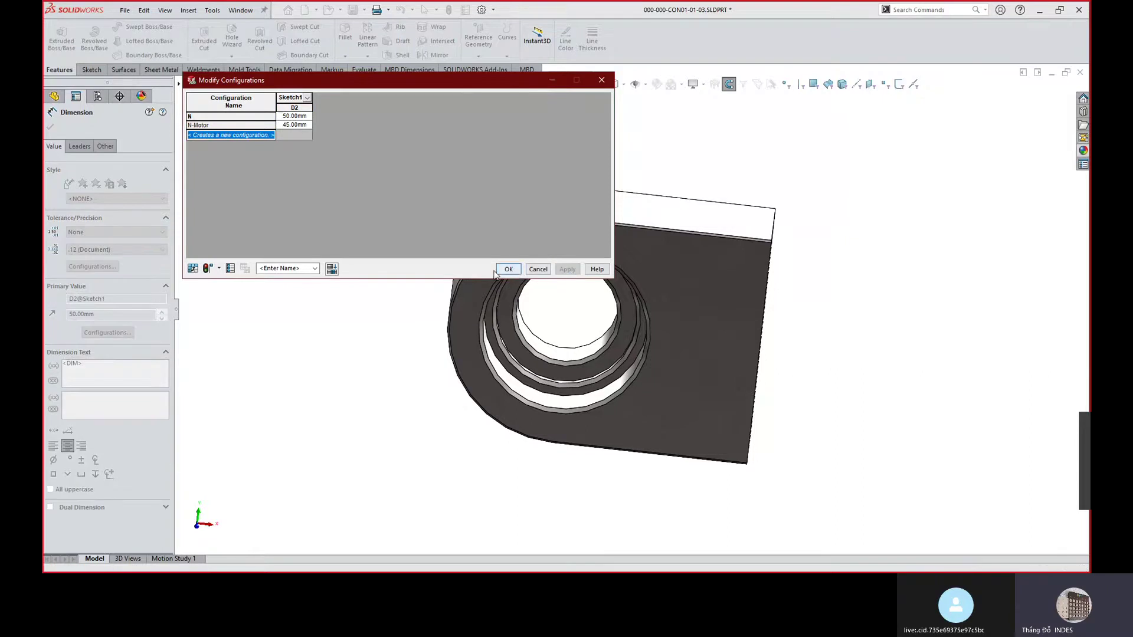
pyautogui.click(49, 128)
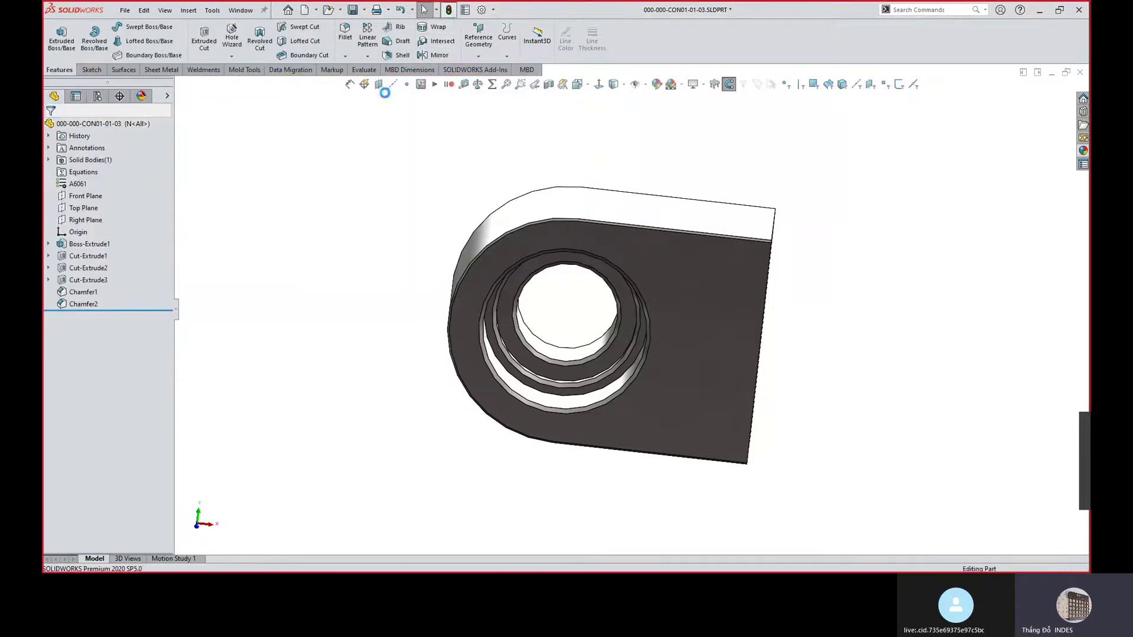
pyautogui.click(98, 97)
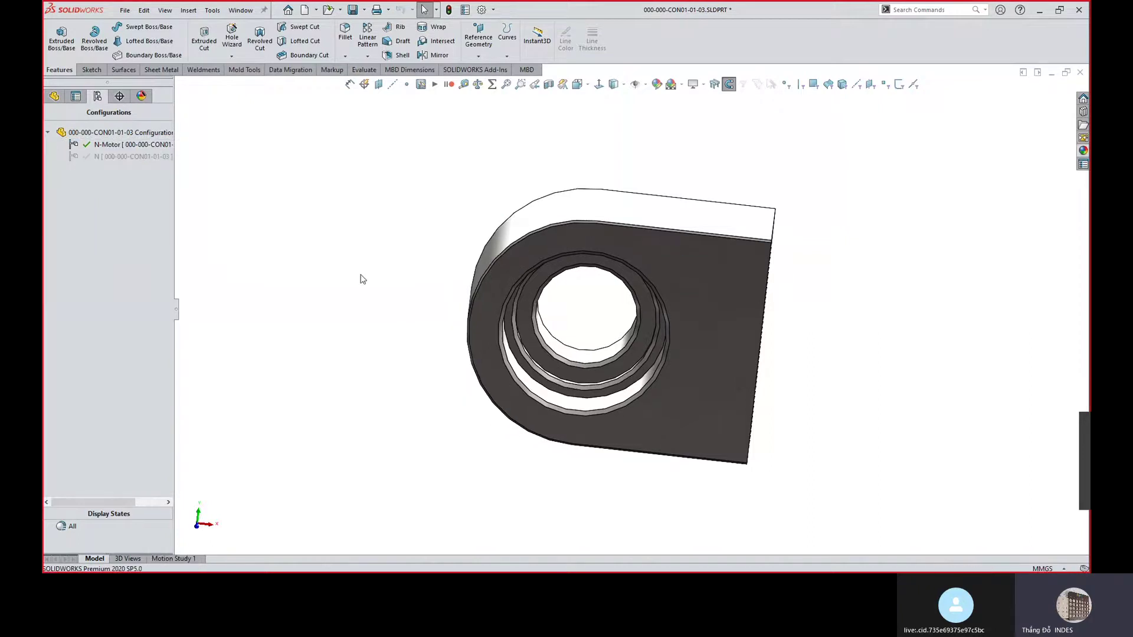
# Insert the N-Motor bearing block into the conveyor assembly, rotated in 90° steps so its bearing recess faces inward, at the open profile end.
pyautogui.hotkey('ctrl', 'Tab')
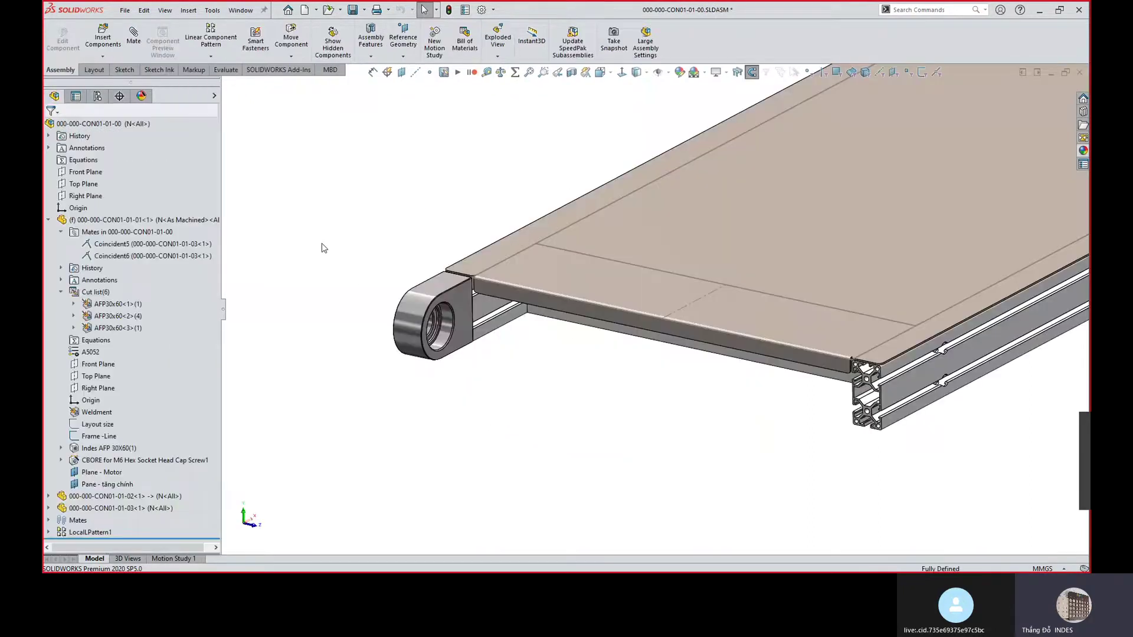
pyautogui.click(48, 219)
pyautogui.click(118, 50)
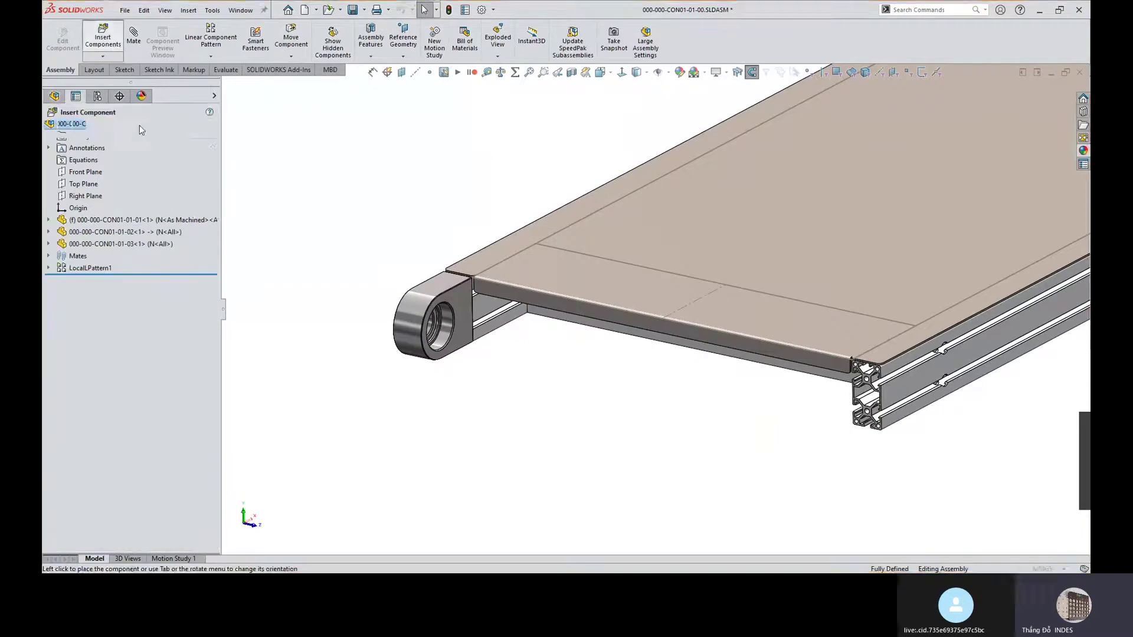
pyautogui.click(114, 238)
pyautogui.scroll(5, 784, 401)
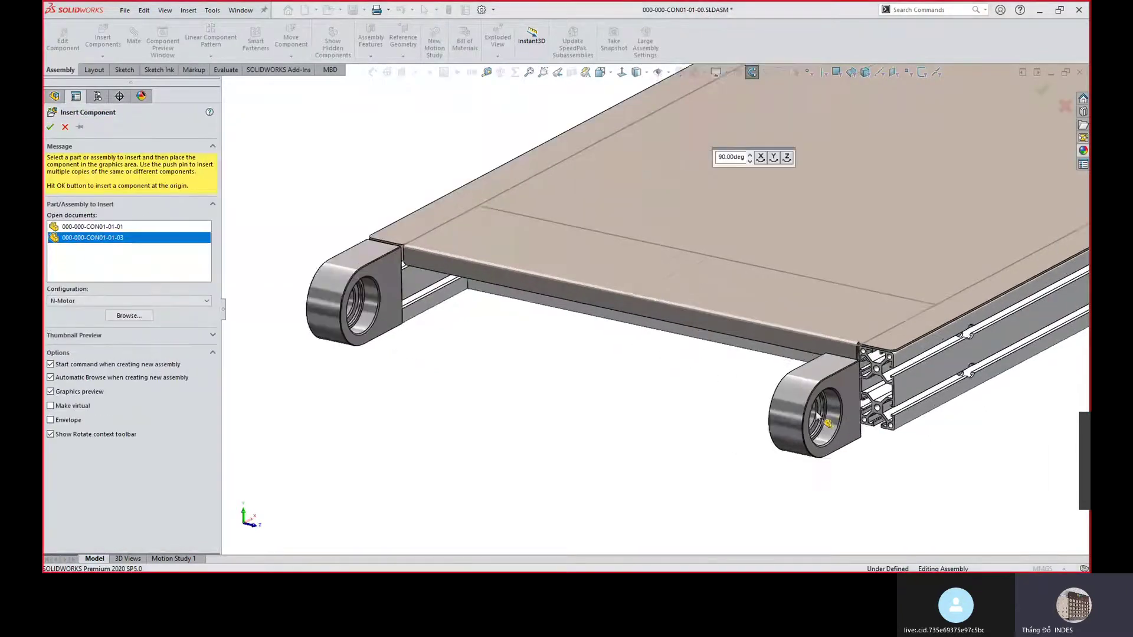
pyautogui.click(774, 158)
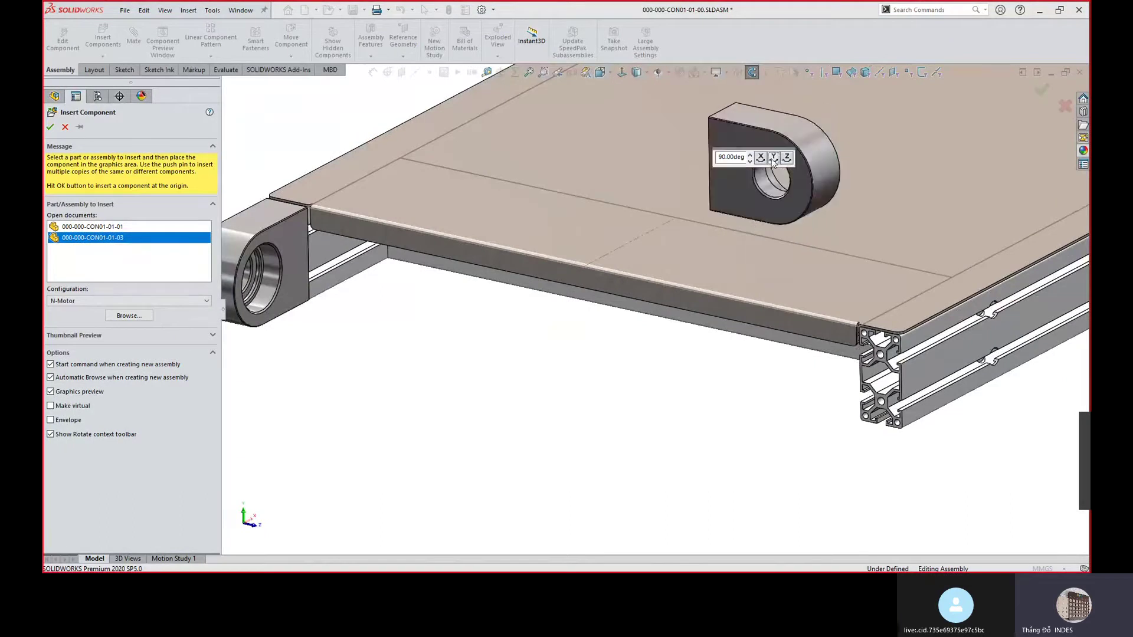
pyautogui.click(774, 158)
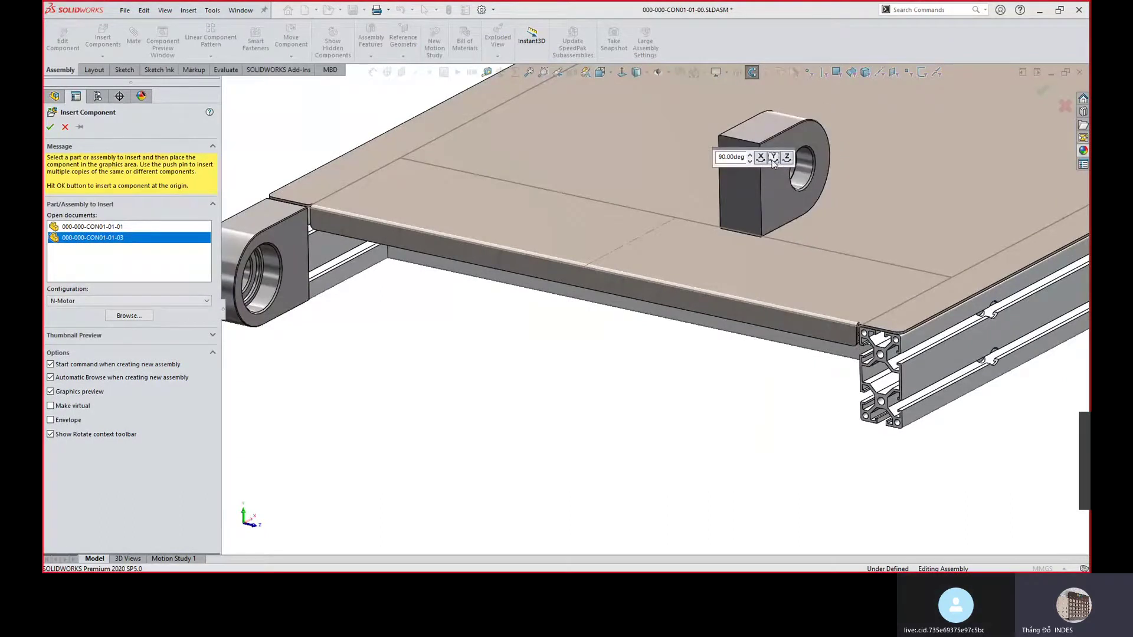
pyautogui.click(787, 158)
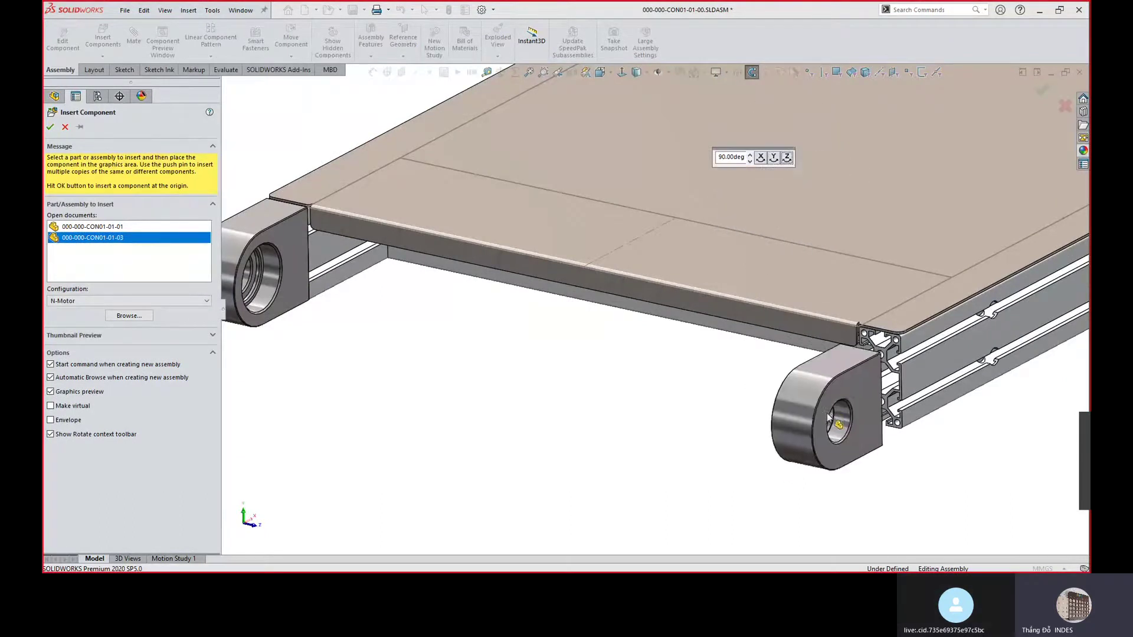
pyautogui.click(840, 401)
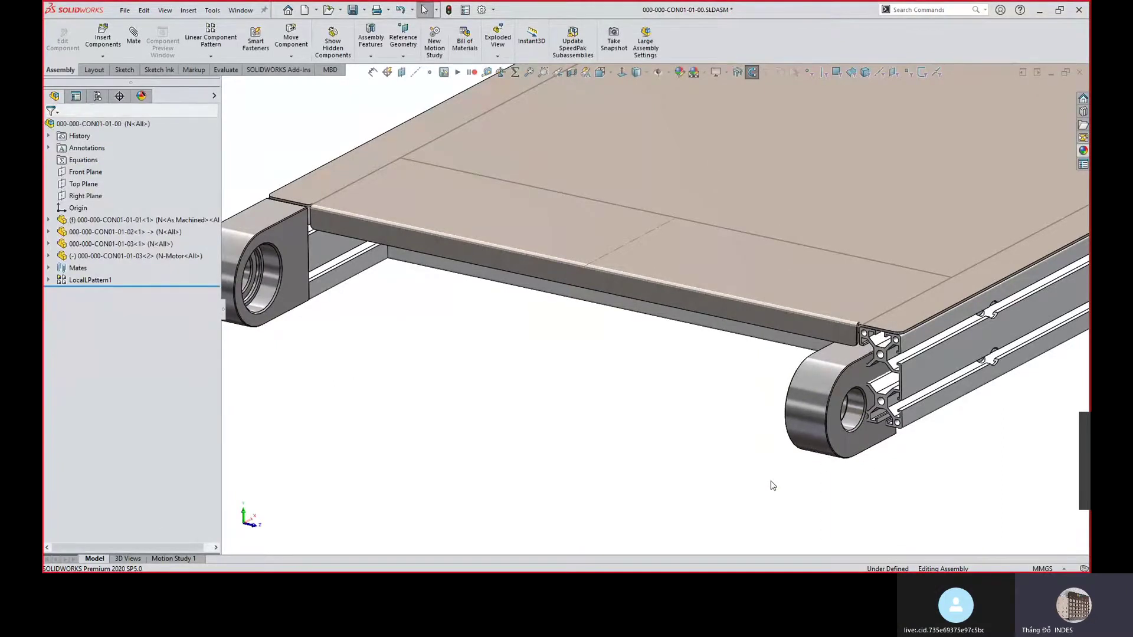
pyautogui.scroll(1, 850, 419)
pyautogui.middleClick(850, 420)
pyautogui.scroll(-1, 856, 424)
pyautogui.moveTo(850, 419); pyautogui.dragTo(878, 436, button='middle')
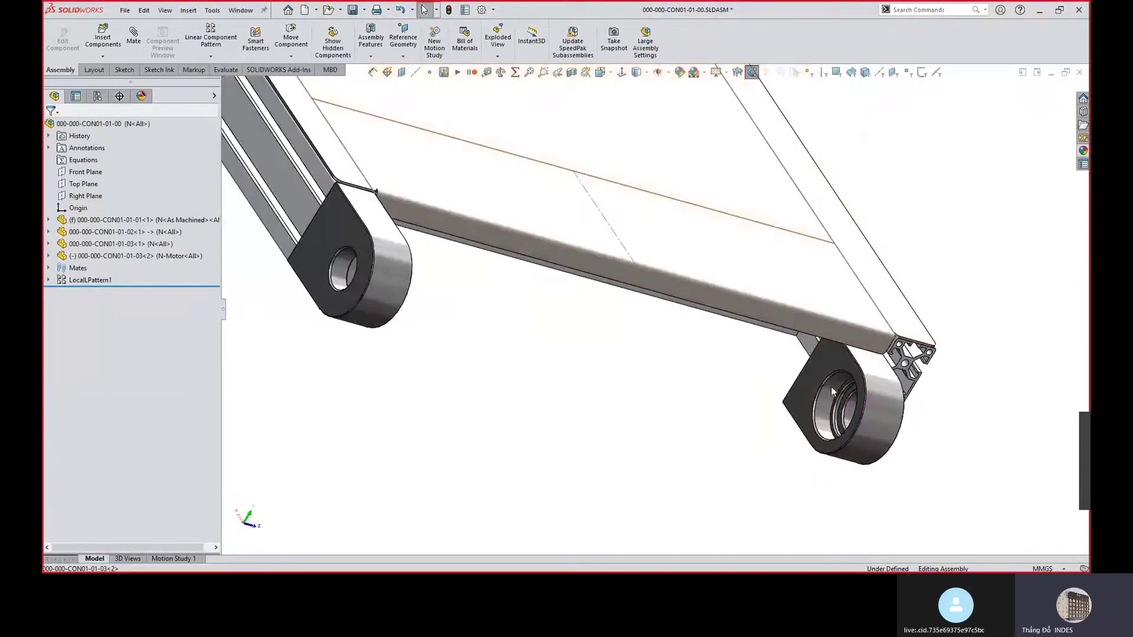
pyautogui.click(821, 413)
pyautogui.moveTo(810, 423); pyautogui.dragTo(741, 382, button='middle')
pyautogui.scroll(3, 645, 296)
pyautogui.scroll(-3, 354, 253)
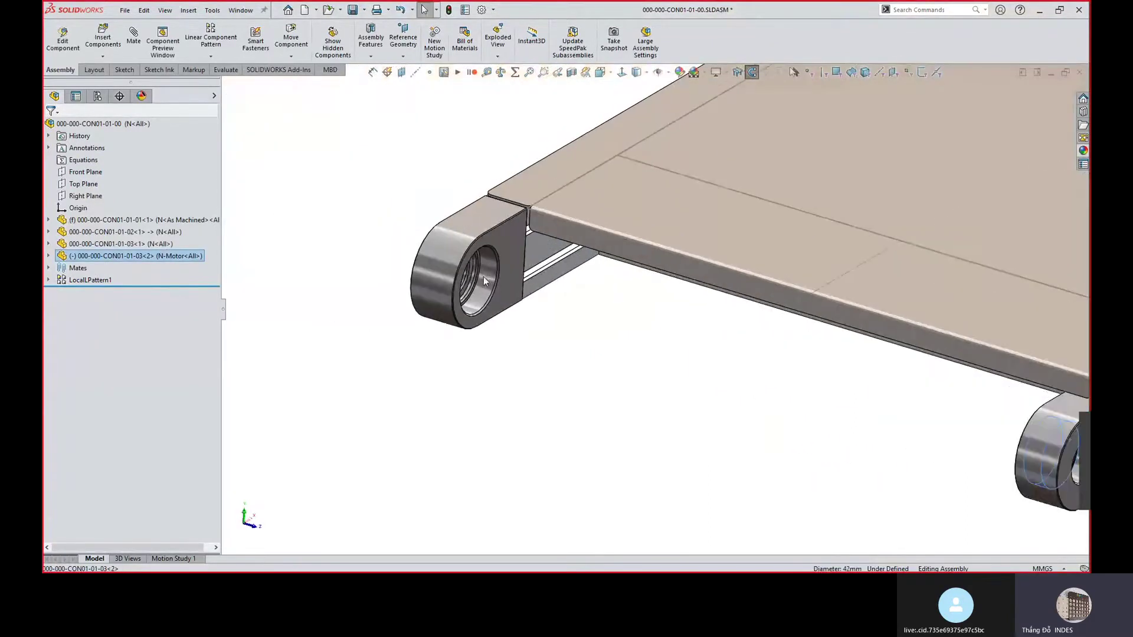
pyautogui.keyDown('ctrl'); pyautogui.click(490, 268); pyautogui.keyUp('ctrl')
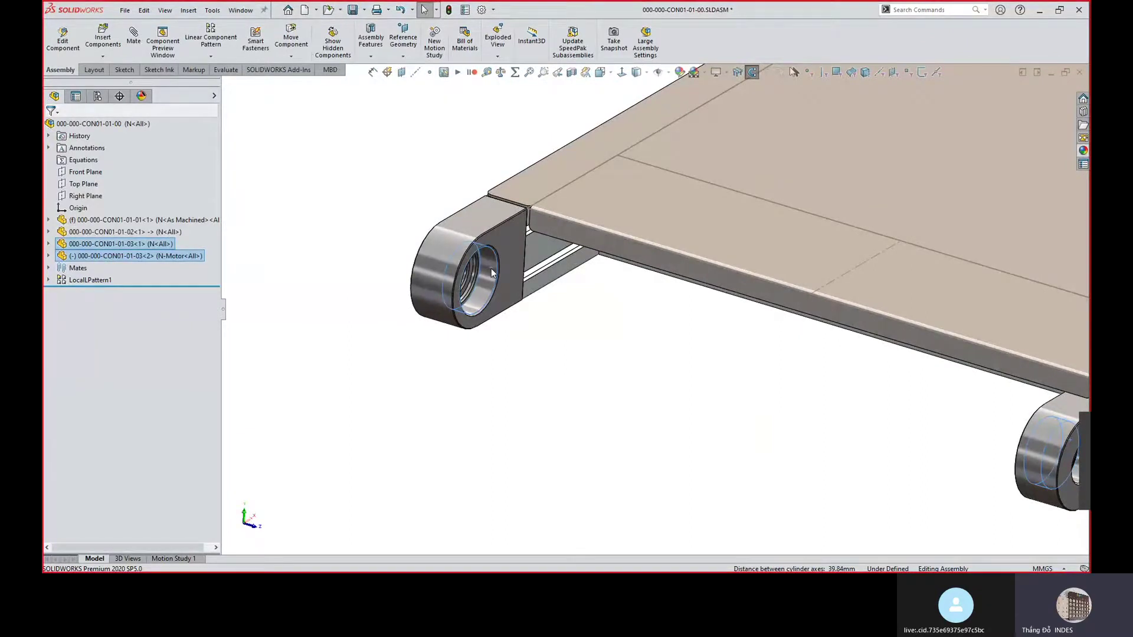
pyautogui.click(534, 343)
# Mate the rounded end faces of both bearing blocks concentric and move the N-Motor block back to the opposite profile end.
pyautogui.click(432, 295)
pyautogui.scroll(1, 466, 388)
pyautogui.keyDown('ctrl'); pyautogui.click(982, 421); pyautogui.keyUp('ctrl')
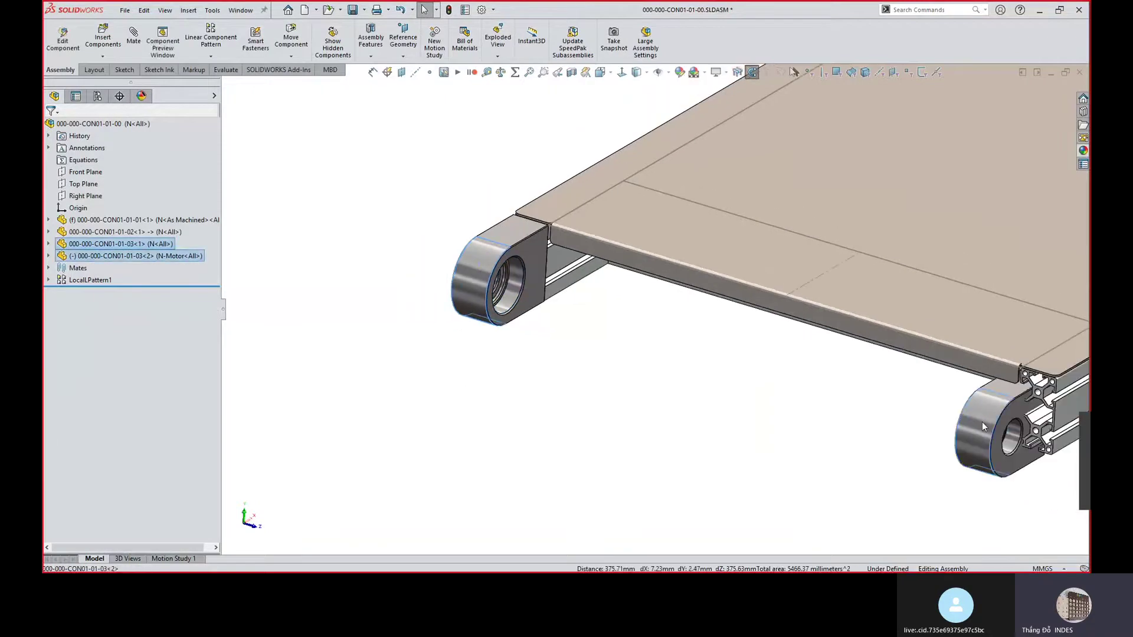
pyautogui.click(1006, 416)
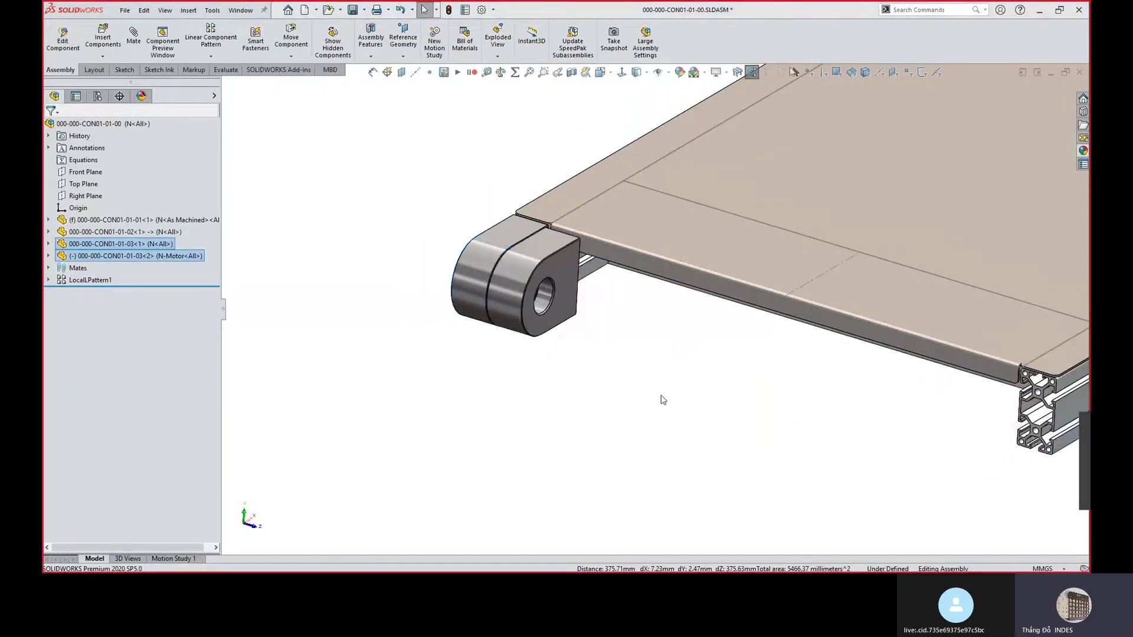
pyautogui.click(567, 416)
pyautogui.scroll(2, 533, 401)
pyautogui.moveTo(577, 303); pyautogui.dragTo(865, 396)
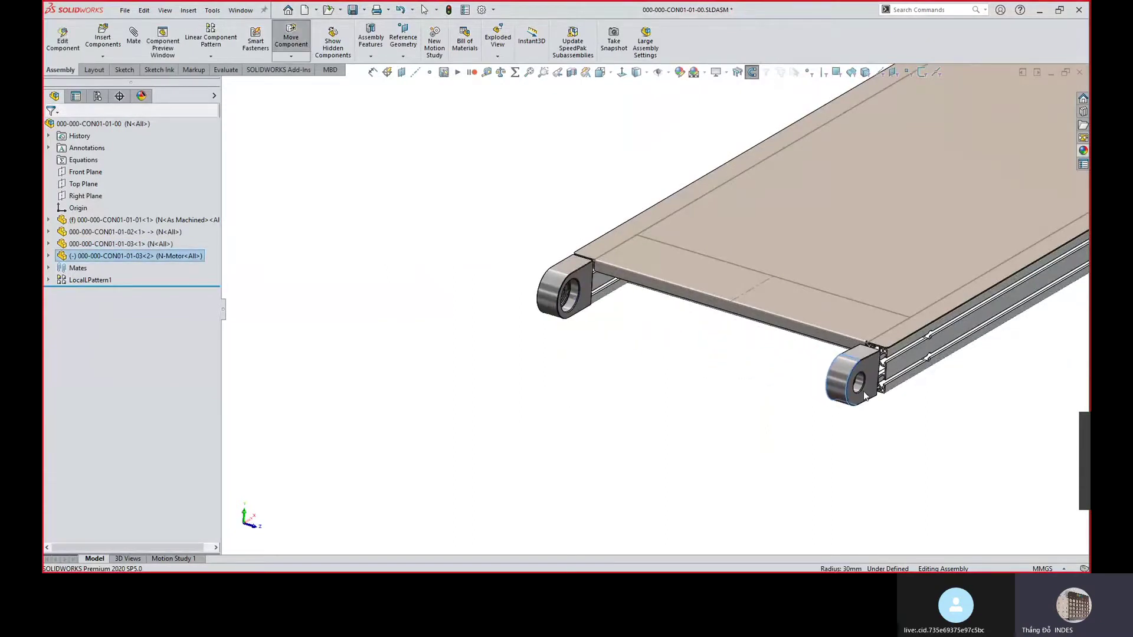
pyautogui.press('Escape')
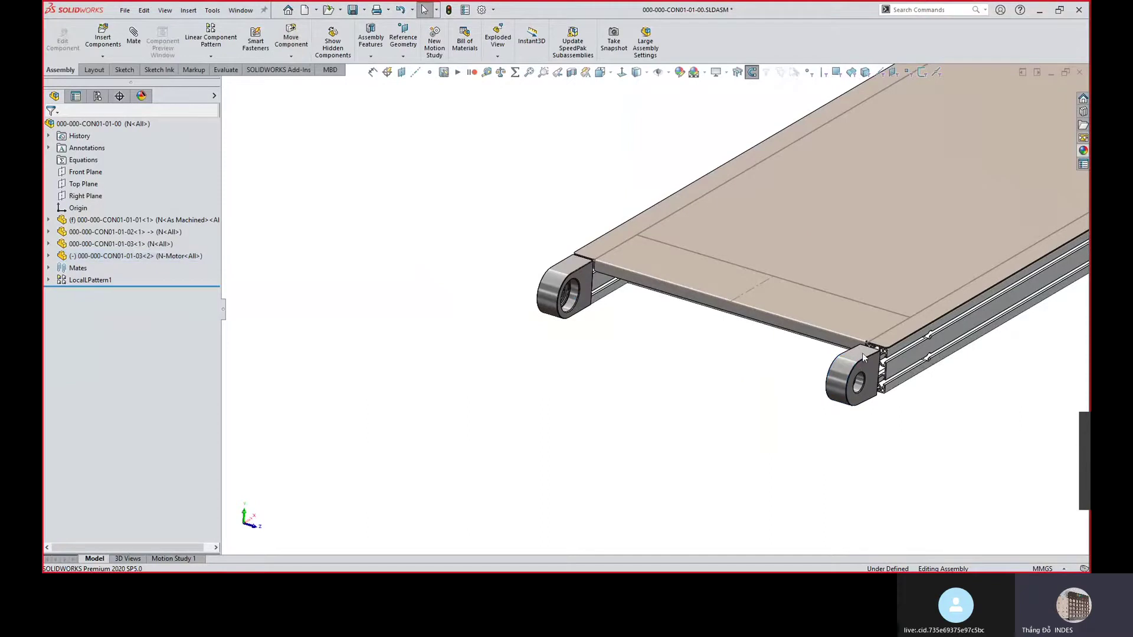
# Mate the Top Plane of the N-Motor bearing block coincident with the Top Plane of the first bearing block.
pyautogui.click(50, 256)
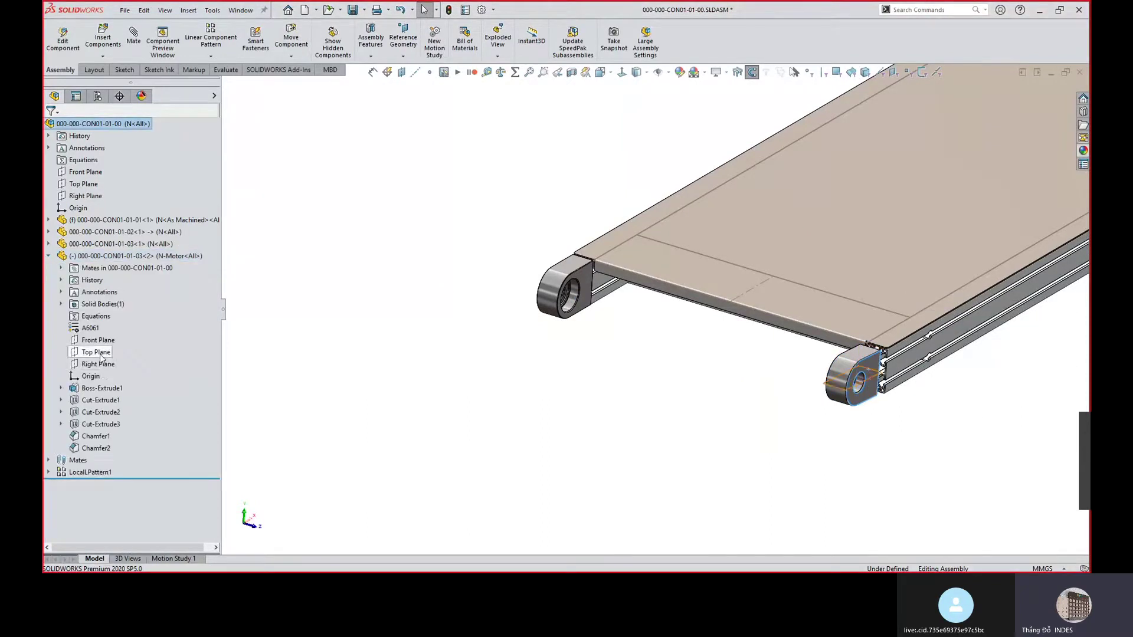
pyautogui.click(99, 352)
pyautogui.click(49, 244)
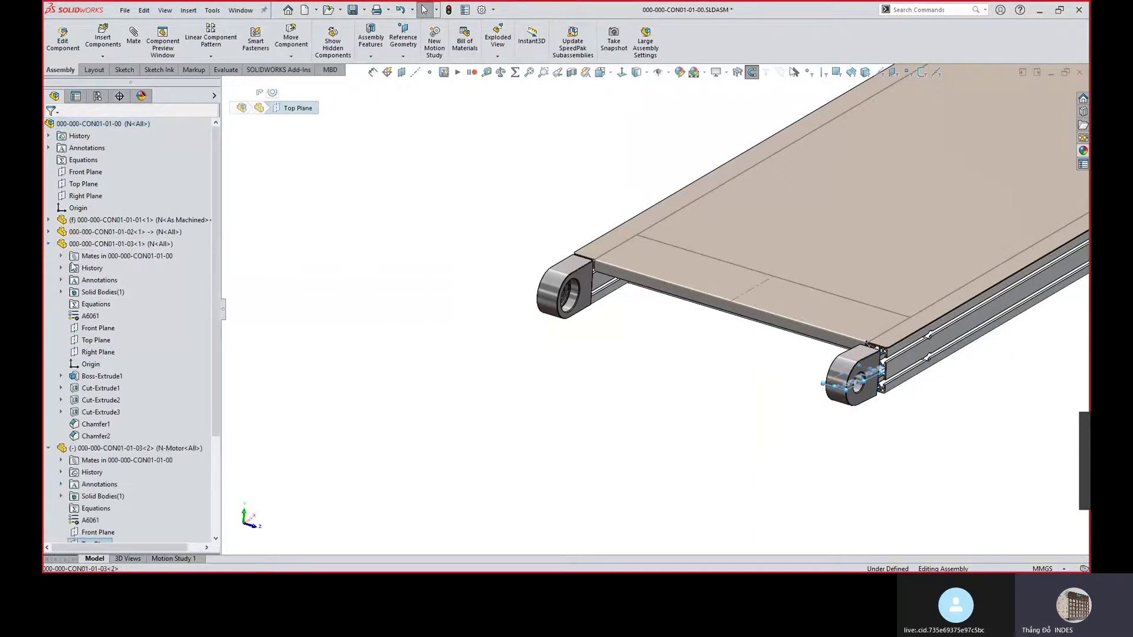
pyautogui.keyDown('ctrl'); pyautogui.click(94, 340); pyautogui.keyUp('ctrl')
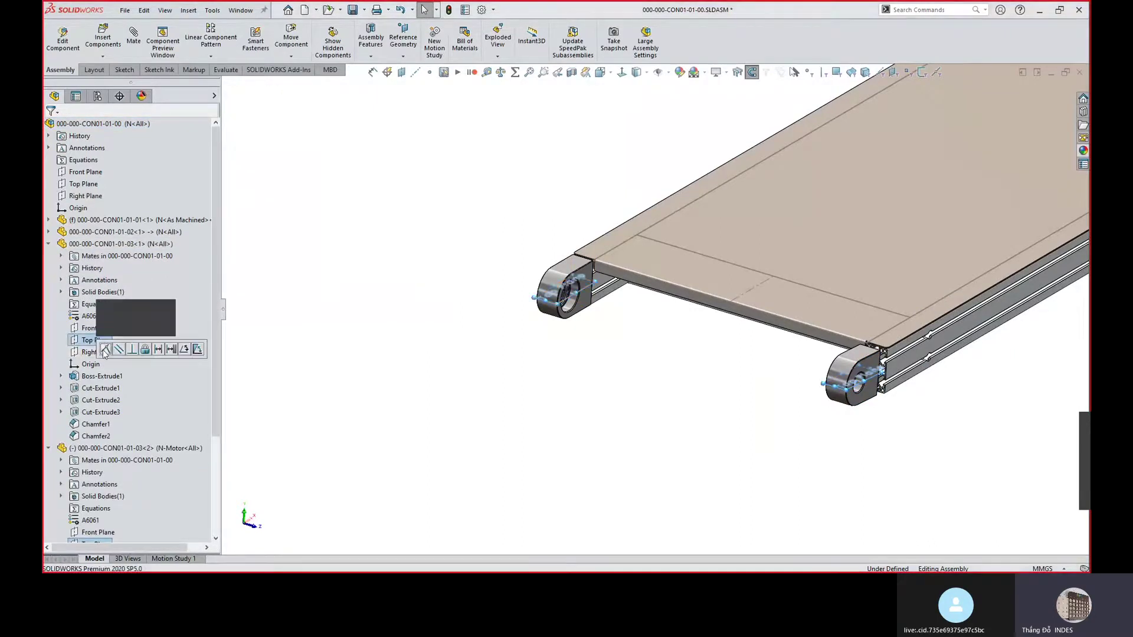
pyautogui.click(105, 350)
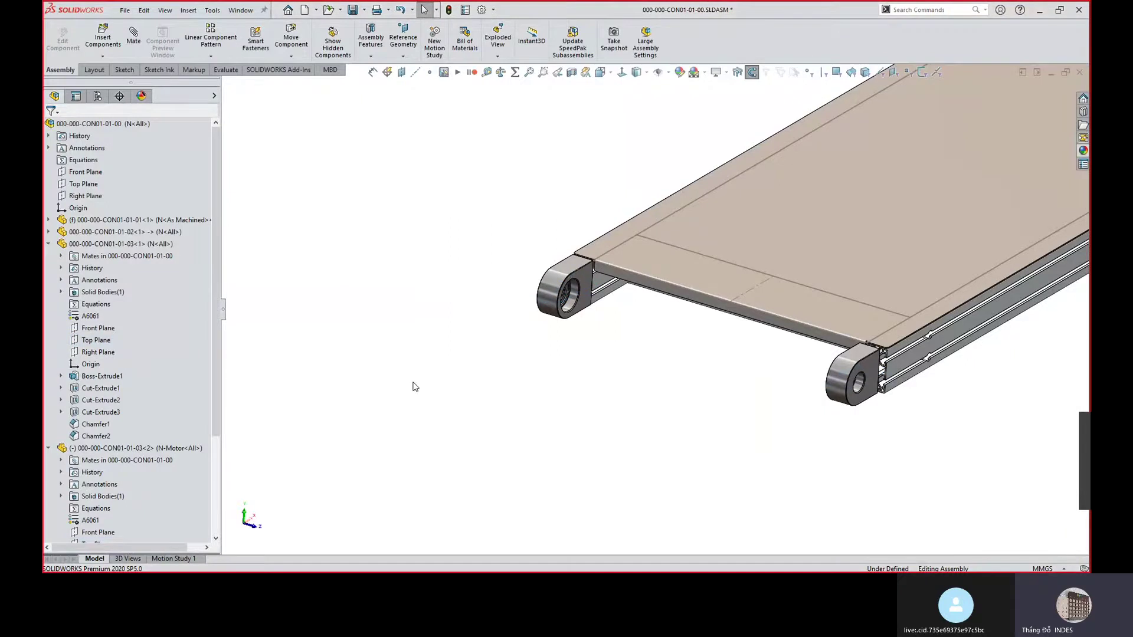
# Collapse both bearing block trees and examine how the two blocks line up with each other and the profile ends.
pyautogui.scroll(-2, 825, 354)
pyautogui.moveTo(849, 354)
pyautogui.mouseDown(button='middle')
pyautogui.moveTo(801, 331)
pyautogui.moveTo(862, 362)
pyautogui.mouseUp(button='middle')
pyautogui.scroll(-1, 878, 367)
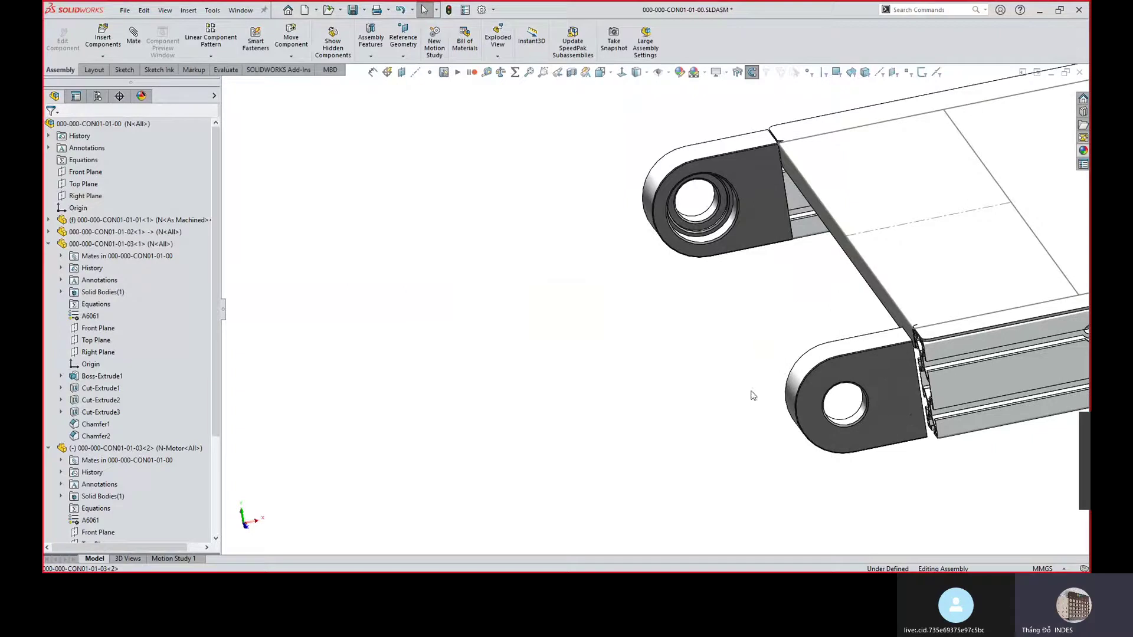
pyautogui.click(49, 244)
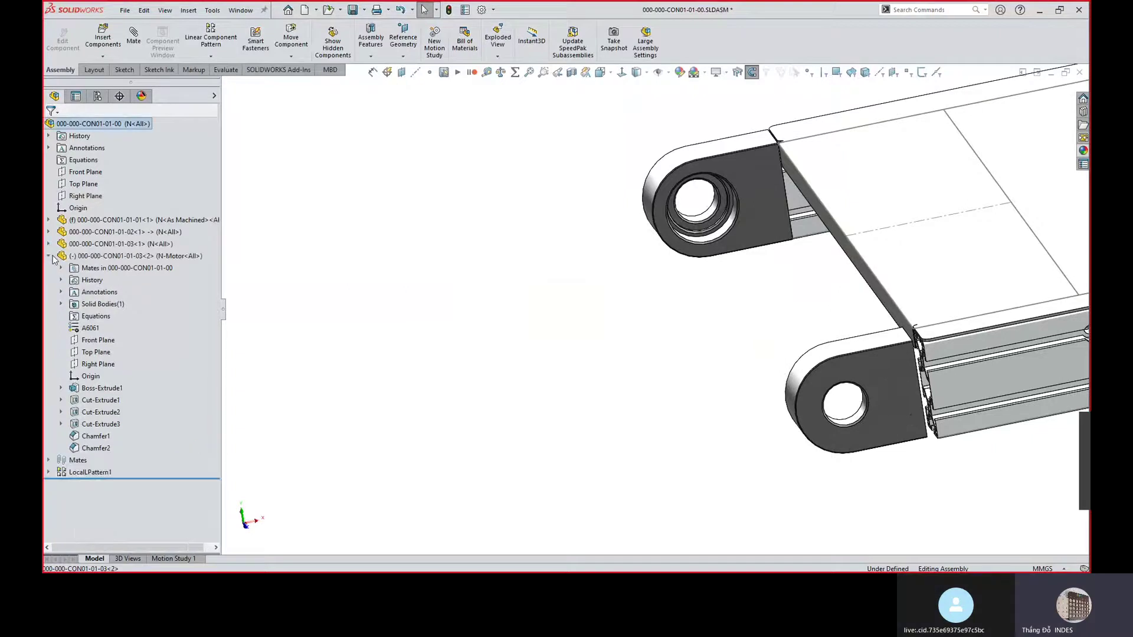
pyautogui.click(49, 256)
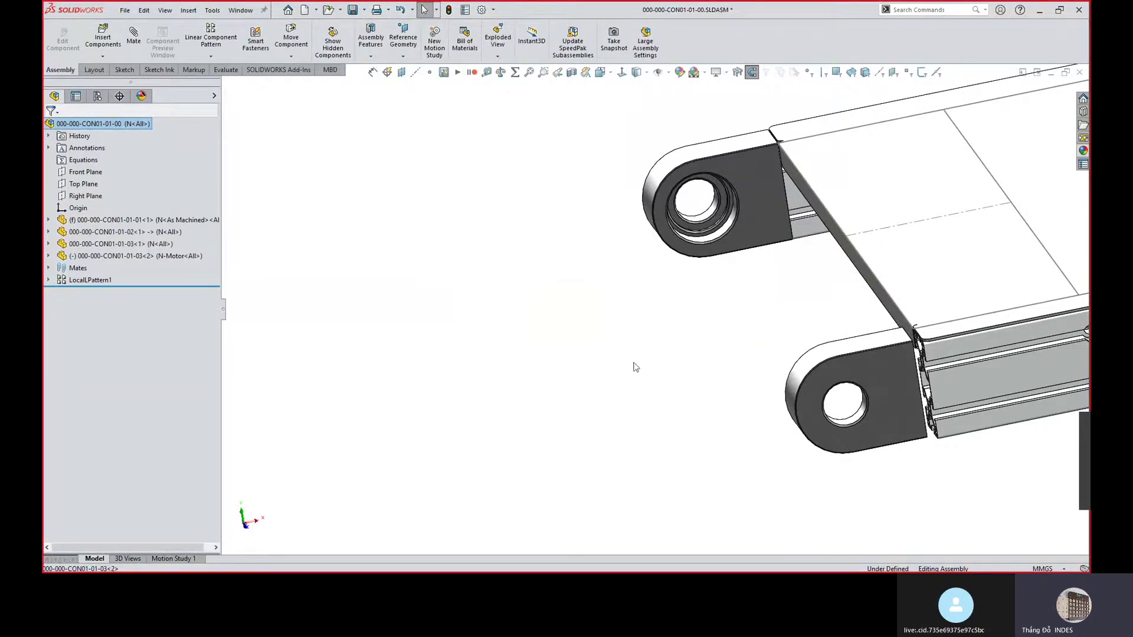
pyautogui.click(660, 179)
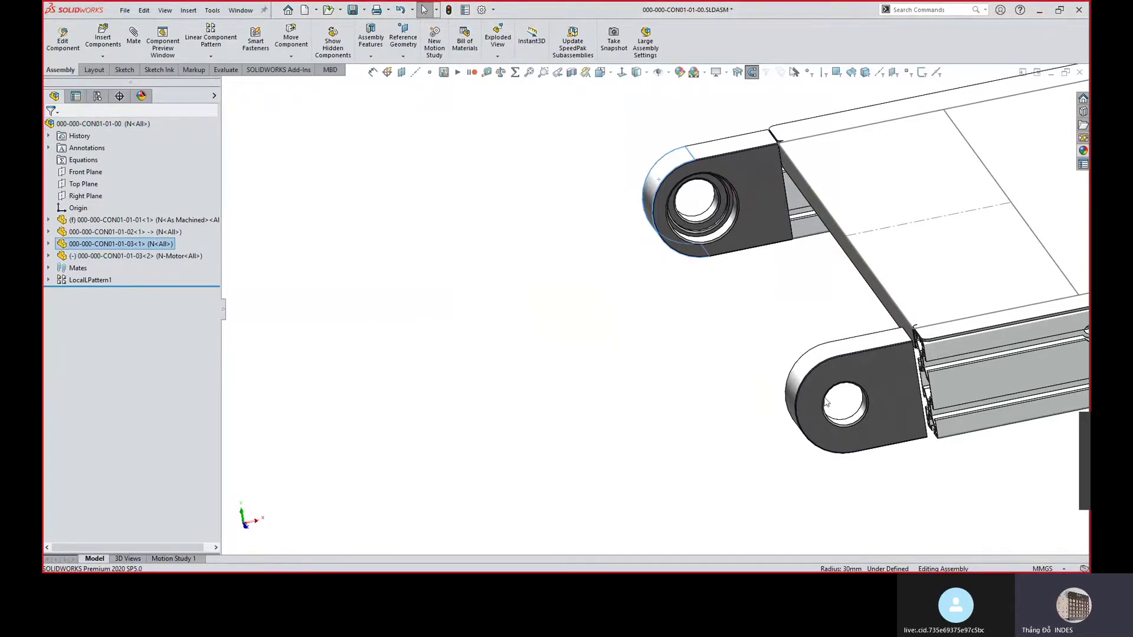
pyautogui.moveTo(728, 255); pyautogui.dragTo(744, 266, button='middle')
pyautogui.scroll(3, 718, 397)
pyautogui.scroll(-2, 873, 394)
pyautogui.moveTo(884, 380); pyautogui.dragTo(740, 425, button='middle')
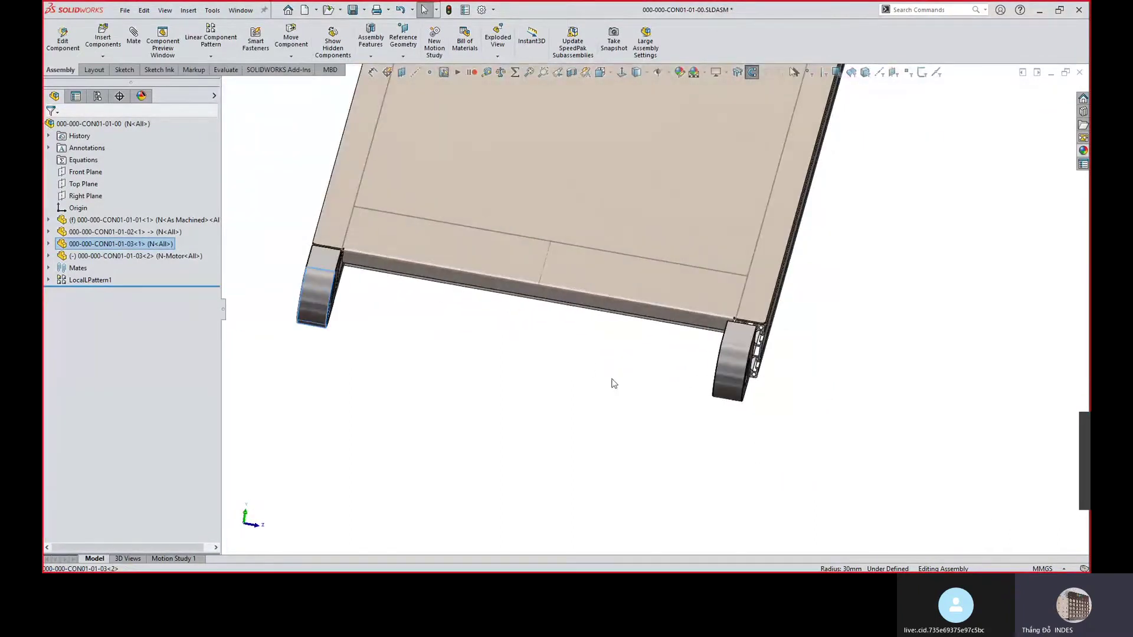
# Mate the Front Planes of both bearing blocks symmetric about the assembly's Front Plane.
pyautogui.moveTo(721, 370)
pyautogui.mouseDown()
pyautogui.moveTo(545, 360)
pyautogui.moveTo(675, 385)
pyautogui.moveTo(708, 378)
pyautogui.mouseUp()
pyautogui.press('Escape')
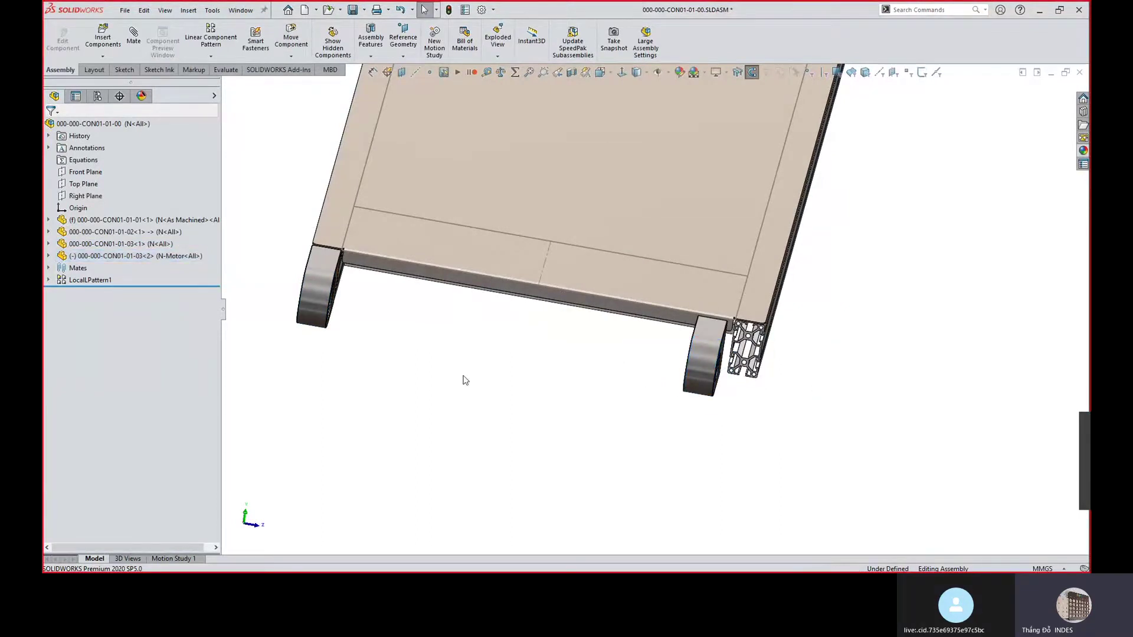
pyautogui.click(78, 173)
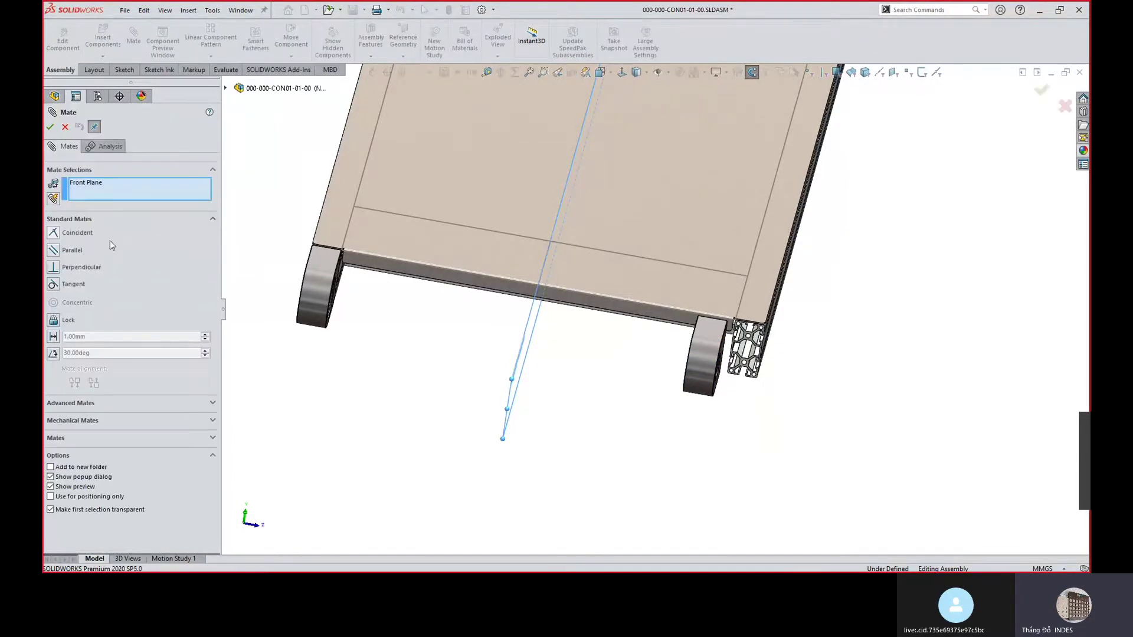
pyautogui.click(59, 406)
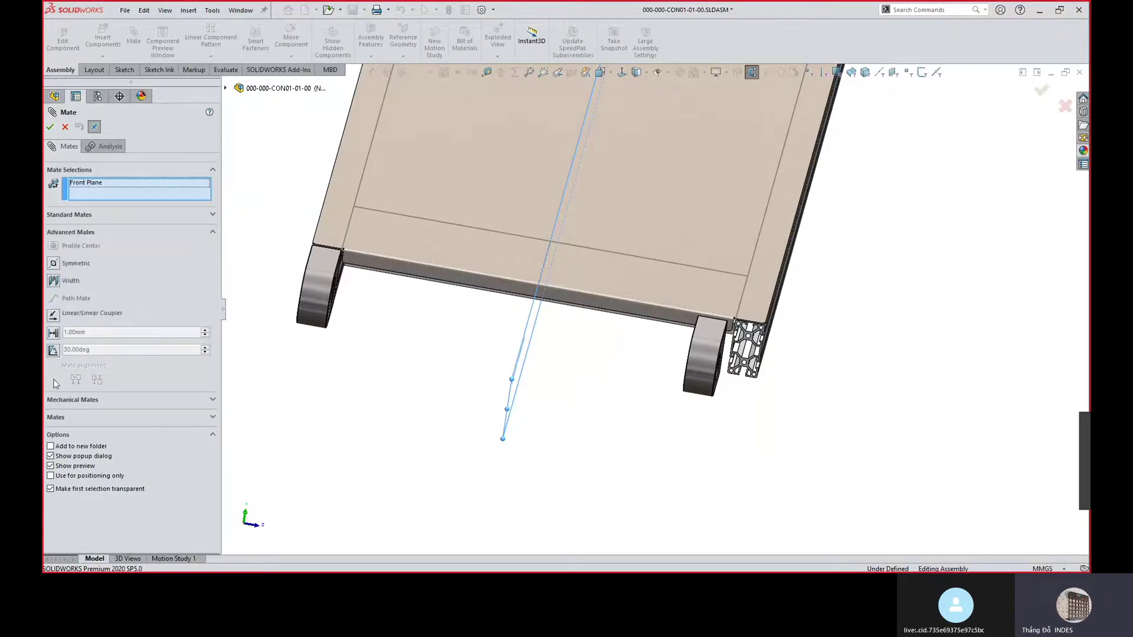
pyautogui.click(53, 263)
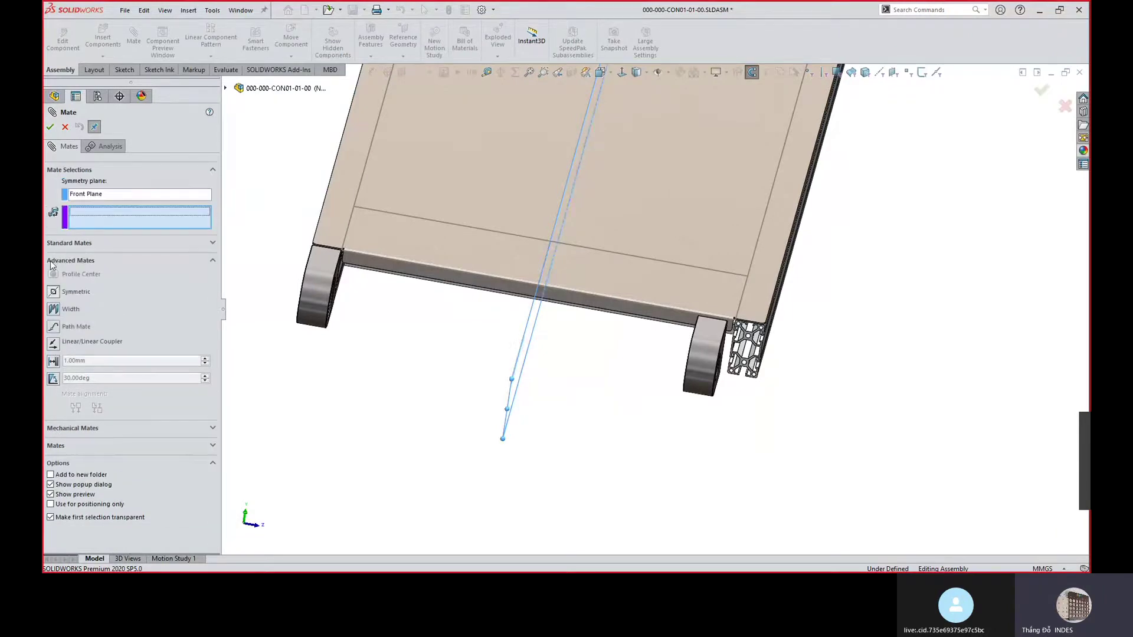
pyautogui.click(225, 88)
pyautogui.scroll(3, 454, 196)
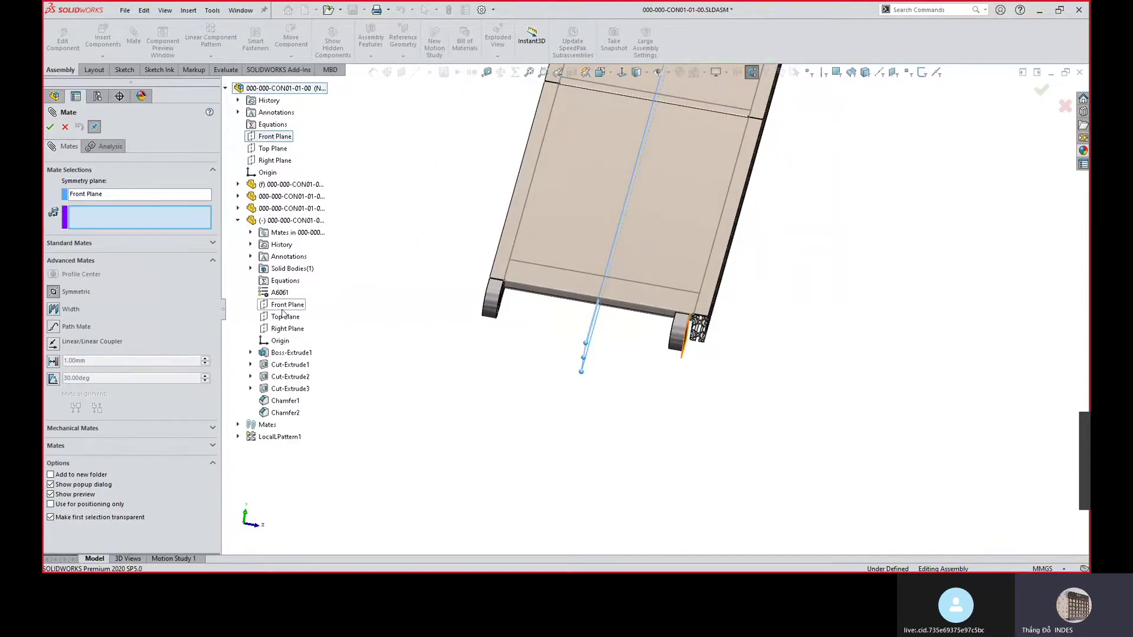
pyautogui.click(284, 306)
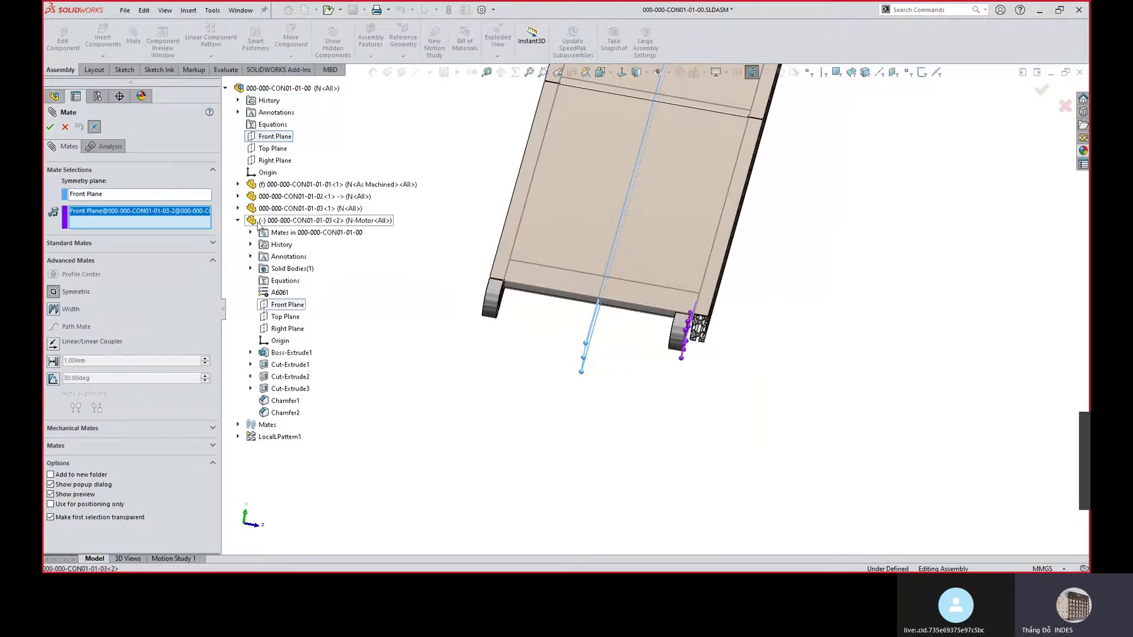
pyautogui.click(238, 209)
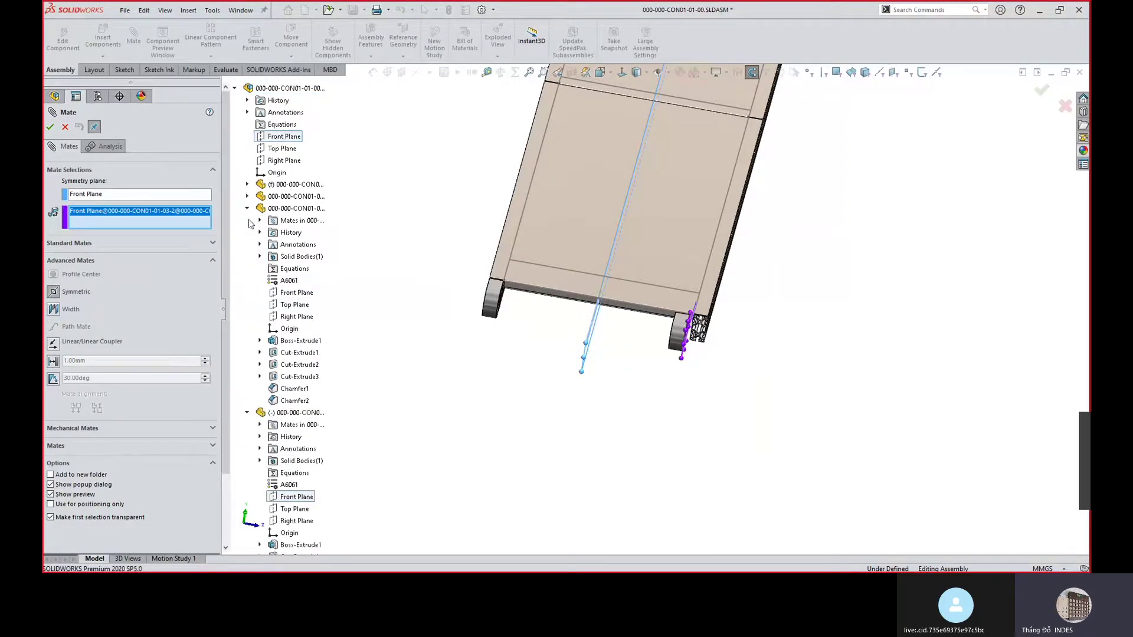
pyautogui.click(290, 294)
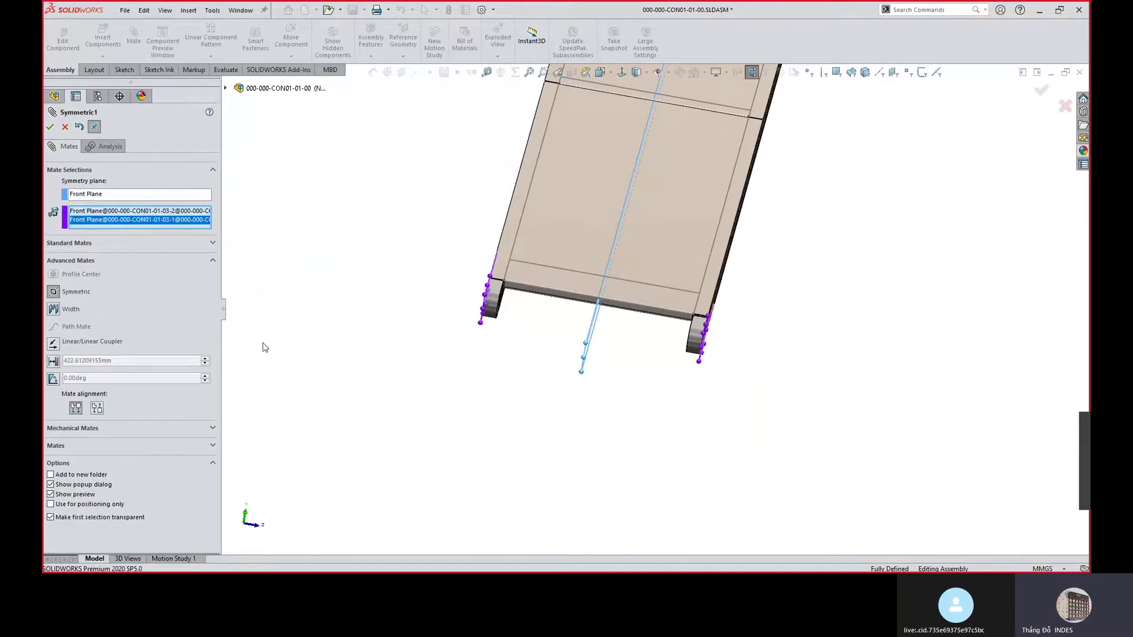
pyautogui.click(50, 127)
pyautogui.click(65, 129)
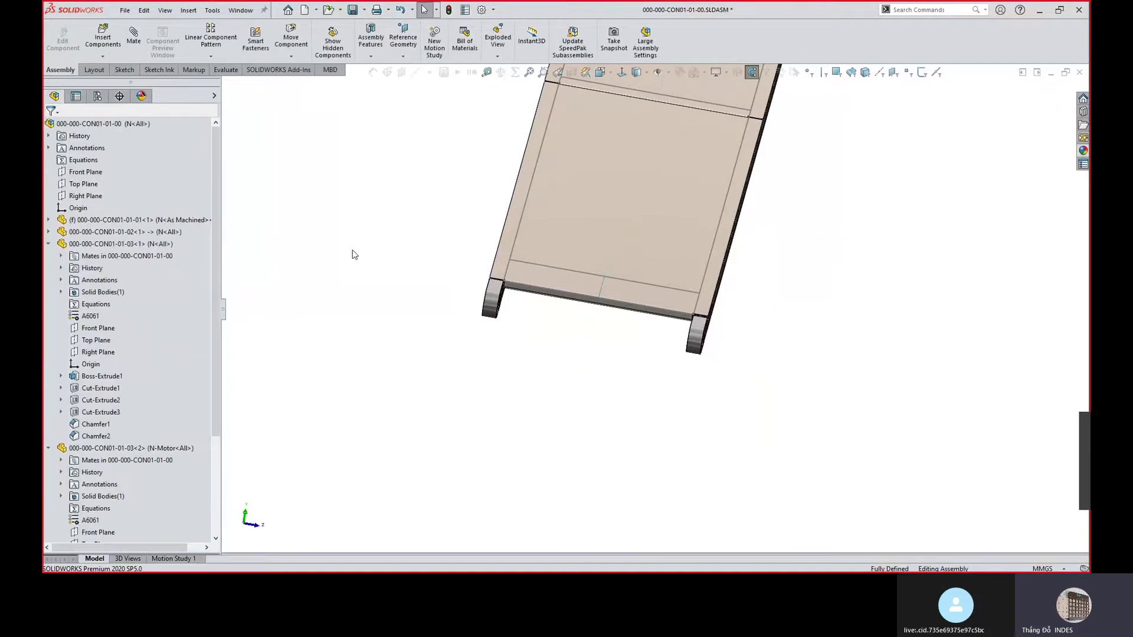
# Examine how both bearing blocks sit against the aluminum profile ends and collapse the first block's tree.
pyautogui.scroll(-6, 703, 314)
pyautogui.moveTo(685, 309); pyautogui.dragTo(598, 287, button='middle')
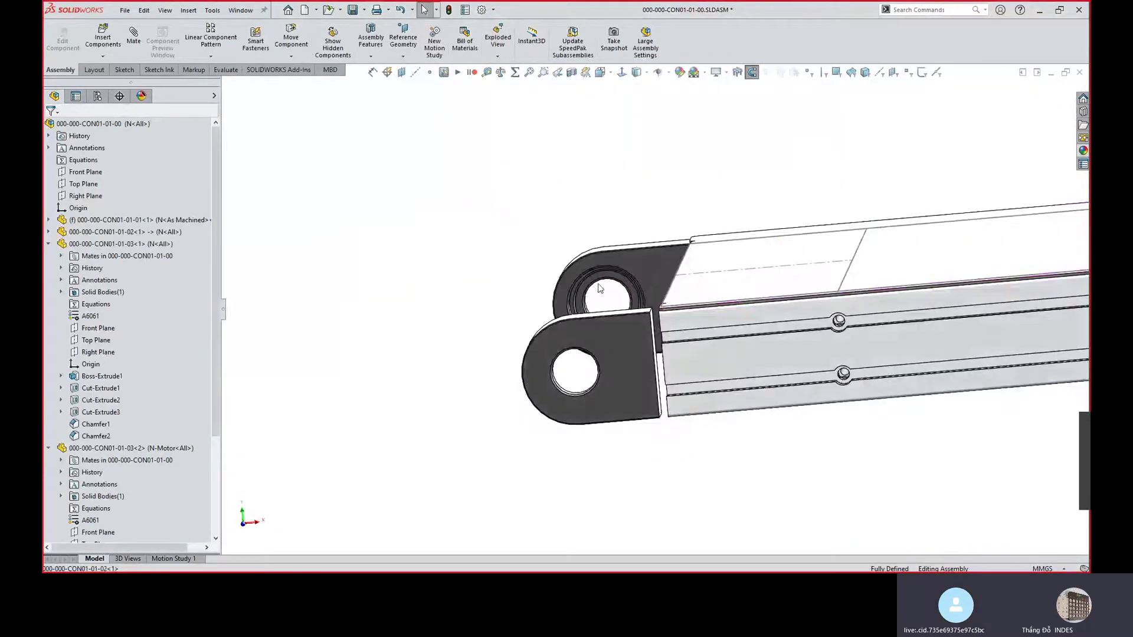
pyautogui.scroll(-5, 665, 348)
pyautogui.moveTo(674, 314); pyautogui.dragTo(688, 268, button='middle')
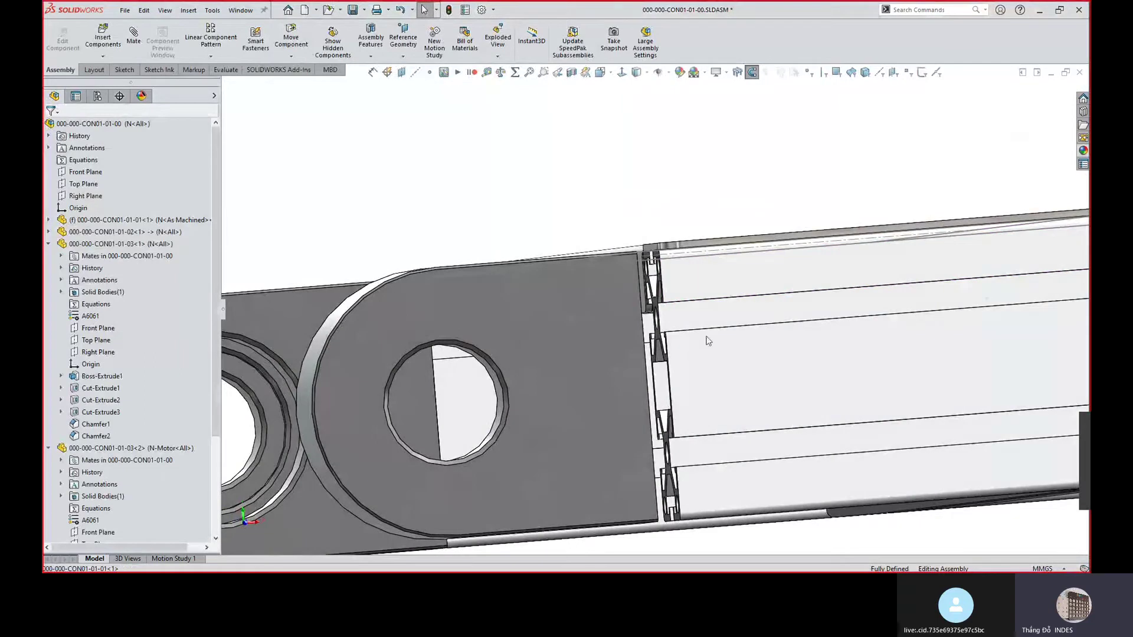
pyautogui.moveTo(554, 332); pyautogui.dragTo(607, 349, button='middle')
pyautogui.scroll(4, 607, 349)
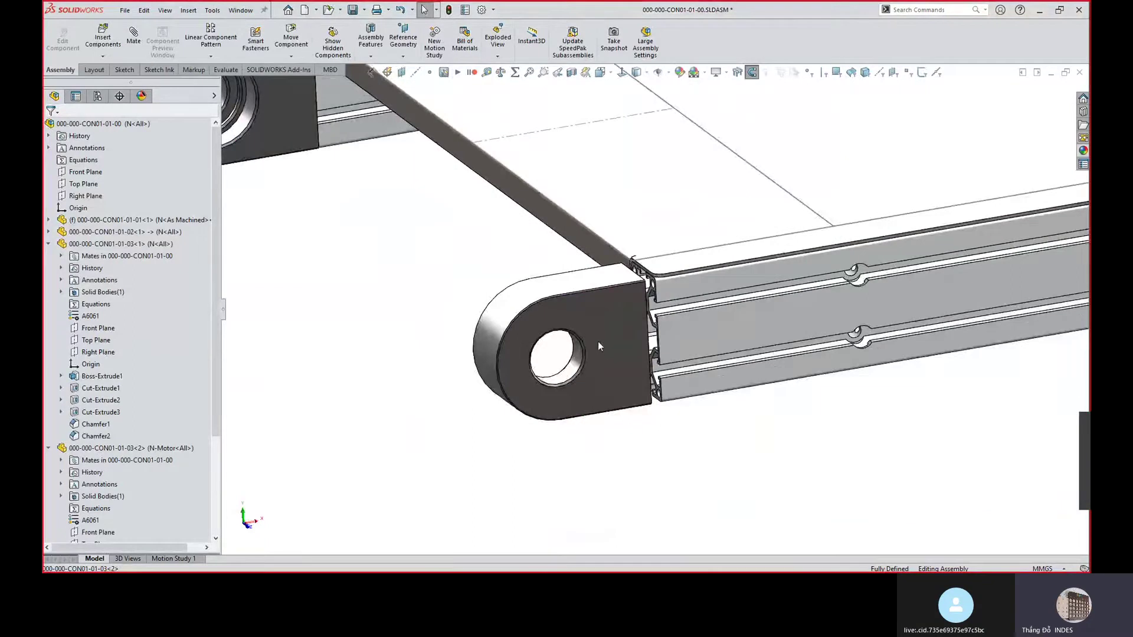
pyautogui.scroll(3, 599, 346)
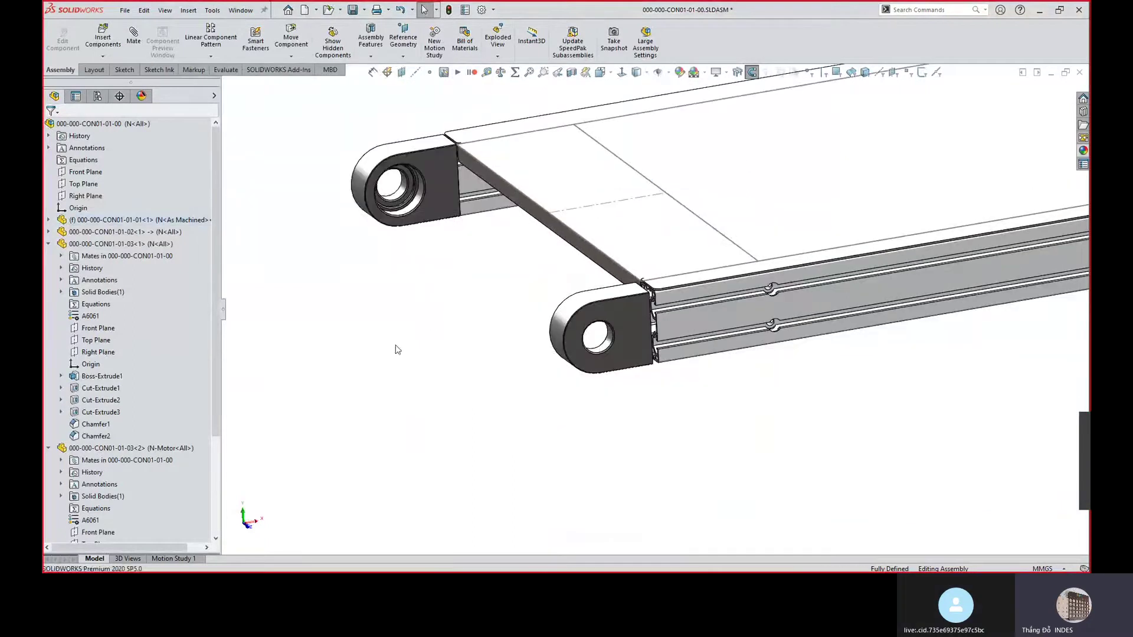
pyautogui.click(49, 244)
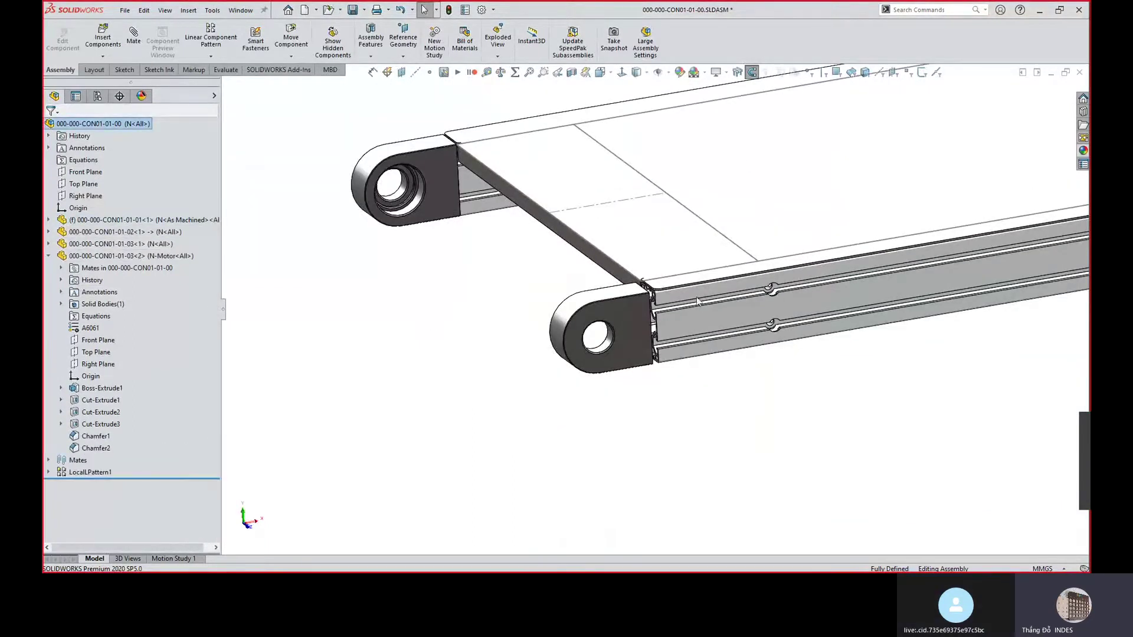
pyautogui.scroll(-3, 698, 301)
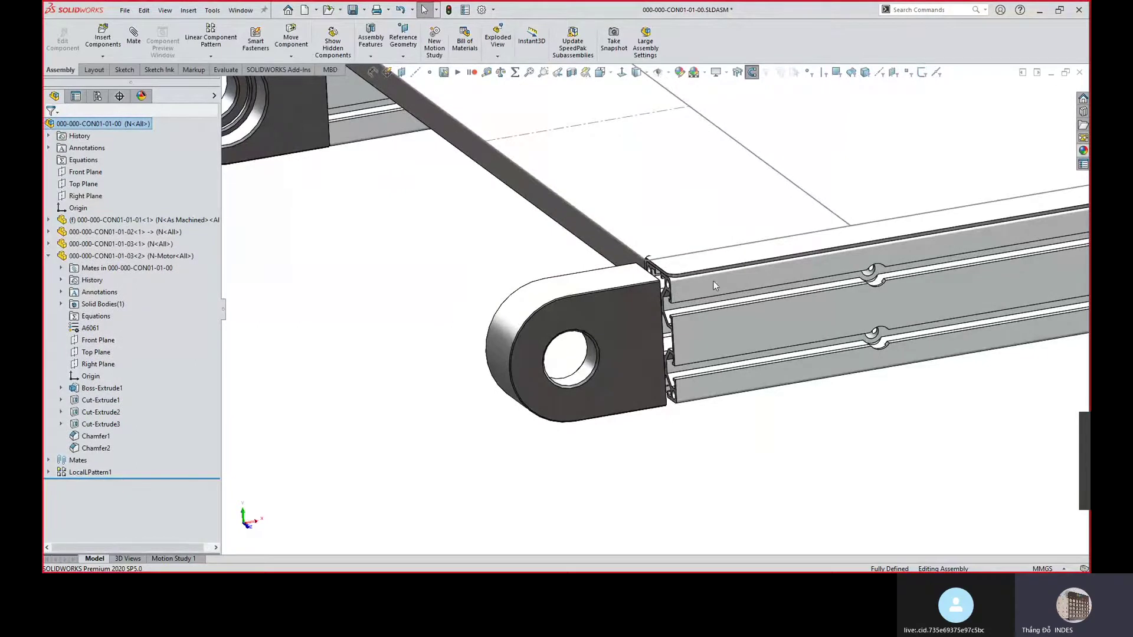
pyautogui.scroll(3, 666, 342)
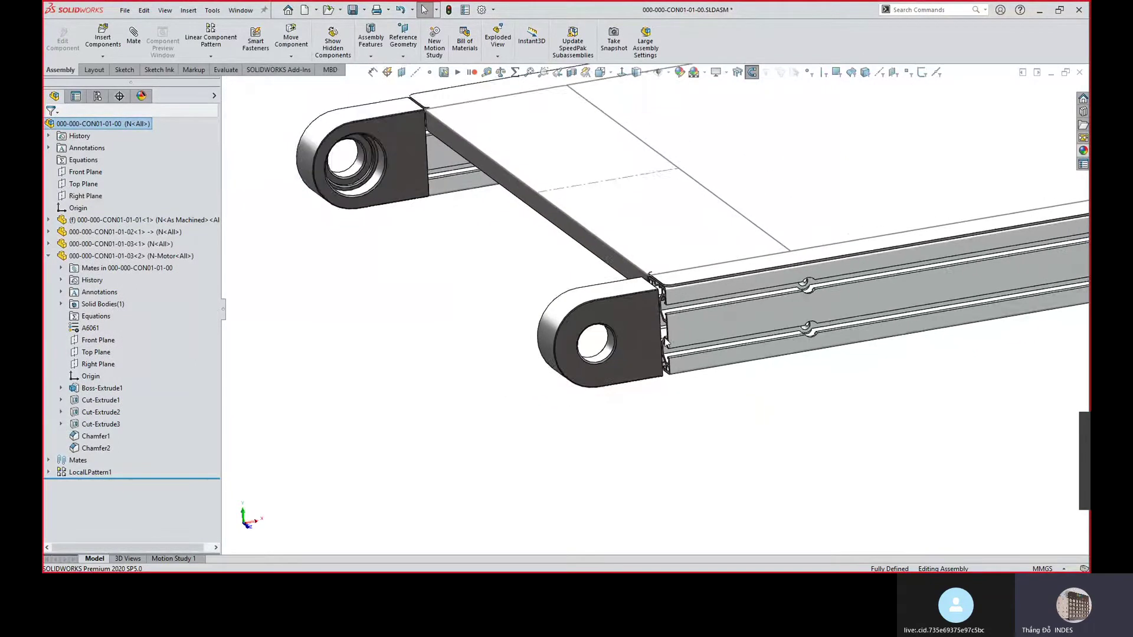
pyautogui.scroll(-3, 466, 227)
pyautogui.moveTo(481, 209); pyautogui.dragTo(642, 282, button='middle')
pyautogui.scroll(2, 642, 282)
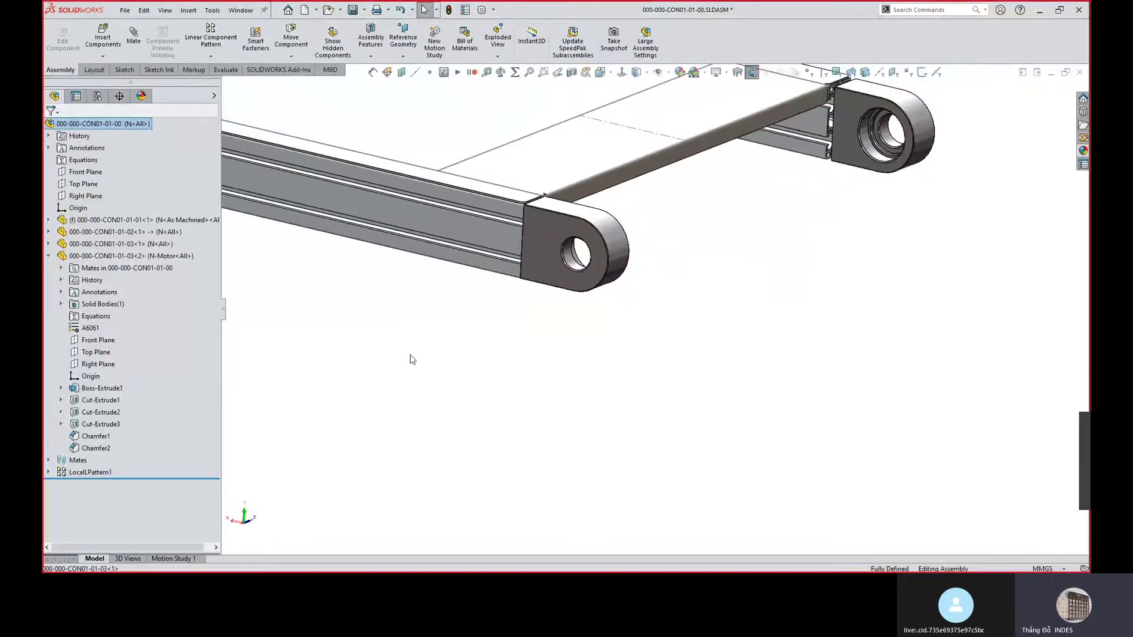
# Create a new part from the Part IMV template and open a sketch on its Front Plane.
pyautogui.click(304, 9)
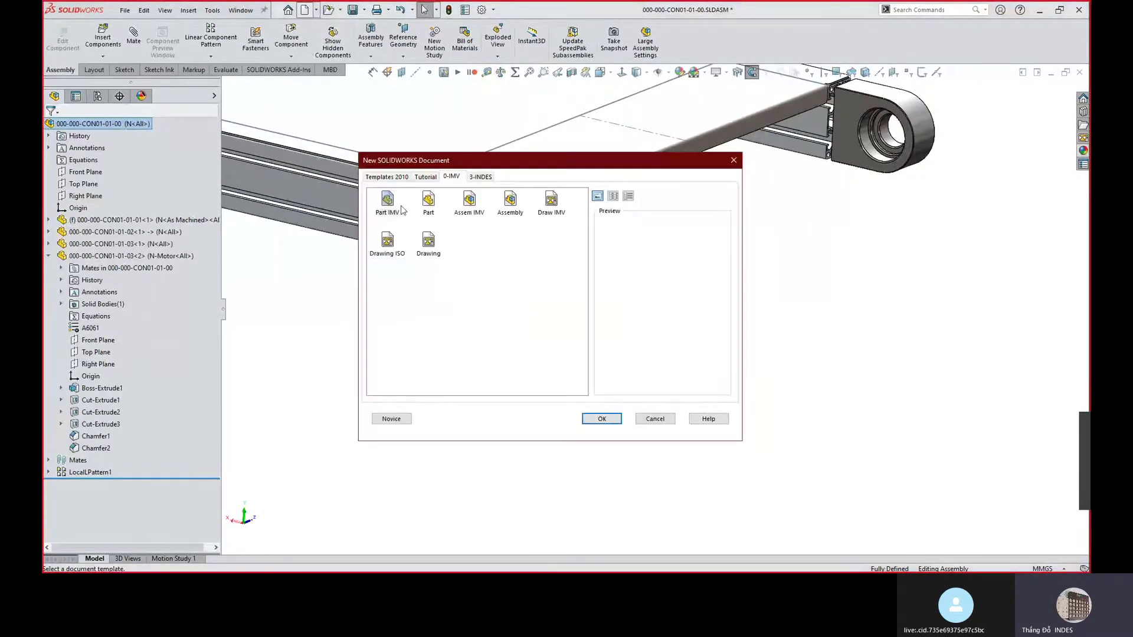
pyautogui.click(389, 205)
pyautogui.click(600, 418)
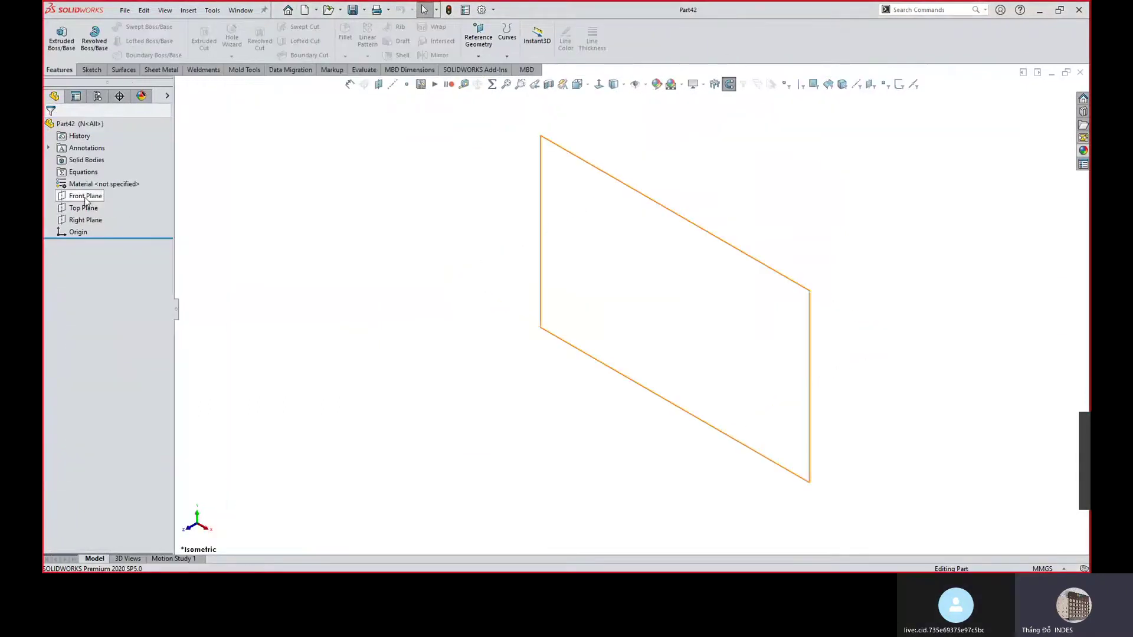
pyautogui.click(84, 197)
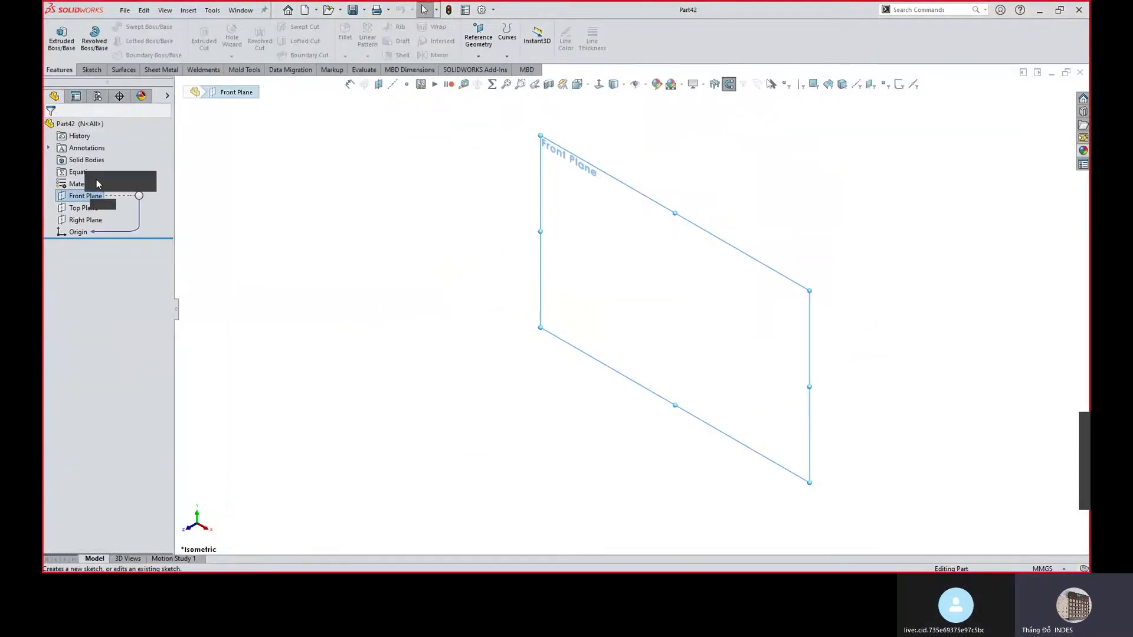
pyautogui.click(97, 180)
# Sketch a closed plate outline with horizontal sides about 104 mm long, a tangent semicircular end of about 21 mm radius and a square end.
pyautogui.press('s')
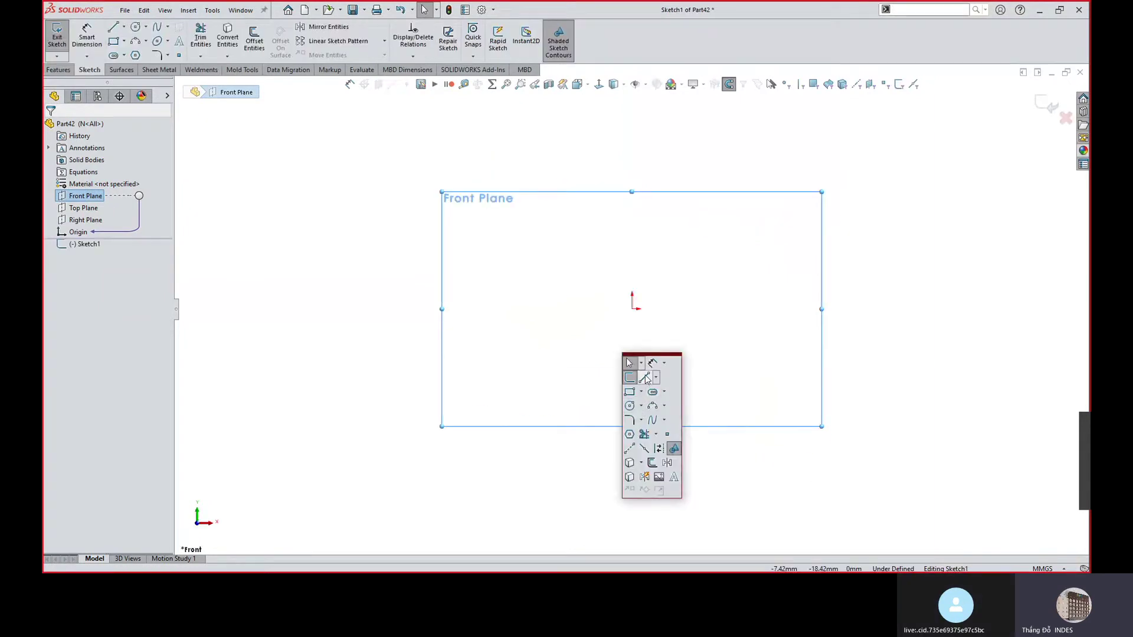
pyautogui.click(645, 378)
pyautogui.moveTo(897, 262); pyautogui.dragTo(674, 261)
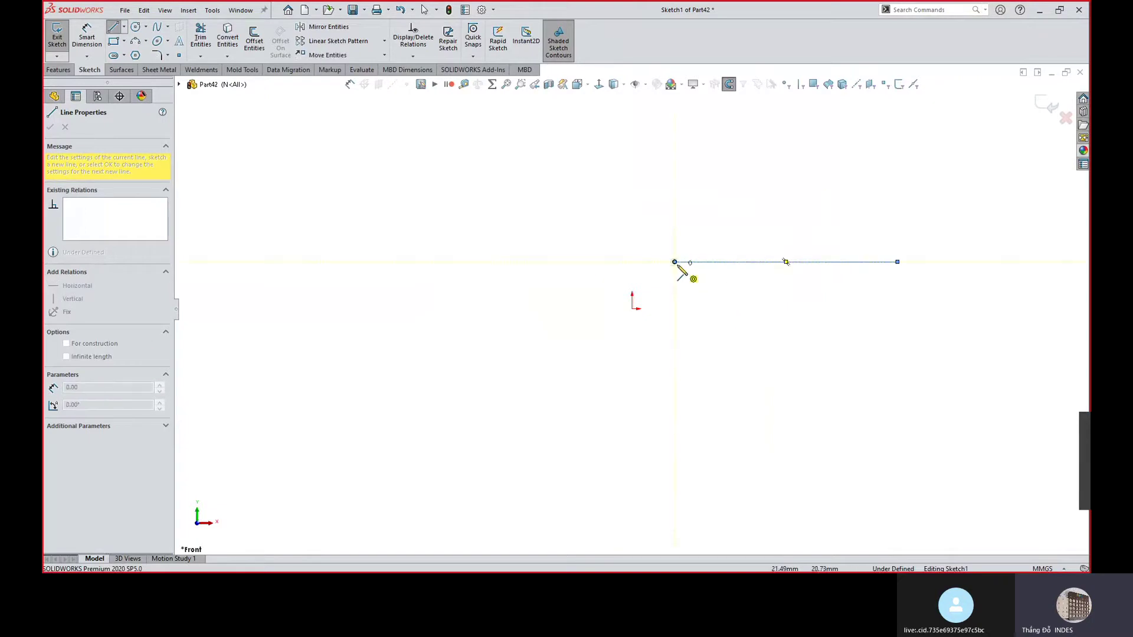
pyautogui.press('a')
pyautogui.click(676, 353)
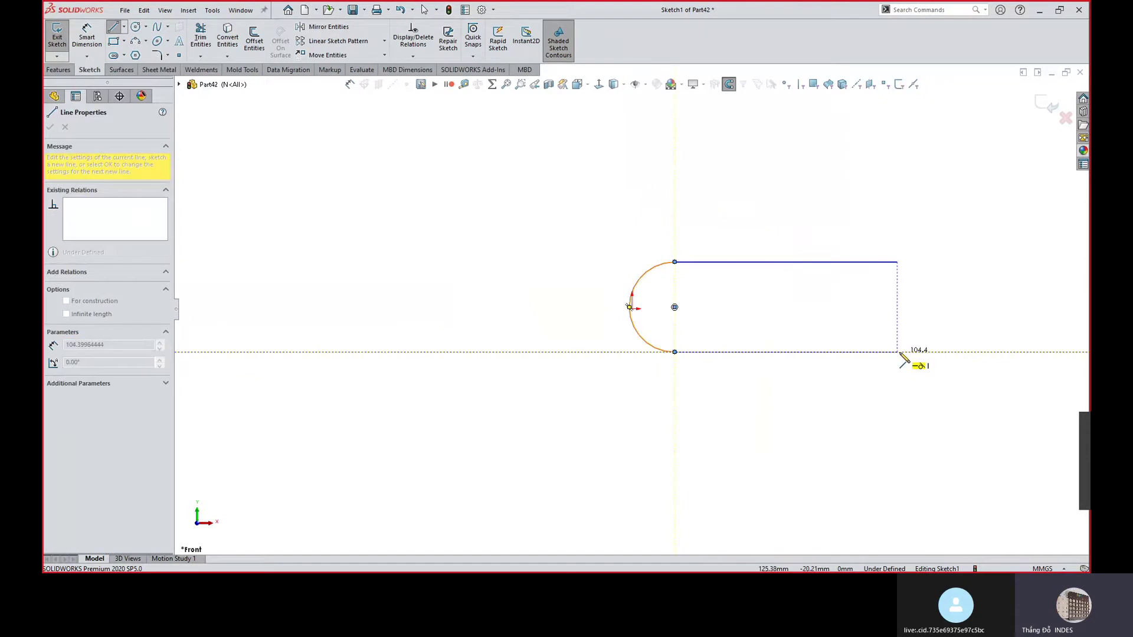
pyautogui.click(897, 352)
pyautogui.click(897, 261)
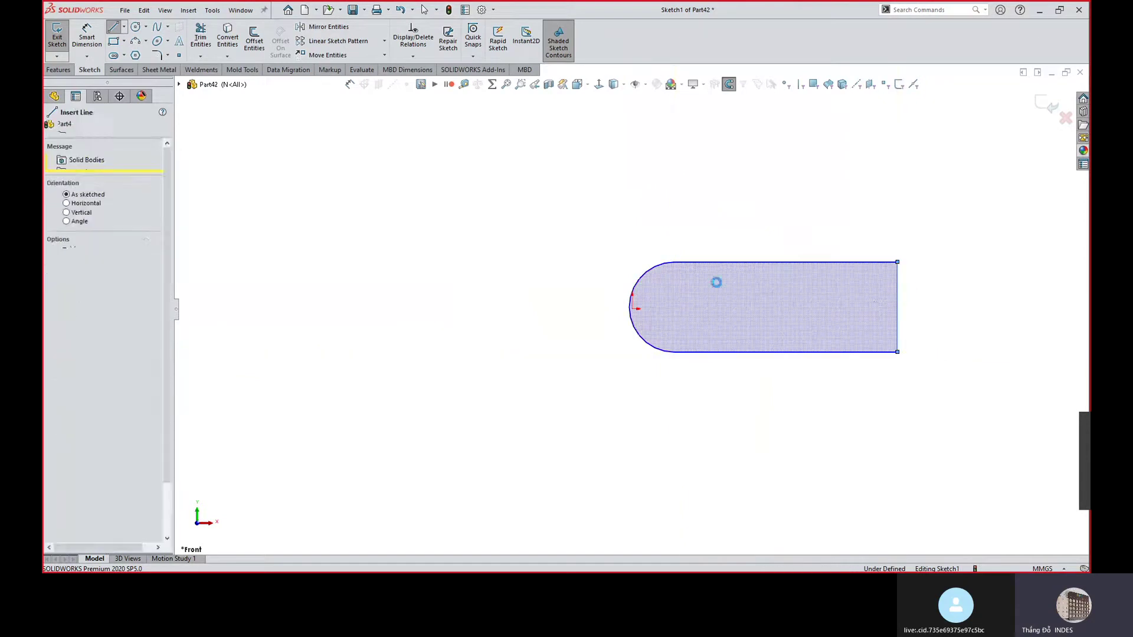
pyautogui.press('Escape')
# Make the center of the outline's semicircular end coincident with the sketch origin.
pyautogui.click(634, 306)
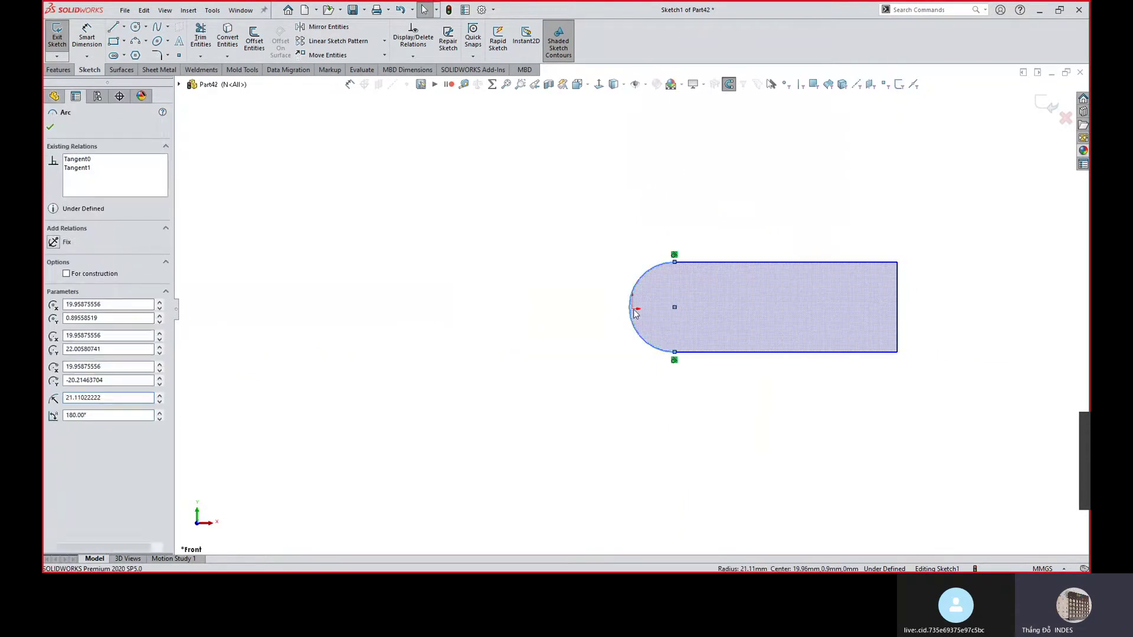
pyautogui.keyDown('ctrl'); pyautogui.click(634, 310); pyautogui.keyUp('ctrl')
pyautogui.click(677, 265)
pyautogui.click(498, 281)
# Dimension the distance between the outline's two horizontal sides as 60 mm.
pyautogui.press('s')
pyautogui.click(745, 371)
pyautogui.click(684, 353)
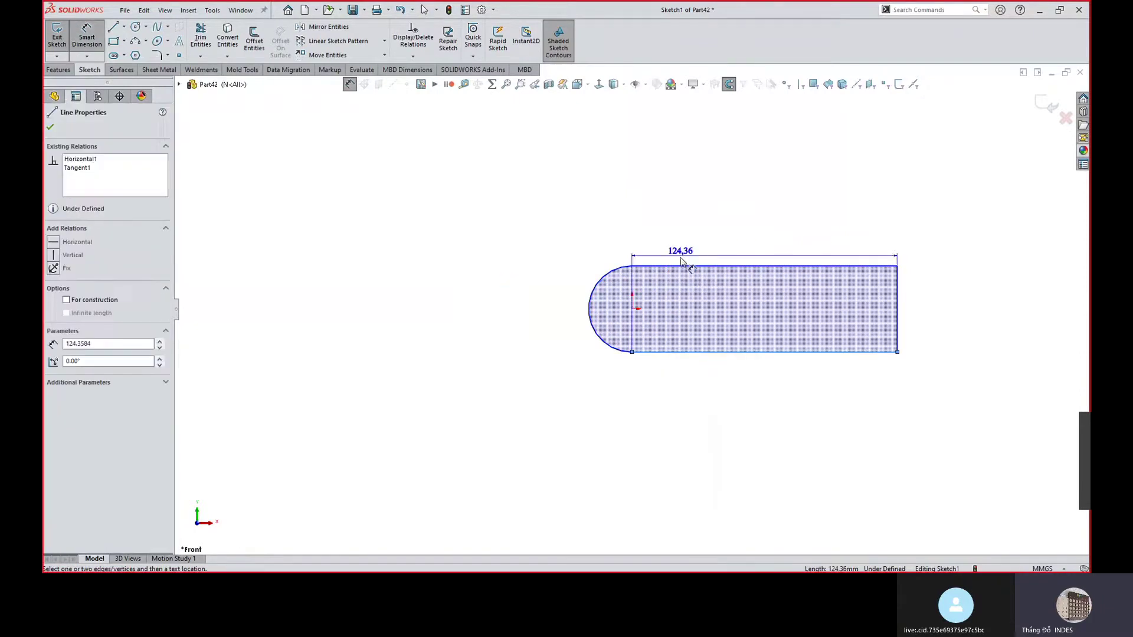
pyautogui.click(685, 266)
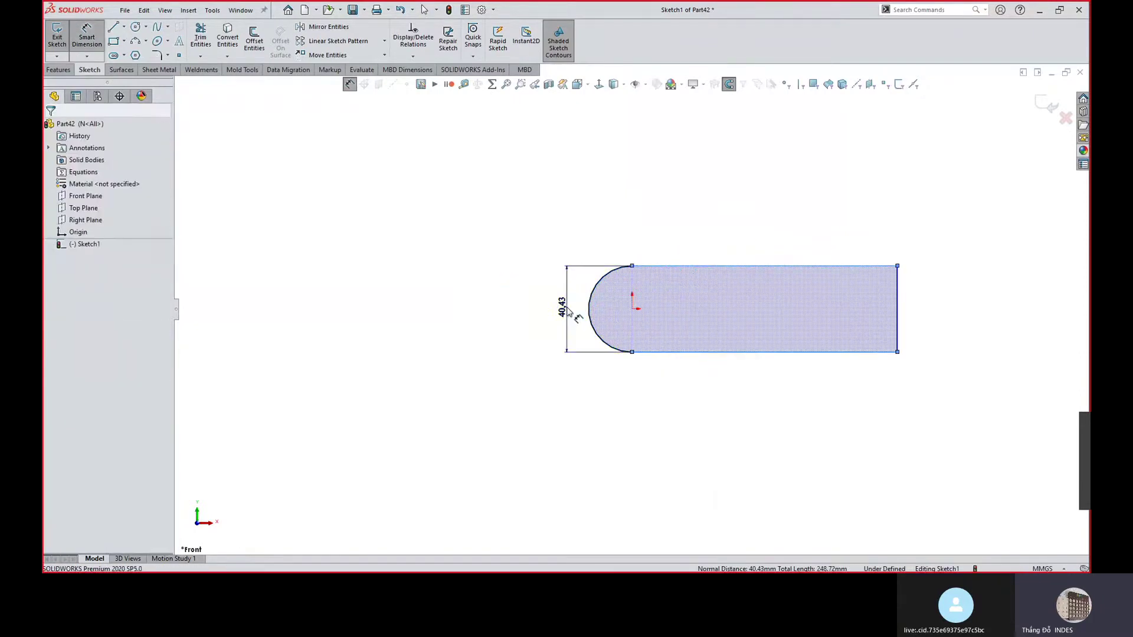
pyautogui.click(568, 312)
pyautogui.write('60')
pyautogui.press('Return')
# Dimension the lower horizontal side as 125 mm and move the 60 mm dimension farther from the arc.
pyautogui.click(671, 374)
pyautogui.click(731, 419)
pyautogui.write('1')
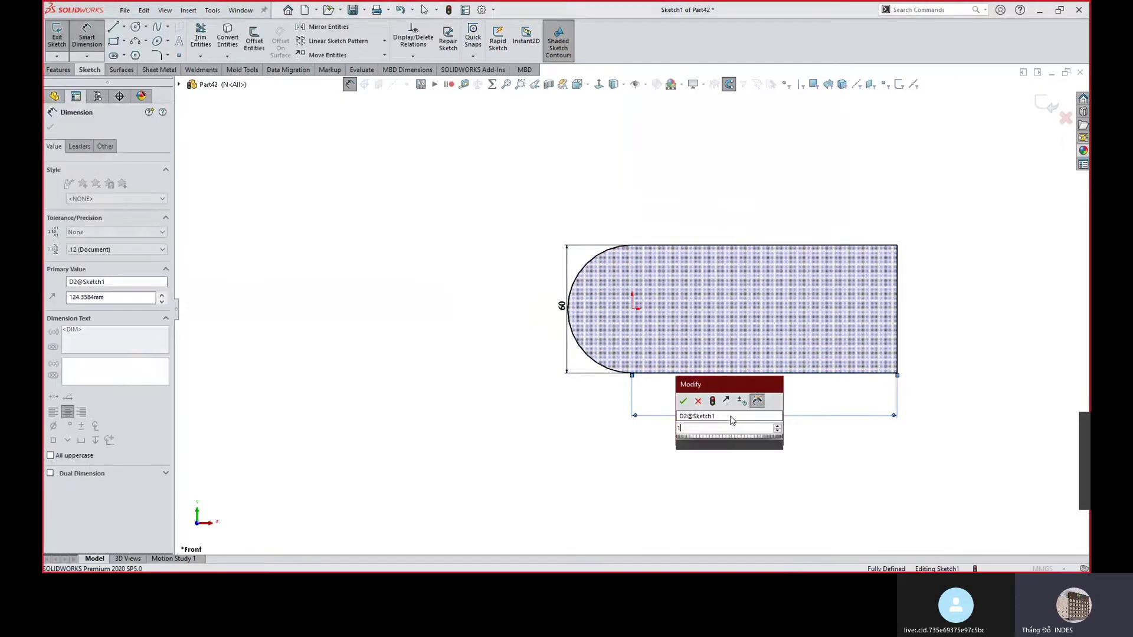
pyautogui.write('25')
pyautogui.press('Return')
pyautogui.moveTo(572, 318); pyautogui.dragTo(525, 317)
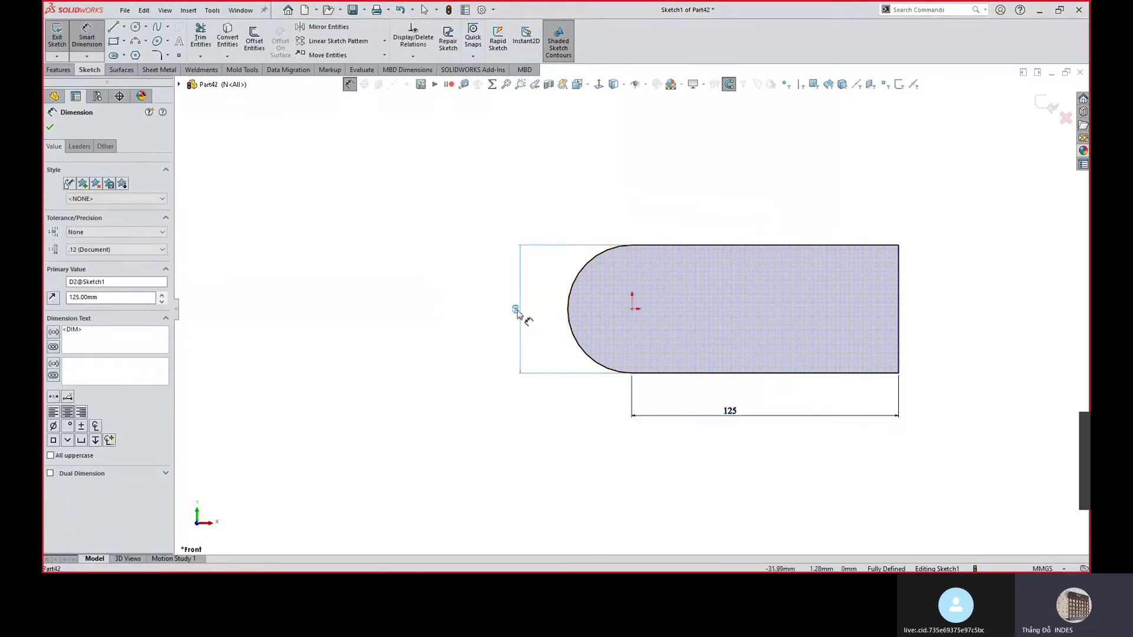
# Create a sheet metal base flange from the outline with a thickness of 6 mm.
pyautogui.click(161, 70)
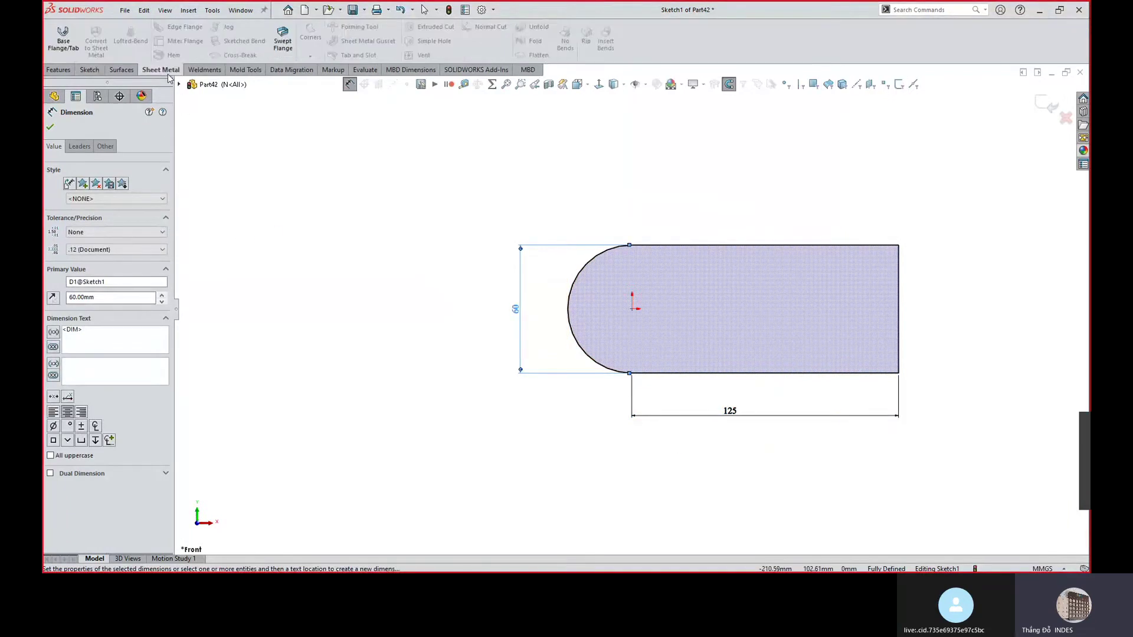
pyautogui.click(64, 41)
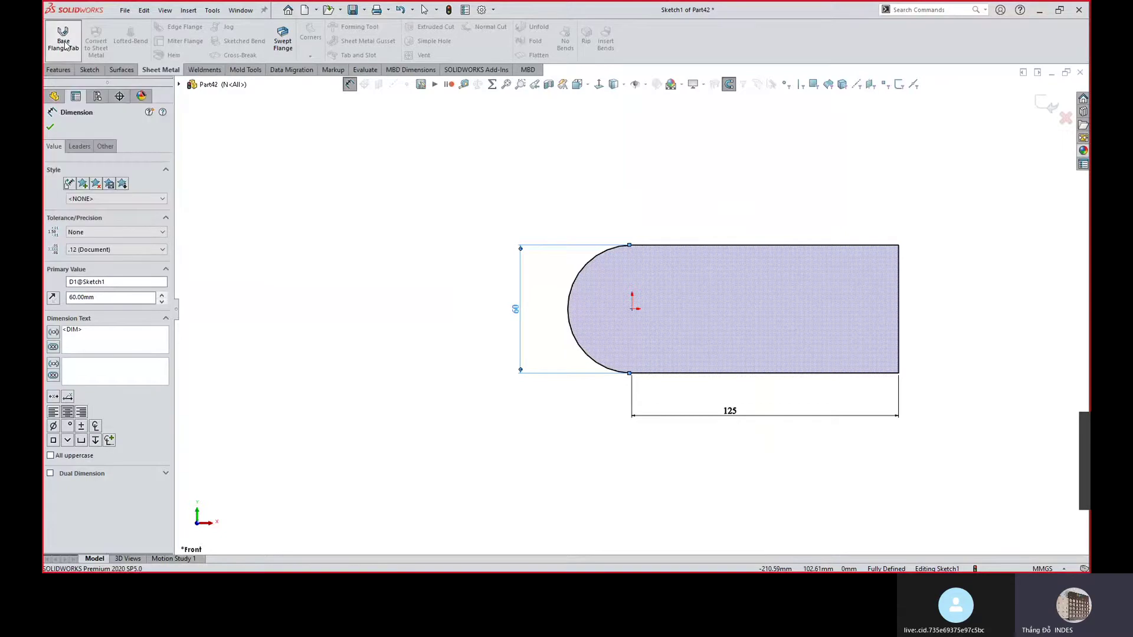
pyautogui.moveTo(88, 226); pyautogui.dragTo(43, 223)
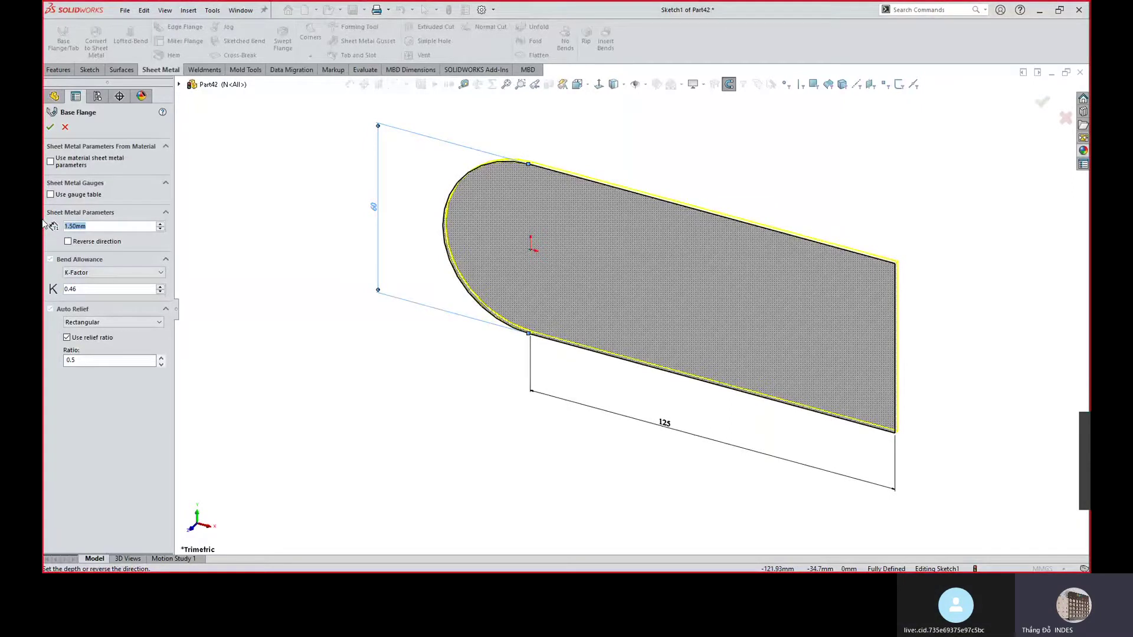
pyautogui.write('6')
pyautogui.press('Return')
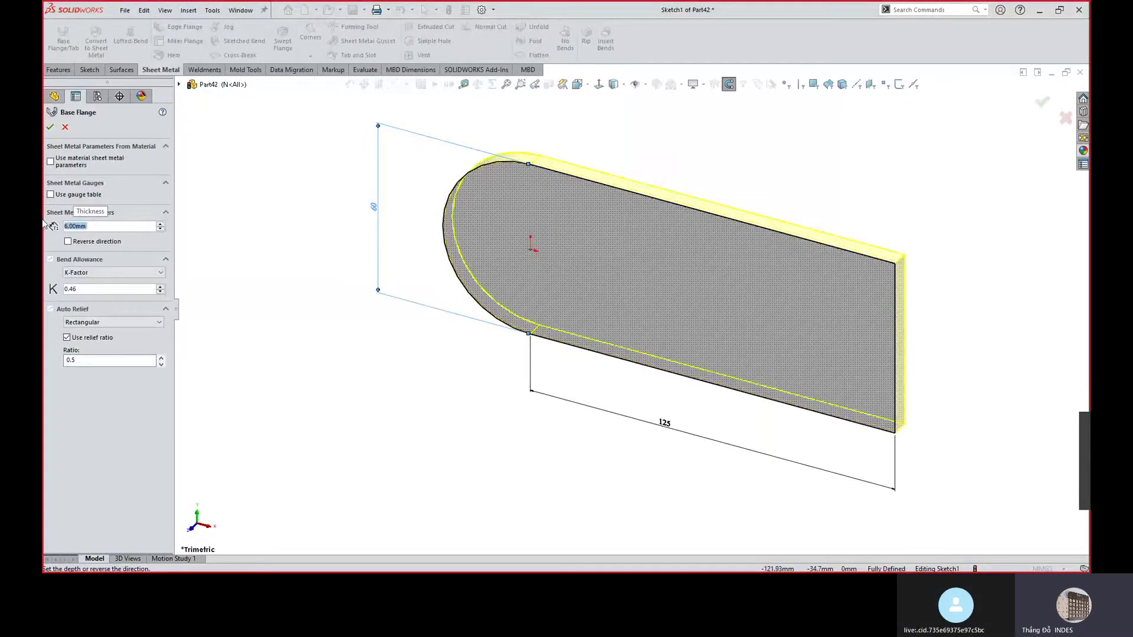
pyautogui.press('Return')
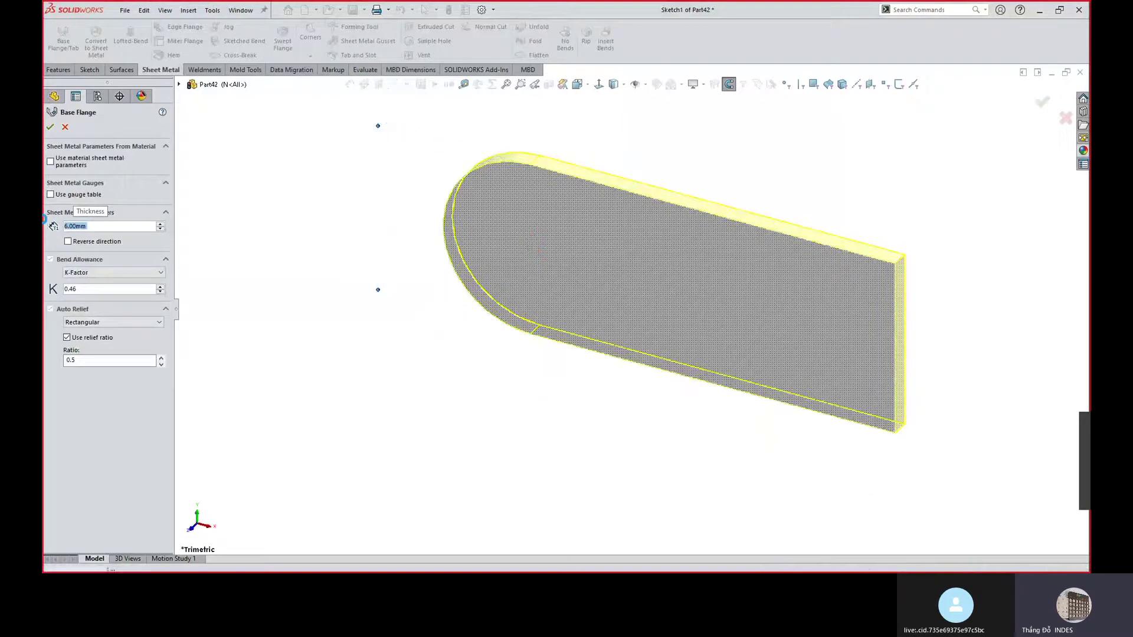
# Fillet the plate's two square-end corner edges with a radius of 2 mm.
pyautogui.click(901, 256)
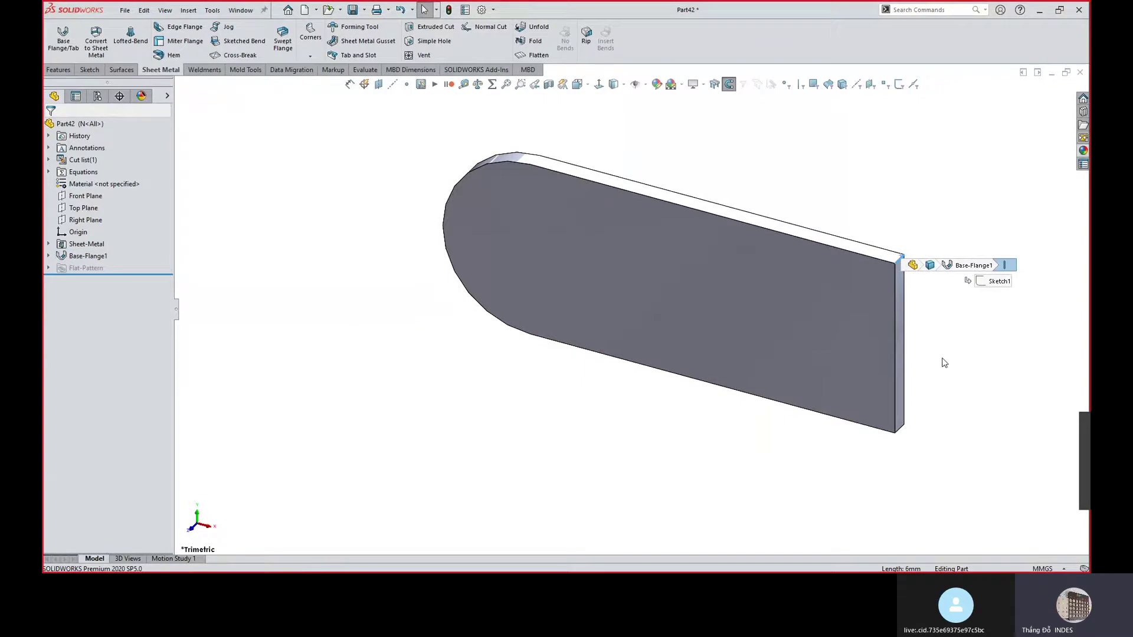
pyautogui.press('f')
pyautogui.click(900, 429)
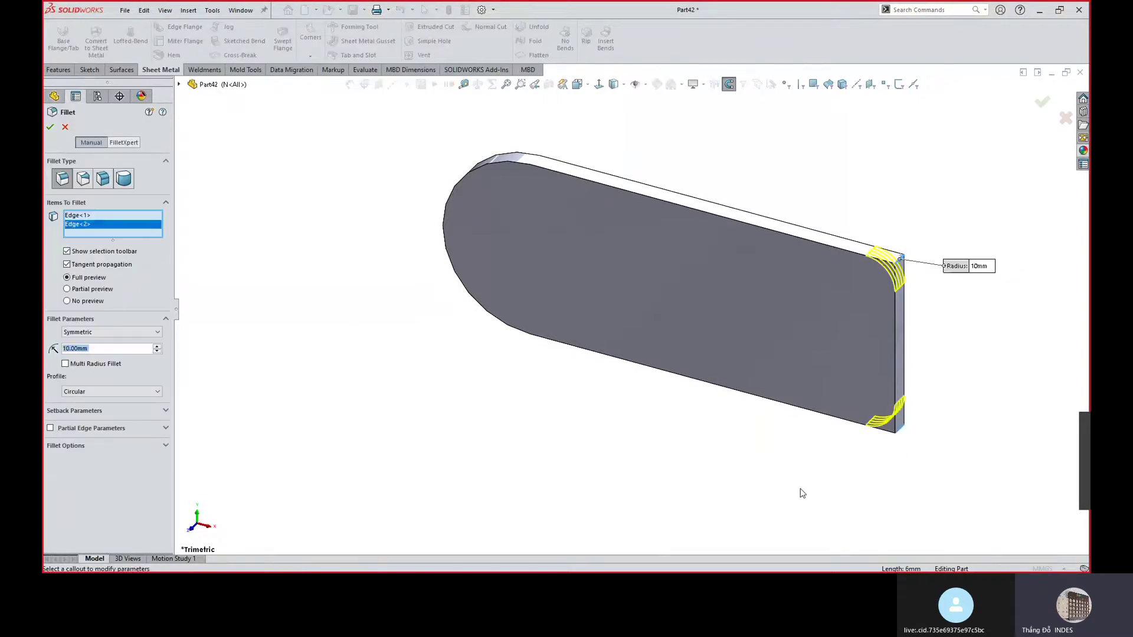
pyautogui.write('2')
pyautogui.press('Return')
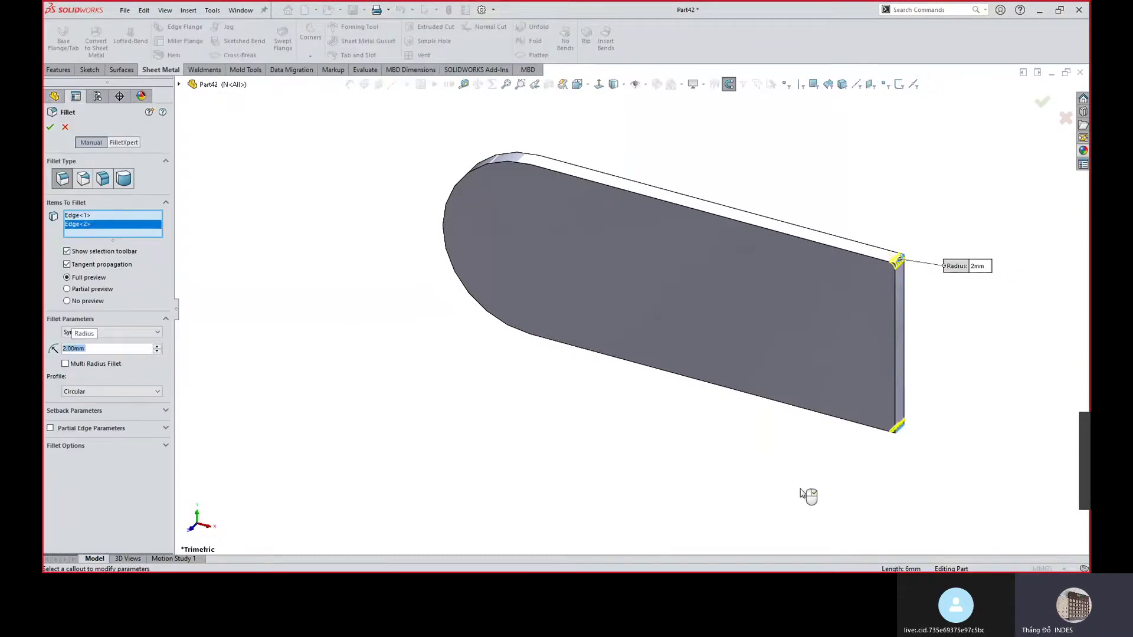
pyautogui.rightClick(801, 491)
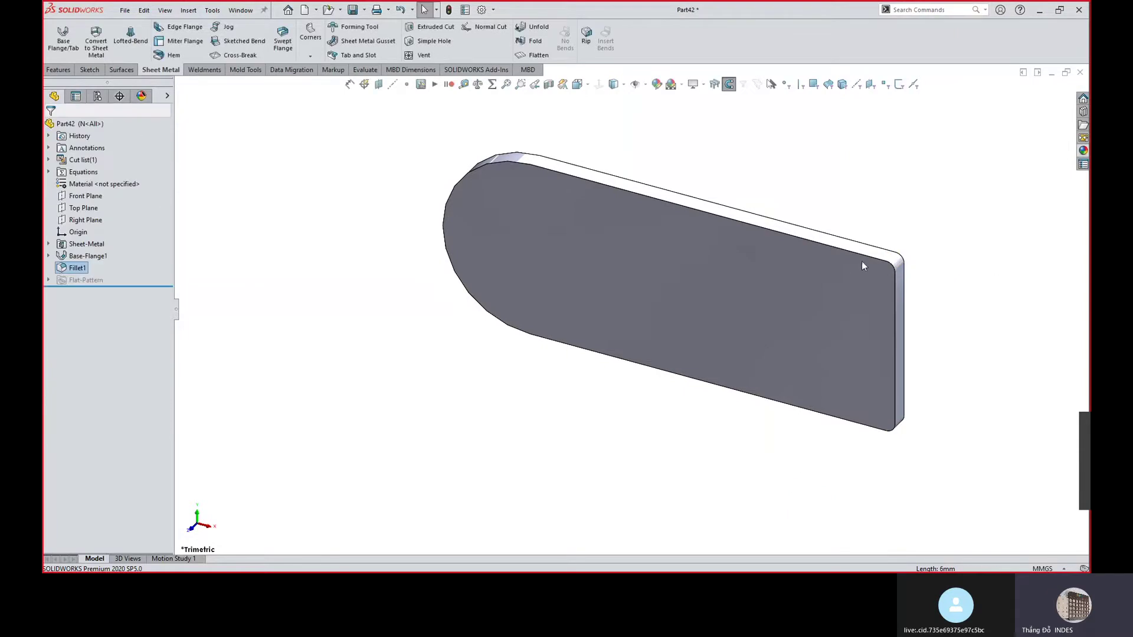
# Chamfer the front and back perimeter edges of the plate 0.5 mm at 45 degrees.
pyautogui.click(865, 256)
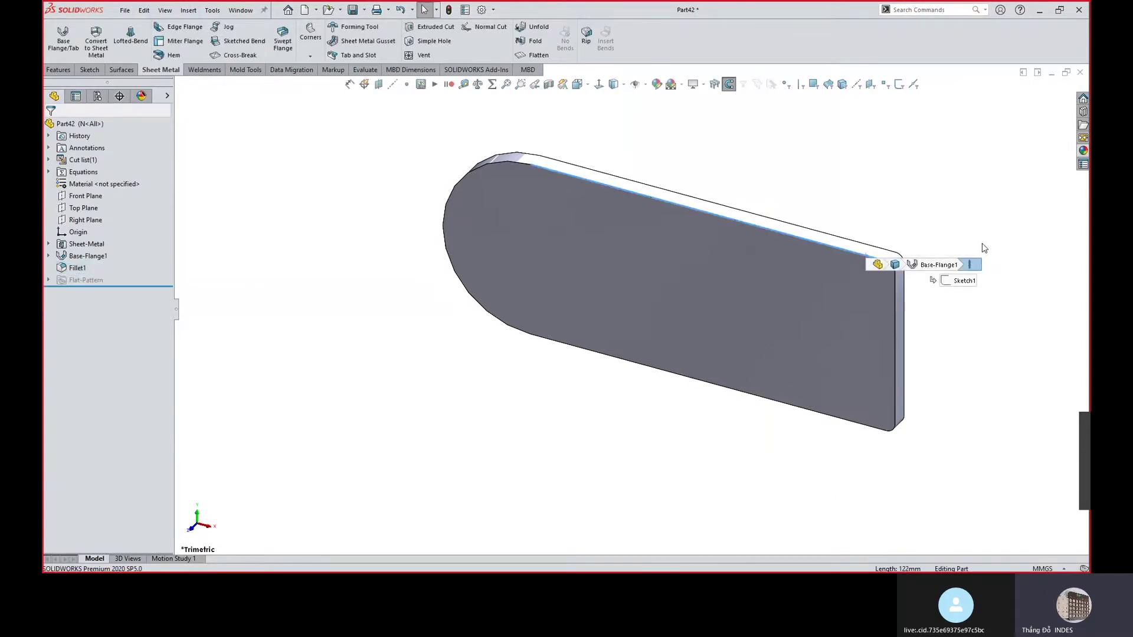
pyautogui.press('c')
pyautogui.click(848, 239)
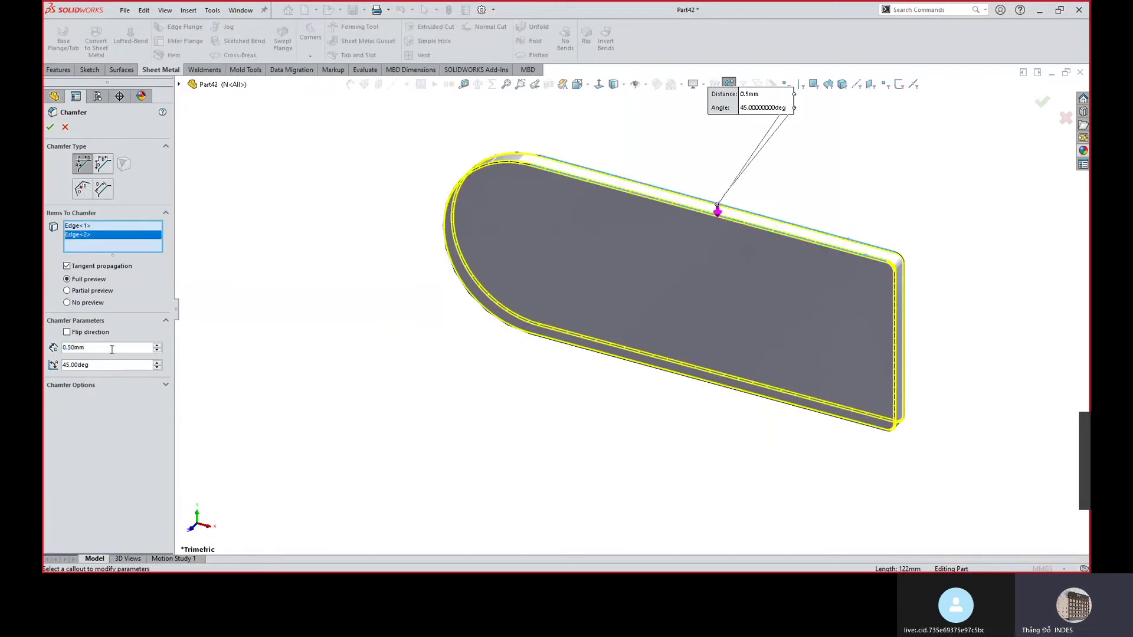
pyautogui.click(48, 131)
# Suppress the plate's chamfer feature and assign the CT3 material to the part.
pyautogui.click(94, 279)
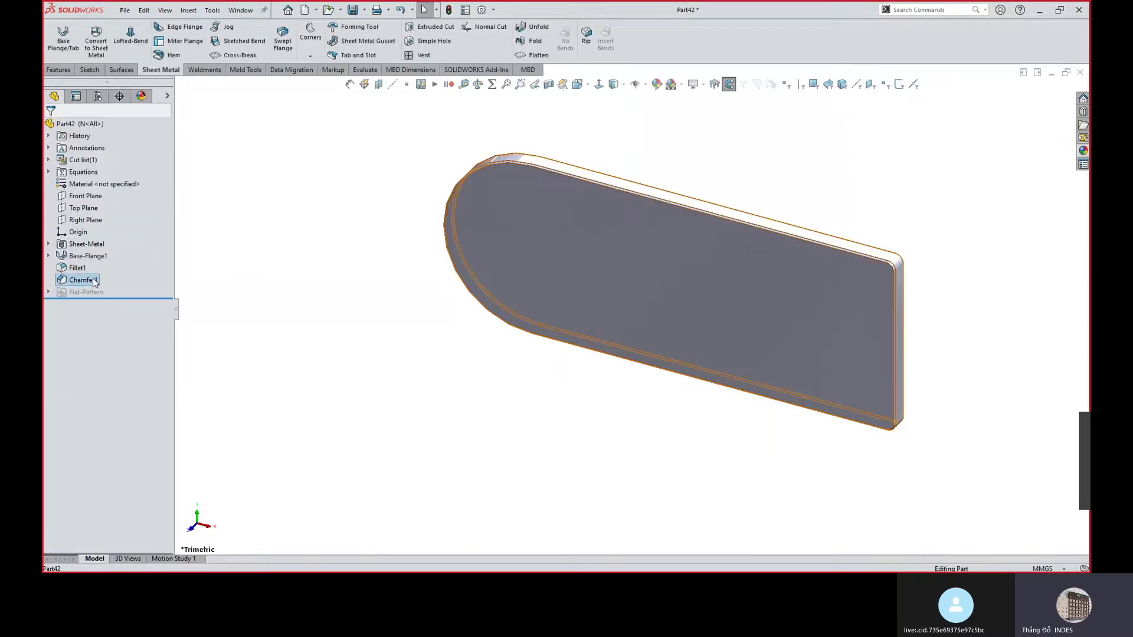
pyautogui.click(115, 245)
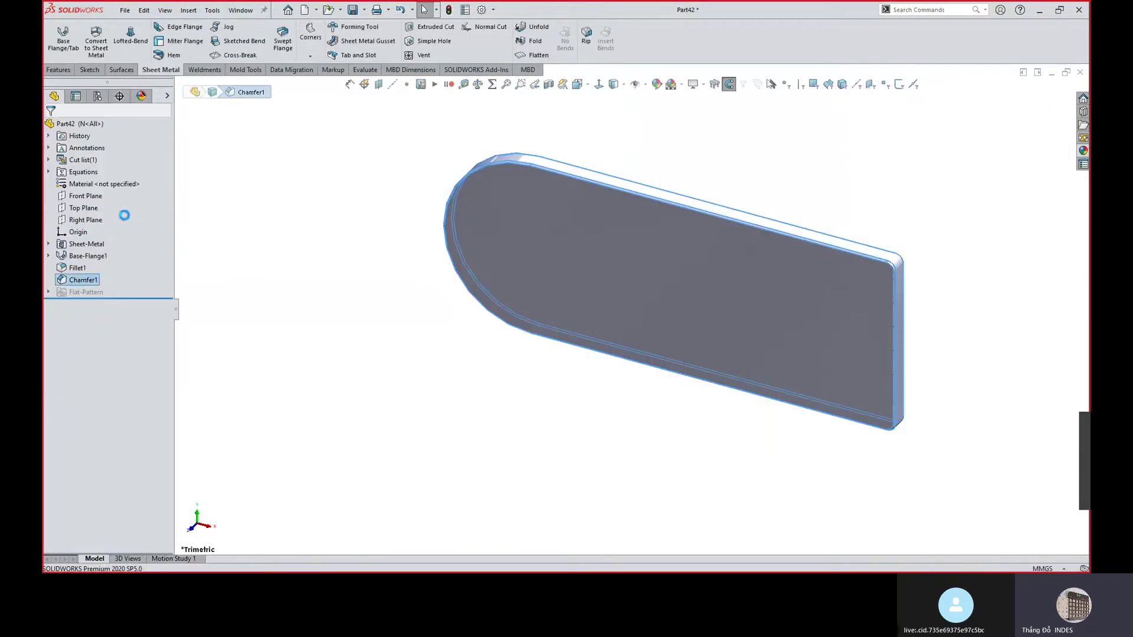
pyautogui.rightClick(110, 188)
pyautogui.click(132, 339)
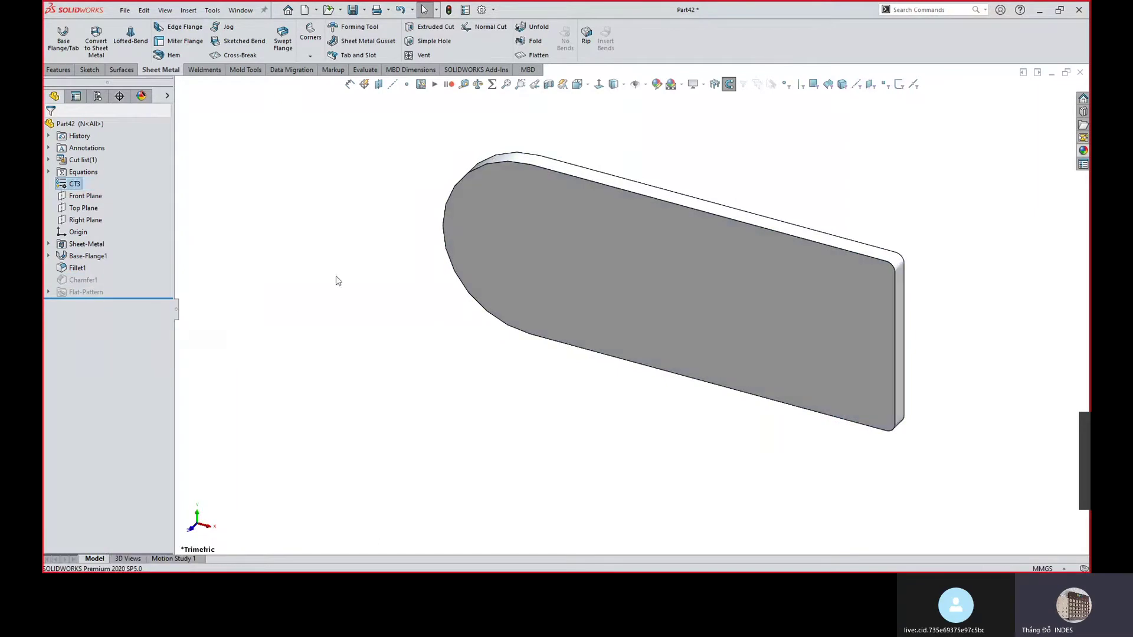
pyautogui.click(466, 231)
pyautogui.click(541, 218)
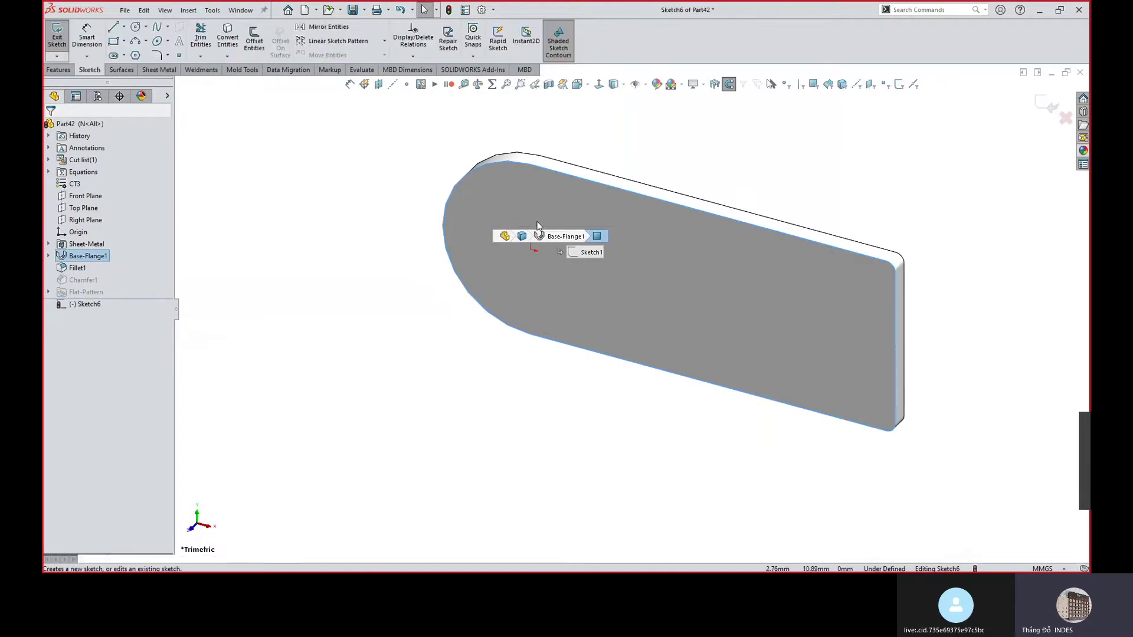
pyautogui.click(346, 256)
pyautogui.click(1047, 106)
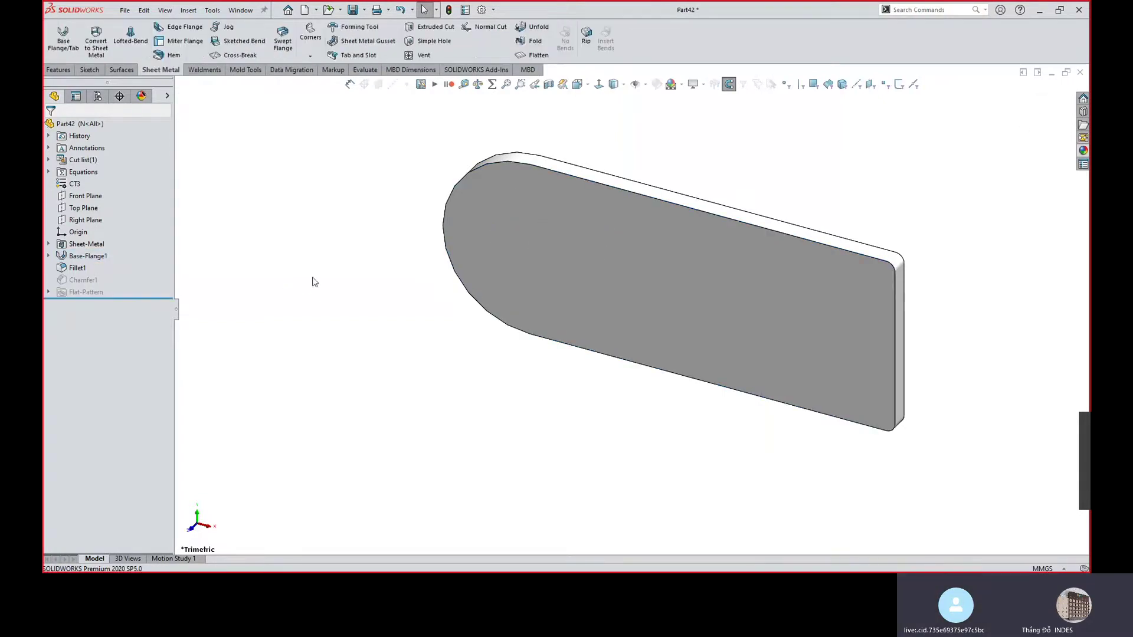
# Configure a simple legacy hole with a 30 mm diameter and a Through All end condition.
pyautogui.click(59, 69)
pyautogui.click(233, 41)
pyautogui.click(114, 270)
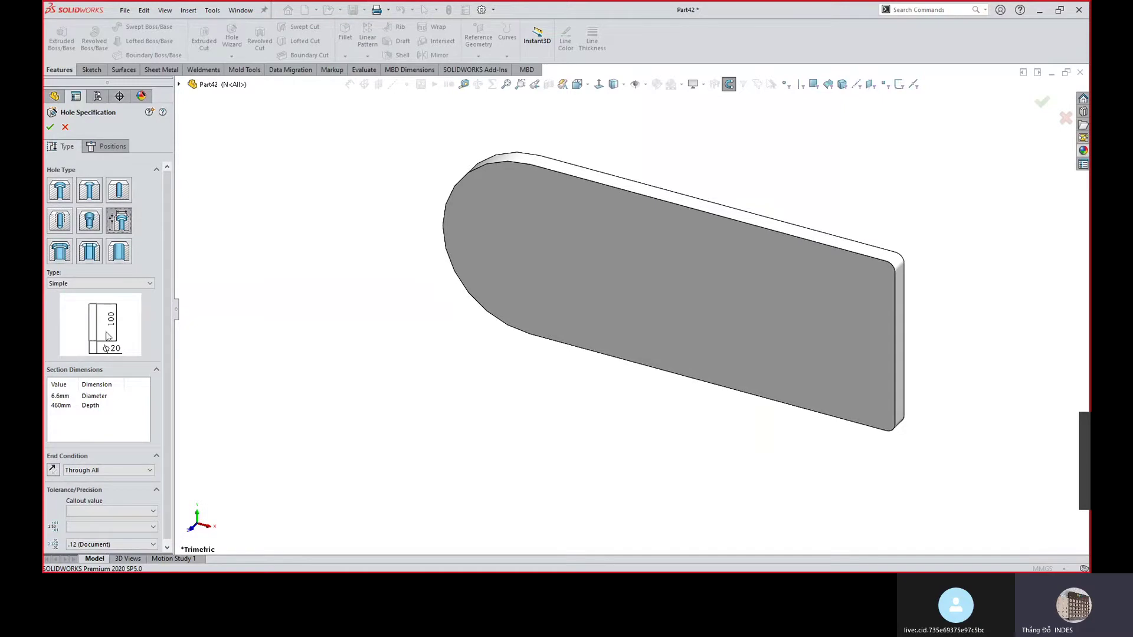
pyautogui.click(61, 396)
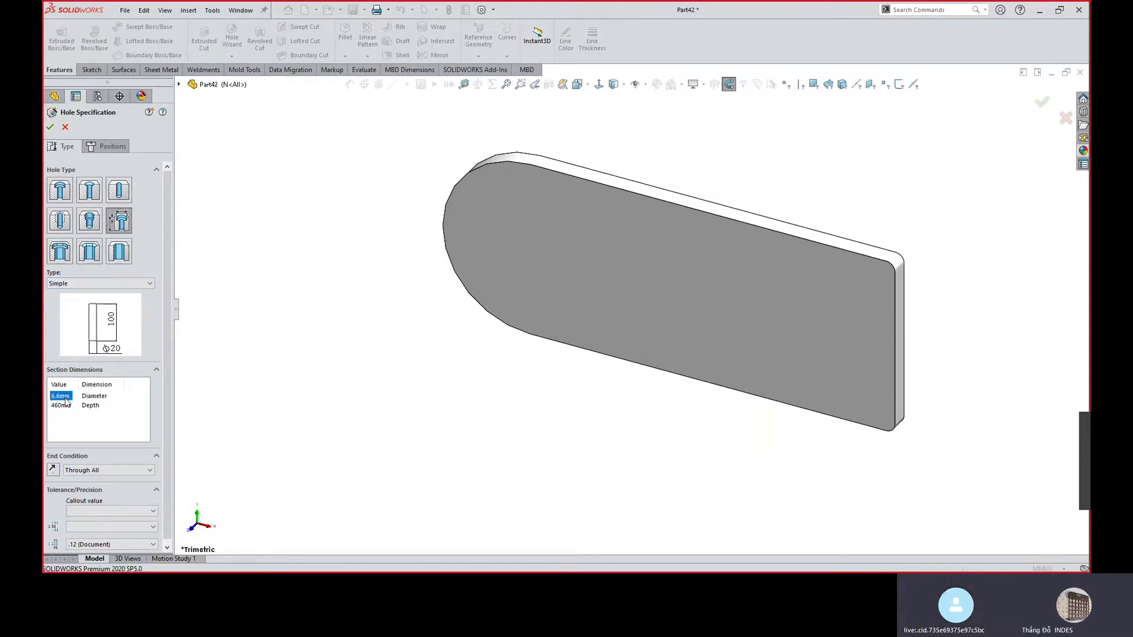
pyautogui.click(66, 399)
pyautogui.write('30')
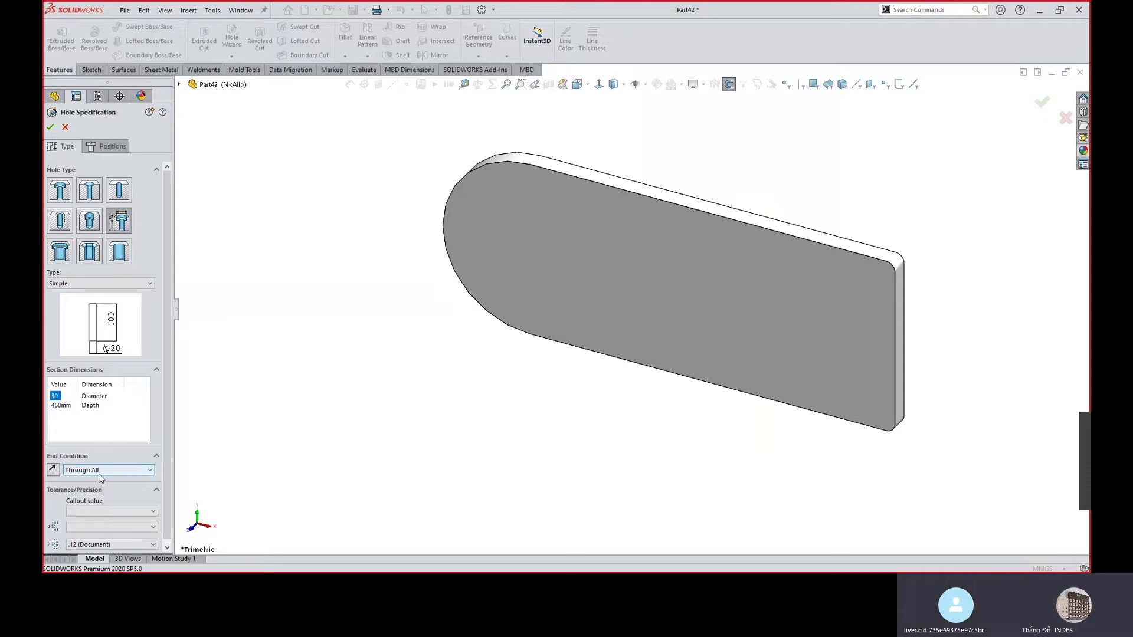
# Place the hole on the plate's front face at the origin, concentric with the rounded end.
pyautogui.click(106, 146)
pyautogui.click(529, 241)
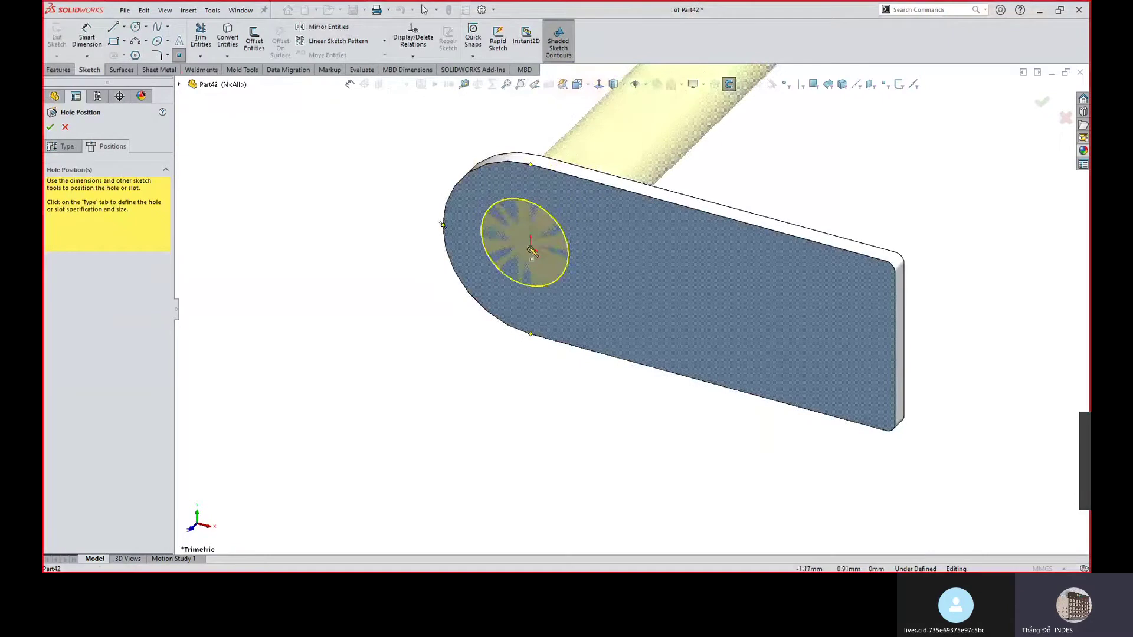
pyautogui.click(530, 248)
pyautogui.press('Return')
pyautogui.moveTo(533, 255); pyautogui.dragTo(508, 301, button='middle')
pyautogui.click(298, 333)
# Save the plate part as 000-000-CON01-01-04 with the description "Tấm bích gối".
pyautogui.hotkey('ctrl', 's')
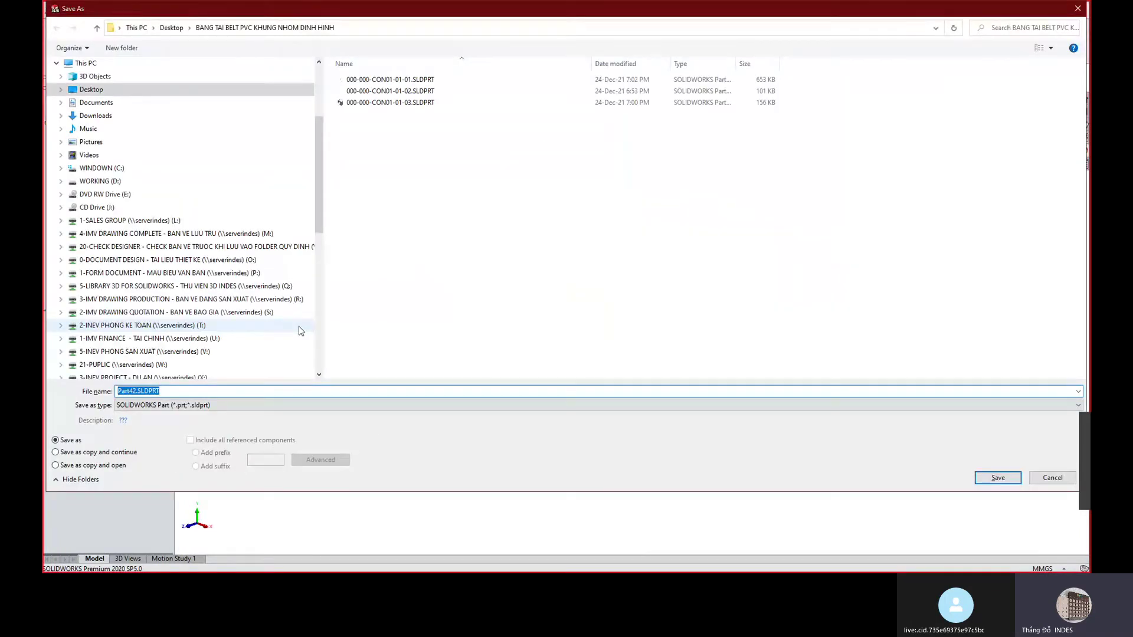
pyautogui.write('000-000-CON01-01-03.SLDPRT')
pyautogui.press('BackSpace')
pyautogui.press('BackSpace')
pyautogui.press('BackSpace')
pyautogui.press('BackSpace')
pyautogui.press('BackSpace')
pyautogui.press('BackSpace')
pyautogui.press('BackSpace')
pyautogui.press('BackSpace')
pyautogui.write('4')
pyautogui.click(247, 419)
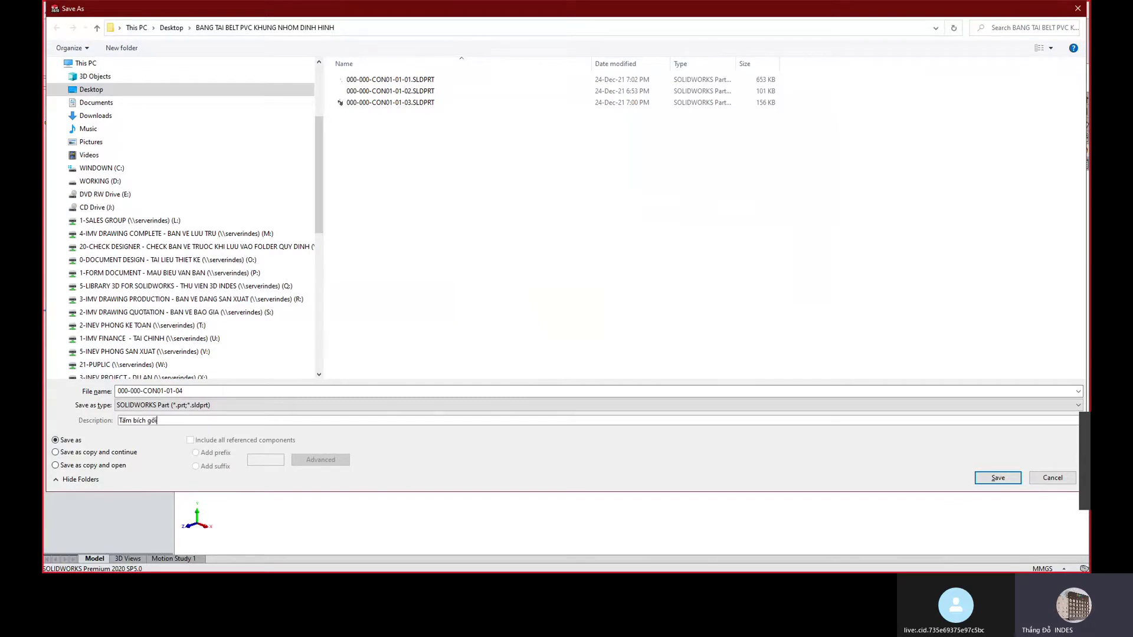
pyautogui.click(568, 291)
pyautogui.click(996, 477)
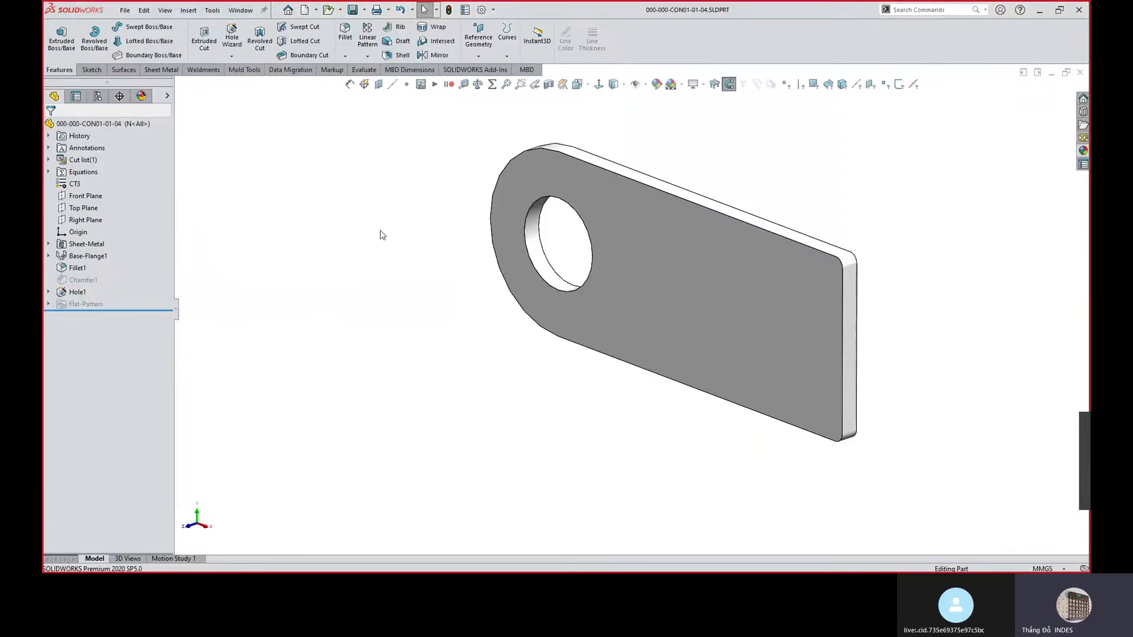
# Switch to assembly 000-000-CON01-01-00 and insert part 000-000-CON01-01-04 in front of the near bearing block.
pyautogui.hotkey('ctrl', 'Tab')
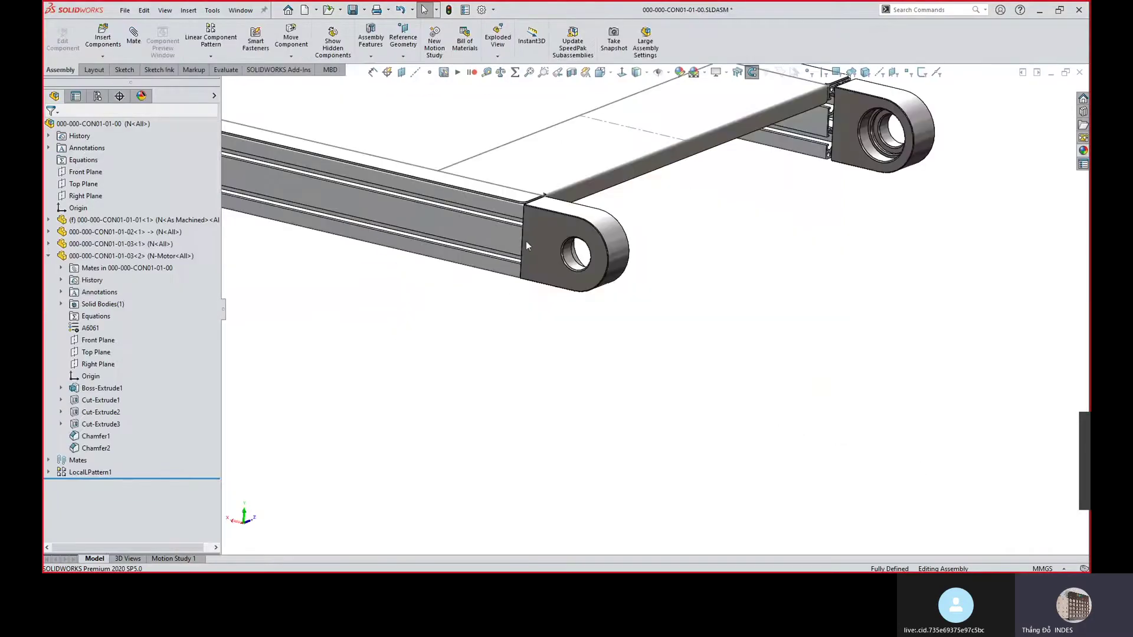
pyautogui.click(121, 56)
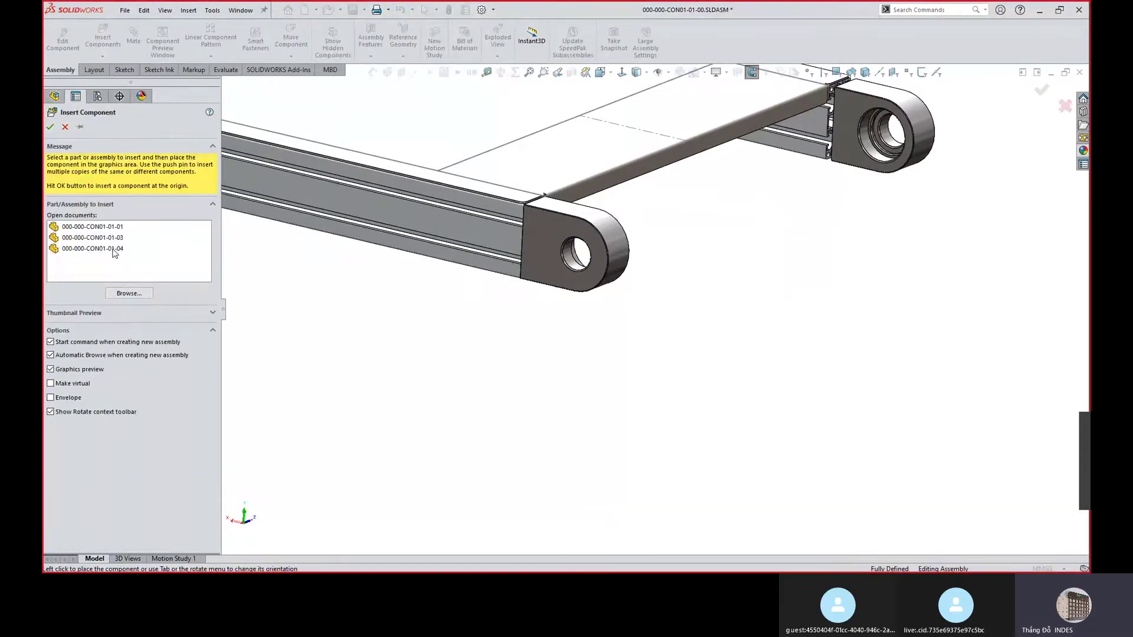
pyautogui.scroll(-2, 475, 235)
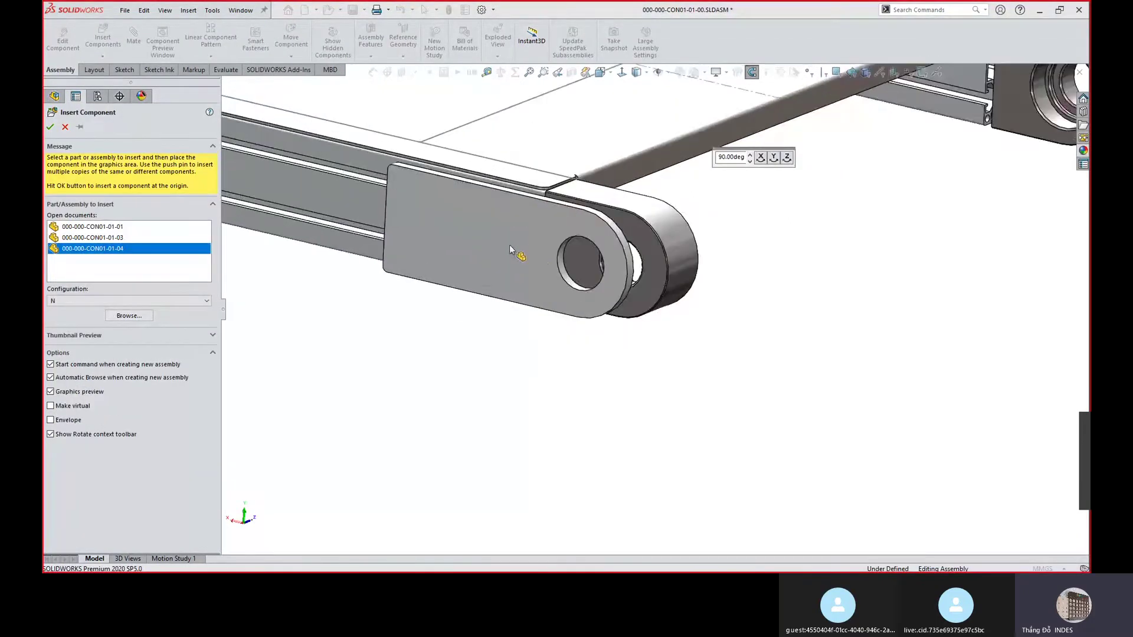
pyautogui.click(544, 253)
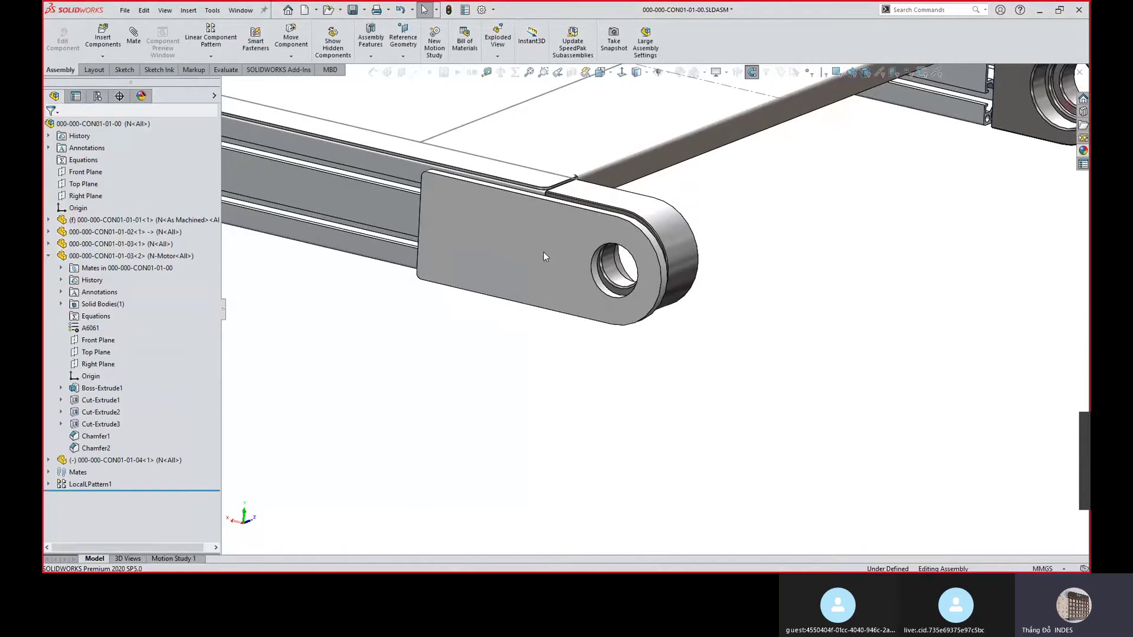
# Mate the plate's rounded end face concentric with the rounded end of bearing block 000-000-CON01-01-03<1>.
pyautogui.scroll(-5, 642, 298)
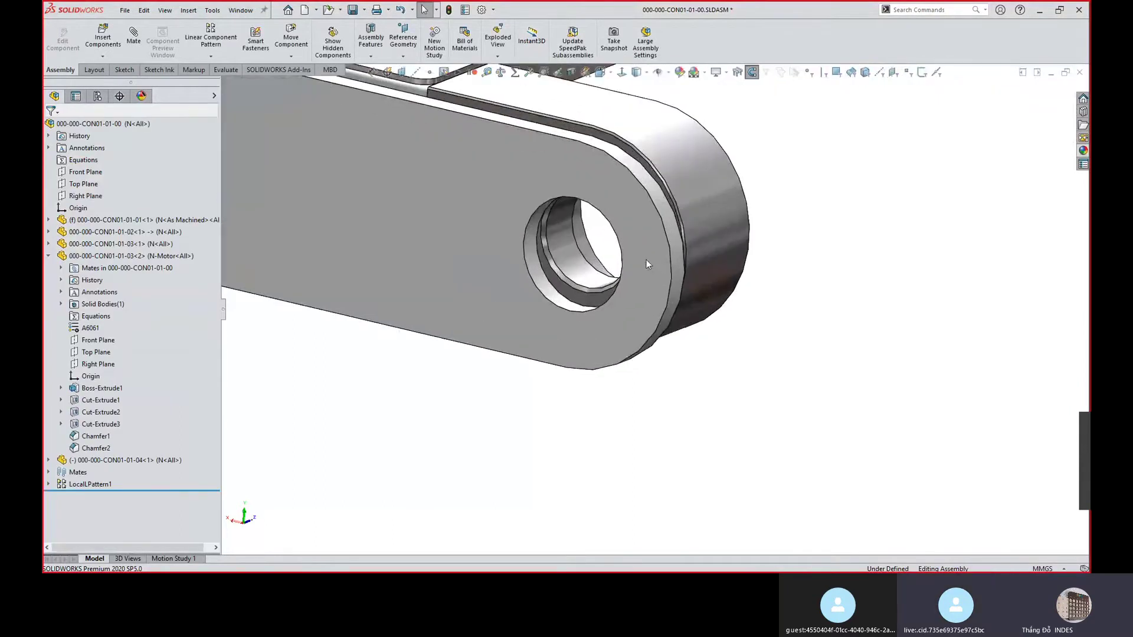
pyautogui.moveTo(601, 242); pyautogui.dragTo(638, 264, button='middle')
pyautogui.click(661, 234)
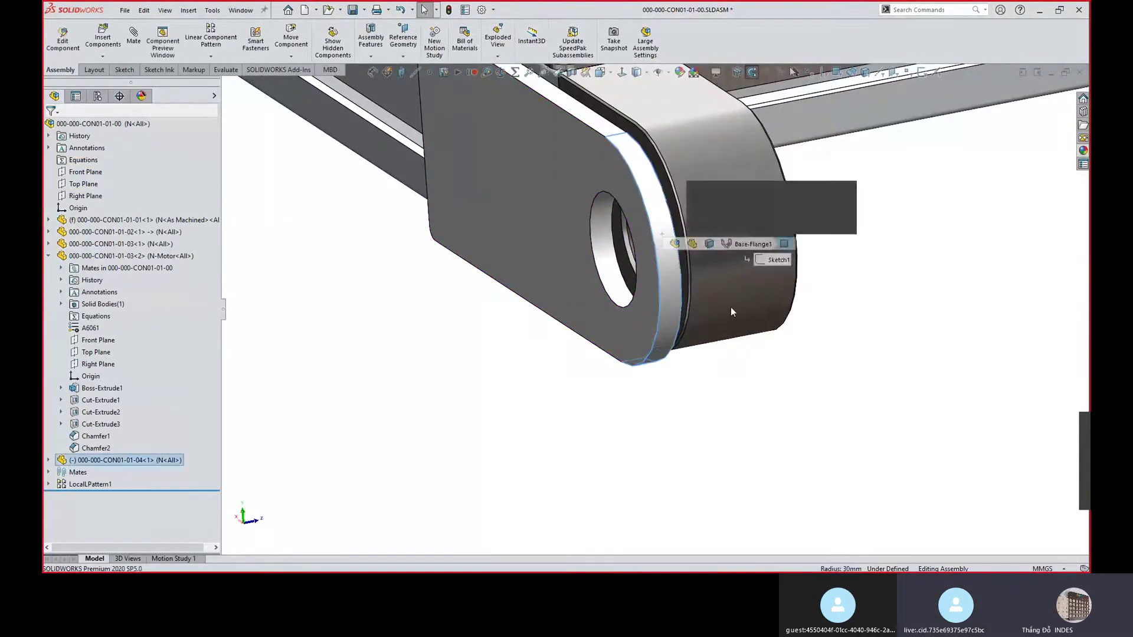
pyautogui.keyDown('ctrl'); pyautogui.click(731, 293); pyautogui.keyUp('ctrl')
pyautogui.click(805, 285)
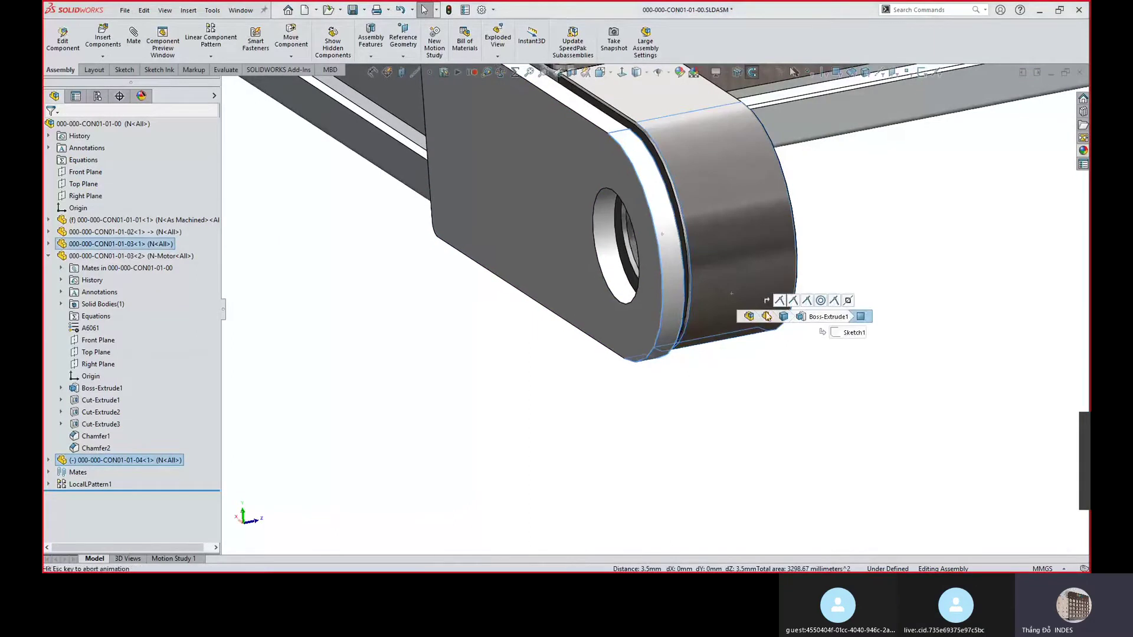
# Pull the plate away from the bearing block and mate its back face coincident with the block's outer face.
pyautogui.click(499, 291)
pyautogui.moveTo(499, 291); pyautogui.dragTo(476, 287)
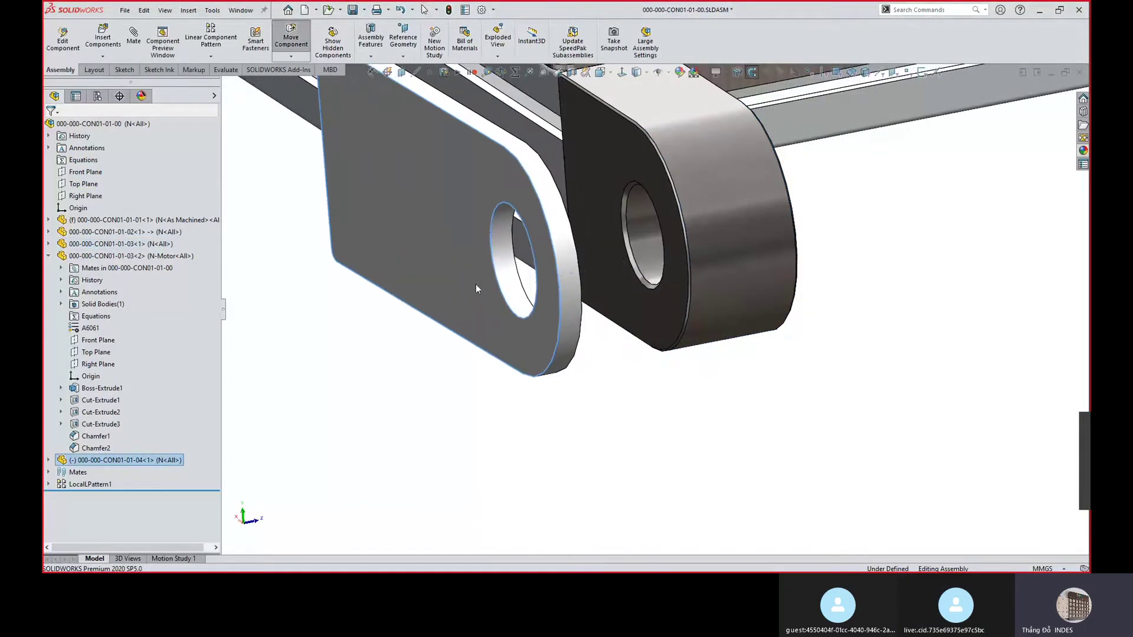
pyautogui.click(643, 170)
pyautogui.moveTo(657, 196); pyautogui.dragTo(596, 196, button='middle')
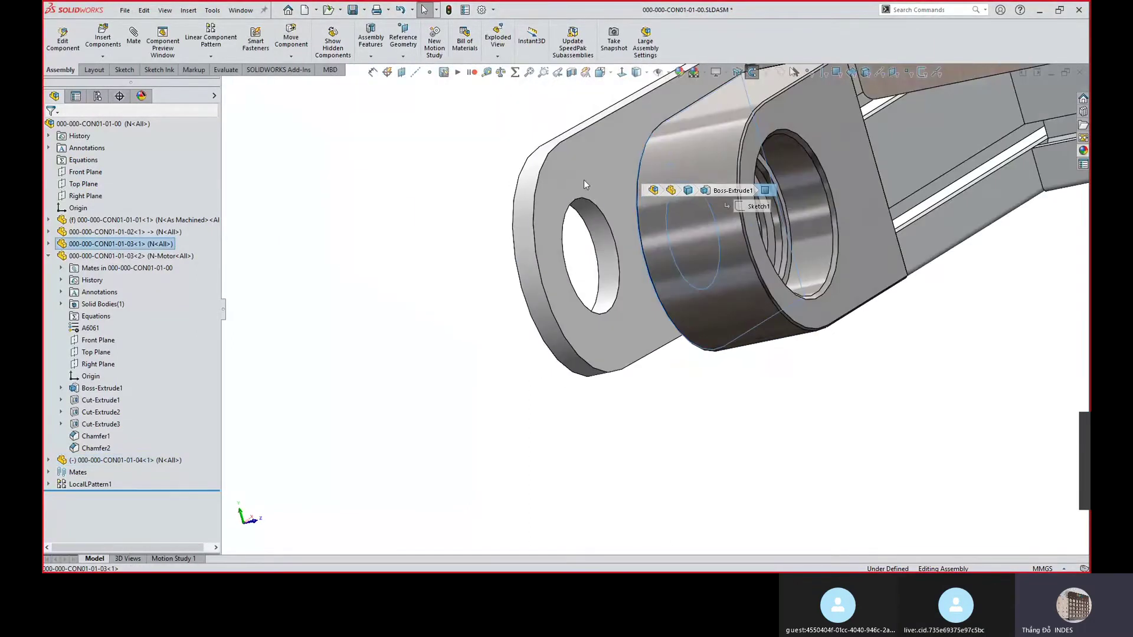
pyautogui.keyDown('ctrl'); pyautogui.click(583, 180); pyautogui.keyUp('ctrl')
pyautogui.click(612, 170)
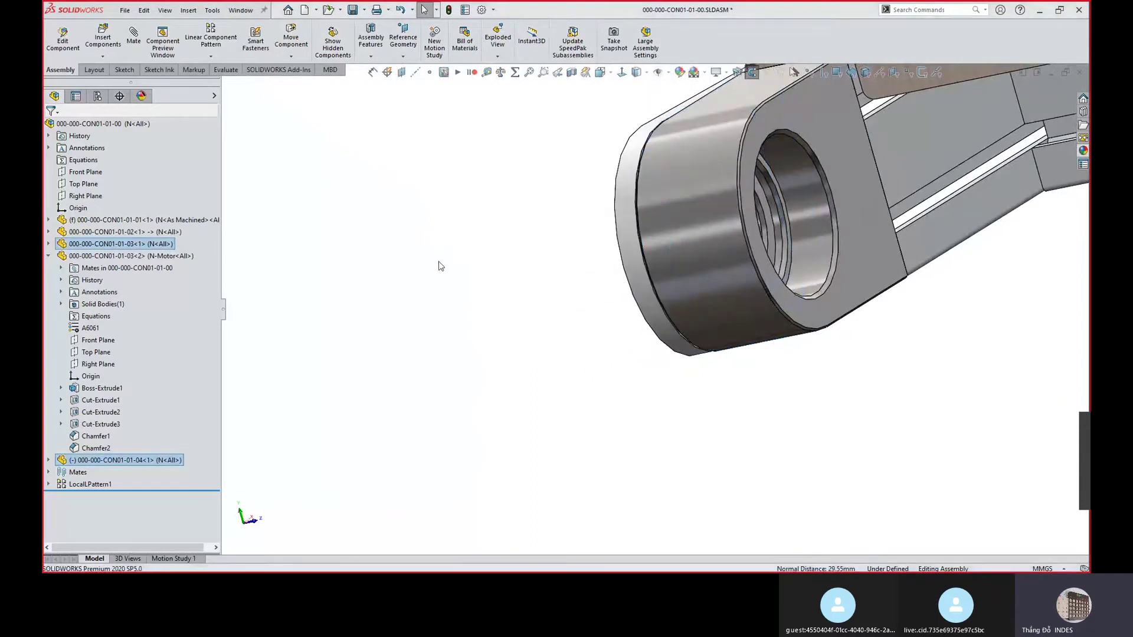
pyautogui.click(420, 261)
# Test the plate's free rotation, then mate its Top Plane parallel to the Top Plane of bearing block 000-000-CON01-01-03<1>.
pyautogui.moveTo(670, 220); pyautogui.dragTo(762, 233, button='middle')
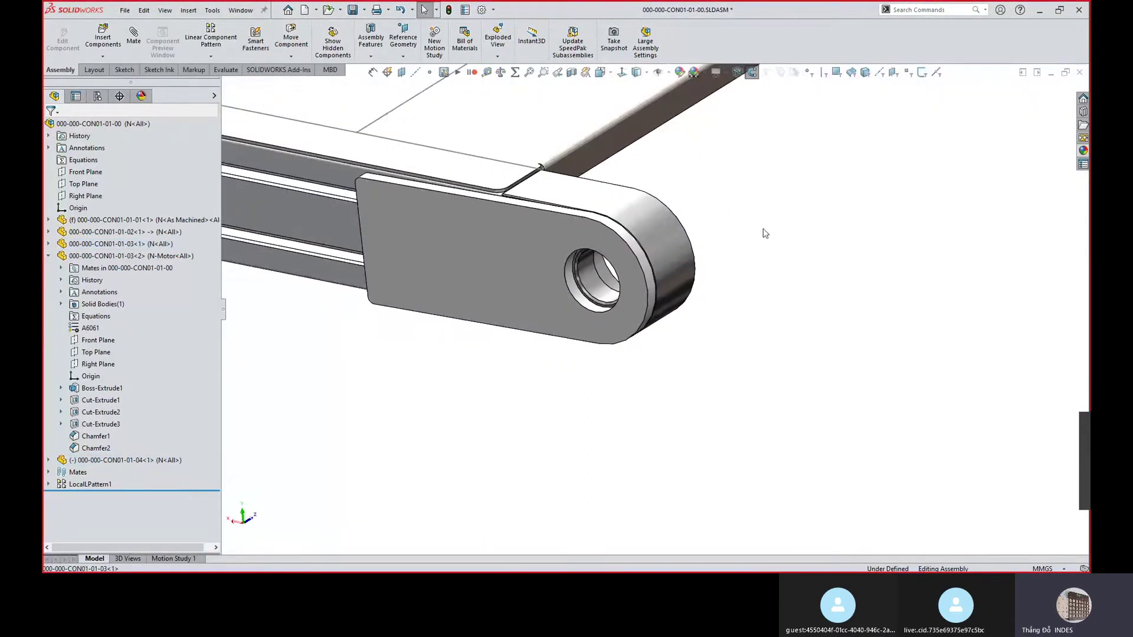
pyautogui.moveTo(443, 248); pyautogui.dragTo(441, 285)
pyautogui.moveTo(437, 293); pyautogui.dragTo(434, 302)
pyautogui.press('Escape')
pyautogui.click(48, 460)
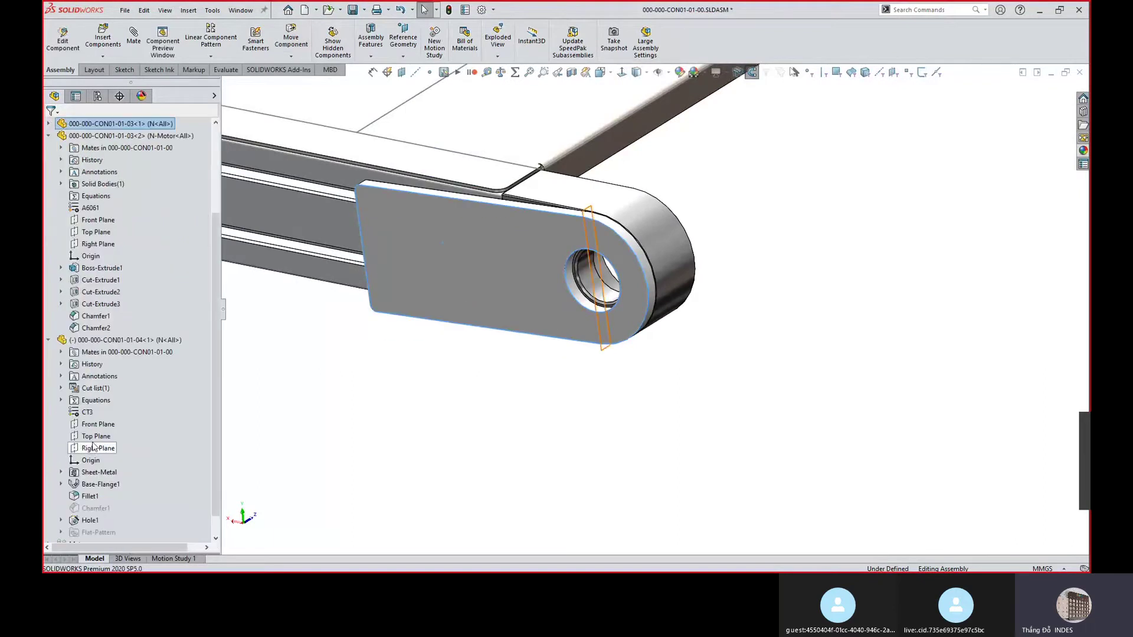
pyautogui.click(96, 436)
pyautogui.scroll(-3, 497, 351)
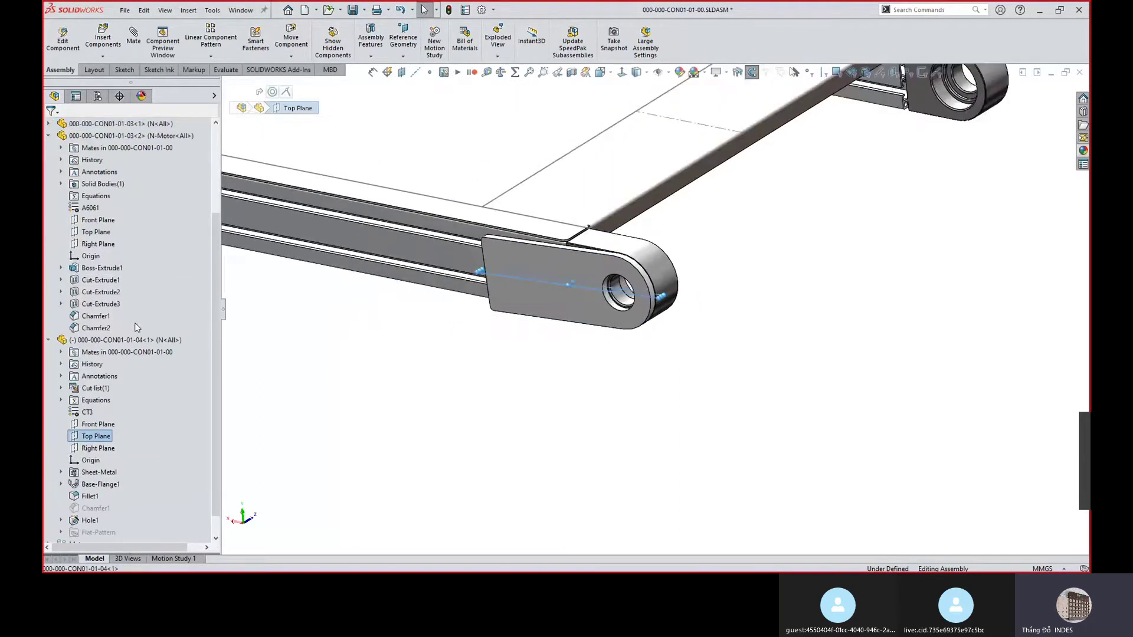
pyautogui.scroll(3, 135, 324)
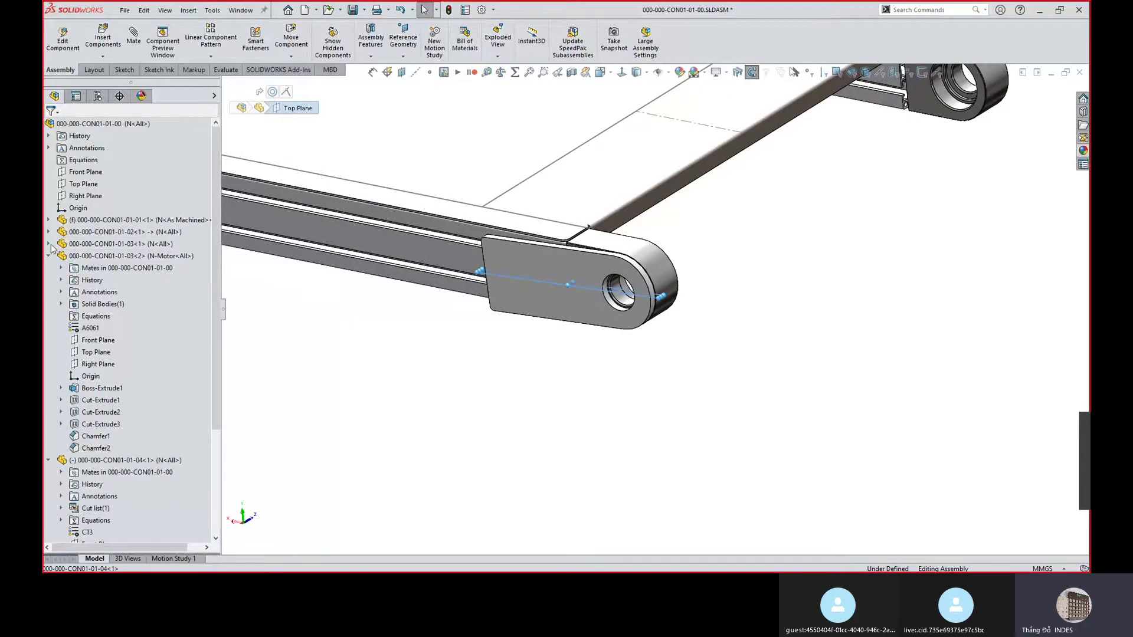
pyautogui.click(48, 244)
pyautogui.click(101, 341)
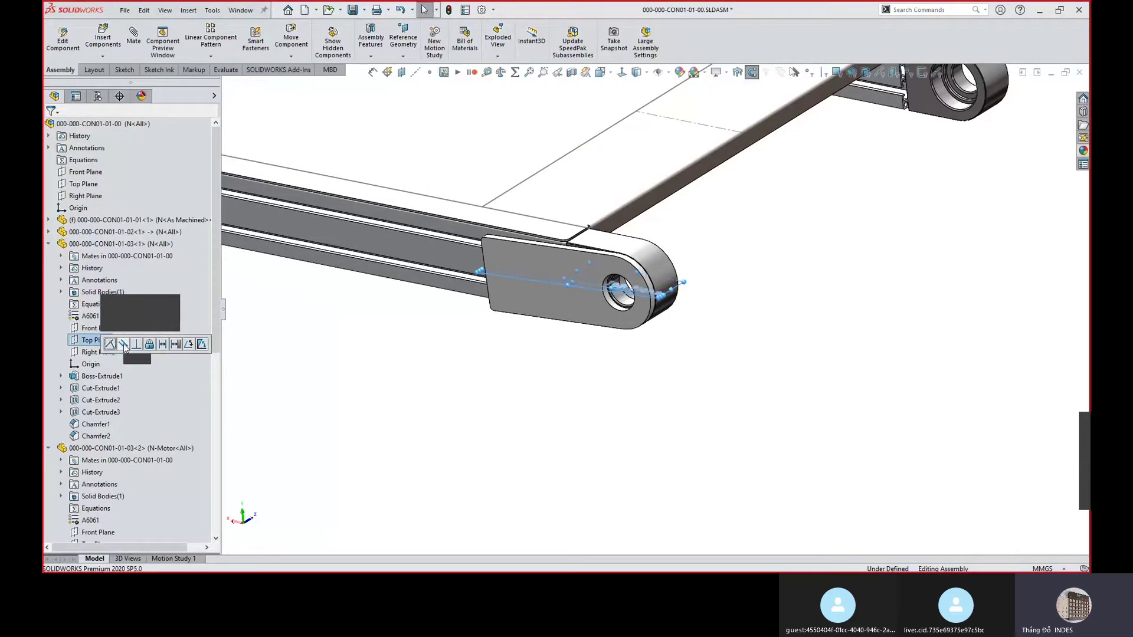
pyautogui.click(123, 344)
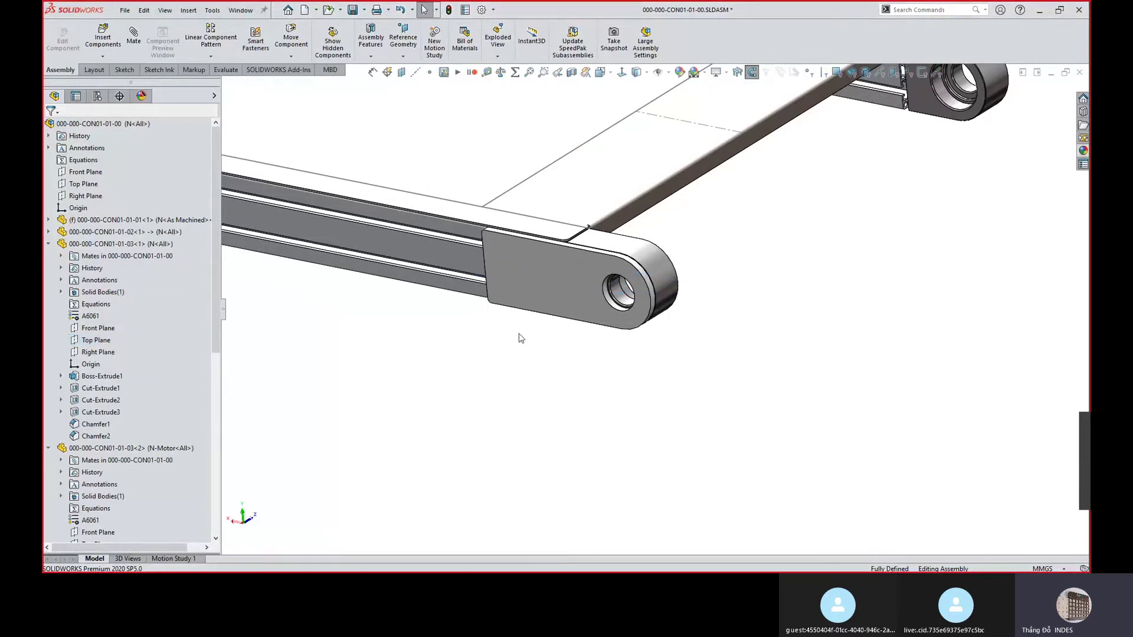
pyautogui.scroll(6, 783, 224)
pyautogui.scroll(-5, 855, 185)
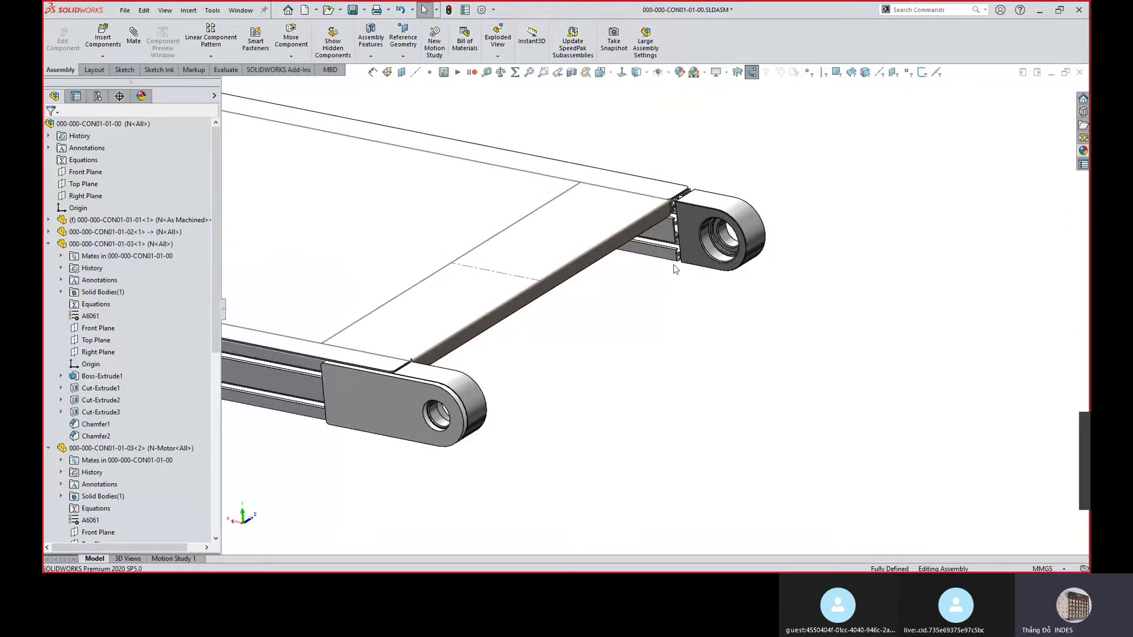
# Collapse the expanded bearing block and plate components in the assembly's feature tree.
pyautogui.click(49, 448)
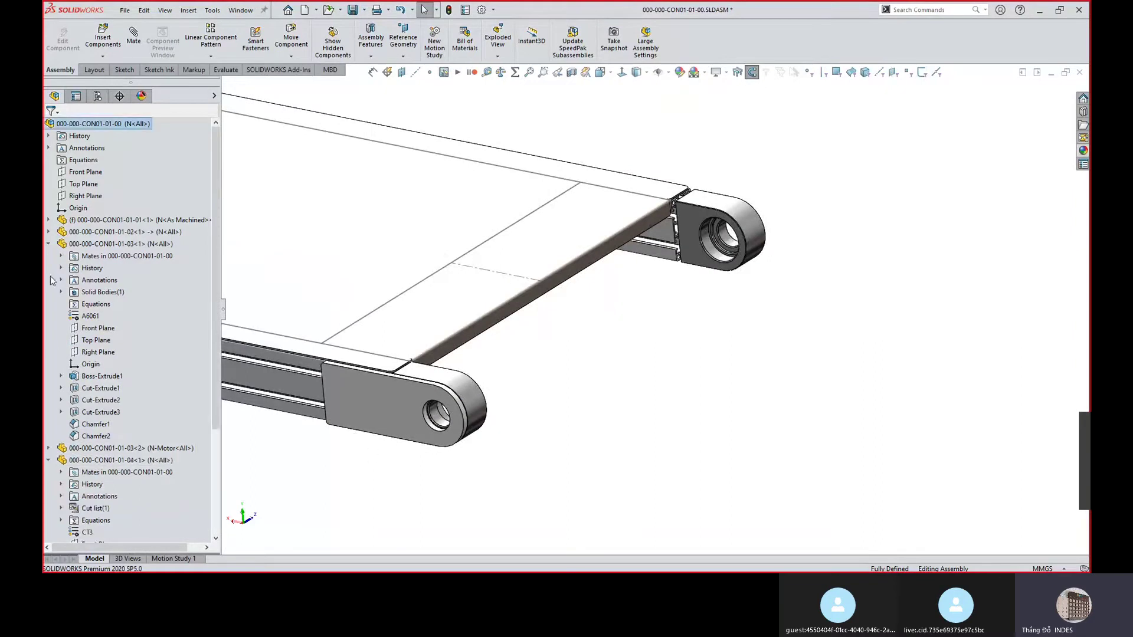
pyautogui.click(49, 244)
pyautogui.click(49, 268)
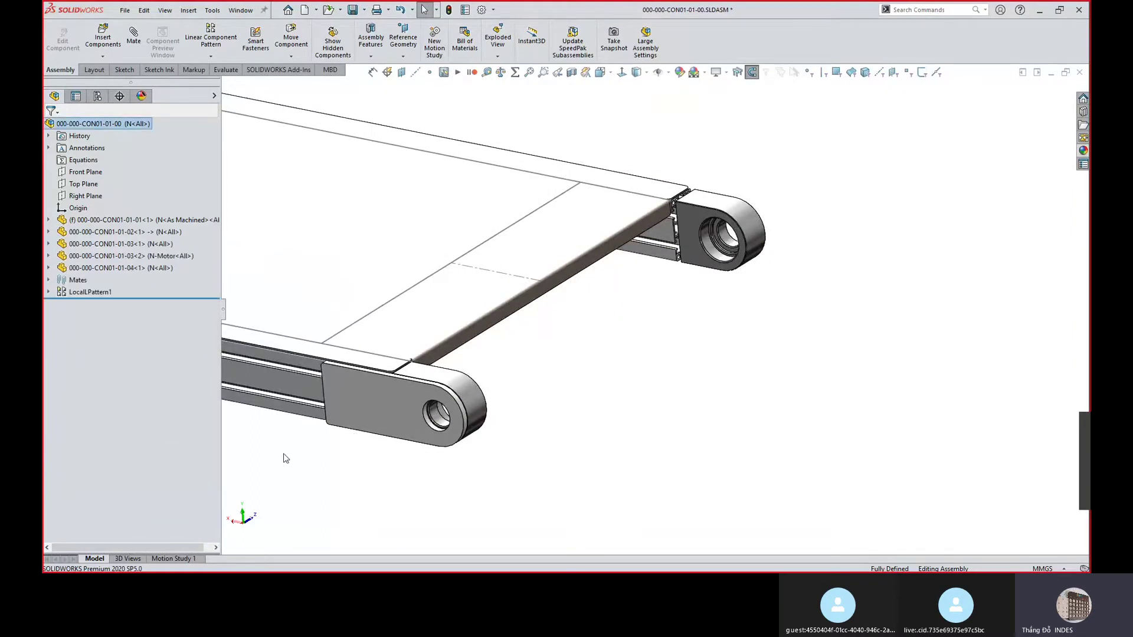
# Open plate 000-000-CON01-01-04<1> for in-context editing within the assembly.
pyautogui.scroll(-1, 367, 421)
pyautogui.scroll(-4, 522, 347)
pyautogui.moveTo(522, 346); pyautogui.dragTo(498, 370, button='middle')
pyautogui.click(345, 387)
pyautogui.click(437, 339)
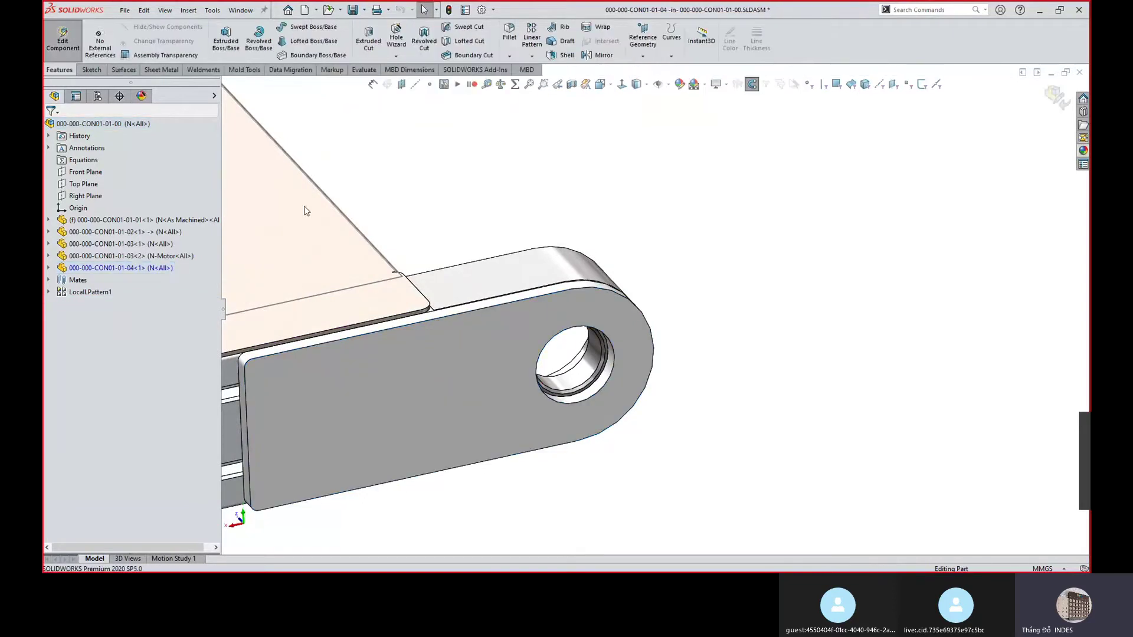
# Start a Hole Wizard feature for the plate with the plain Hole category and show its available hole types.
pyautogui.click(398, 50)
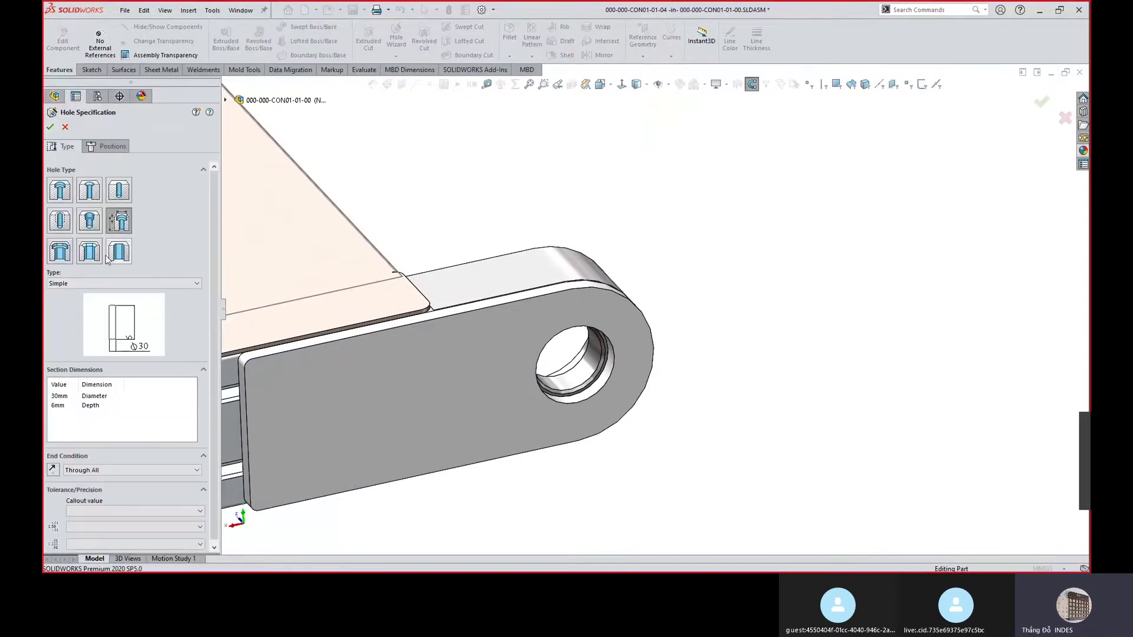
pyautogui.click(119, 190)
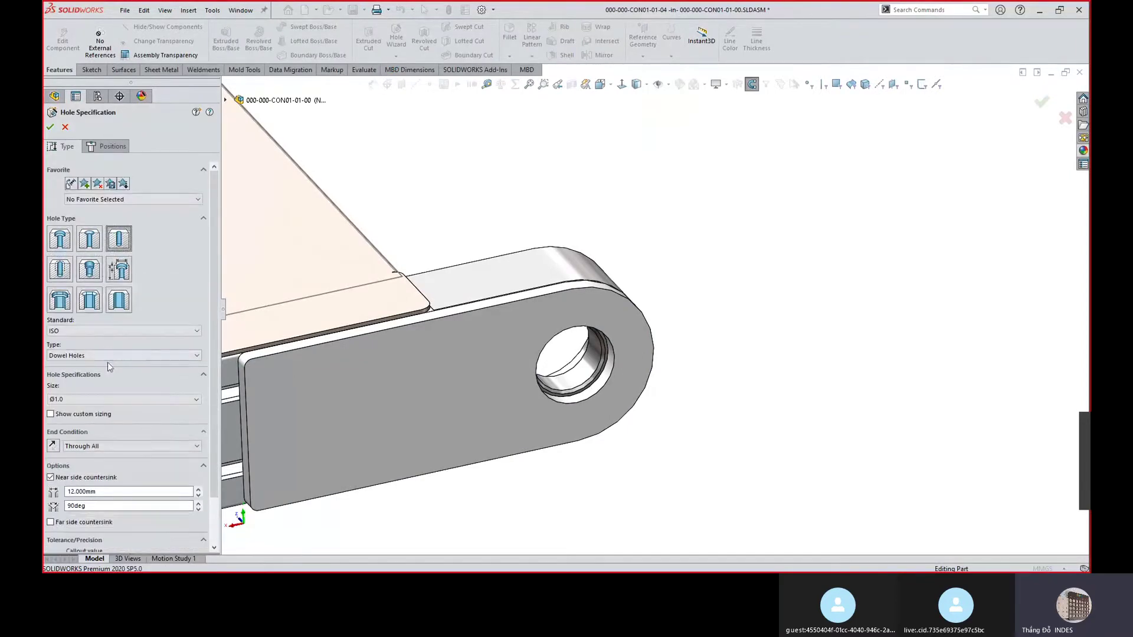
pyautogui.click(82, 356)
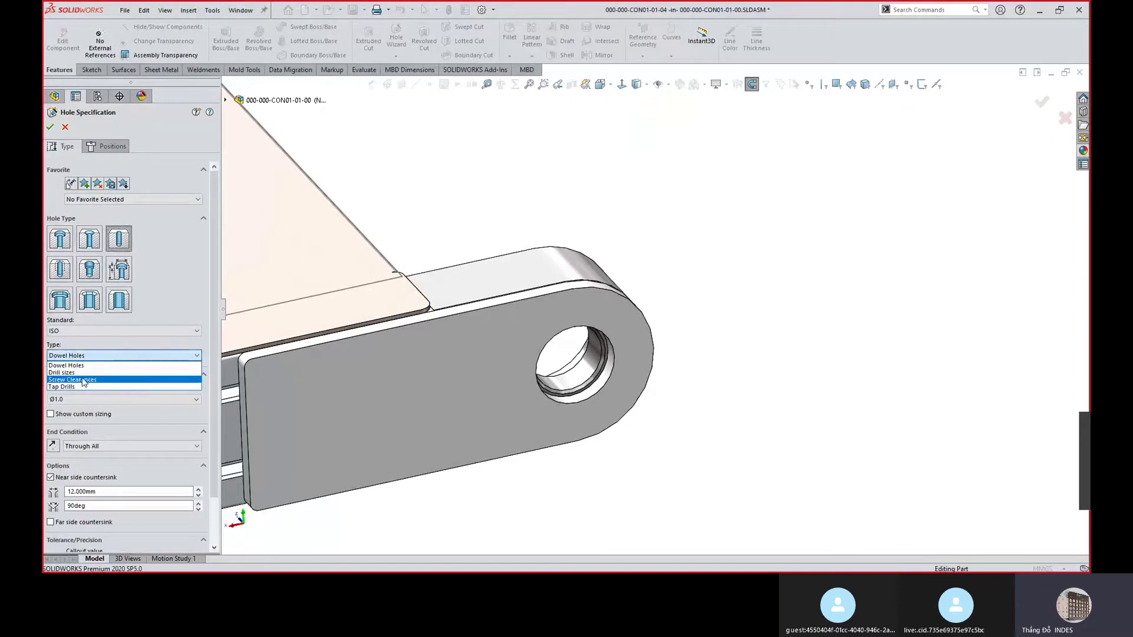